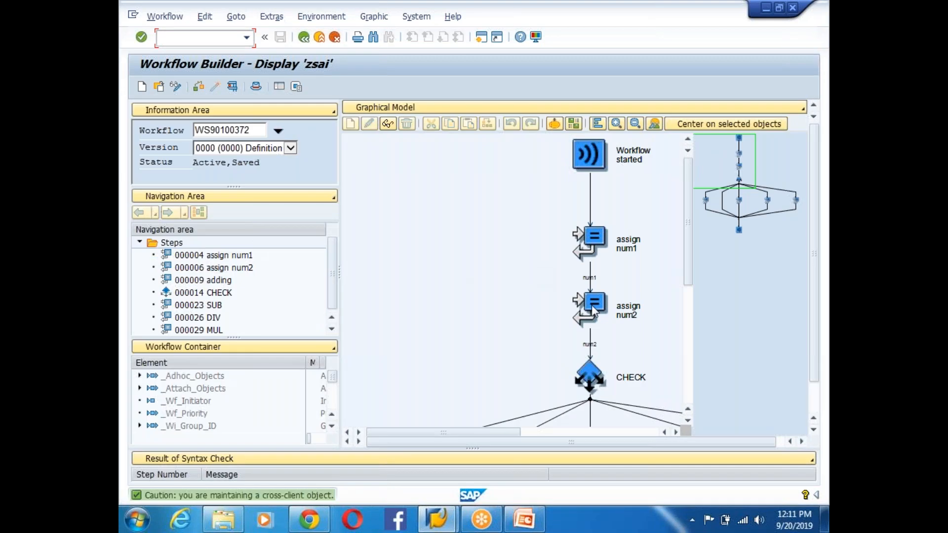
# - Look over the zsai model down to Workflow completed, then start a new empty workflow
pyautogui.click(587, 317)
pyautogui.click(590, 375)
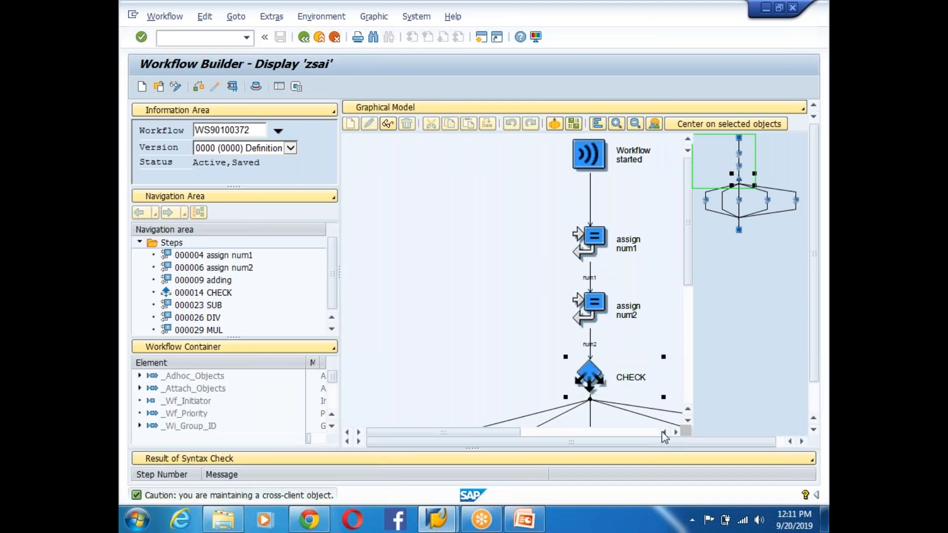
pyautogui.click(686, 421)
pyautogui.click(687, 422)
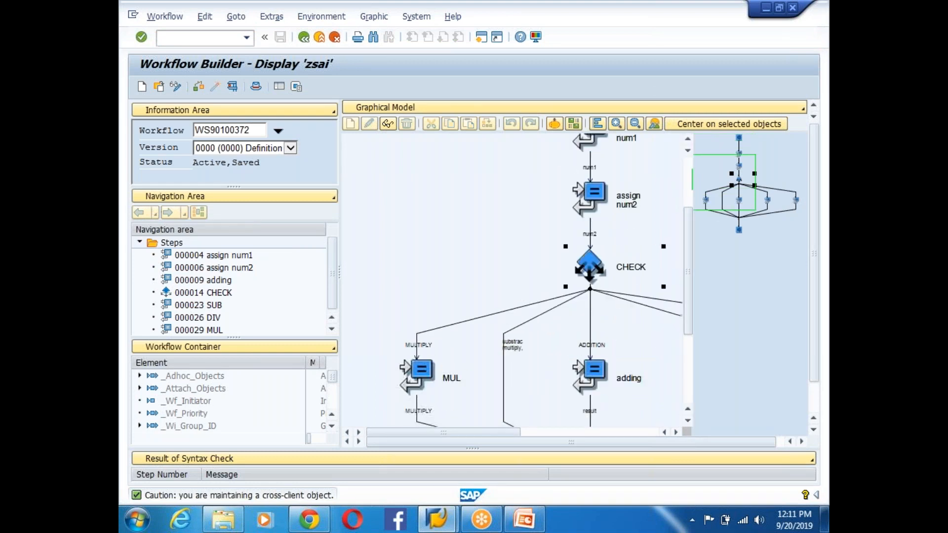
pyautogui.click(687, 420)
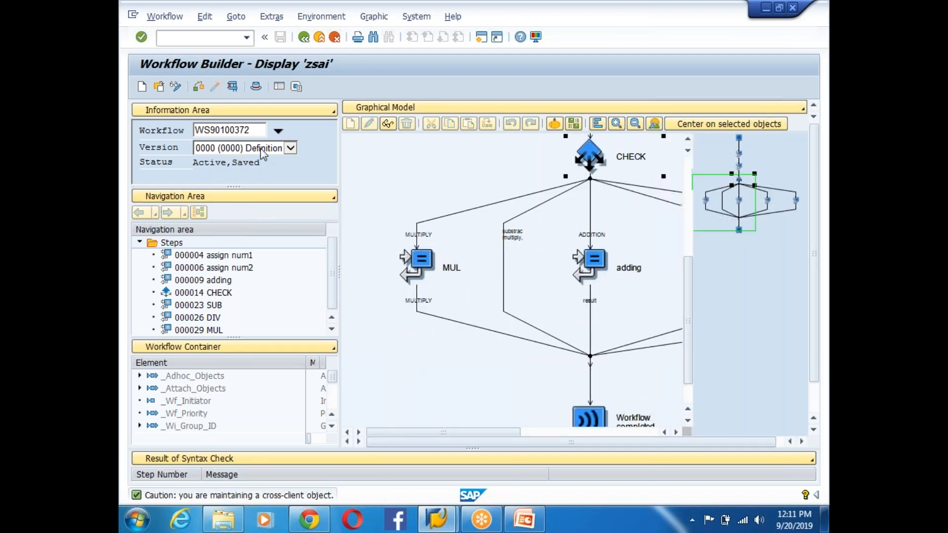
pyautogui.click(142, 88)
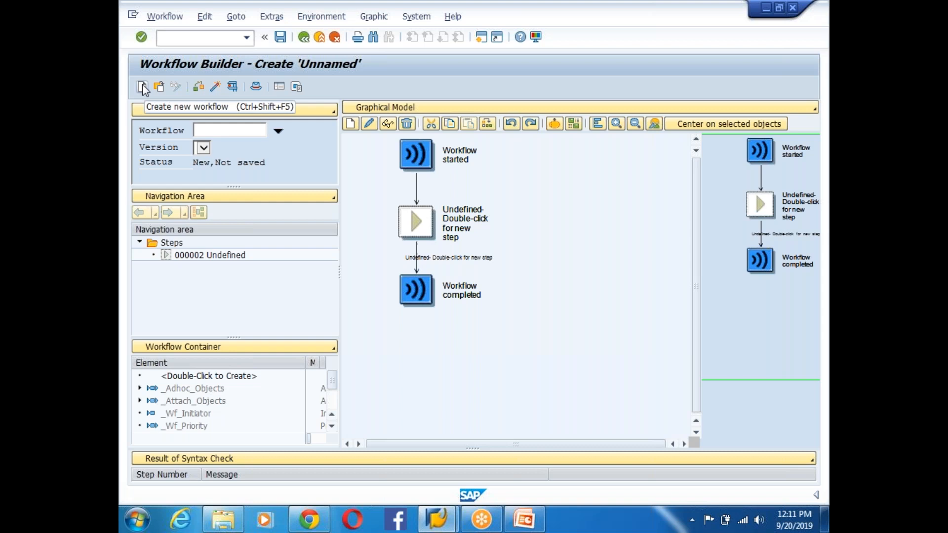
pyautogui.click(255, 88)
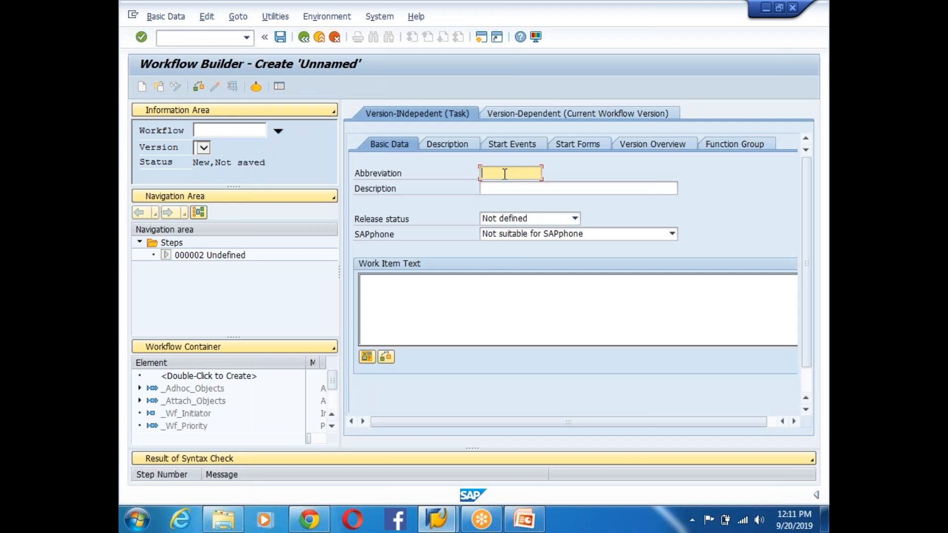
# - Enter abbreviation ZWFLOOP, description 'Workflow For LoO Until' and a Loop Until demo work item text, then save
pyautogui.write('ZWFLDO')
pyautogui.click(512, 191)
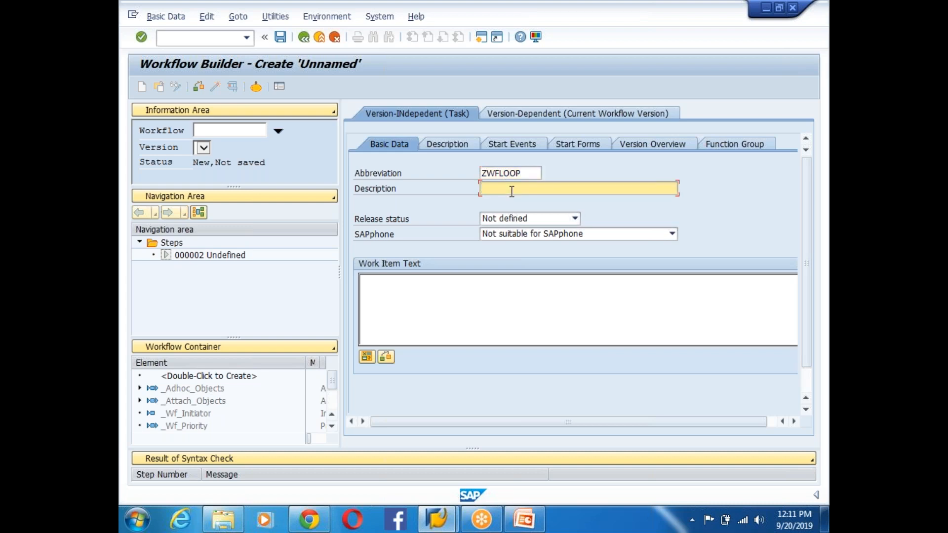
pyautogui.write('Workflow For Lop O Until')
pyautogui.click(405, 283)
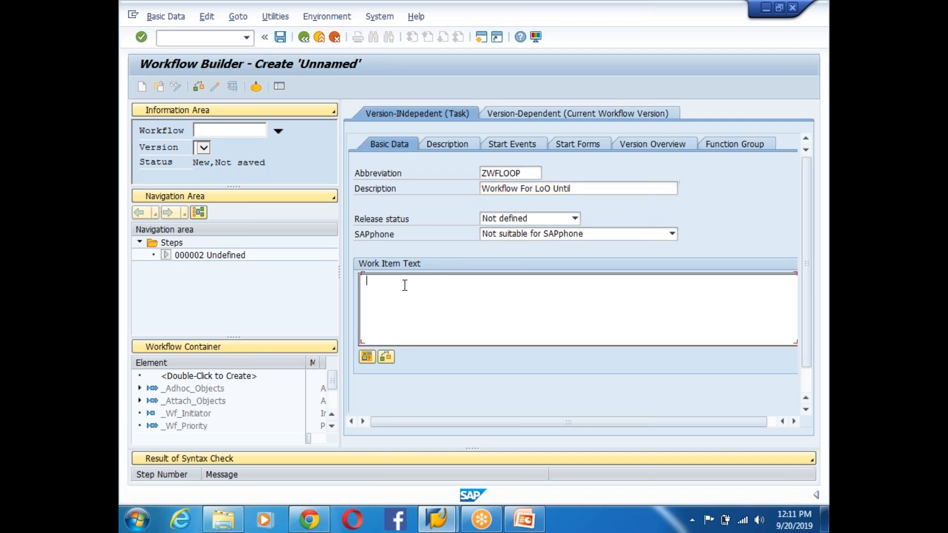
pyautogui.write('Demo for Workflwo for Loop Until and S')
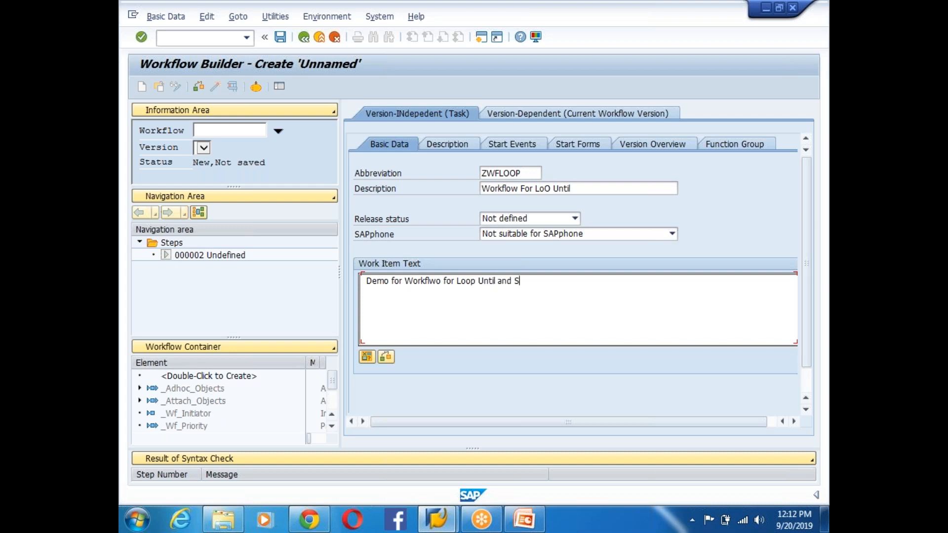
pyautogui.write('end Email')
pyautogui.click(284, 40)
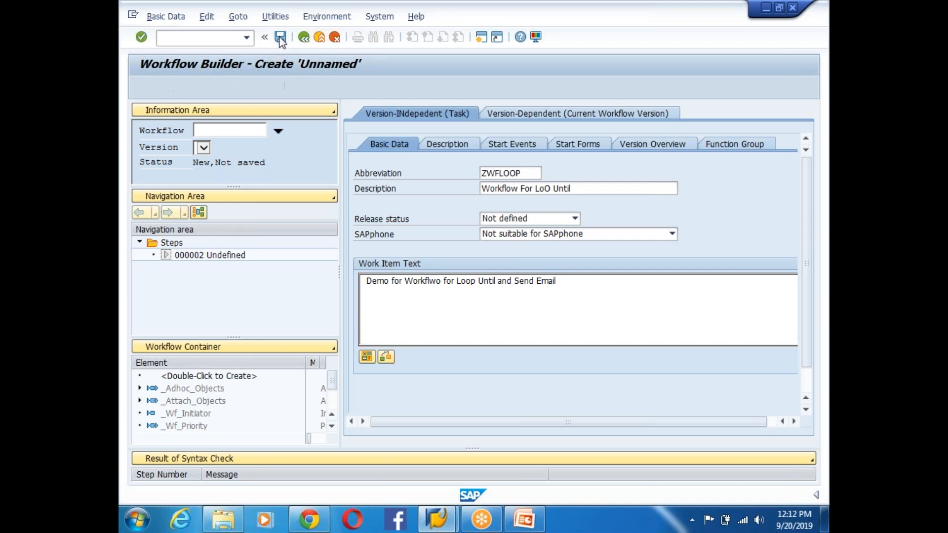
# - Confirm the package and local workbench request so ZWFLOOP saves as WS90100373, then select its number
pyautogui.click(336, 326)
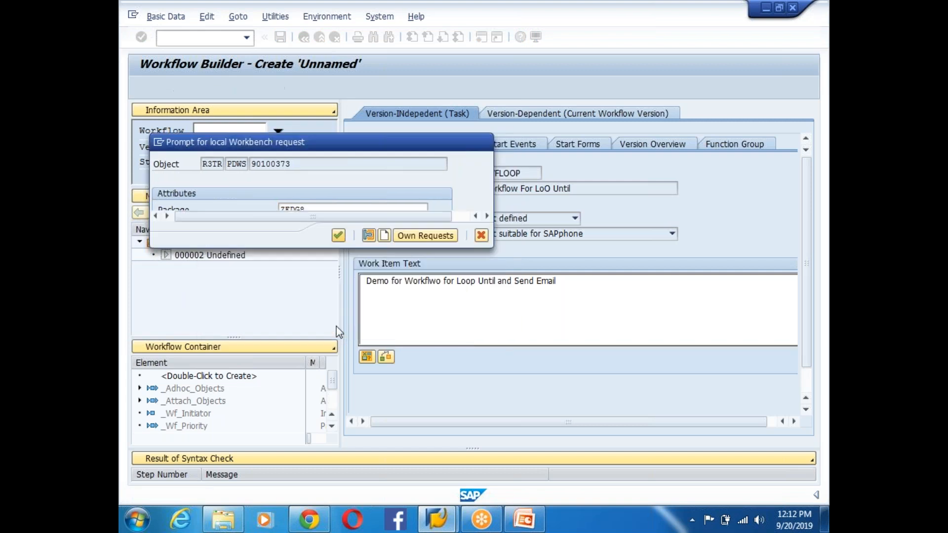
pyautogui.click(338, 237)
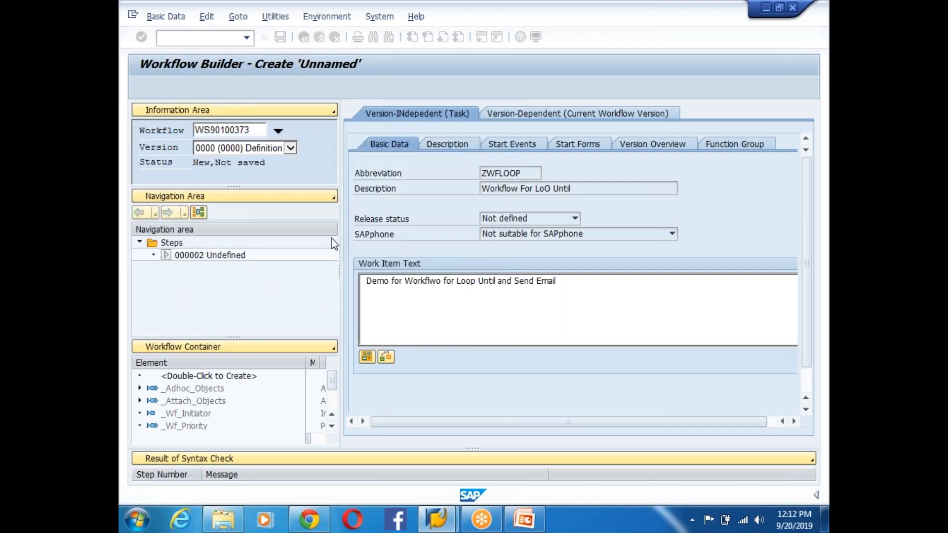
pyautogui.moveTo(211, 130); pyautogui.dragTo(189, 131)
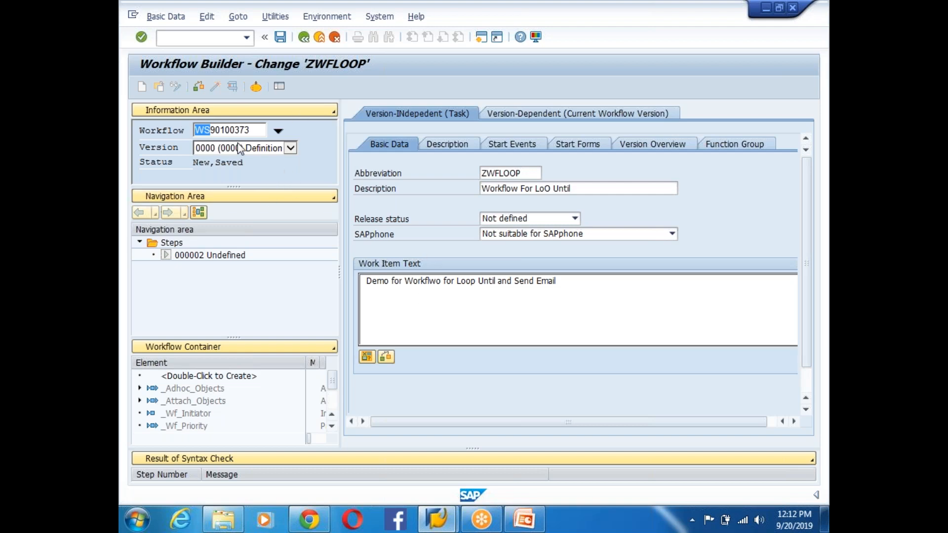
pyautogui.click(211, 131)
pyautogui.moveTo(211, 130); pyautogui.dragTo(194, 131)
# - Open step types for Undefined step 000002, cancel without choosing, and show the Workflow Container panel
pyautogui.click(209, 256)
pyautogui.doubleClick(209, 255)
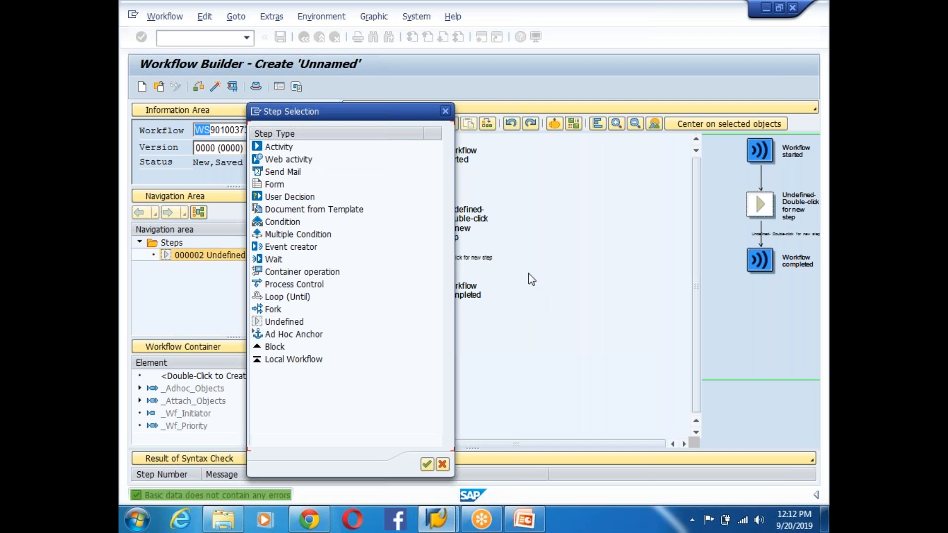
pyautogui.click(445, 112)
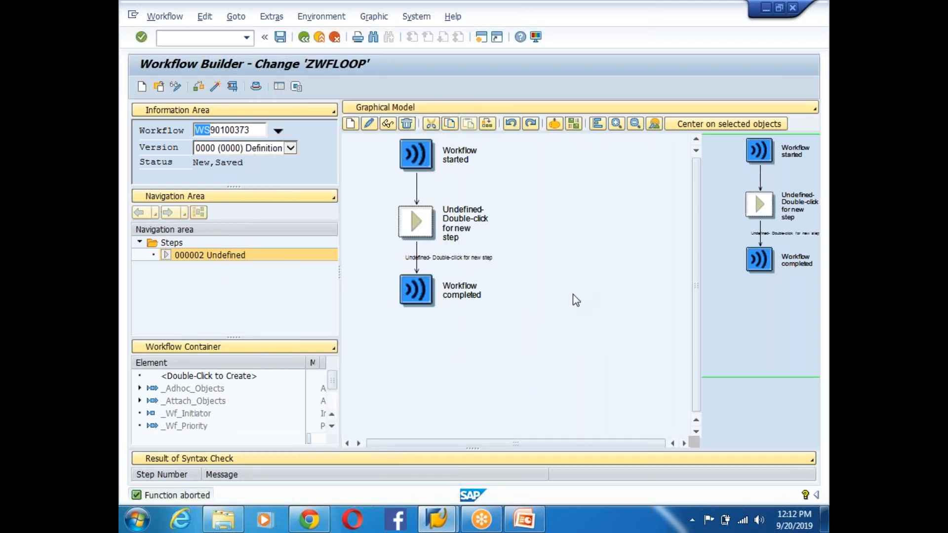
pyautogui.rightClick(410, 219)
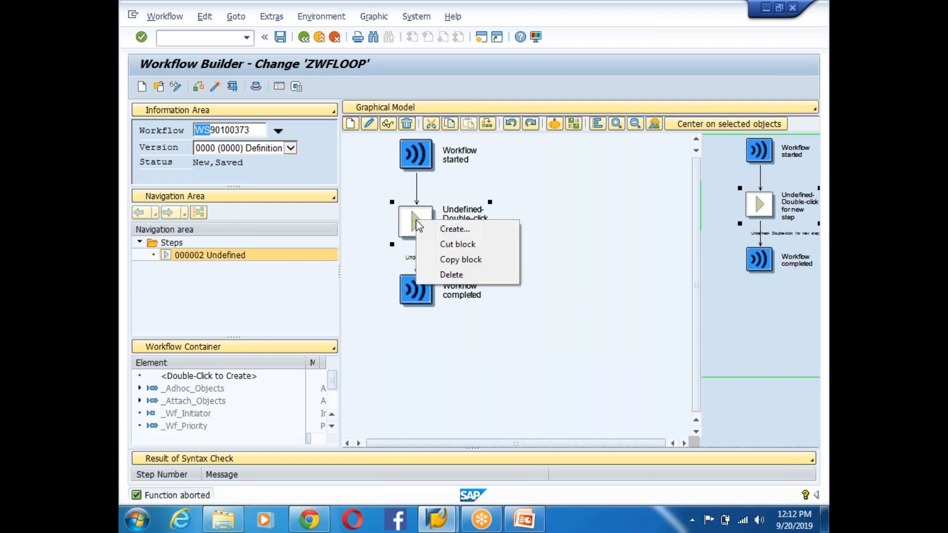
pyautogui.click(447, 230)
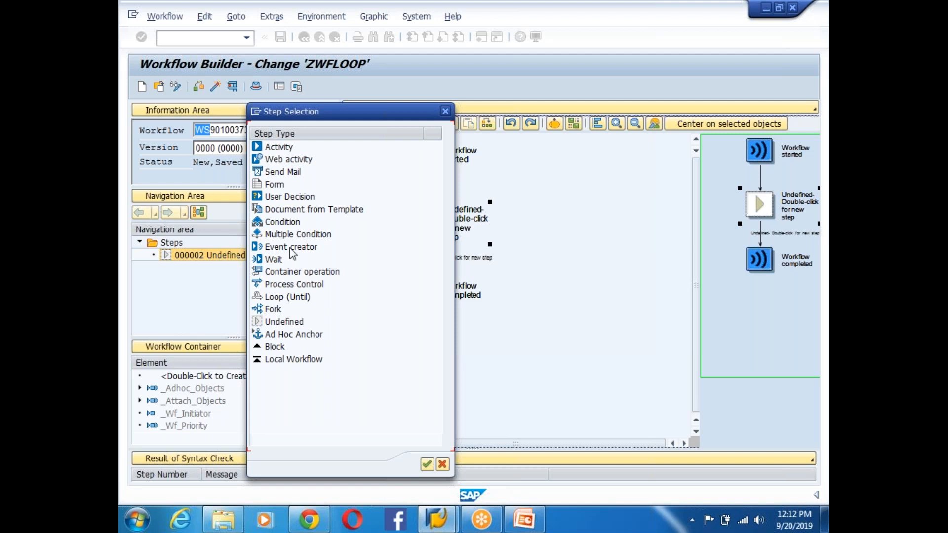
pyautogui.click(446, 111)
pyautogui.click(180, 347)
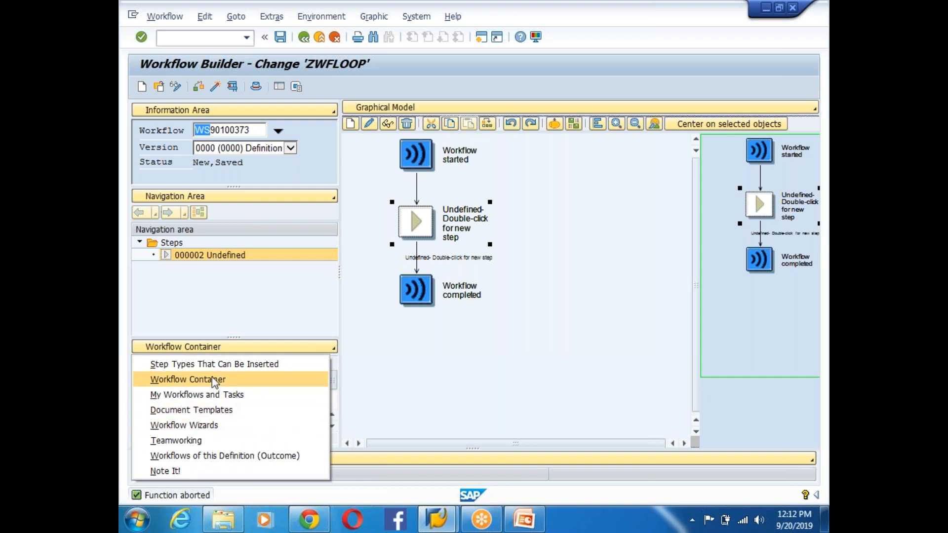
pyautogui.click(239, 377)
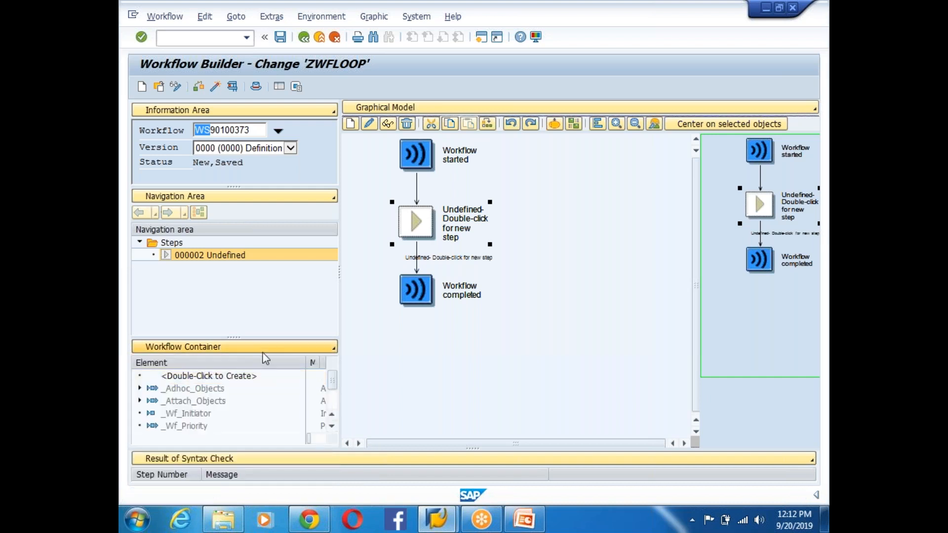
# - Create a new container element with element, name and short description all GV_COUNTER
pyautogui.doubleClick(206, 377)
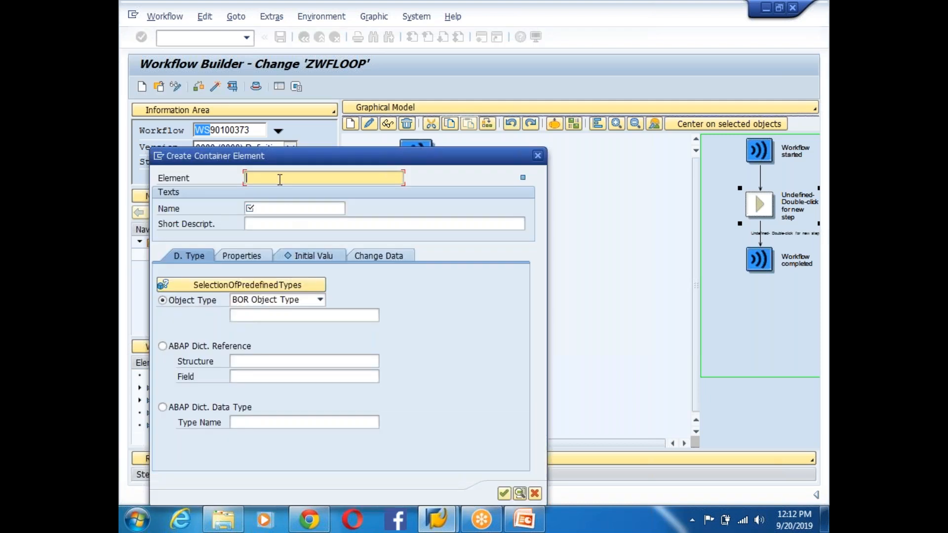
pyautogui.write('GV_COUNTER')
pyautogui.moveTo(312, 179); pyautogui.dragTo(216, 179)
pyautogui.click(266, 207)
pyautogui.write('506-335-797')
pyautogui.press('BackSpace')
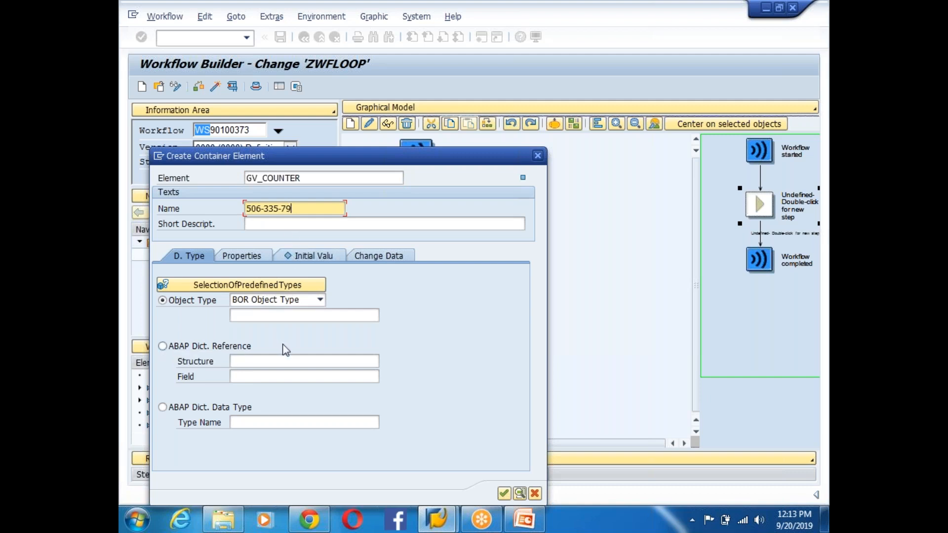
pyautogui.press('BackSpace')
pyautogui.press('BackSpace')
pyautogui.press('BackSpace')
pyautogui.press('BackSpace')
pyautogui.press('BackSpace')
pyautogui.press('BackSpace')
pyautogui.press('BackSpace')
pyautogui.press('BackSpace')
pyautogui.press('BackSpace')
pyautogui.press('BackSpace')
pyautogui.moveTo(307, 177); pyautogui.dragTo(226, 176)
pyautogui.click(259, 206)
pyautogui.write('506-335-797')
pyautogui.press('BackSpace')
pyautogui.press('BackSpace')
pyautogui.press('BackSpace')
pyautogui.press('BackSpace')
pyautogui.press('BackSpace')
pyautogui.press('BackSpace')
pyautogui.press('BackSpace')
pyautogui.press('BackSpace')
pyautogui.press('BackSpace')
pyautogui.press('BackSpace')
pyautogui.press('BackSpace')
pyautogui.write('GV_COUNTER')
pyautogui.moveTo(311, 209); pyautogui.dragTo(242, 217)
pyautogui.click(252, 222)
pyautogui.write('506-335-797')
pyautogui.press('BackSpace')
pyautogui.press('BackSpace')
pyautogui.press('BackSpace')
pyautogui.press('BackSpace')
pyautogui.press('BackSpace')
pyautogui.press('BackSpace')
pyautogui.press('BackSpace')
pyautogui.press('BackSpace')
pyautogui.press('BackSpace')
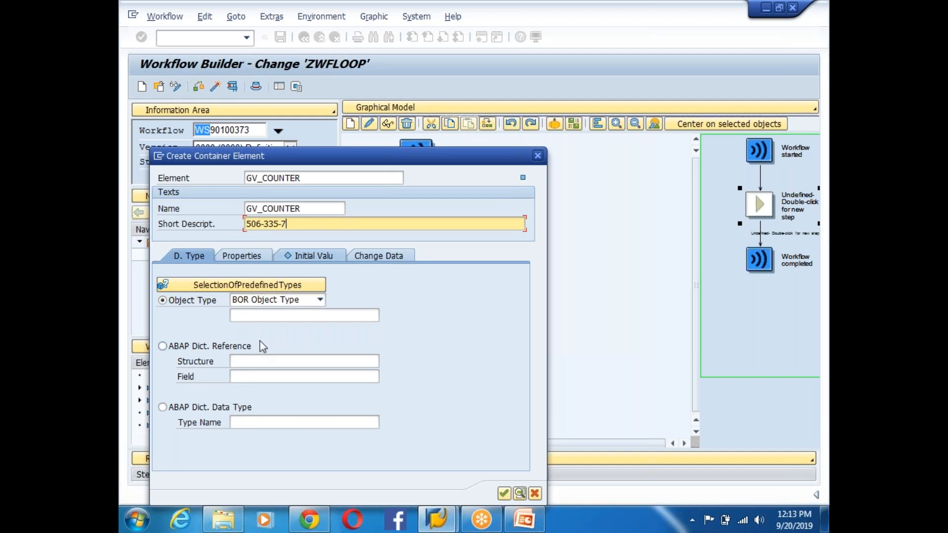
pyautogui.press('BackSpace')
pyautogui.press('BackSpace')
pyautogui.write('GV_COUNTER')
# - Give GV_COUNTER ABAP dictionary type INT4, flag Import and Export, and confirm it
pyautogui.click(167, 408)
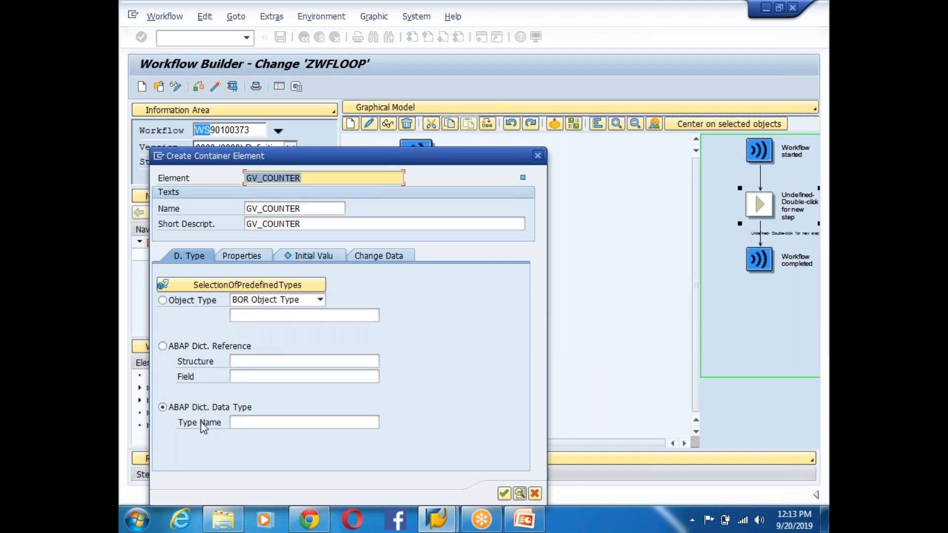
pyautogui.click(260, 423)
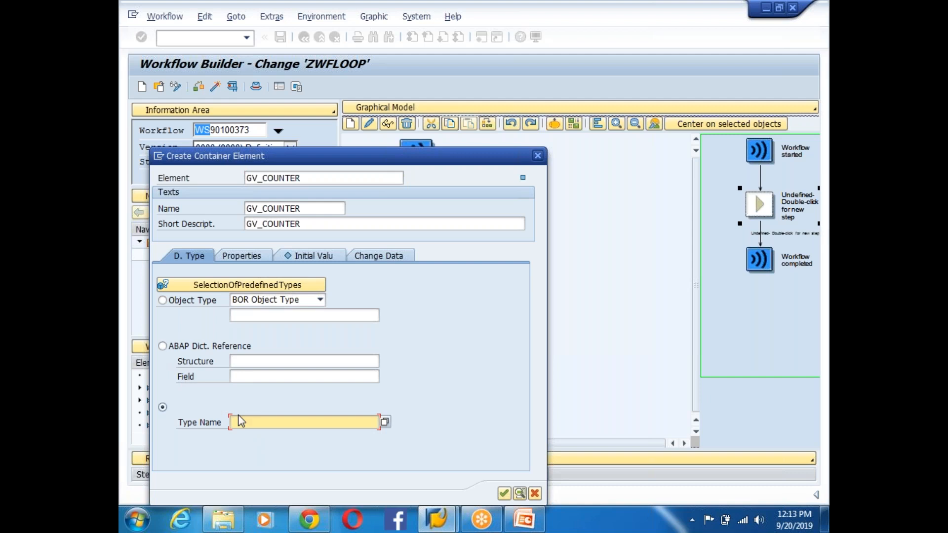
pyautogui.write('INT4')
pyautogui.click(248, 254)
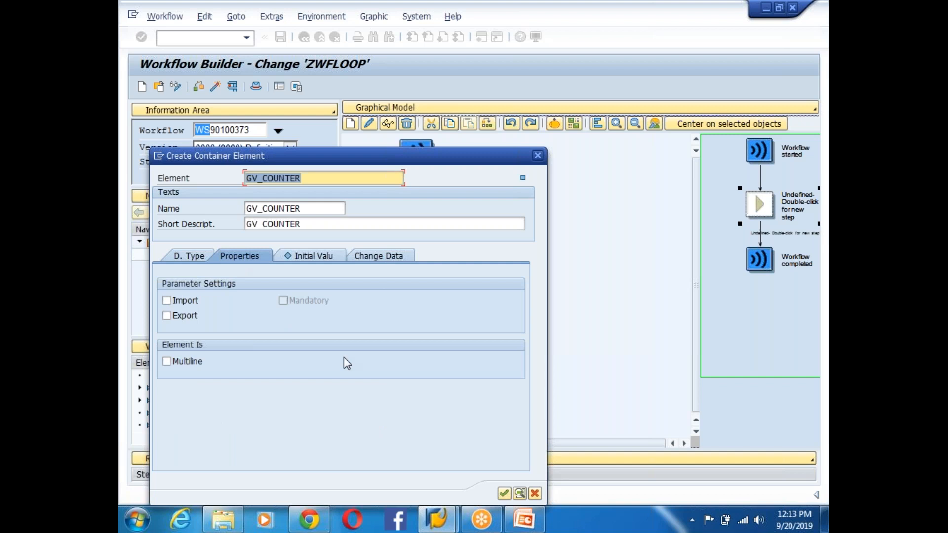
pyautogui.click(167, 301)
pyautogui.click(166, 316)
pyautogui.click(503, 493)
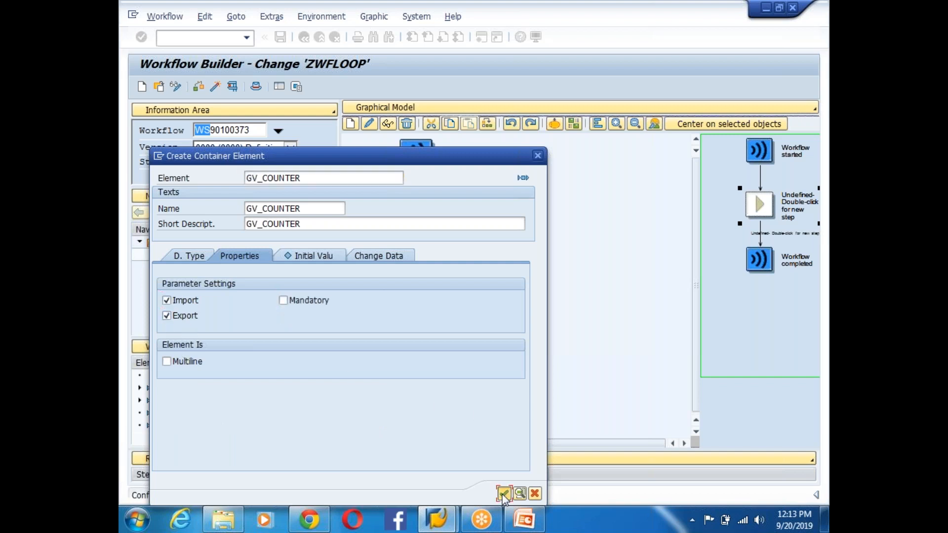
pyautogui.moveTo(332, 380); pyautogui.dragTo(332, 397)
pyautogui.click(198, 428)
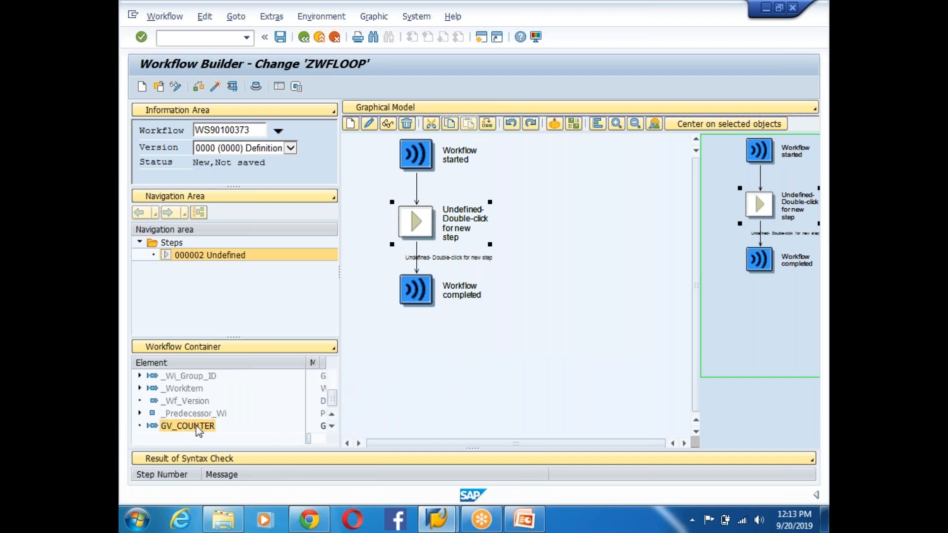
# - After reviewing GV_COUNTER, replace the undefined step with a Loop (Until) step from Step Selection
pyautogui.doubleClick(197, 426)
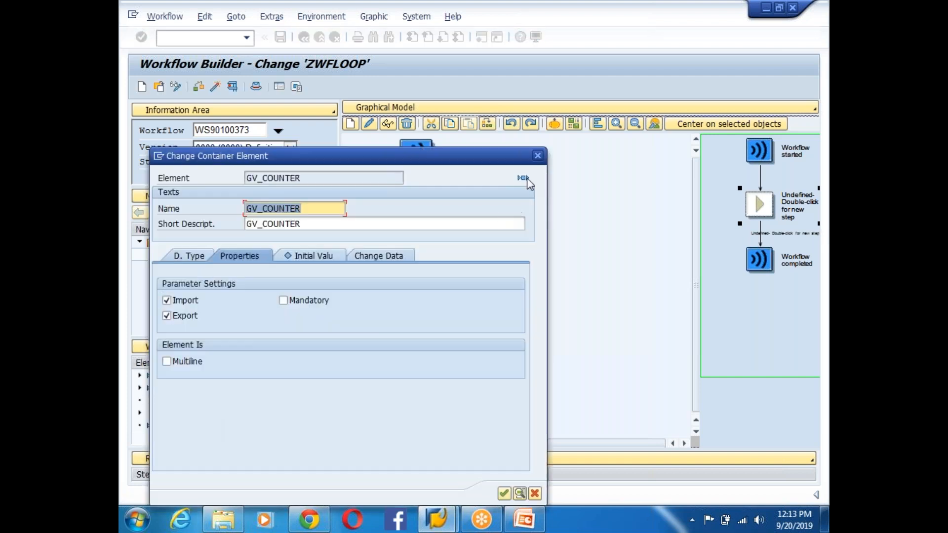
pyautogui.click(537, 155)
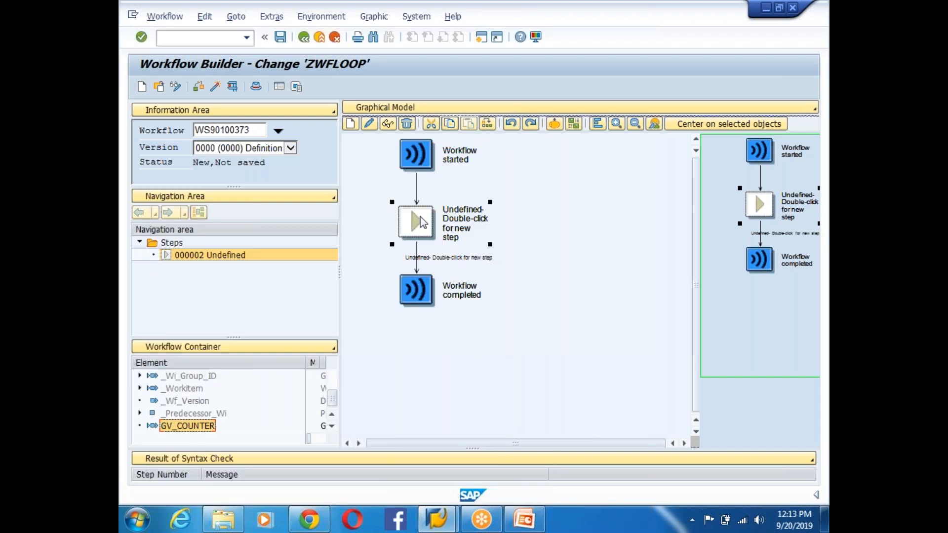
pyautogui.rightClick(421, 217)
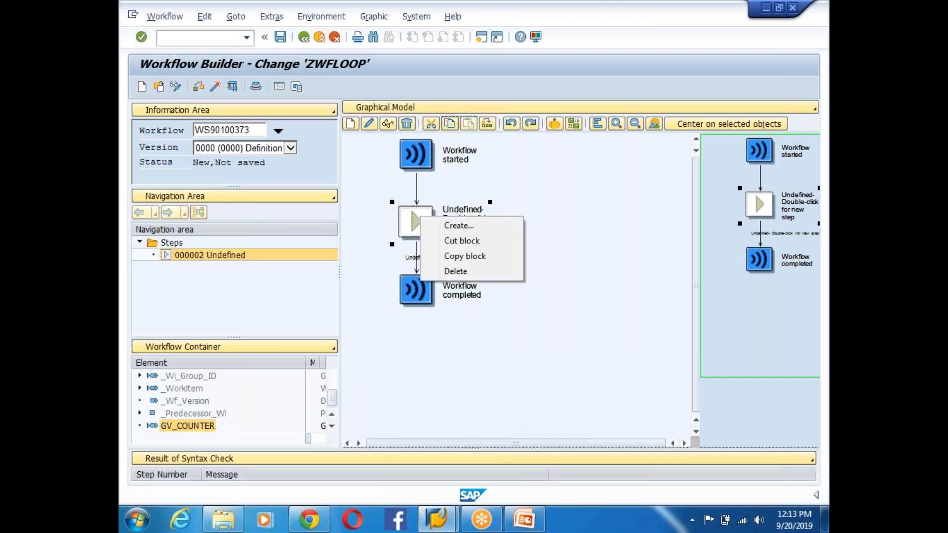
pyautogui.click(469, 230)
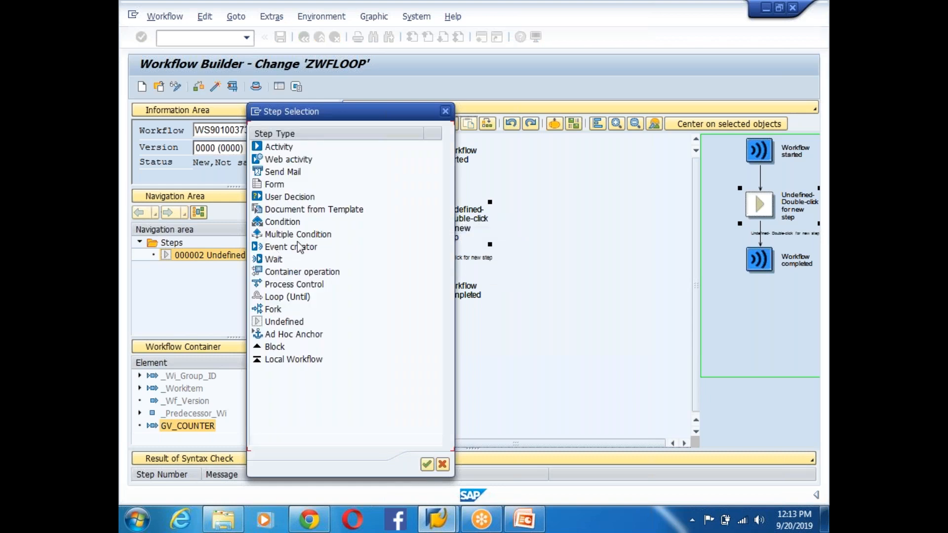
pyautogui.click(292, 273)
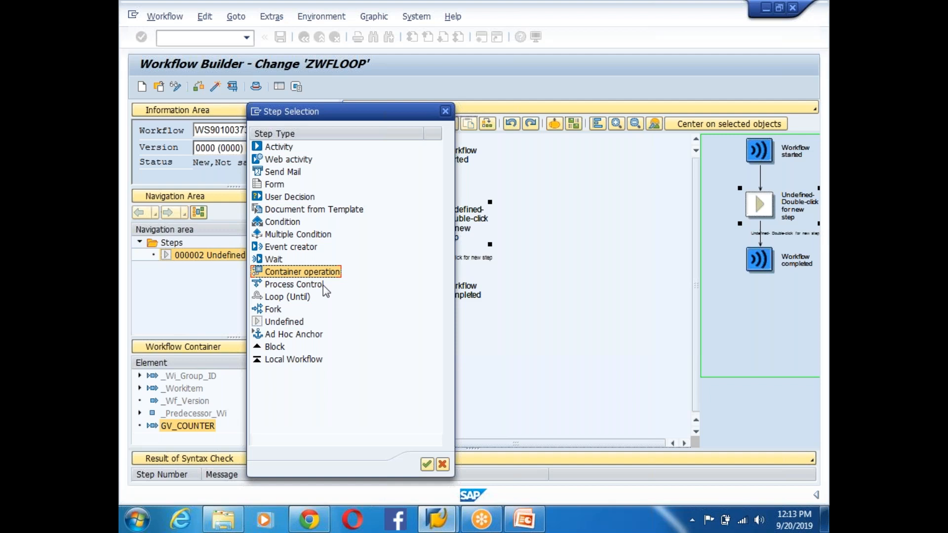
pyautogui.click(286, 234)
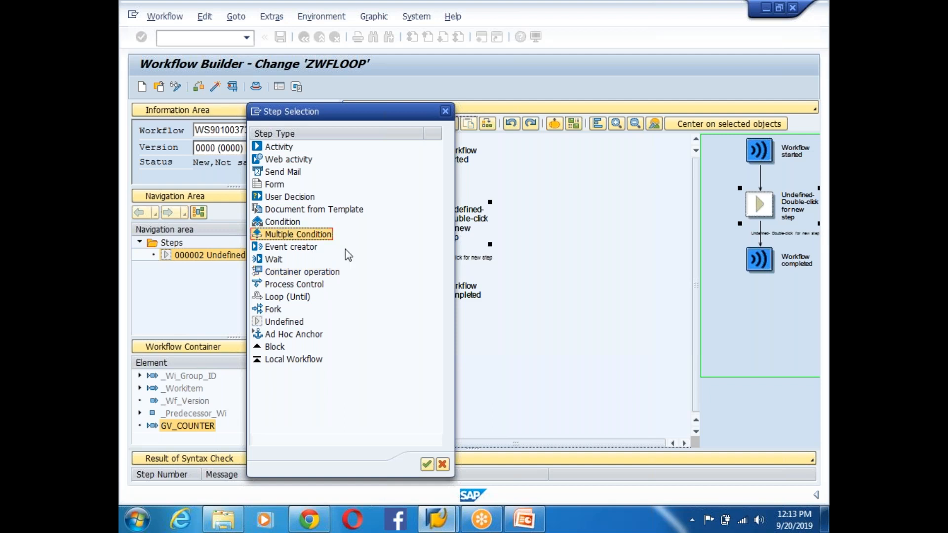
pyautogui.click(279, 298)
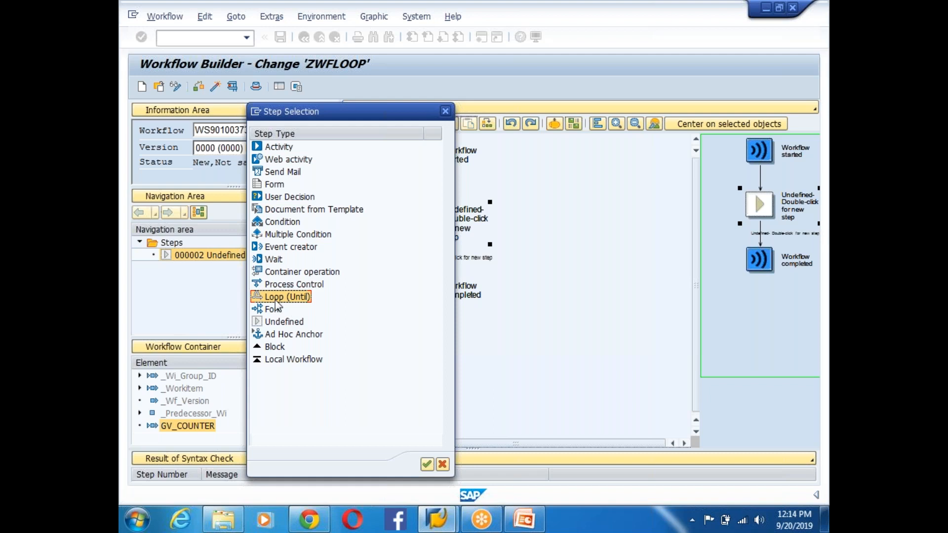
pyautogui.doubleClick(275, 298)
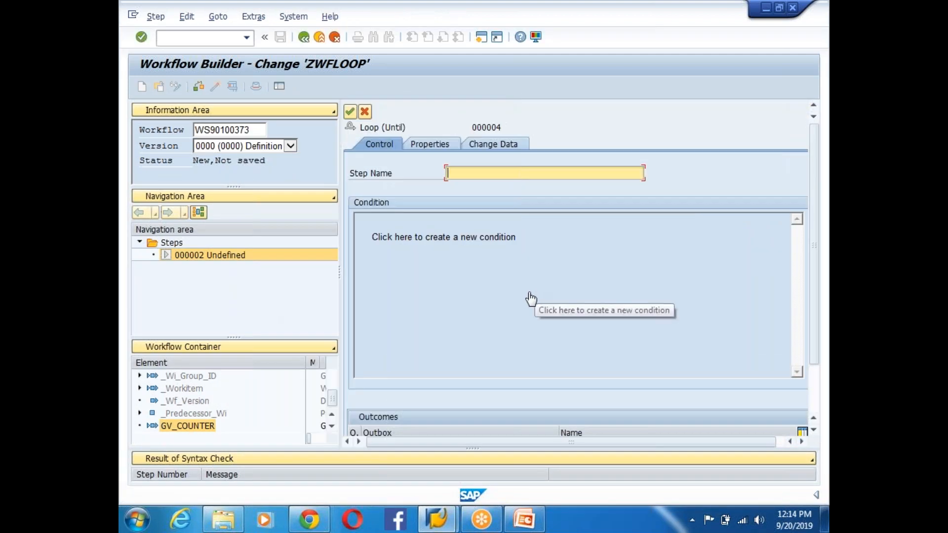
# - Enter step name INcrement_Counter, then open and close the empty condition editor
pyautogui.click(460, 170)
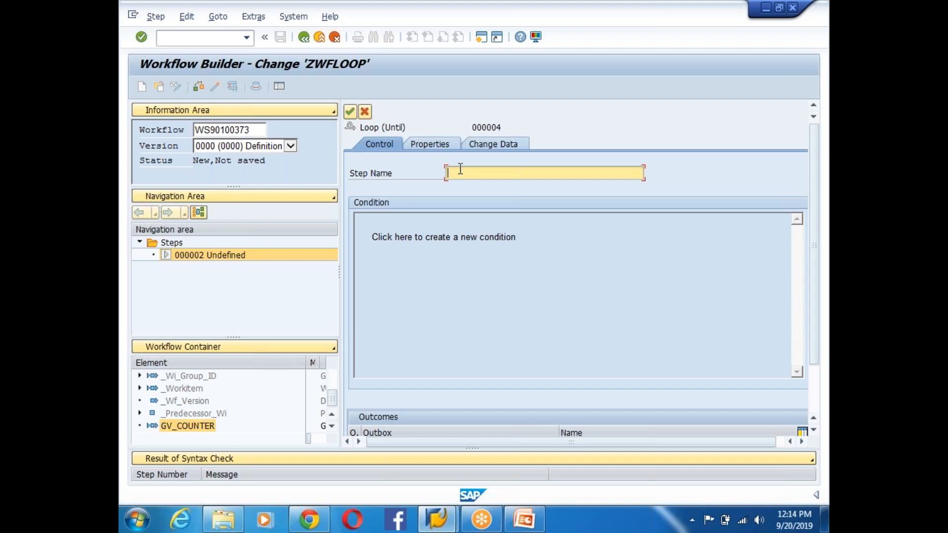
pyautogui.write('INcrement_Counter')
pyautogui.click(451, 238)
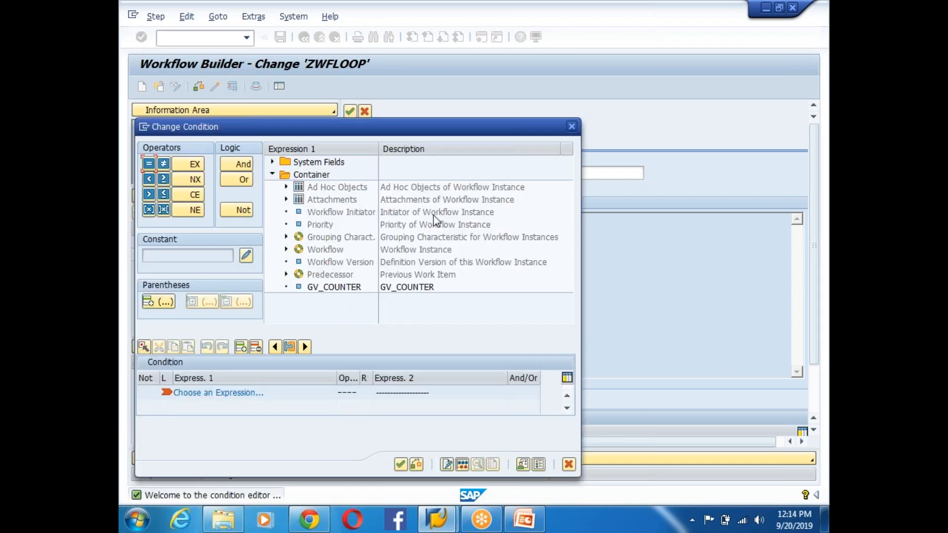
pyautogui.click(572, 127)
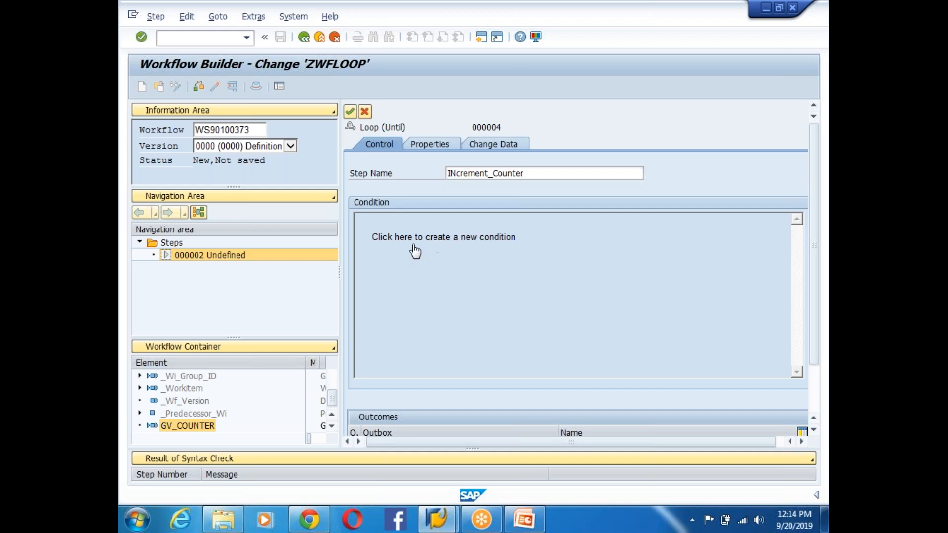
# - Build the loop condition GV_COUNTER = 10, accept it, and transfer the step into the model
pyautogui.click(465, 241)
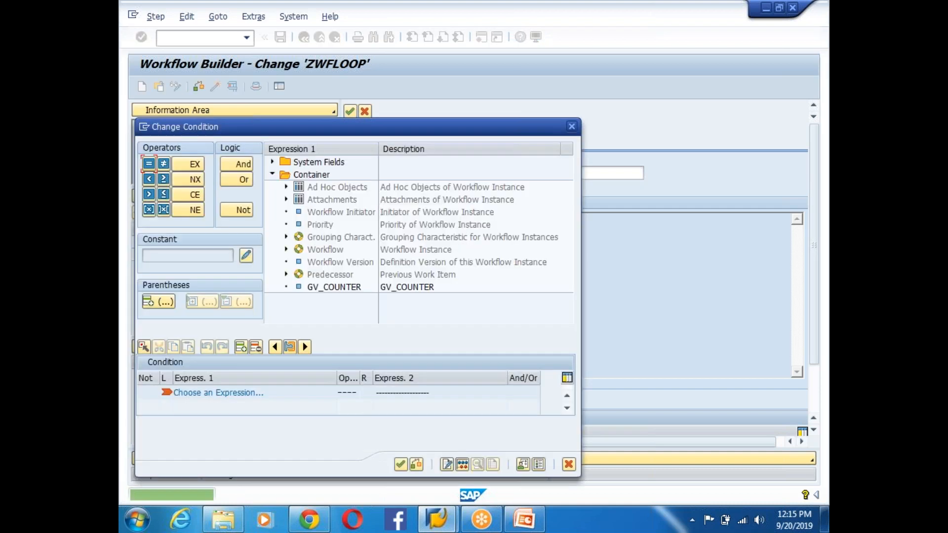
pyautogui.doubleClick(334, 288)
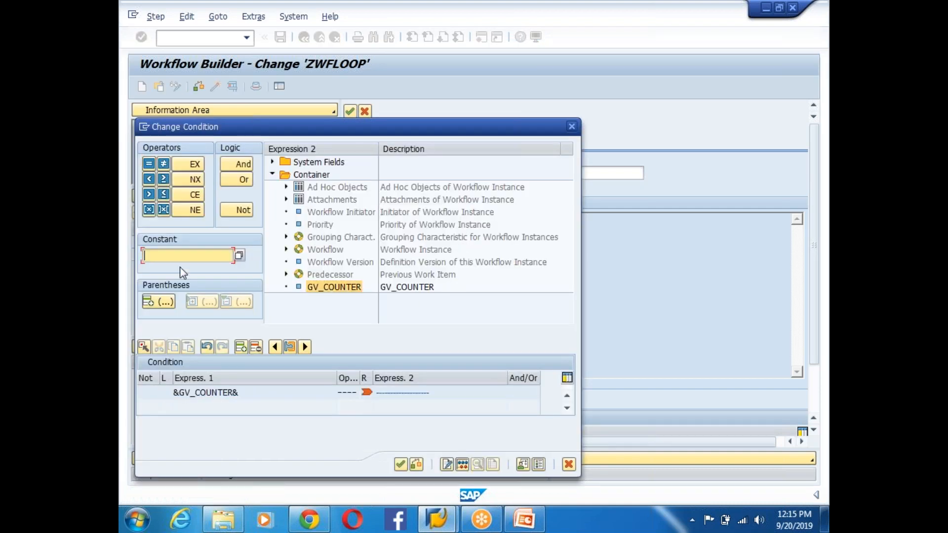
pyautogui.write('10')
pyautogui.press('Return')
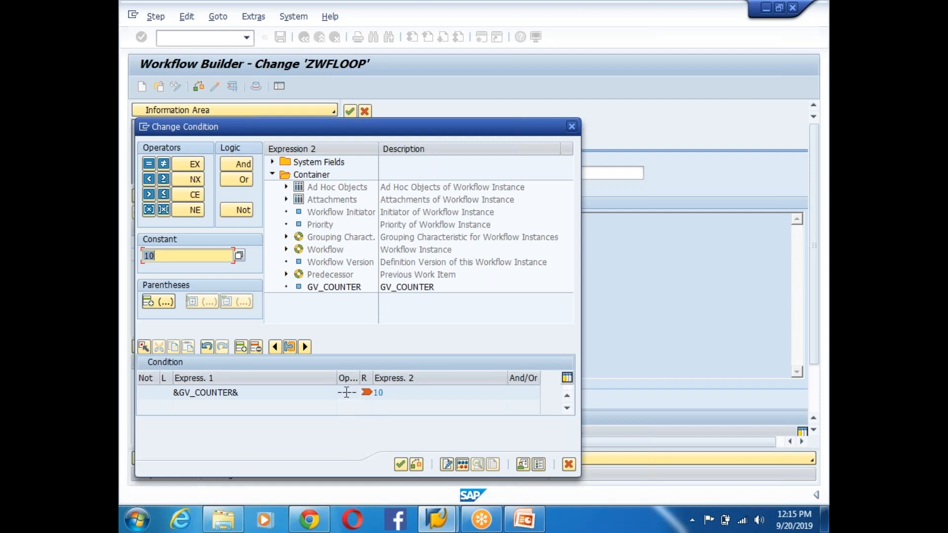
pyautogui.click(366, 392)
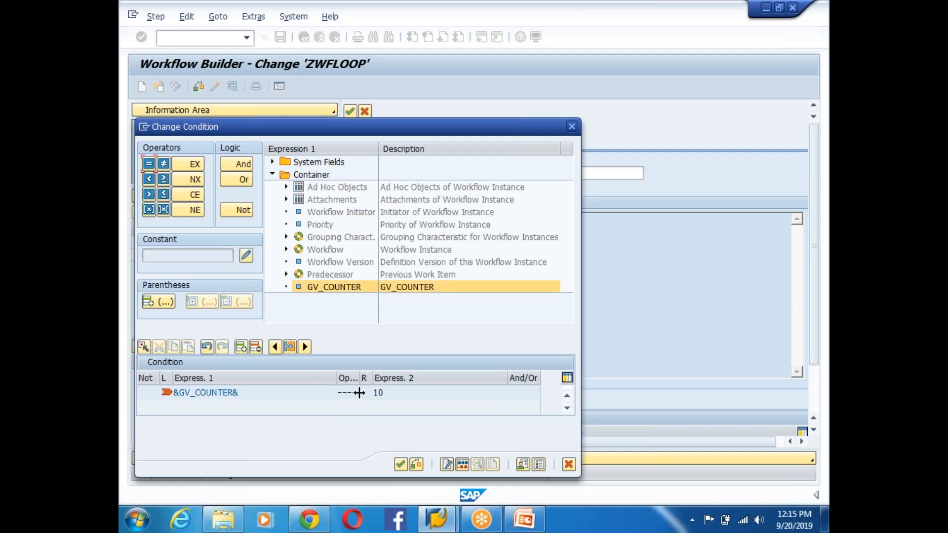
pyautogui.click(148, 164)
pyautogui.moveTo(239, 392); pyautogui.dragTo(163, 392)
pyautogui.click(415, 399)
pyautogui.click(400, 464)
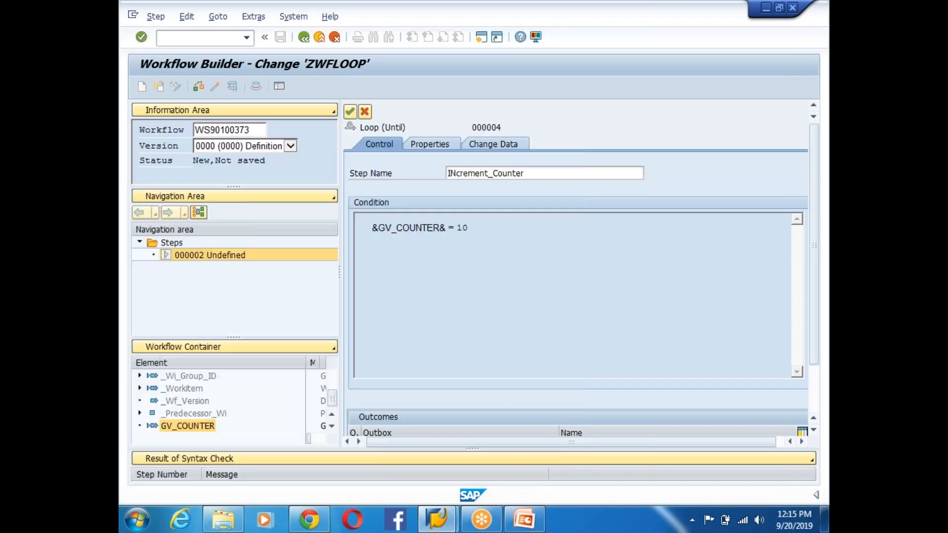
pyautogui.click(350, 113)
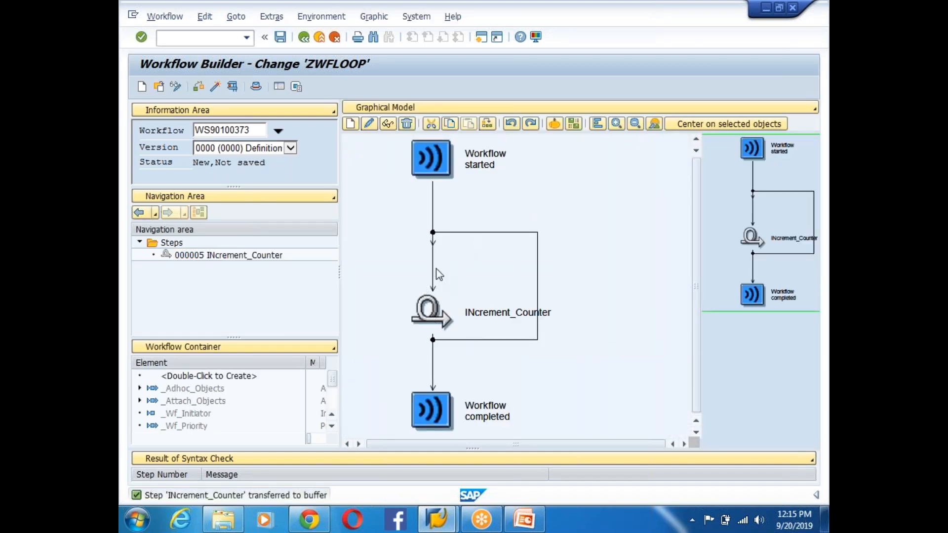
# - Reopen the INcrement_Counter loop step and review its GV_COUNTER = 10 condition
pyautogui.click(486, 333)
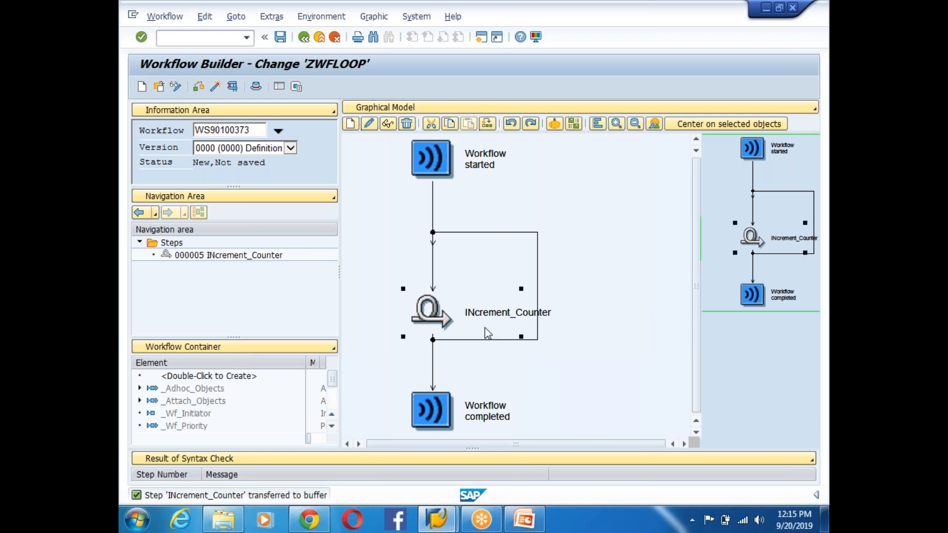
pyautogui.doubleClick(434, 313)
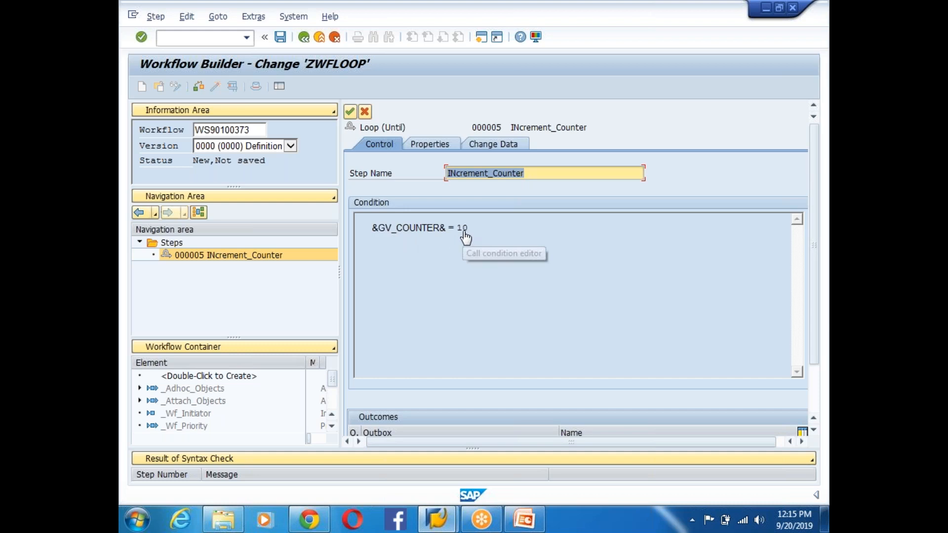
pyautogui.click(350, 112)
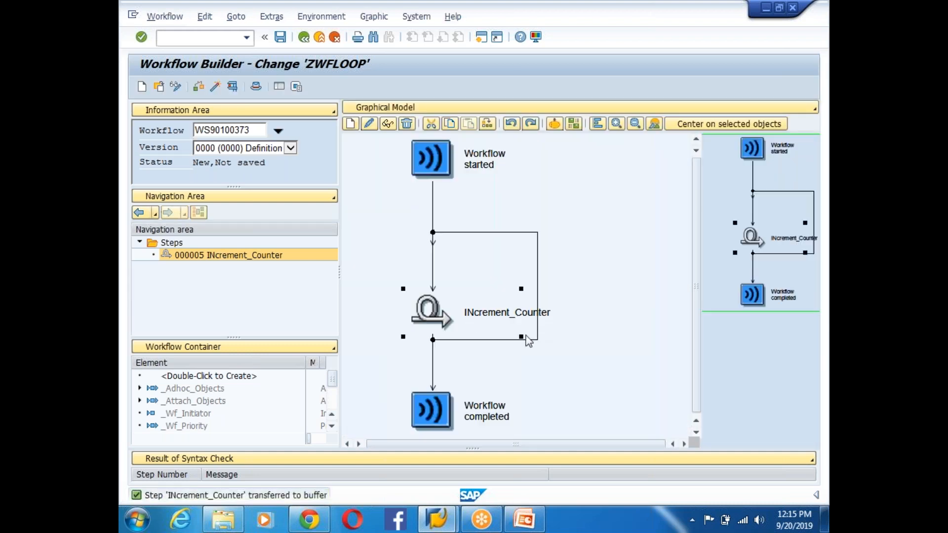
pyautogui.doubleClick(431, 311)
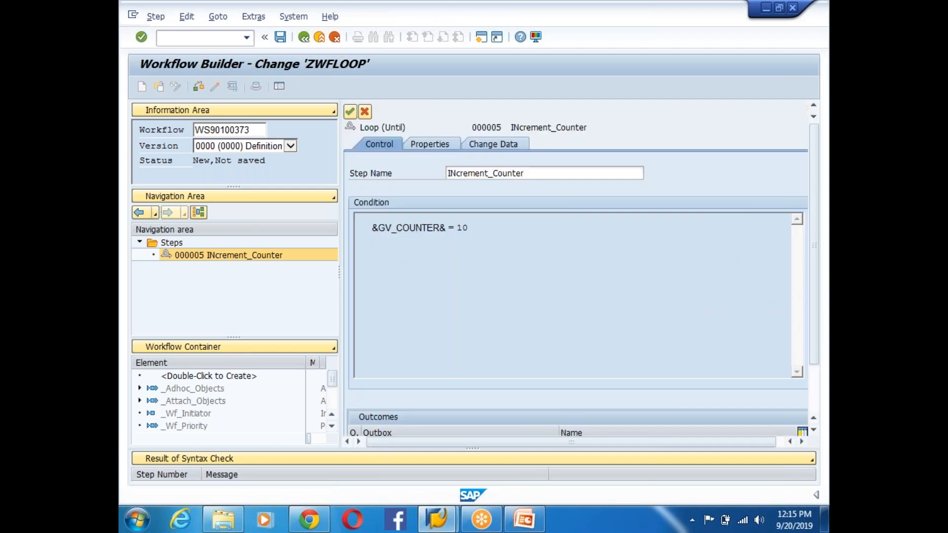
pyautogui.click(428, 222)
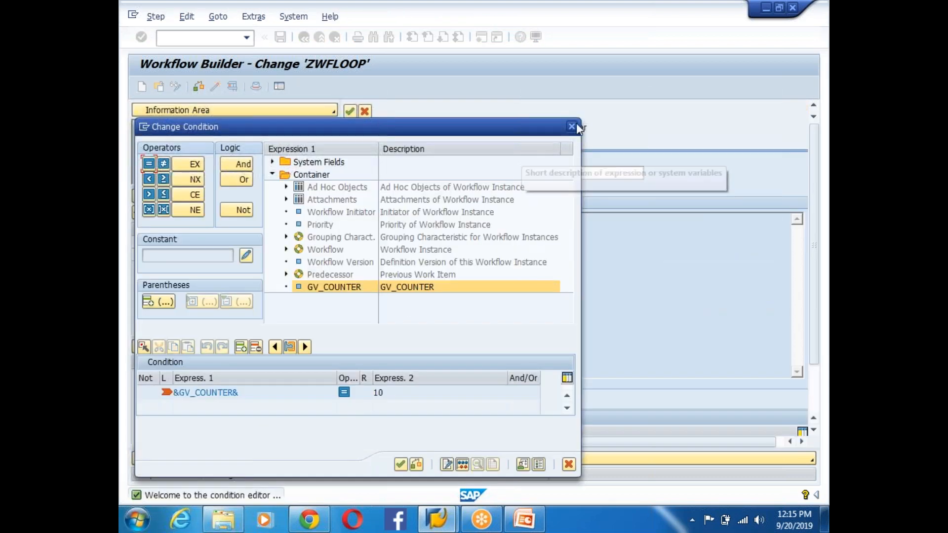
pyautogui.press('Return')
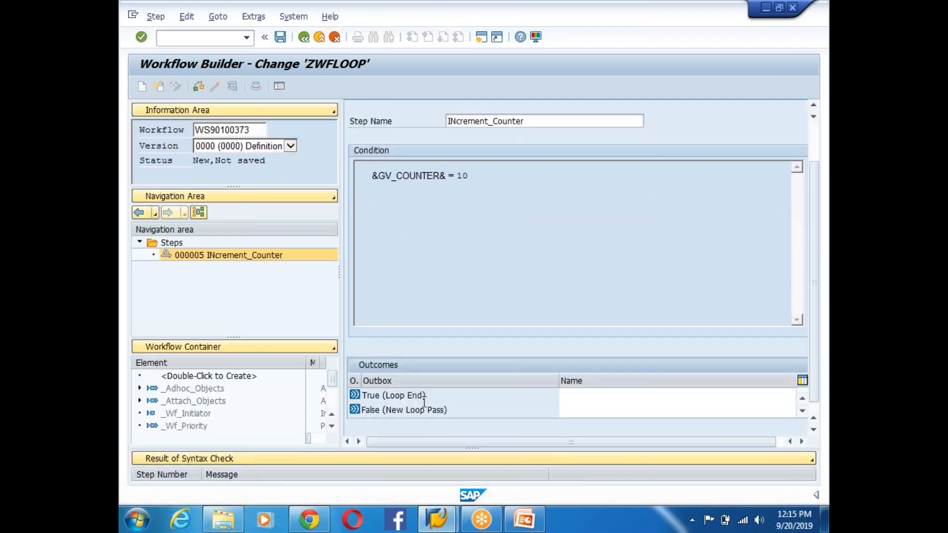
# - Name the loop outcomes 'Exit Loop' and 'Increment Counter' and return to the model
pyautogui.click(613, 398)
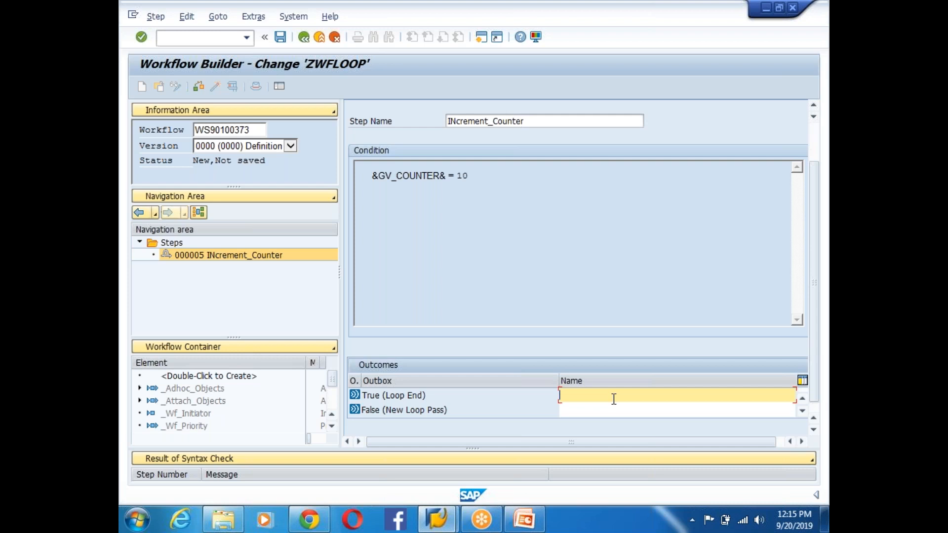
pyautogui.click(586, 411)
pyautogui.write('Increment')
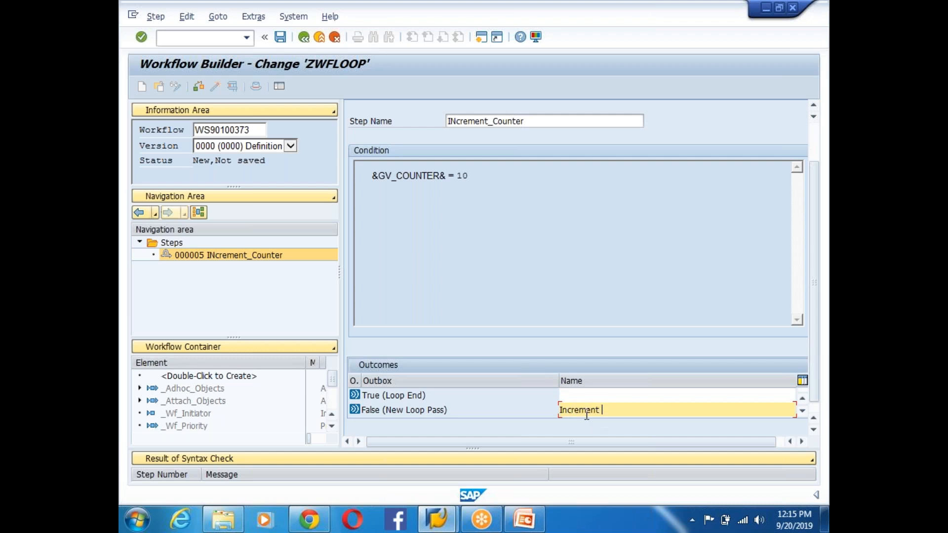
pyautogui.write(' Counter')
pyautogui.click(587, 395)
pyautogui.write('Exit Loop')
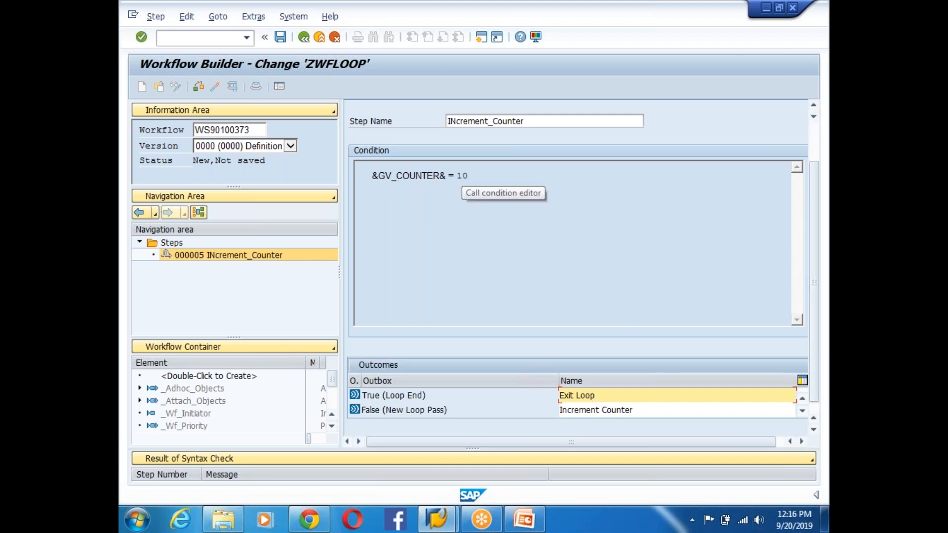
pyautogui.moveTo(598, 393); pyautogui.dragTo(524, 395)
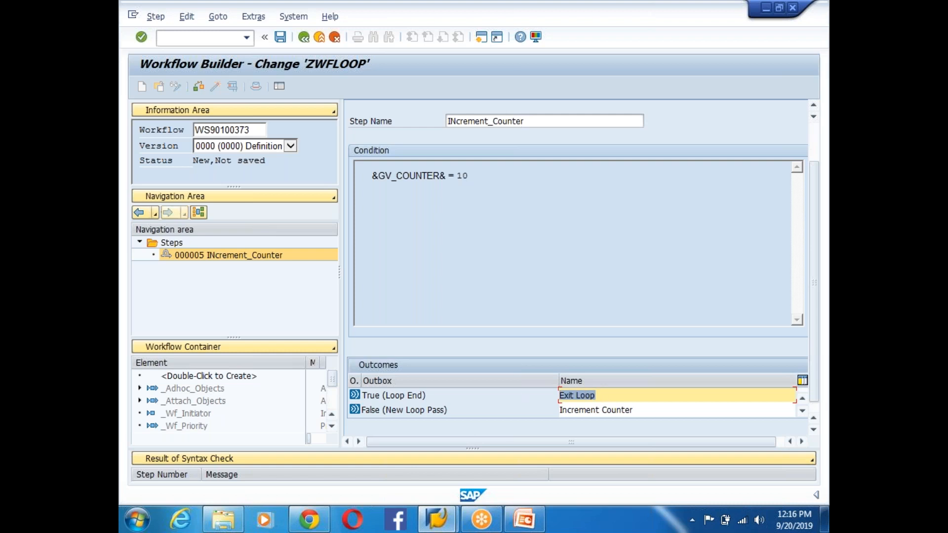
pyautogui.moveTo(642, 409); pyautogui.dragTo(528, 407)
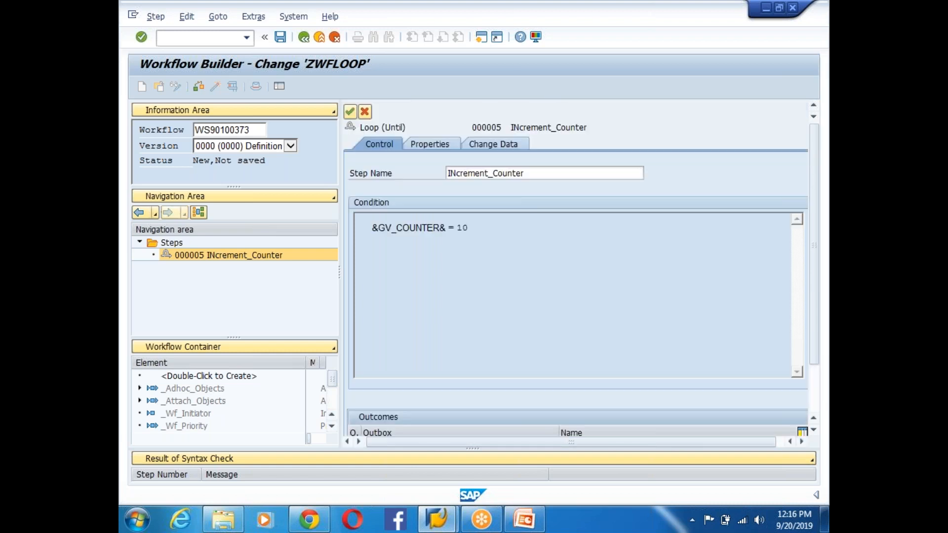
pyautogui.press('Return')
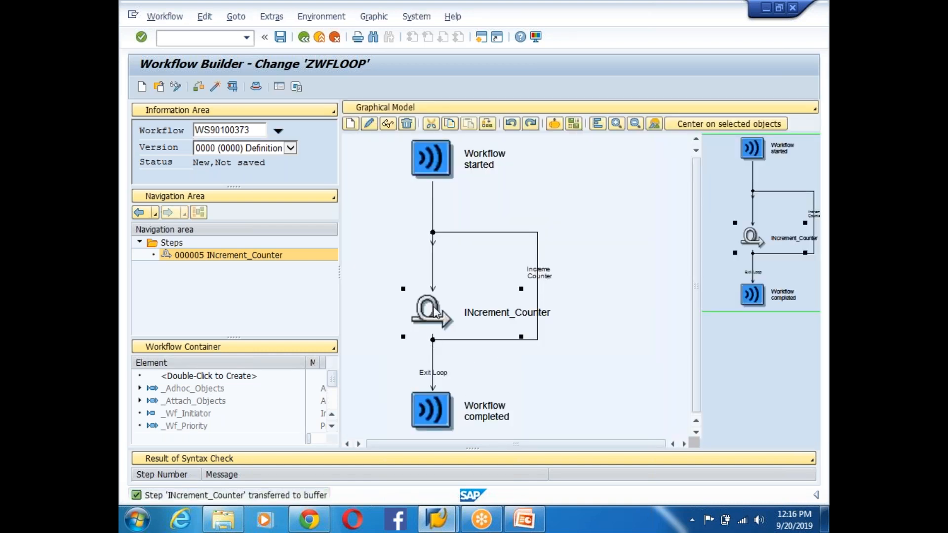
# - Create a step on the Increment Counter branch and choose the Container Operation step type
pyautogui.click(538, 271)
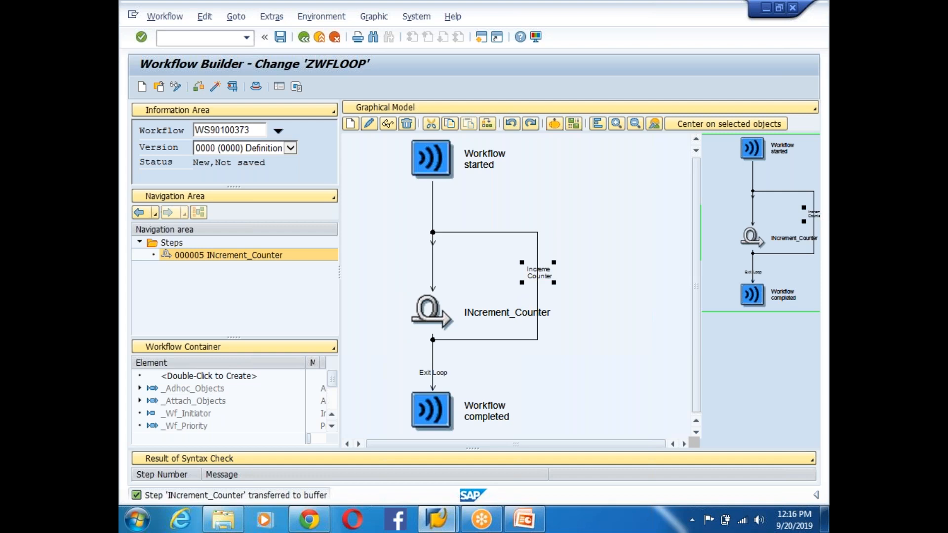
pyautogui.rightClick(541, 269)
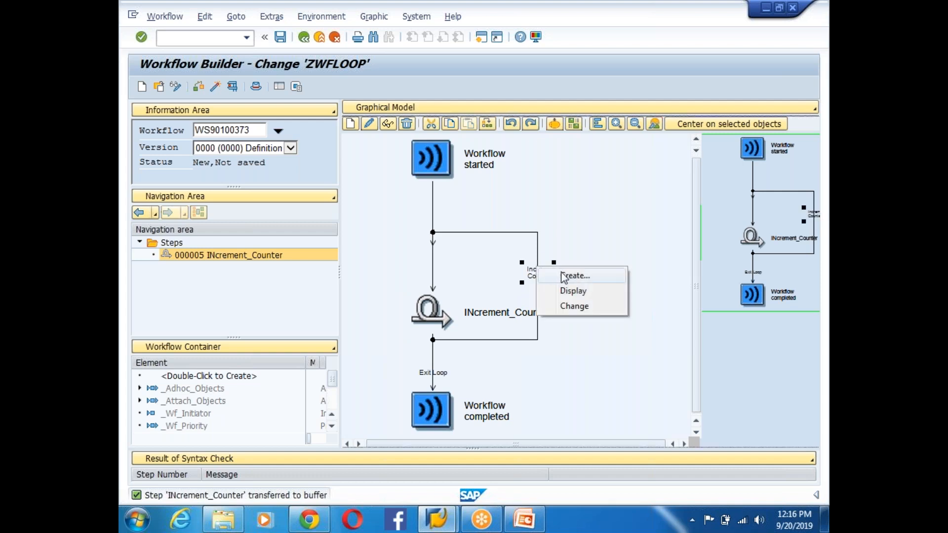
pyautogui.click(568, 275)
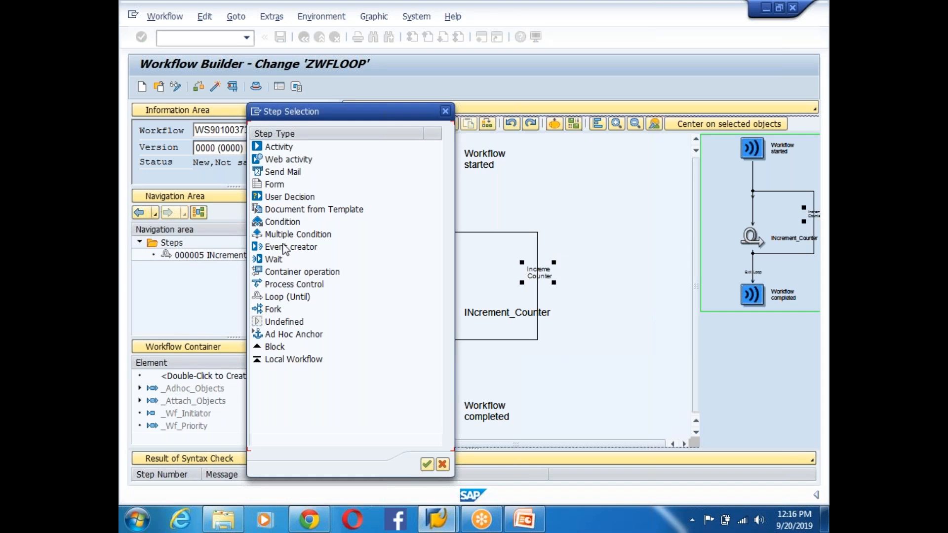
pyautogui.doubleClick(296, 272)
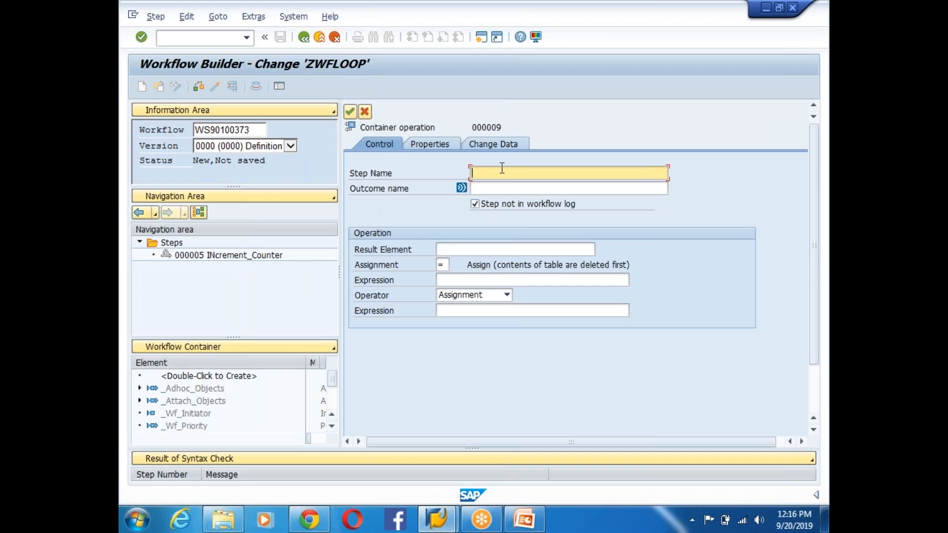
# - Name the container operation step Increment_Counter with the outcome name 'Counter Incremented'
pyautogui.write('Increment_Counter')
pyautogui.click(492, 186)
pyautogui.write('C')
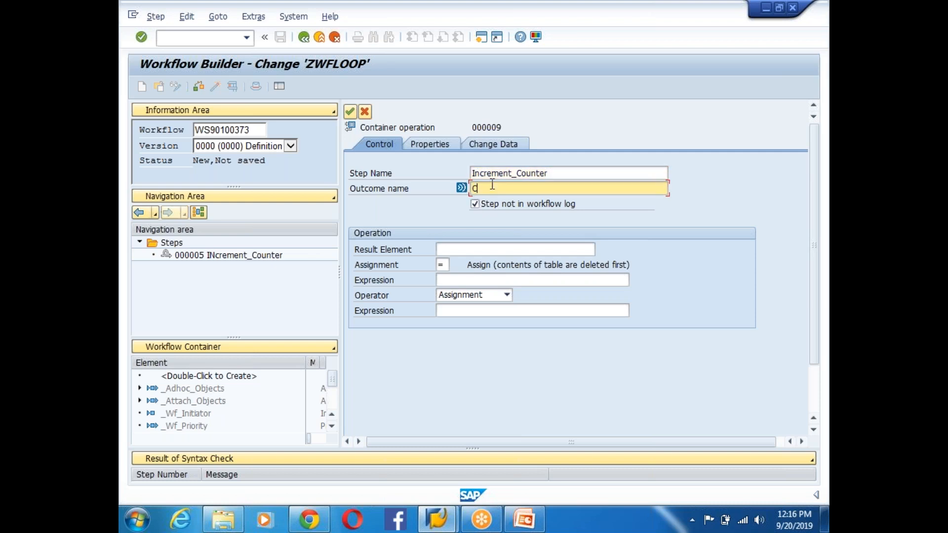
pyautogui.write('ounter Incremented')
# - Set the operation to GV_COUNTER = &GV_COUNTER& + 1 and confirm the step
pyautogui.click(482, 248)
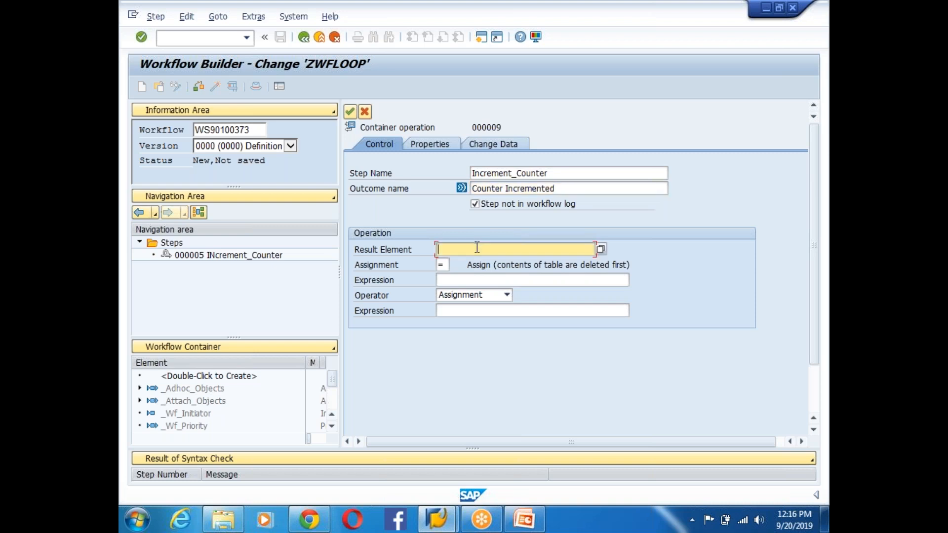
pyautogui.click(600, 250)
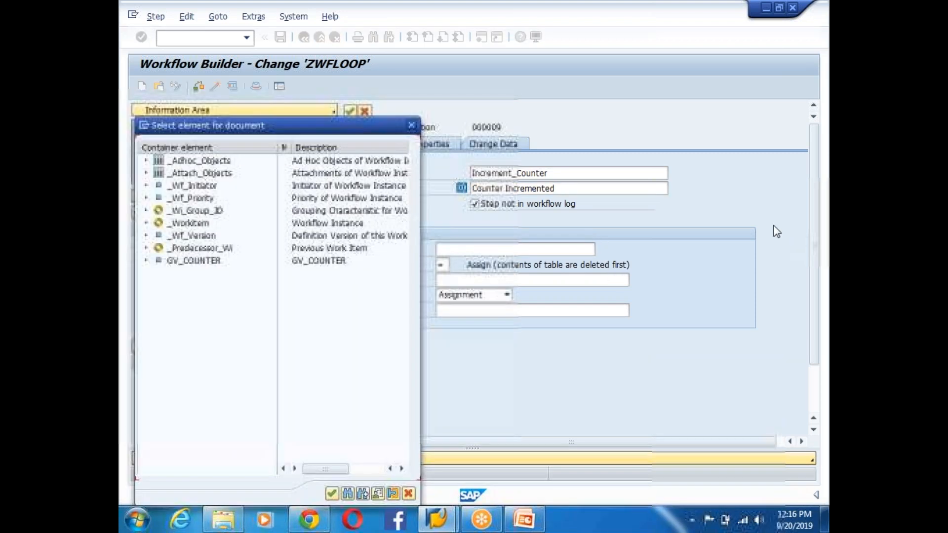
pyautogui.doubleClick(194, 261)
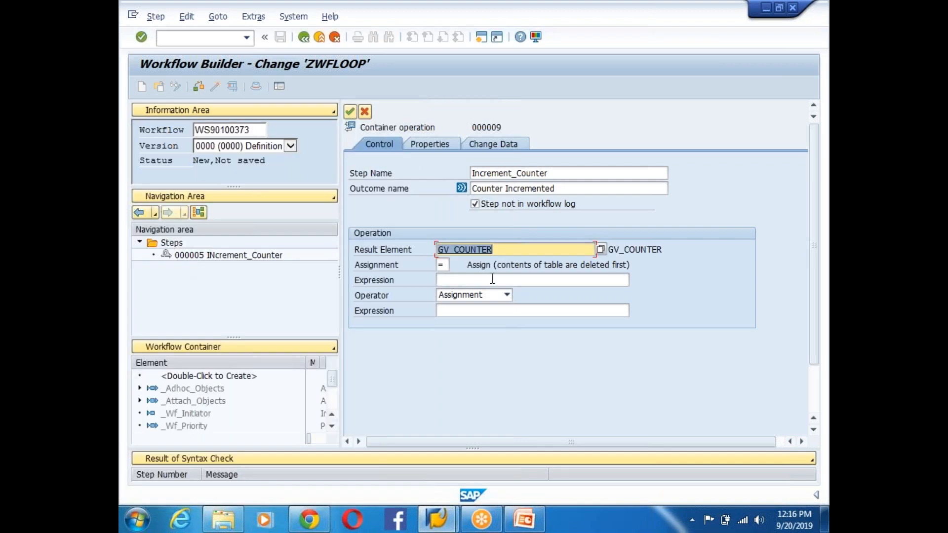
pyautogui.click(451, 280)
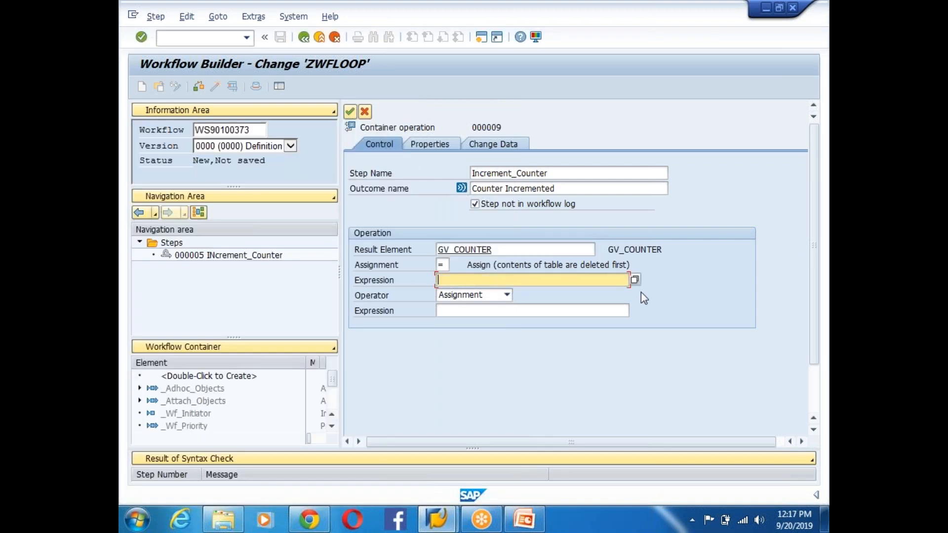
pyautogui.click(635, 281)
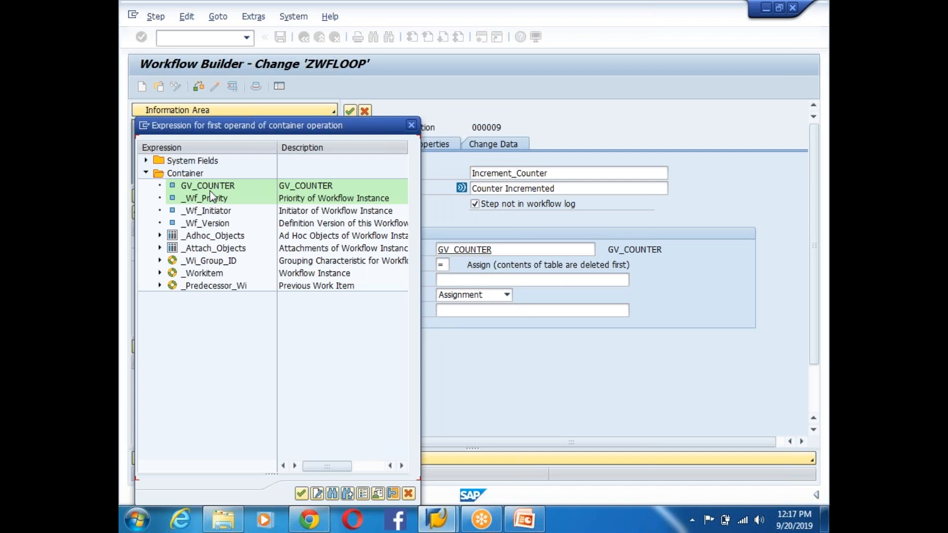
pyautogui.doubleClick(209, 190)
pyautogui.click(497, 299)
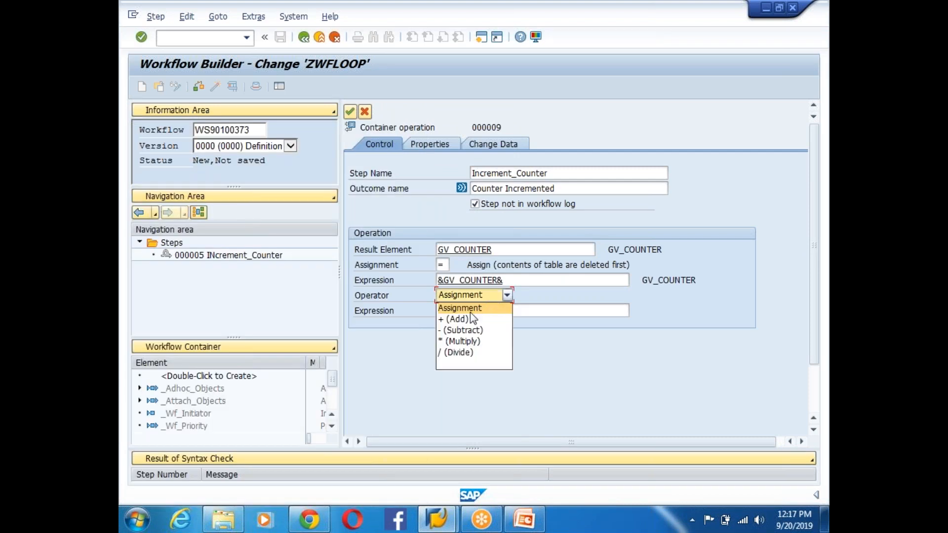
pyautogui.click(461, 317)
pyautogui.click(467, 312)
pyautogui.write('1')
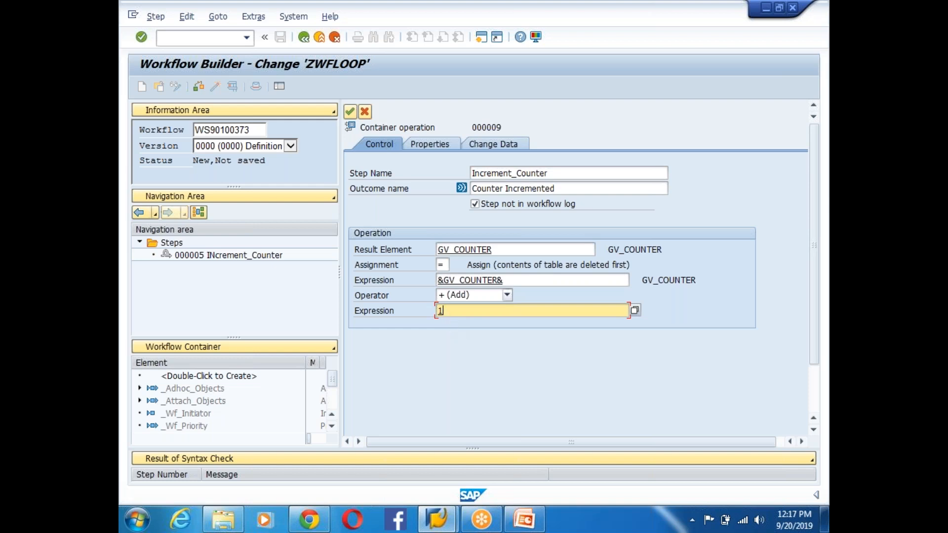
pyautogui.moveTo(450, 312); pyautogui.dragTo(419, 311)
pyautogui.click(350, 111)
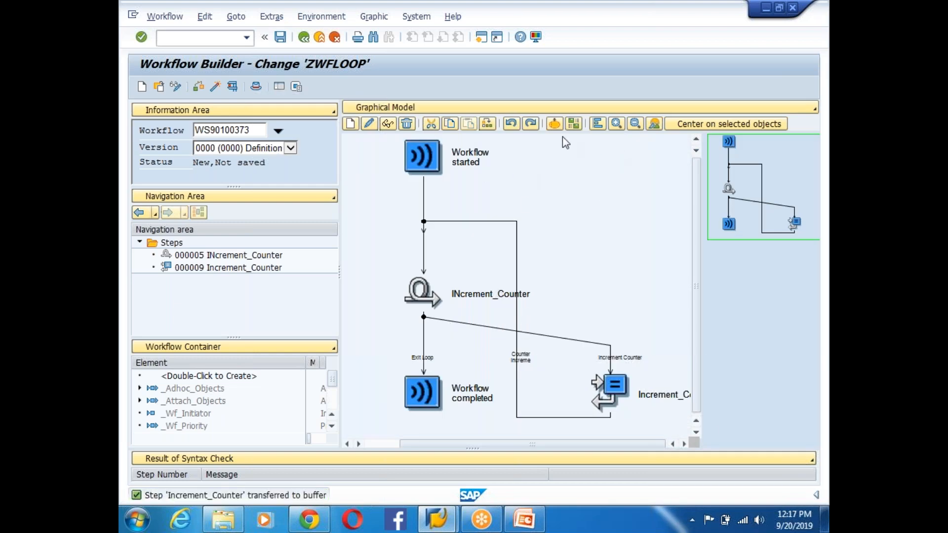
# - Rearrange the workflow graph and inspect the Increment_Counter, loop and Exit loop steps
pyautogui.click(598, 123)
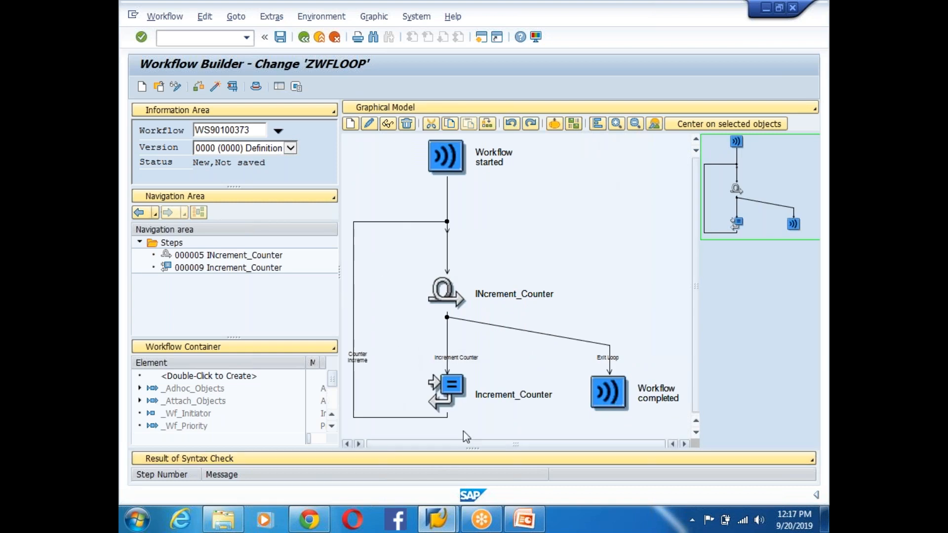
pyautogui.click(450, 385)
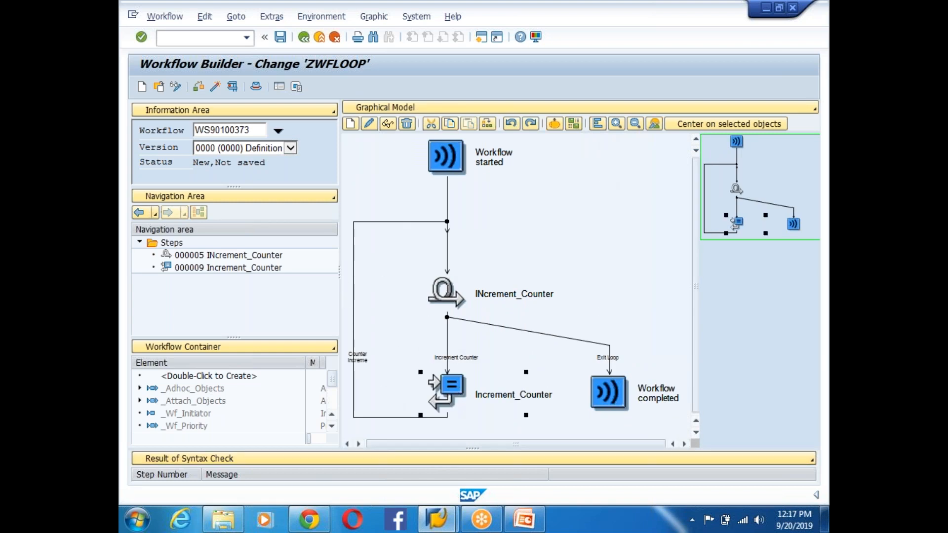
pyautogui.click(450, 296)
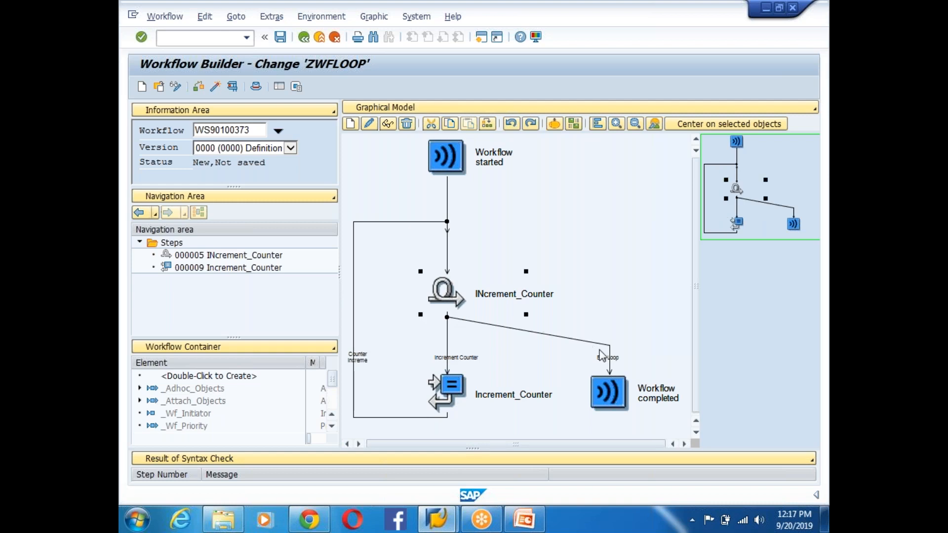
pyautogui.click(612, 364)
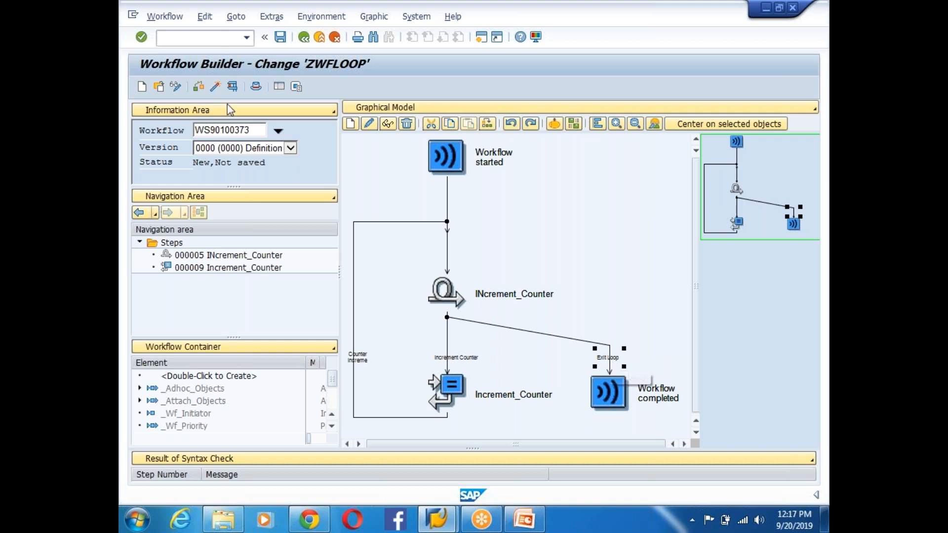
# - Check workflow ZWFLOOP for errors and activate it
pyautogui.click(216, 87)
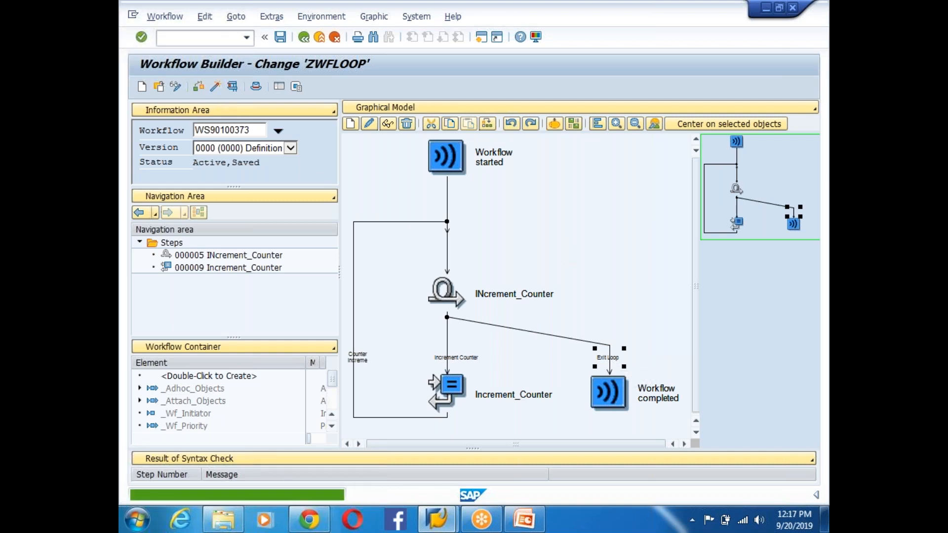
pyautogui.click(215, 89)
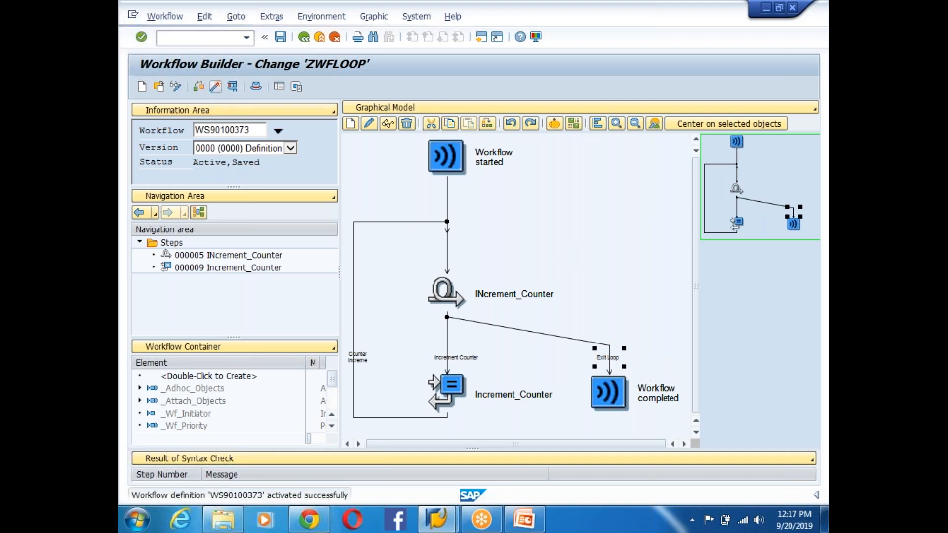
pyautogui.click(217, 89)
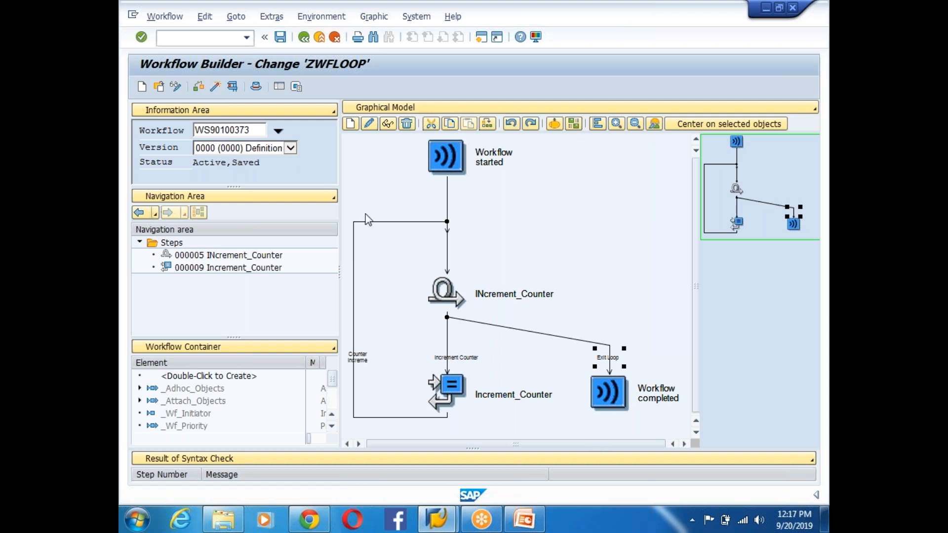
pyautogui.click(216, 88)
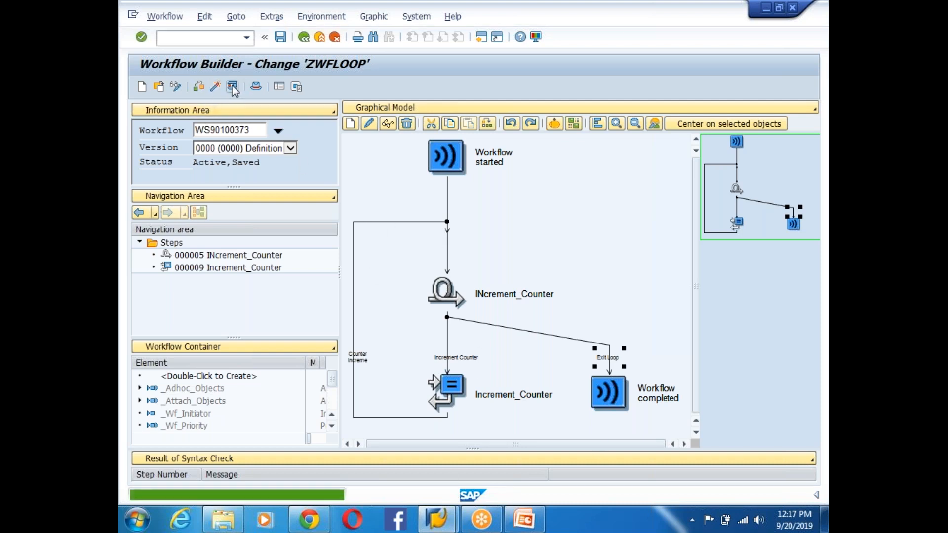
# - Test-run WS90100373 with GV_COUNTER starting at 0 and open the run's workflow log
pyautogui.click(232, 87)
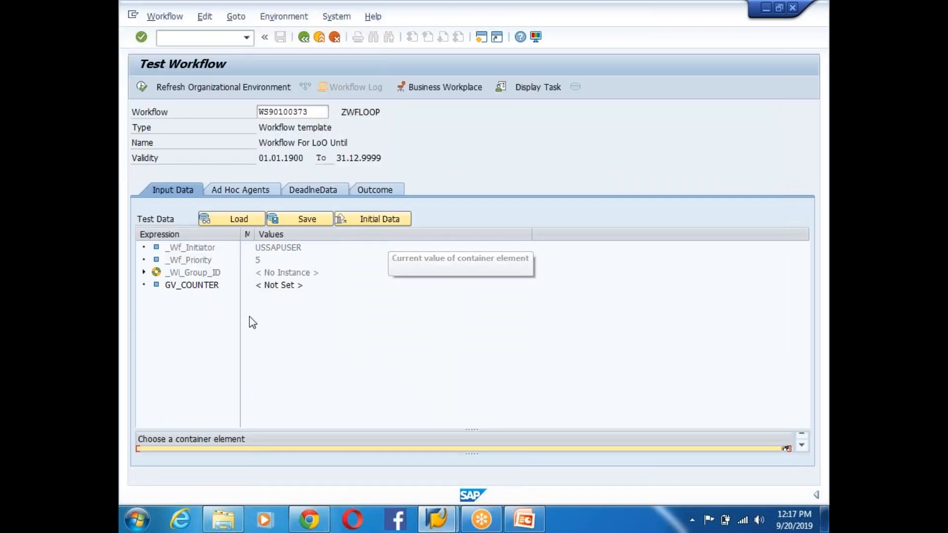
pyautogui.click(203, 287)
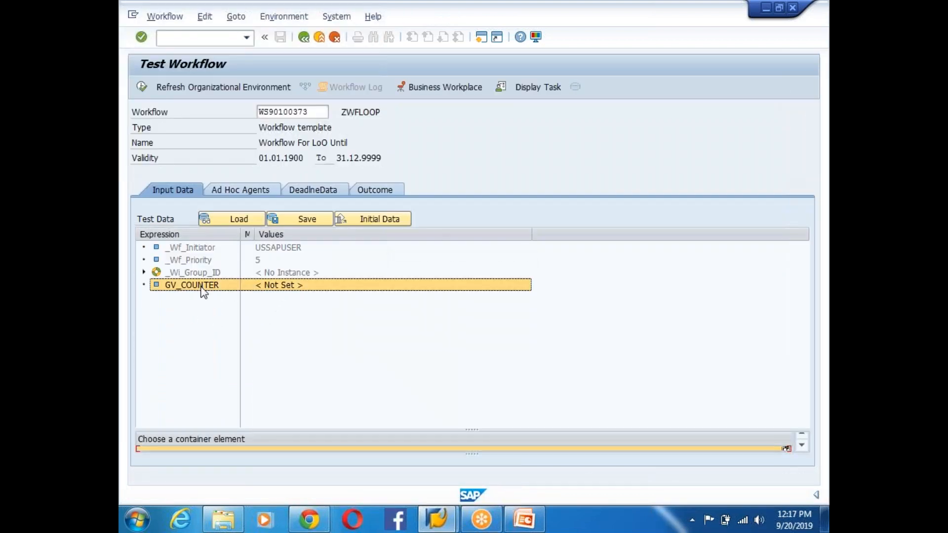
pyautogui.click(143, 87)
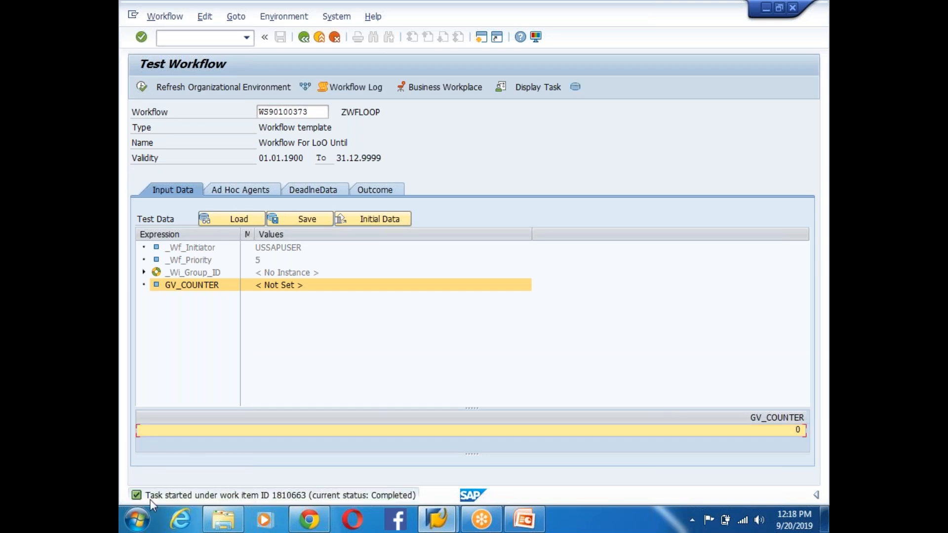
pyautogui.click(353, 88)
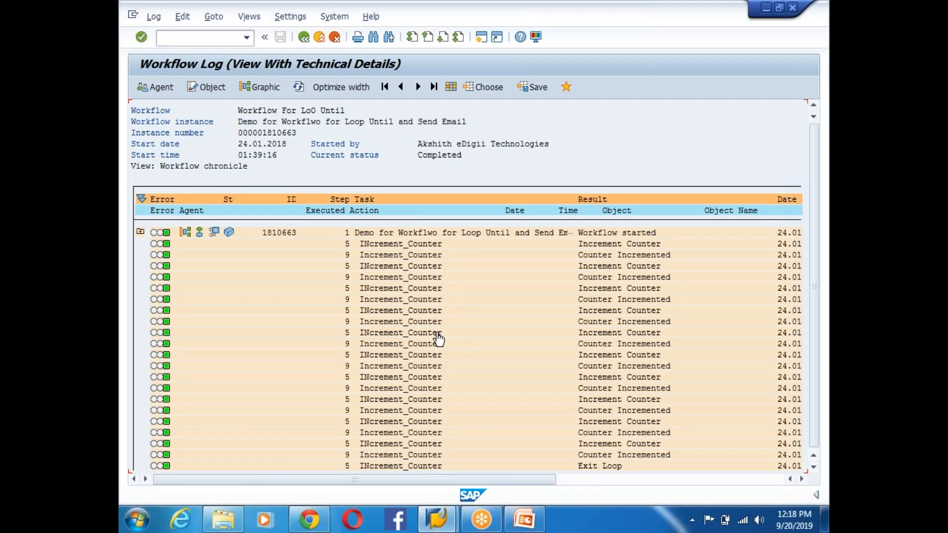
# - Scroll through the log's repeated INcrement_Counter passes, then display it as a workflow graphic
pyautogui.scroll(-1, 437, 338)
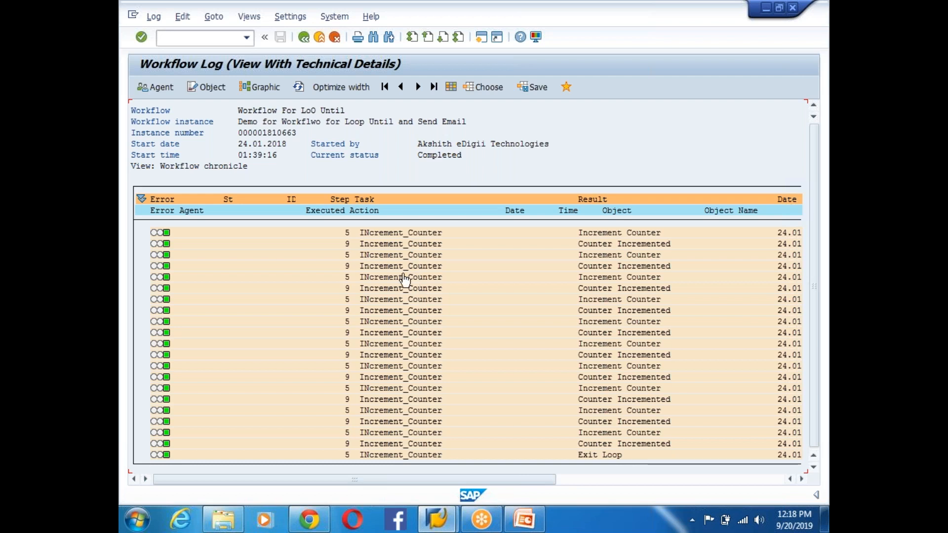
pyautogui.scroll(1, 460, 393)
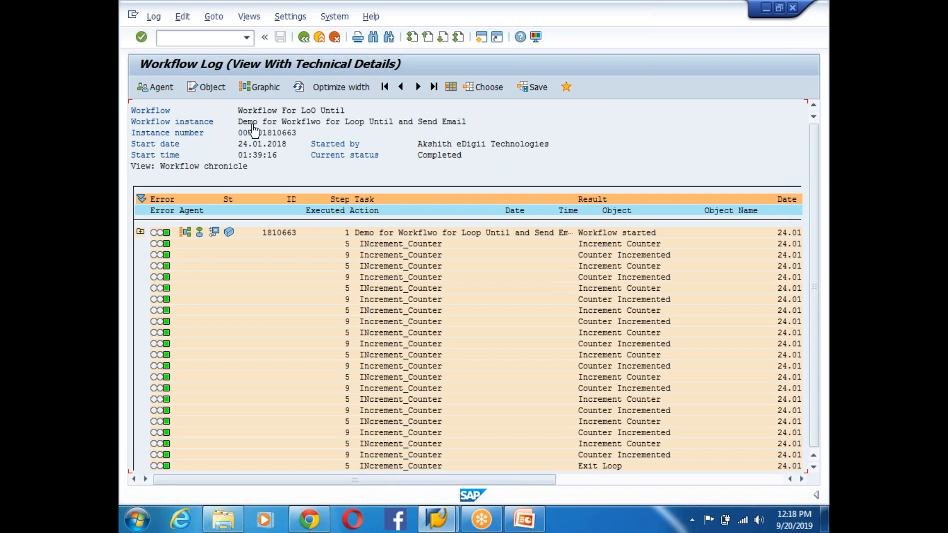
pyautogui.click(266, 88)
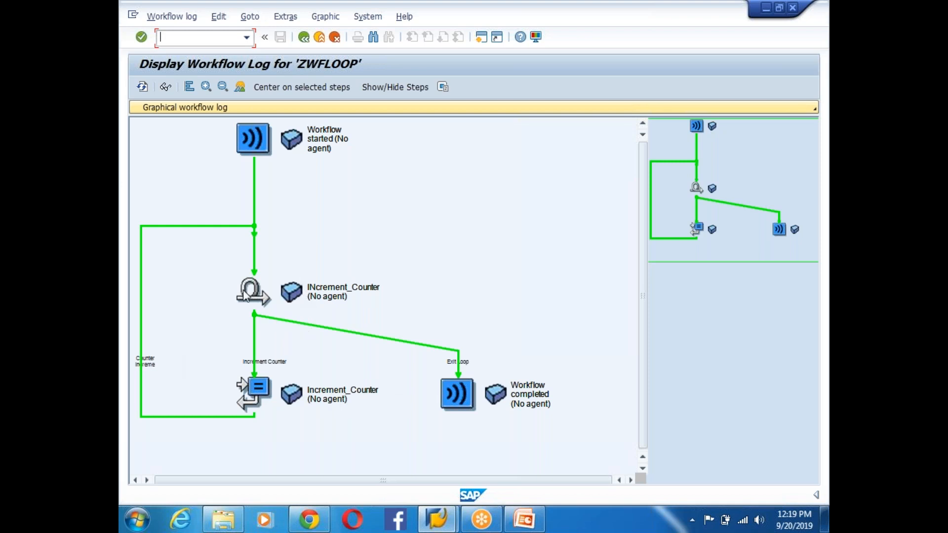
# - Return to the workflow definition and review the loop's exit condition &GV_COUNTER& = 10
pyautogui.click(303, 37)
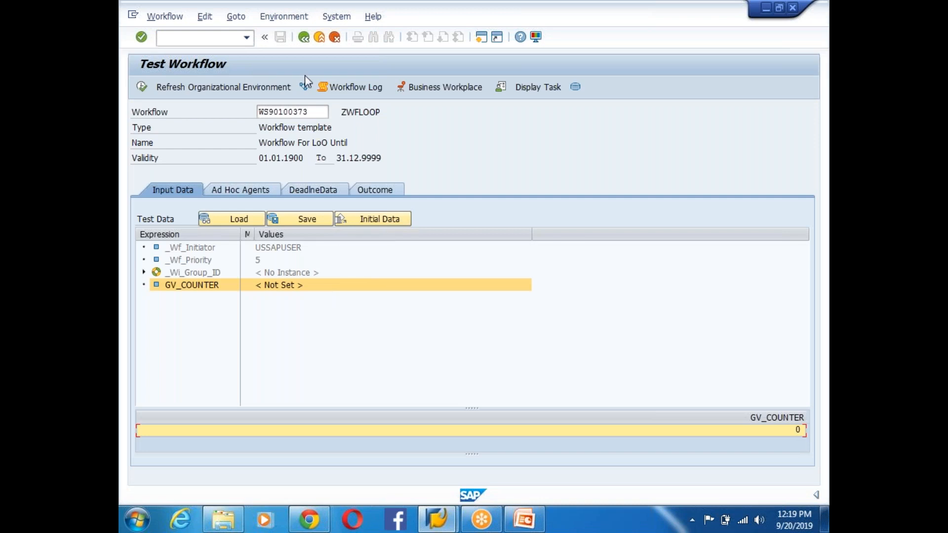
pyautogui.click(303, 37)
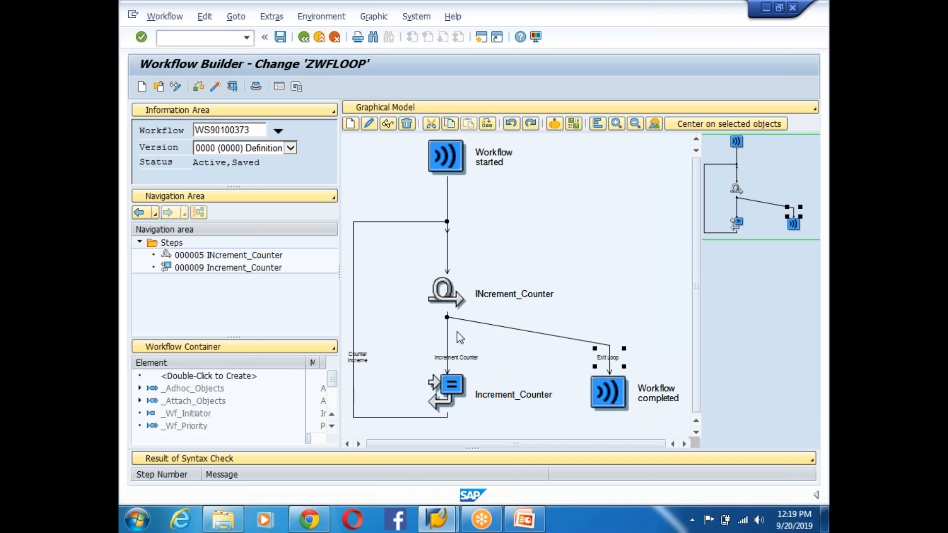
pyautogui.doubleClick(446, 296)
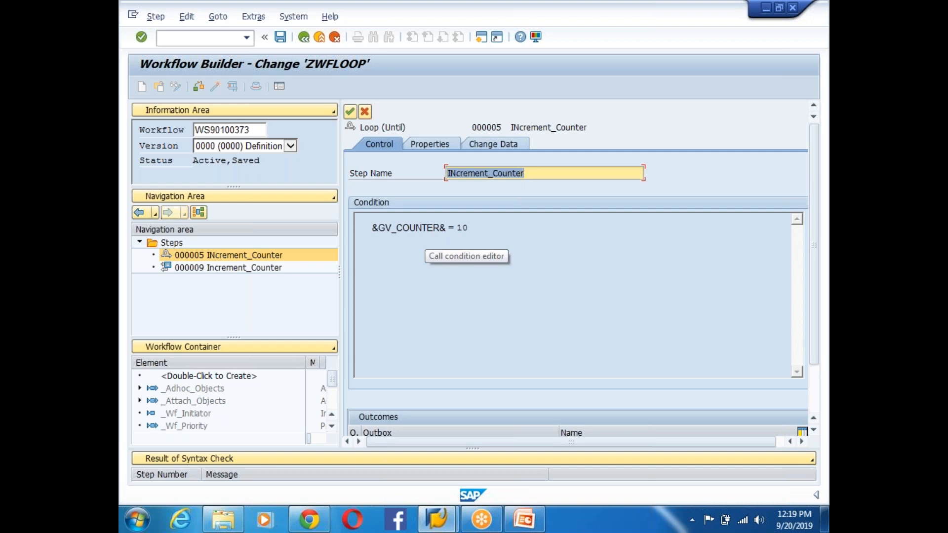
pyautogui.click(350, 111)
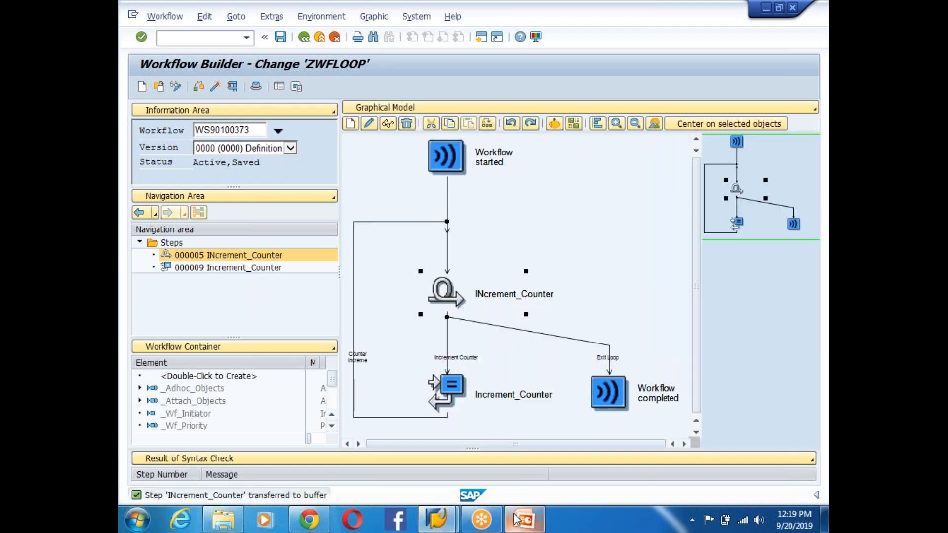
# - Switch to PowerPoint and show slide 169 on Container Operation
pyautogui.click(524, 520)
pyautogui.click(180, 430)
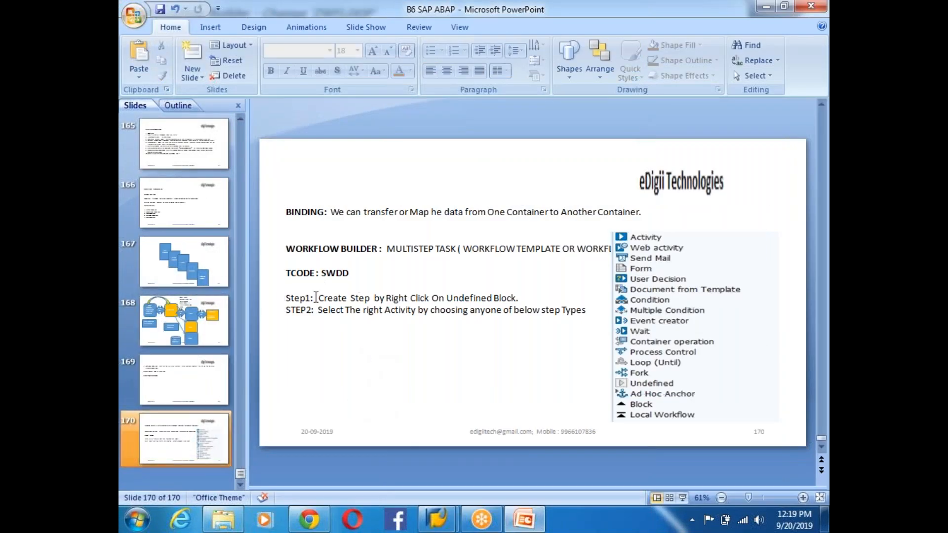
pyautogui.click(197, 382)
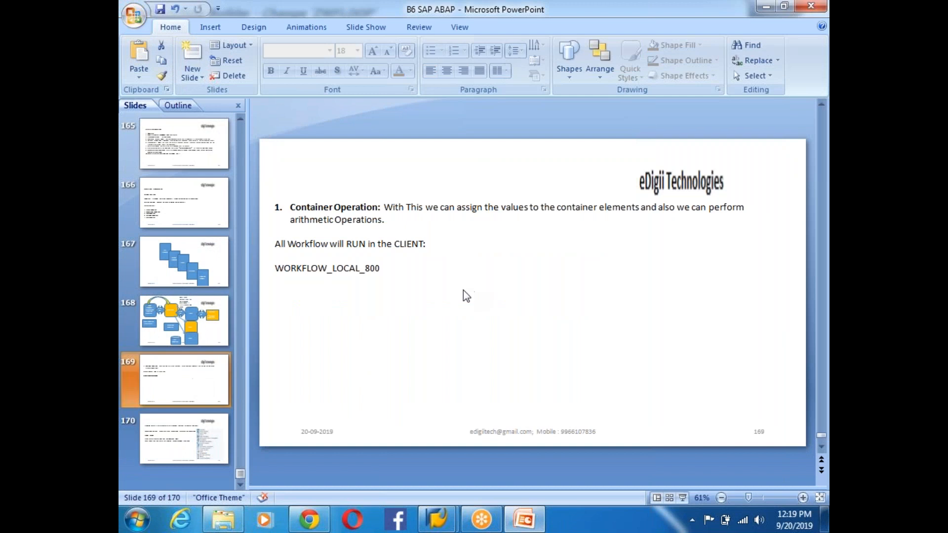
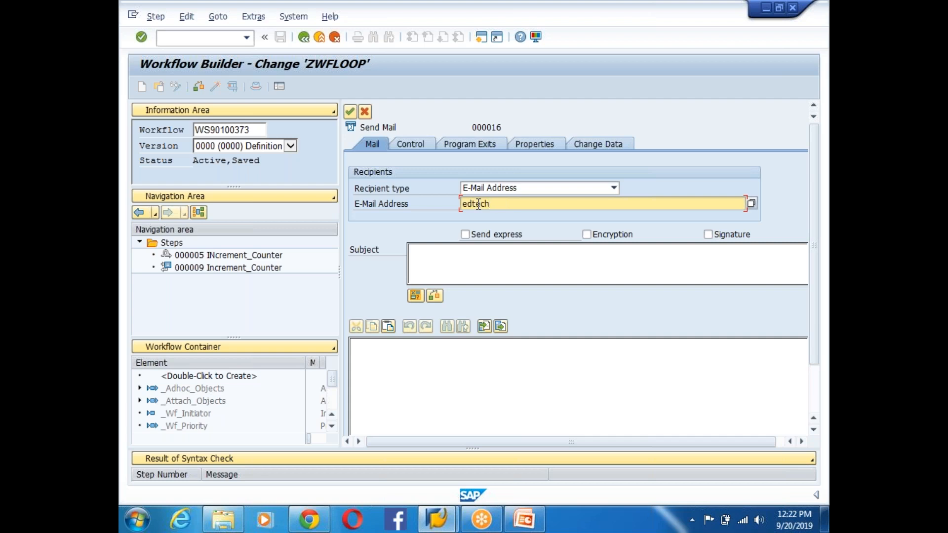
# - Correct the end of the recipient address in the E-Mail Address field
pyautogui.press('BackSpace')
pyautogui.press('BackSpace')
pyautogui.press('BackSpace')
pyautogui.press('BackSpace')
# - Enter subject 'Test Workflow' and a body notifying about the Send Email step, with sign-off
pyautogui.click(432, 259)
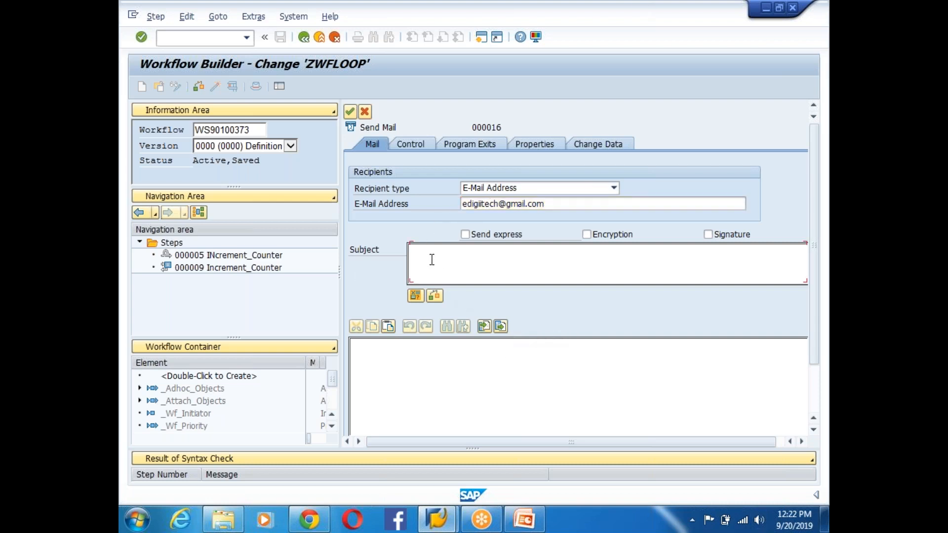
pyautogui.write('Test Workflow')
pyautogui.click(405, 368)
pyautogui.write('Test')
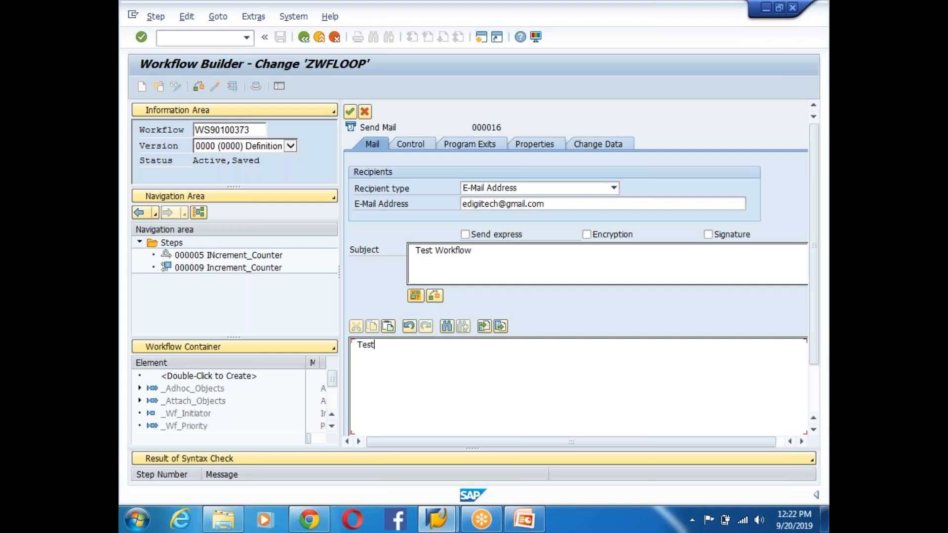
pyautogui.press('BackSpace')
pyautogui.press('BackSpace')
pyautogui.write('Hi All,  ')
pyautogui.write('This')
pyautogui.write(' is to n')
pyautogui.write('otify we ')
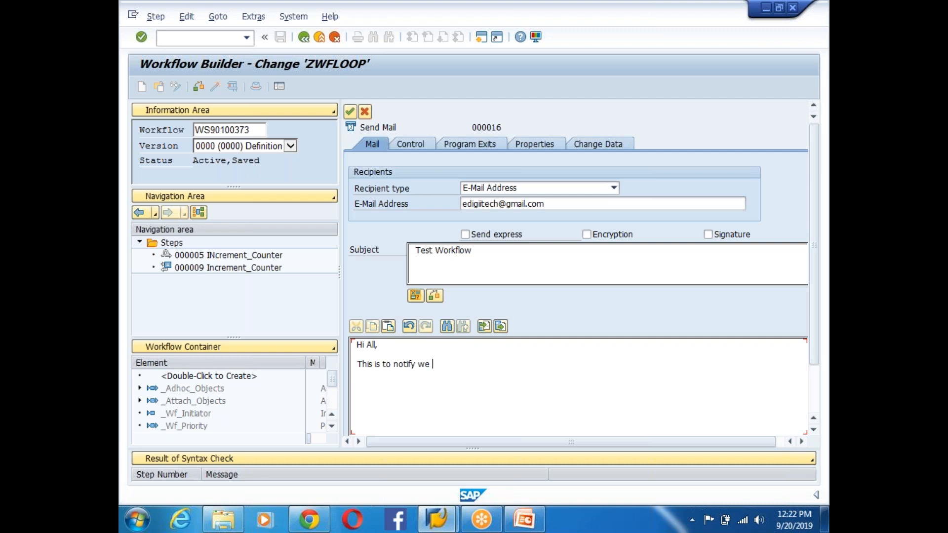
pyautogui.write('are developjing a Sen')
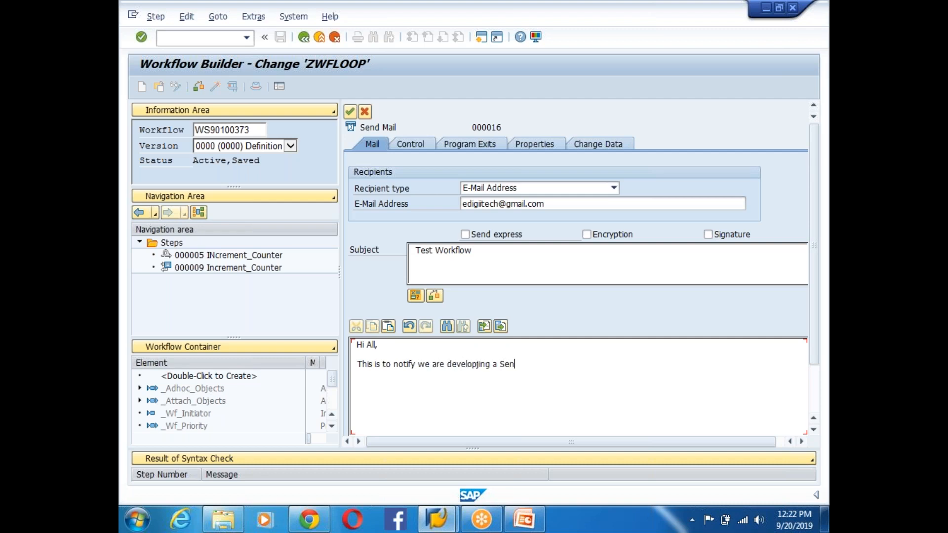
pyautogui.write('d Email step in the Workflow Training.   ')
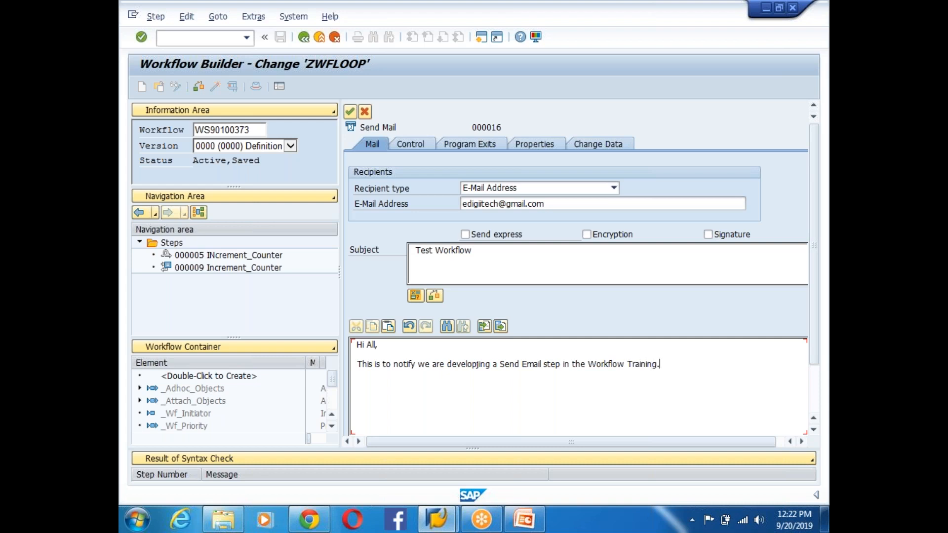
pyautogui.write('Thanks, ')
pyautogui.write('Edigii Technilo')
pyautogui.write('gies')
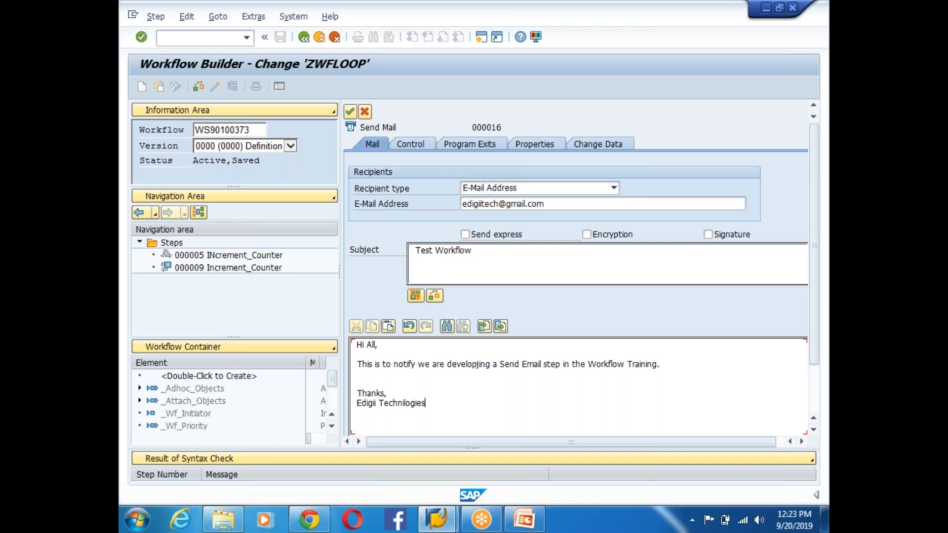
# - Check the body sign-off and the subject text, then accept the mail step
pyautogui.moveTo(421, 403); pyautogui.dragTo(450, 323)
pyautogui.moveTo(486, 250); pyautogui.dragTo(402, 253)
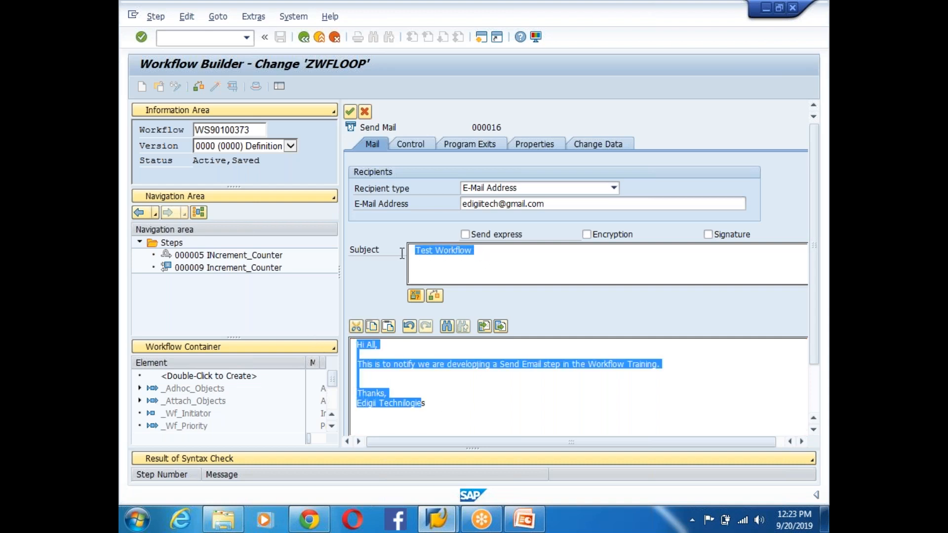
pyautogui.moveTo(450, 404); pyautogui.dragTo(386, 393)
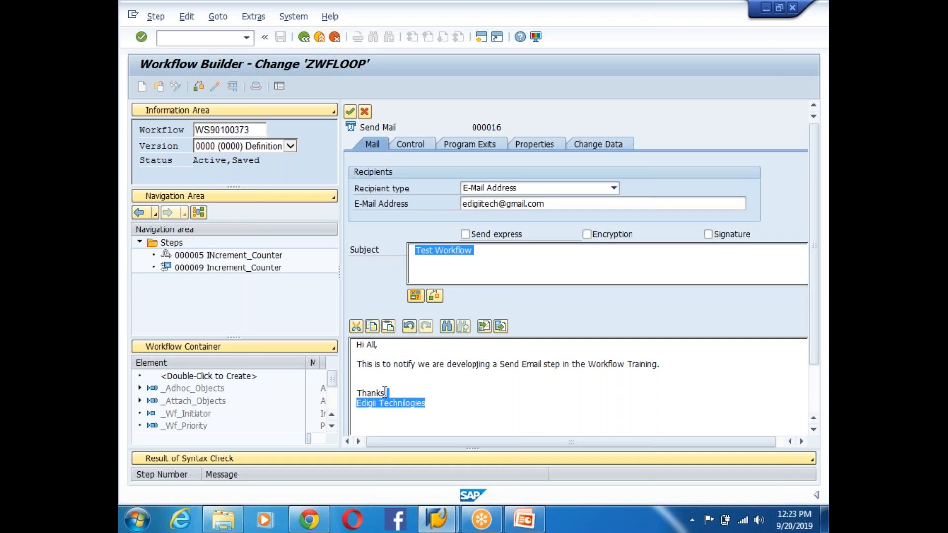
pyautogui.click(471, 256)
pyautogui.moveTo(492, 252); pyautogui.dragTo(395, 252)
pyautogui.click(350, 111)
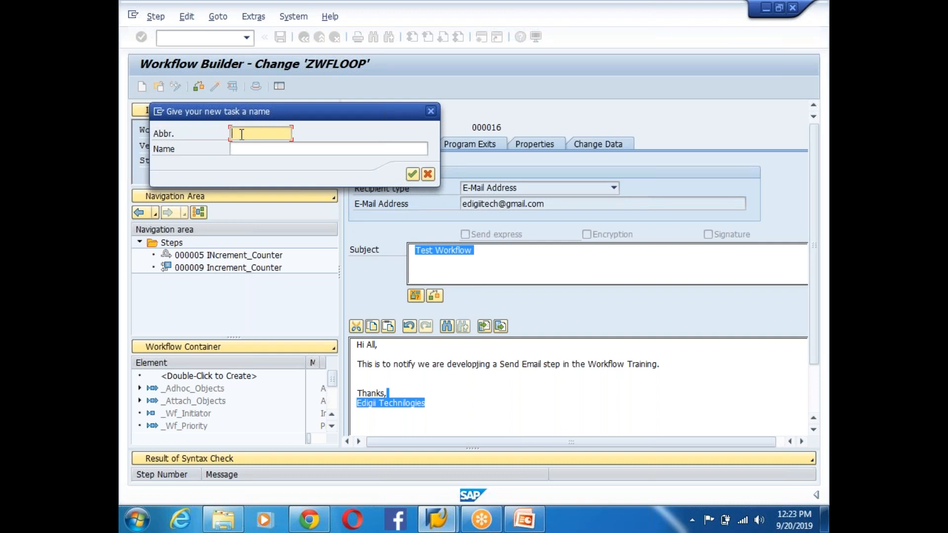
# - Create task ZWFEMAIL named 'Send Email', saving its package entry under a transport request
pyautogui.write('ZWFEMAIL')
pyautogui.click(259, 151)
pyautogui.write('Send Email')
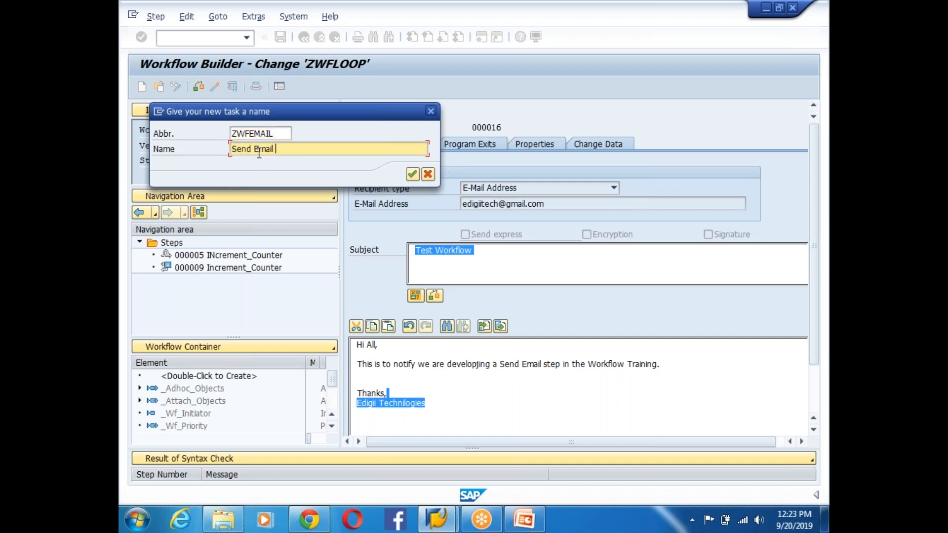
pyautogui.click(412, 174)
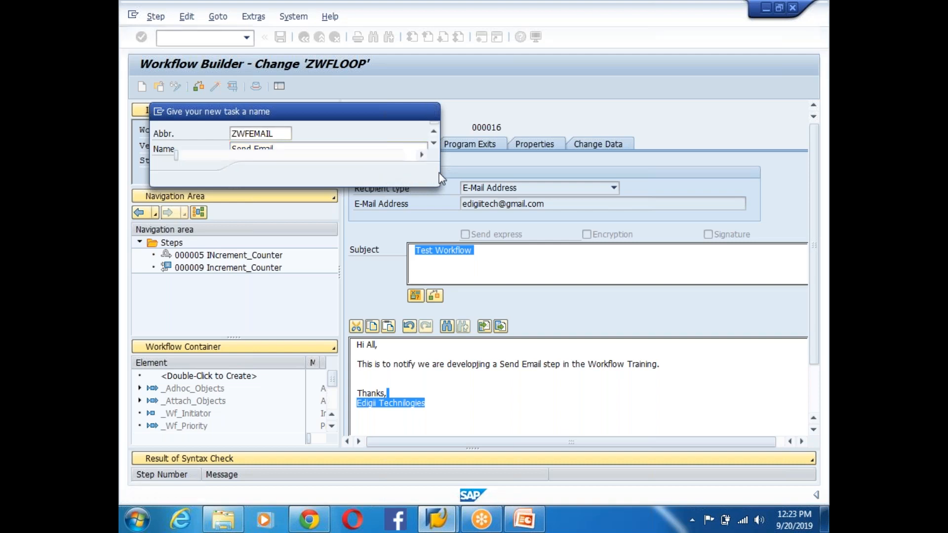
pyautogui.click(335, 327)
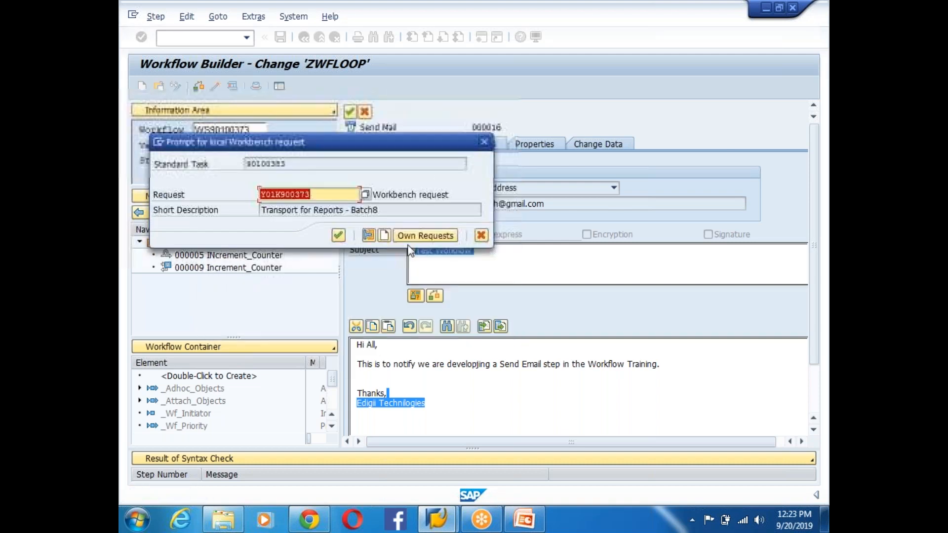
pyautogui.click(339, 236)
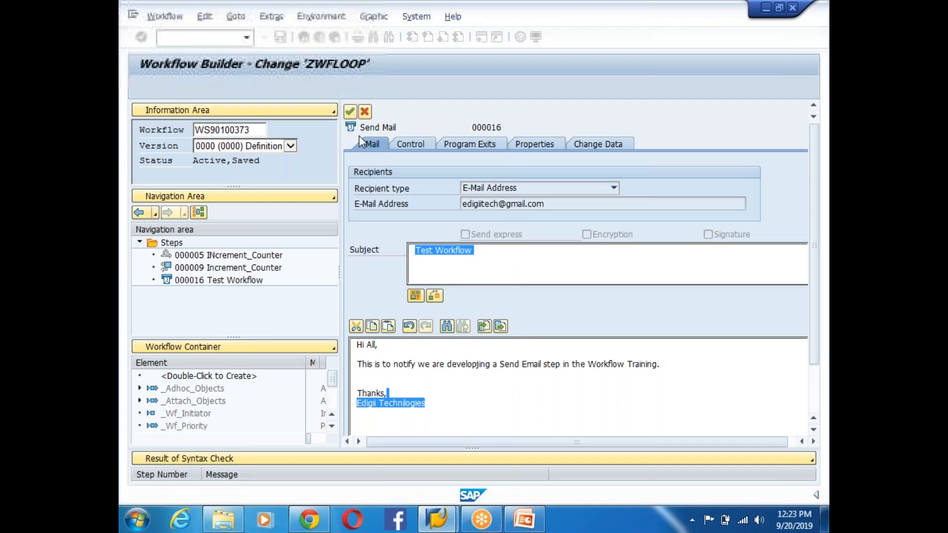
pyautogui.click(350, 112)
pyautogui.click(432, 341)
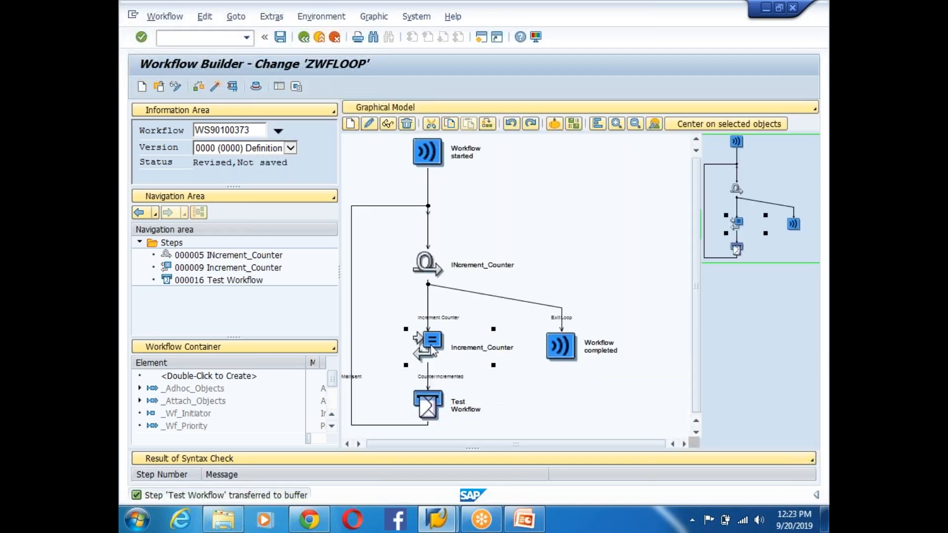
# - Save the workflow and review the Increment_Counter step's details
pyautogui.click(279, 36)
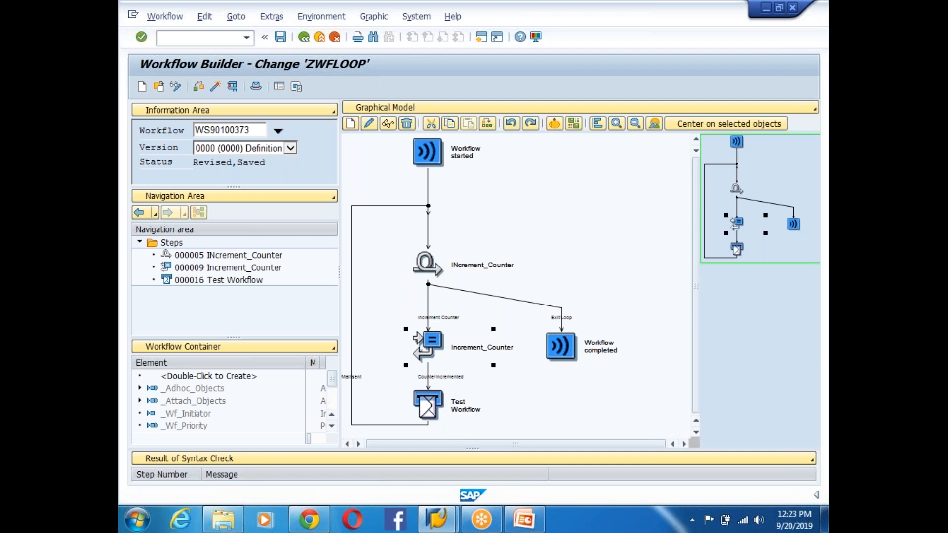
pyautogui.doubleClick(443, 348)
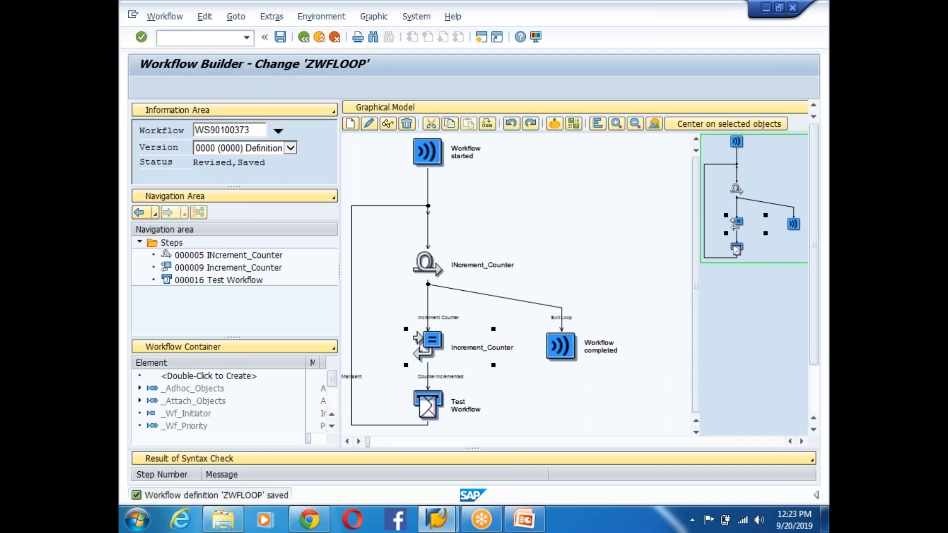
pyautogui.click(350, 111)
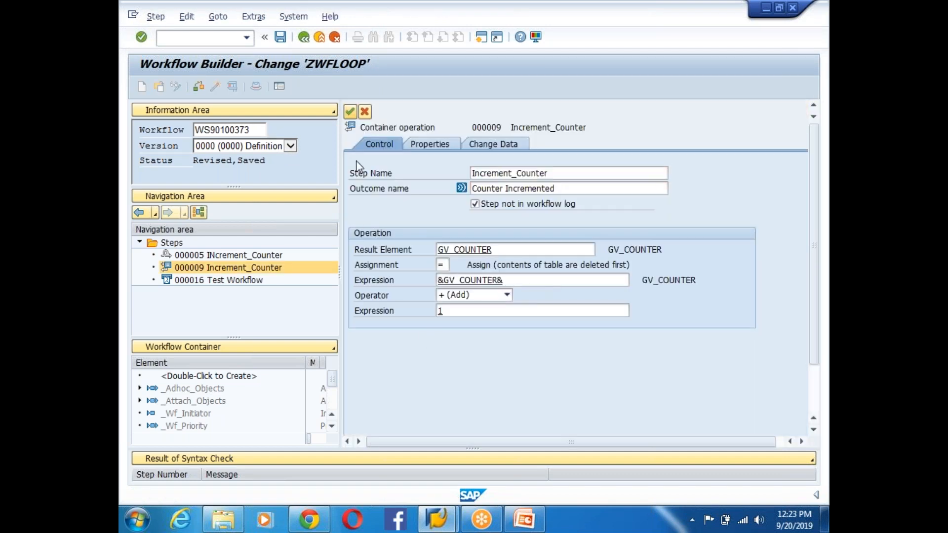
# - Extend the Test Workflow subject with 'for Loop Counter' and the &GV_COUNTER& expression
pyautogui.doubleClick(434, 405)
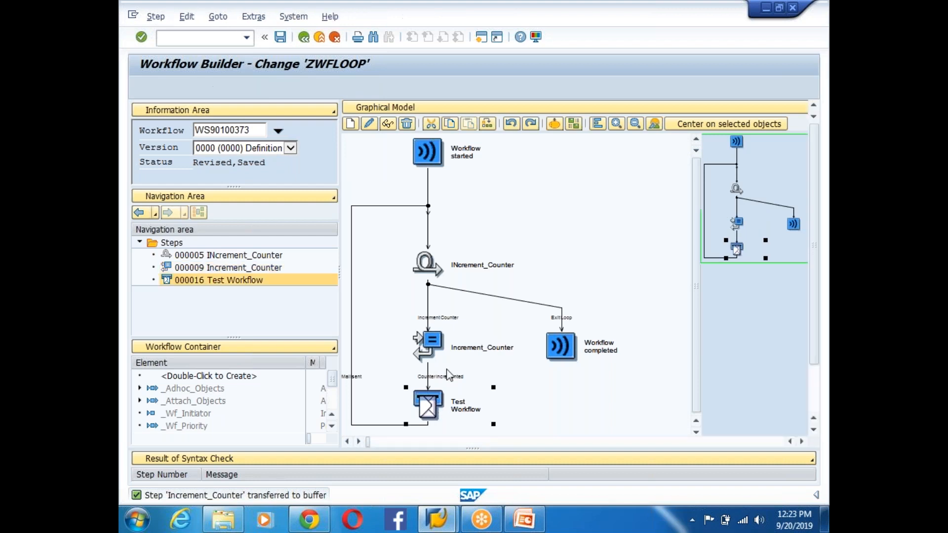
pyautogui.click(495, 251)
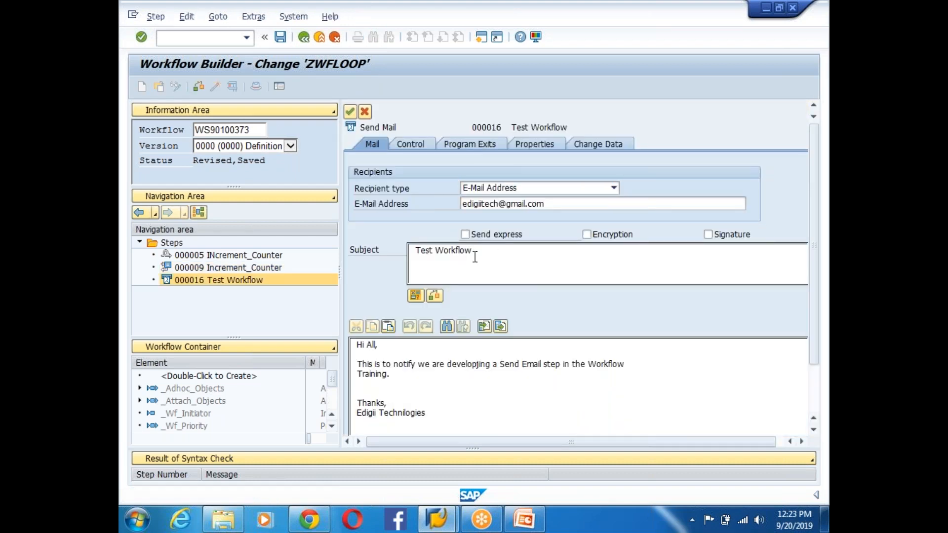
pyautogui.write('for Loop Counter')
pyautogui.click(416, 296)
pyautogui.doubleClick(219, 251)
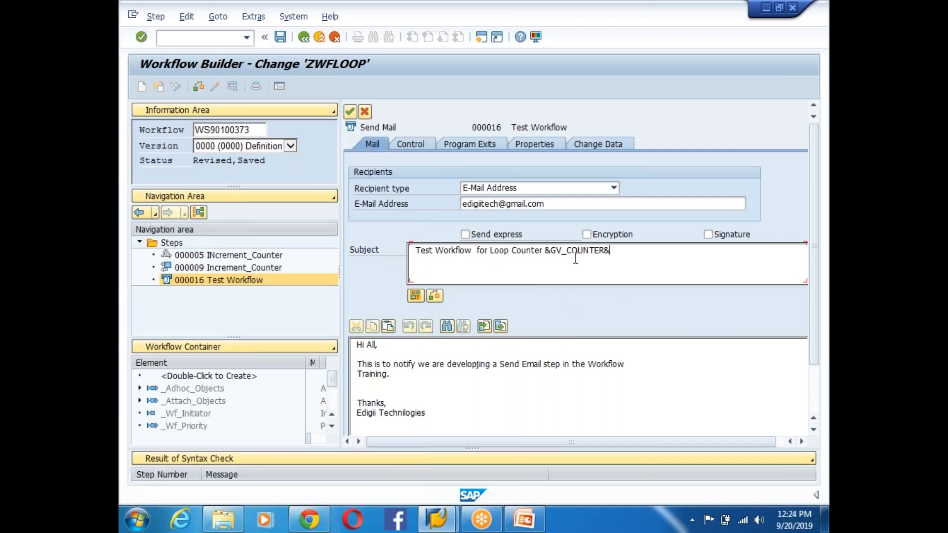
pyautogui.moveTo(545, 250); pyautogui.dragTo(636, 249)
pyautogui.click(569, 256)
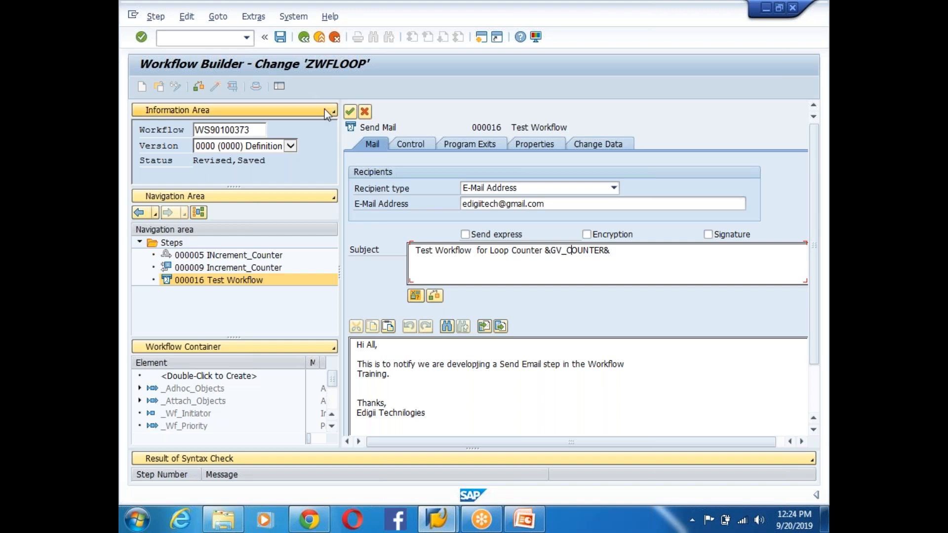
pyautogui.click(350, 111)
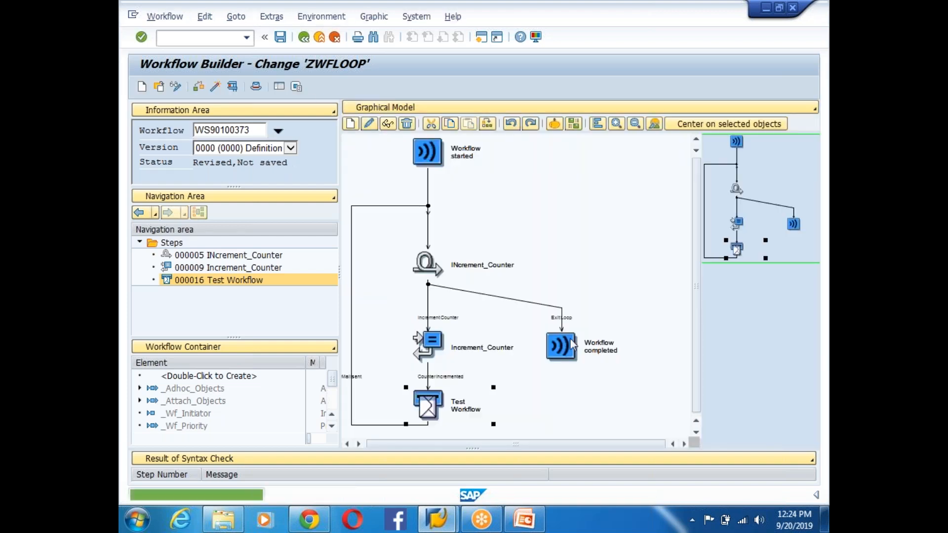
# - Activate workflow ZWFLOOP and launch a test run
pyautogui.click(280, 38)
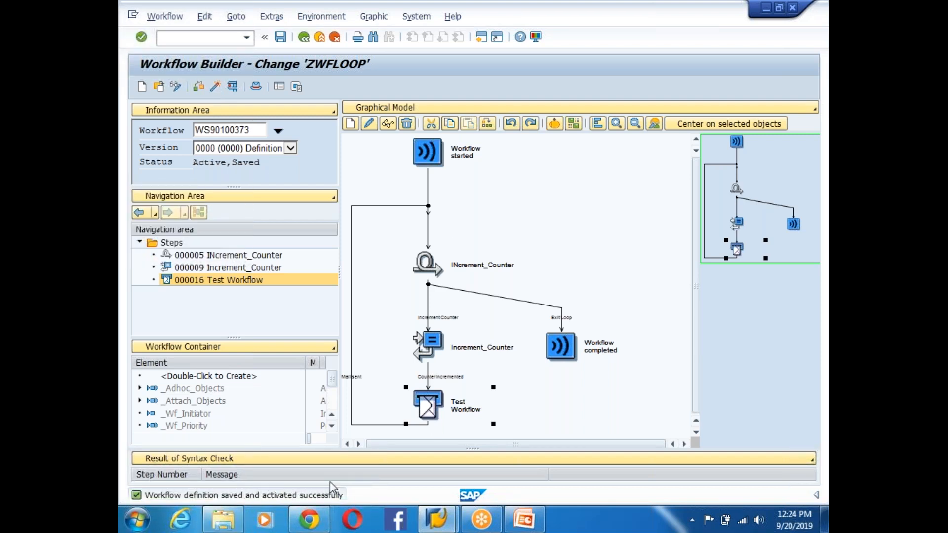
pyautogui.click(233, 87)
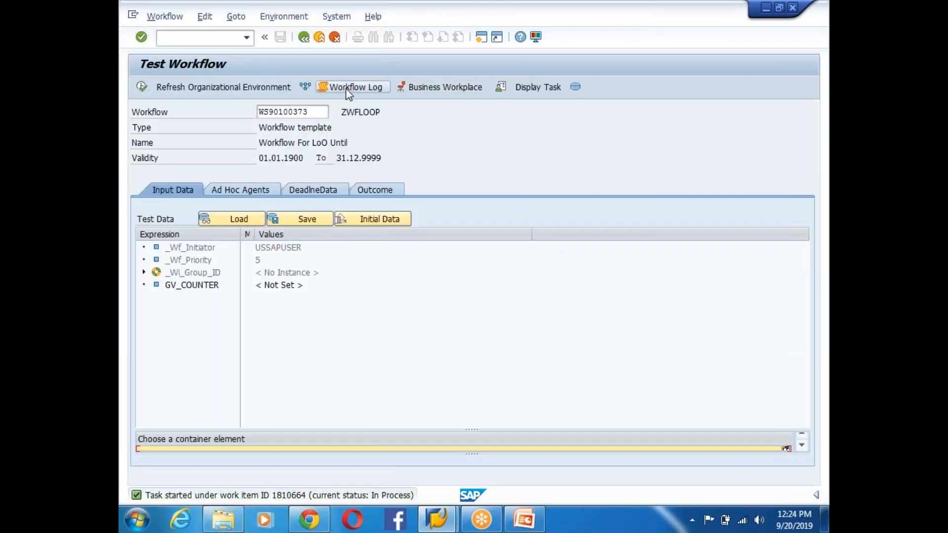
# - Open and refresh the test run's log, checking mails for Loop Counter 1–10 through Exit Loop
pyautogui.click(340, 88)
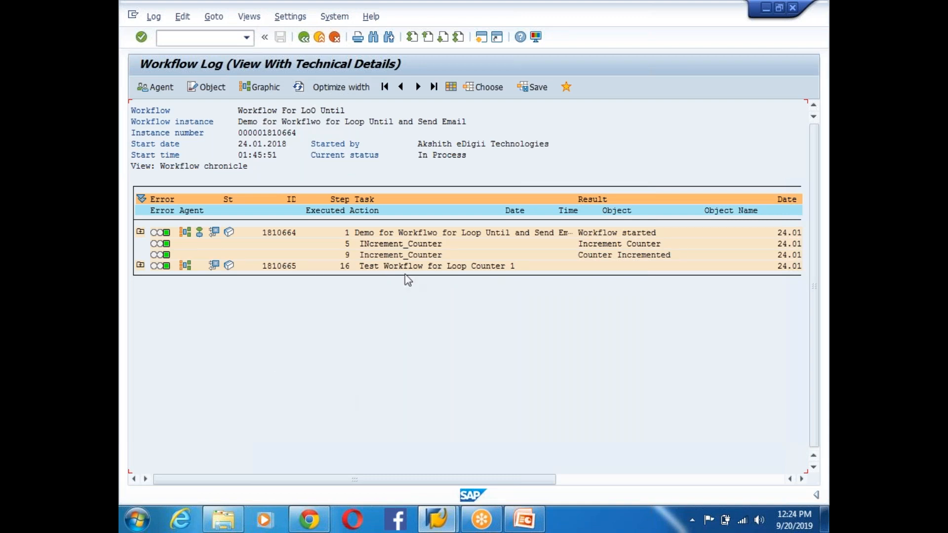
pyautogui.click(141, 265)
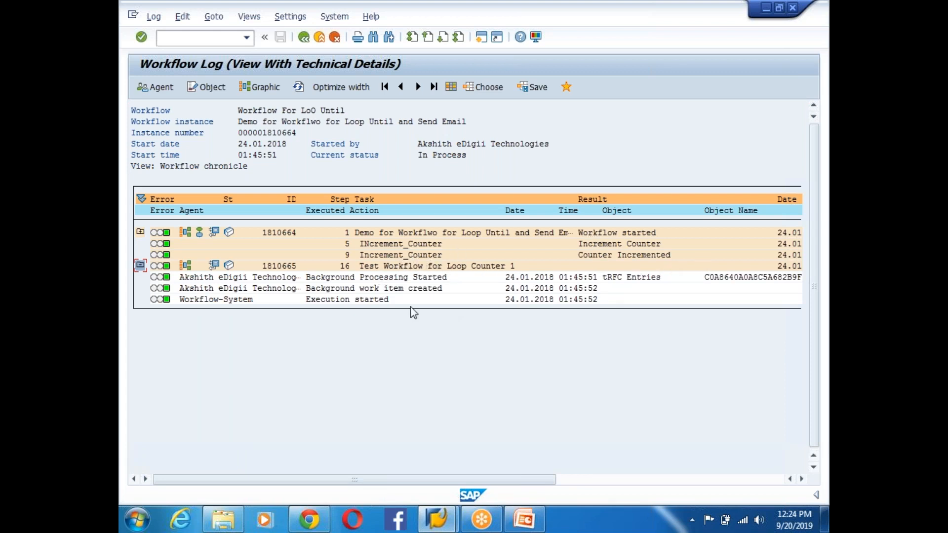
pyautogui.click(297, 88)
pyautogui.scroll(-4, 440, 339)
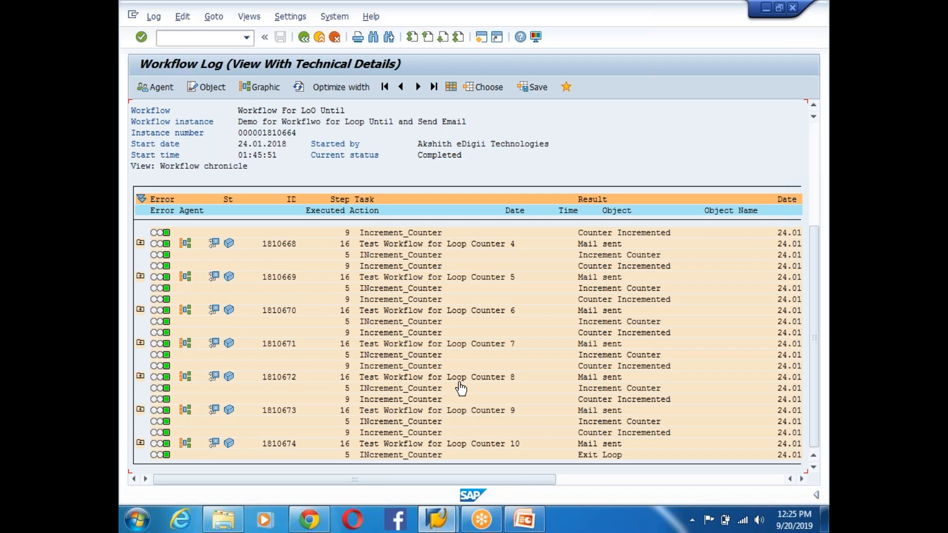
pyautogui.scroll(4, 503, 344)
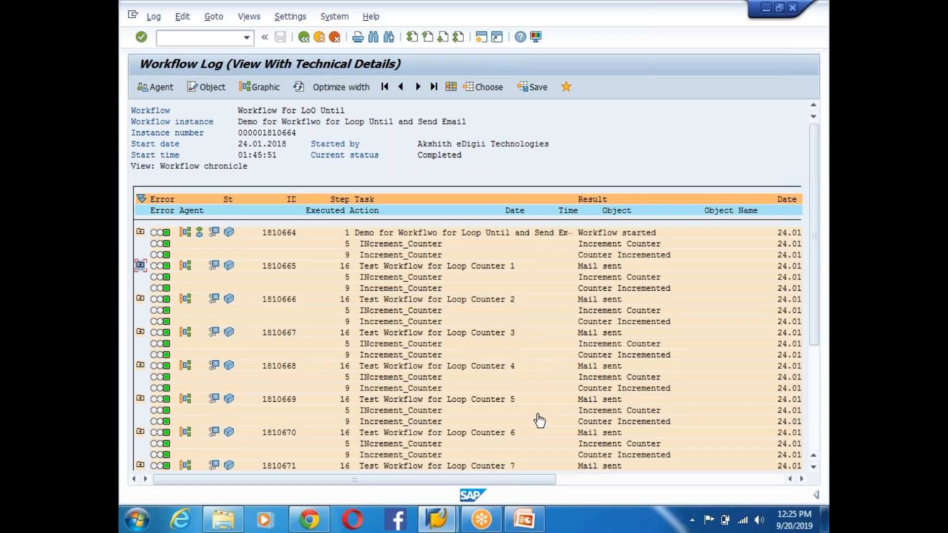
pyautogui.scroll(-1, 537, 418)
pyautogui.scroll(-4, 568, 403)
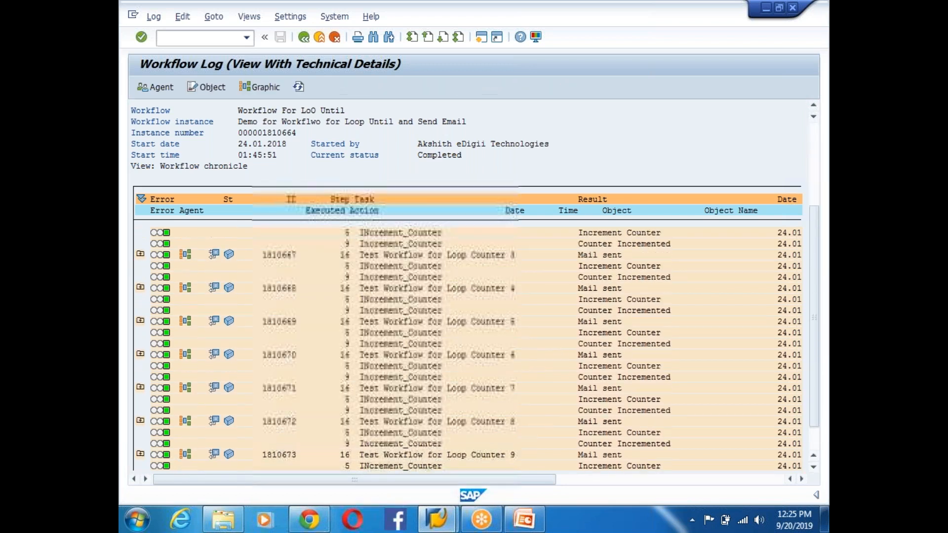
pyautogui.scroll(-1, 495, 419)
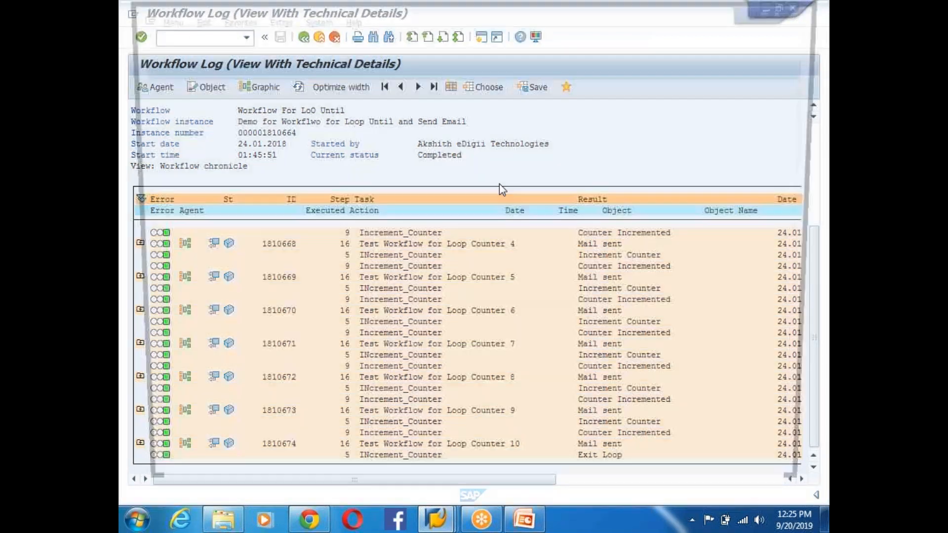
# - Add an 'Emails Logs:' line under the Send email point on slide 169
pyautogui.click(524, 518)
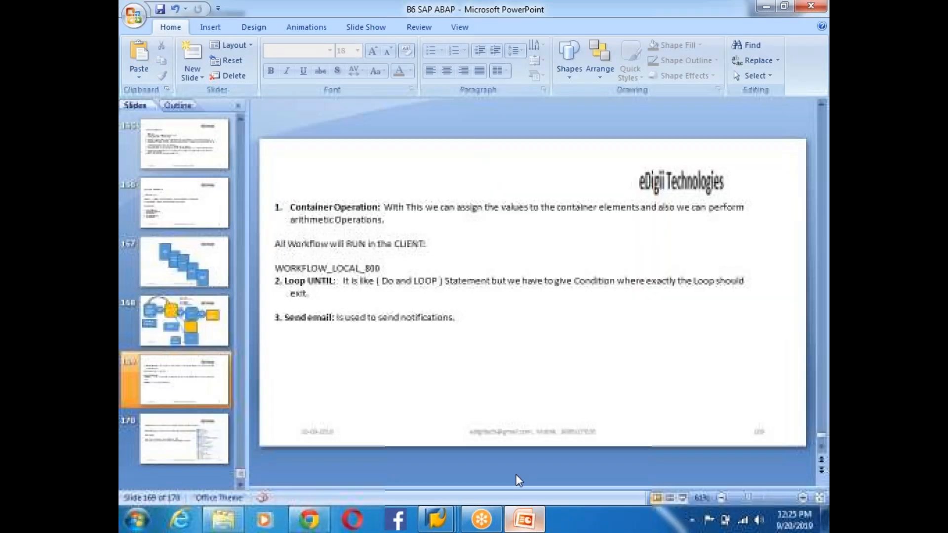
pyautogui.click(469, 317)
pyautogui.press('Return')
pyautogui.press('Return')
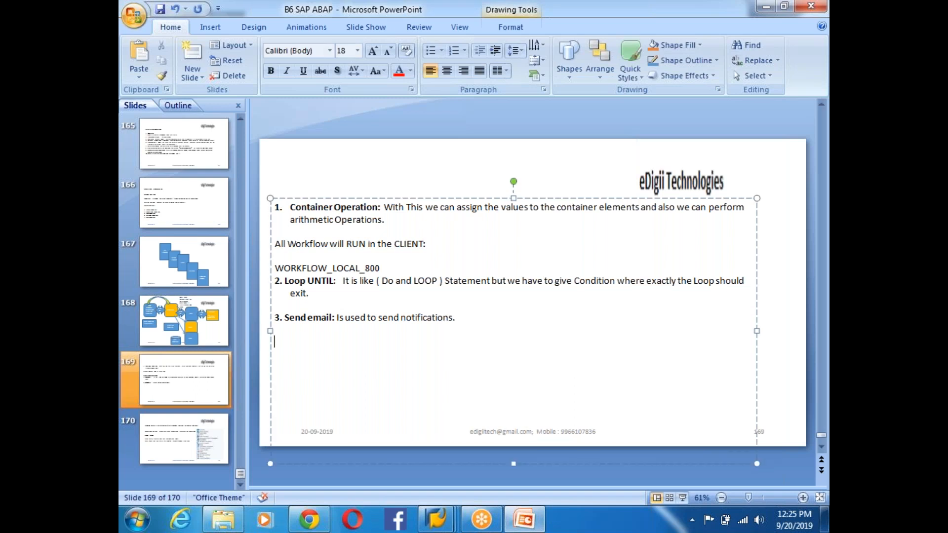
pyautogui.write('Emails LOgs:')
pyautogui.press('Return')
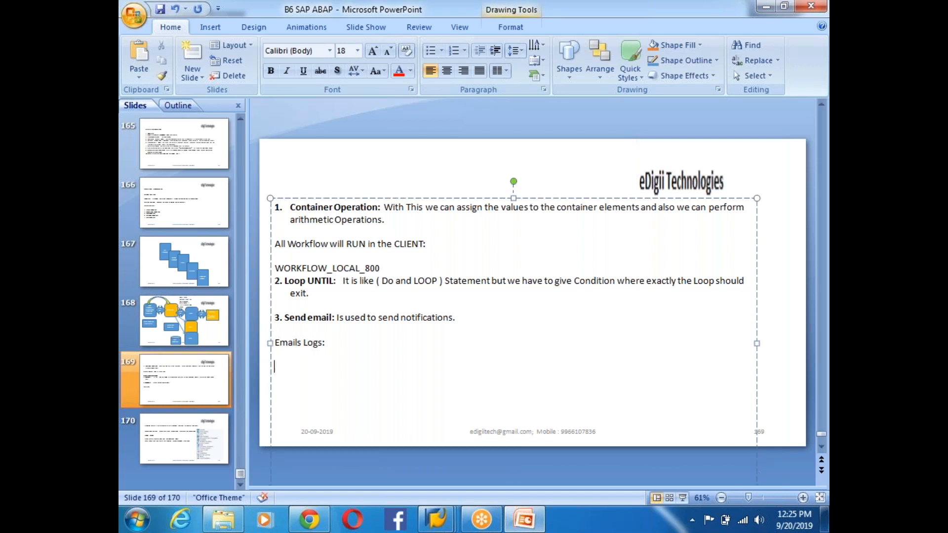
# - Run transaction SOST in SAP to list the send requests
pyautogui.hotkey('alt', 'Tab')
pyautogui.click(183, 40)
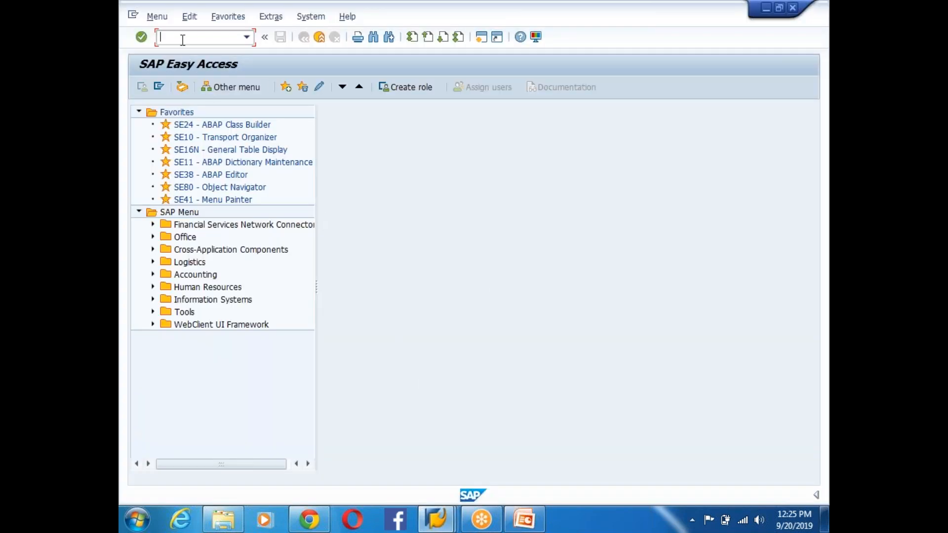
pyautogui.write('SOST')
pyautogui.press('Return')
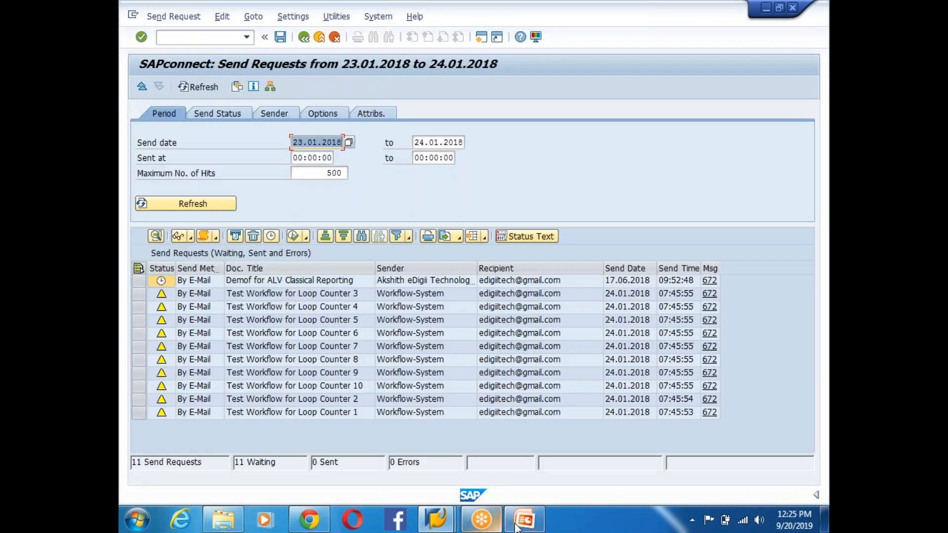
# - Add 'TCODE: SOST' after Emails Logs: on the slide
pyautogui.click(516, 527)
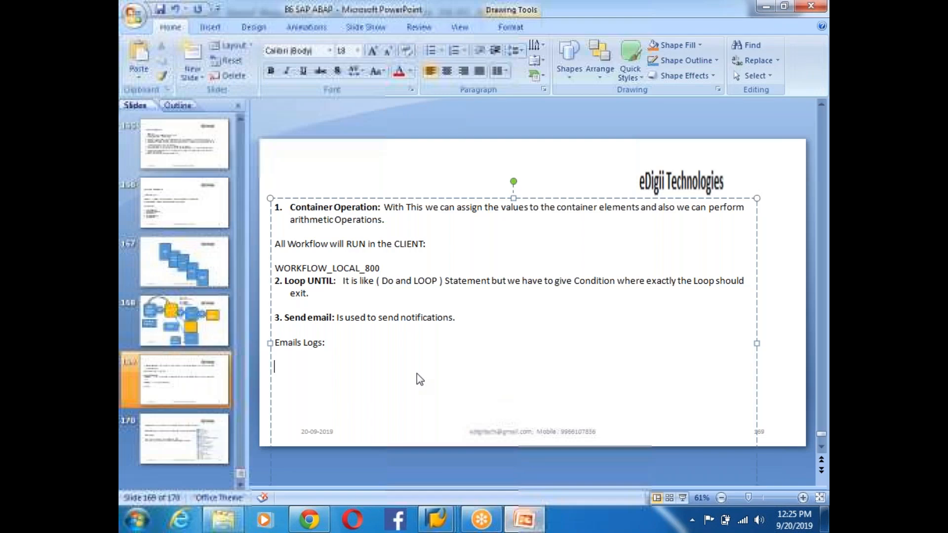
pyautogui.click(339, 340)
pyautogui.write('TCODE')
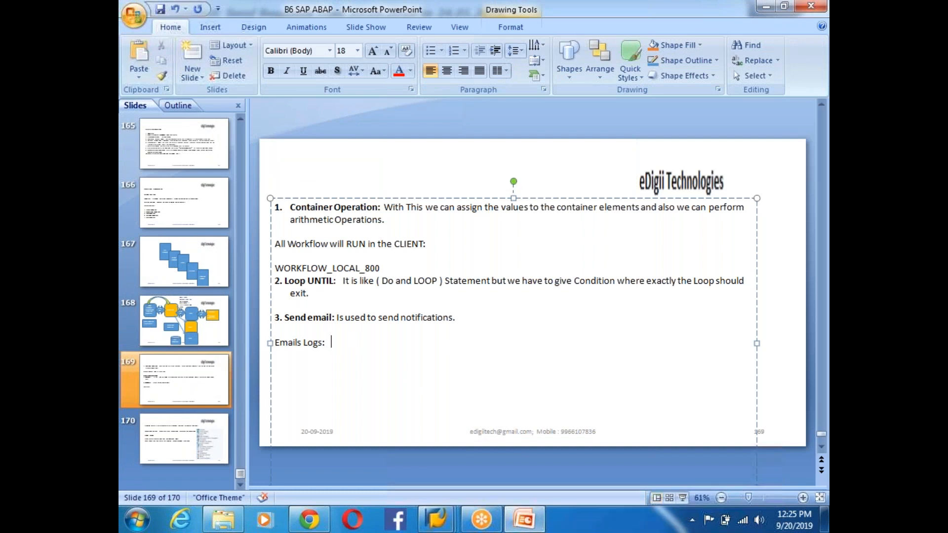
pyautogui.write(': SOST')
pyautogui.press('Return')
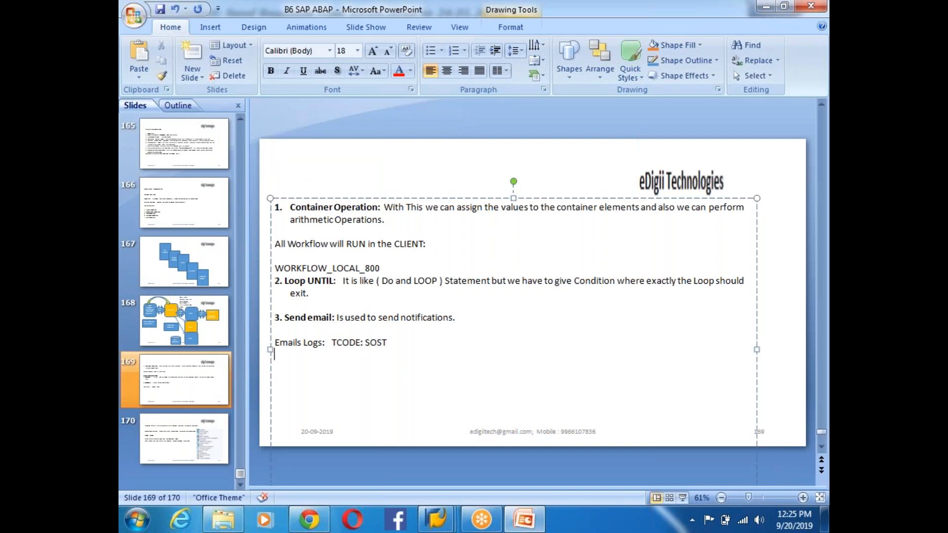
pyautogui.hotkey('alt', 'Tab')
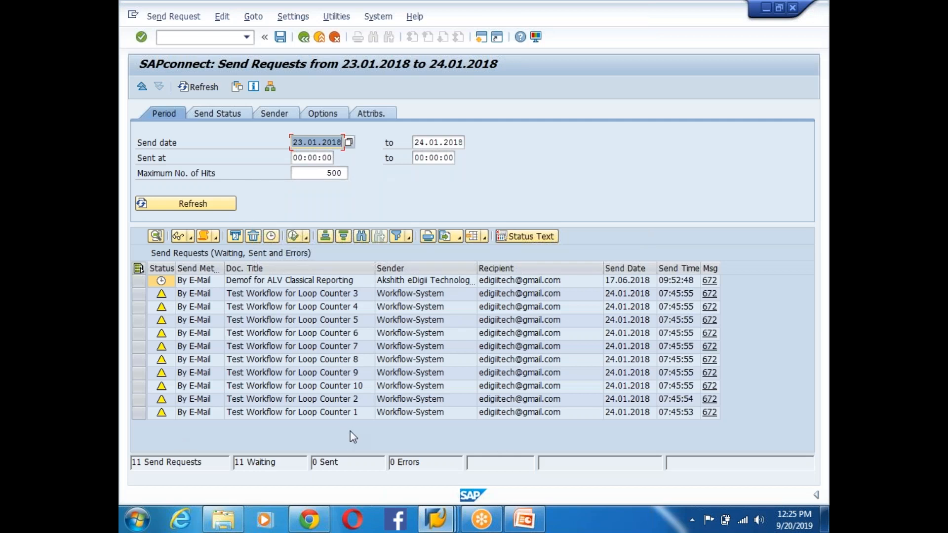
# - Go through the Loop Counter 1–10 mail requests in SOST, then return to slide 169
pyautogui.click(354, 413)
pyautogui.click(139, 414)
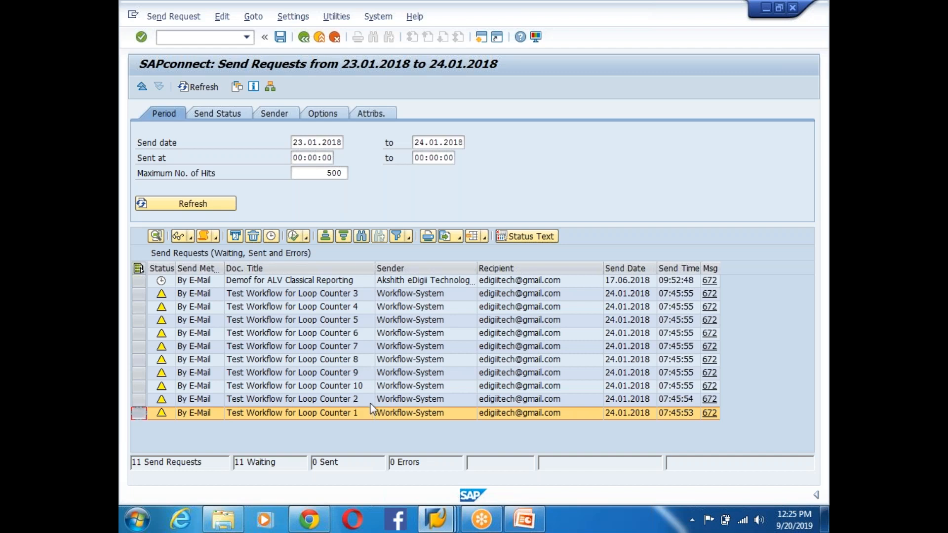
pyautogui.click(359, 297)
pyautogui.click(355, 307)
pyautogui.click(356, 319)
pyautogui.click(355, 332)
pyautogui.click(355, 346)
pyautogui.click(355, 360)
pyautogui.click(355, 372)
pyautogui.click(357, 387)
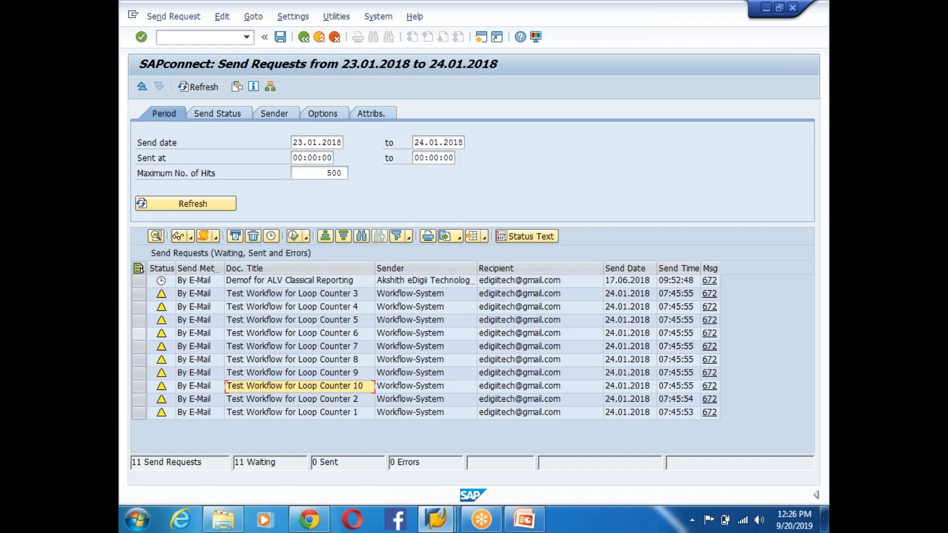
pyautogui.click(137, 294)
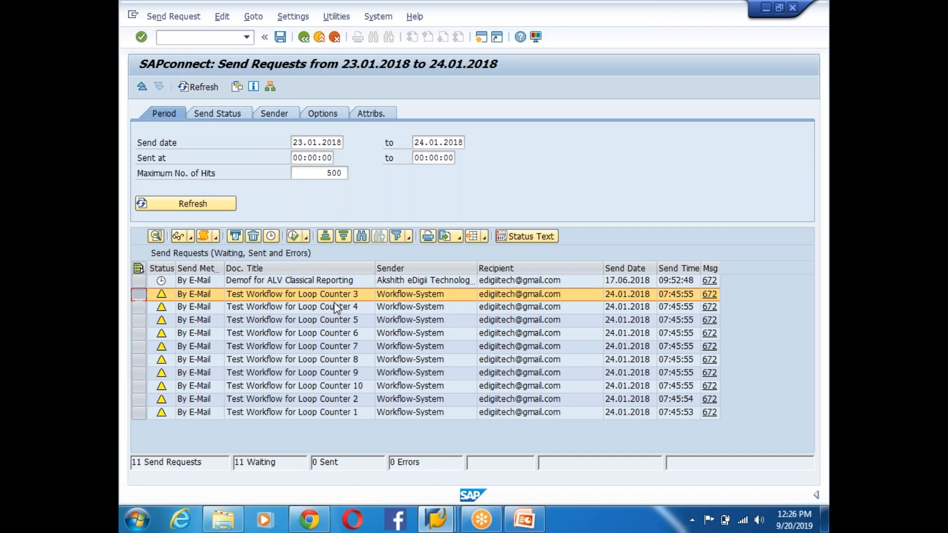
pyautogui.click(353, 300)
pyautogui.click(523, 519)
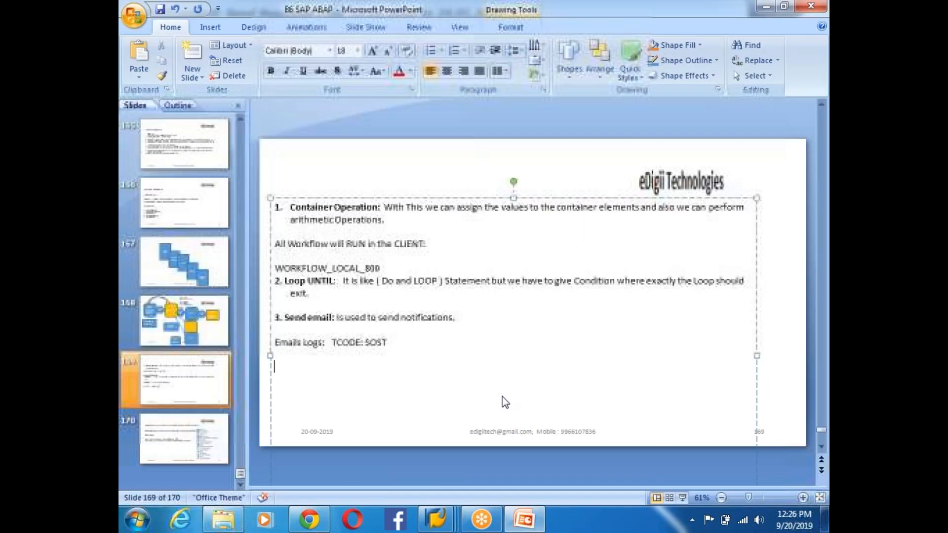
# - Go back from the workflow log to ZWFLOOP and open its Send Mail step
pyautogui.click(435, 519)
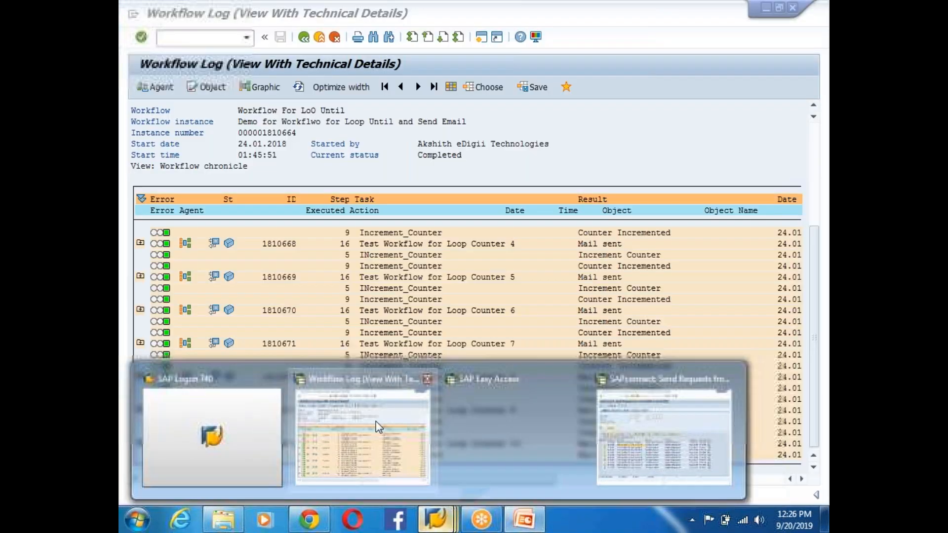
pyautogui.click(375, 422)
pyautogui.hotkey('alt', 'Tab')
pyautogui.hotkey('alt', 'Tab')
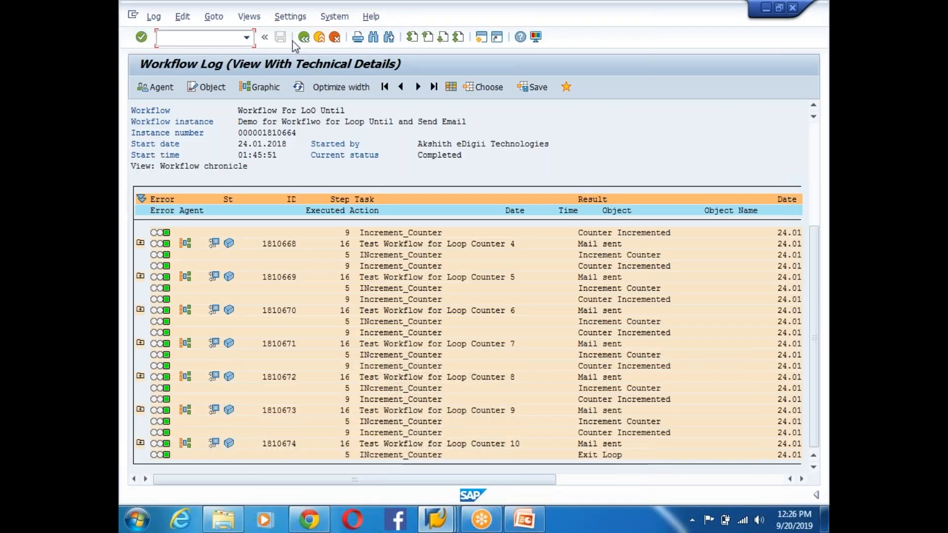
pyautogui.click(302, 38)
pyautogui.click(302, 38)
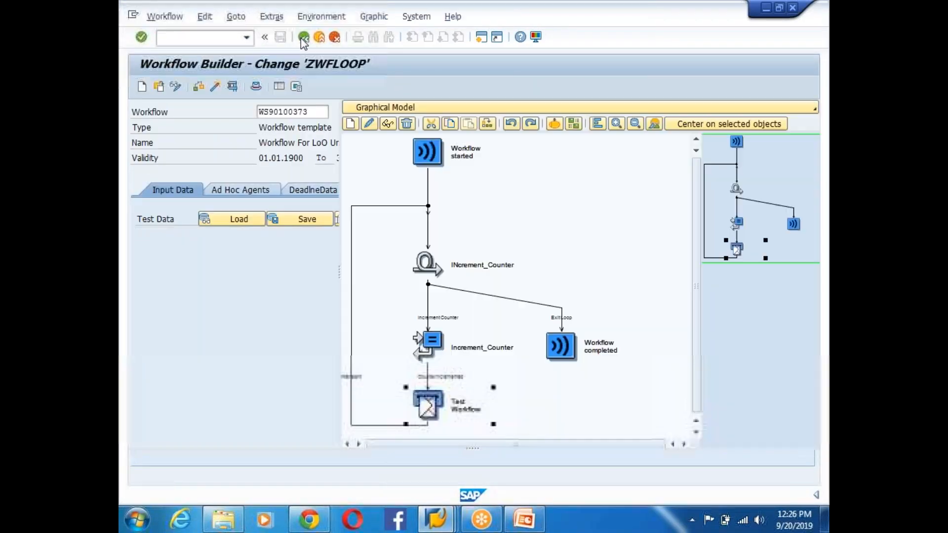
pyautogui.doubleClick(428, 415)
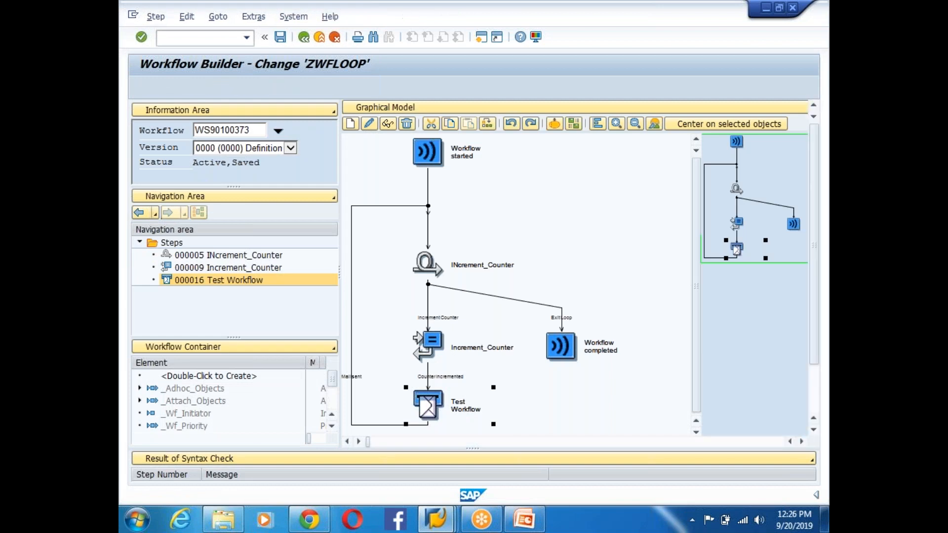
# - Highlight the &GV_COUNTER& variable in the mail subject, then switch to the slides
pyautogui.click(539, 250)
pyautogui.hotkey('shift', 'Home')
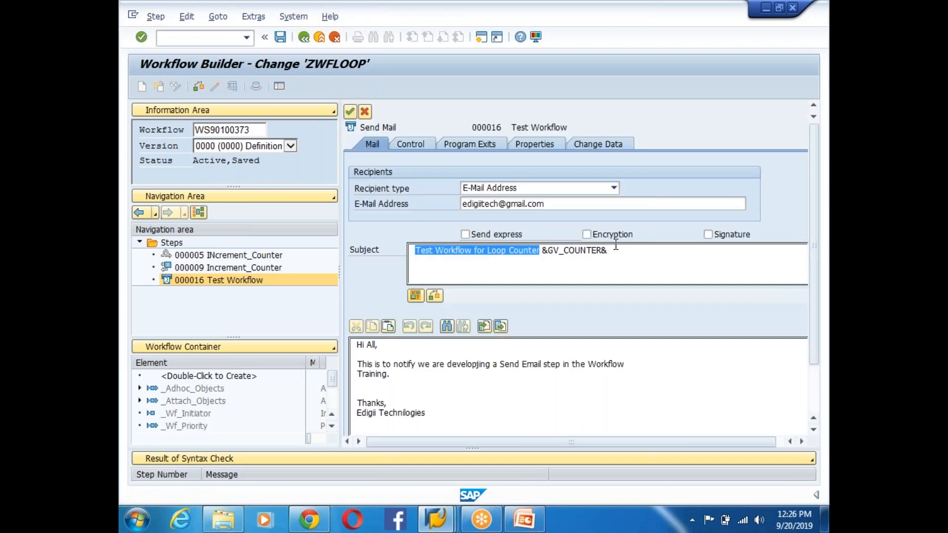
pyautogui.hotkey('shift', 'End')
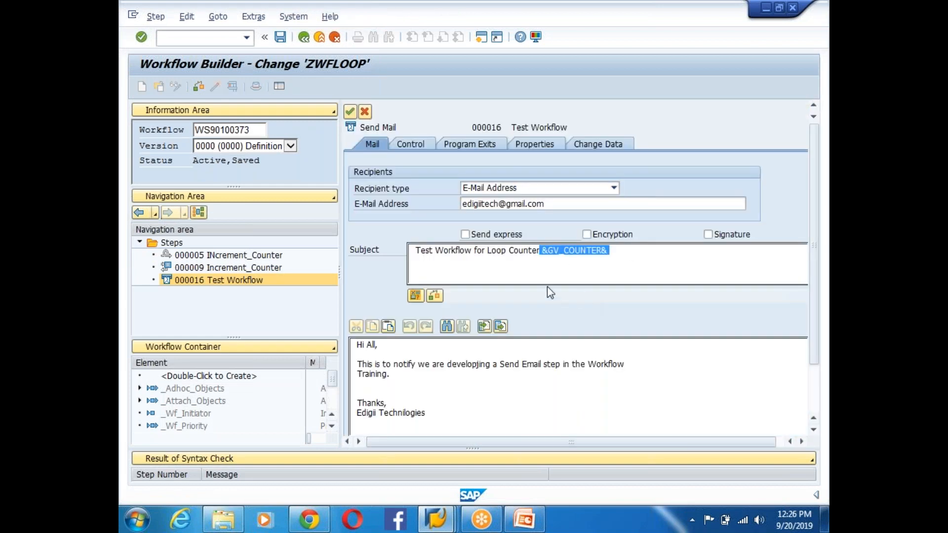
pyautogui.moveTo(542, 250); pyautogui.dragTo(633, 250)
pyautogui.click(559, 250)
pyautogui.moveTo(550, 250)
pyautogui.mouseDown()
pyautogui.moveTo(606, 250)
pyautogui.moveTo(543, 247)
pyautogui.mouseUp()
pyautogui.click(533, 274)
pyautogui.moveTo(541, 250); pyautogui.dragTo(625, 249)
pyautogui.hotkey('alt', 'Tab')
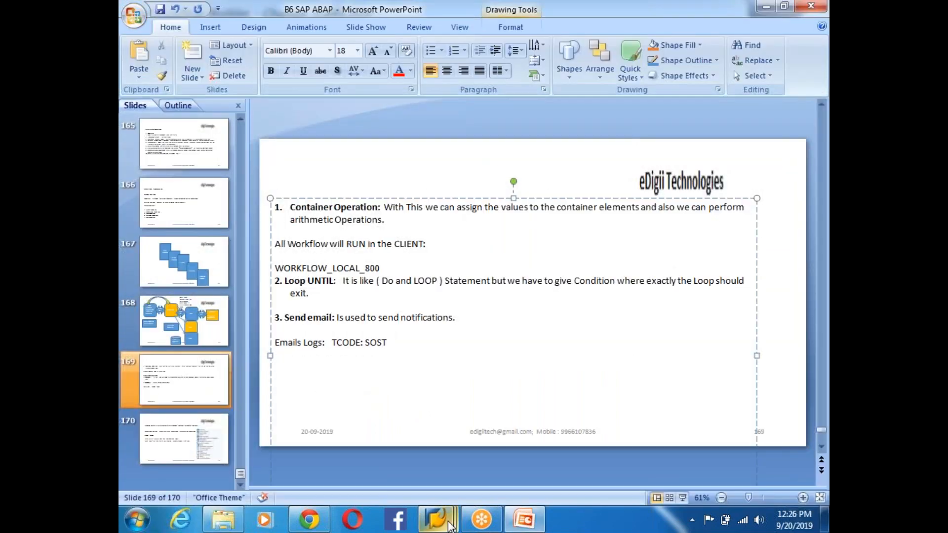
# - Resend the ten Loop Counter mail requests from SOST, which fail with 'sender address invalid'
pyautogui.moveTo(436, 520)
pyautogui.click(635, 447)
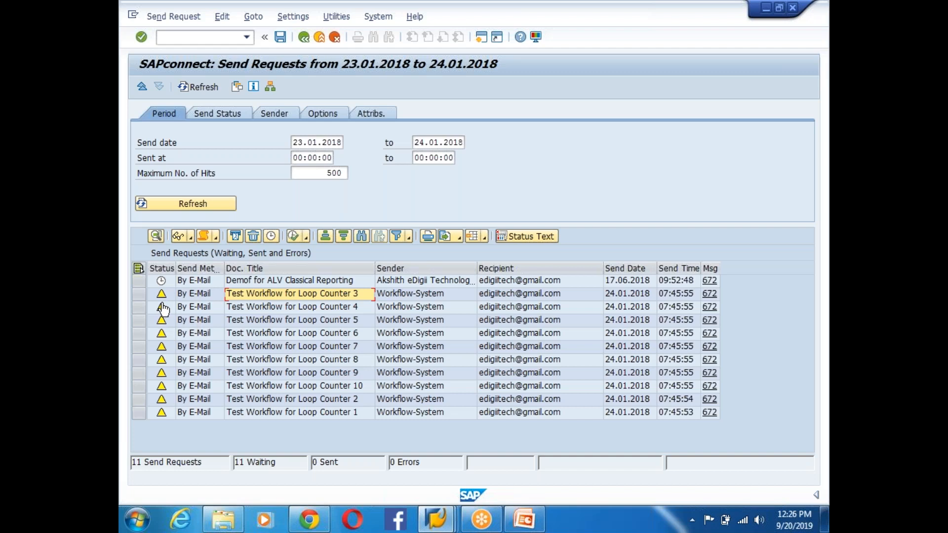
pyautogui.click(138, 293)
pyautogui.moveTo(133, 302); pyautogui.dragTo(138, 412)
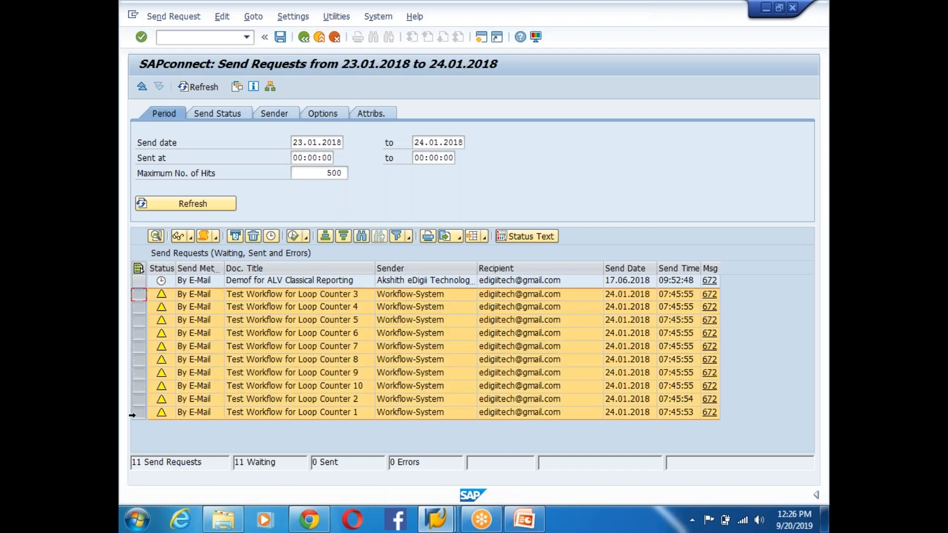
pyautogui.click(294, 235)
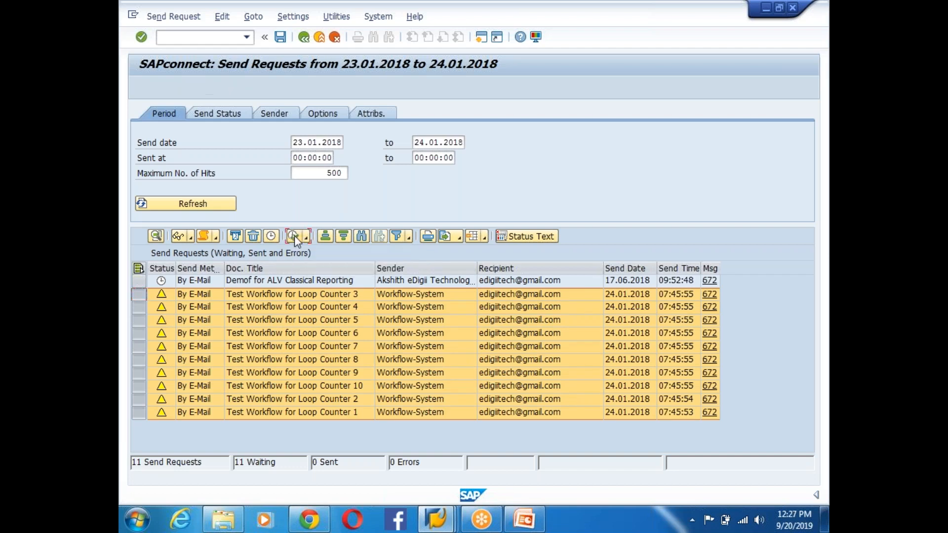
pyautogui.click(311, 260)
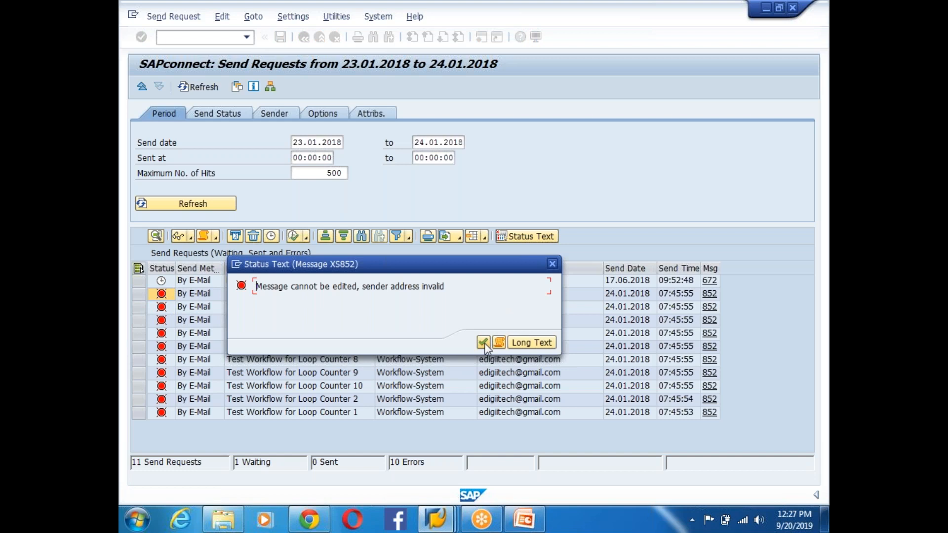
pyautogui.click(552, 264)
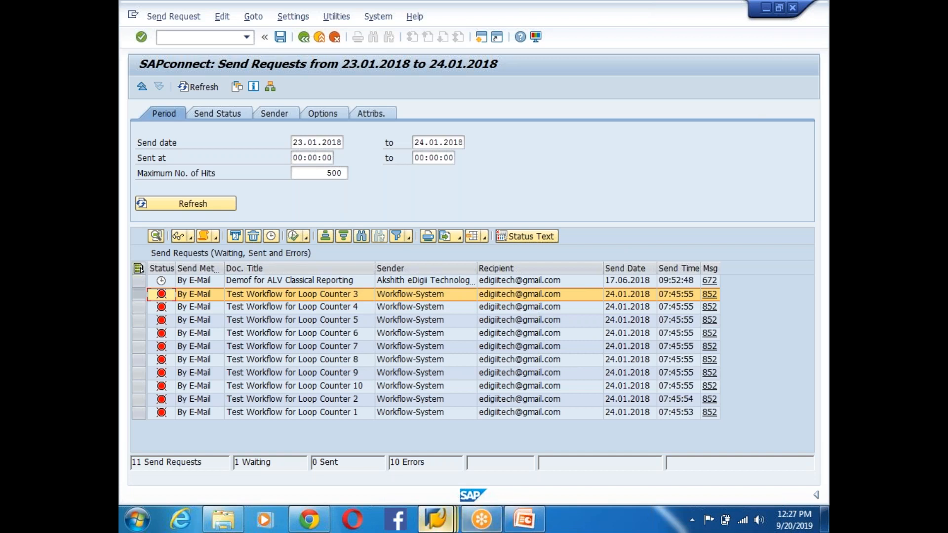
# - Return to the SOST list and open a new SAP session
pyautogui.moveTo(435, 519)
pyautogui.moveTo(430, 454)
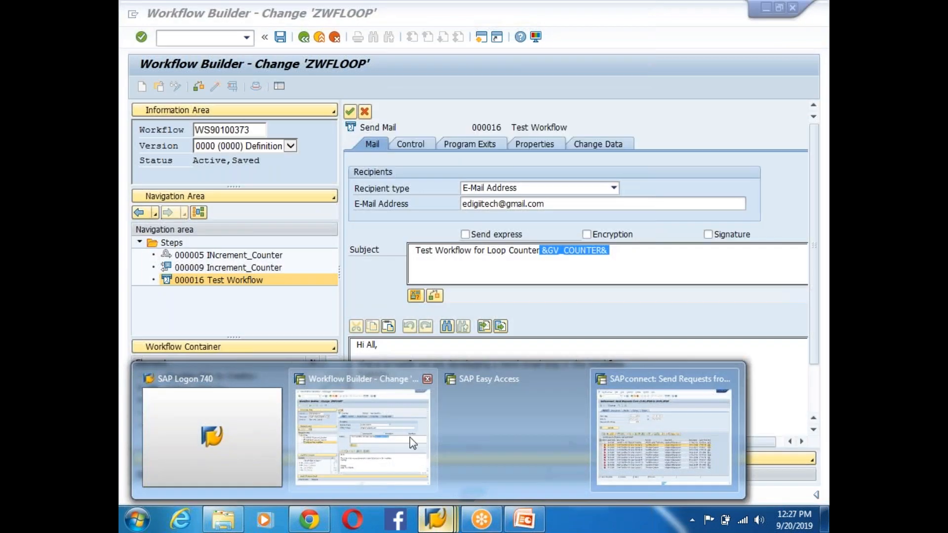
pyautogui.click(661, 424)
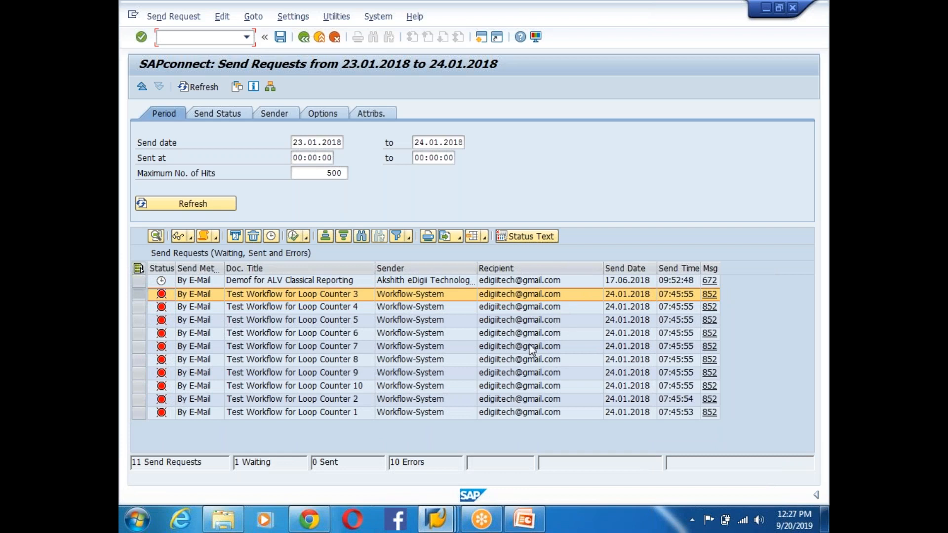
pyautogui.click(482, 39)
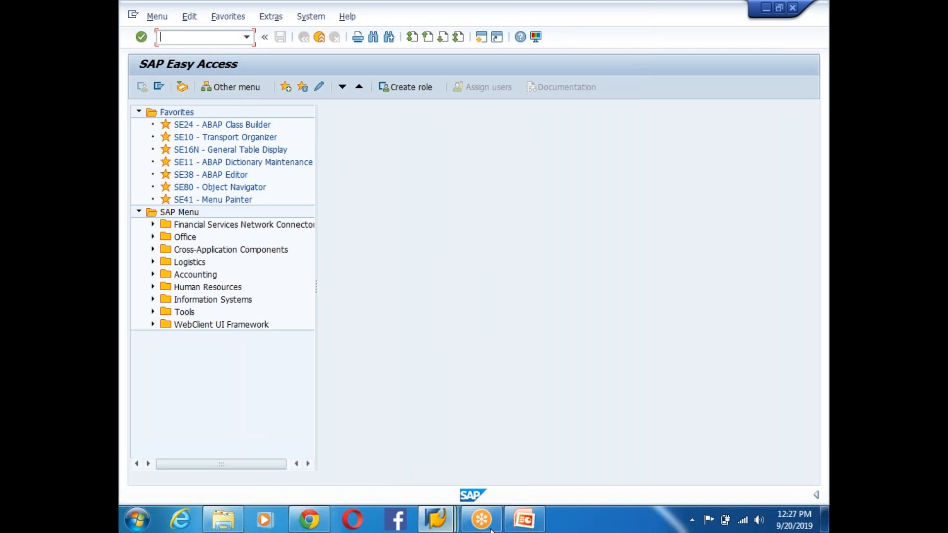
# - Add a new line 'Email Settings: SCOT' below 'TCODE: SOST' on slide 169
pyautogui.click(526, 521)
pyautogui.click(409, 342)
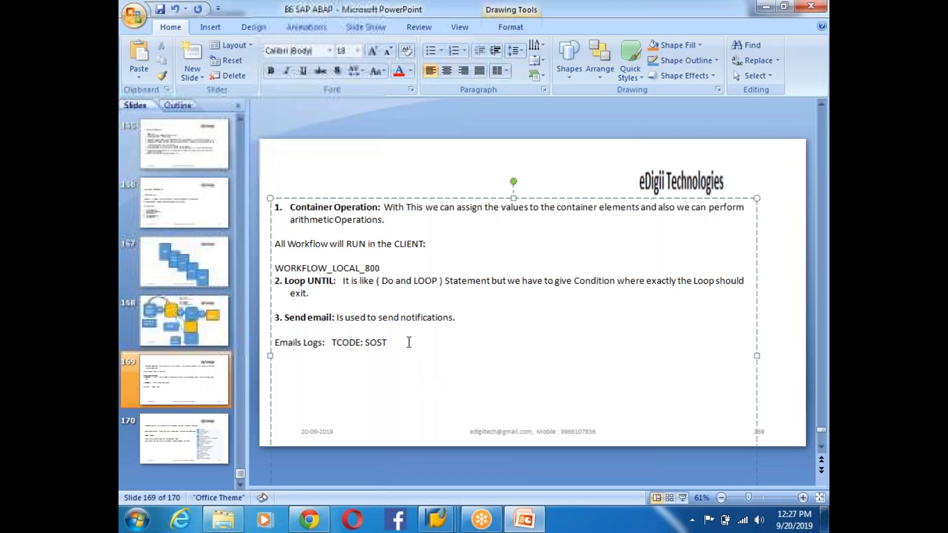
pyautogui.press('Return')
pyautogui.write('Email')
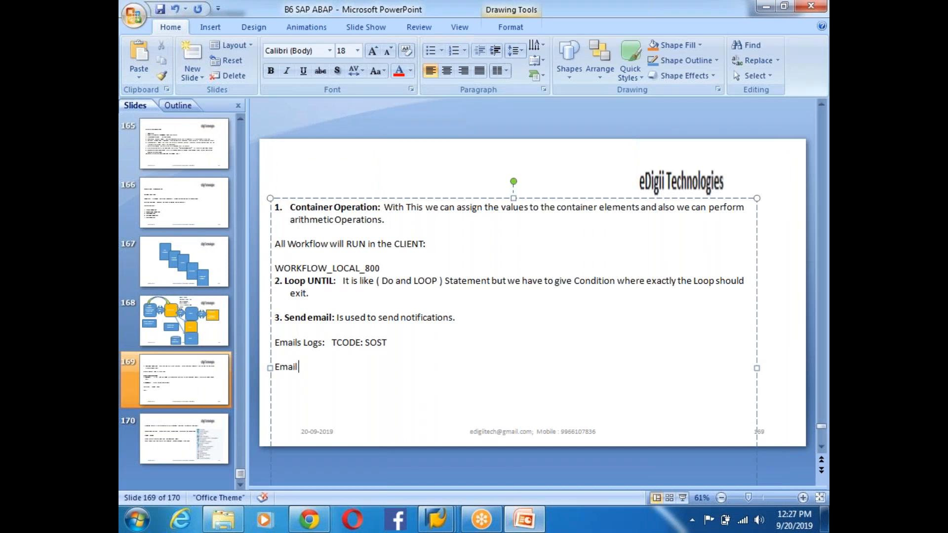
pyautogui.write(' Settings: ')
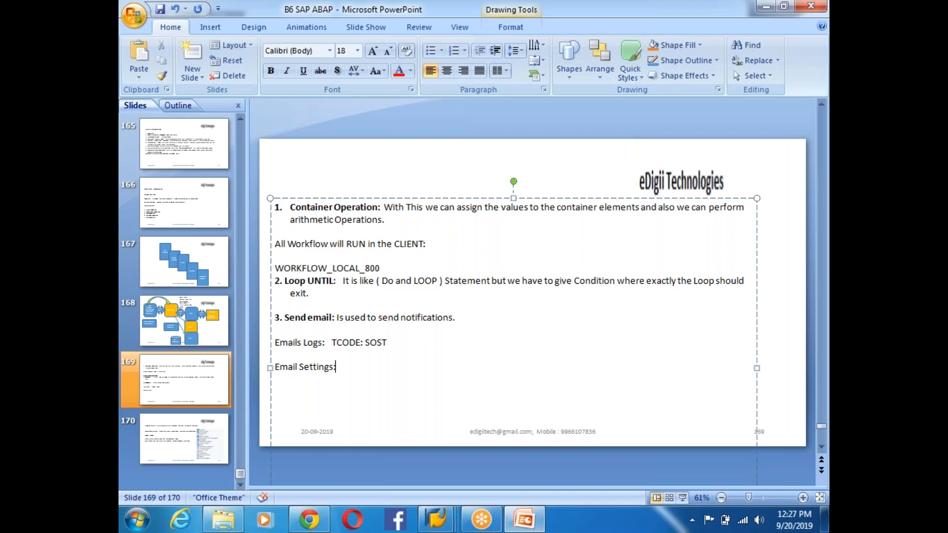
pyautogui.write(' SCOT')
# - Run SCOT and open the settings of the Internet node under SMTP
pyautogui.hotkey('alt', 'Tab')
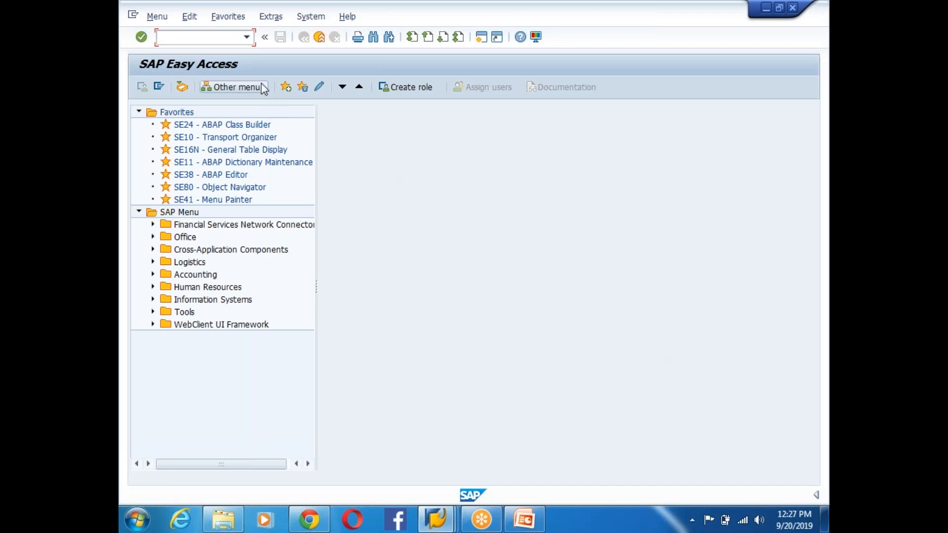
pyautogui.write('SCOT')
pyautogui.press('Return')
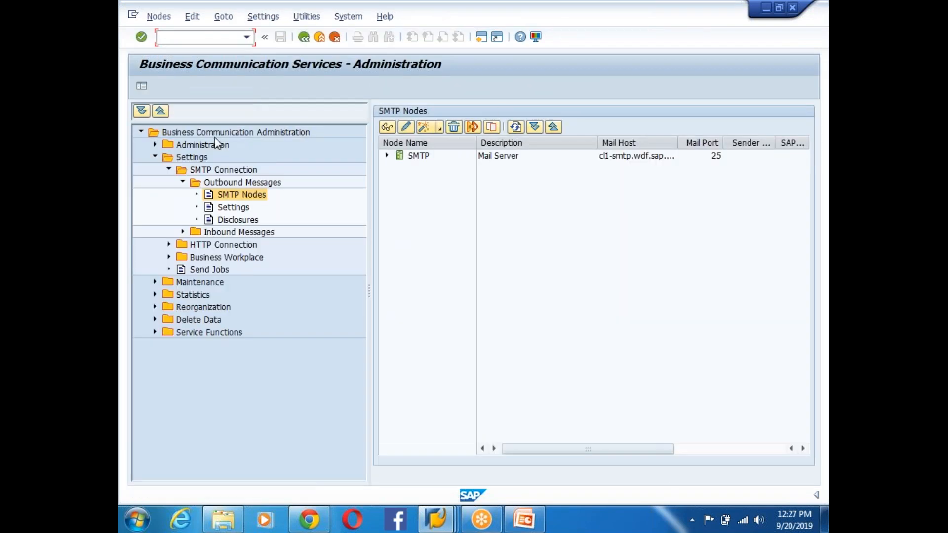
pyautogui.click(387, 157)
pyautogui.click(420, 156)
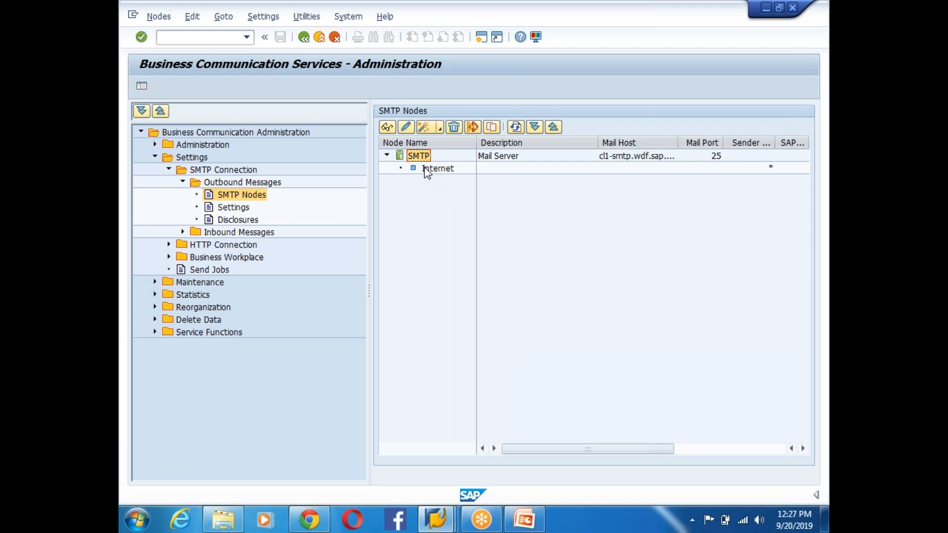
pyautogui.click(425, 168)
pyautogui.doubleClick(427, 172)
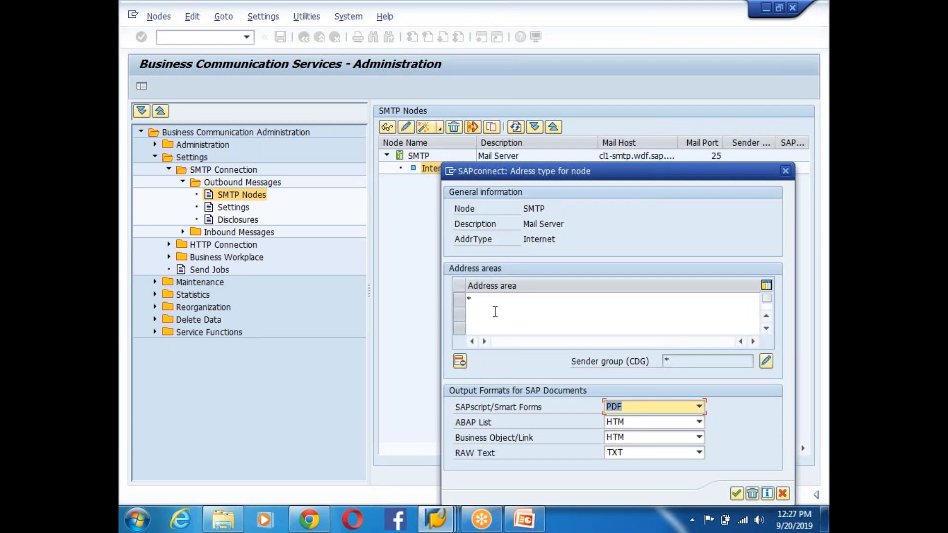
pyautogui.click(483, 300)
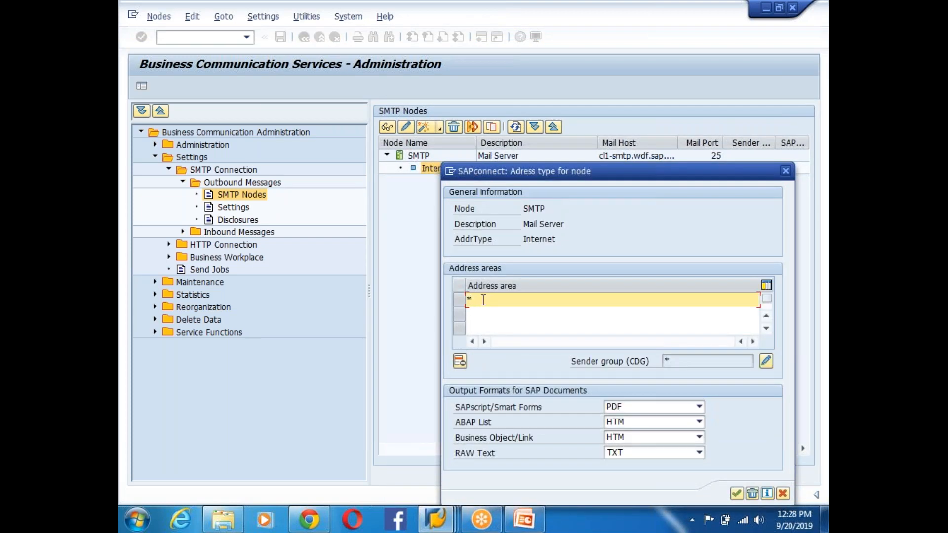
pyautogui.write('@gmail.com, @yahoo.com, @ed')
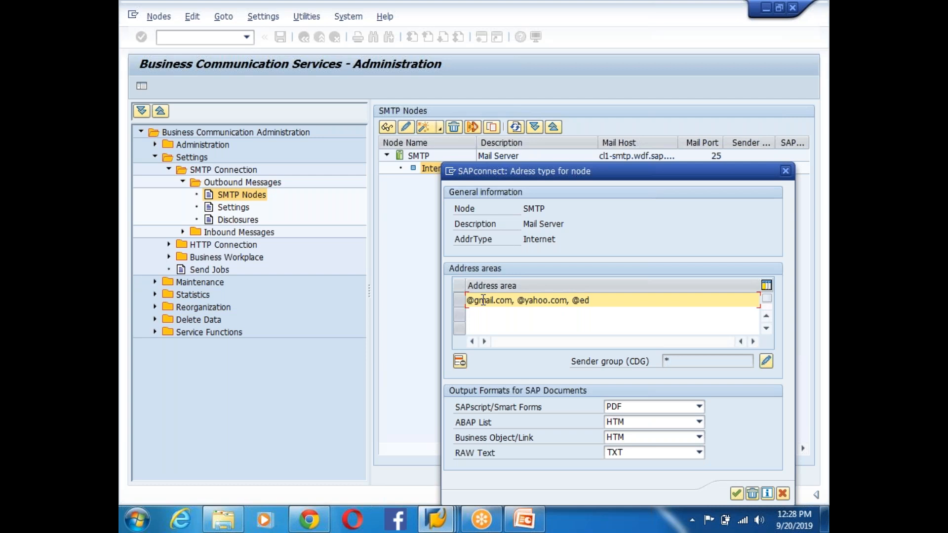
pyautogui.write('digitt')
pyautogui.press('BackSpace')
pyautogui.press('BackSpace')
pyautogui.press('BackSpace')
pyautogui.press('BackSpace')
pyautogui.press('BackSpace')
pyautogui.press('BackSpace')
pyautogui.press('BackSpace')
pyautogui.press('BackSpace')
pyautogui.press('BackSpace')
pyautogui.press('BackSpace')
pyautogui.press('BackSpace')
pyautogui.press('BackSpace')
pyautogui.press('BackSpace')
pyautogui.press('BackSpace')
pyautogui.press('BackSpace')
pyautogui.press('BackSpace')
pyautogui.press('BackSpace')
pyautogui.press('BackSpace')
pyautogui.press('BackSpace')
pyautogui.press('BackSpace')
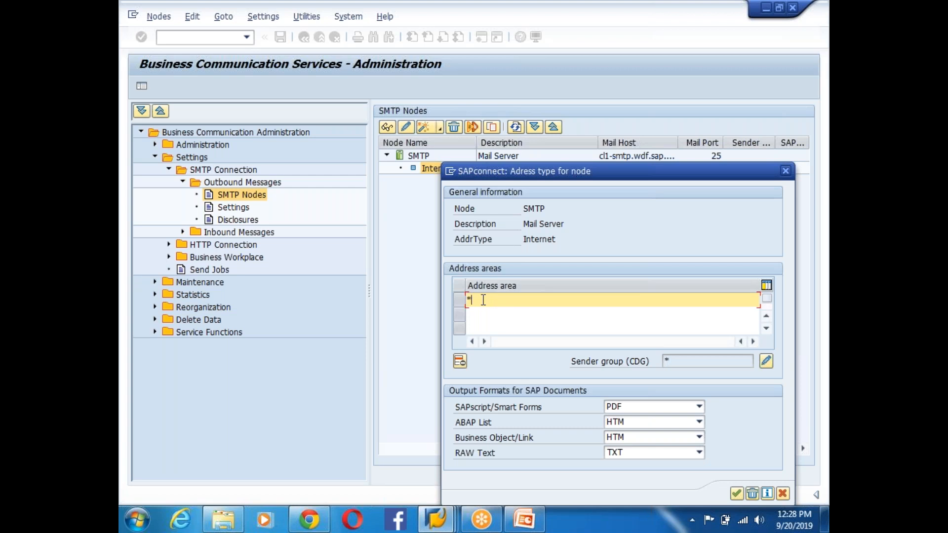
pyautogui.write('@Facebook')
pyautogui.moveTo(536, 300); pyautogui.dragTo(472, 300)
pyautogui.click(474, 300)
pyautogui.write('f')
# - Restore the address area to '*', confirm the settings, and return to SAP Easy Access
pyautogui.moveTo(537, 299); pyautogui.dragTo(435, 300)
pyautogui.click(479, 301)
pyautogui.click(543, 301)
pyautogui.press('BackSpace')
pyautogui.press('BackSpace')
pyautogui.press('BackSpace')
pyautogui.press('BackSpace')
pyautogui.press('BackSpace')
pyautogui.press('BackSpace')
pyautogui.press('BackSpace')
pyautogui.press('BackSpace')
pyautogui.press('BackSpace')
pyautogui.press('BackSpace')
pyautogui.press('BackSpace')
pyautogui.press('BackSpace')
pyautogui.press('BackSpace')
pyautogui.press('BackSpace')
pyautogui.write('*')
pyautogui.click(736, 494)
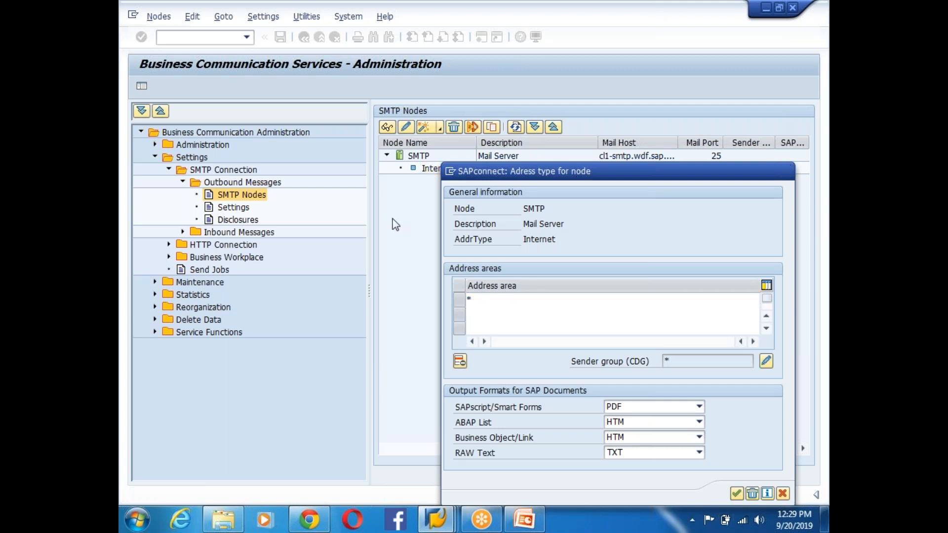
pyautogui.click(303, 37)
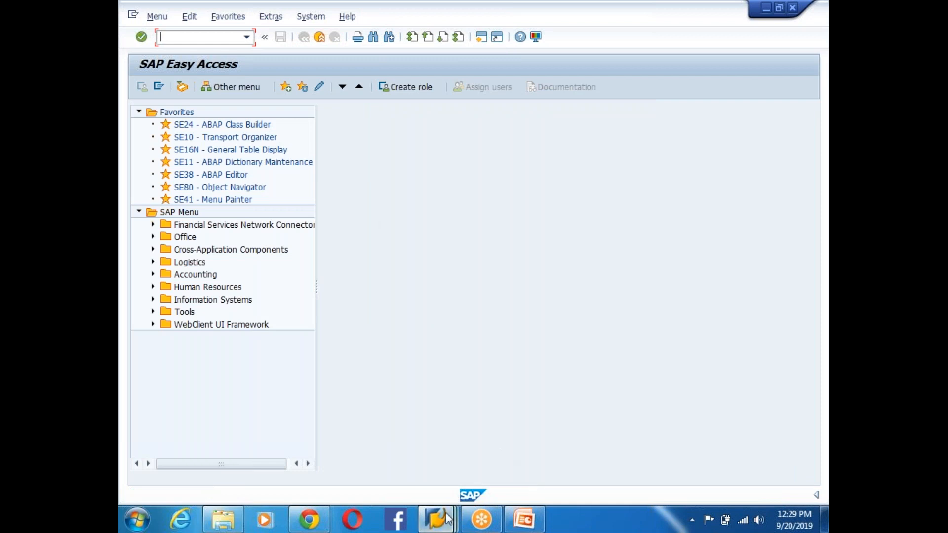
# - Leave the SOST send requests log window
pyautogui.moveTo(444, 513)
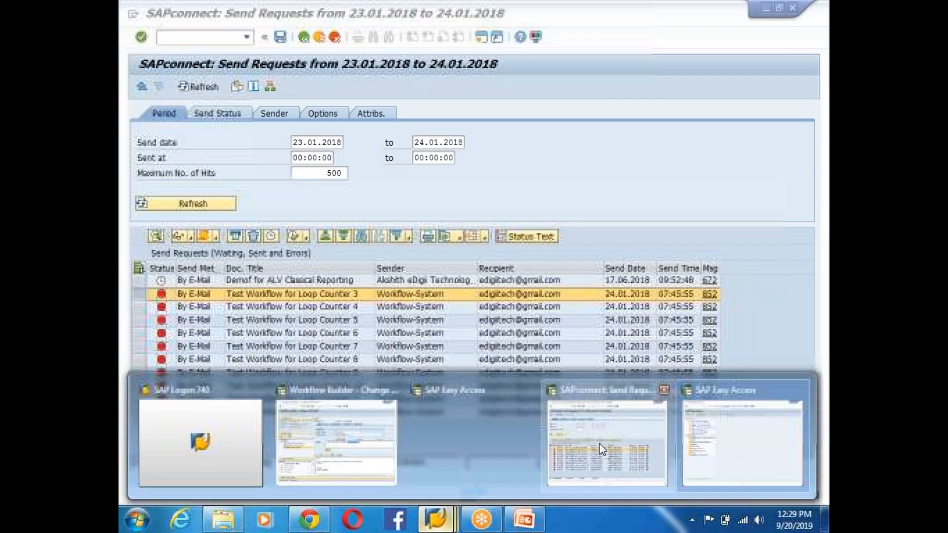
pyautogui.click(607, 444)
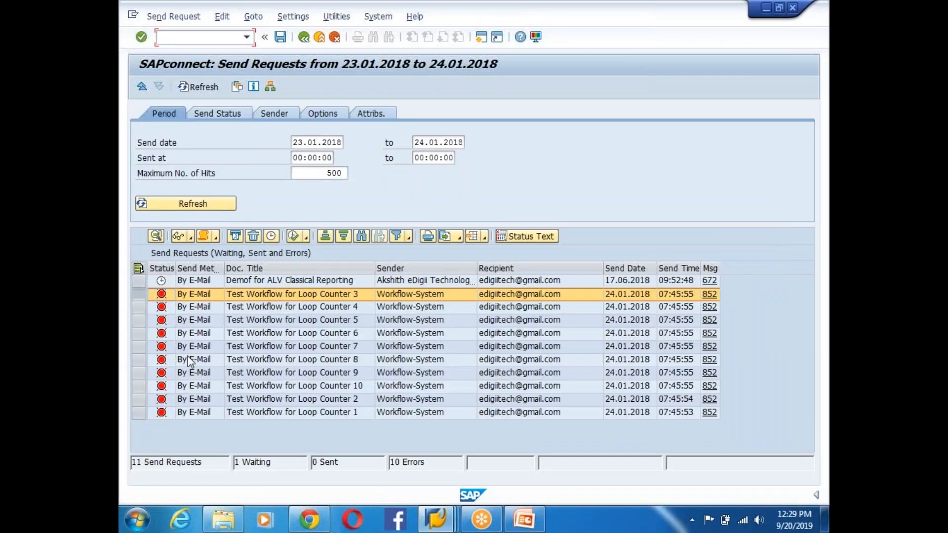
pyautogui.moveTo(157, 301)
pyautogui.click(303, 37)
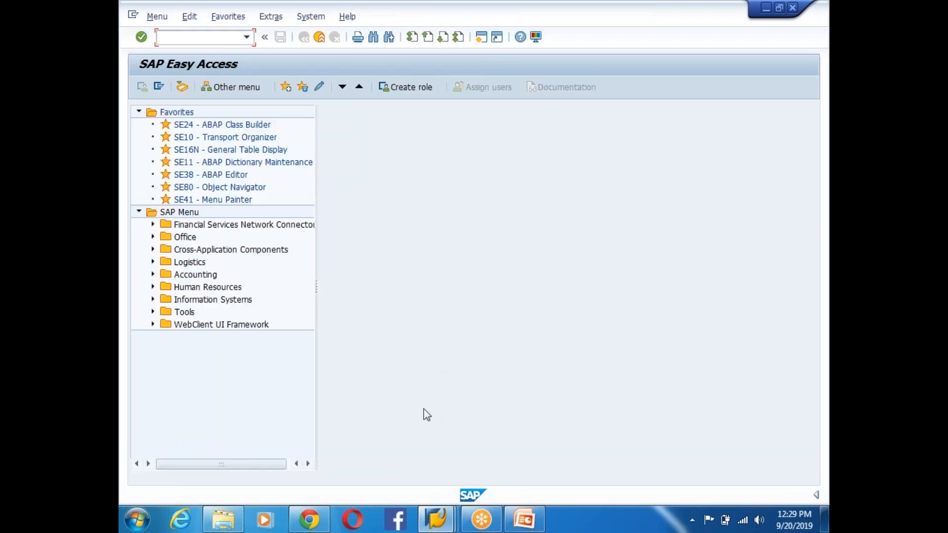
# - Confirm the Send Mail step, save and activate ZWFLOOP, then bring SAP Easy Access forward
pyautogui.moveTo(436, 519)
pyautogui.click(355, 430)
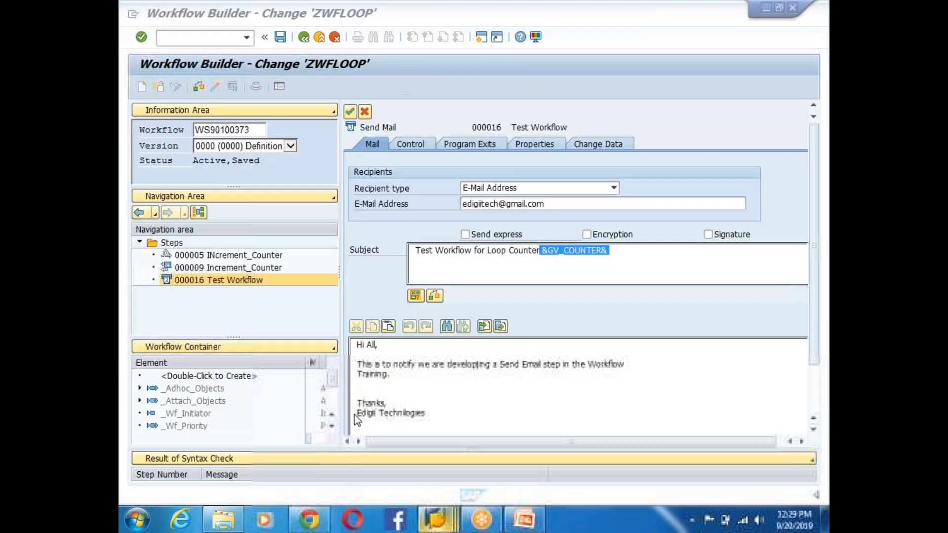
pyautogui.click(350, 111)
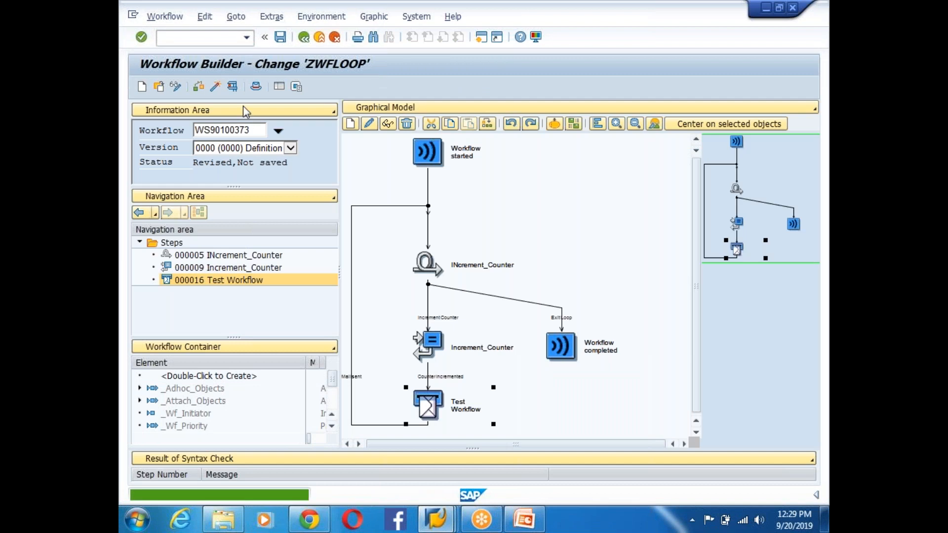
pyautogui.click(215, 87)
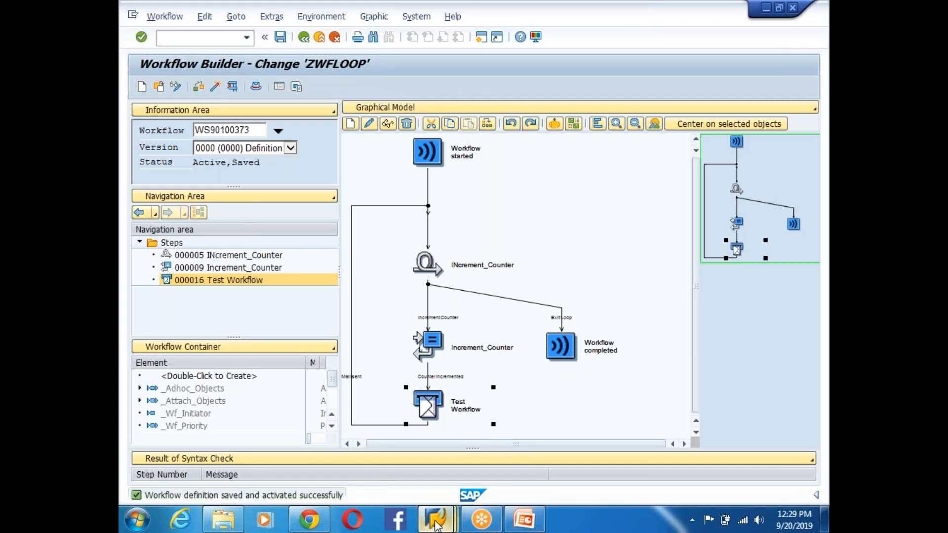
pyautogui.moveTo(436, 524)
pyautogui.click(582, 390)
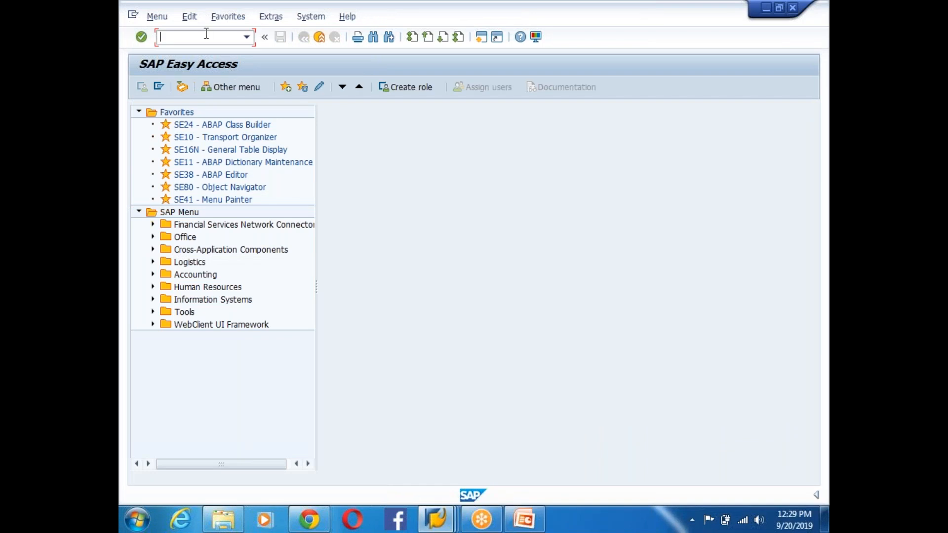
# - In SE37, search SO_DOCUMENT*API and choose SO_DOCUMENT_SEND_API1
pyautogui.write('se37')
pyautogui.press('Return')
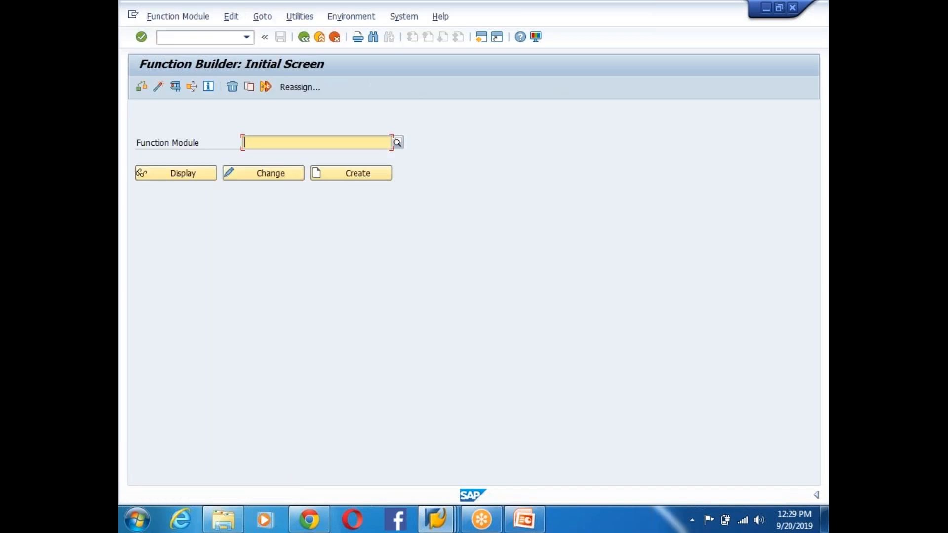
pyautogui.write('SO')
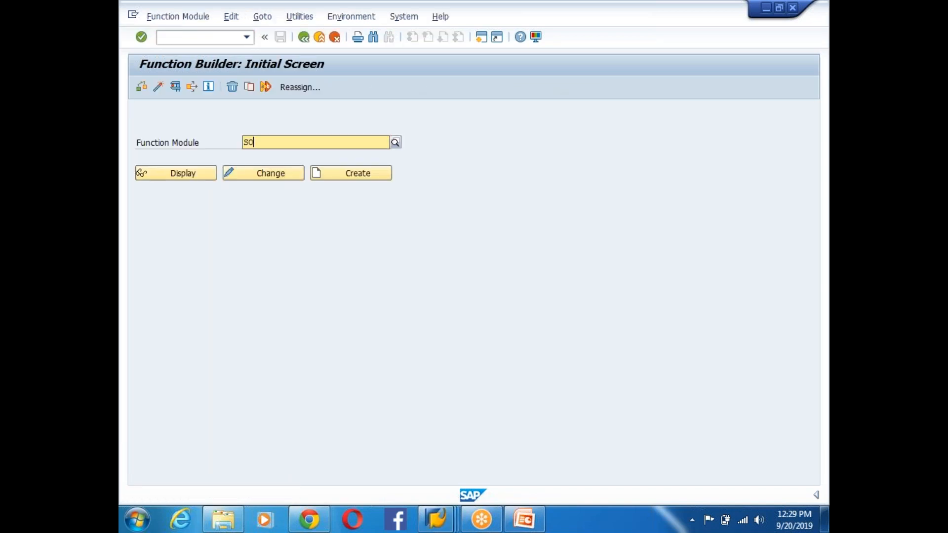
pyautogui.write('_')
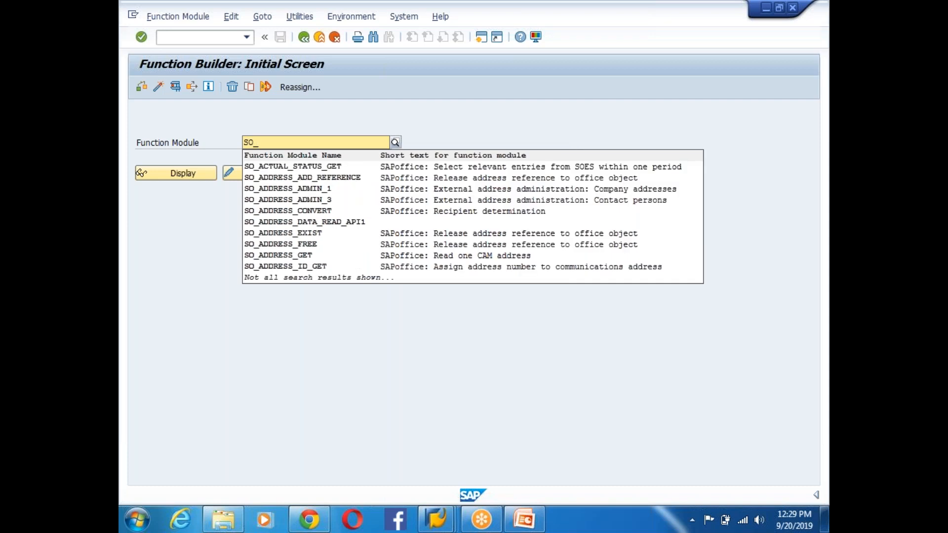
pyautogui.write('DOC')
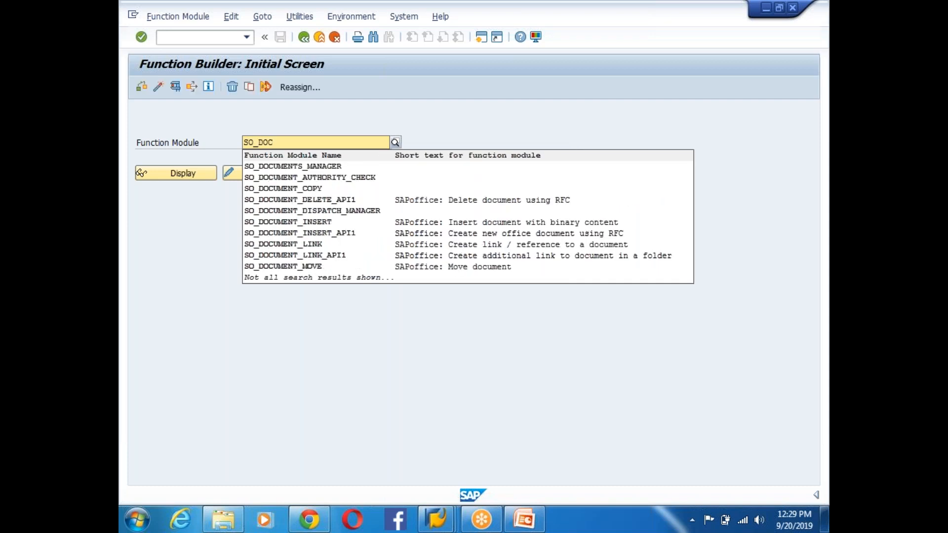
pyautogui.click(348, 201)
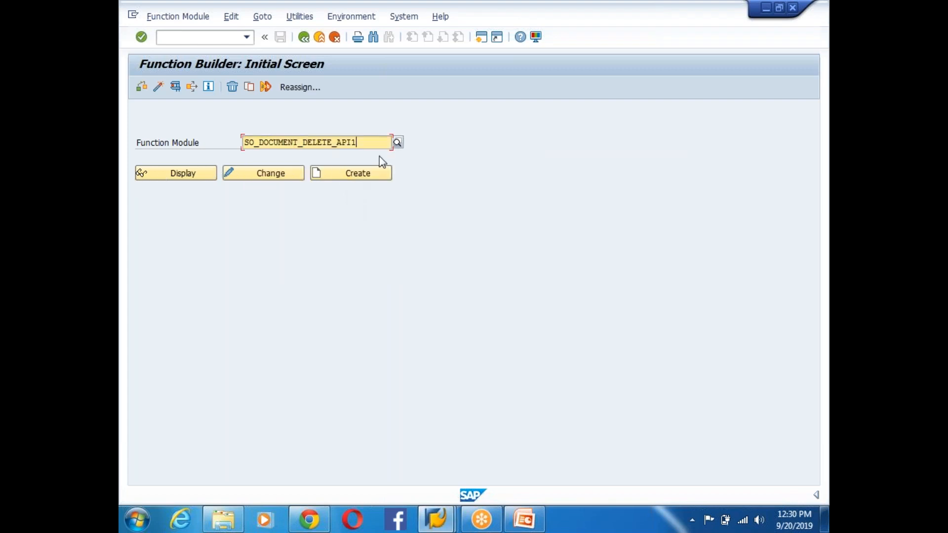
pyautogui.press('BackSpace')
pyautogui.press('BackSpace')
pyautogui.press('BackSpace')
pyautogui.press('BackSpace')
pyautogui.press('BackSpace')
pyautogui.press('BackSpace')
pyautogui.press('BackSpace')
pyautogui.press('BackSpace')
pyautogui.press('BackSpace')
pyautogui.press('BackSpace')
pyautogui.press('BackSpace')
pyautogui.press('BackSpace')
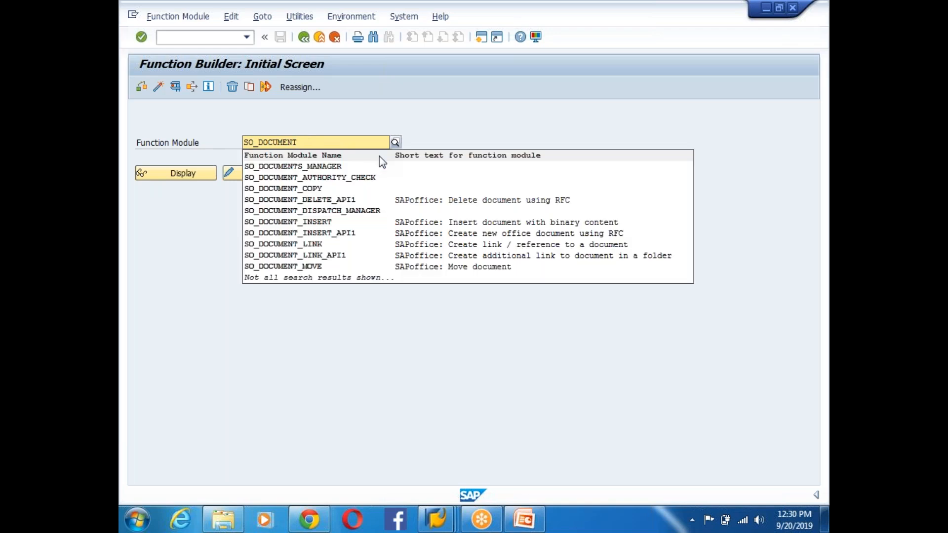
pyautogui.write('*API')
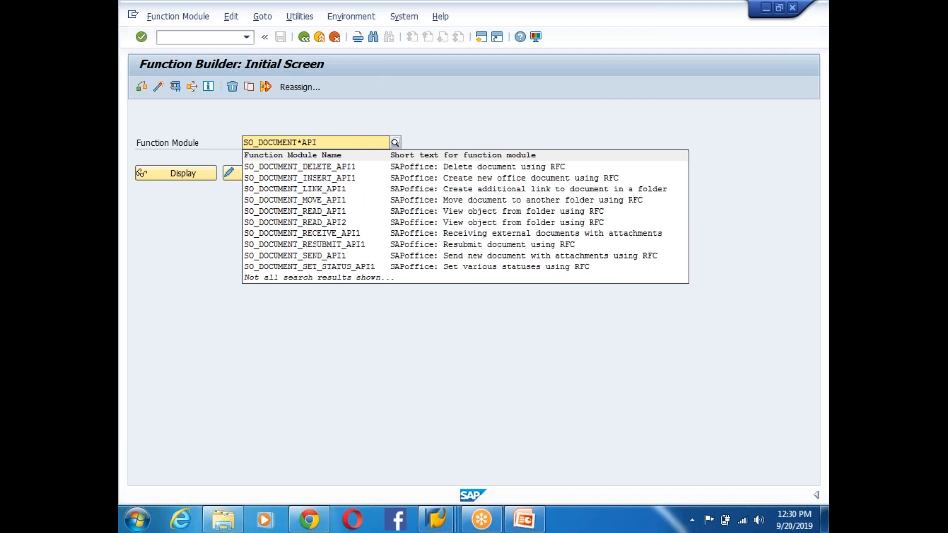
pyautogui.click(314, 261)
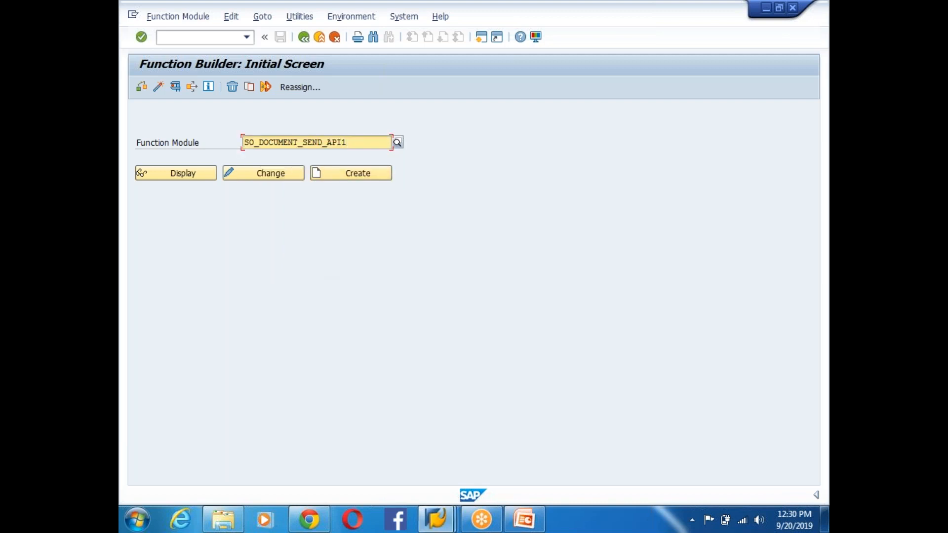
# - Display SO_DOCUMENT_SEND_API1 and view its attributes: RFC-enabled, function group SOI1
pyautogui.moveTo(348, 144); pyautogui.dragTo(212, 145)
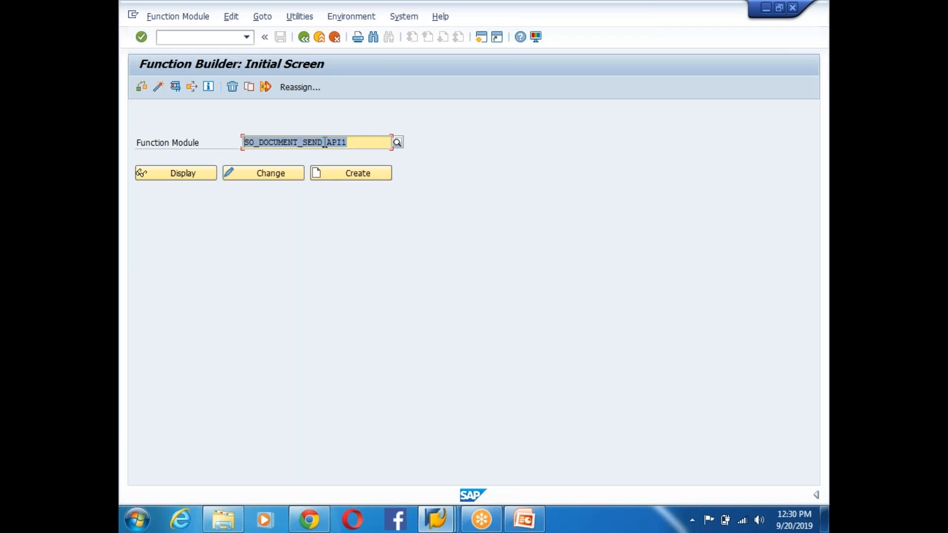
pyautogui.moveTo(353, 143); pyautogui.dragTo(200, 144)
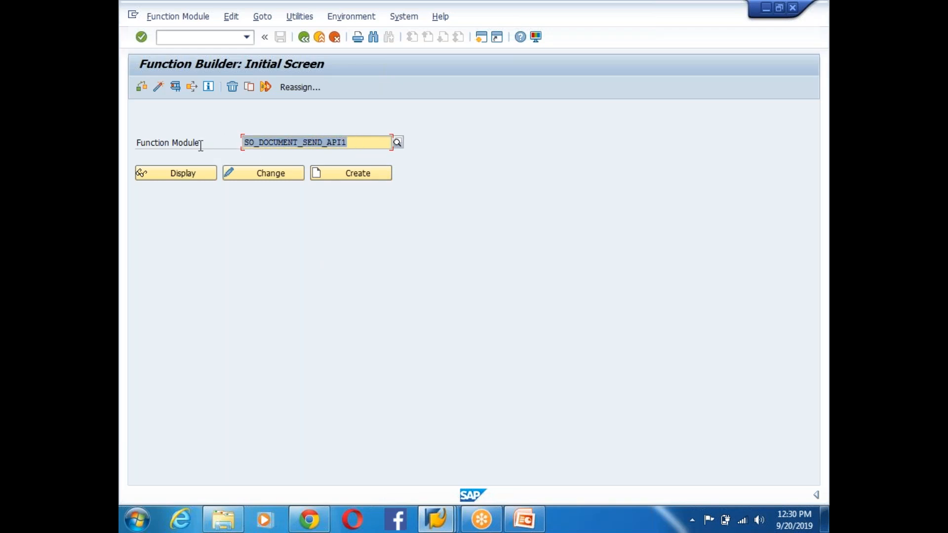
pyautogui.click(187, 179)
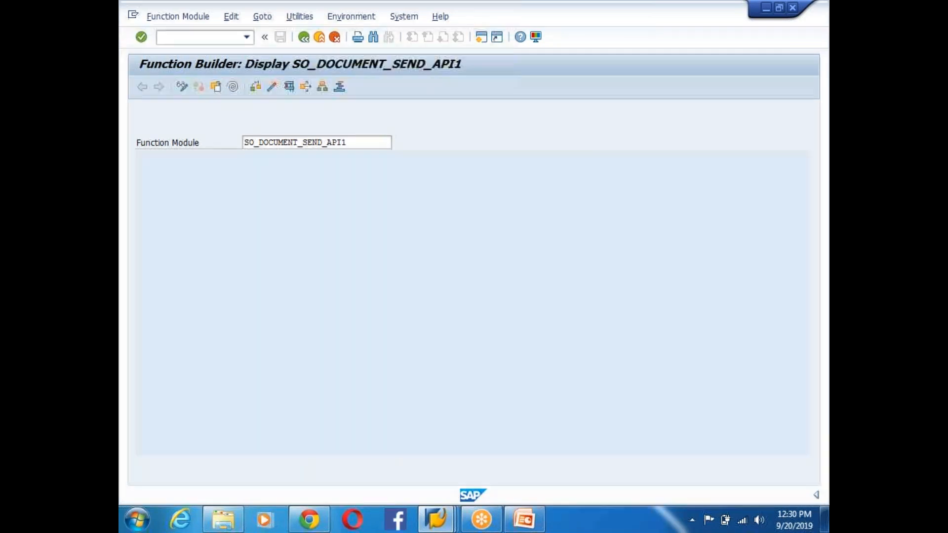
pyautogui.click(172, 129)
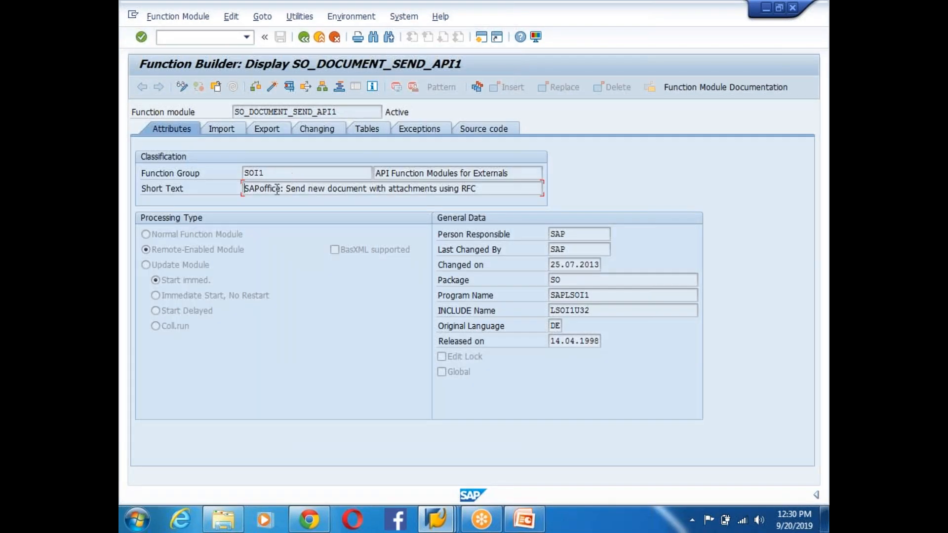
pyautogui.moveTo(474, 188); pyautogui.dragTo(225, 187)
pyautogui.click(284, 188)
pyautogui.moveTo(341, 113); pyautogui.dragTo(204, 115)
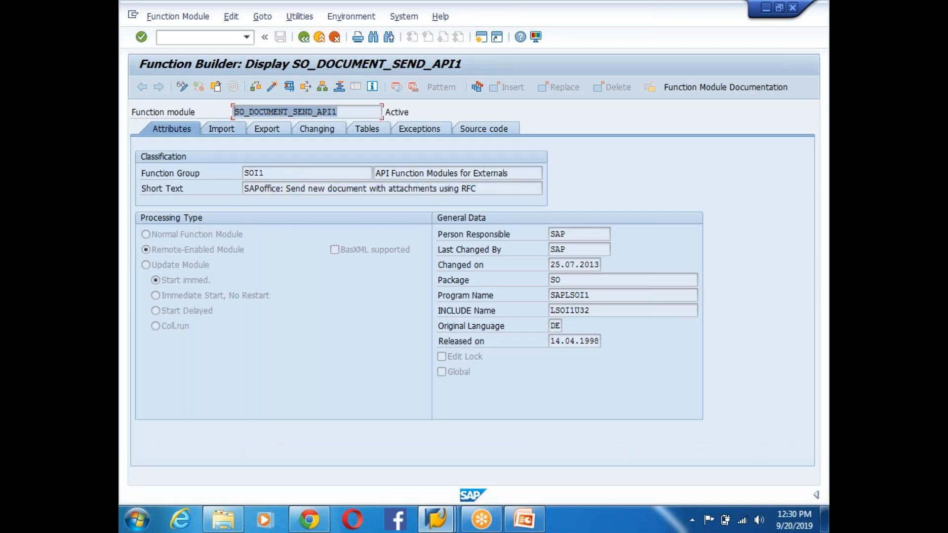
# - Add 'How Can you Send Email from Program:' below Email Settings: SCOT, followed by an empty line
pyautogui.click(524, 519)
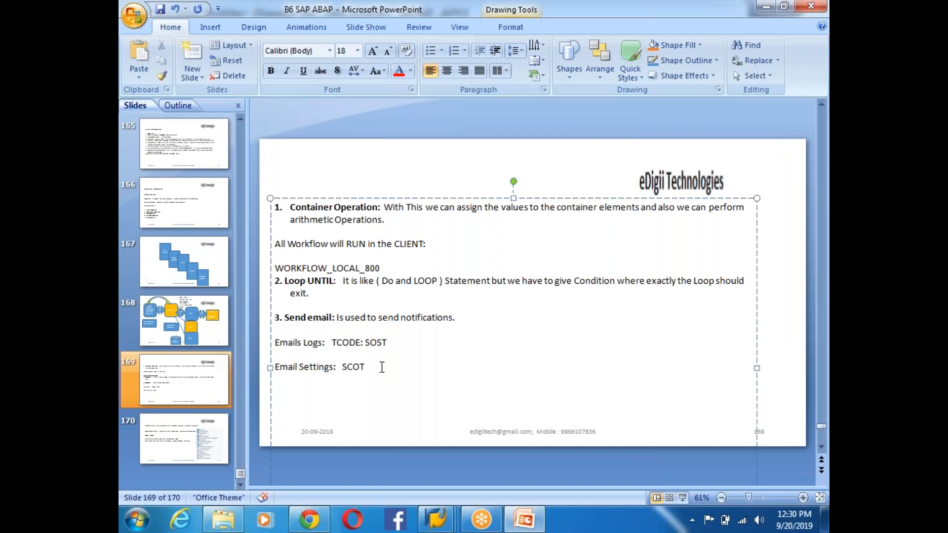
pyautogui.press('Return')
pyautogui.write('How Can')
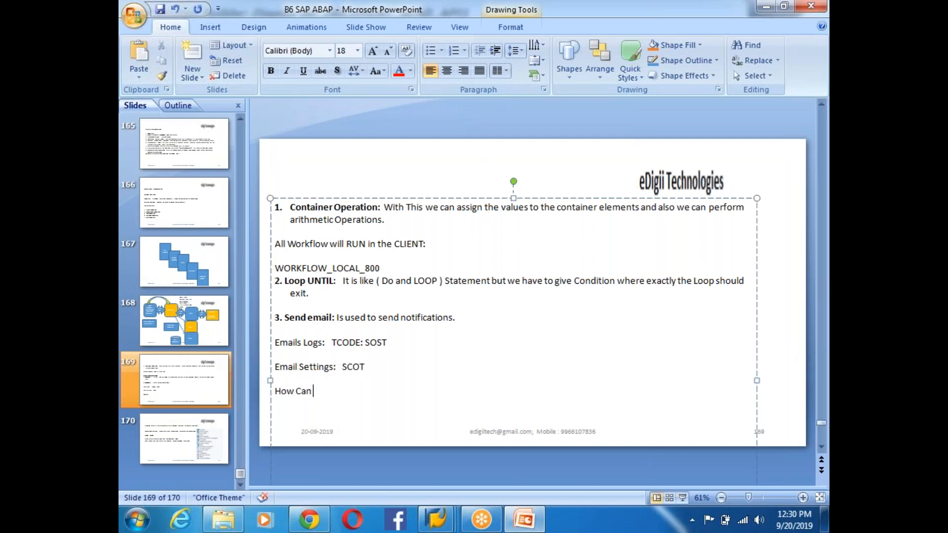
pyautogui.write(' you Send Email fro')
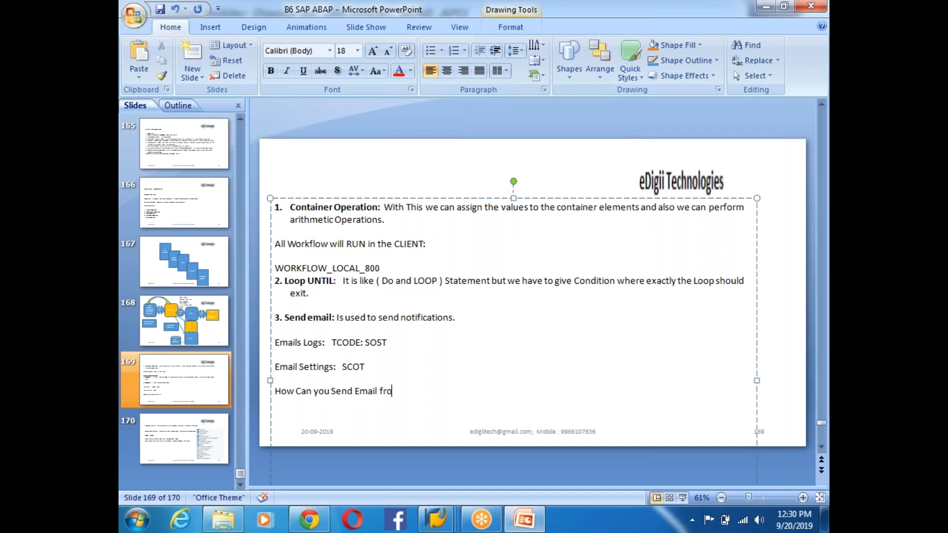
pyautogui.write('m Program:')
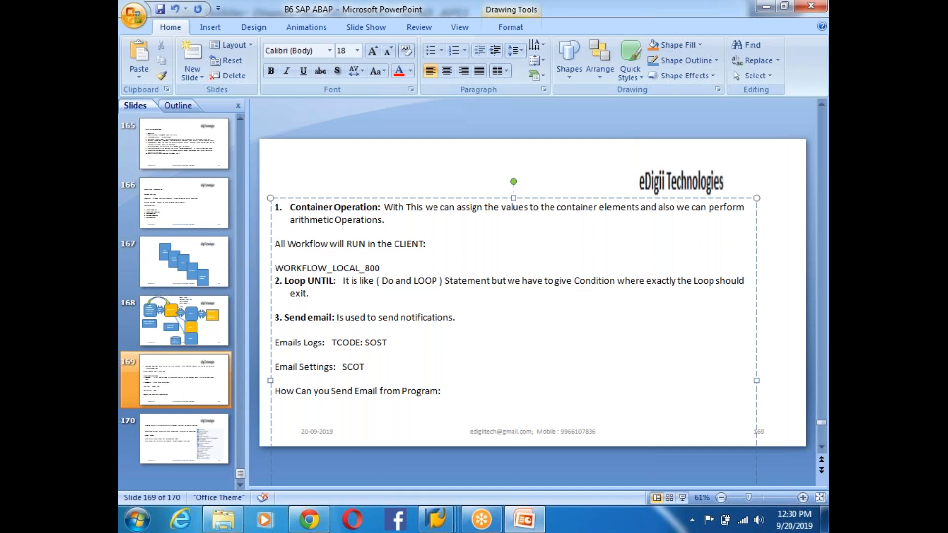
pyautogui.press('Return')
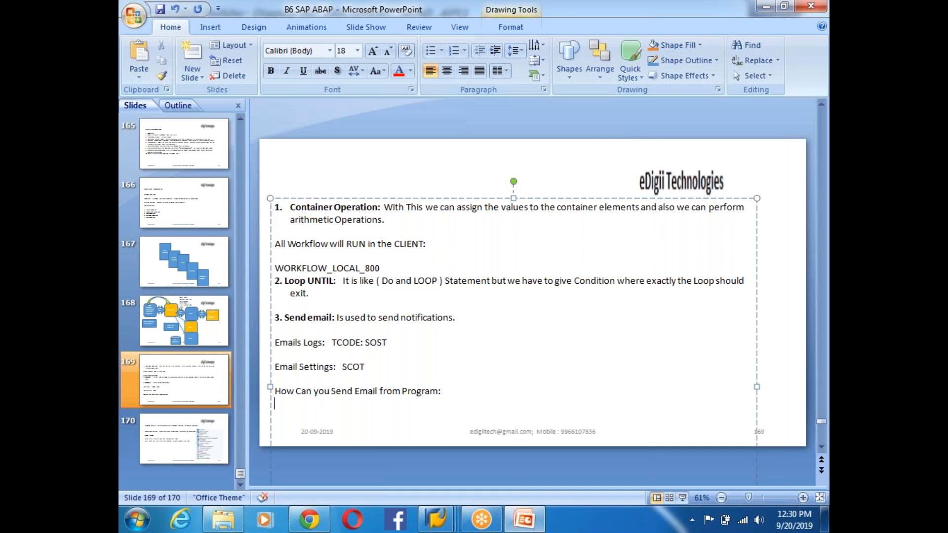
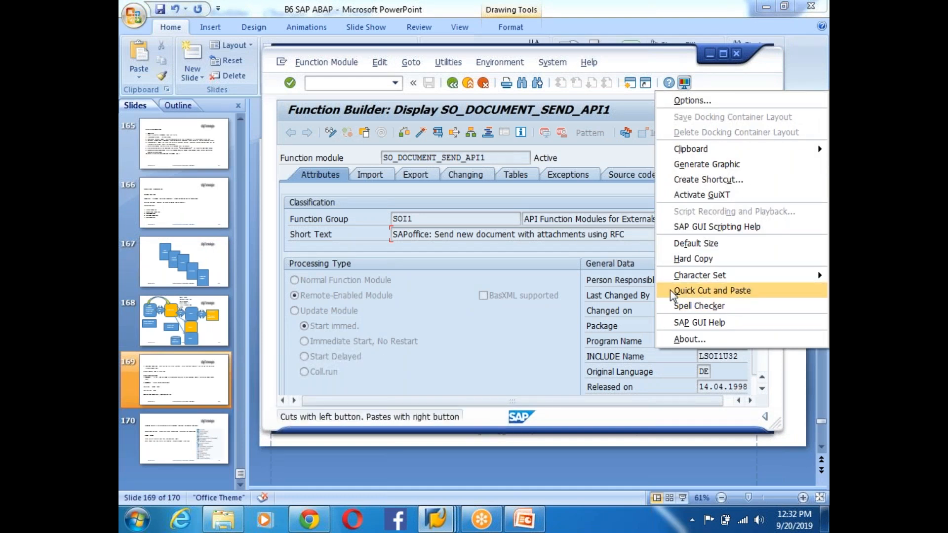
# - Copy SO_DOCUMENT_SEND_API1 from Function Builder and paste it after 'FM:' on slide 169
pyautogui.click(672, 292)
pyautogui.click(723, 54)
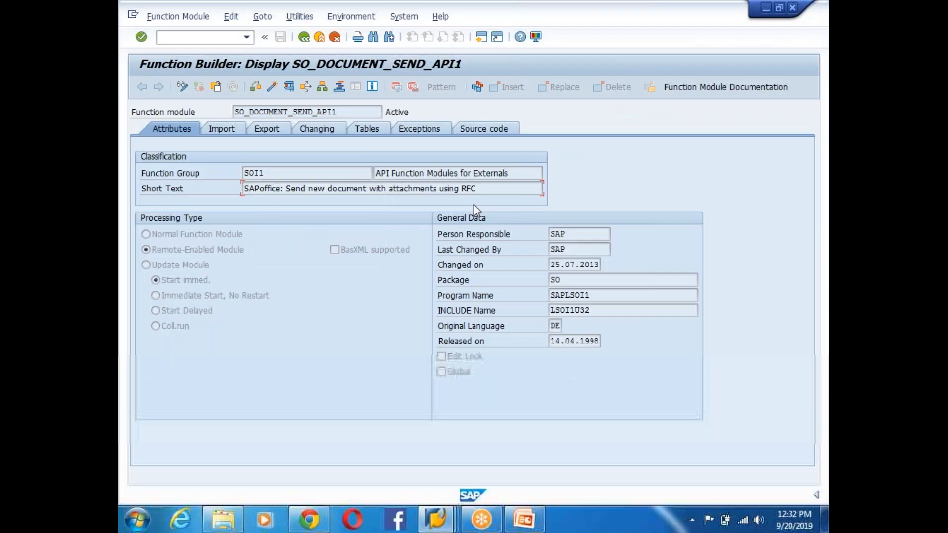
pyautogui.moveTo(341, 112); pyautogui.dragTo(219, 116)
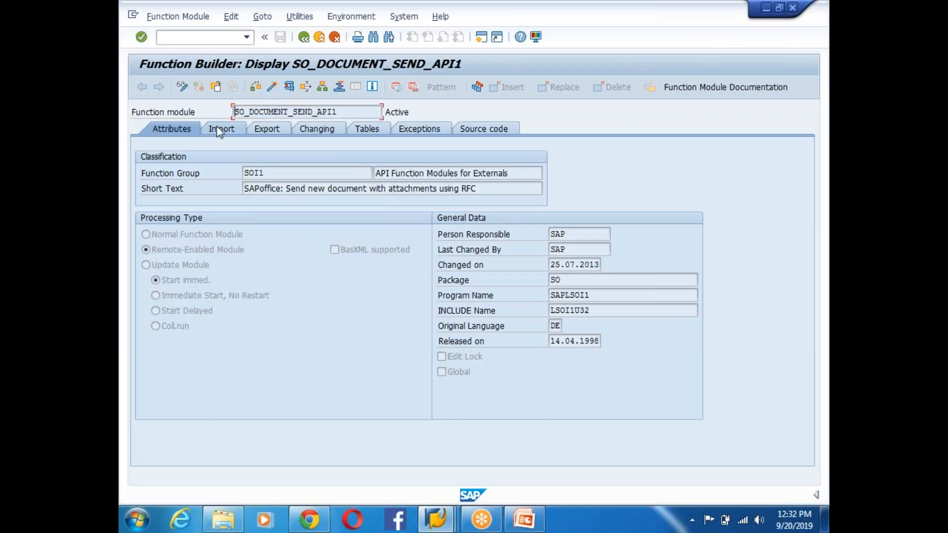
pyautogui.click(524, 523)
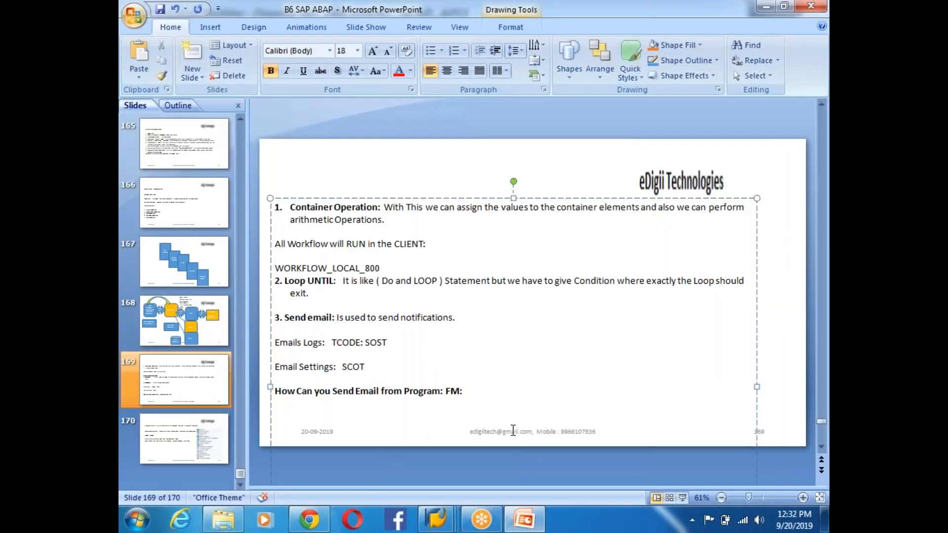
pyautogui.hotkey('ctrl', 'v')
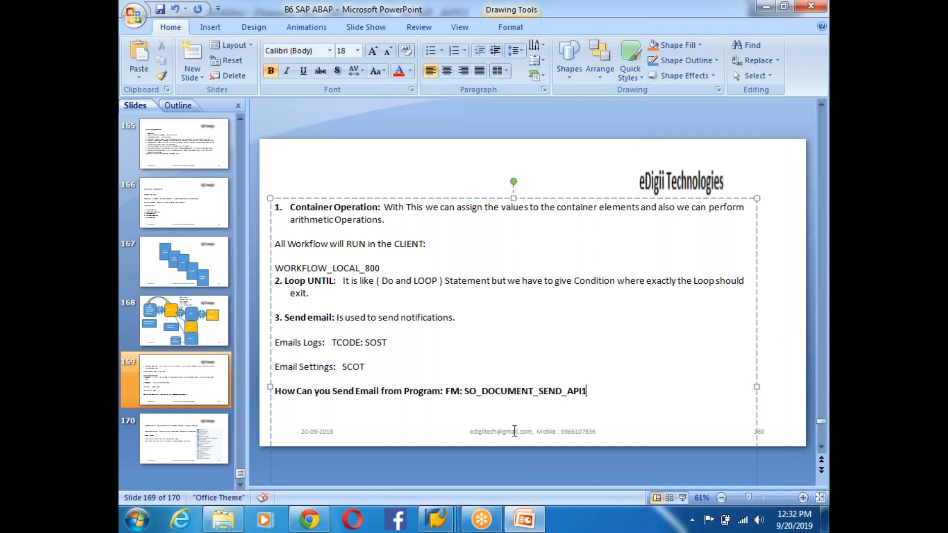
# - Add a new 'CLASS:' line below the module name on the slide
pyautogui.press('Return')
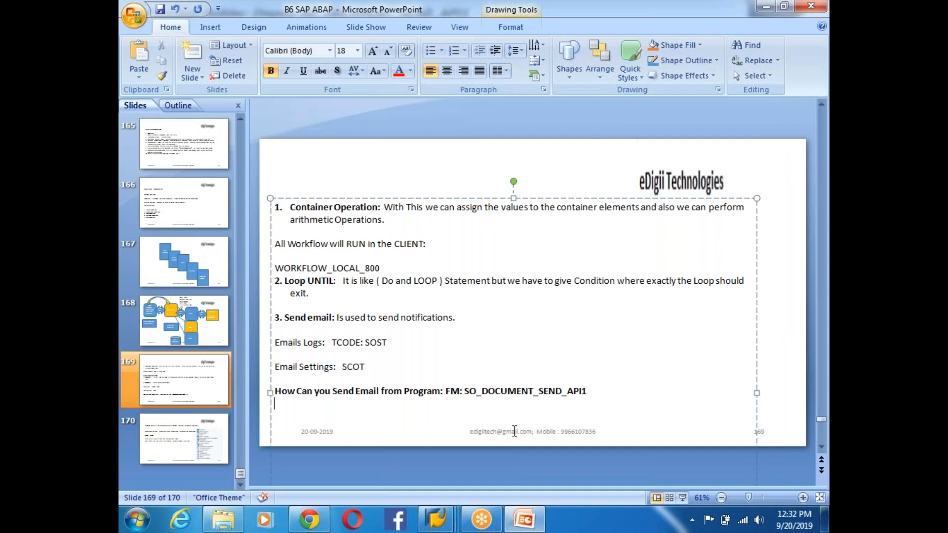
pyautogui.write('CLASS:')
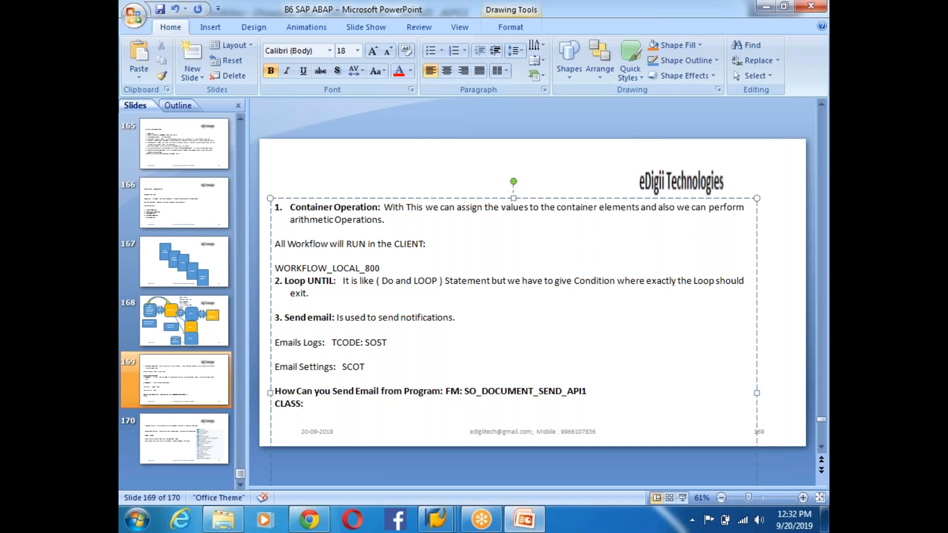
pyautogui.hotkey('alt', 'Tab')
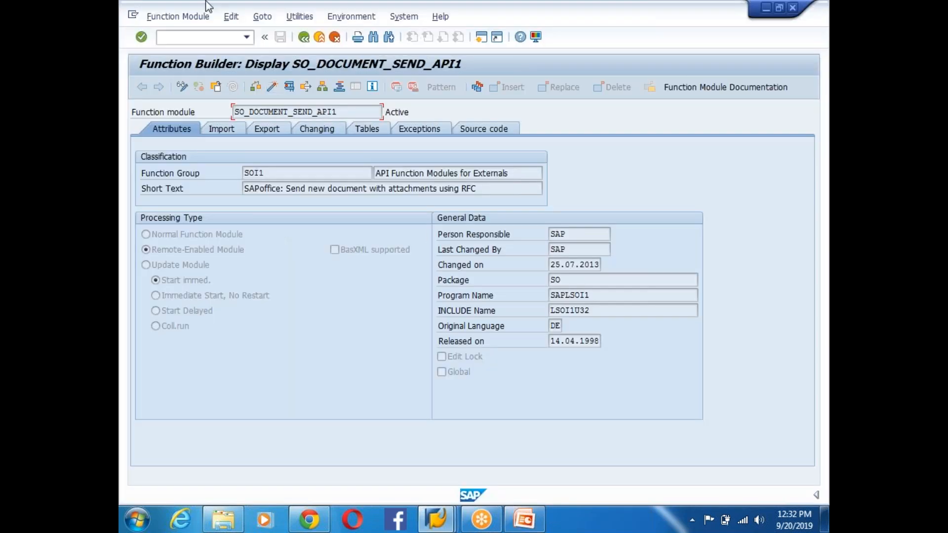
pyautogui.click(303, 37)
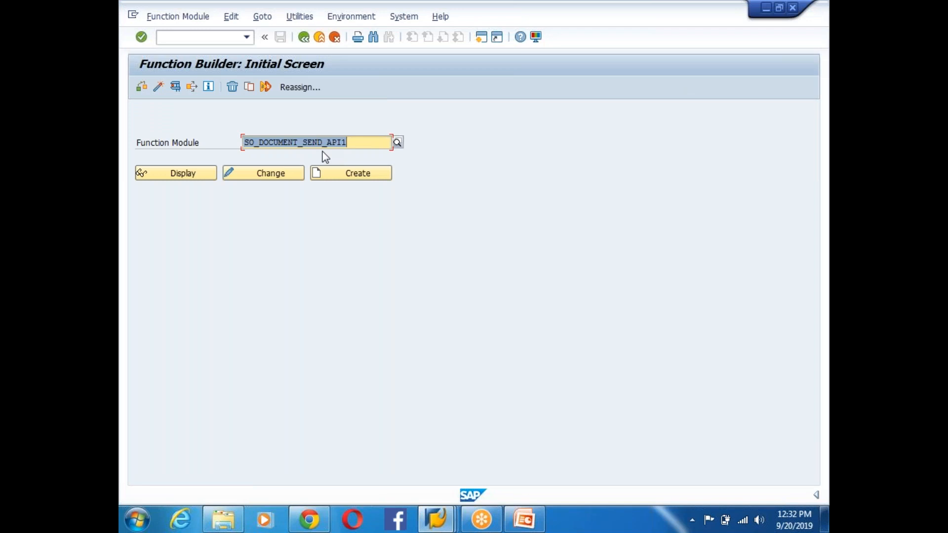
# - Display class CL_BCS in the Class Builder via SE24
pyautogui.click(300, 41)
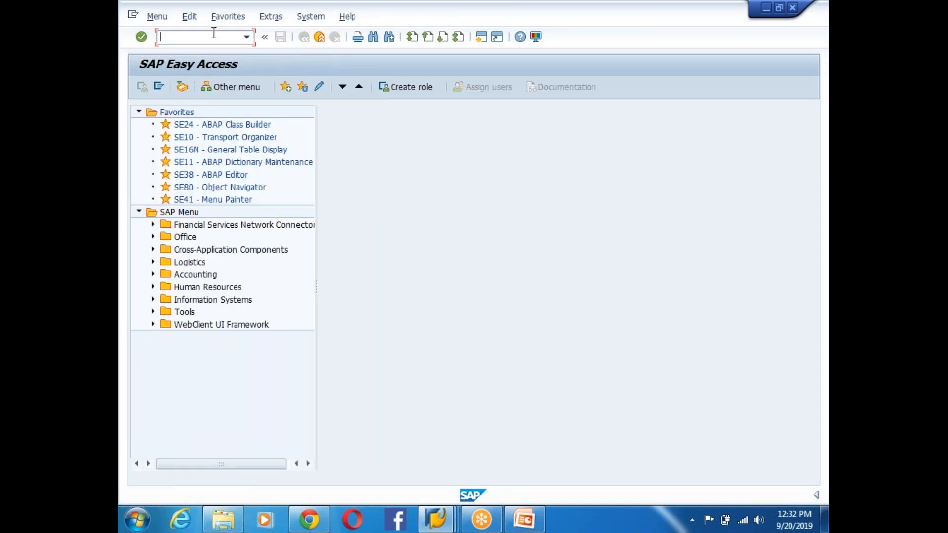
pyautogui.write('se24')
pyautogui.press('Return')
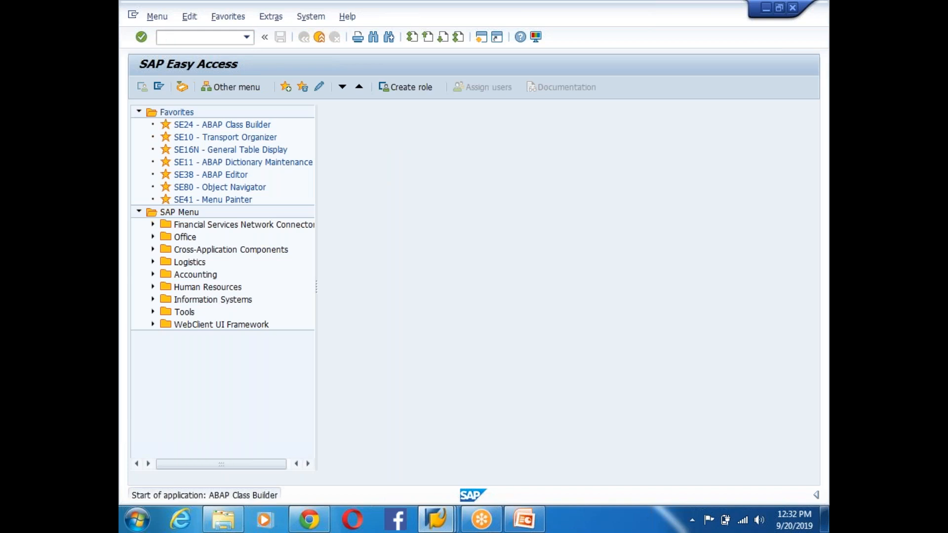
pyautogui.write('CL_BCS')
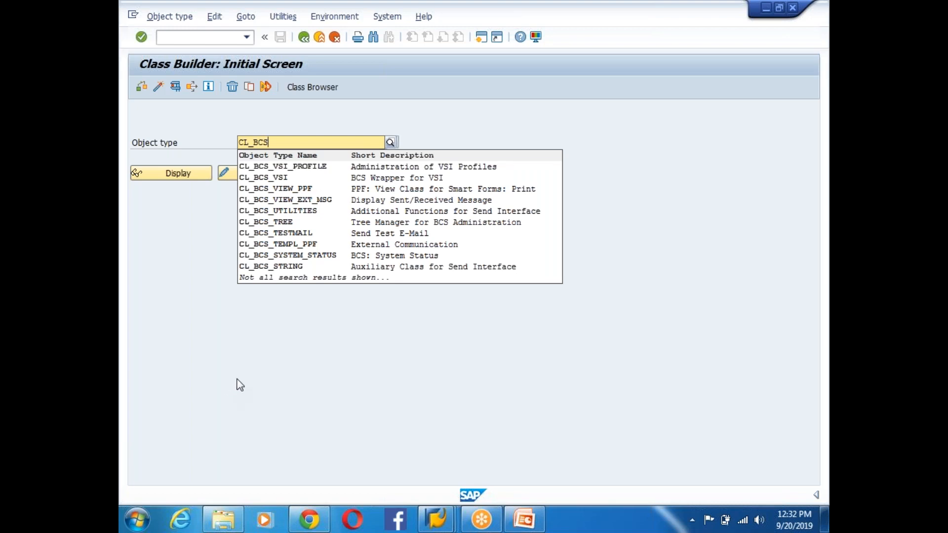
pyautogui.click(251, 356)
pyautogui.click(173, 178)
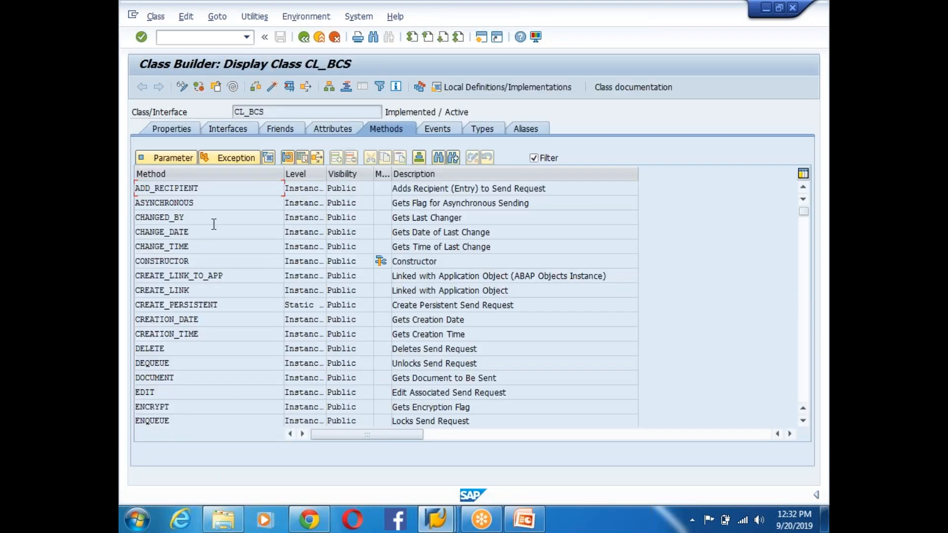
# - Highlight the ADD_RECIPIENT, CREATE_LINK, CREATE_PERSISTENT and DOCUMENT methods of CL_BCS
pyautogui.moveTo(211, 189); pyautogui.dragTo(130, 189)
pyautogui.click(273, 189)
pyautogui.moveTo(558, 194); pyautogui.dragTo(342, 194)
pyautogui.moveTo(213, 188); pyautogui.dragTo(130, 190)
pyautogui.moveTo(212, 292); pyautogui.dragTo(130, 292)
pyautogui.moveTo(250, 305); pyautogui.dragTo(134, 305)
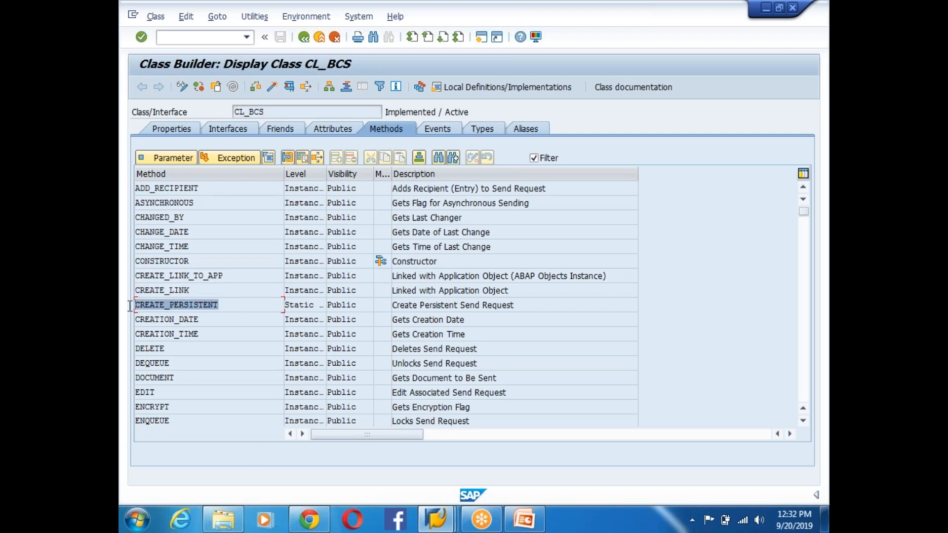
pyautogui.click(243, 321)
pyautogui.click(198, 379)
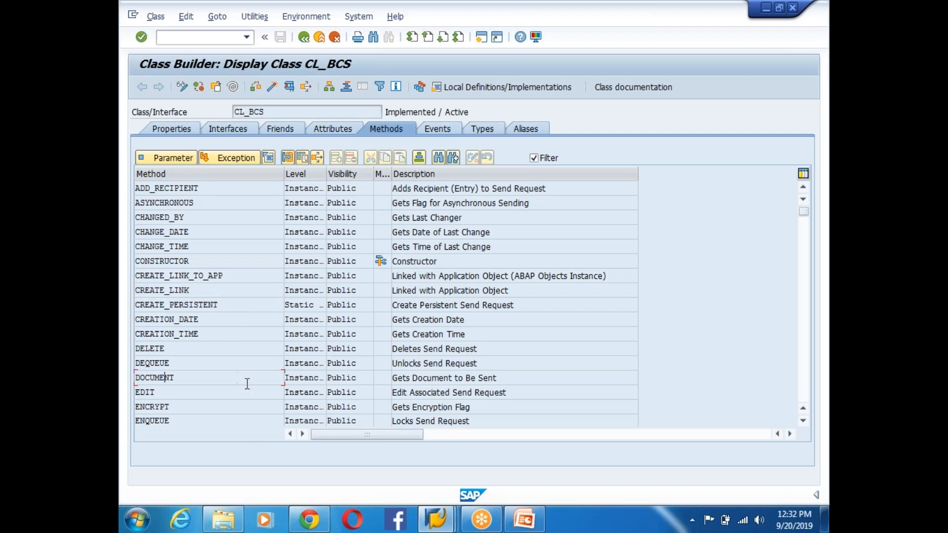
# - Point out the SEND, REPLY, SENDER and SET_ASYNCHRONOUS methods, then select the class name CL_BCS
pyautogui.scroll(-3, 231, 387)
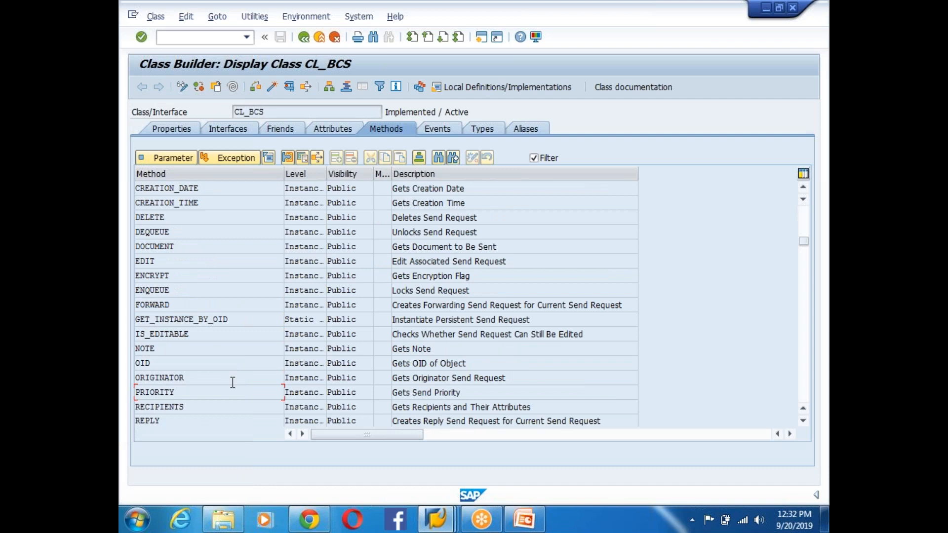
pyautogui.scroll(-2, 235, 367)
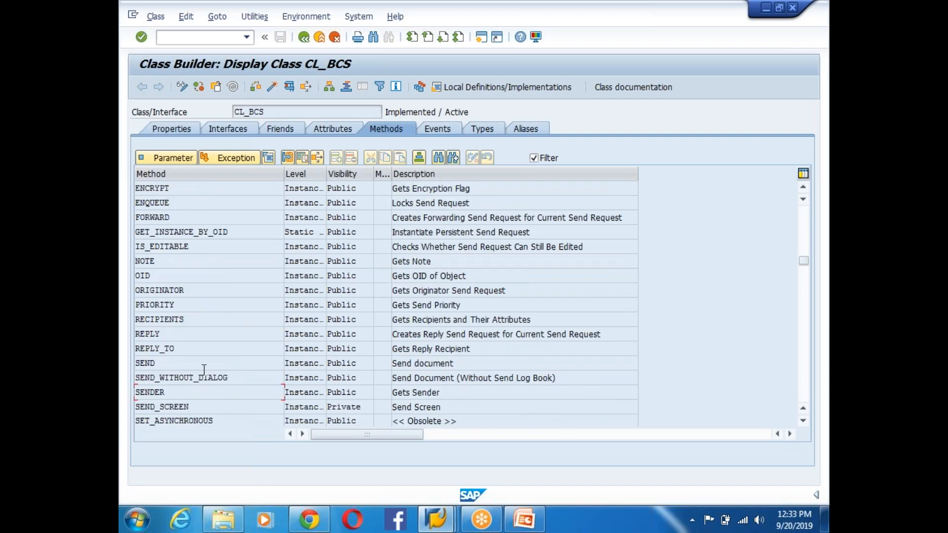
pyautogui.click(136, 366)
pyautogui.click(179, 339)
pyautogui.click(221, 394)
pyautogui.click(221, 419)
pyautogui.scroll(-3, 264, 351)
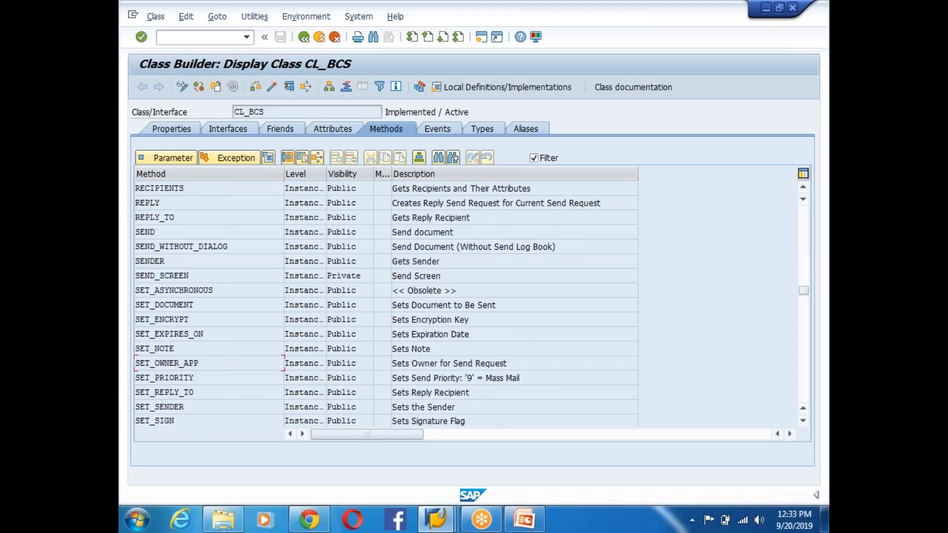
pyautogui.scroll(3, 264, 343)
pyautogui.click(236, 112)
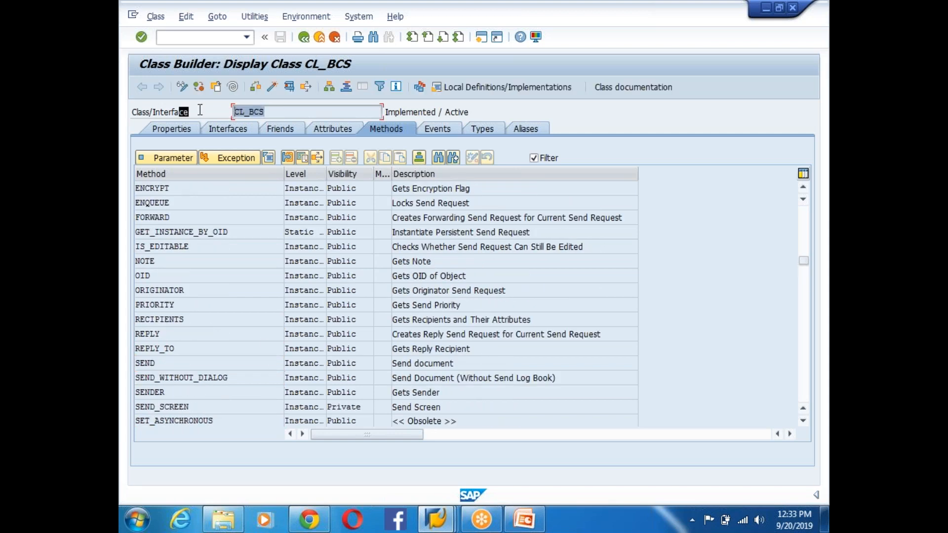
pyautogui.moveTo(265, 110); pyautogui.dragTo(225, 112)
# - Enter CL_BCS after 'CLASS:' on slide 169 and save the presentation
pyautogui.click(541, 526)
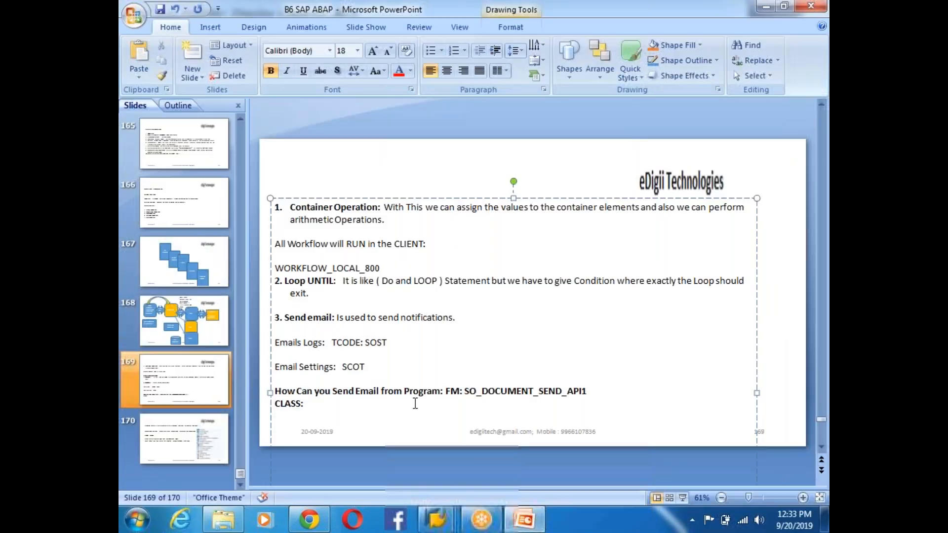
pyautogui.write('CL')
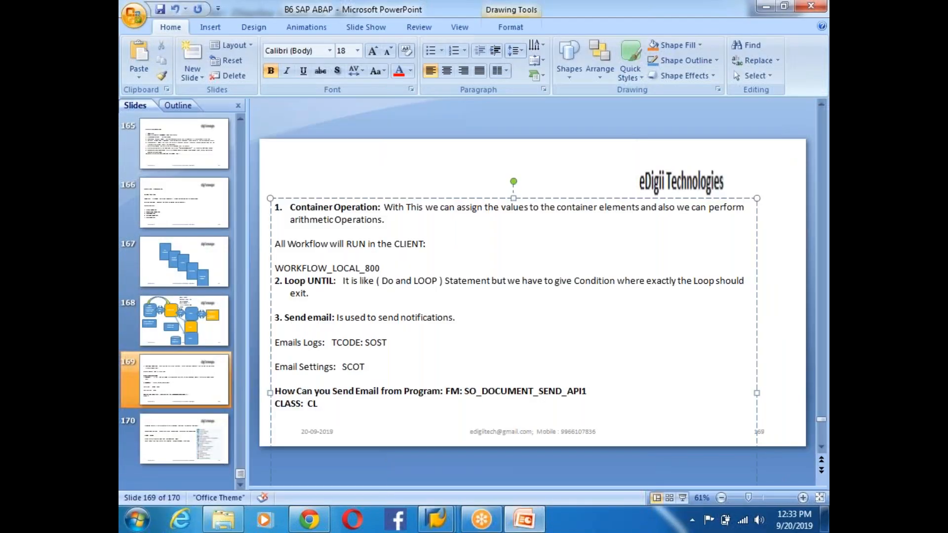
pyautogui.write('_BCS')
pyautogui.hotkey('ctrl', 's')
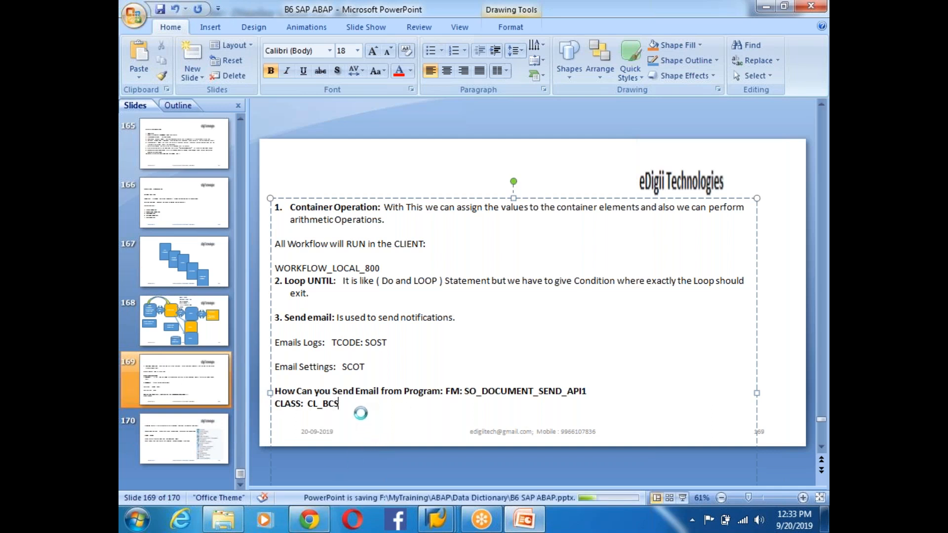
# - Run a where-used search for CL_BCS=>EDIT, returning 22 hits
pyautogui.moveTo(436, 518)
pyautogui.click(597, 444)
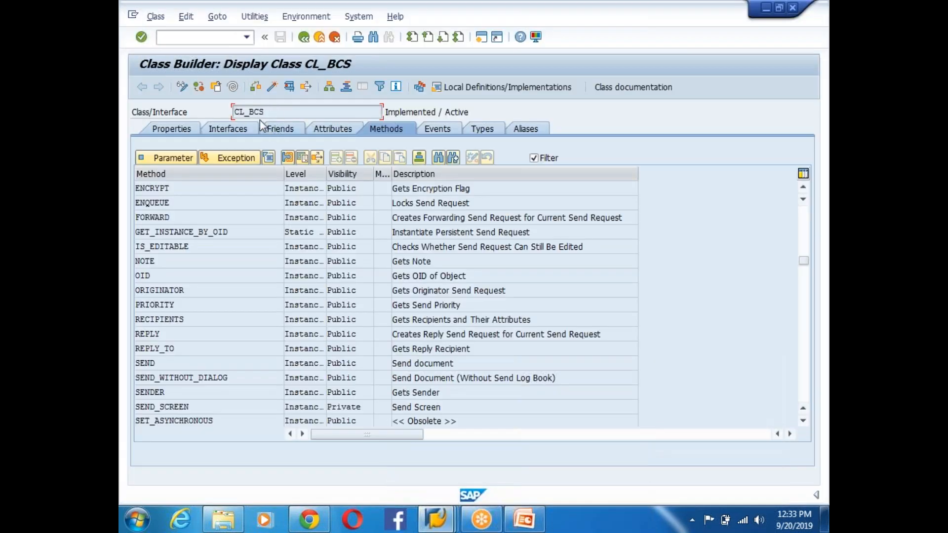
pyautogui.click(306, 87)
pyautogui.click(213, 327)
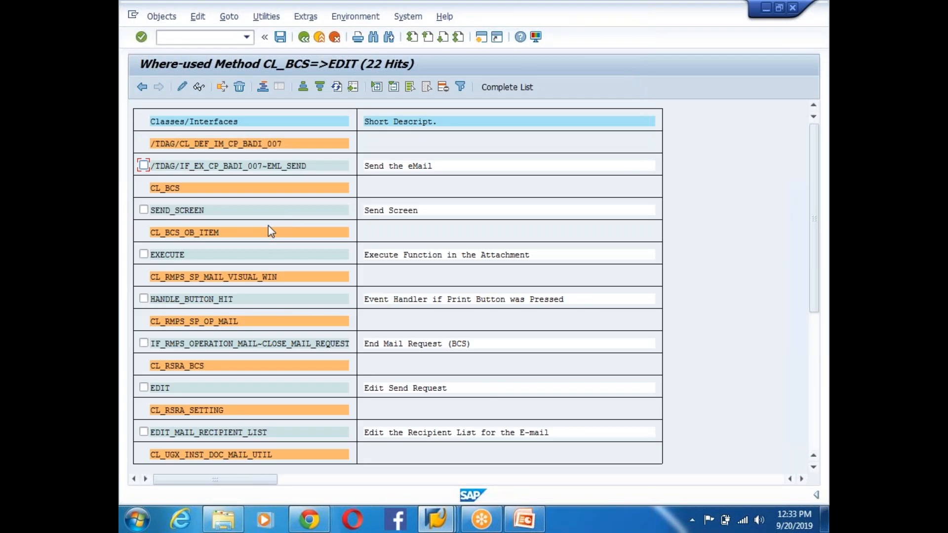
pyautogui.moveTo(815, 182); pyautogui.dragTo(815, 324)
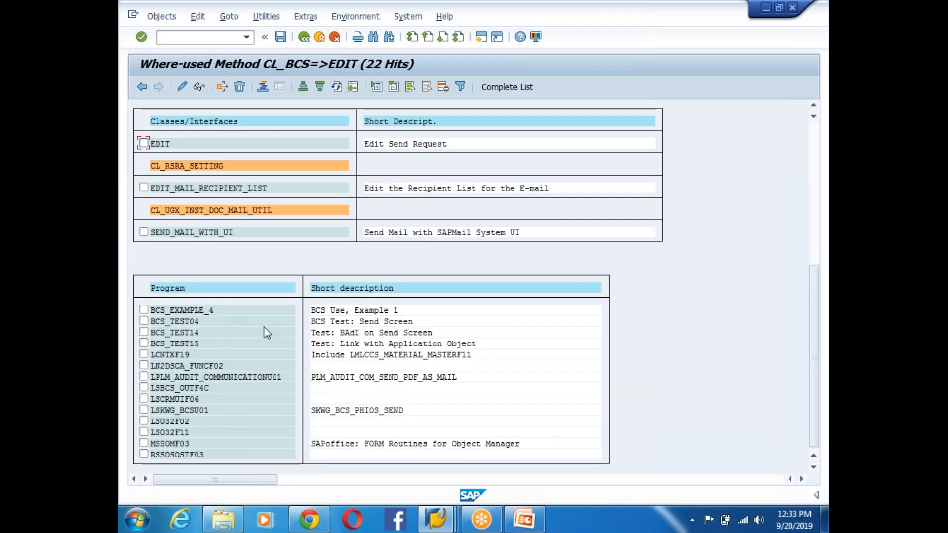
# - Open BCS_EXAMPLE_4's source at the EDIT call on line 65 and review it
pyautogui.doubleClick(182, 319)
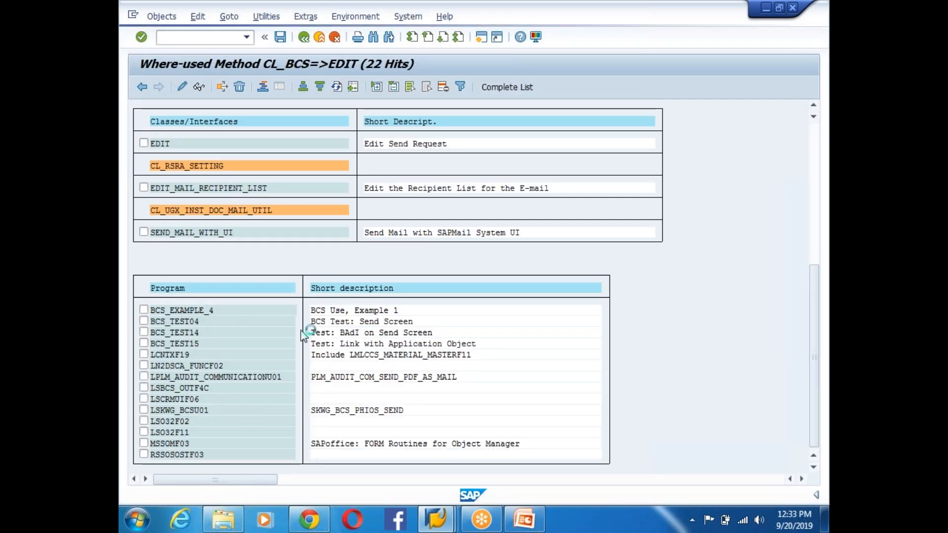
pyautogui.doubleClick(416, 309)
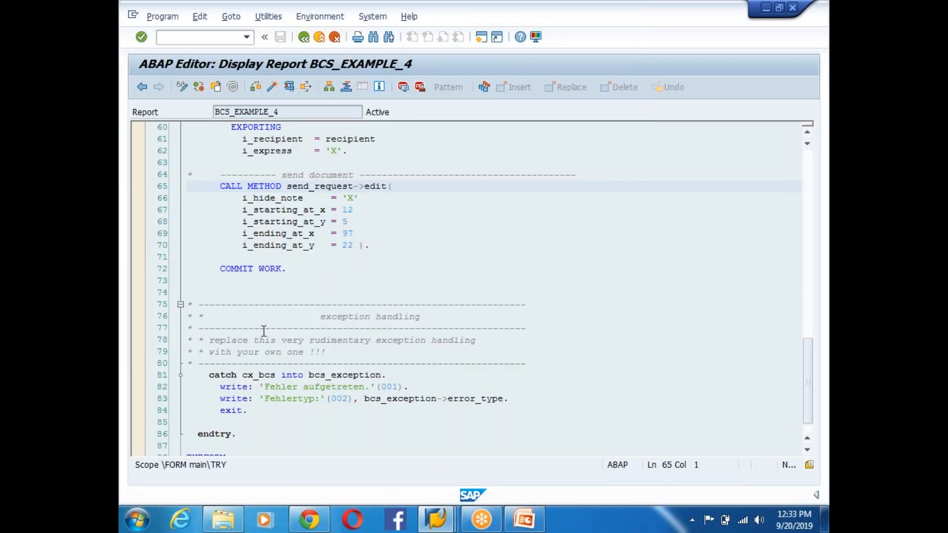
pyautogui.click(264, 329)
pyautogui.scroll(-3, 332, 311)
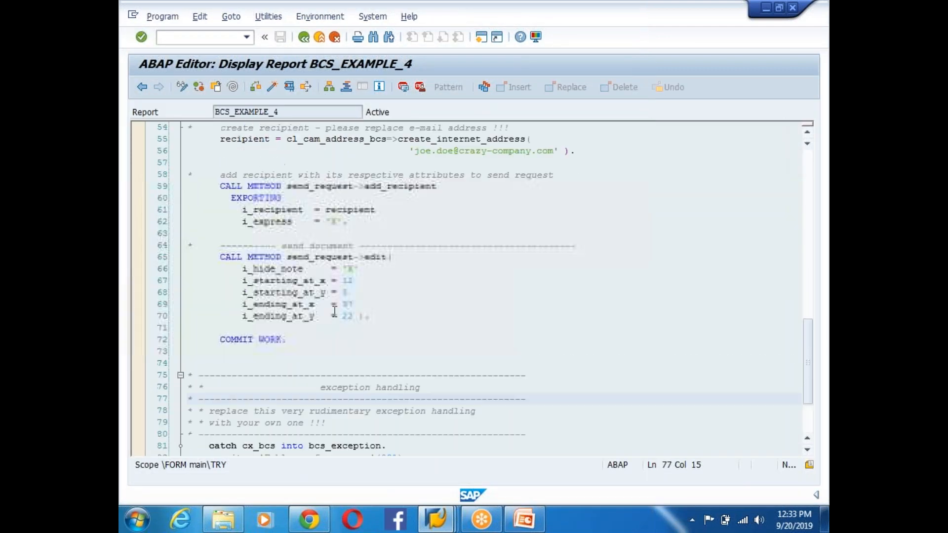
pyautogui.scroll(17, 335, 311)
pyautogui.scroll(6, 334, 312)
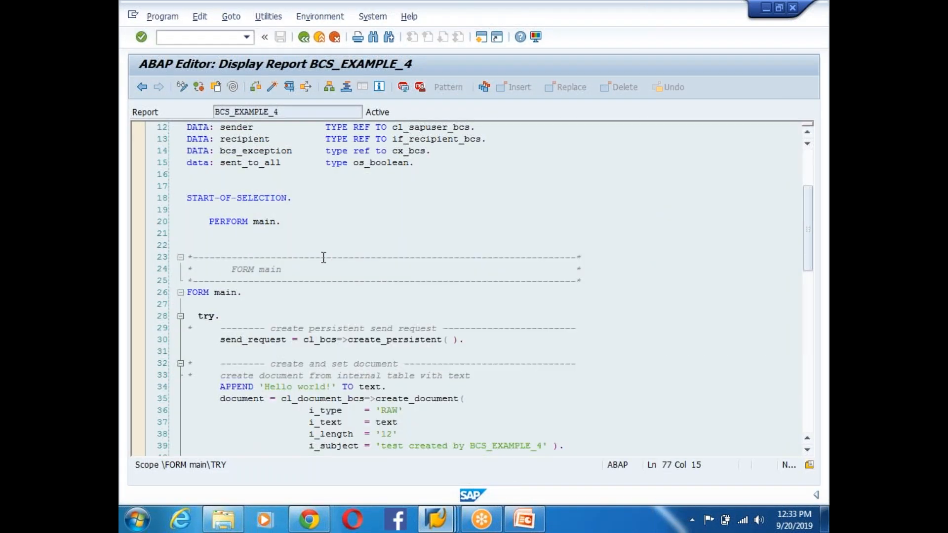
# - Return to the CL_BCS methods and select the FM and CLASS lines on slide 169
pyautogui.click(303, 36)
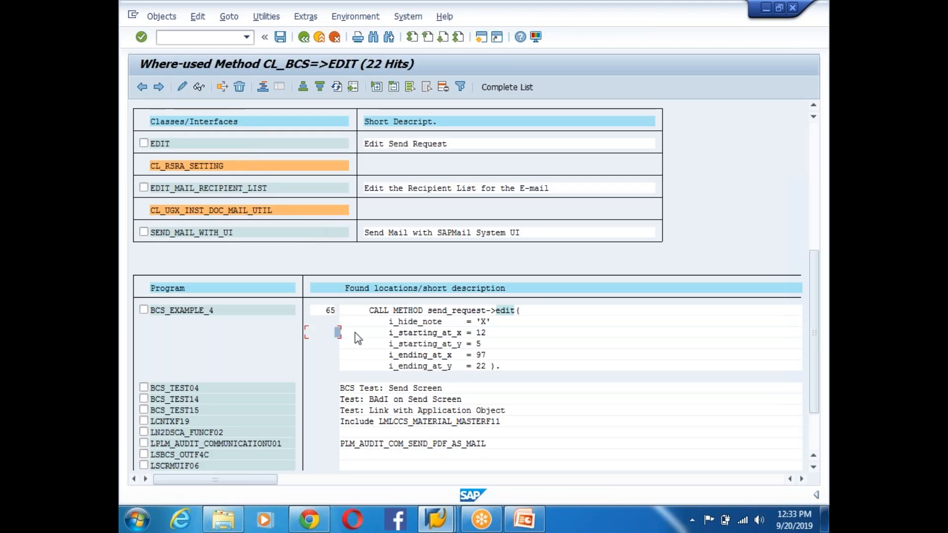
pyautogui.click(304, 37)
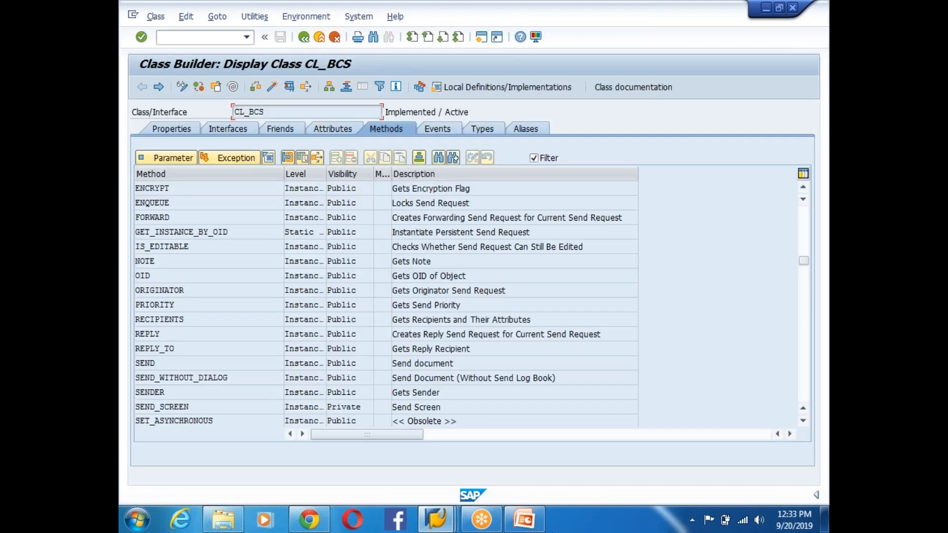
pyautogui.click(524, 520)
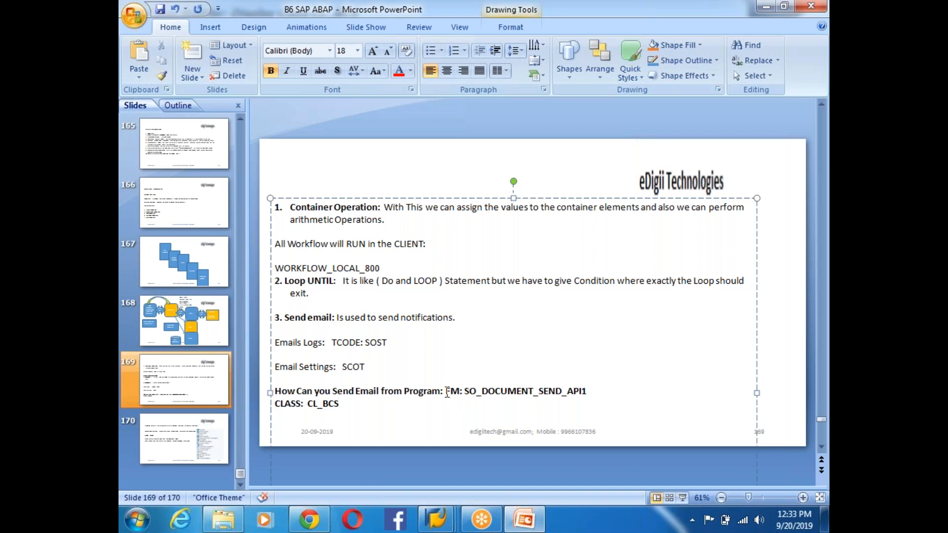
pyautogui.moveTo(444, 392); pyautogui.dragTo(530, 404)
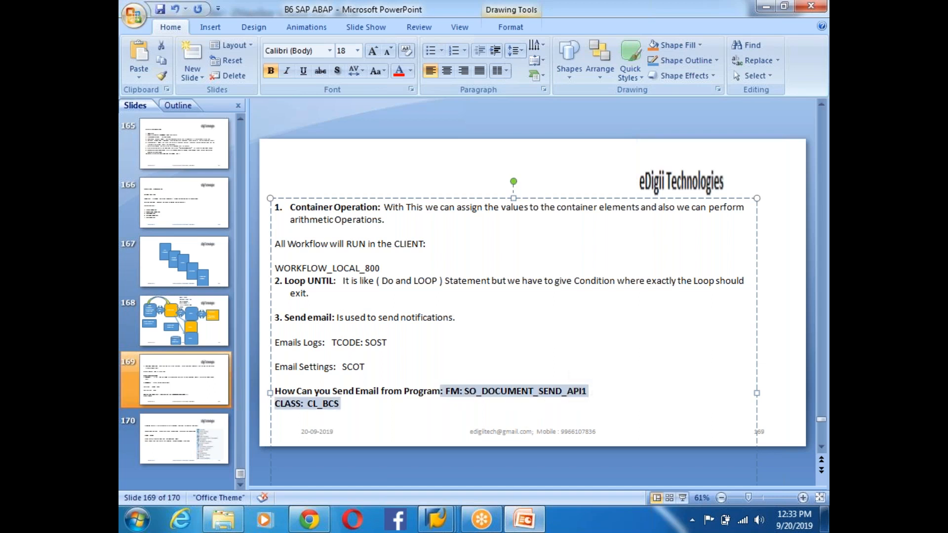
# - Remove bold from the FM: SO_DOCUMENT_SEND_API1 and CLASS: CL_BCS lines on slide 169
pyautogui.hotkey('ctrl', 'b')
pyautogui.click(391, 417)
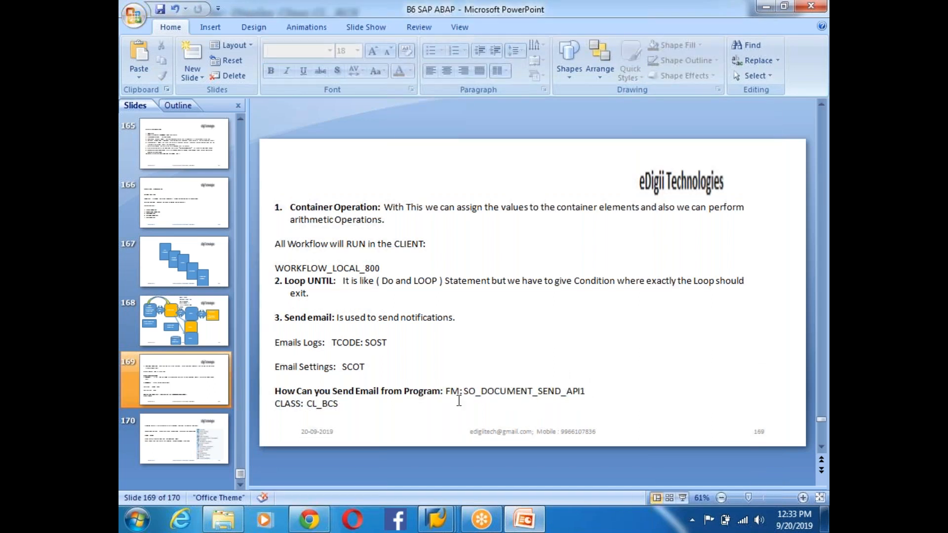
pyautogui.click(517, 393)
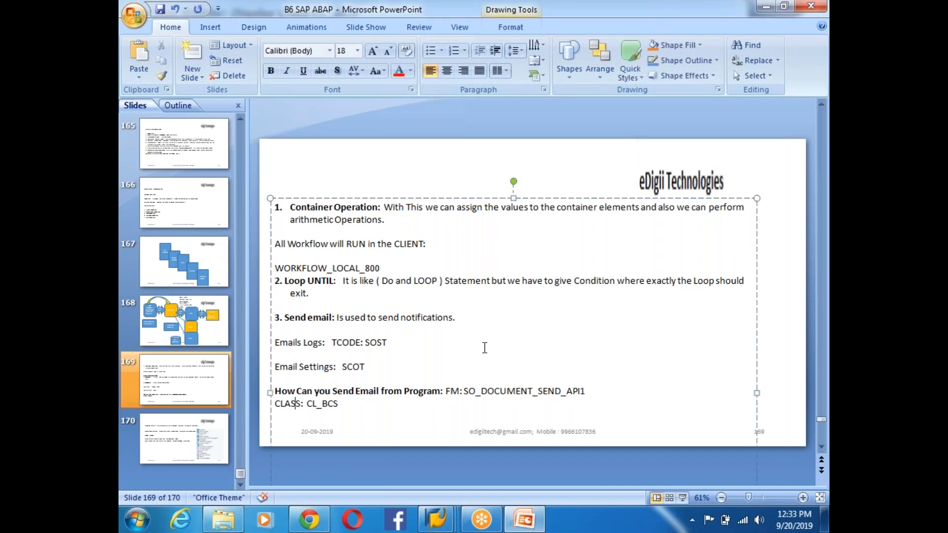
pyautogui.click(436, 518)
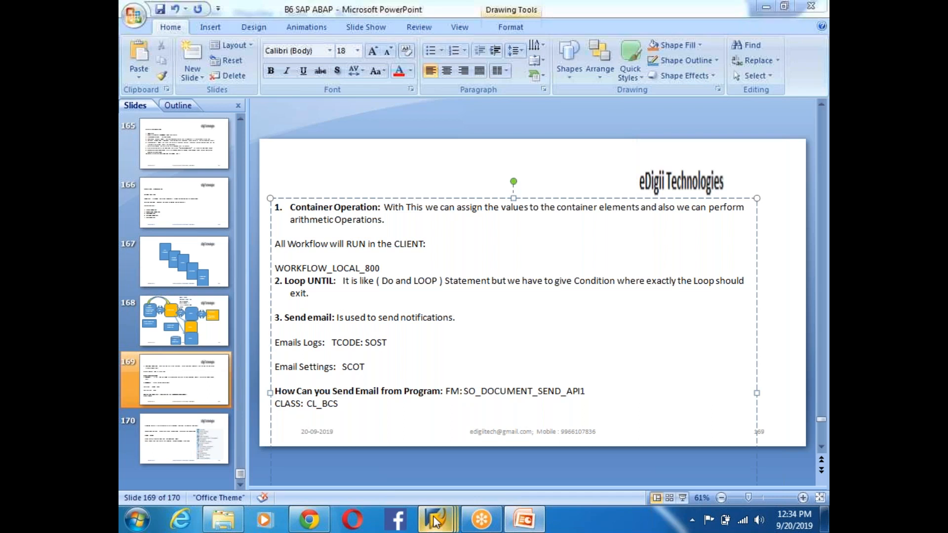
pyautogui.click(353, 460)
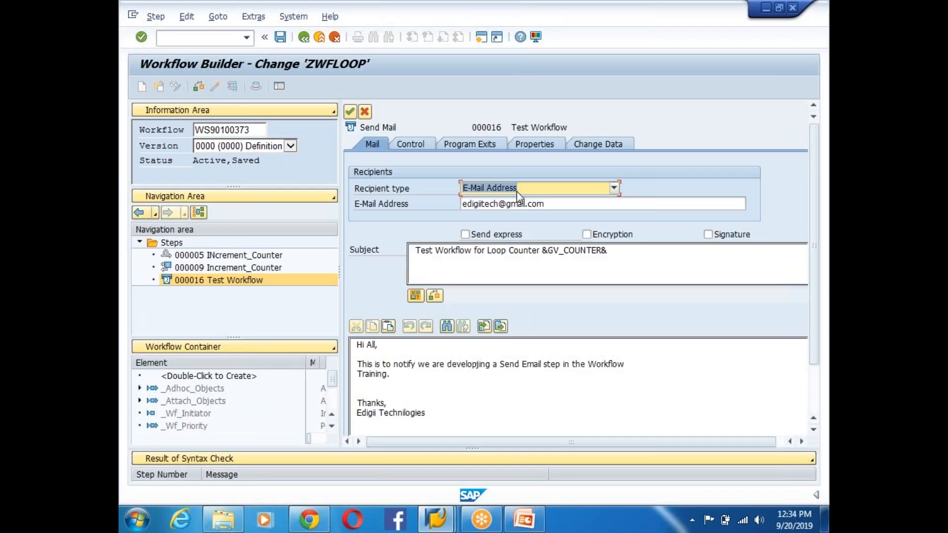
pyautogui.moveTo(617, 250); pyautogui.dragTo(388, 249)
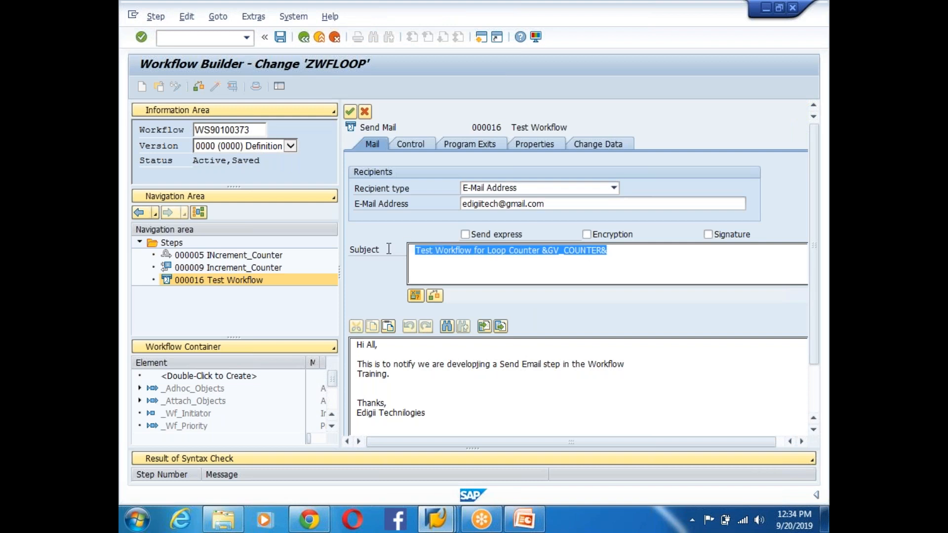
pyautogui.moveTo(425, 414); pyautogui.dragTo(334, 352)
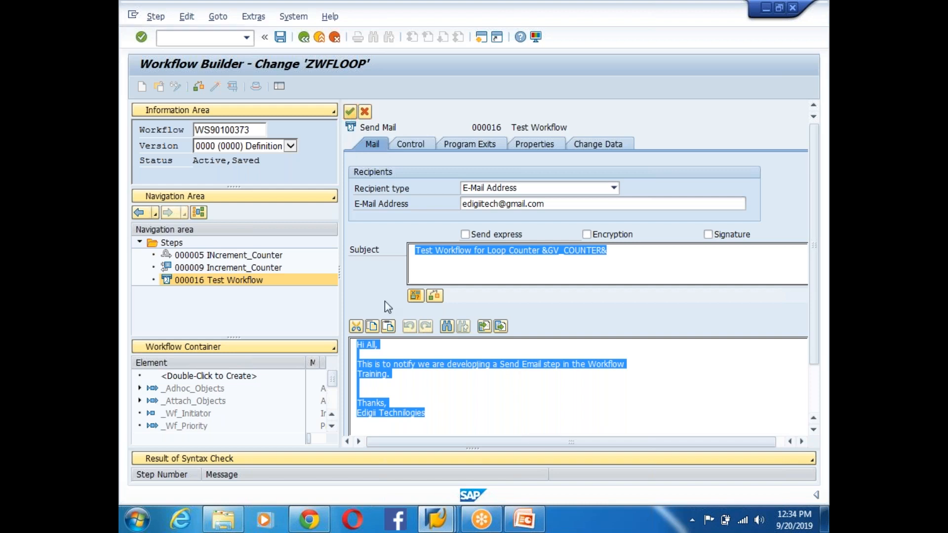
# - Transfer the Test Workflow mail step, then select the Mailsent loop and Counter incremented connector
pyautogui.press('Return')
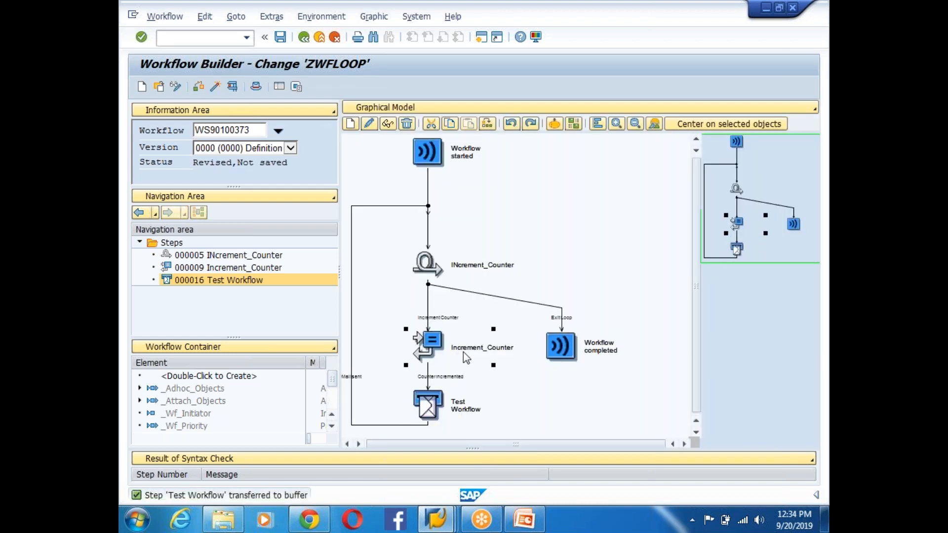
pyautogui.click(428, 408)
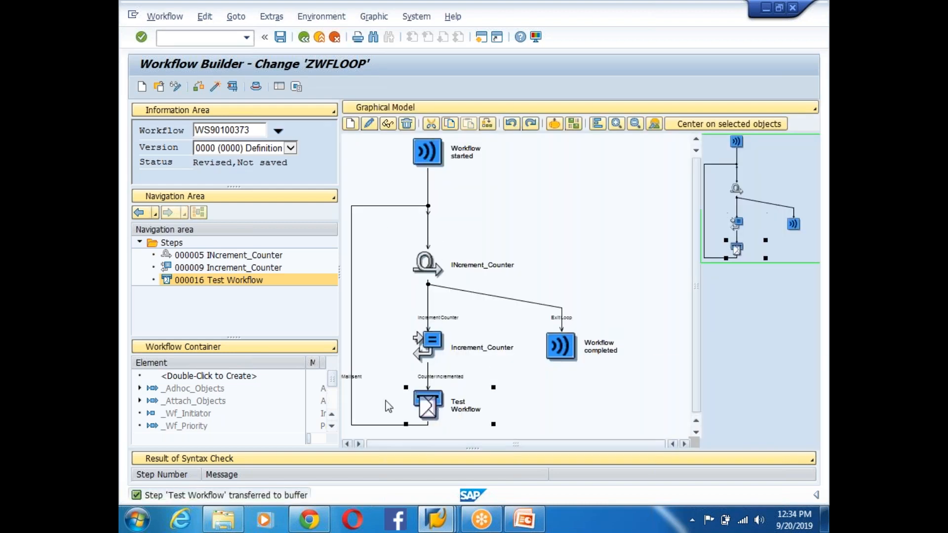
pyautogui.click(351, 376)
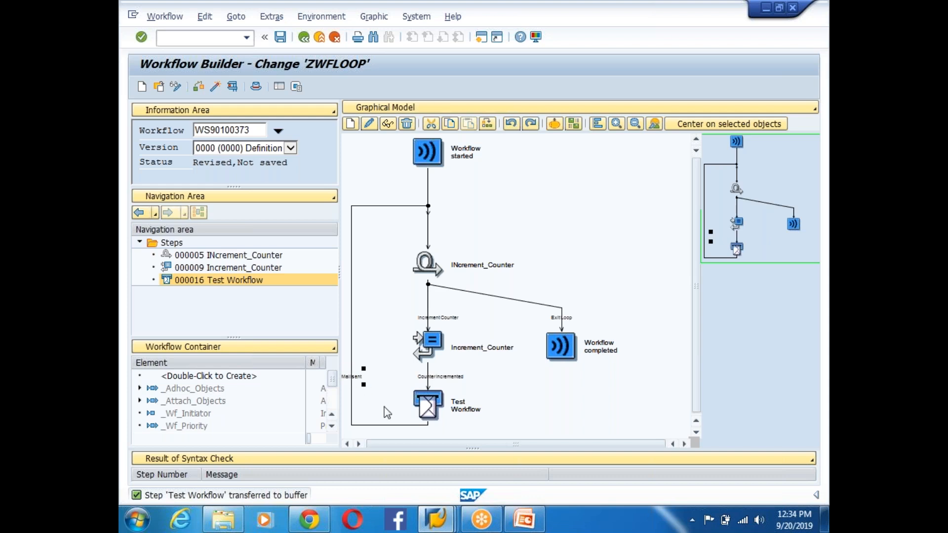
pyautogui.click(428, 376)
# - Insert a Condition step on the Counter incremented connector above Test Workflow
pyautogui.rightClick(428, 375)
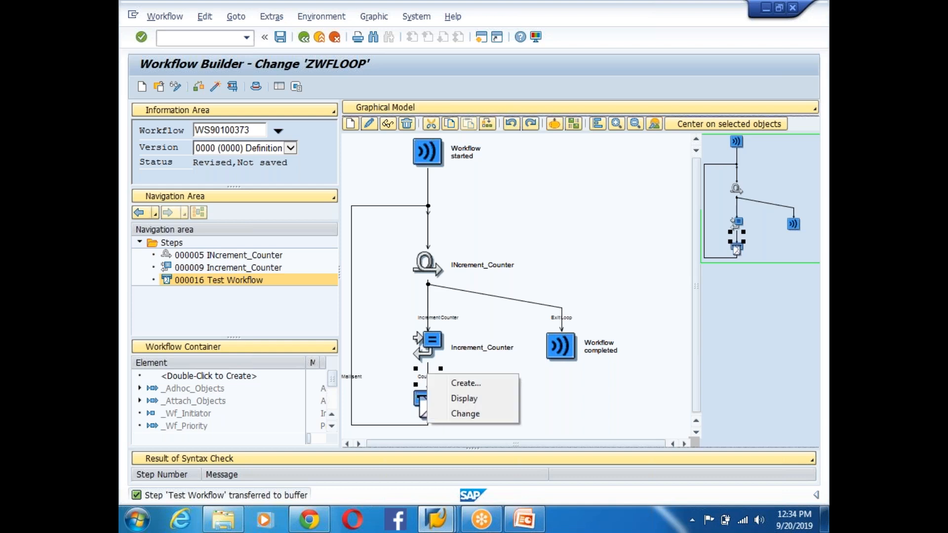
pyautogui.click(461, 384)
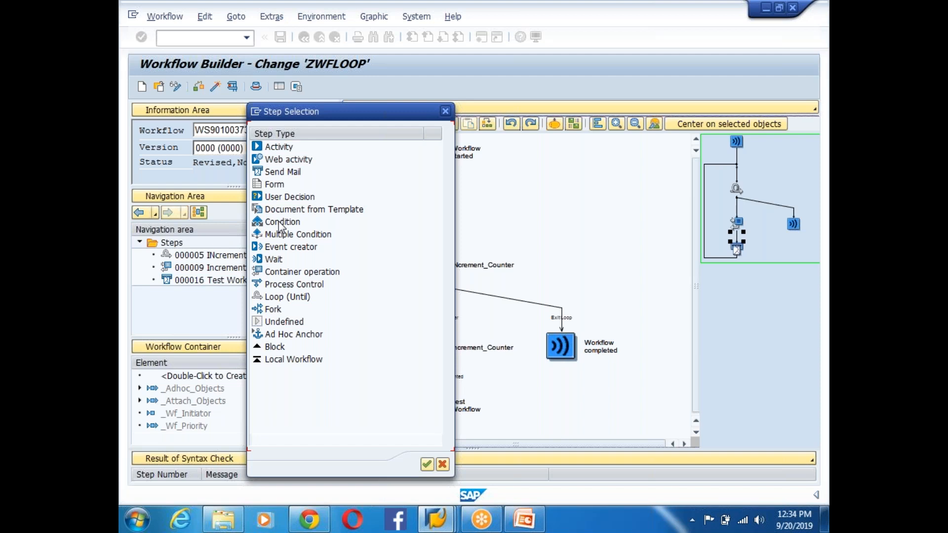
pyautogui.doubleClick(280, 223)
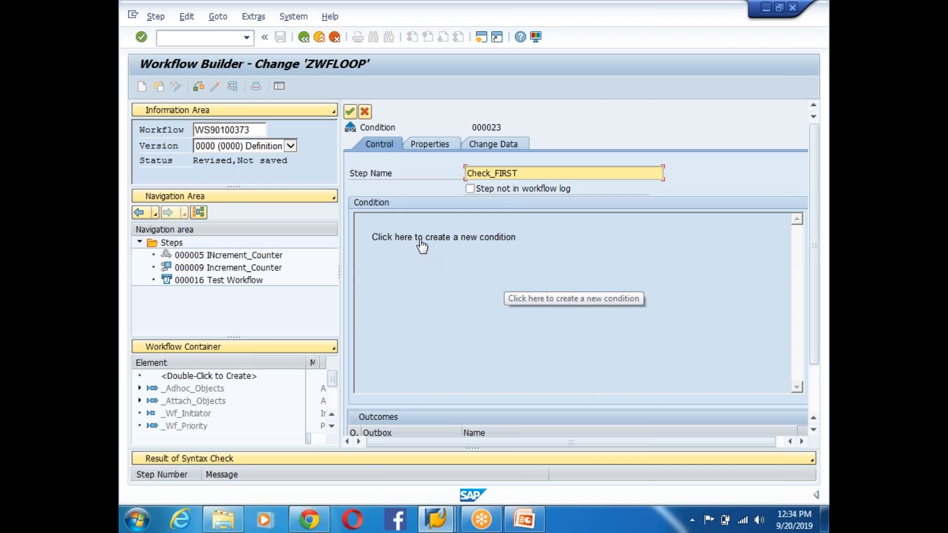
# - Build the condition GV_COUNTER equals constant 1 in the editor and accept it
pyautogui.click(433, 254)
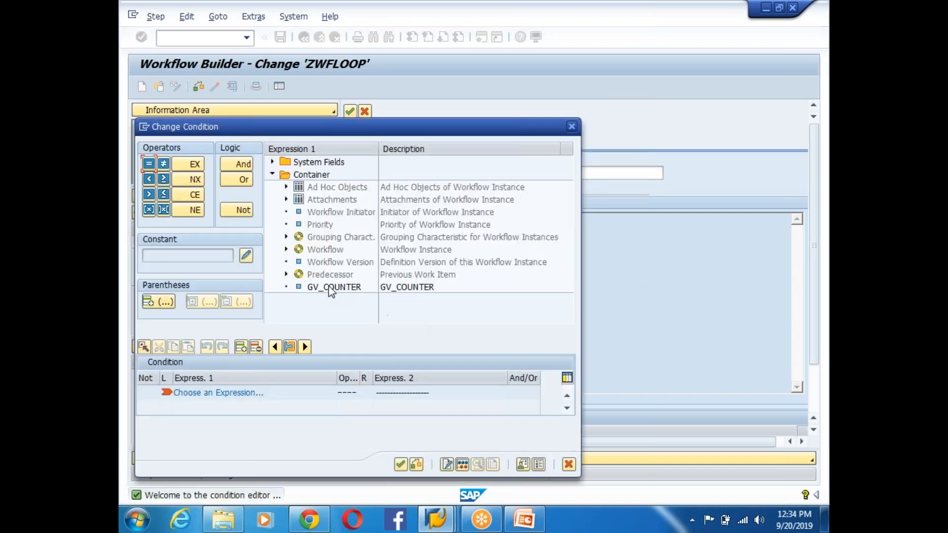
pyautogui.doubleClick(328, 287)
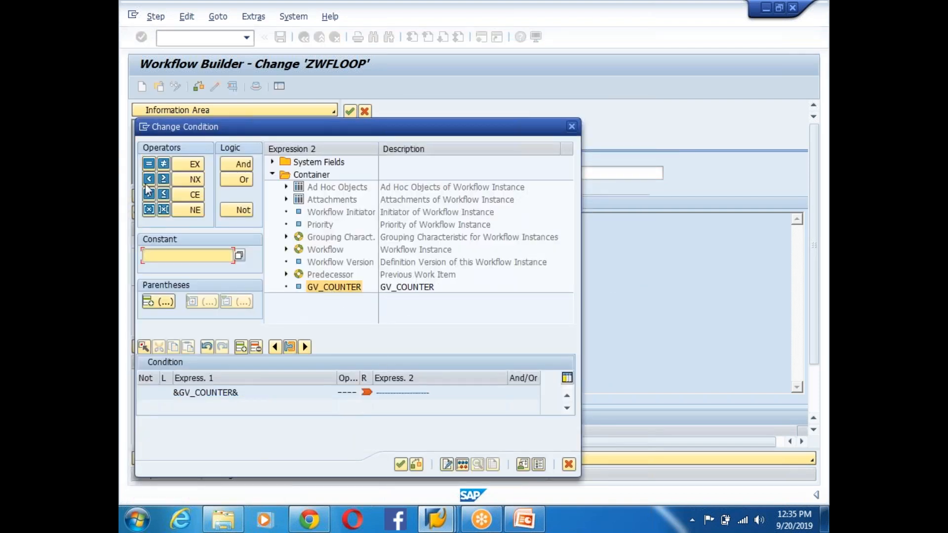
pyautogui.click(148, 163)
pyautogui.click(393, 390)
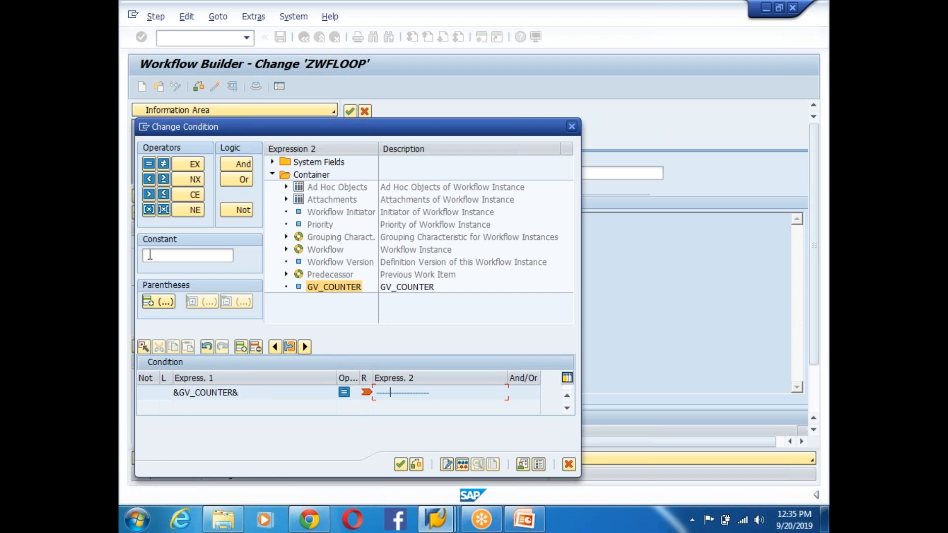
pyautogui.click(168, 256)
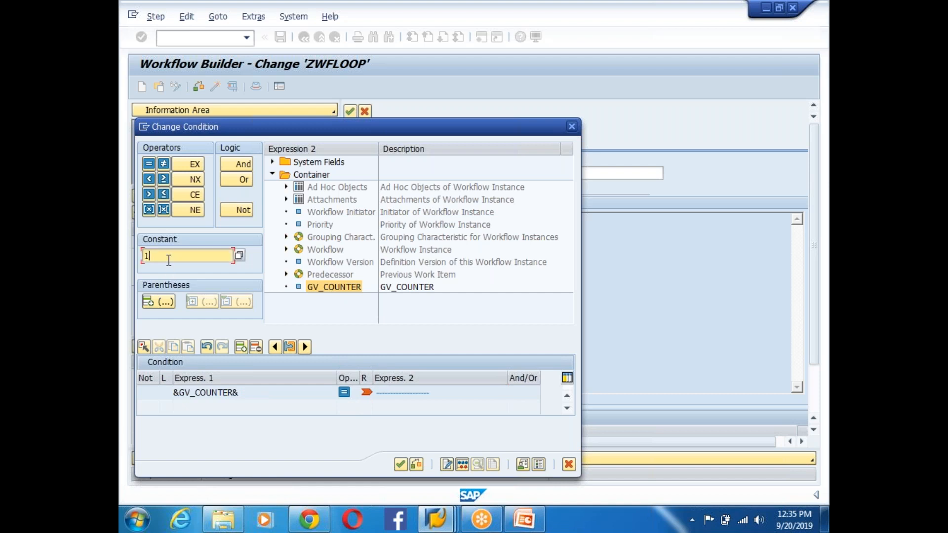
pyautogui.write('1')
pyautogui.press('Return')
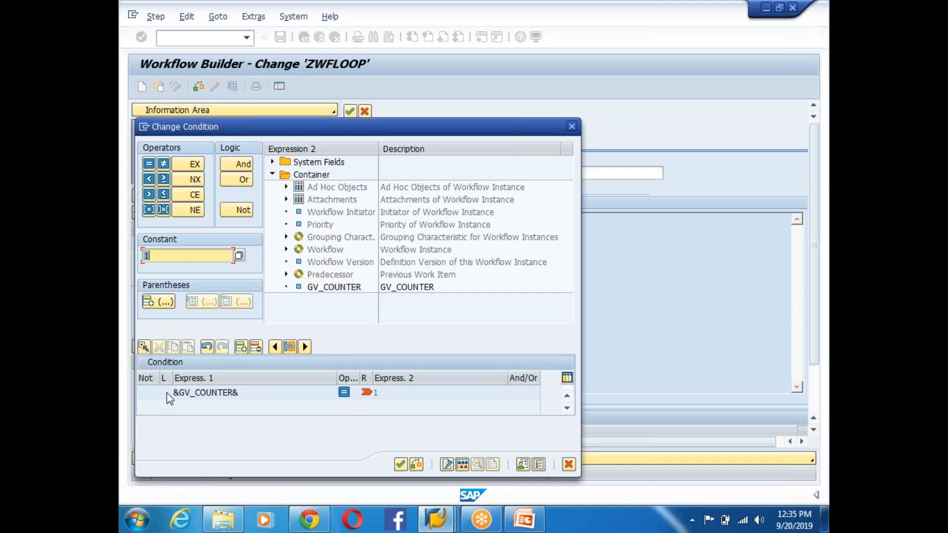
pyautogui.click(247, 392)
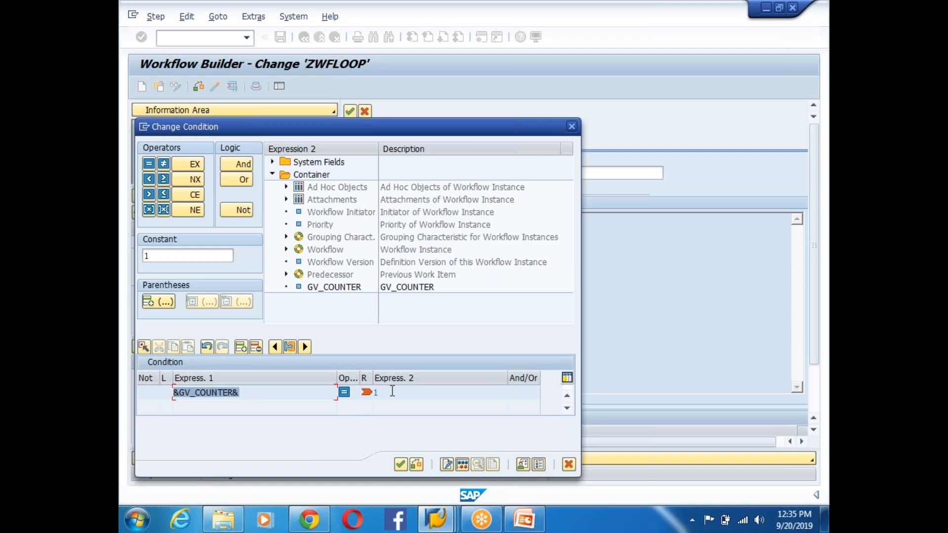
pyautogui.click(375, 392)
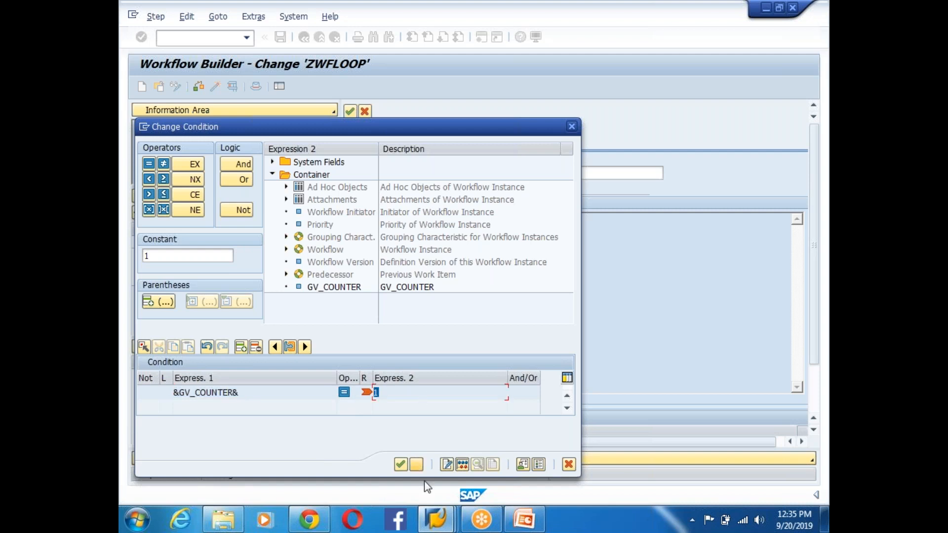
pyautogui.click(399, 464)
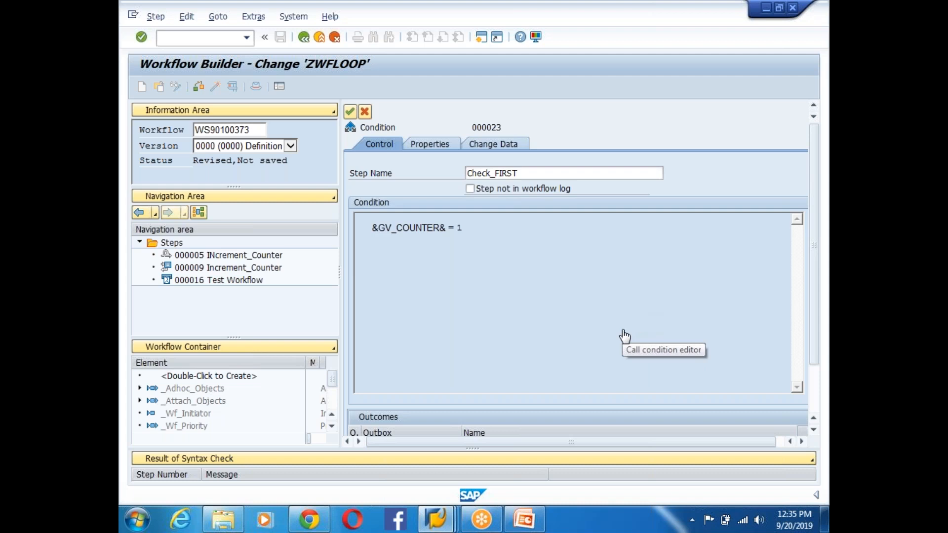
# - Name the outcomes 'Send when the GV_COUNTER = 1' and 'Others Donet Send', then transfer the step
pyautogui.scroll(-2, 625, 335)
pyautogui.click(492, 412)
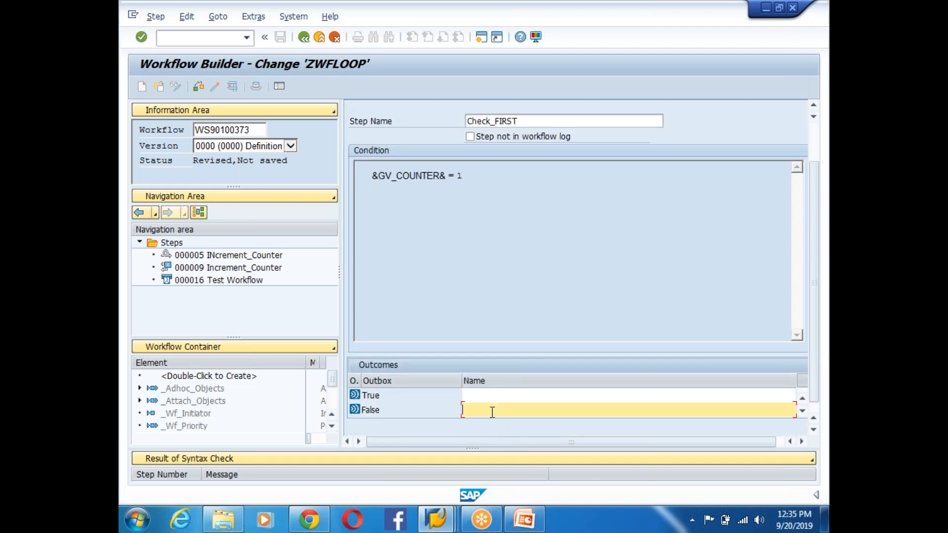
pyautogui.click(499, 397)
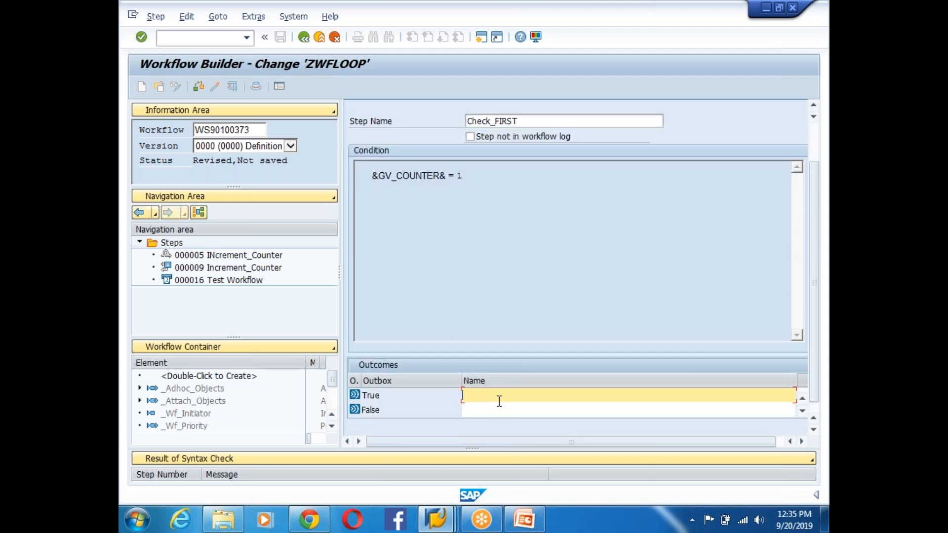
pyautogui.write('Send On')
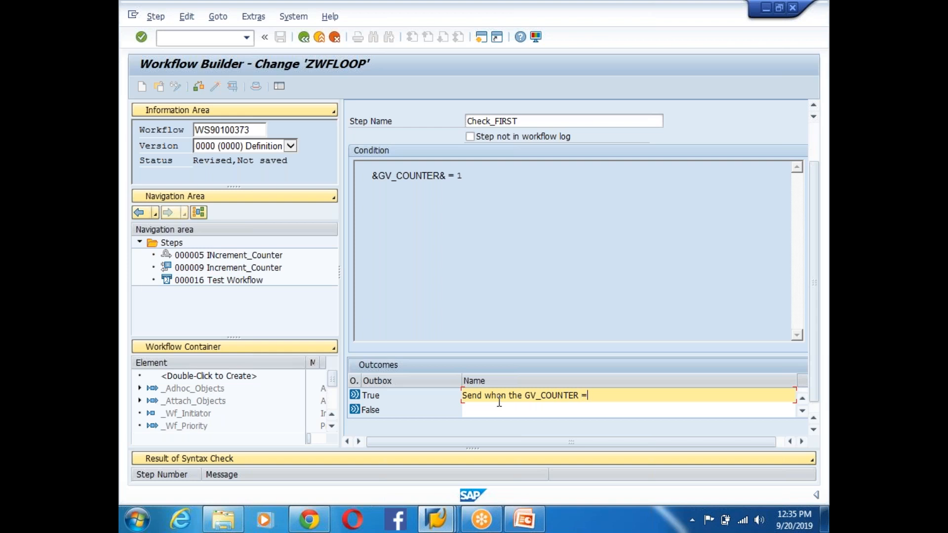
pyautogui.click(498, 410)
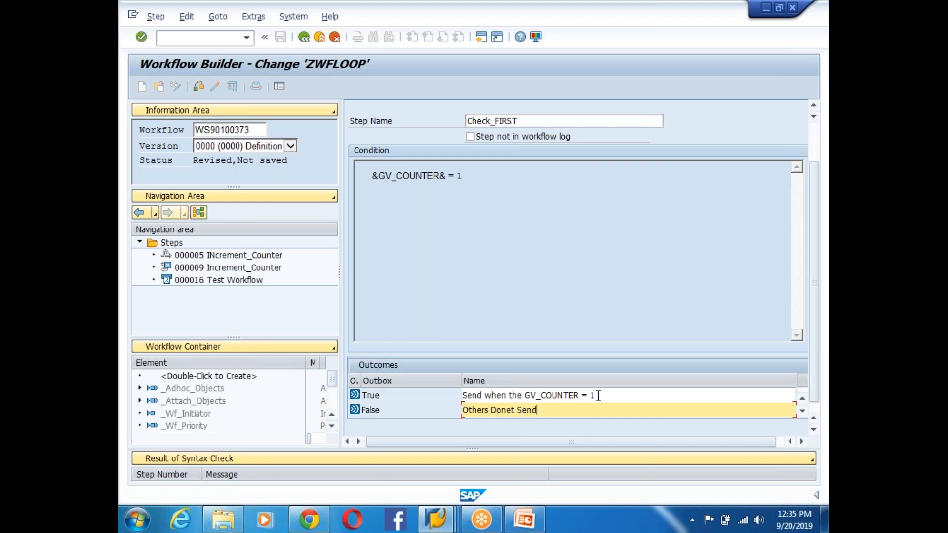
pyautogui.moveTo(611, 396); pyautogui.dragTo(434, 393)
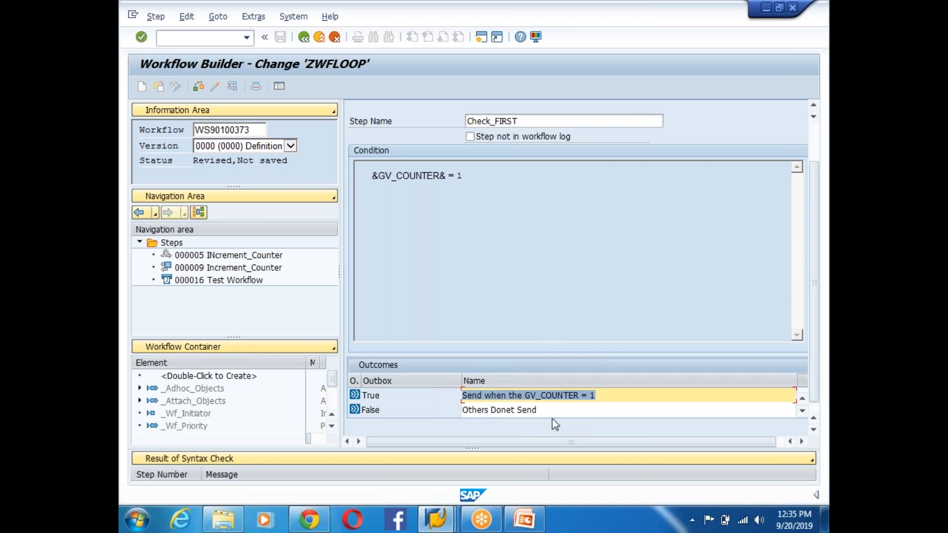
pyautogui.scroll(3, 813, 218)
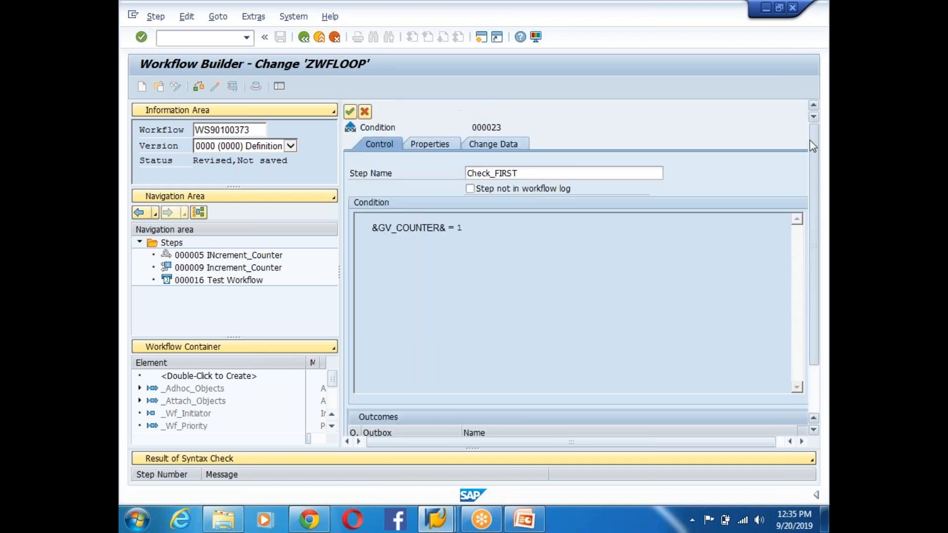
pyautogui.click(351, 112)
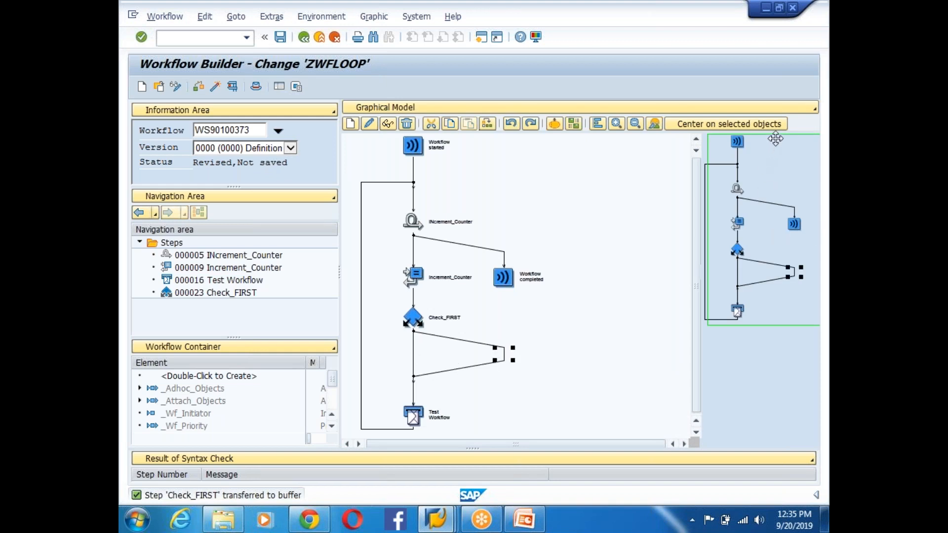
# - Cut the Test Workflow block out of the loop
pyautogui.moveTo(770, 143); pyautogui.dragTo(766, 263)
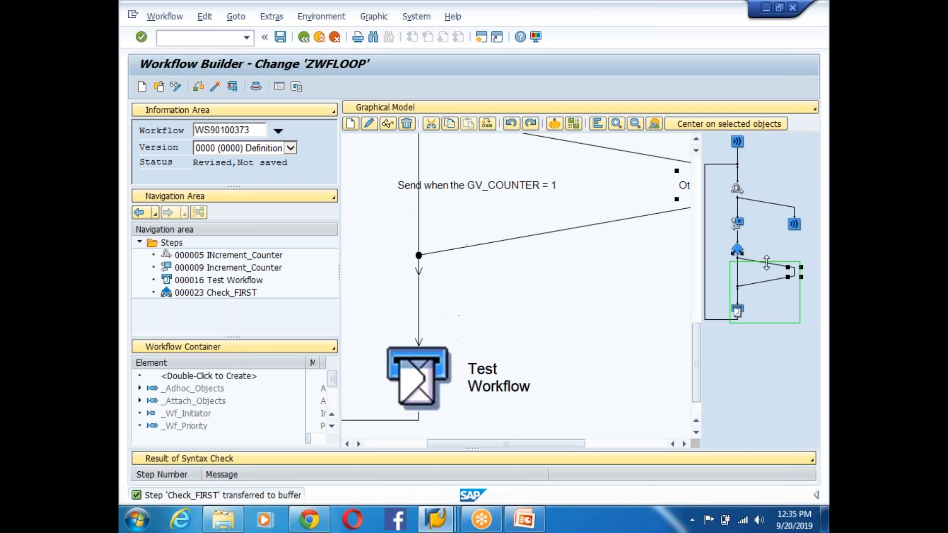
pyautogui.moveTo(767, 296); pyautogui.dragTo(761, 270)
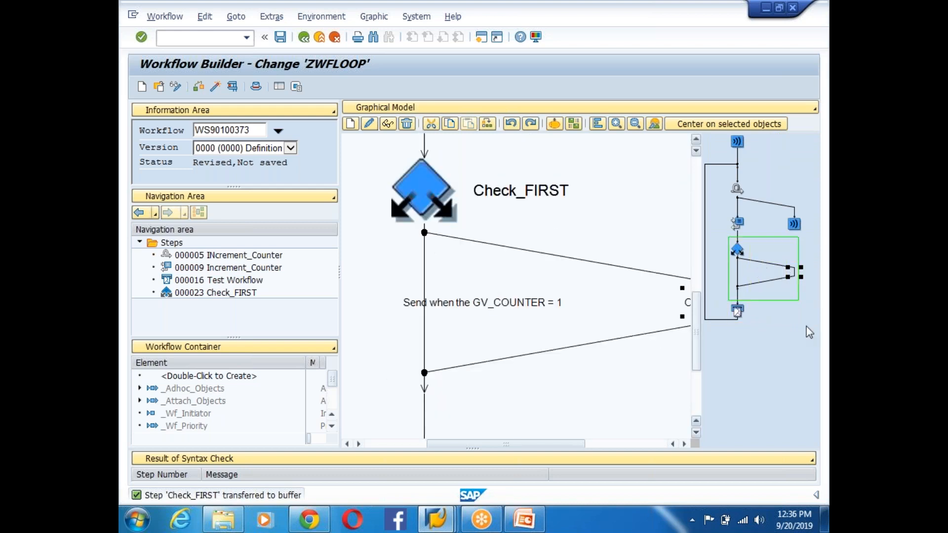
pyautogui.moveTo(767, 238); pyautogui.dragTo(765, 246)
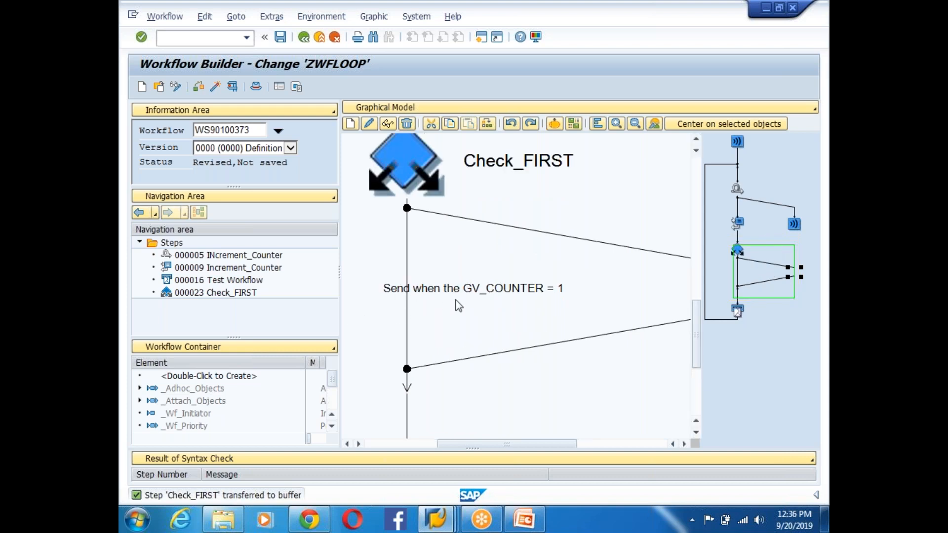
pyautogui.click(406, 290)
pyautogui.click(696, 435)
pyautogui.click(488, 412)
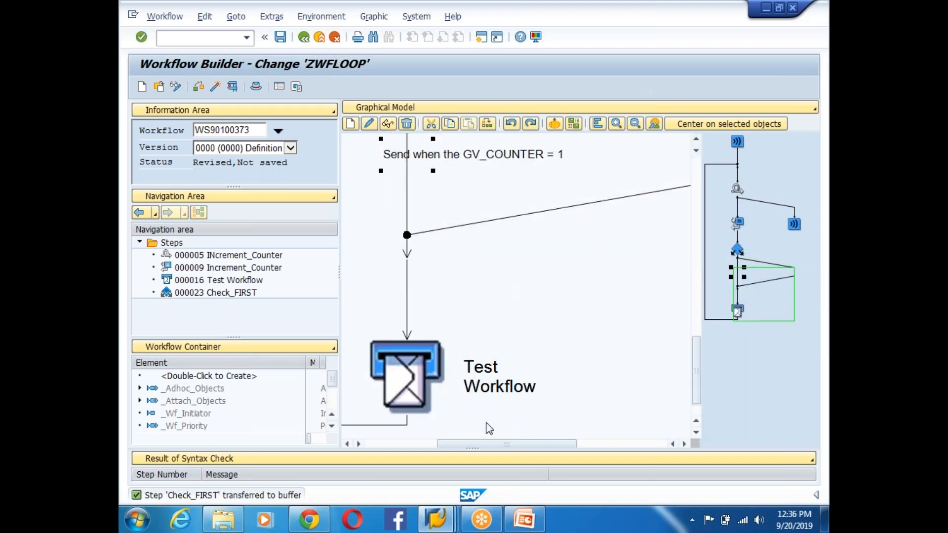
pyautogui.rightClick(411, 229)
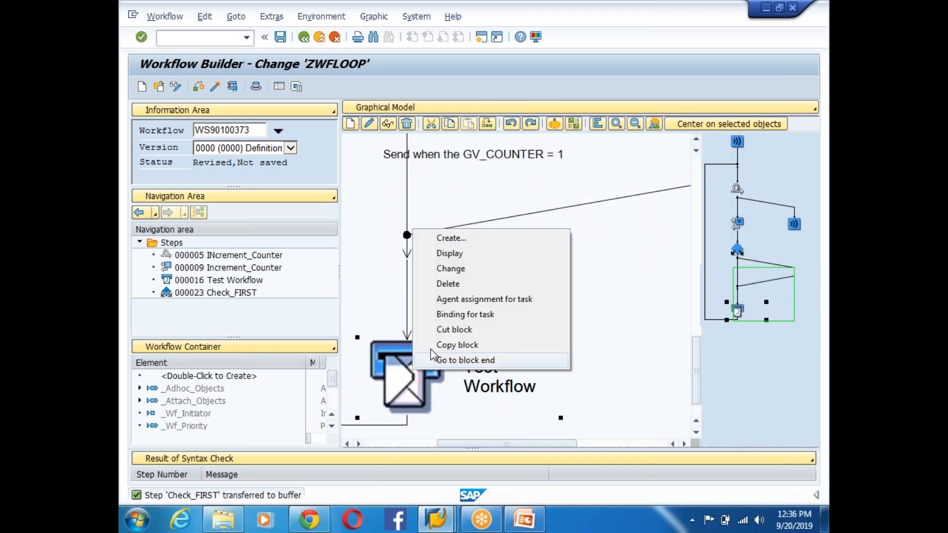
pyautogui.click(456, 330)
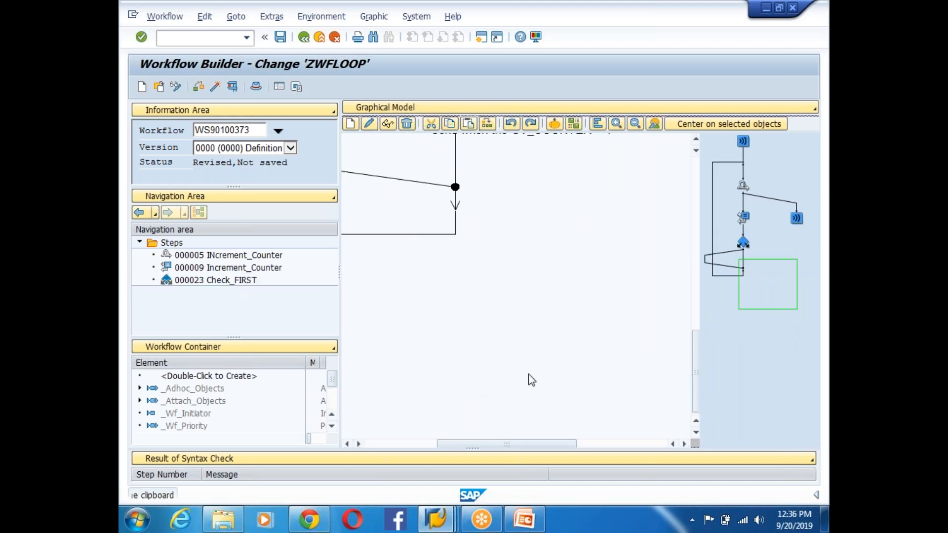
# - Paste the Test Workflow block into Check_FIRST's 'Send when the GV_COUNTER = 1' branch
pyautogui.moveTo(774, 281); pyautogui.dragTo(724, 260)
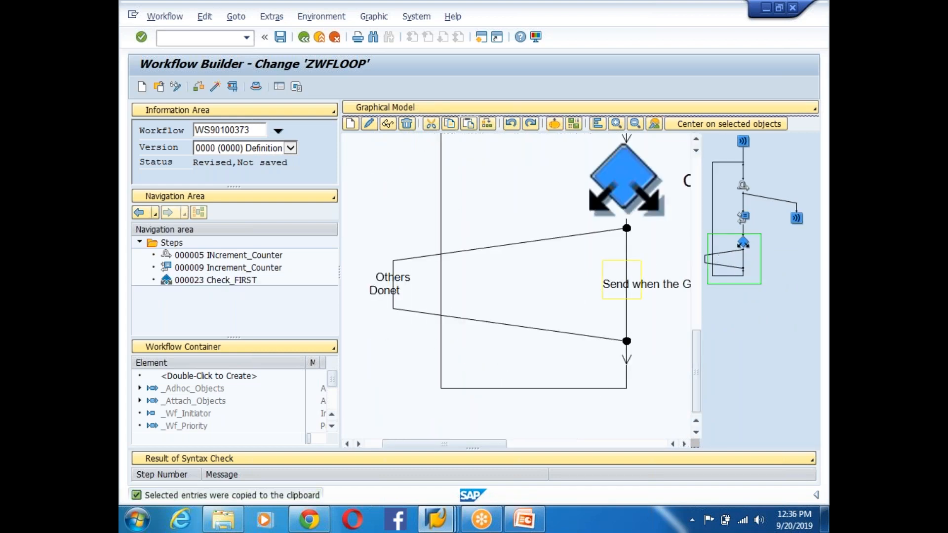
pyautogui.rightClick(626, 283)
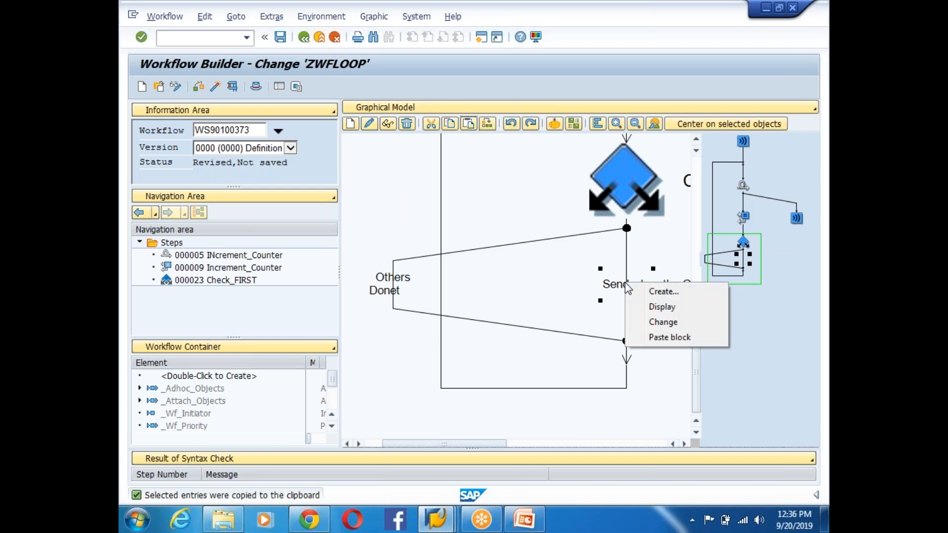
pyautogui.click(664, 338)
pyautogui.moveTo(532, 444); pyautogui.dragTo(664, 444)
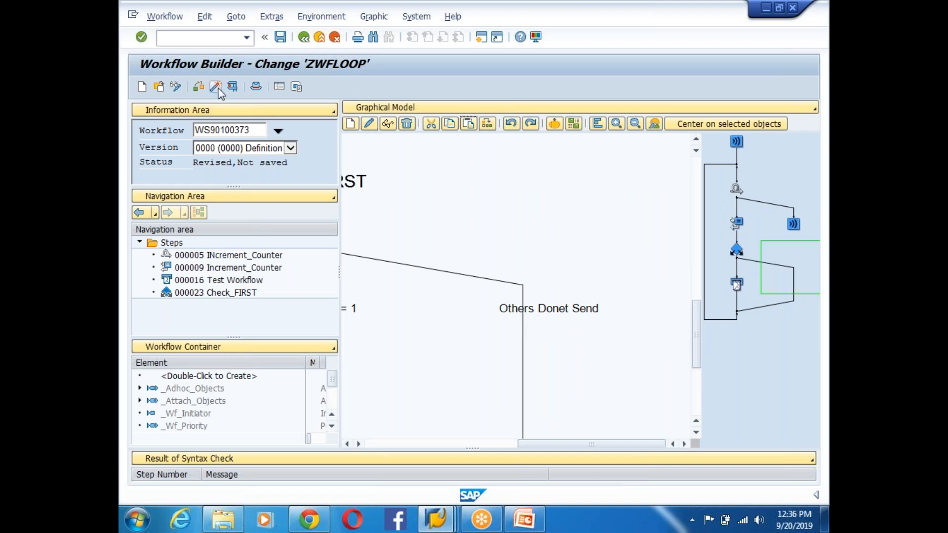
# - Save and activate workflow ZWFLOOP, then start a test run of it
pyautogui.click(216, 88)
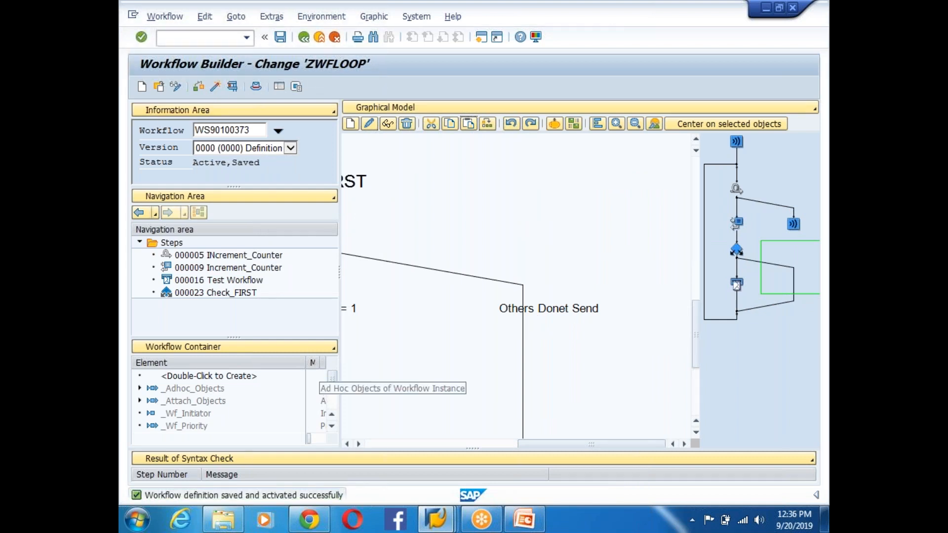
pyautogui.click(215, 88)
pyautogui.click(232, 87)
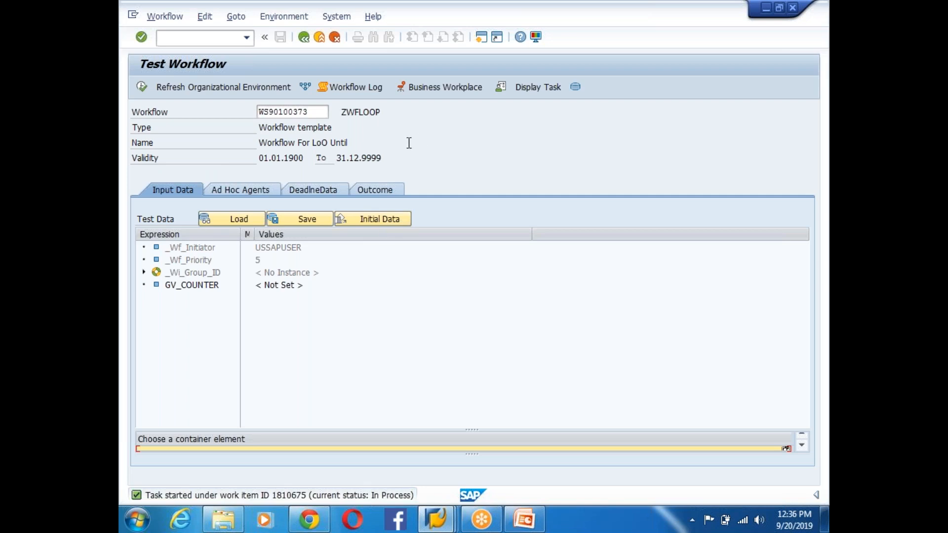
# - Check the test run's workflow log for the Check_FIRST result, then open a second SAP session
pyautogui.click(360, 87)
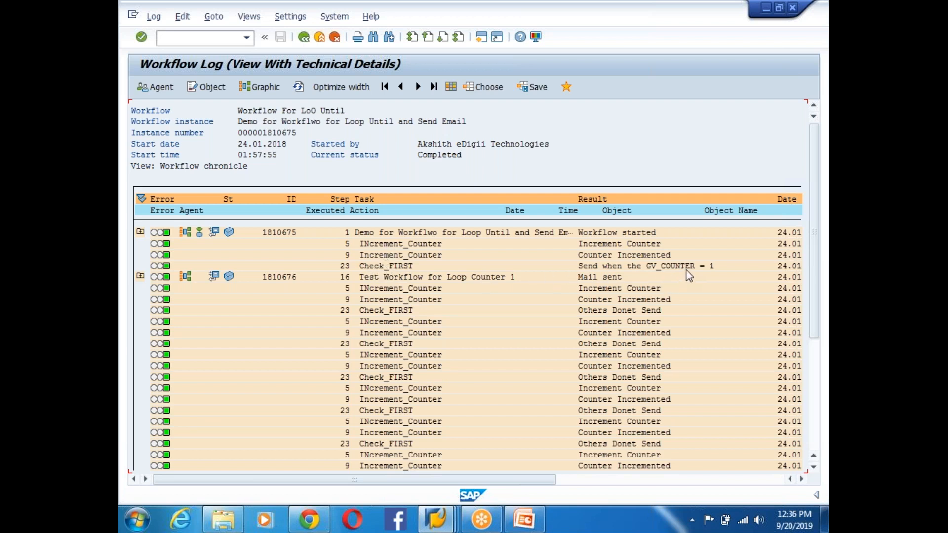
pyautogui.click(723, 266)
pyautogui.click(479, 40)
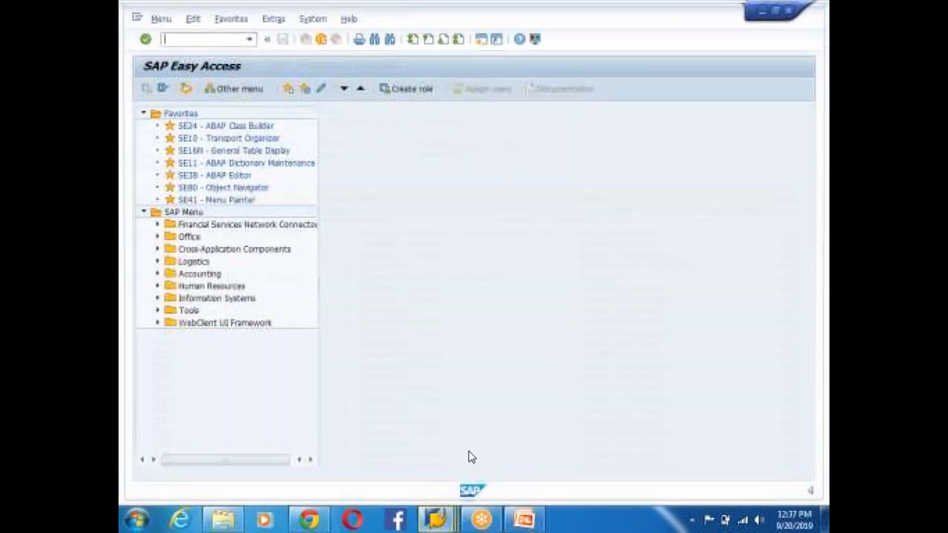
# - In SOST, select the sent 'Test Workflow for Loop Counter 1' mail, then return to PowerPoint
pyautogui.write('sost')
pyautogui.press('Return')
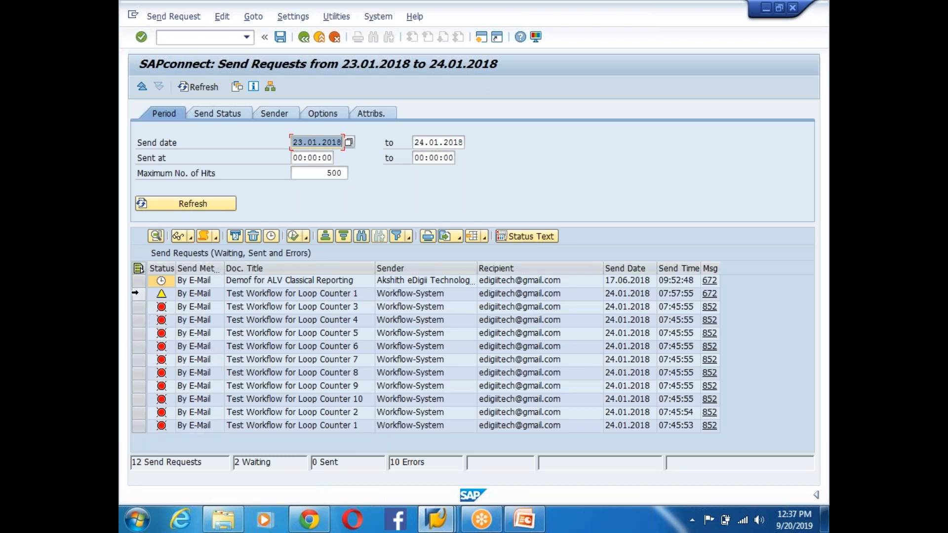
pyautogui.click(316, 292)
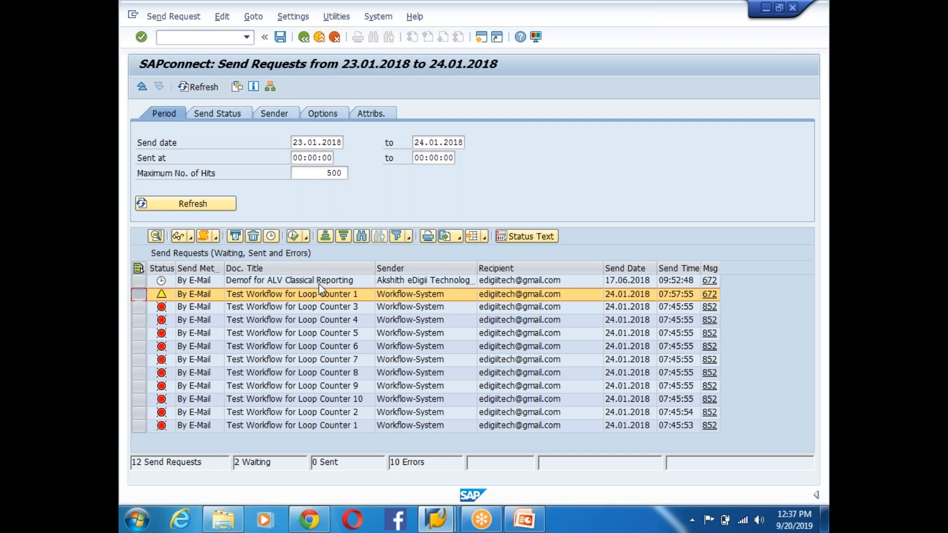
pyautogui.click(524, 518)
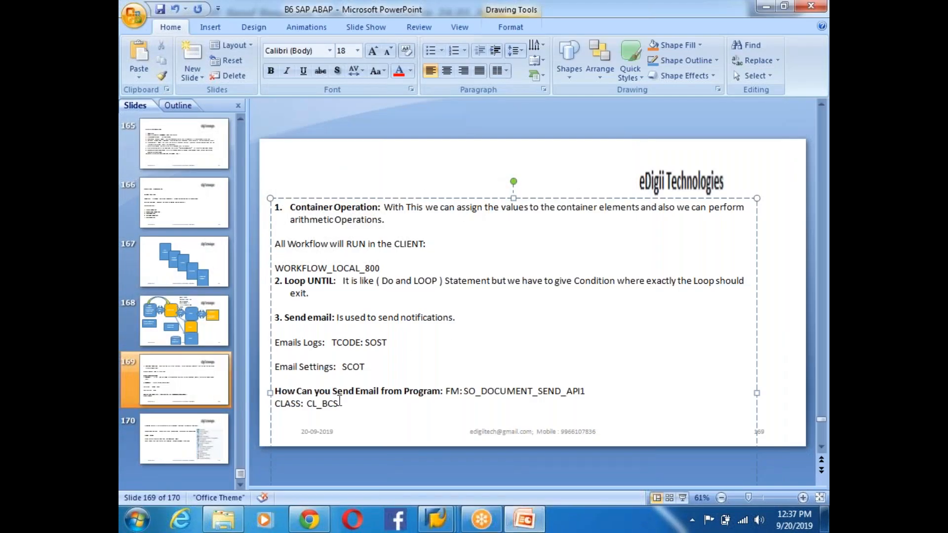
pyautogui.click(309, 219)
pyautogui.click(306, 318)
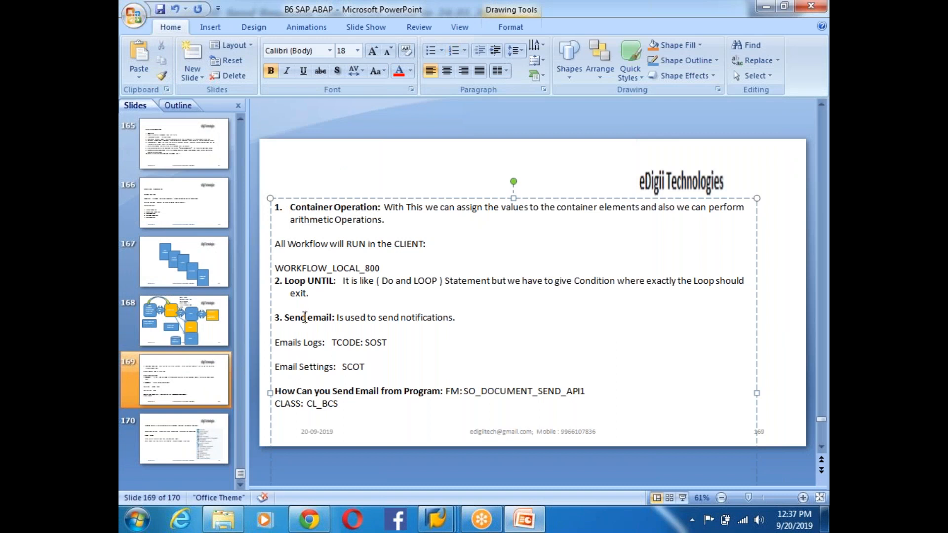
pyautogui.click(205, 25)
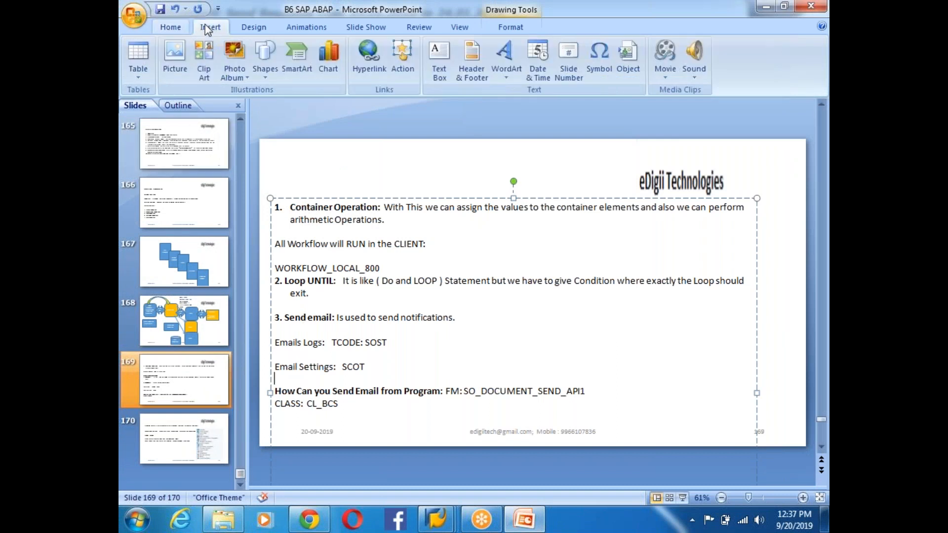
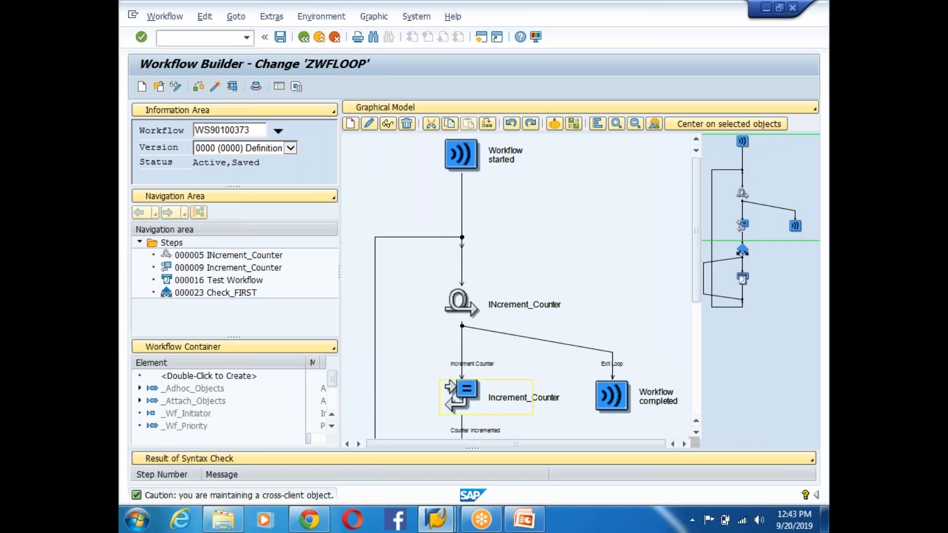
# - In the ZWFLOOP model, select Check_FIRST's Others outcome and open its context menu
pyautogui.scroll(-3, 696, 243)
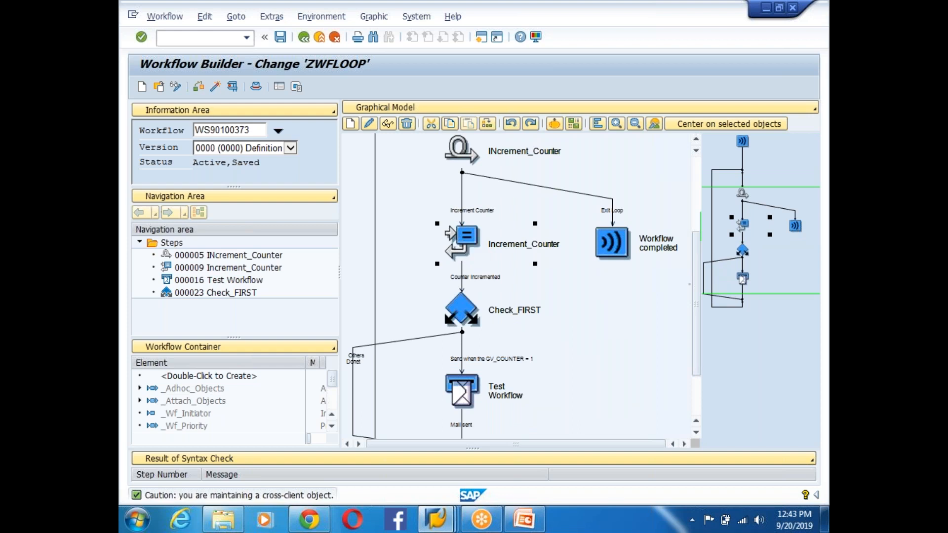
pyautogui.click(468, 316)
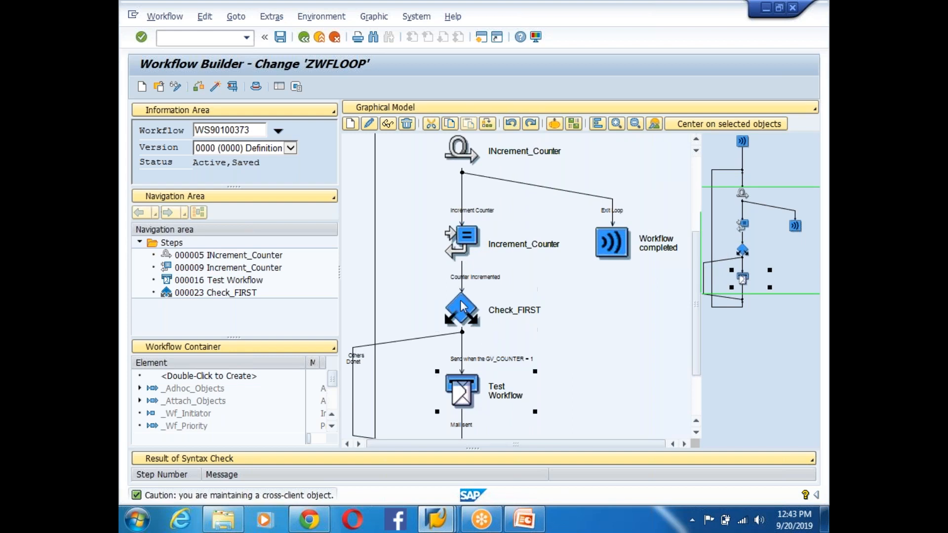
pyautogui.click(695, 433)
pyautogui.click(695, 433)
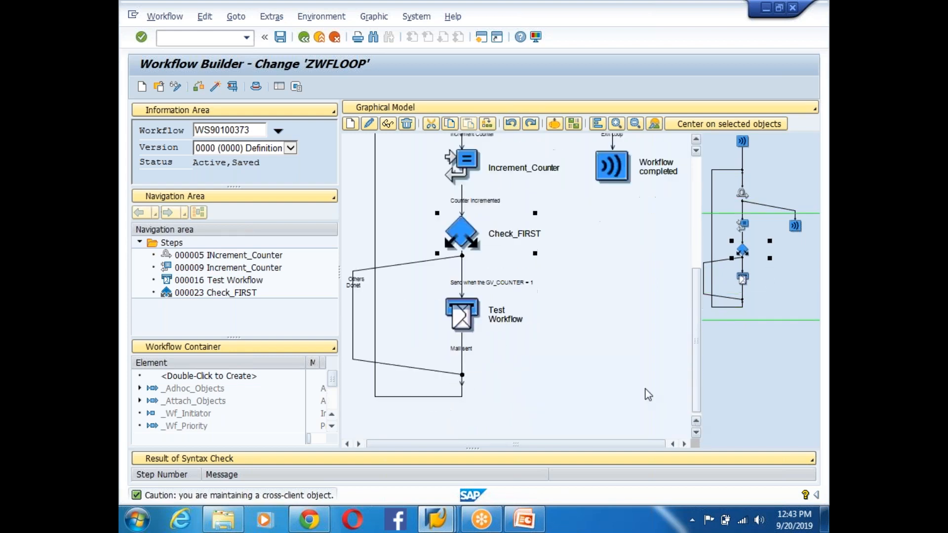
pyautogui.click(450, 316)
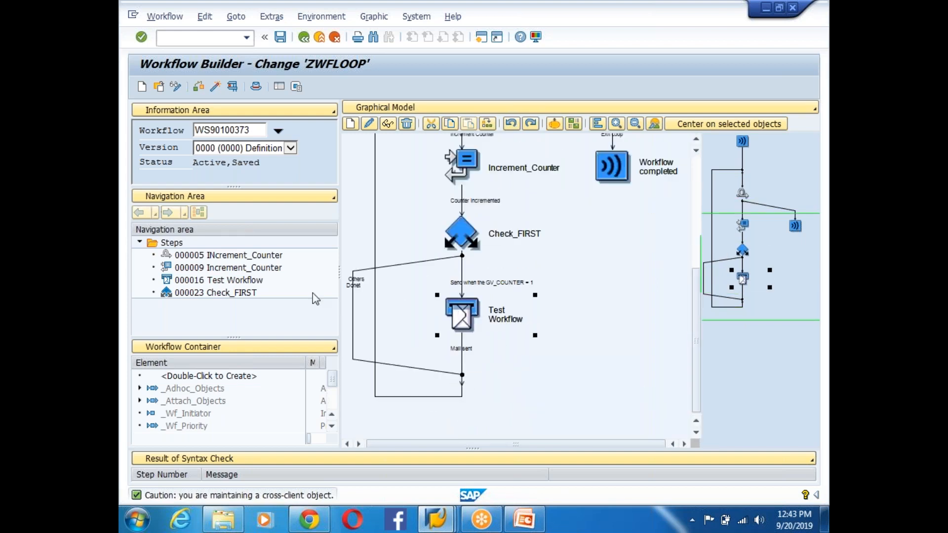
pyautogui.click(355, 295)
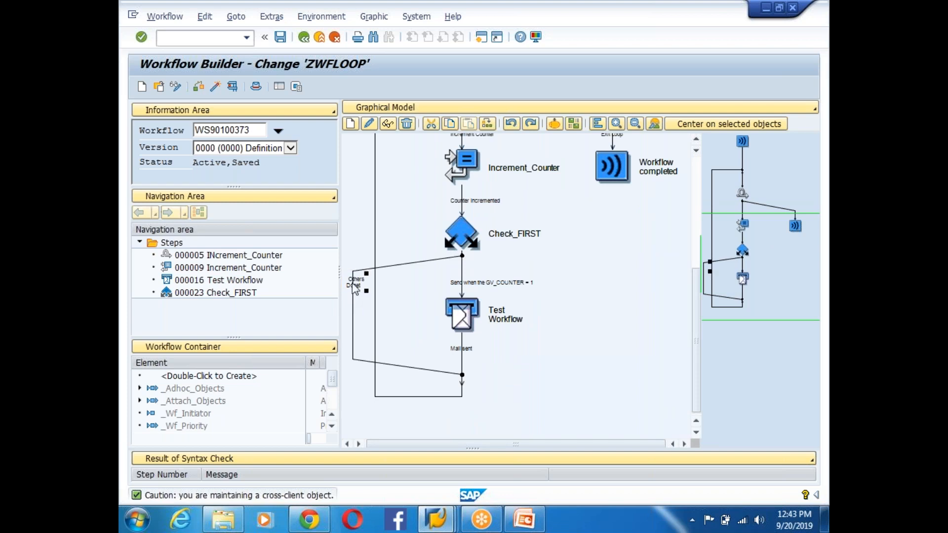
pyautogui.rightClick(353, 282)
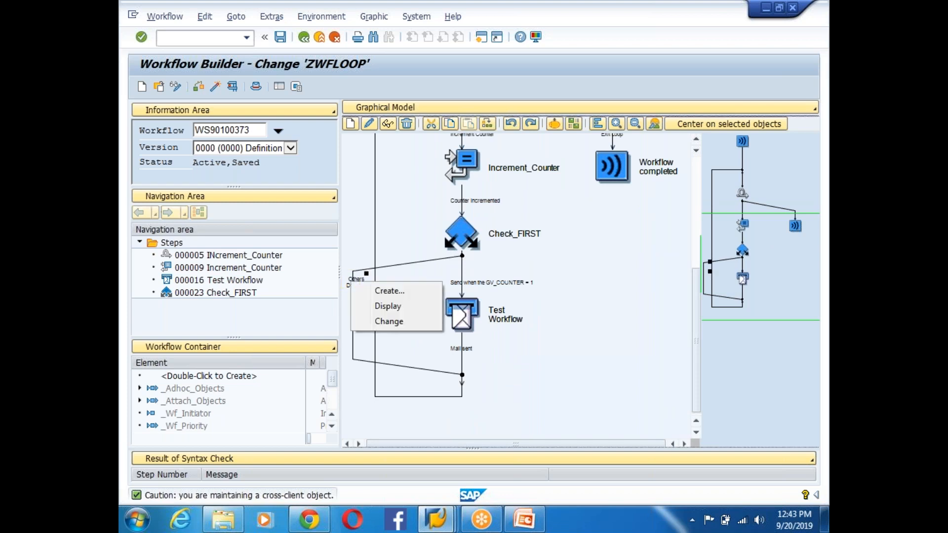
# - Create Process Control step CHECK_5THCOUNTER with outcome 'Check %th Loop Iteration' on Check_FIRST's other branch
pyautogui.click(389, 291)
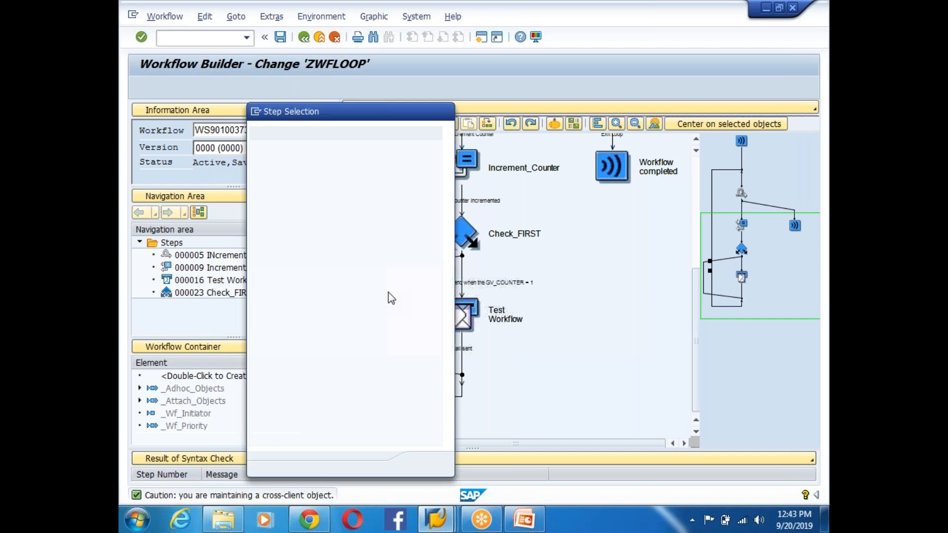
pyautogui.click(280, 285)
pyautogui.doubleClick(280, 285)
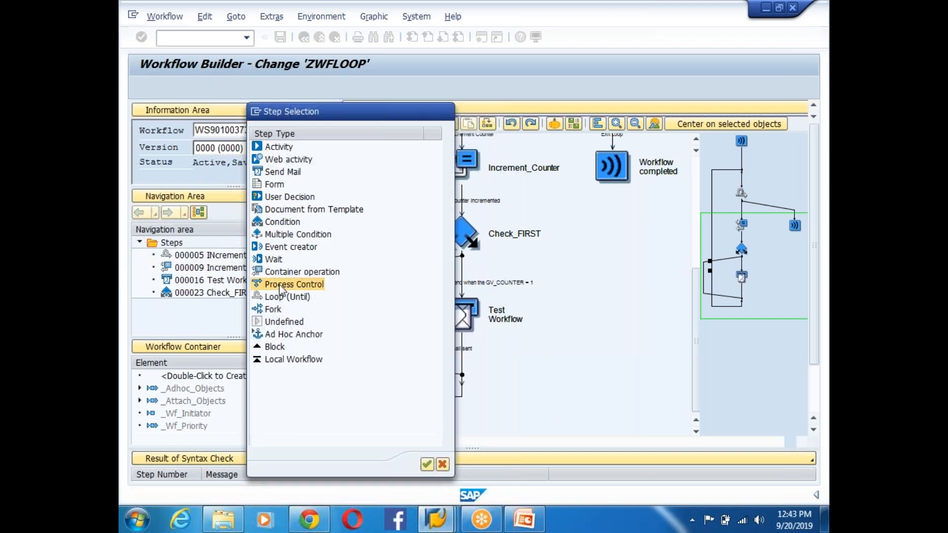
pyautogui.write('CHECK')
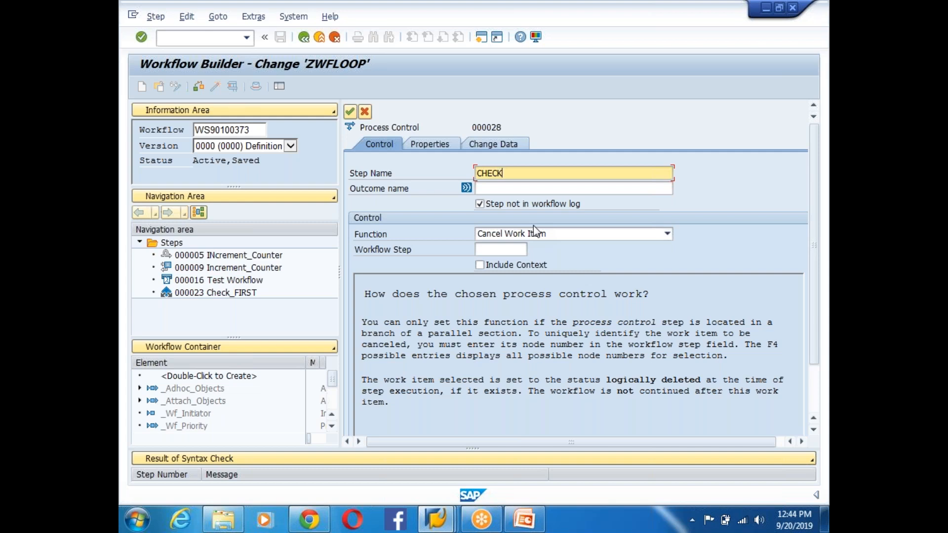
pyautogui.write('_%THCOUNTER')
pyautogui.click(517, 175)
pyautogui.press('BackSpace')
pyautogui.write('5')
pyautogui.click(509, 189)
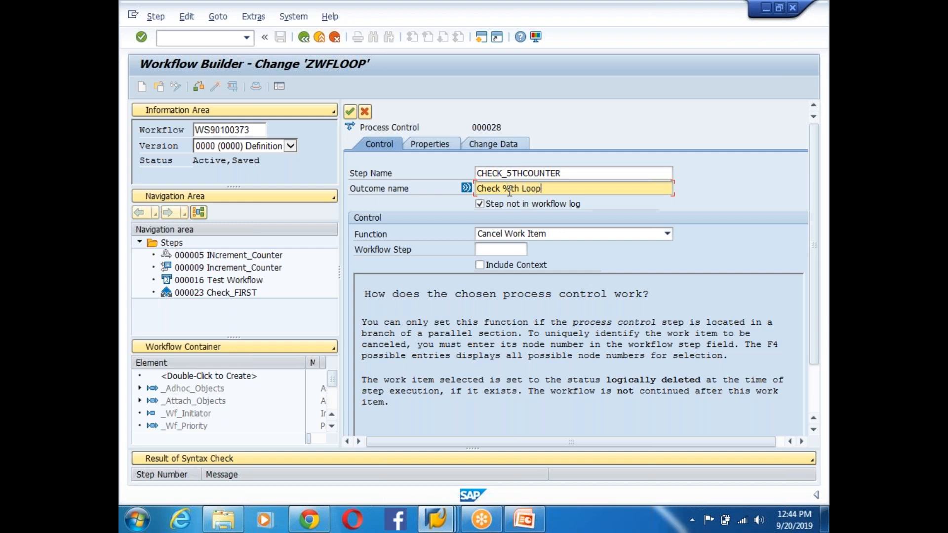
pyautogui.write('tion')
# - Set the step's function to Complete Workflow, confirm it, and activate the workflow
pyautogui.click(535, 236)
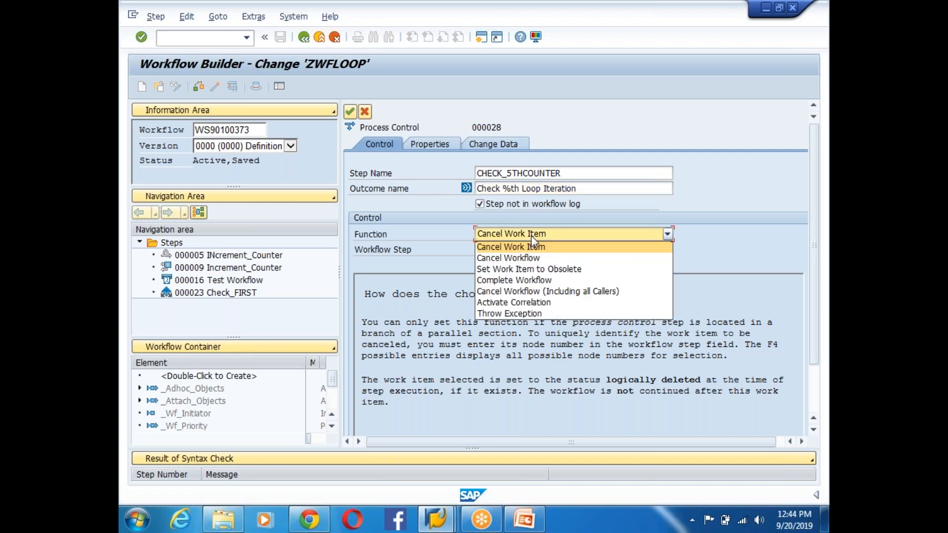
pyautogui.click(556, 280)
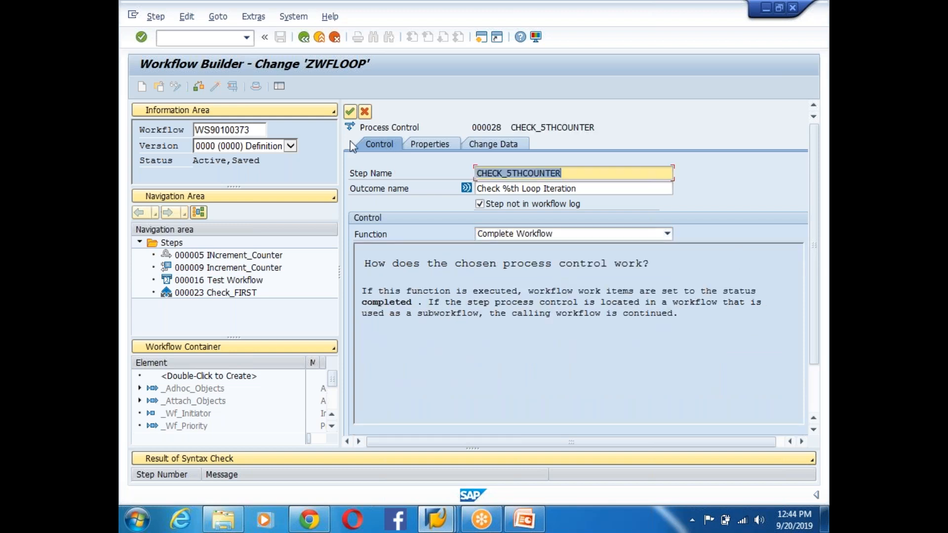
pyautogui.click(350, 112)
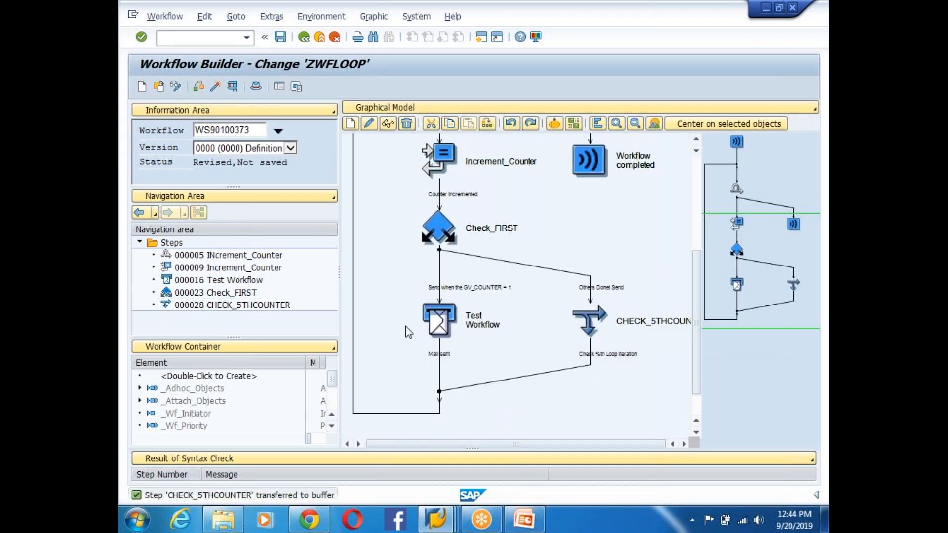
pyautogui.click(214, 87)
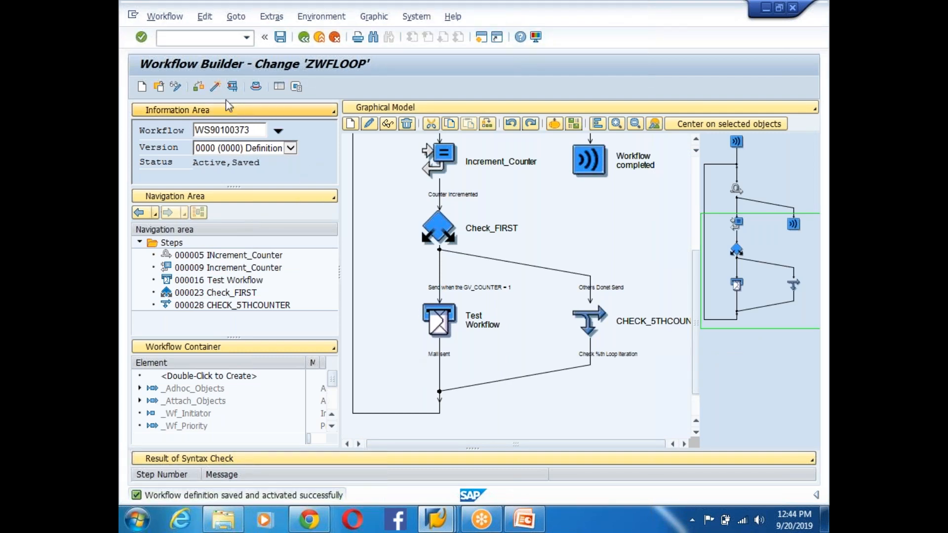
# - Reactivate ZWFLOOP and execute a test instance
pyautogui.click(215, 87)
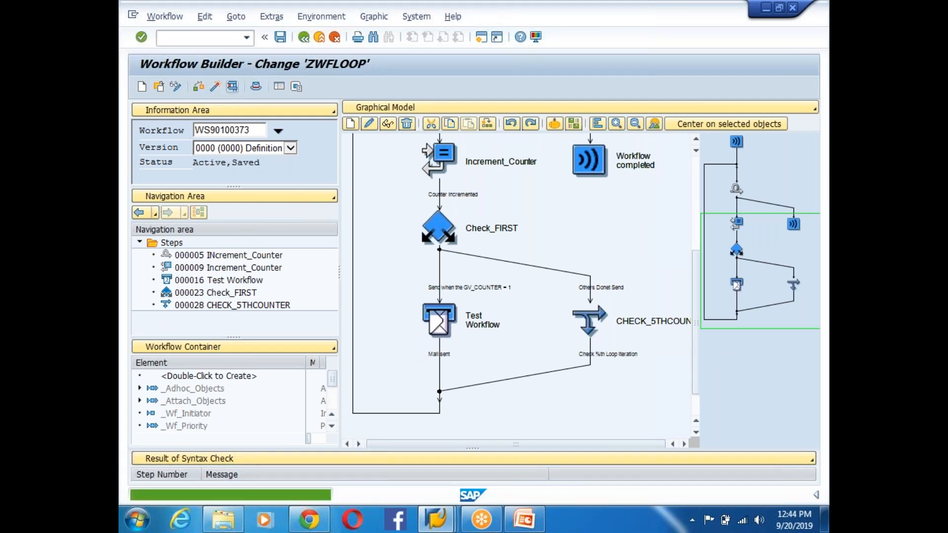
pyautogui.click(232, 86)
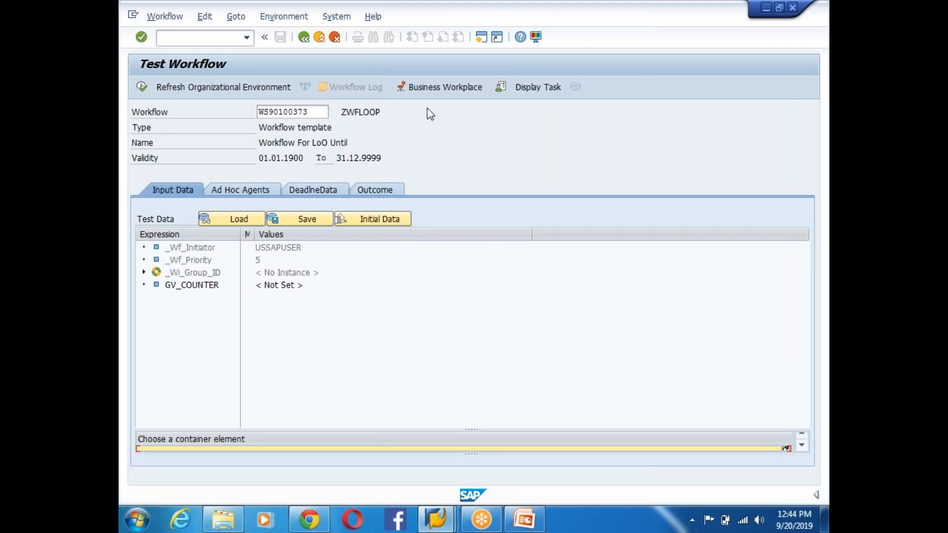
pyautogui.click(141, 87)
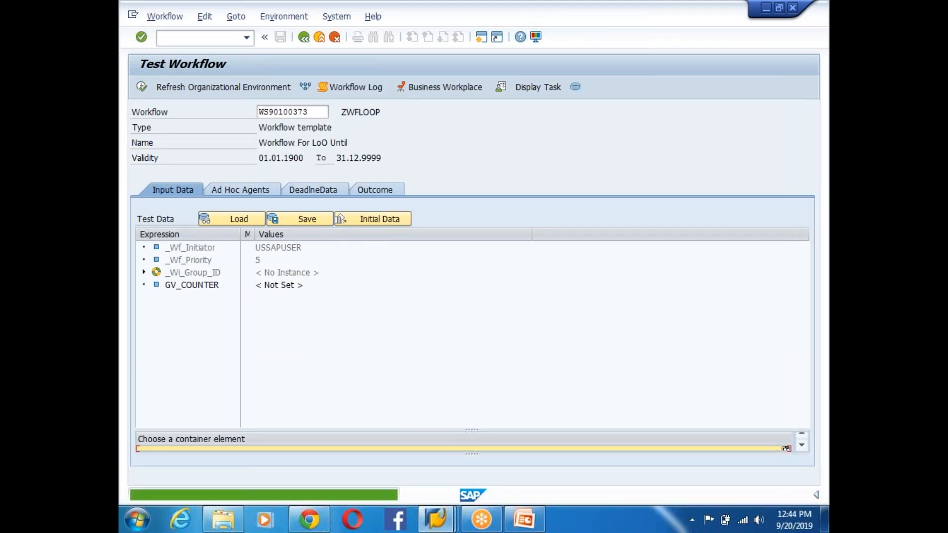
# - Review the completed run's log ending at CHECK_5THCOUNTER, then go back to the Workflow Builder
pyautogui.click(358, 88)
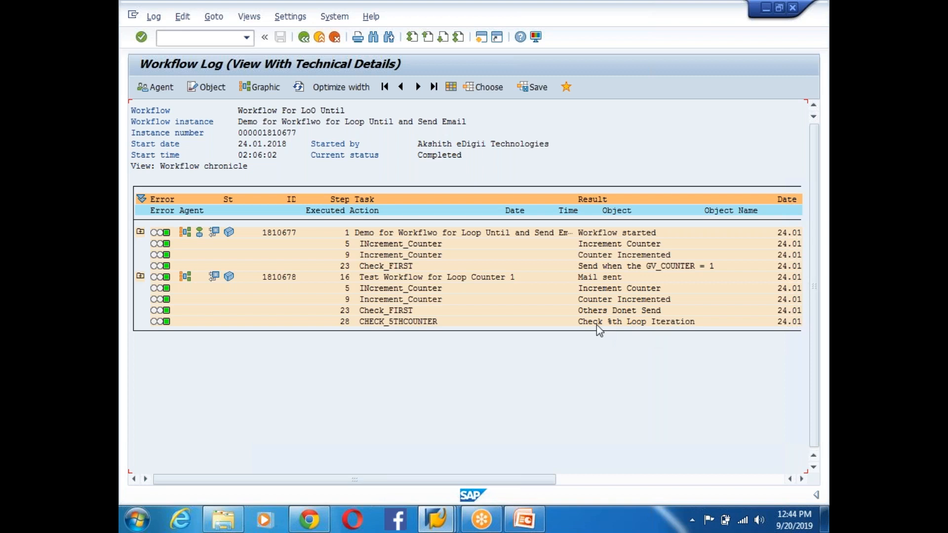
pyautogui.click(304, 37)
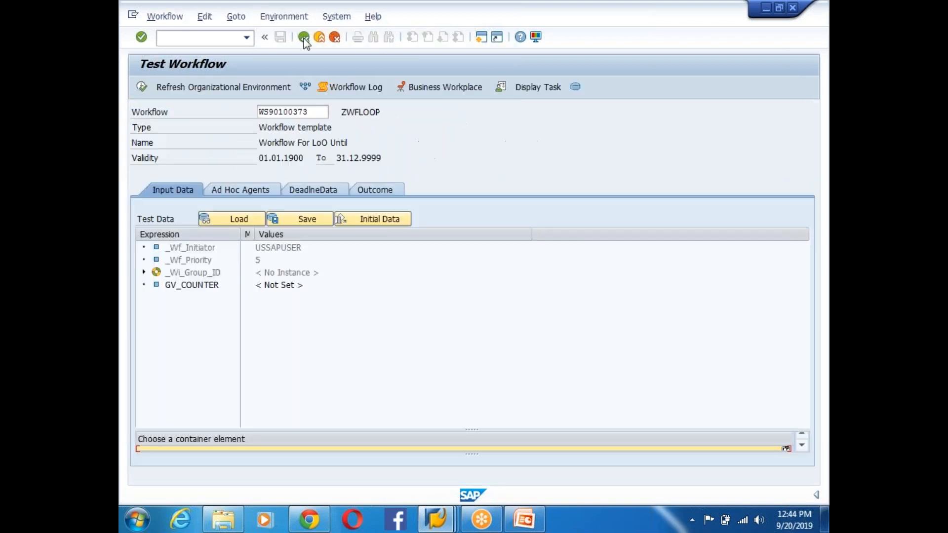
pyautogui.click(304, 37)
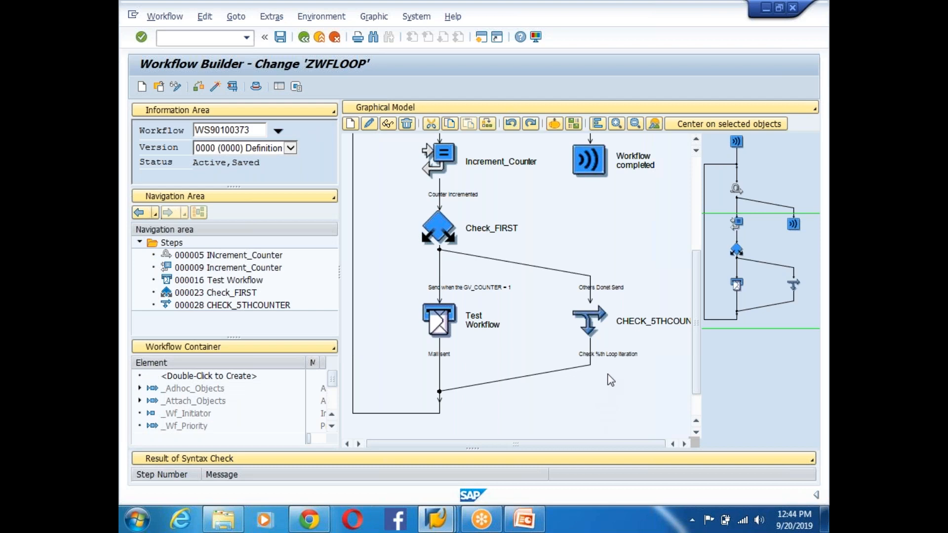
# - Review CHECK_5THCOUNTER's details, then open the context menu of the Others Donet Send connection above it
pyautogui.doubleClick(595, 321)
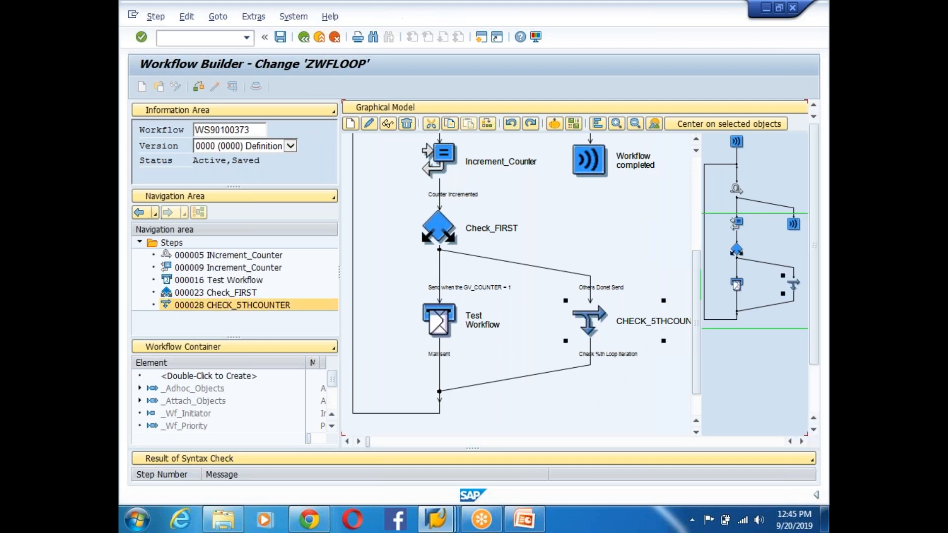
pyautogui.click(350, 112)
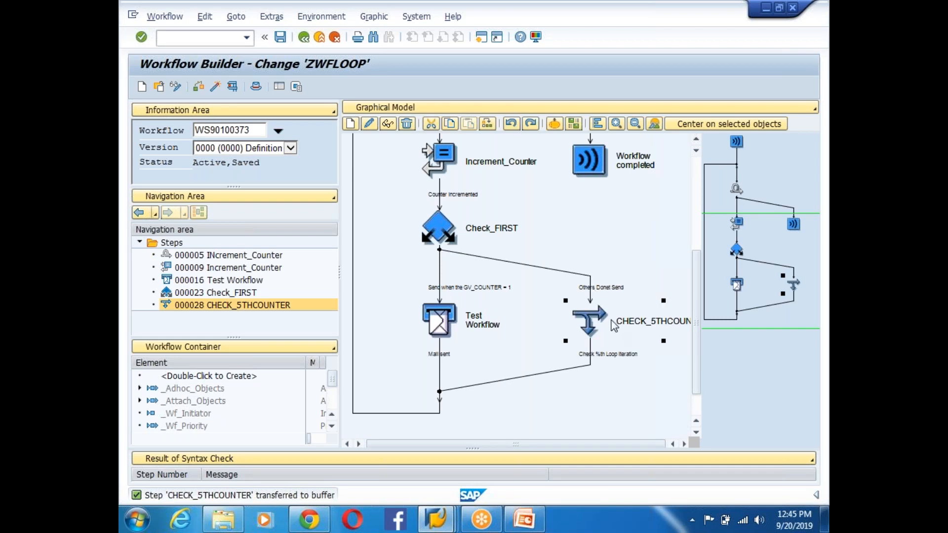
pyautogui.click(437, 230)
pyautogui.click(435, 320)
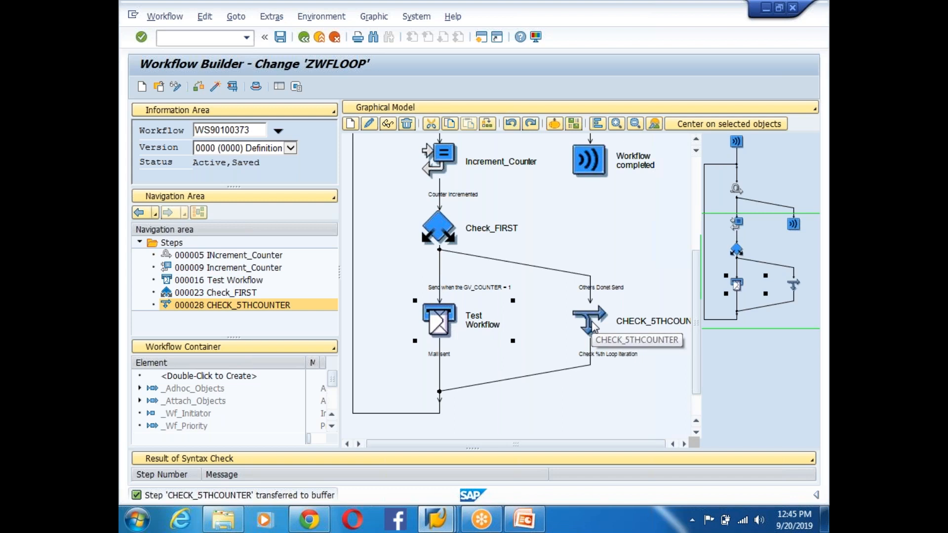
pyautogui.moveTo(593, 323); pyautogui.dragTo(590, 286)
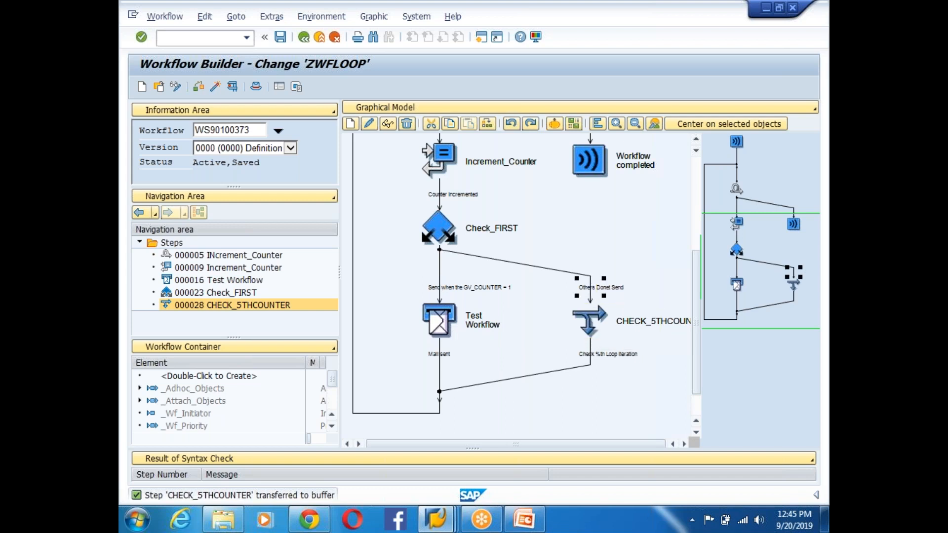
pyautogui.rightClick(594, 291)
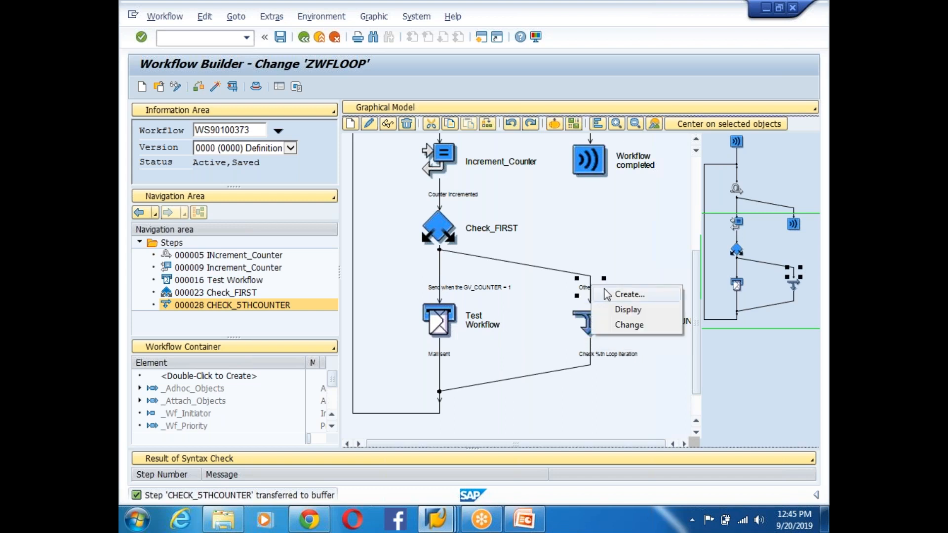
# - Insert Condition step CHECK_COUNTER with condition GV_COUNTER = 5 on that connection
pyautogui.click(614, 290)
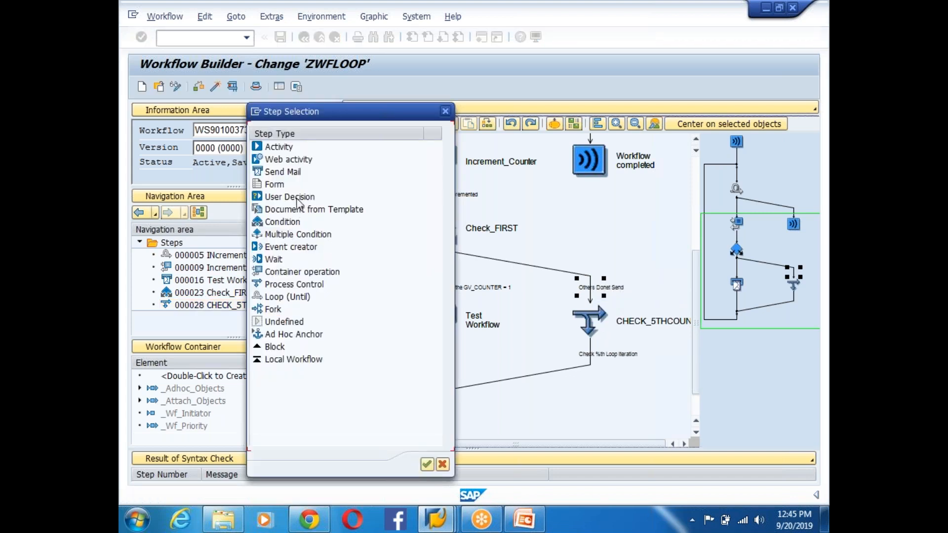
pyautogui.doubleClick(277, 222)
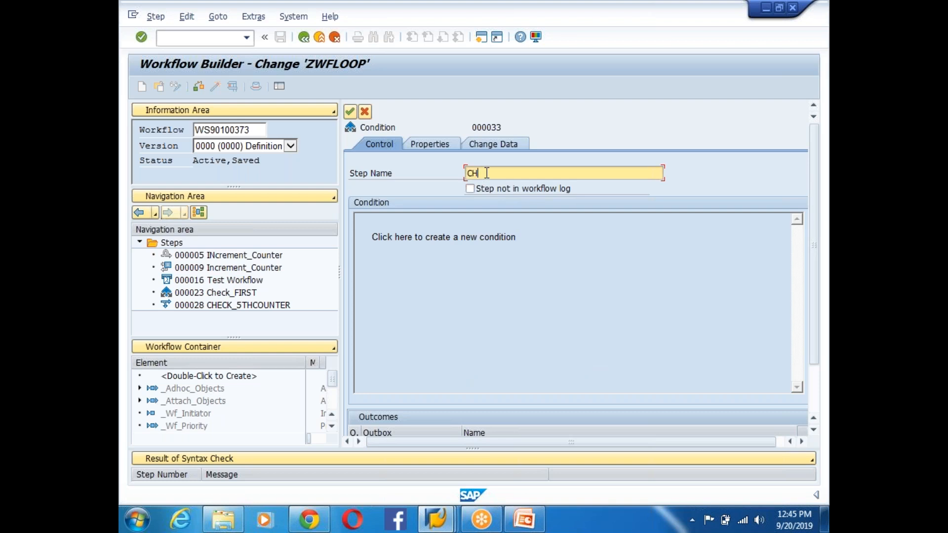
pyautogui.write('CHECK_COUNTER')
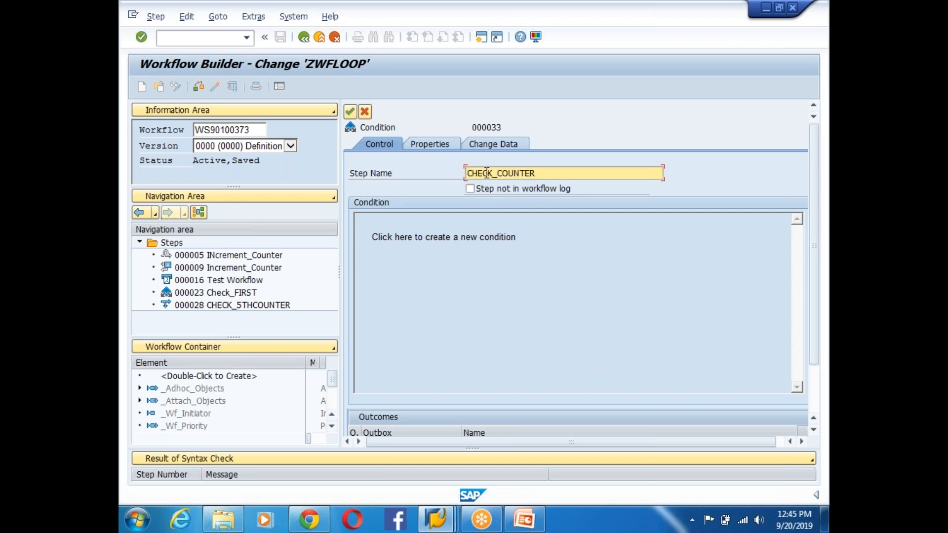
pyautogui.click(450, 238)
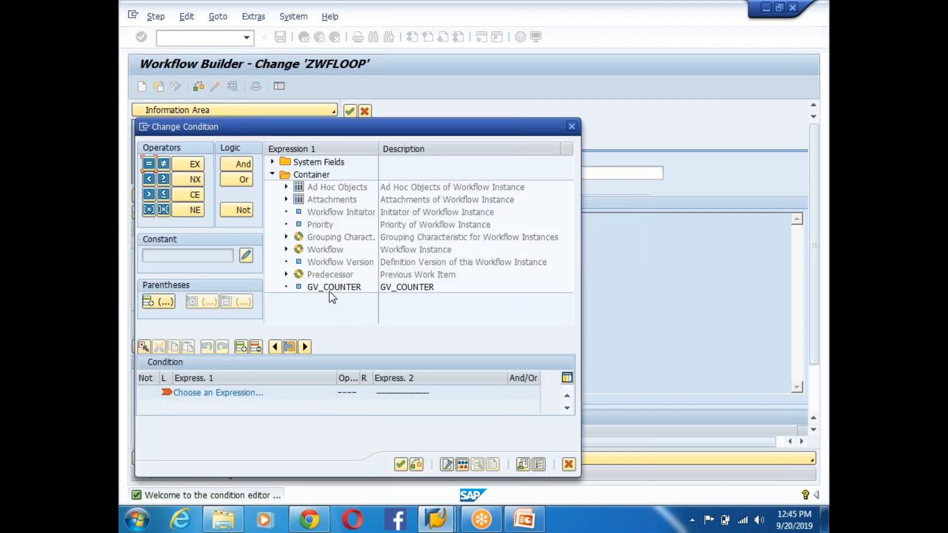
pyautogui.doubleClick(334, 288)
pyautogui.click(149, 165)
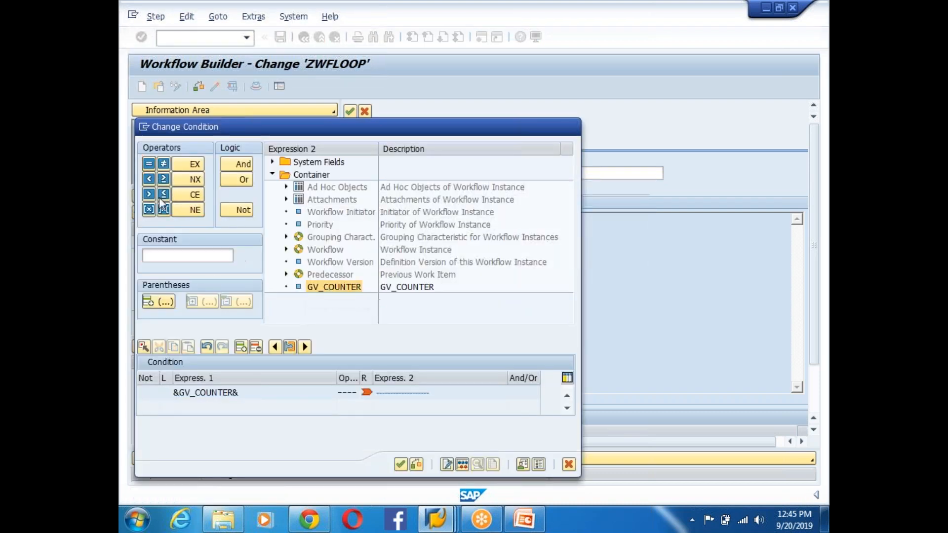
pyautogui.click(169, 253)
pyautogui.write('5')
pyautogui.press('Return')
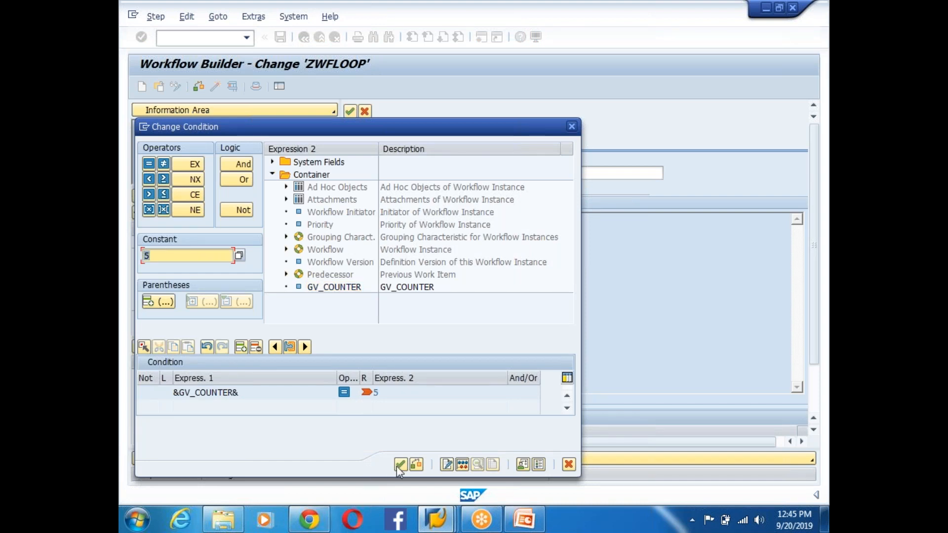
pyautogui.click(400, 466)
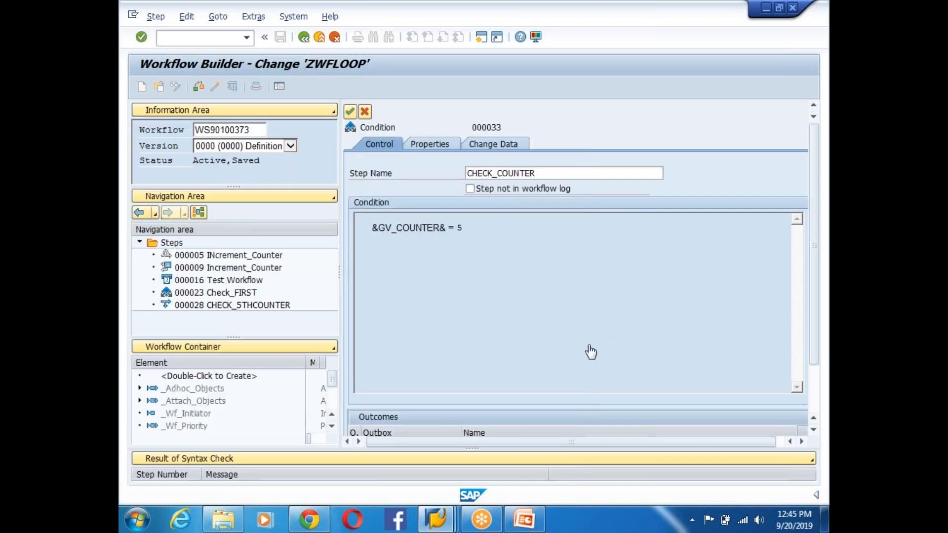
# - Name the outcomes 'Condition reached to %th Counter' and 'Other Conditions' and confirm the step
pyautogui.scroll(-2, 591, 351)
pyautogui.click(494, 388)
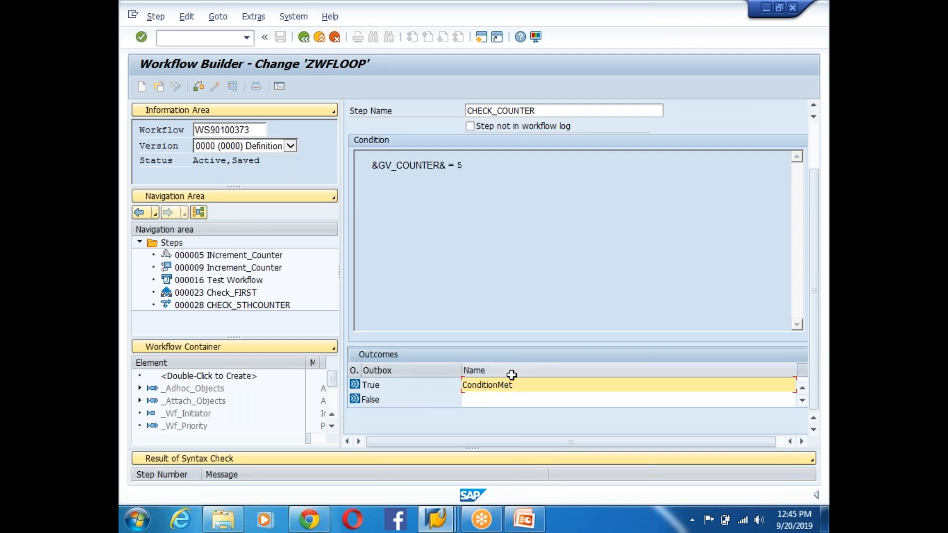
pyautogui.click(497, 385)
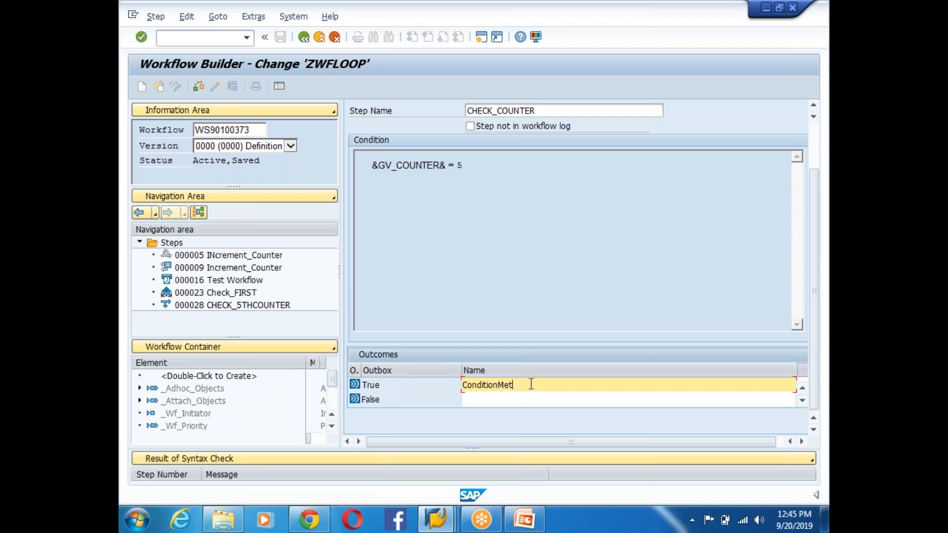
pyautogui.write('reached to %th Counter')
pyautogui.click(509, 398)
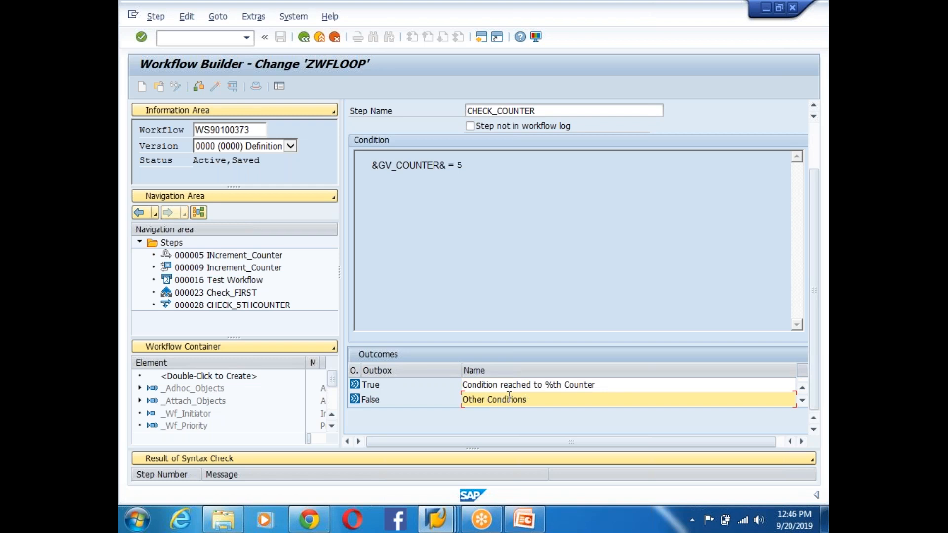
pyautogui.press('Return')
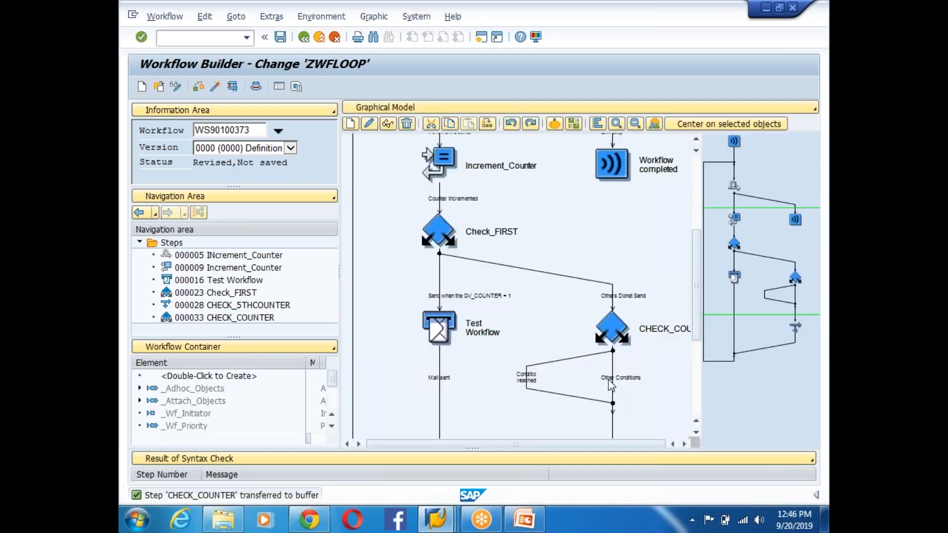
# - Cut the CHECK_5THCOUNTER block from its current position
pyautogui.click(526, 378)
pyautogui.click(695, 433)
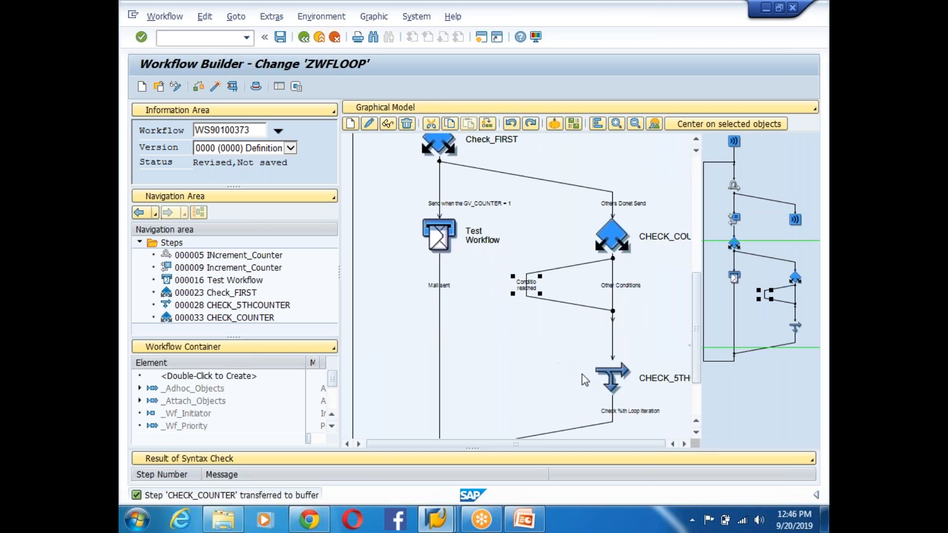
pyautogui.rightClick(612, 376)
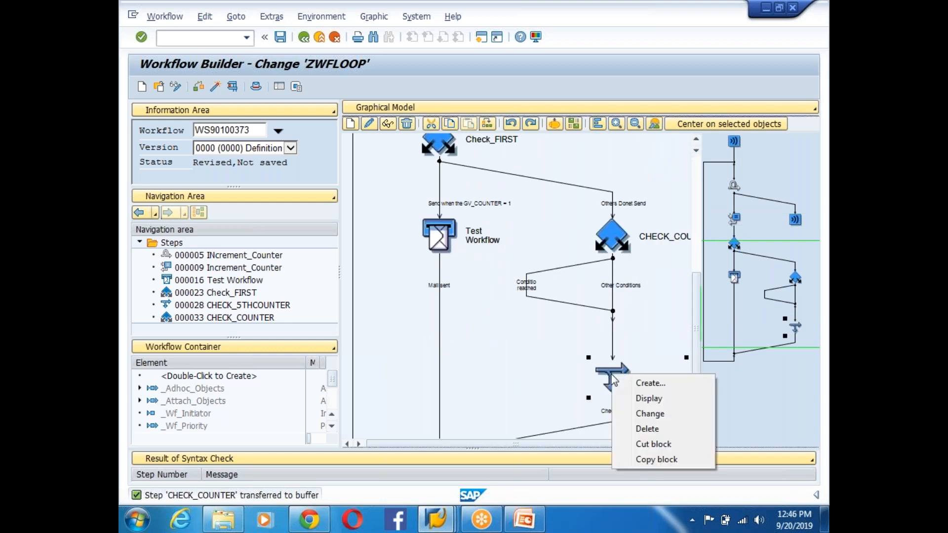
pyautogui.click(650, 444)
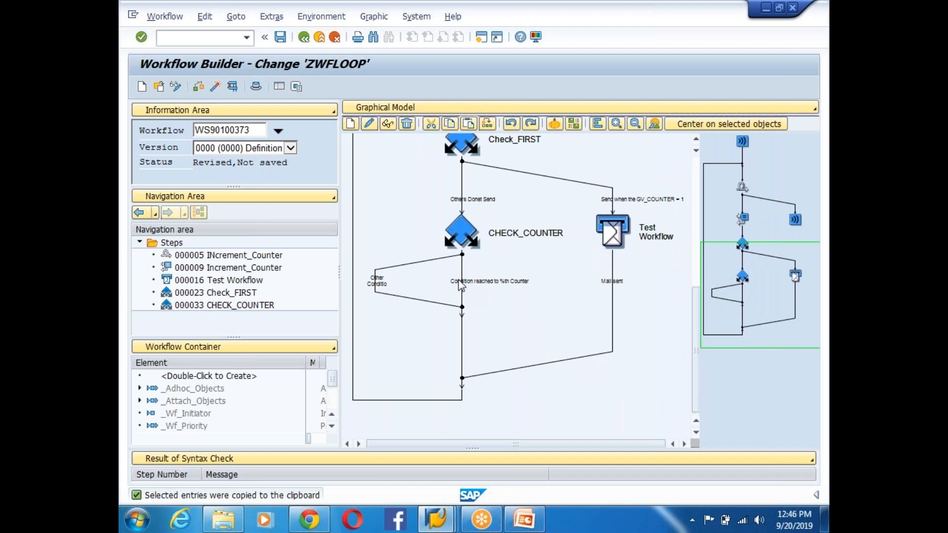
# - Paste CHECK_5THCOUNTER under the 'Condition reached' branch, activate with Ctrl+F3, and open the test screen
pyautogui.rightClick(475, 290)
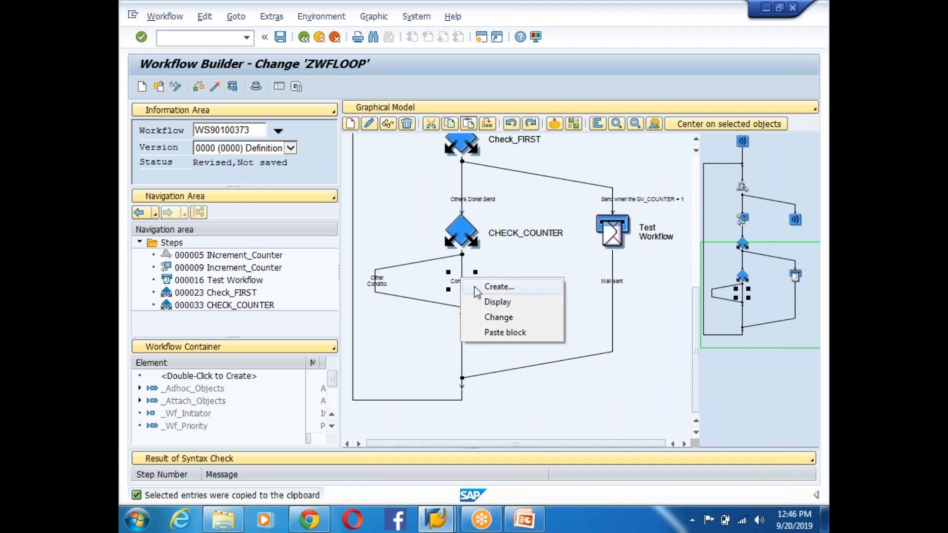
pyautogui.click(510, 332)
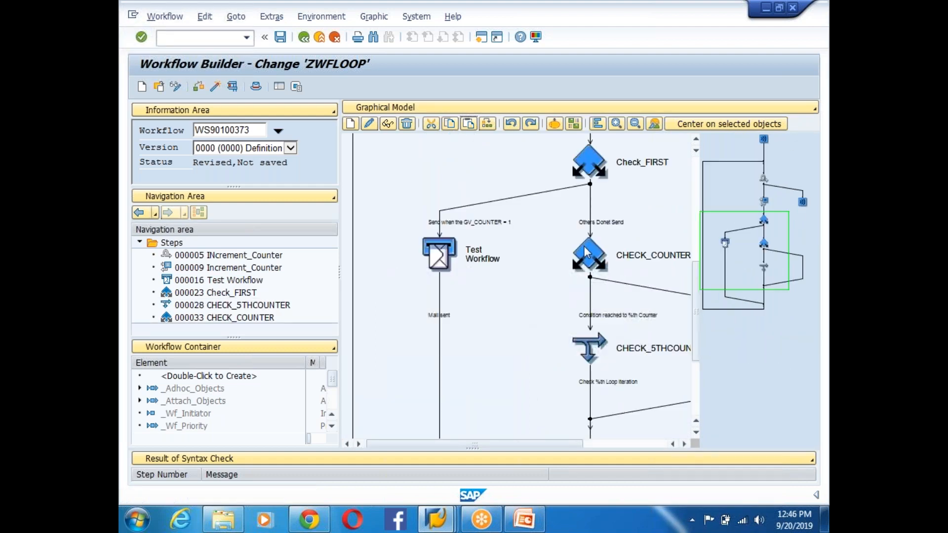
pyautogui.click(594, 359)
pyautogui.moveTo(508, 440); pyautogui.dragTo(590, 441)
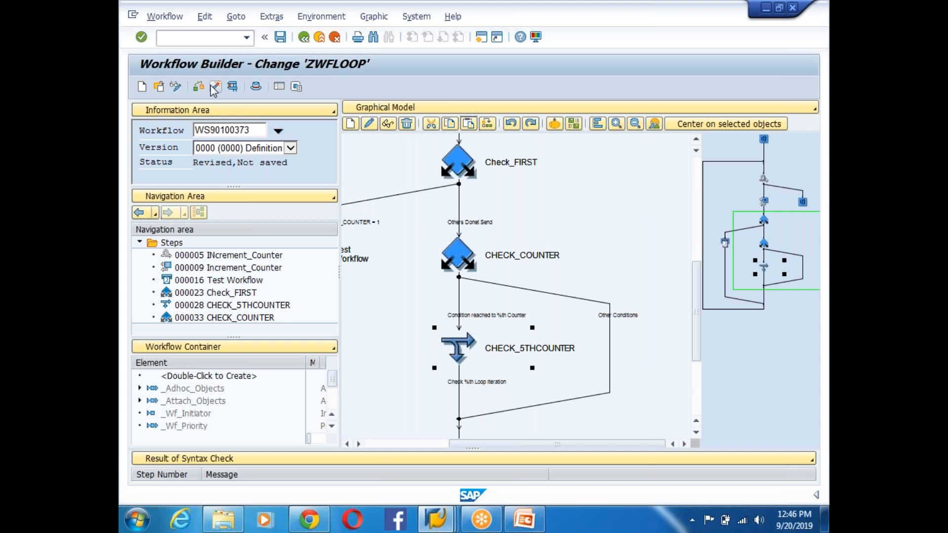
pyautogui.hotkey('ctrl', 'F3')
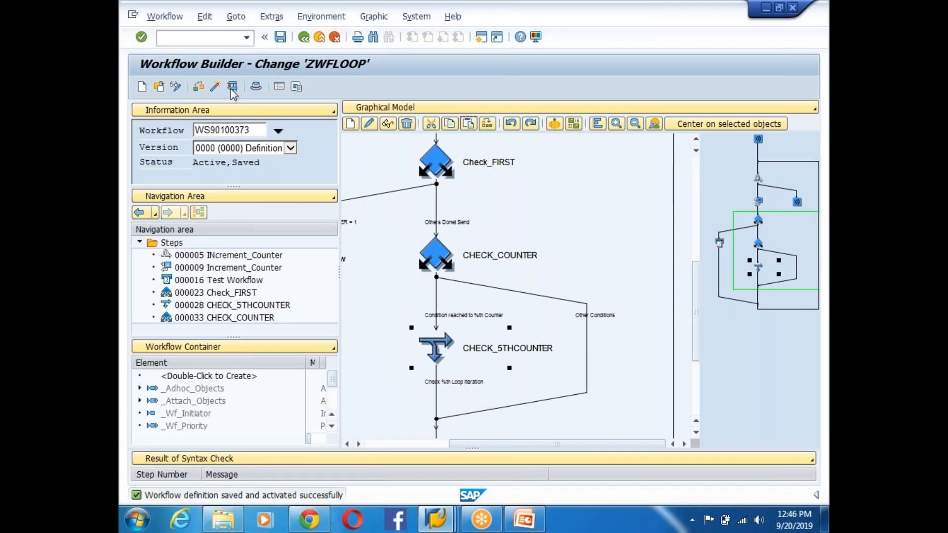
pyautogui.click(232, 88)
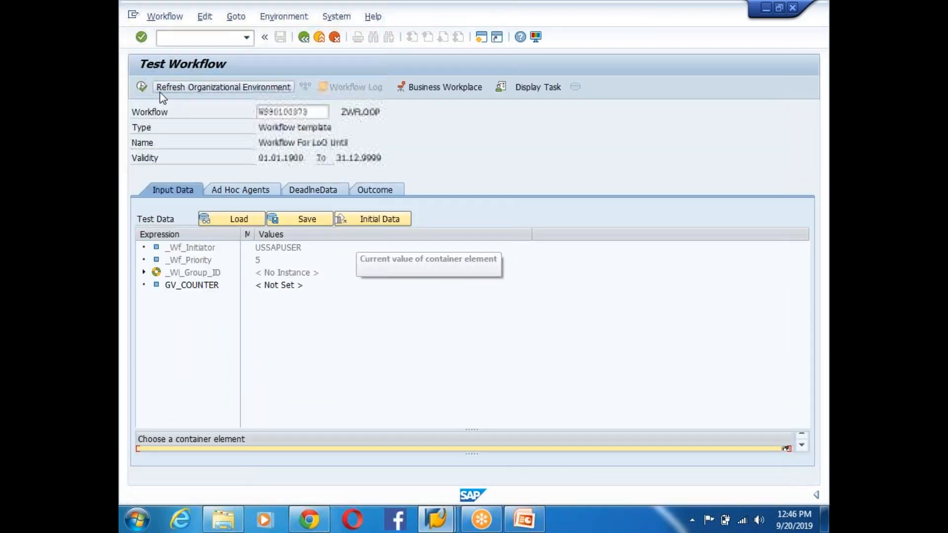
# - Execute a test run, check its log looping to CHECK_5THCOUNTER, then return and reactivate ZWFLOOP
pyautogui.click(140, 87)
pyautogui.click(350, 91)
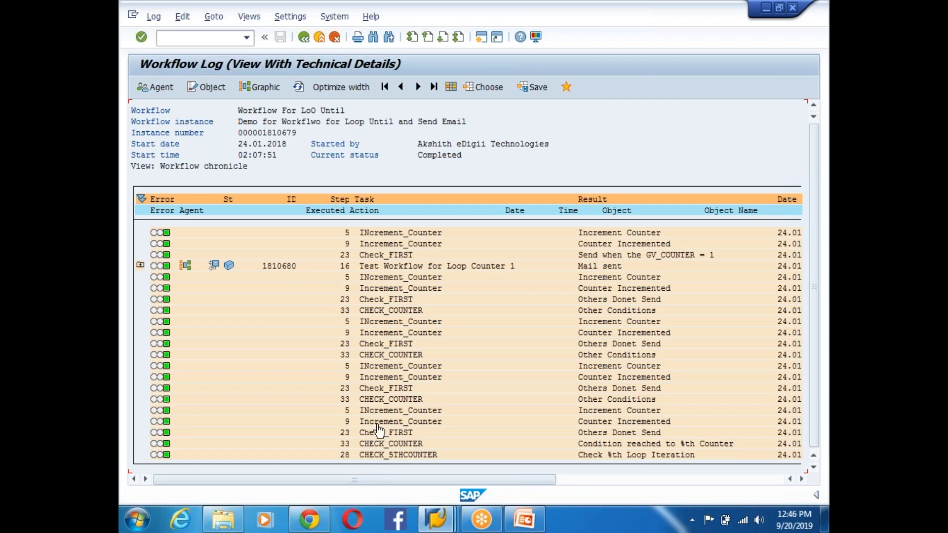
pyautogui.click(303, 37)
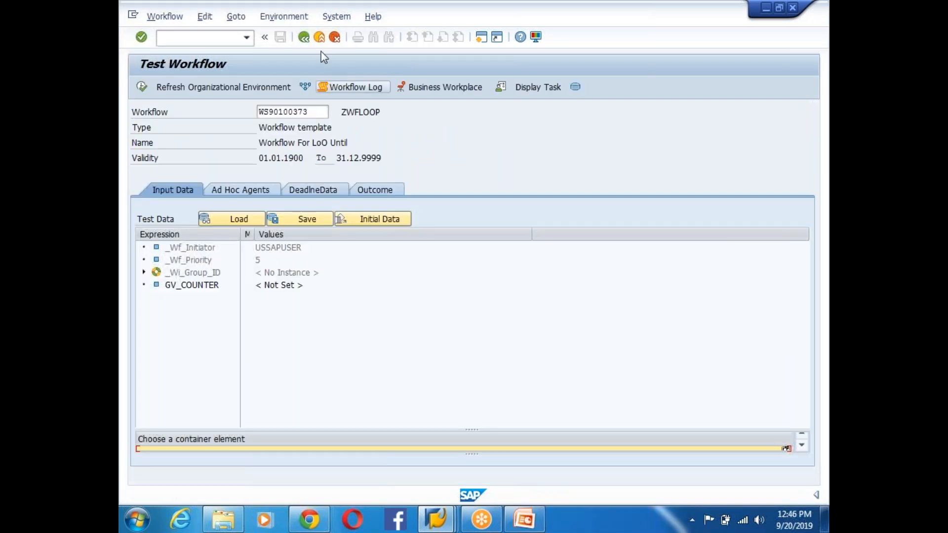
pyautogui.click(303, 37)
pyautogui.click(214, 86)
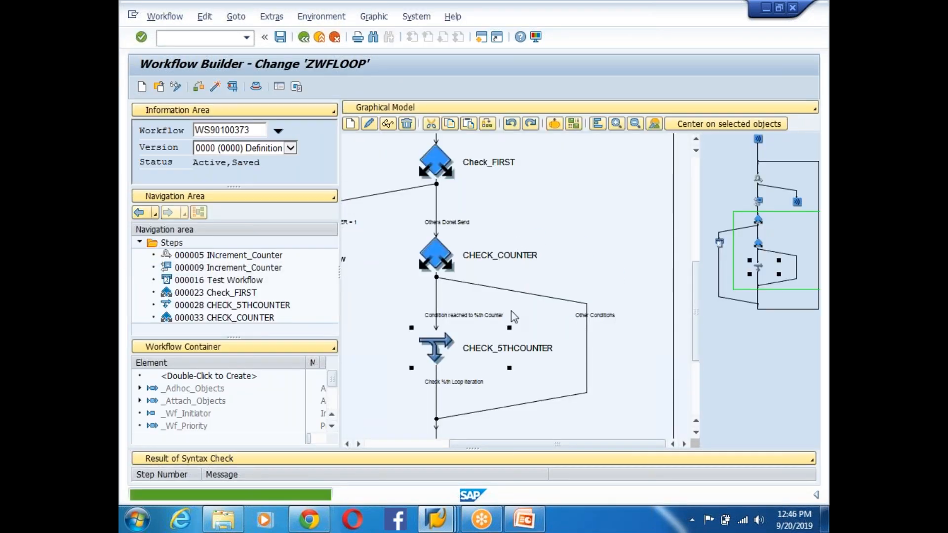
pyautogui.moveTo(701, 305); pyautogui.dragTo(674, 242)
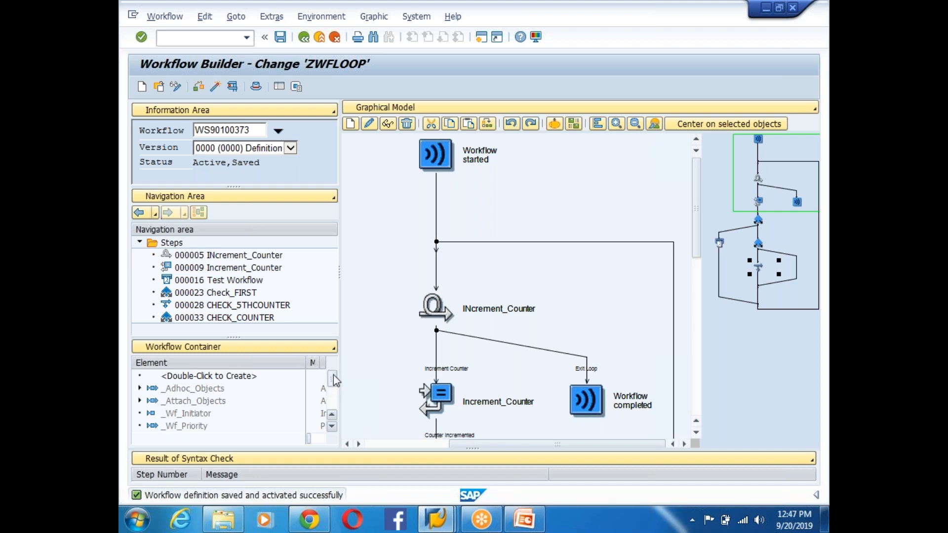
pyautogui.scroll(-5, 337, 395)
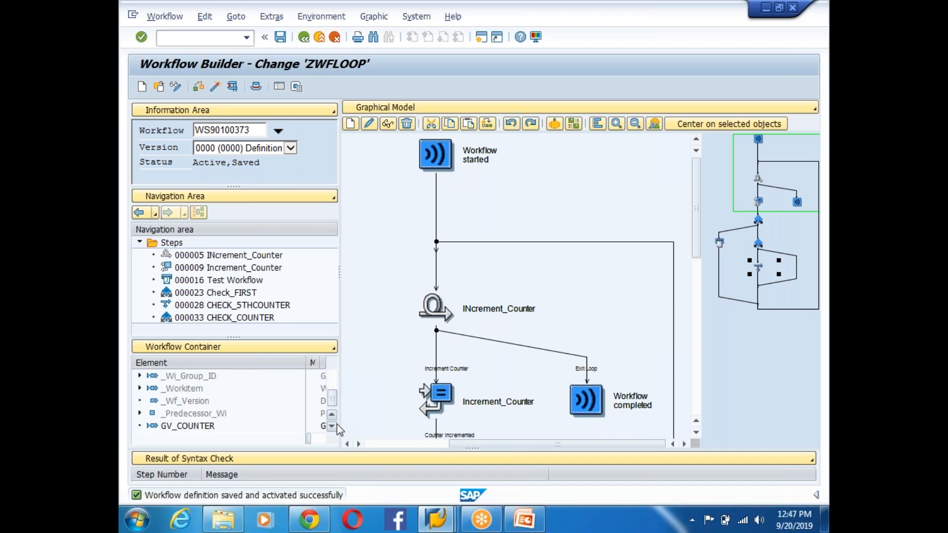
pyautogui.moveTo(333, 398); pyautogui.dragTo(333, 375)
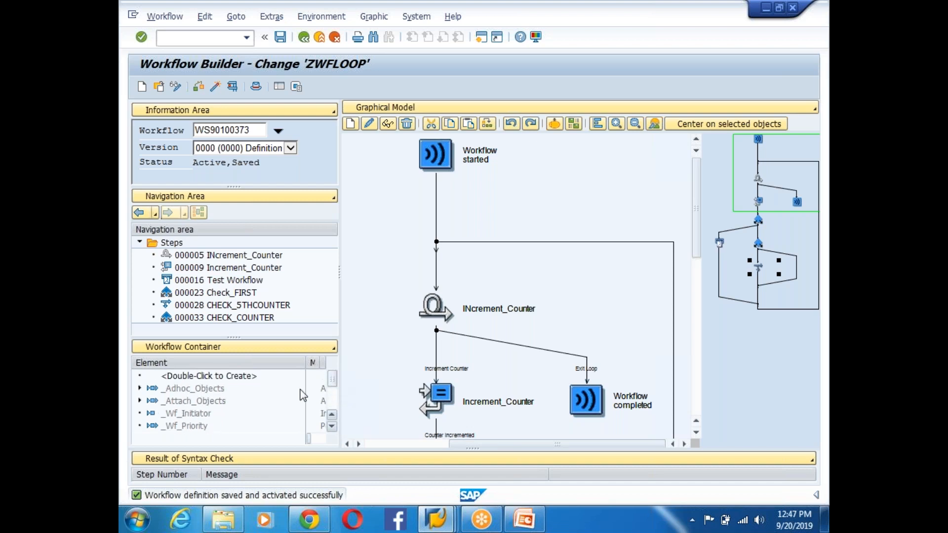
# - Create container element GT_EMAIL with name and short description both GT_EMAIL
pyautogui.doubleClick(214, 375)
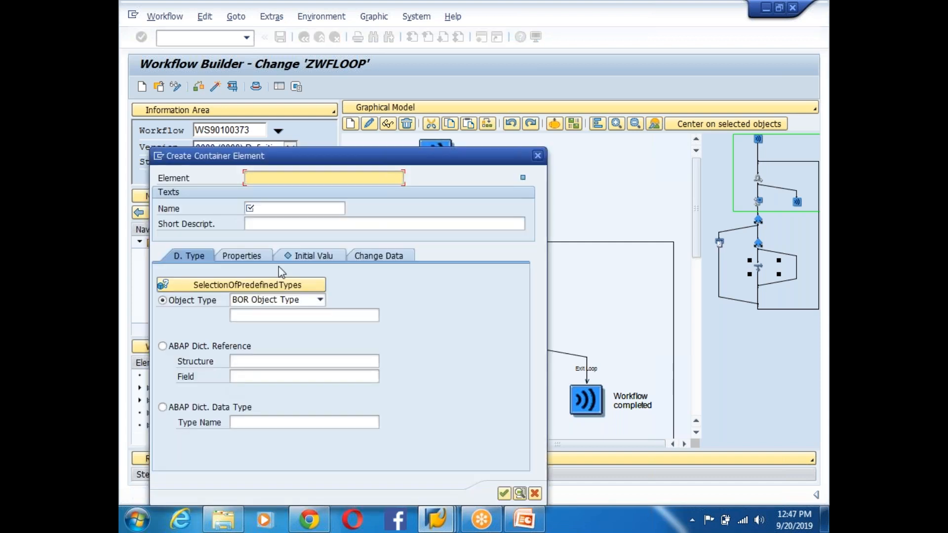
pyautogui.write('GT_EMAIL')
pyautogui.click(282, 210)
pyautogui.click(294, 180)
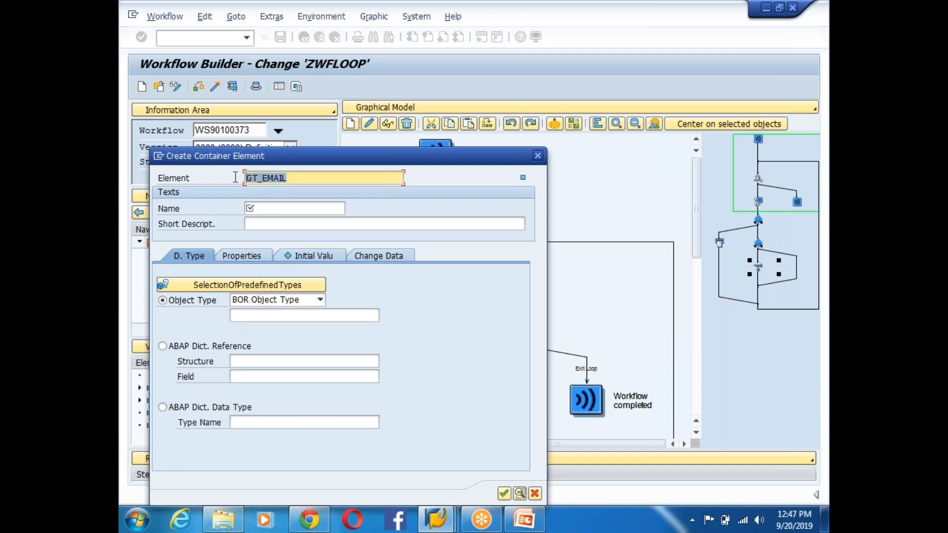
pyautogui.click(277, 212)
pyautogui.hotkey('ctrl', 'v')
pyautogui.click(272, 227)
pyautogui.moveTo(302, 179); pyautogui.dragTo(228, 175)
pyautogui.click(290, 208)
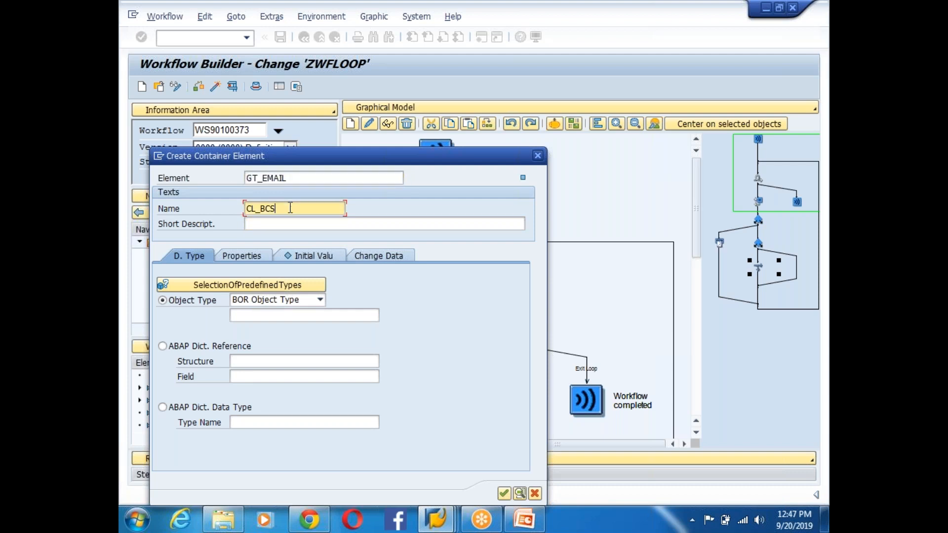
pyautogui.press('BackSpace')
pyautogui.press('BackSpace')
pyautogui.press('BackSpace')
pyautogui.press('BackSpace')
pyautogui.press('BackSpace')
pyautogui.press('BackSpace')
pyautogui.hotkey('ctrl', 'v')
pyautogui.press('BackSpace')
pyautogui.press('BackSpace')
pyautogui.press('BackSpace')
pyautogui.press('BackSpace')
pyautogui.press('BackSpace')
pyautogui.press('BackSpace')
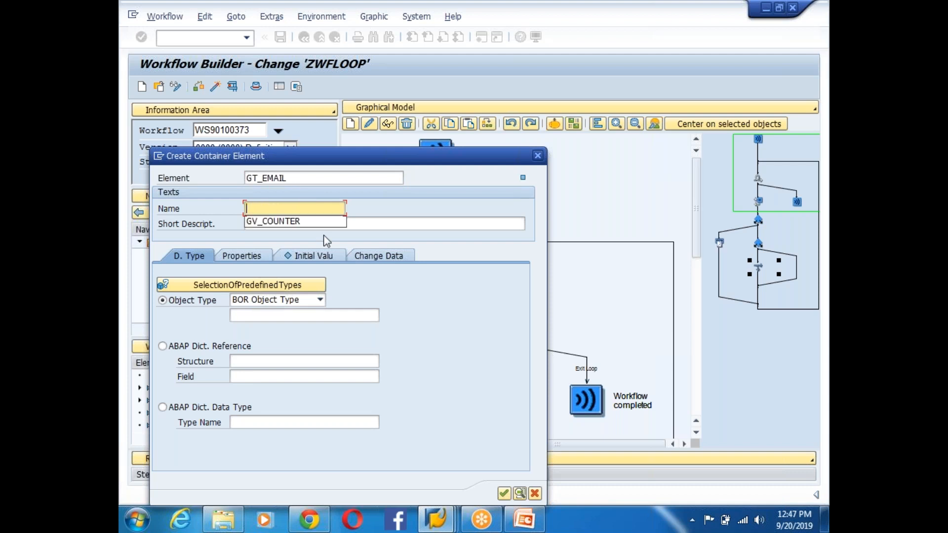
pyautogui.write('GT_EMAIL')
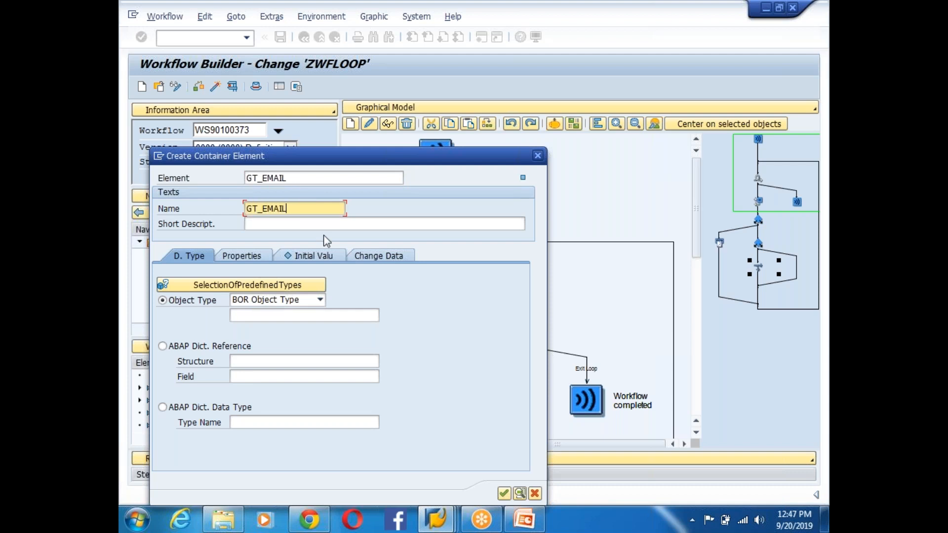
pyautogui.press('Tab')
pyautogui.write('GT_EMAIL')
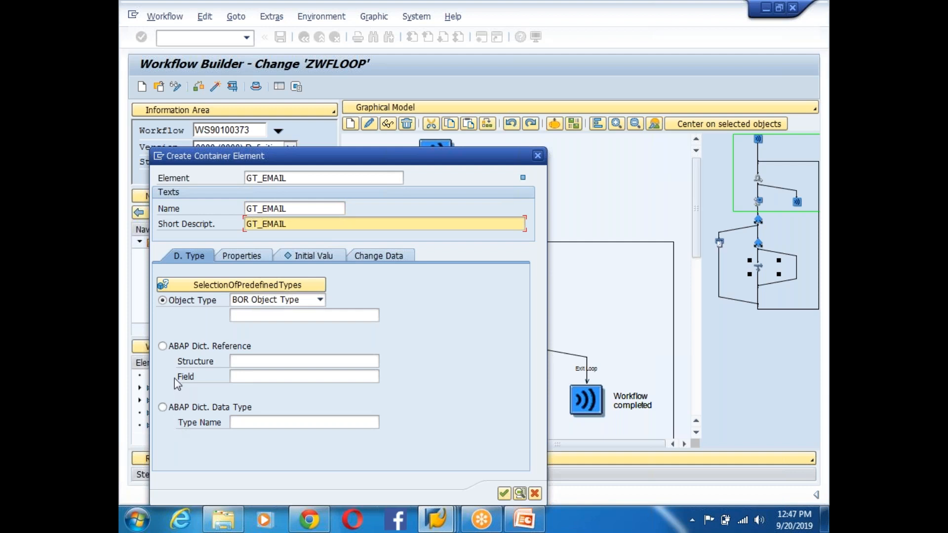
# - Make GT_EMAIL an ABAP Dictionary reference to structure ADRC and list its fields
pyautogui.click(162, 345)
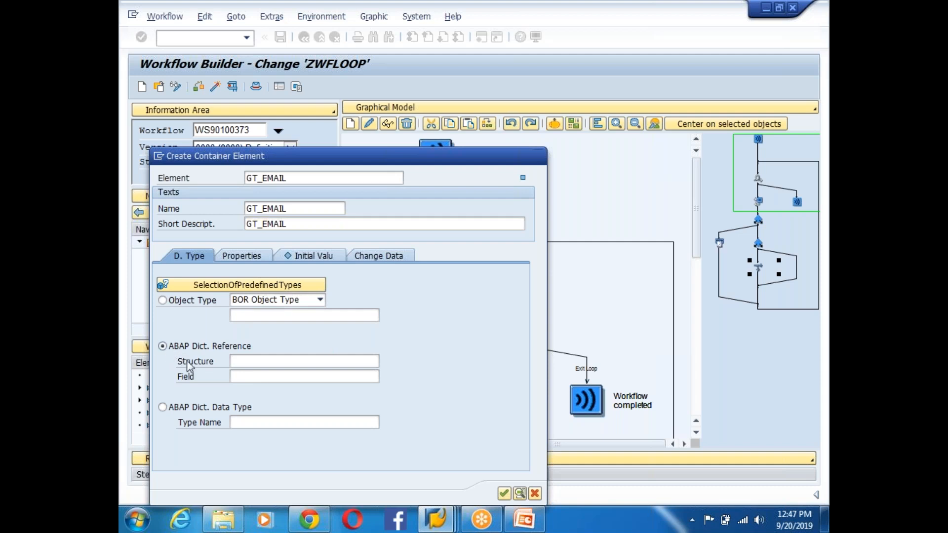
pyautogui.click(265, 362)
pyautogui.write('ADRC')
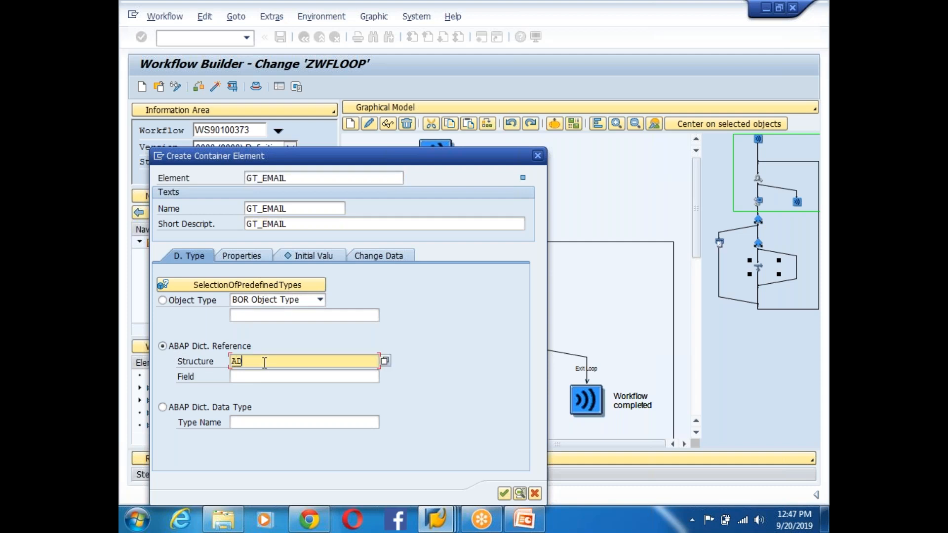
pyautogui.click(259, 377)
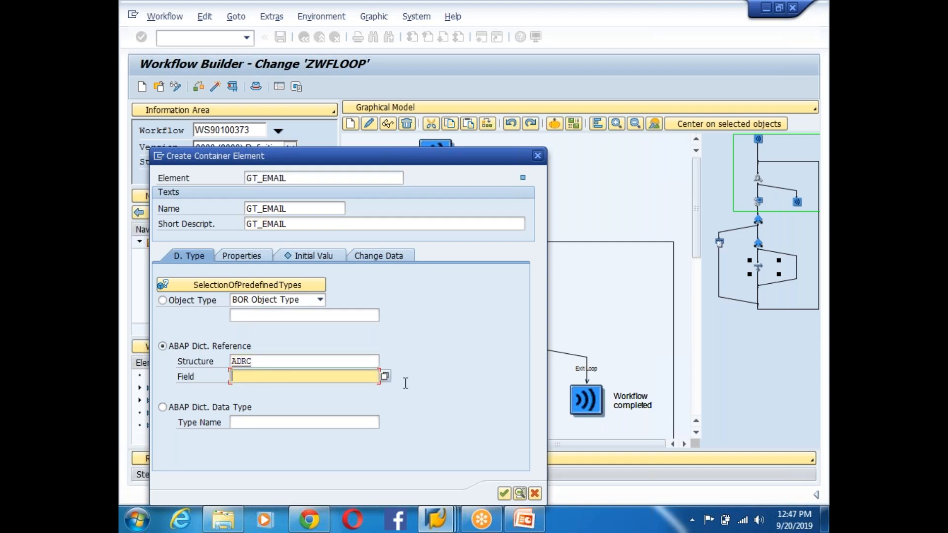
pyautogui.click(384, 379)
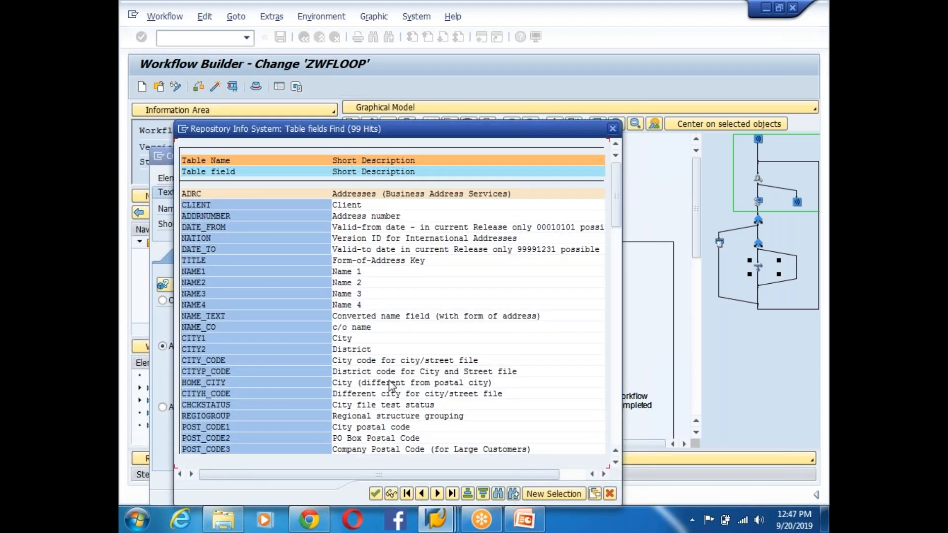
pyautogui.hotkey('ctrl', 'f')
pyautogui.write('exter')
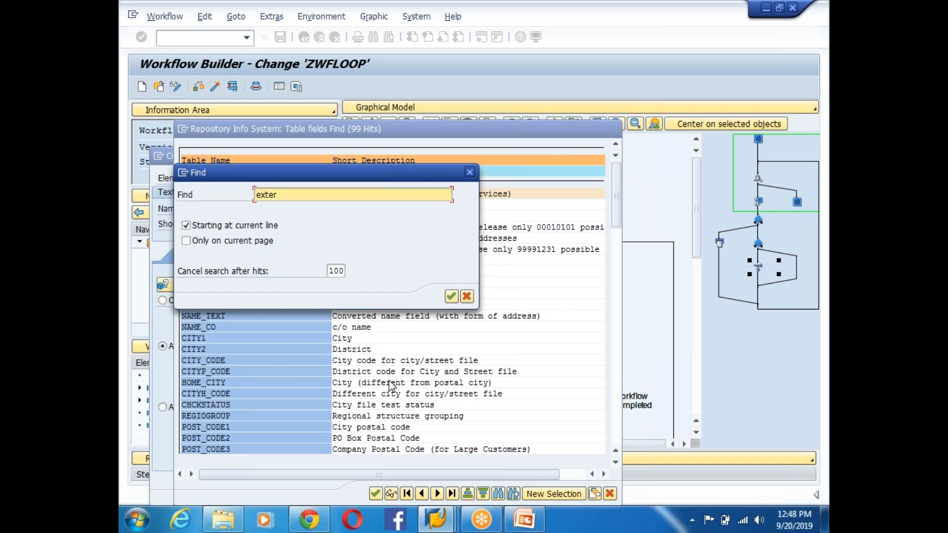
pyautogui.press('Return')
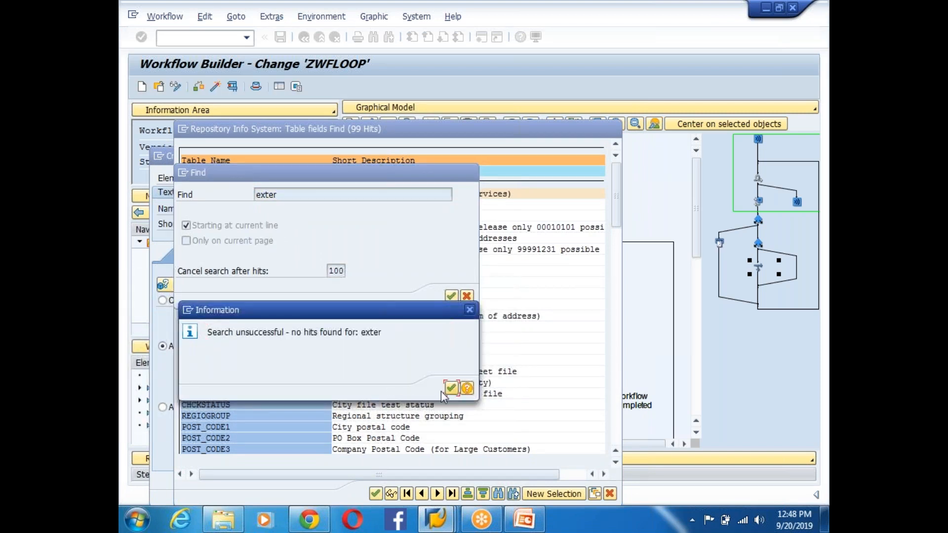
pyautogui.click(450, 388)
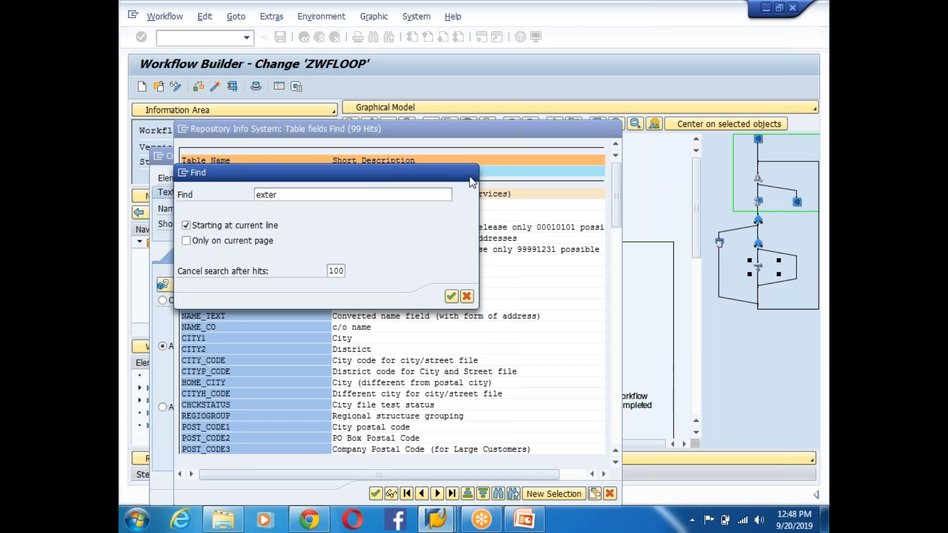
pyautogui.click(469, 176)
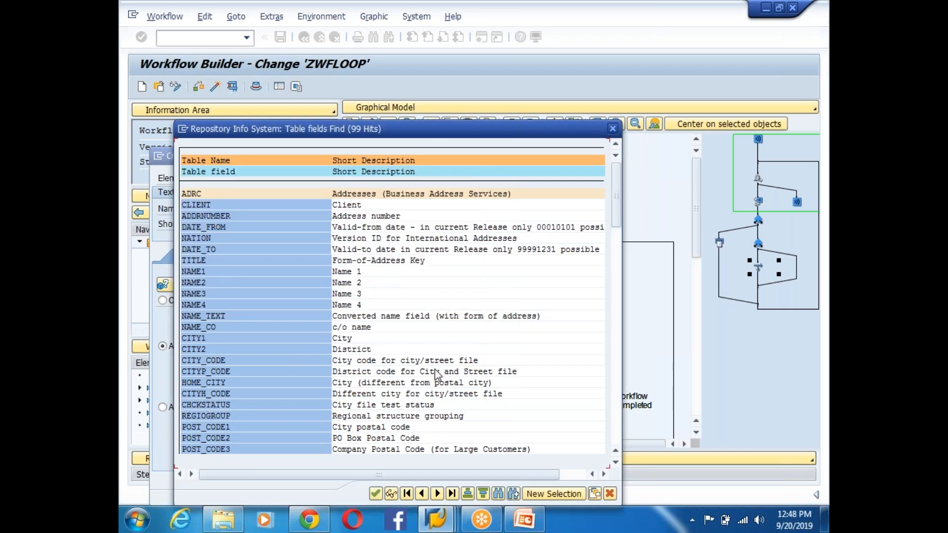
pyautogui.hotkey('ctrl', 'f')
pyautogui.write('email')
pyautogui.press('Return')
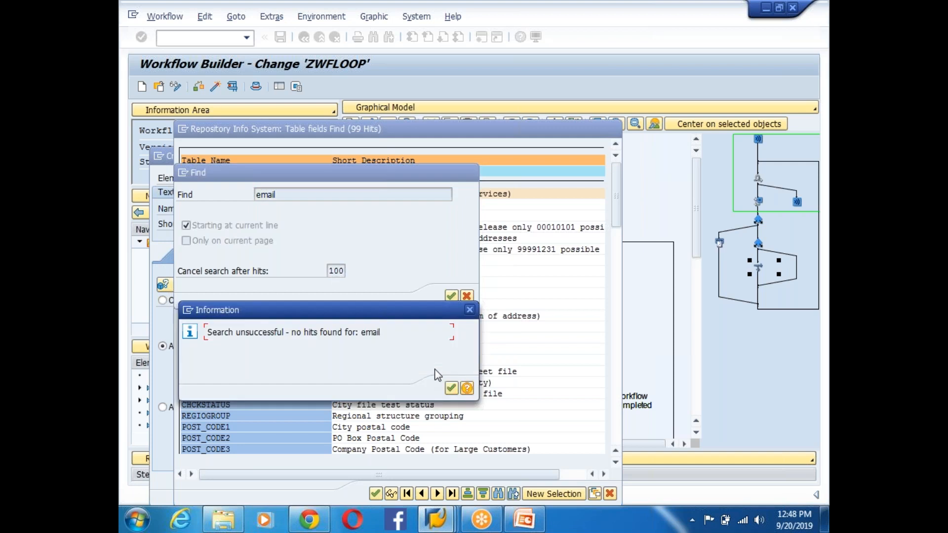
pyautogui.click(459, 387)
pyautogui.press('Escape')
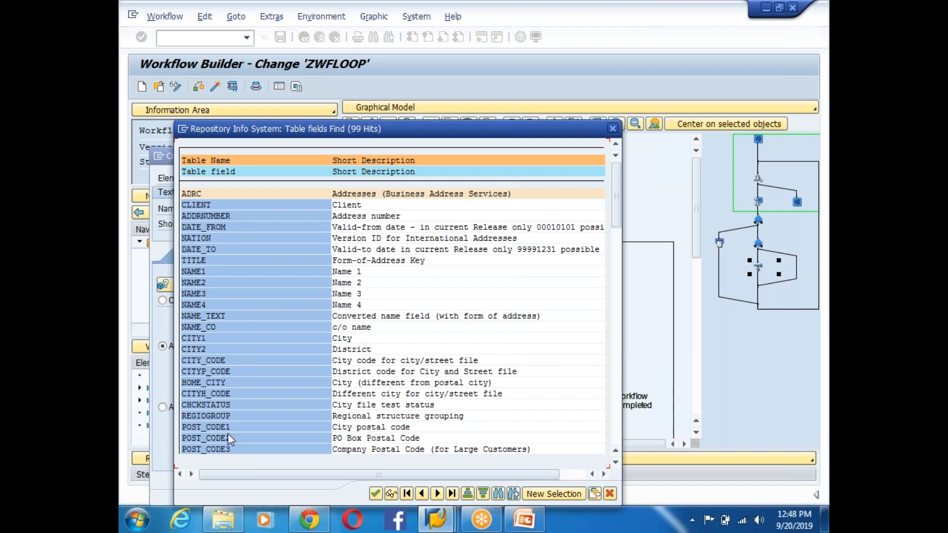
pyautogui.scroll(-8, 229, 392)
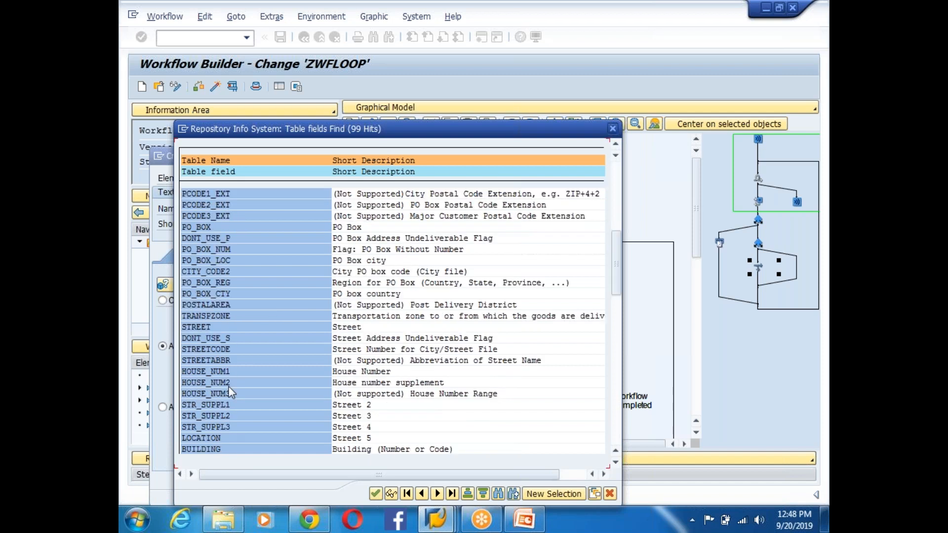
pyautogui.scroll(-8, 229, 392)
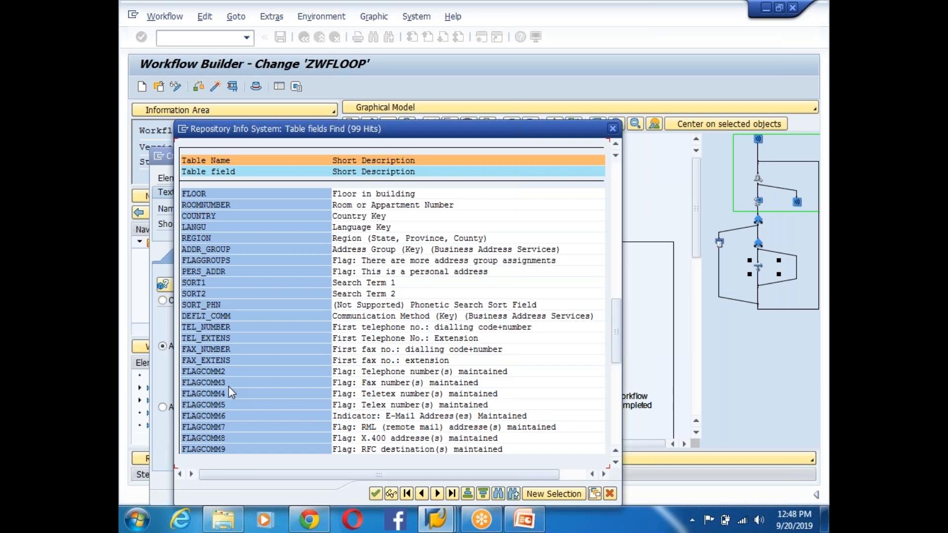
pyautogui.scroll(-8, 229, 392)
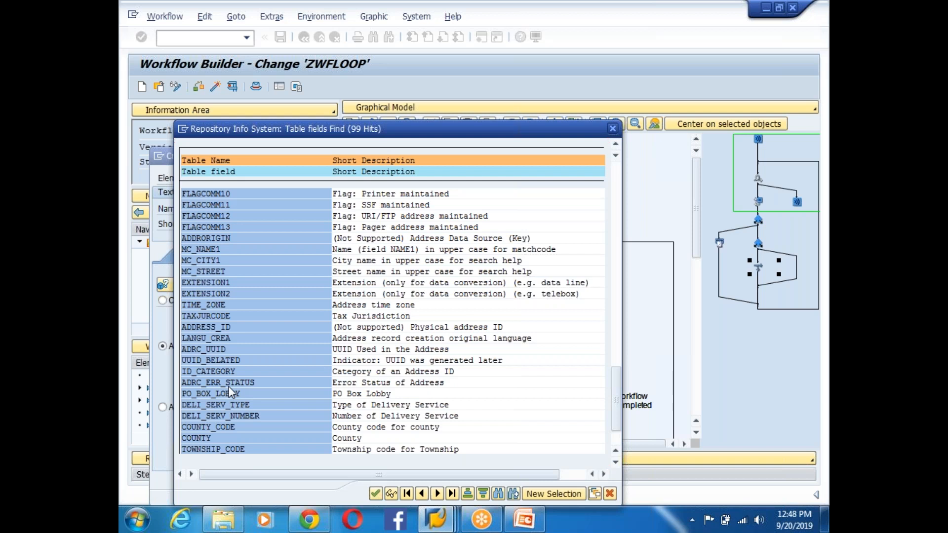
pyautogui.scroll(-8, 229, 392)
pyautogui.scroll(8, 229, 386)
pyautogui.scroll(8, 230, 393)
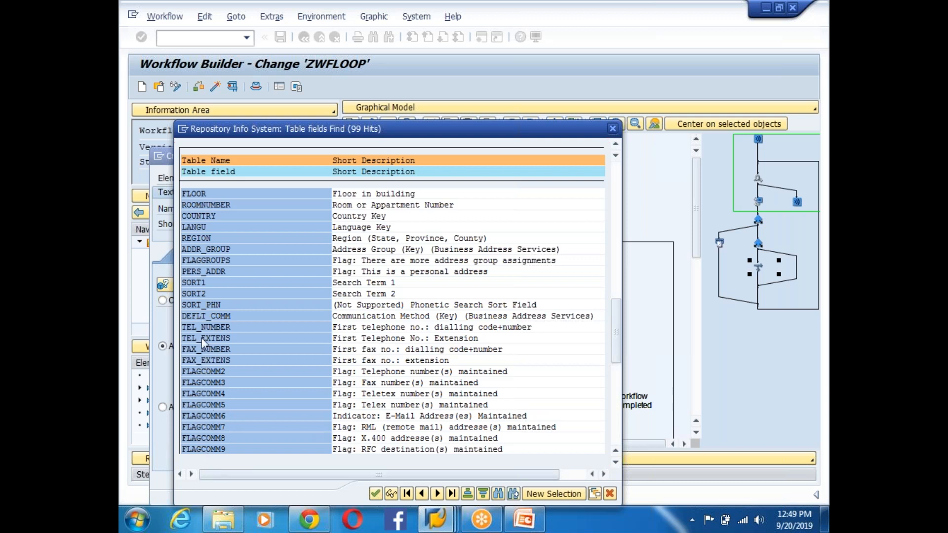
pyautogui.scroll(-8, 202, 338)
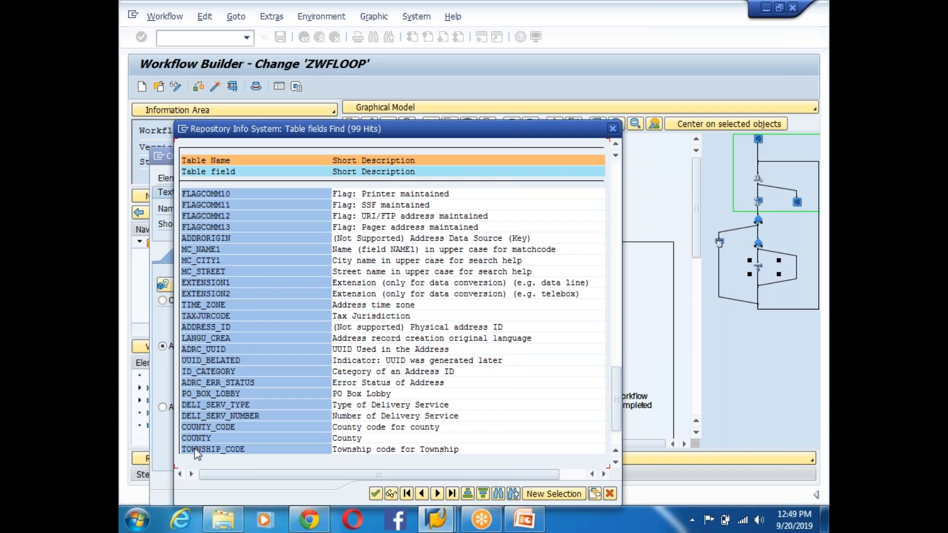
pyautogui.scroll(-8, 198, 452)
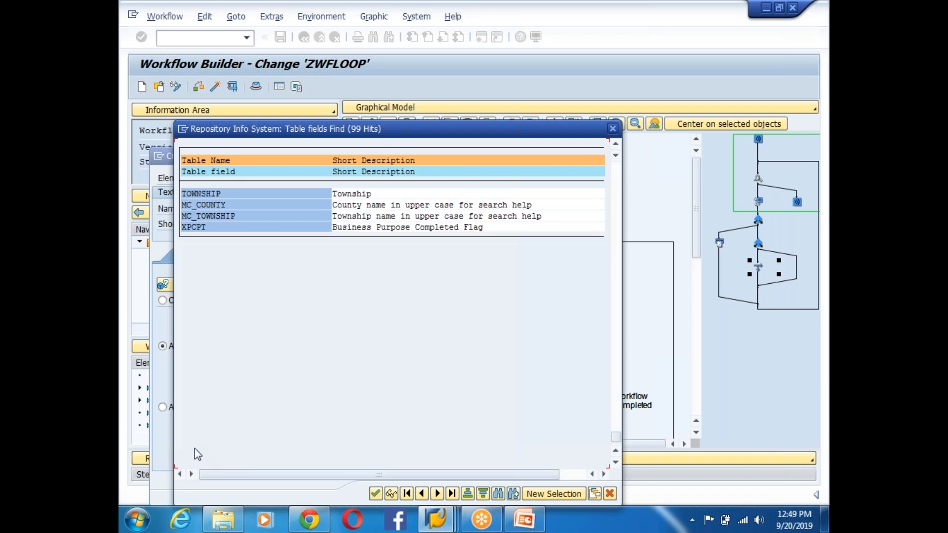
pyautogui.scroll(8, 195, 450)
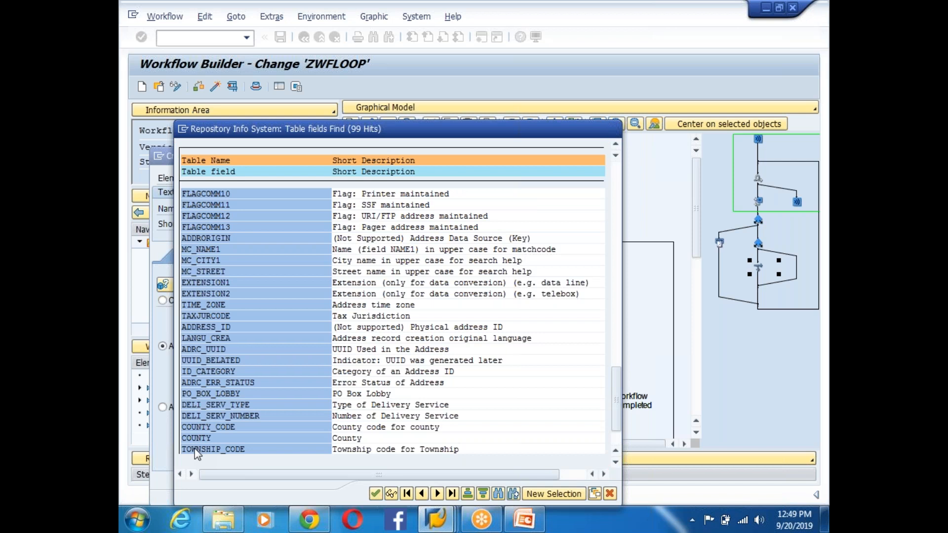
pyautogui.scroll(15, 197, 452)
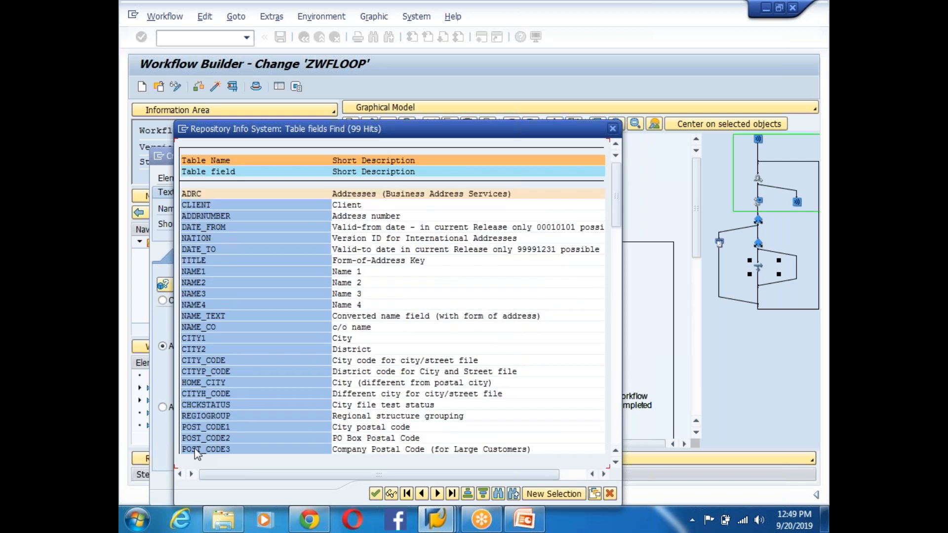
# - Replace the ADRC structure with KNA1 and close the GT_EMAIL definition
pyautogui.click(612, 129)
pyautogui.click(263, 360)
pyautogui.press('BackSpace')
pyautogui.press('BackSpace')
pyautogui.press('BackSpace')
pyautogui.press('BackSpace')
pyautogui.write('K')
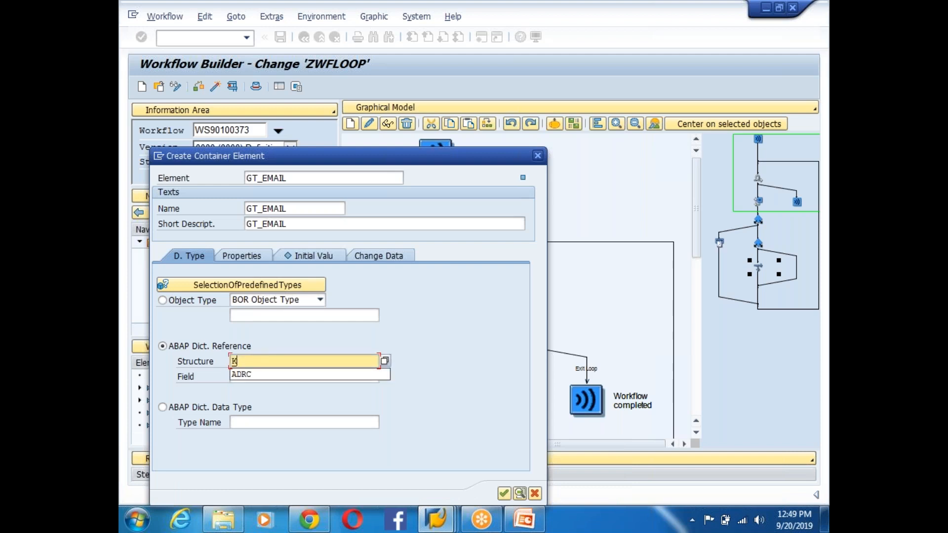
pyautogui.write('NA1')
pyautogui.press('Return')
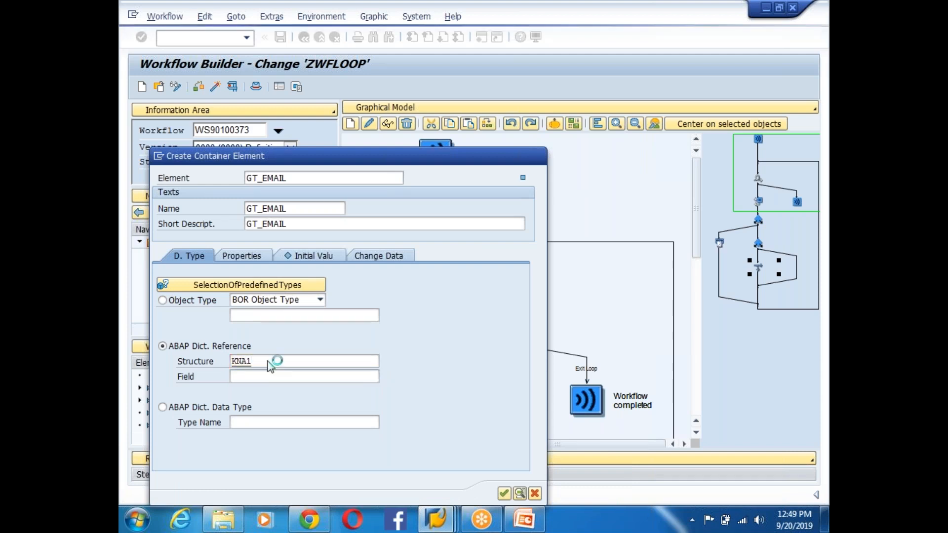
pyautogui.press('Return')
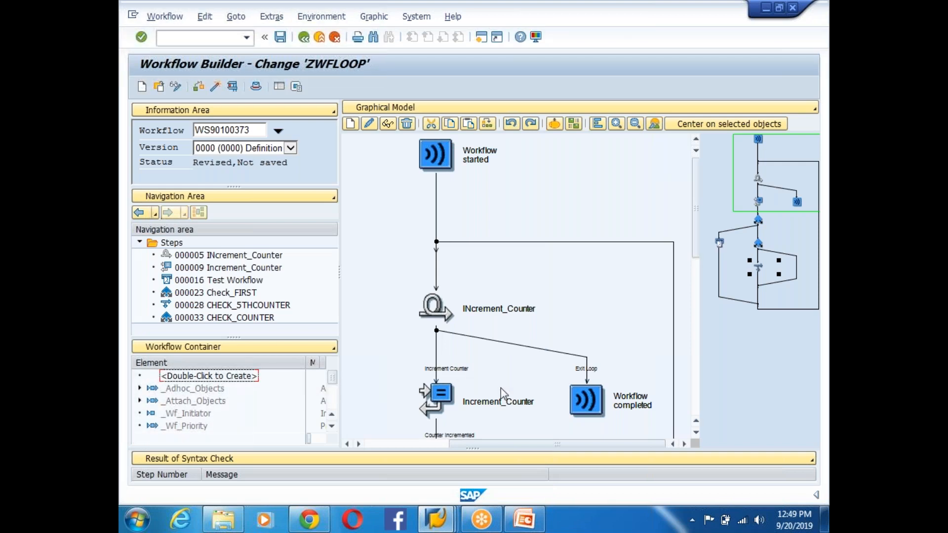
# - Reopen GT_EMAIL with dictionary structure KNA1 and search its fields for 'email'
pyautogui.click(332, 426)
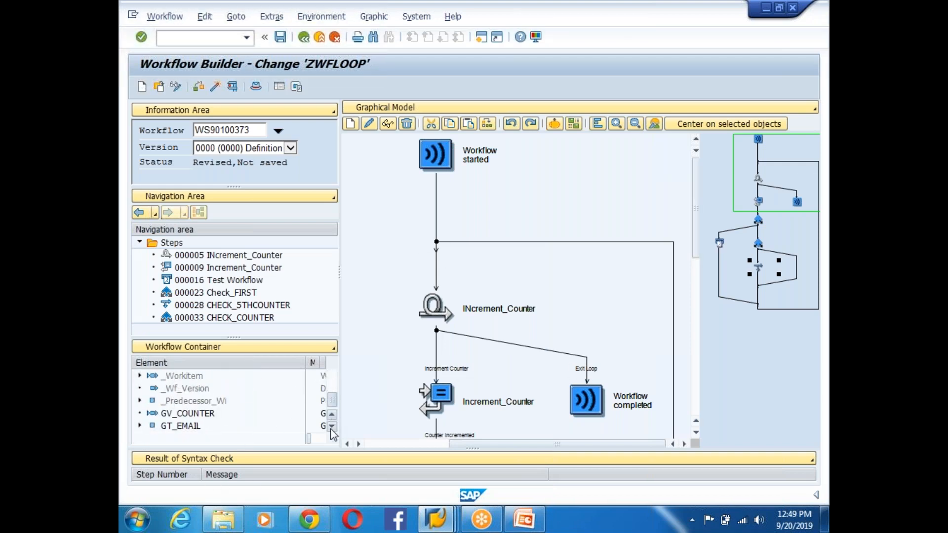
pyautogui.doubleClick(179, 426)
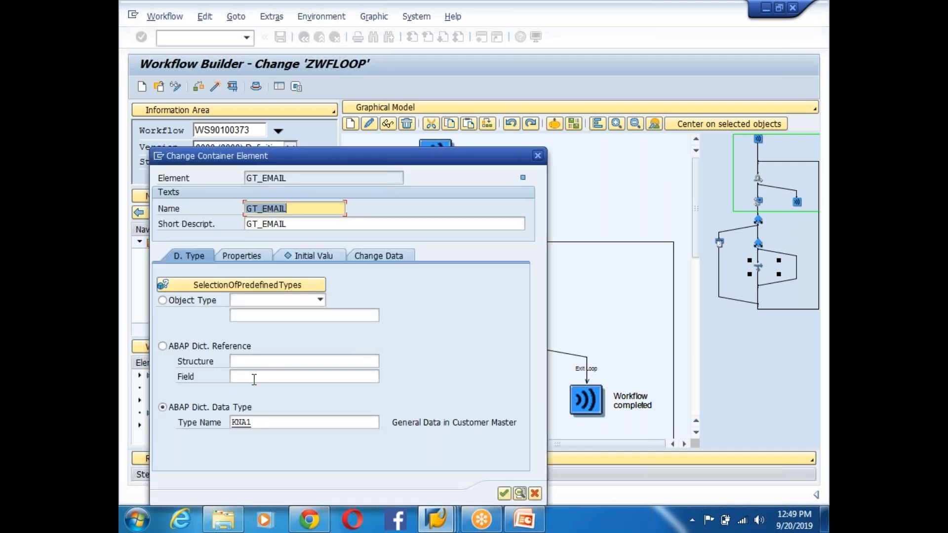
pyautogui.click(264, 423)
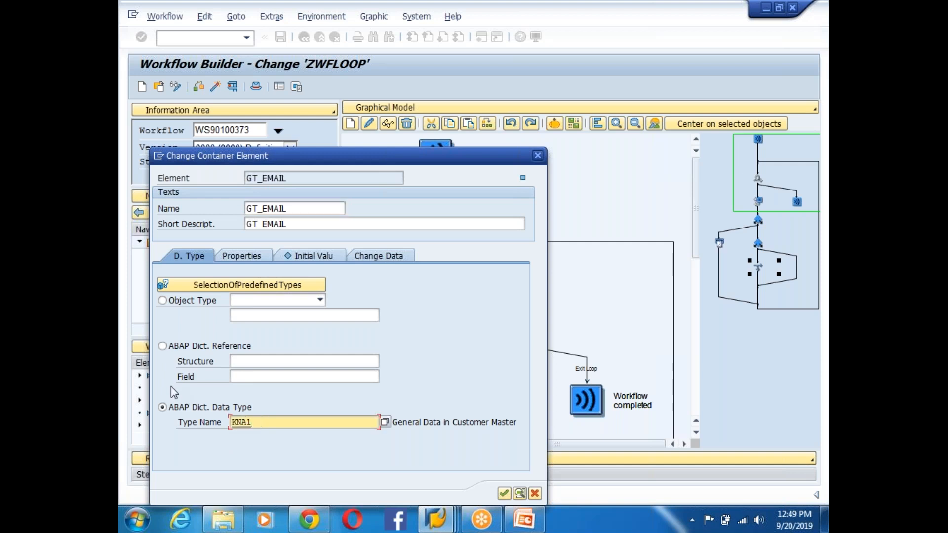
pyautogui.click(163, 346)
pyautogui.click(275, 361)
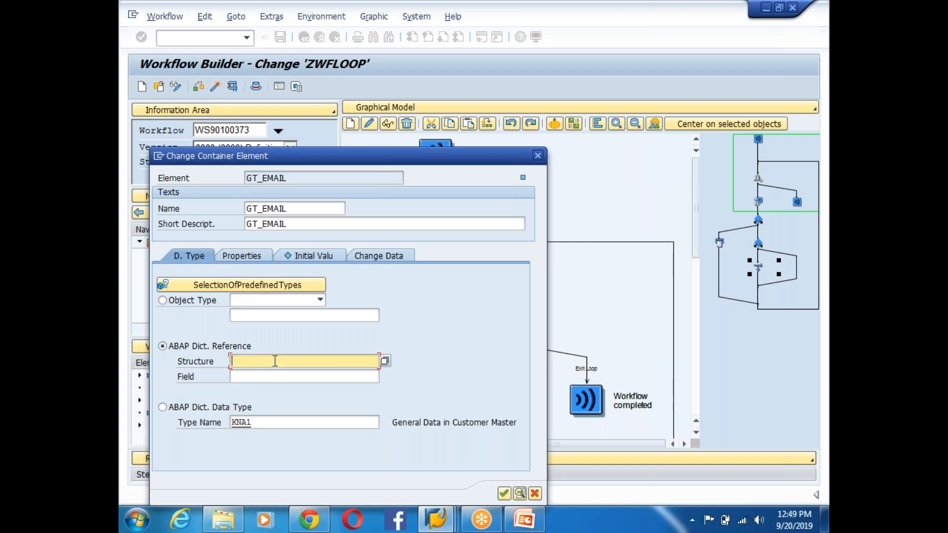
pyautogui.write('KNA1')
pyautogui.click(262, 379)
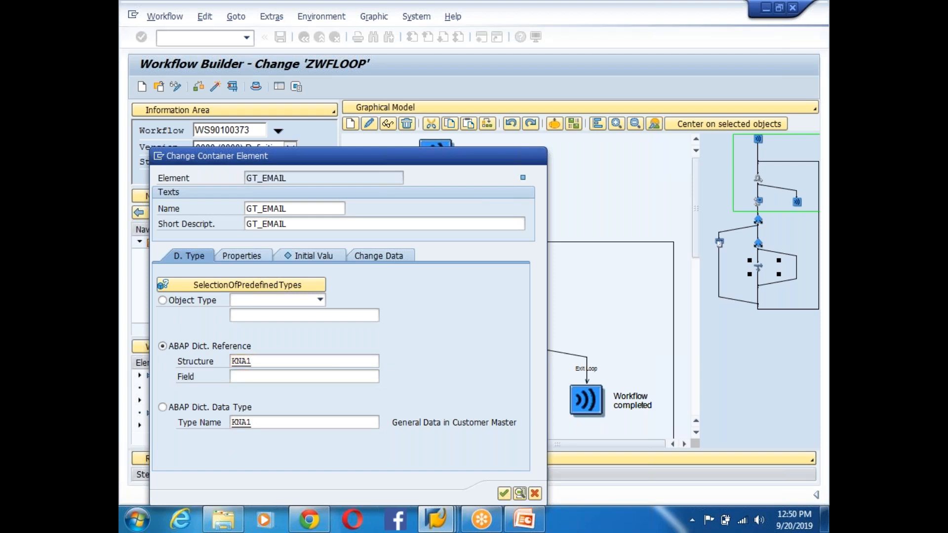
pyautogui.press('F4')
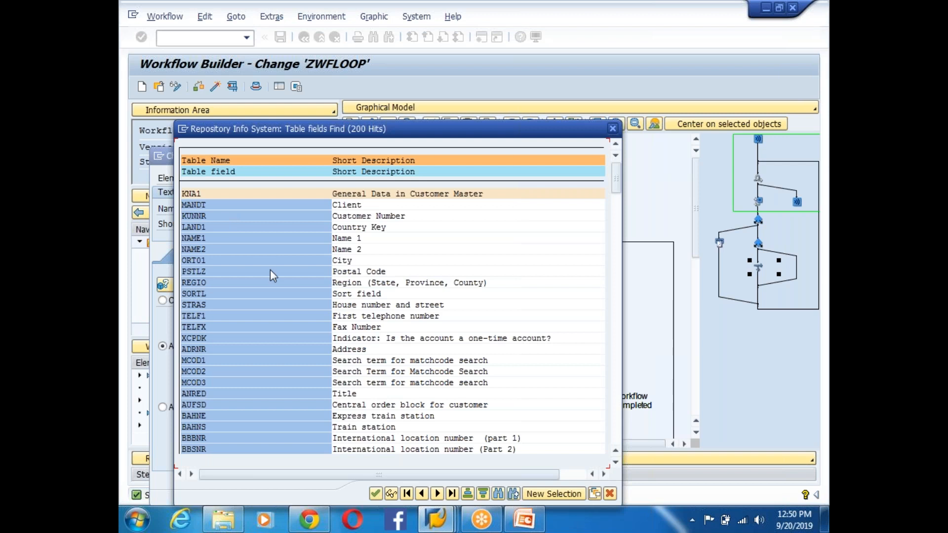
pyautogui.hotkey('ctrl', 'f')
pyautogui.write('email')
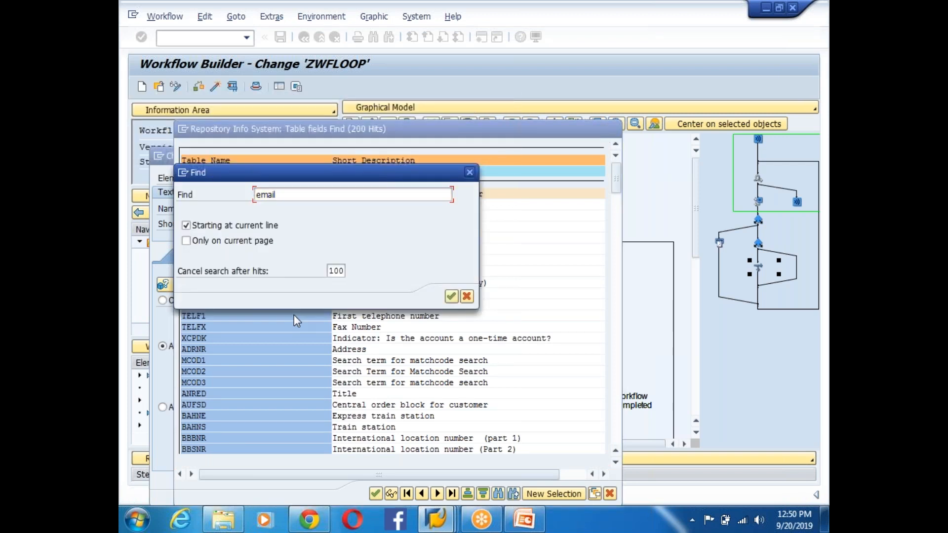
pyautogui.press('Return')
pyautogui.press('Return')
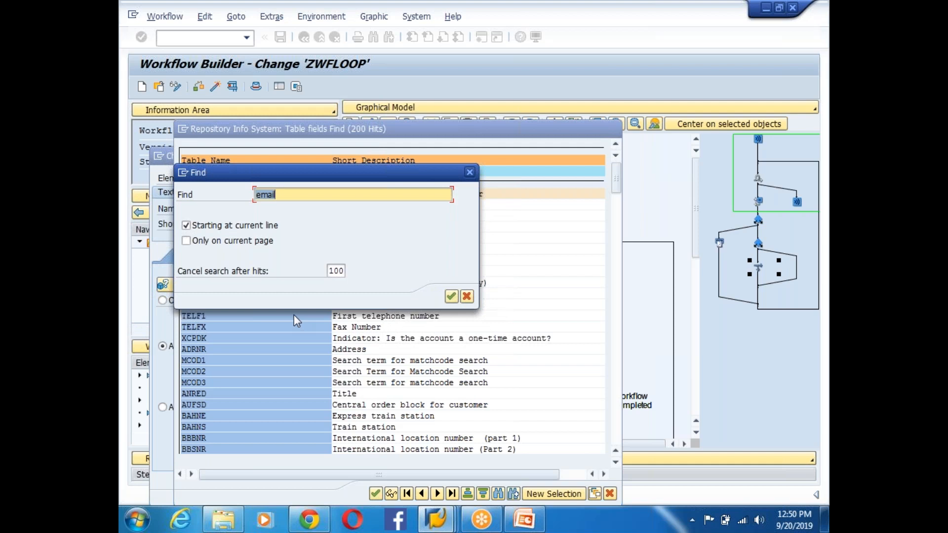
pyautogui.click(470, 173)
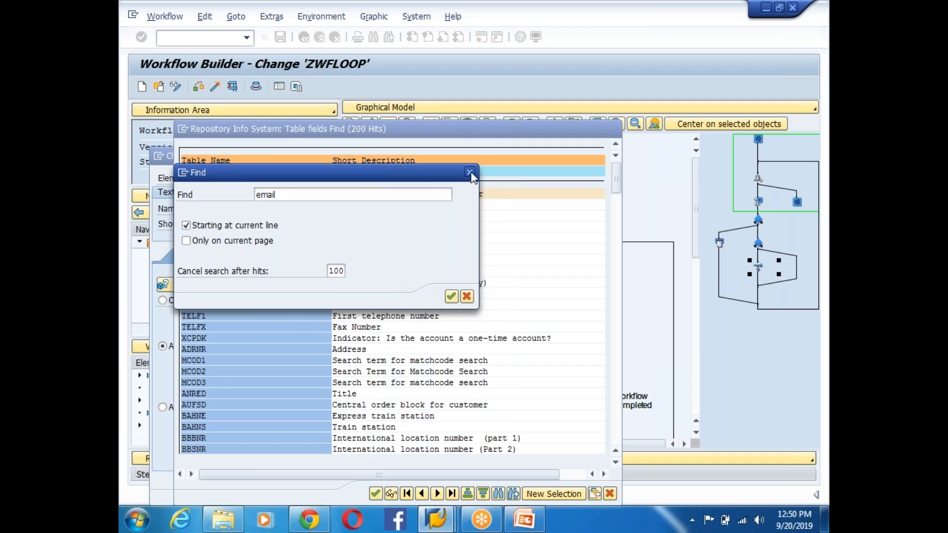
pyautogui.click(615, 126)
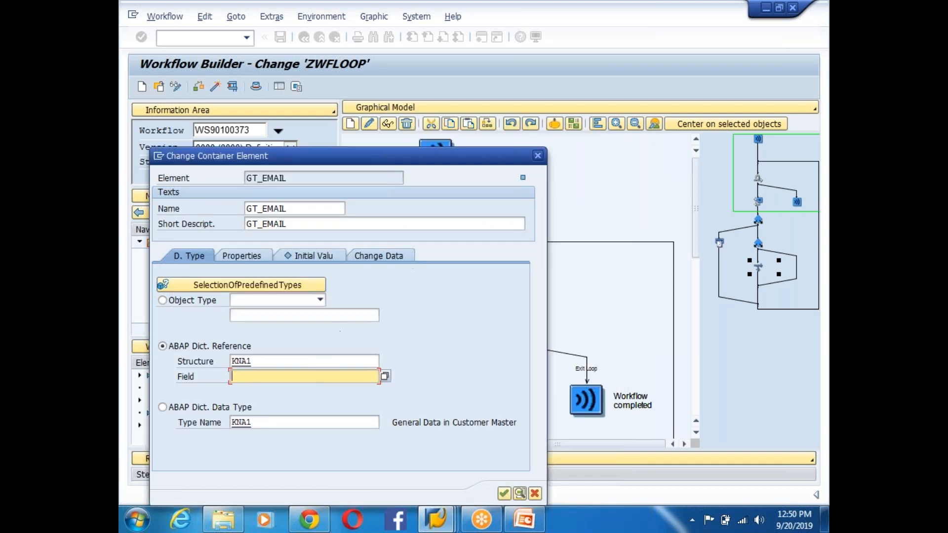
# - Change GT_EMAIL's structure to ADR6, pick field SMTP_ADDR, and confirm
pyautogui.click(270, 363)
pyautogui.press('BackSpace')
pyautogui.press('BackSpace')
pyautogui.press('BackSpace')
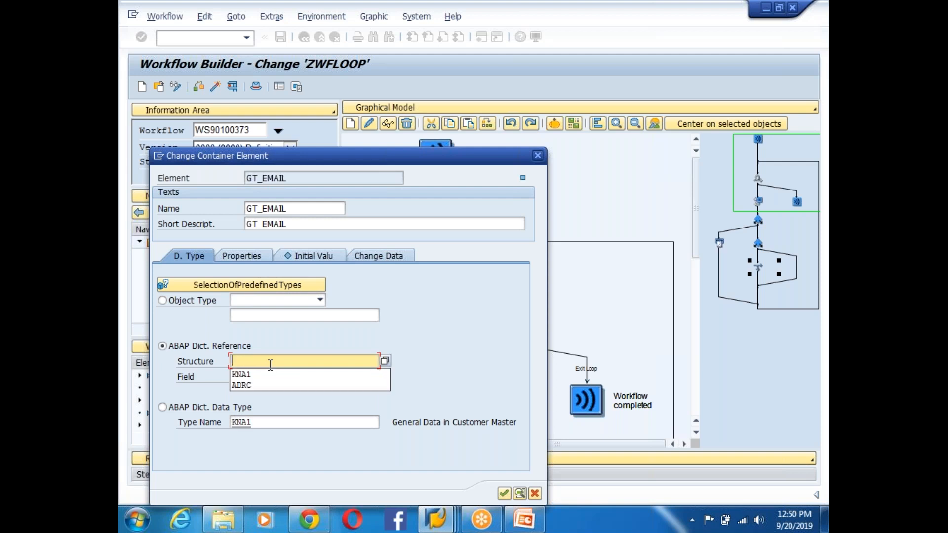
pyautogui.write('adr6')
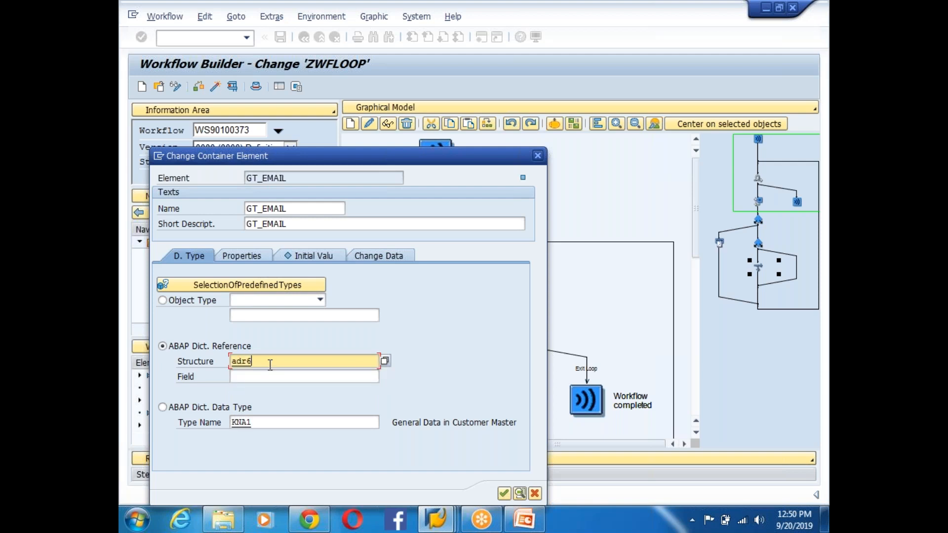
pyautogui.press('Tab')
pyautogui.click(384, 376)
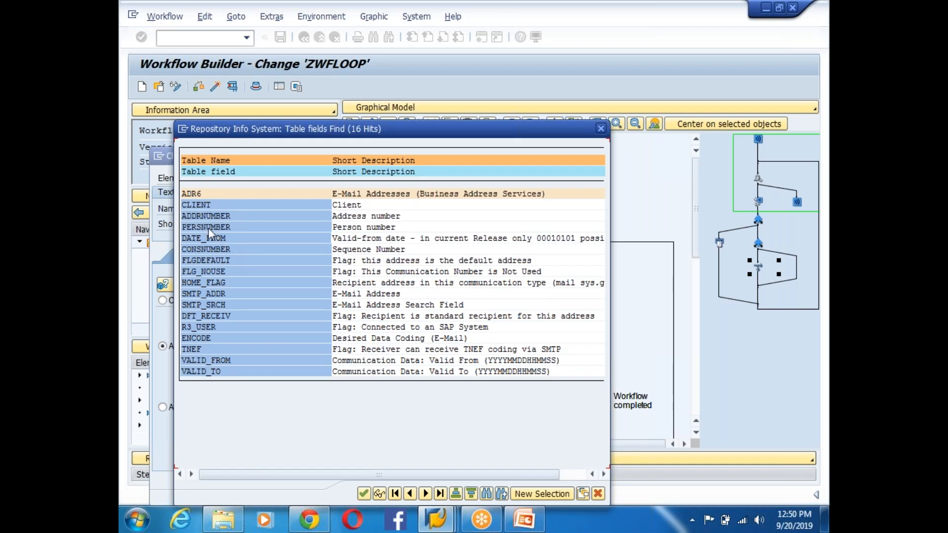
pyautogui.doubleClick(209, 294)
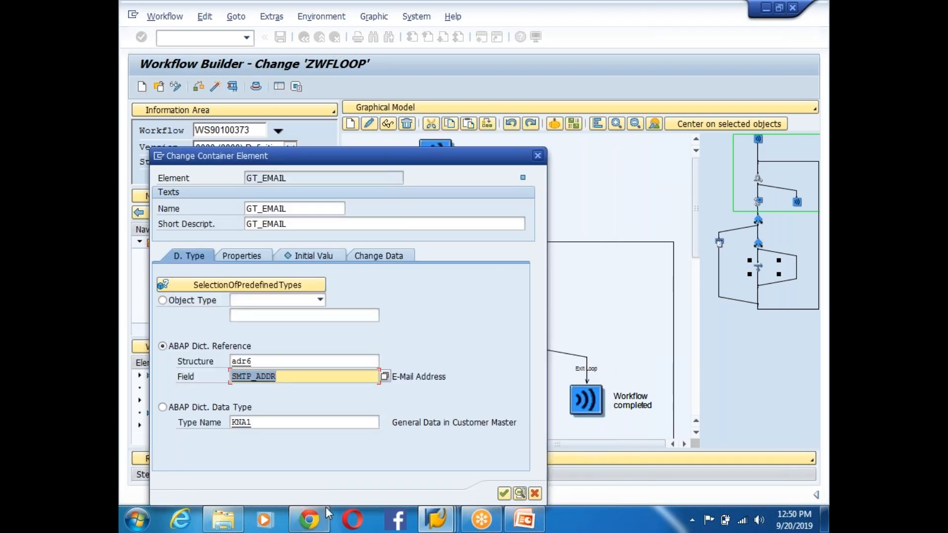
pyautogui.click(504, 494)
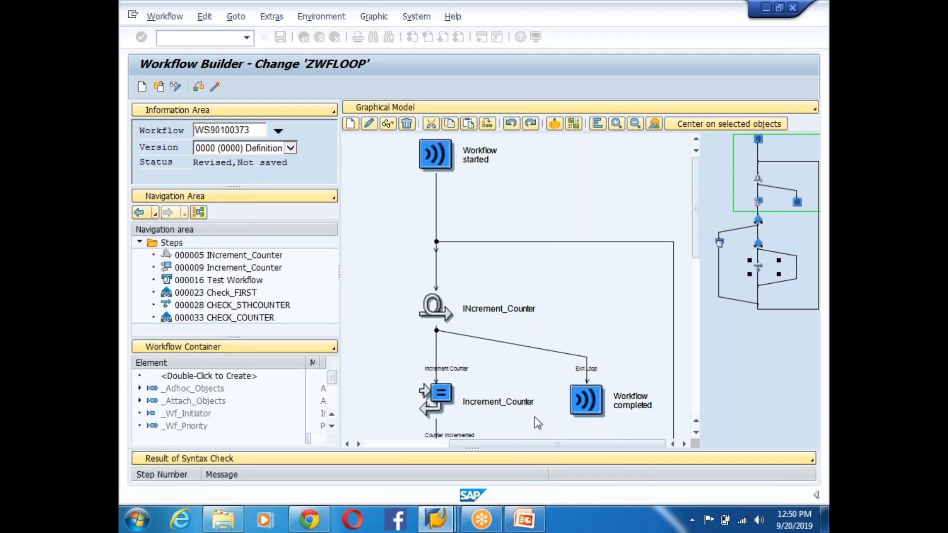
pyautogui.scroll(-2, 333, 407)
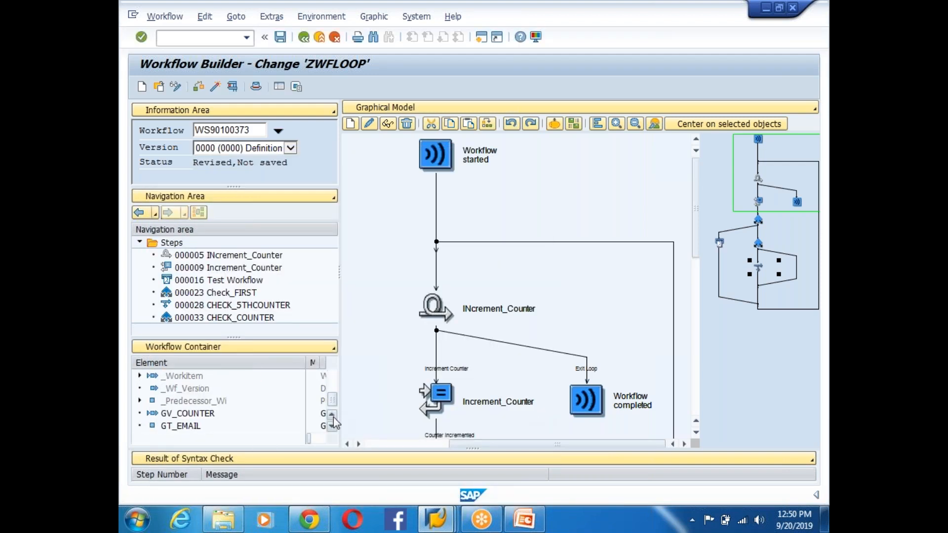
# - Mark GT_EMAIL as both an import and export parameter
pyautogui.doubleClick(180, 425)
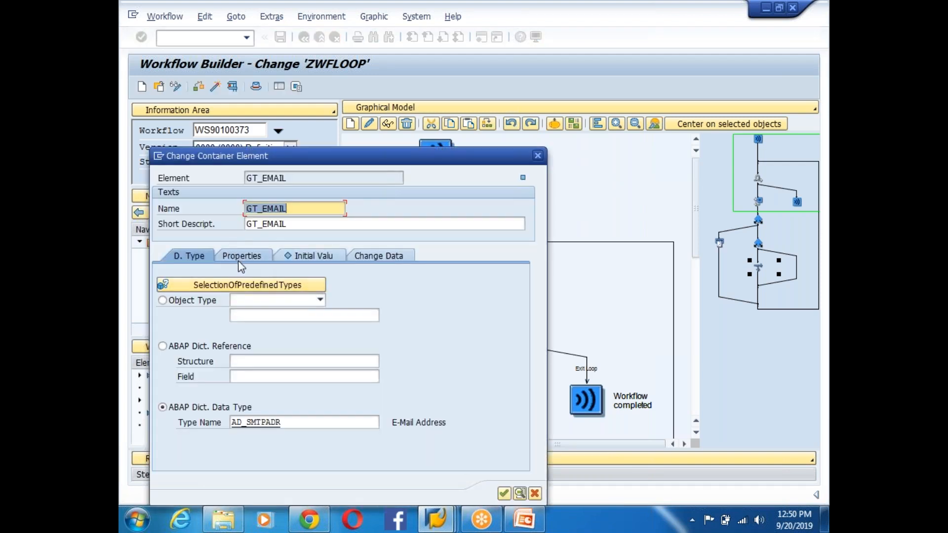
pyautogui.click(238, 260)
pyautogui.click(166, 301)
pyautogui.click(166, 316)
pyautogui.click(504, 493)
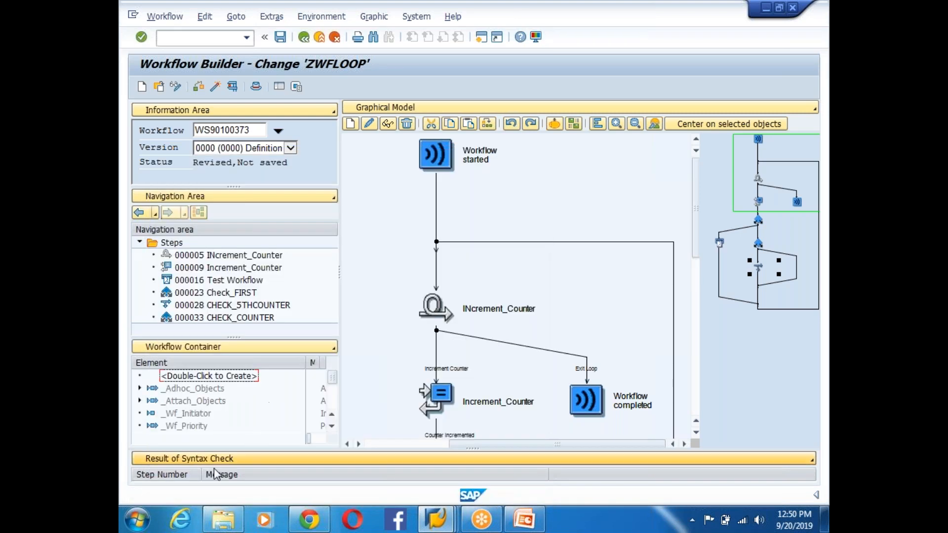
# - Enter an e-mail address as GT_EMAIL's initial value
pyautogui.scroll(-2, 286, 412)
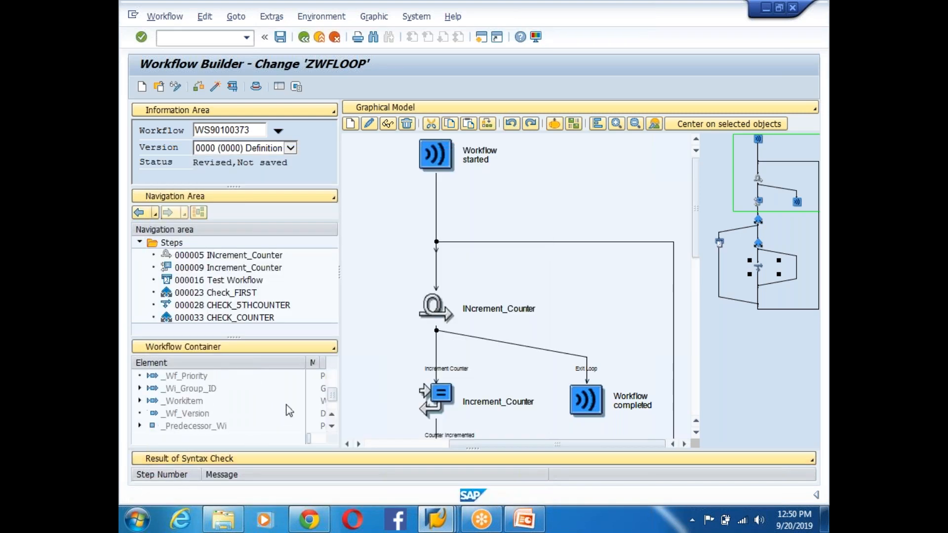
pyautogui.scroll(-1, 211, 440)
pyautogui.doubleClick(199, 426)
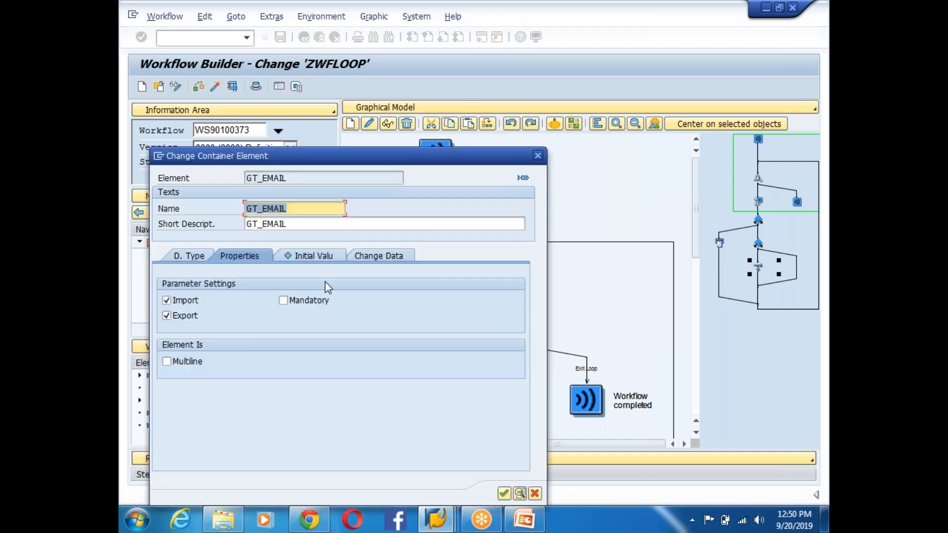
pyautogui.click(316, 256)
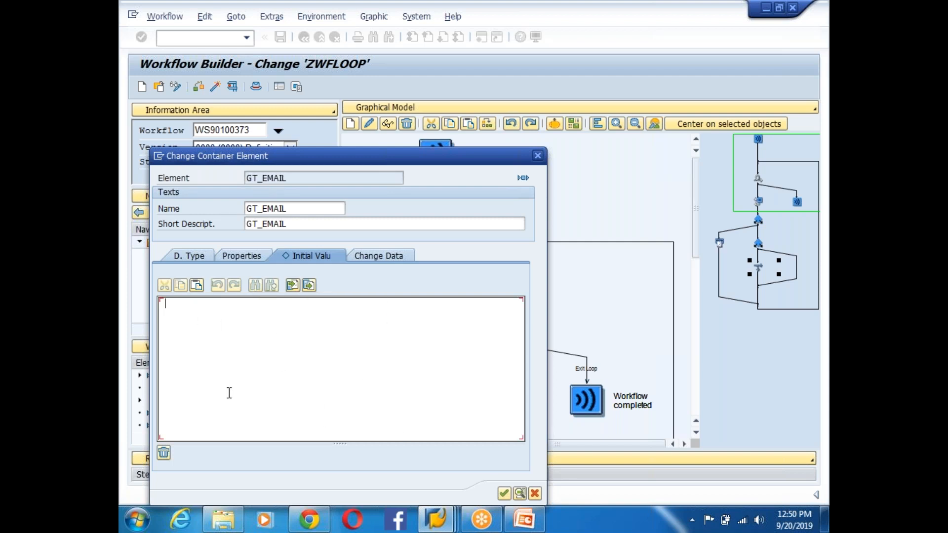
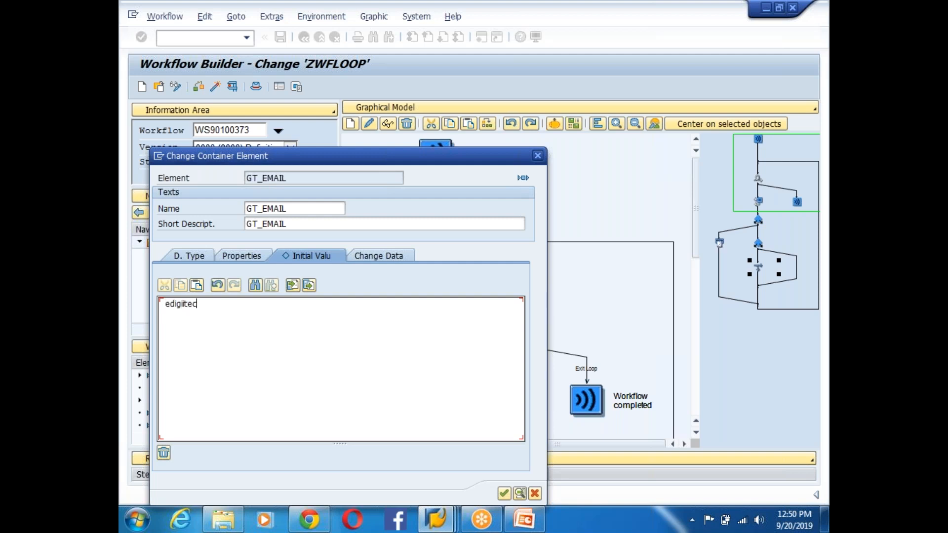
# - Confirm the GT_EMAIL initial value, then reopen the element to check it and close it
pyautogui.click(504, 493)
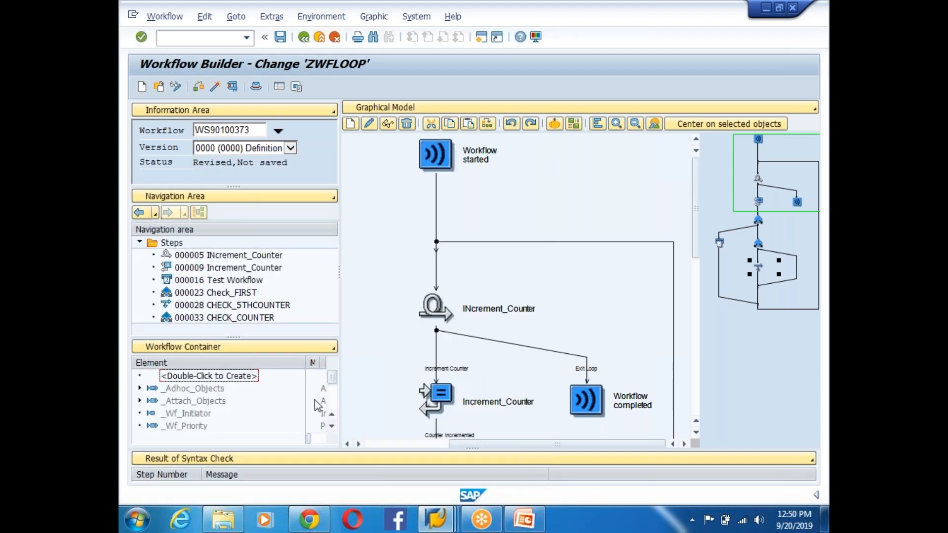
pyautogui.scroll(-2, 330, 420)
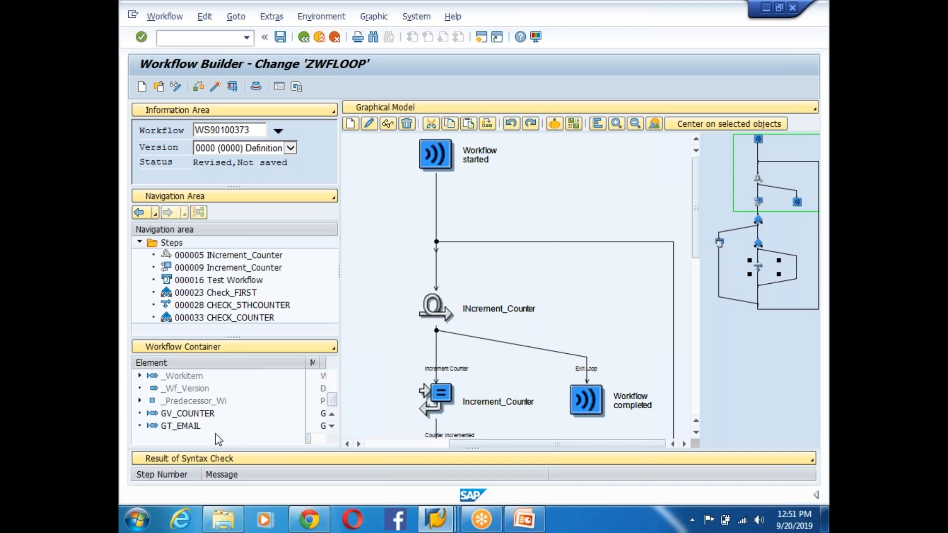
pyautogui.doubleClick(186, 427)
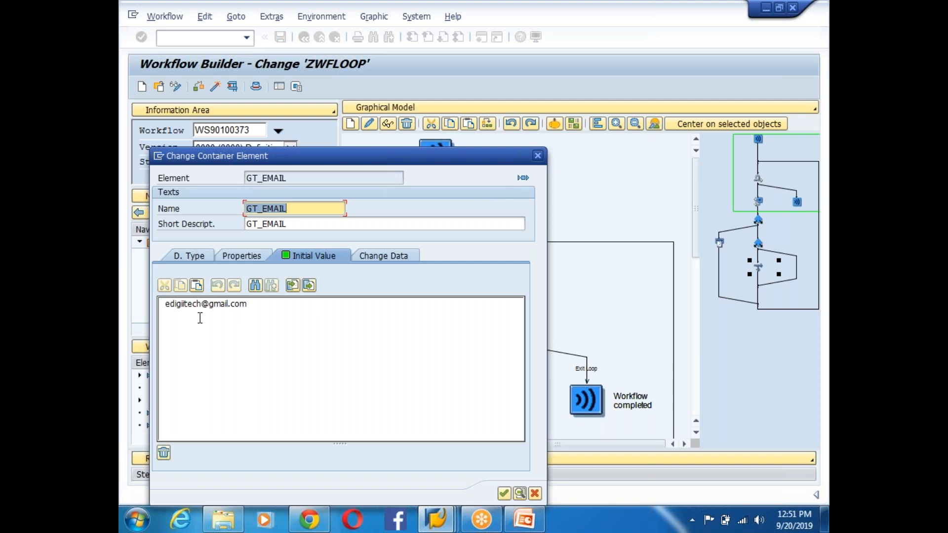
pyautogui.click(537, 157)
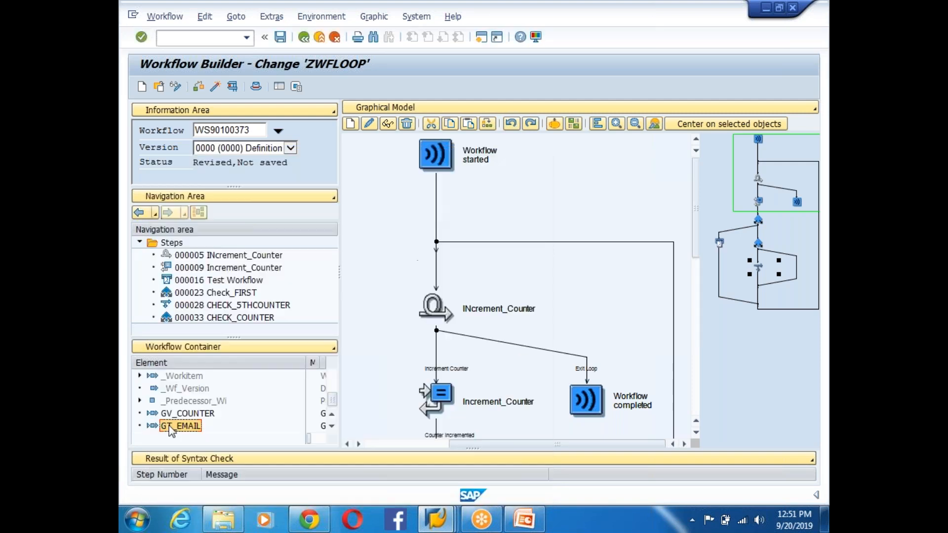
# - Tick Multiline in GT_EMAIL's properties, accepting that its initial value is lost
pyautogui.doubleClick(173, 426)
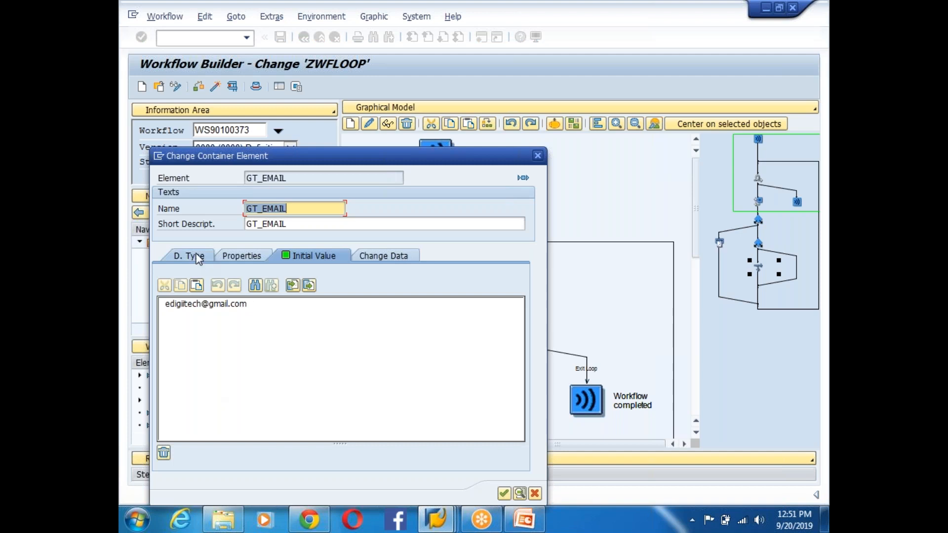
pyautogui.click(189, 255)
pyautogui.click(238, 256)
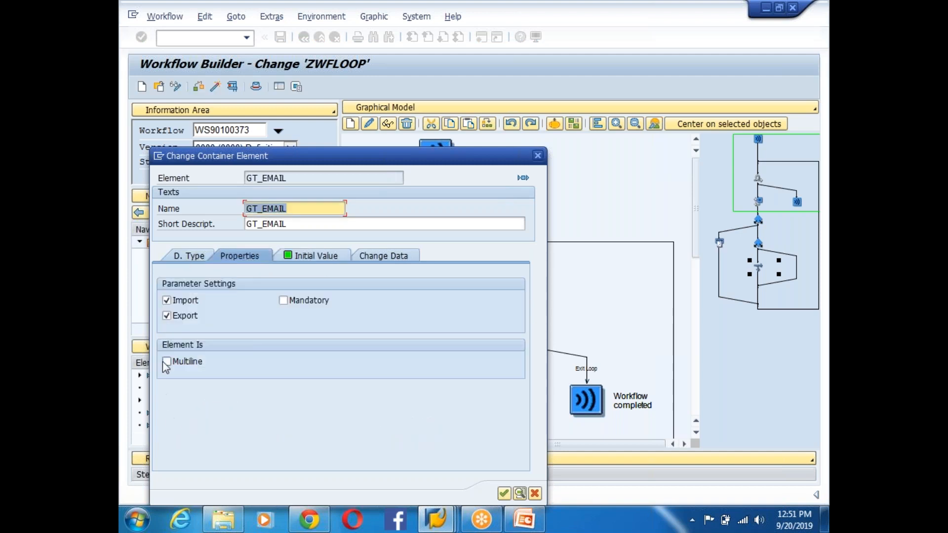
pyautogui.click(167, 362)
pyautogui.click(310, 332)
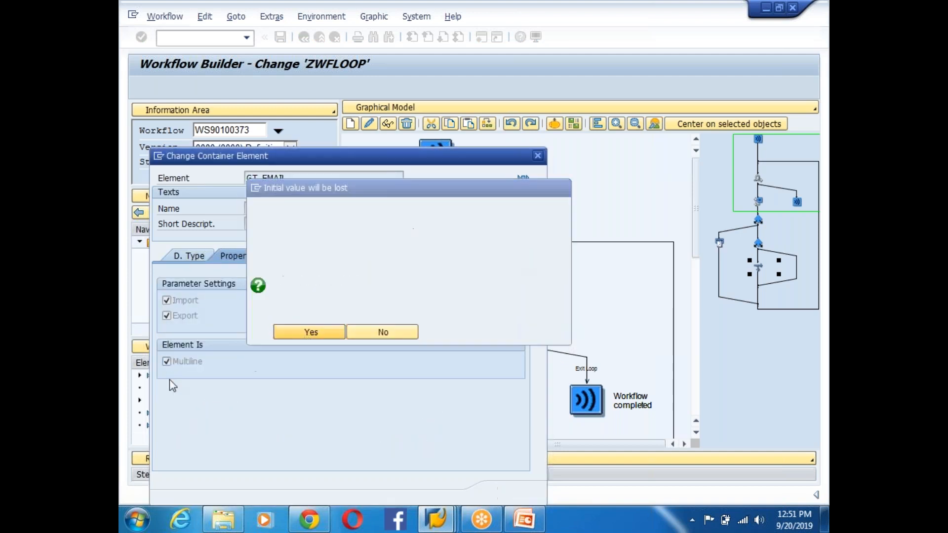
pyautogui.click(504, 494)
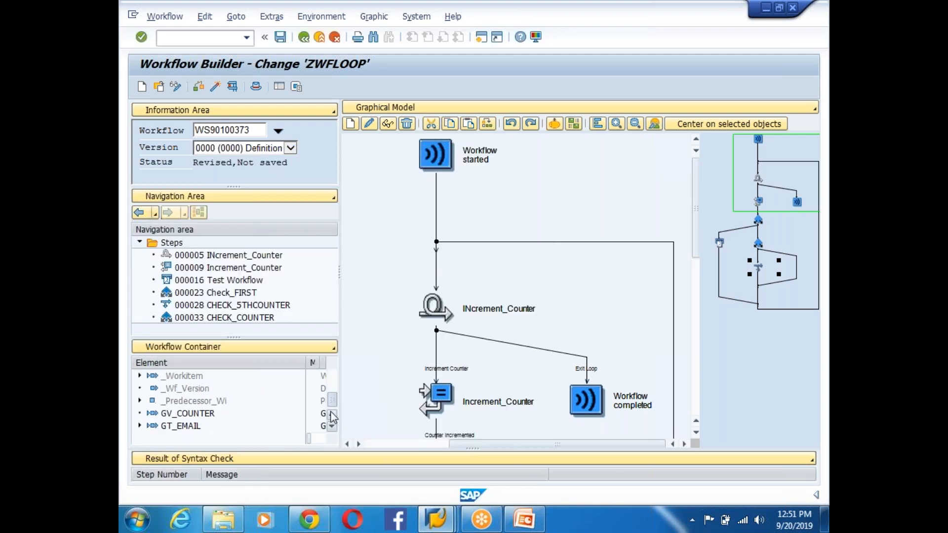
# - Enter three recipient e-mail addresses as GT_EMAIL initial values, one per inserted row
pyautogui.doubleClick(178, 425)
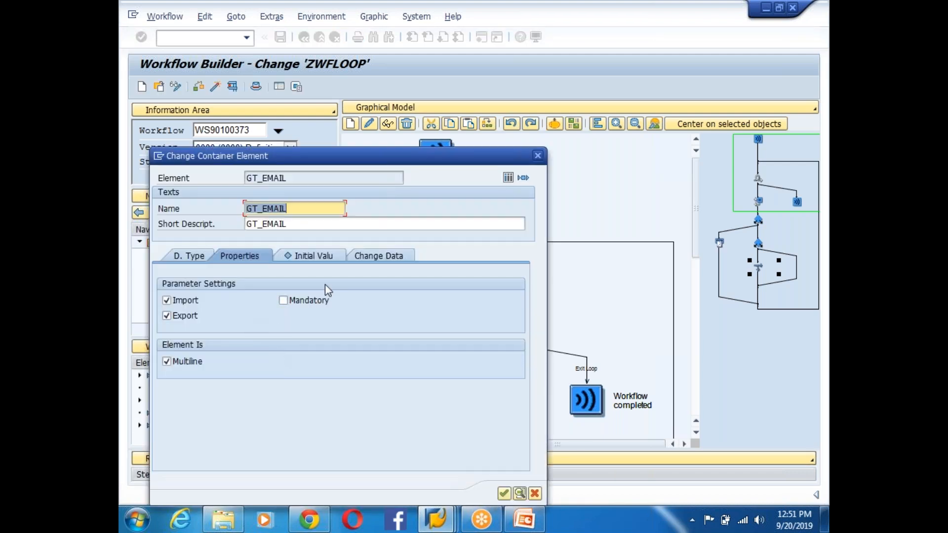
pyautogui.click(310, 256)
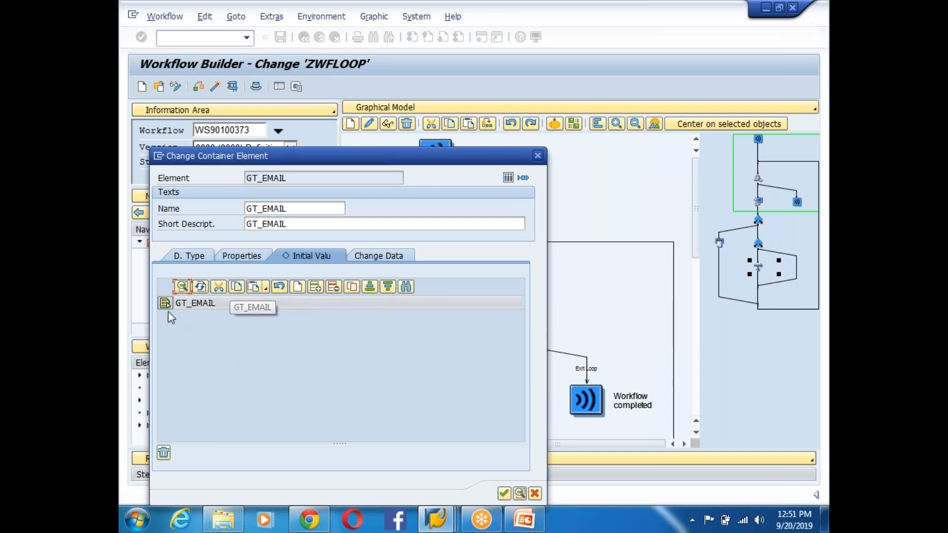
pyautogui.click(314, 286)
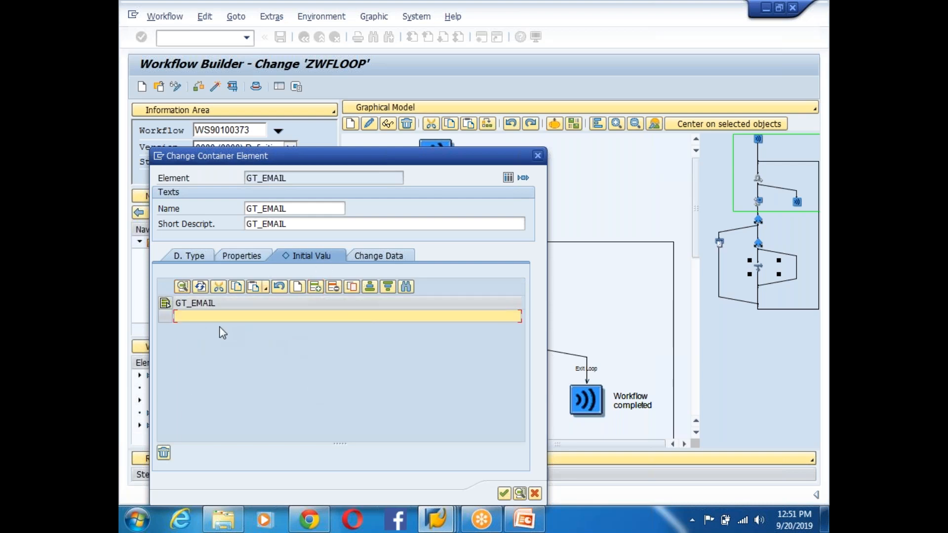
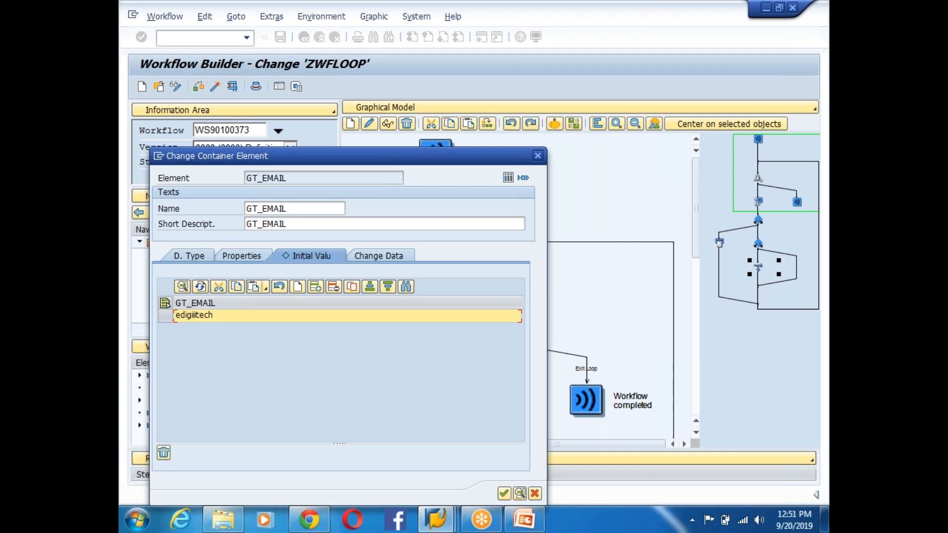
pyautogui.click(314, 287)
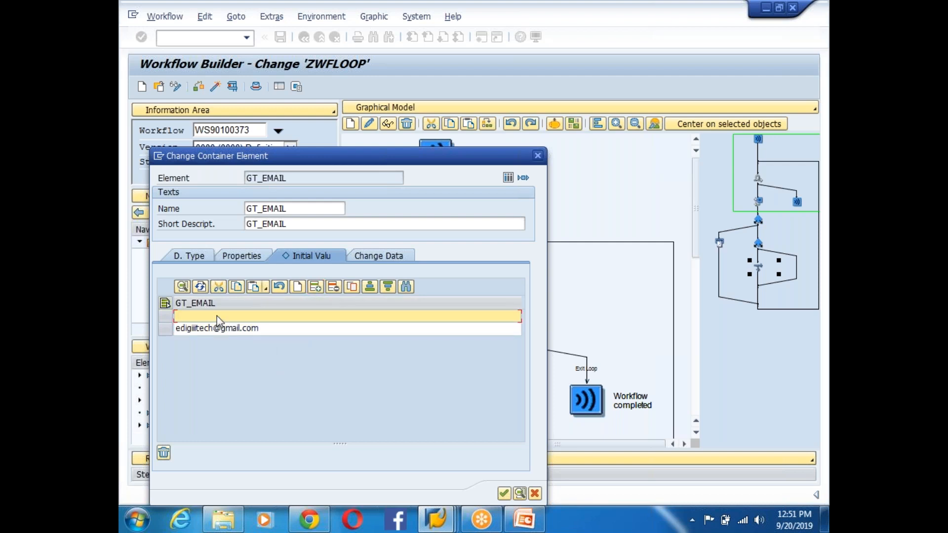
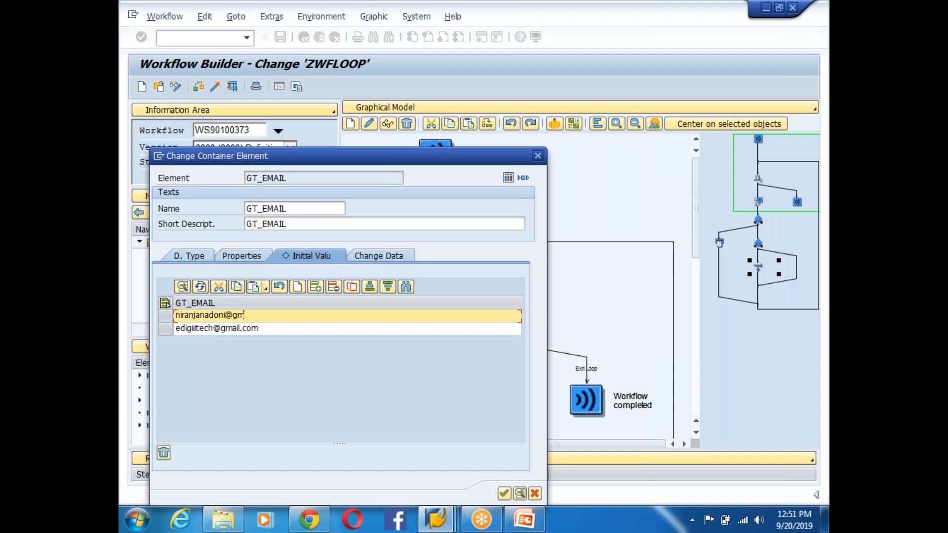
pyautogui.click(315, 286)
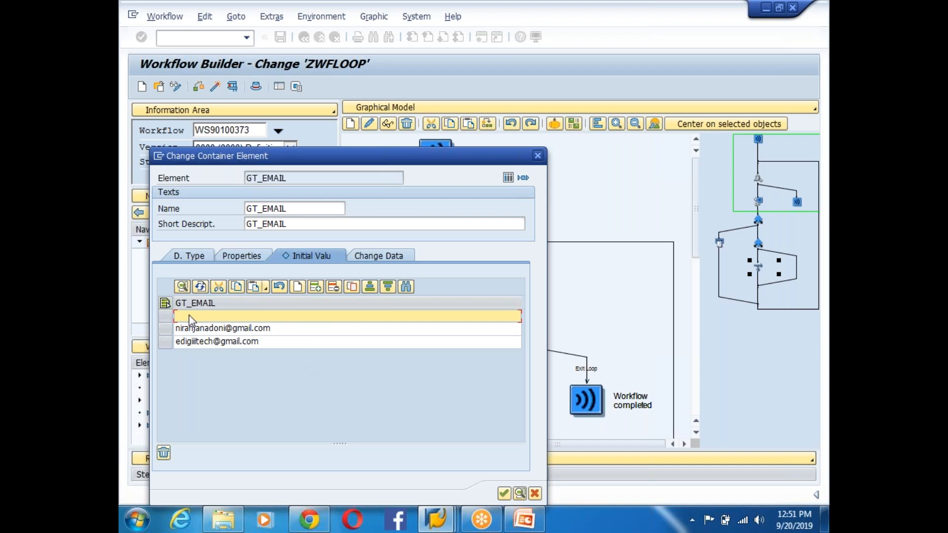
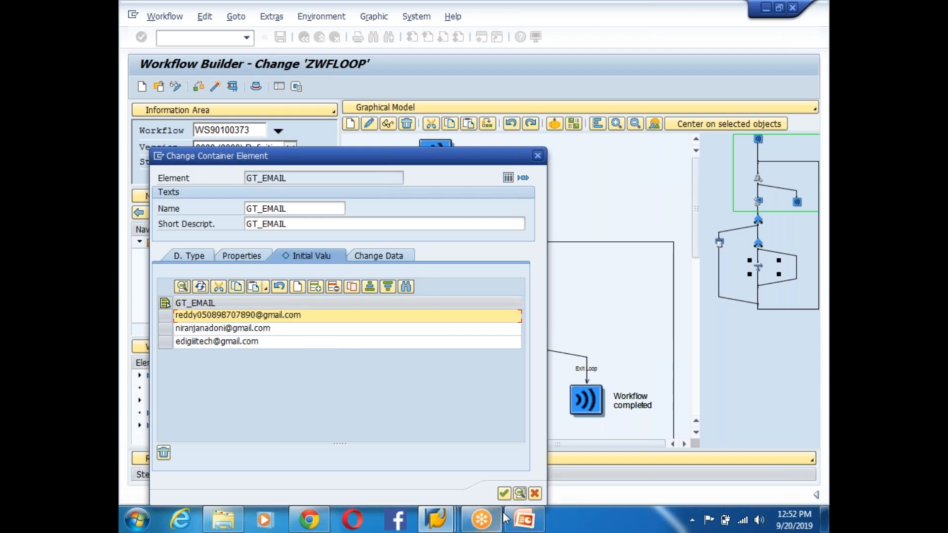
# - Confirm the three initial values and save workflow ZWFLOOP
pyautogui.click(503, 493)
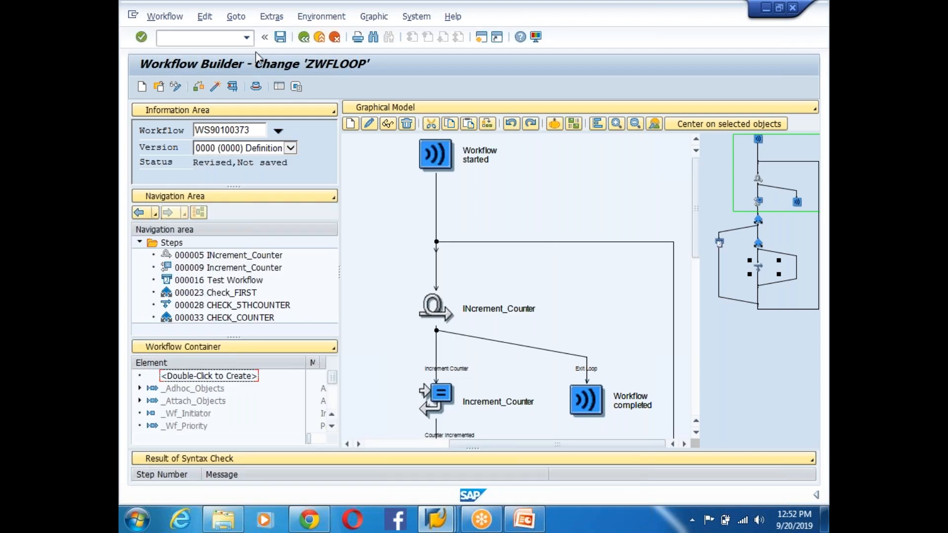
pyautogui.click(282, 38)
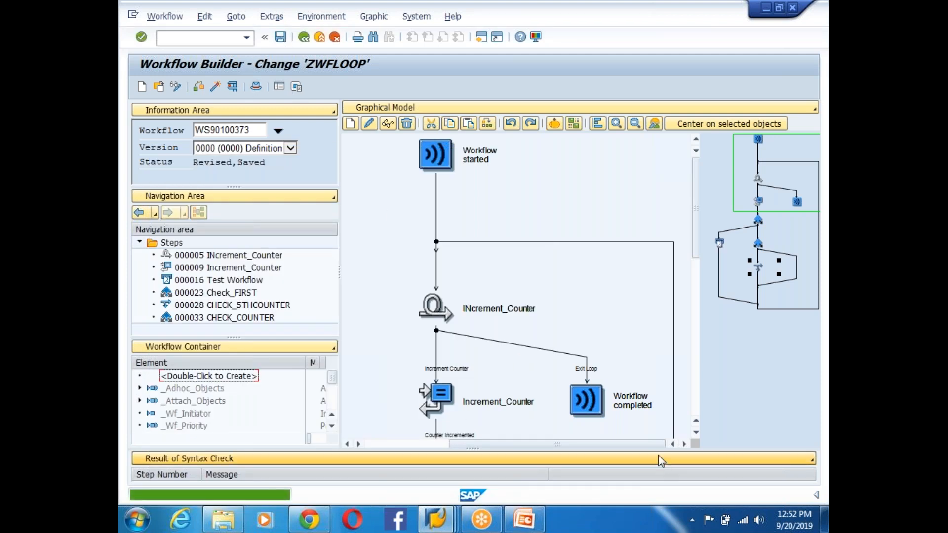
pyautogui.moveTo(694, 231); pyautogui.dragTo(707, 346)
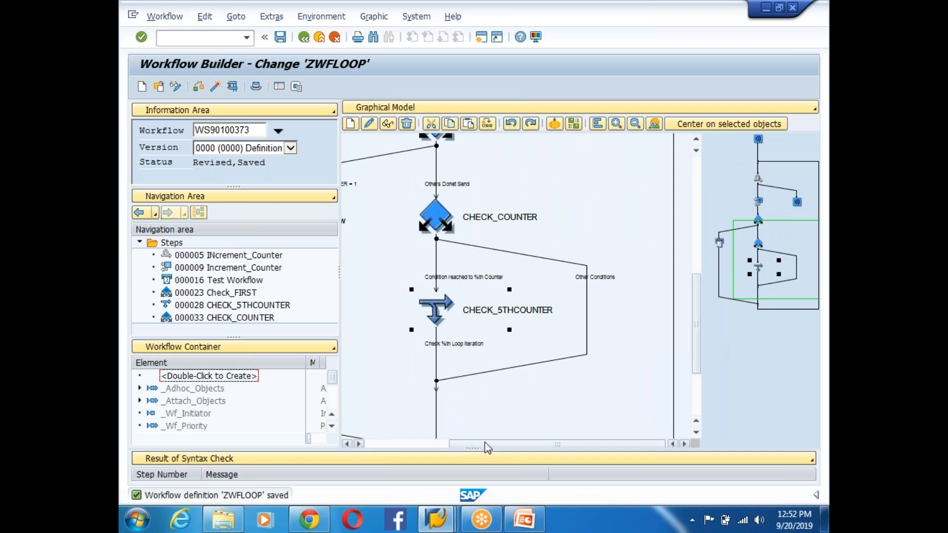
pyautogui.moveTo(485, 445); pyautogui.dragTo(386, 449)
# - Replace the Test Workflow mail step's fixed address with &GT_EMAIL&, keeping type E-Mail Address
pyautogui.doubleClick(417, 217)
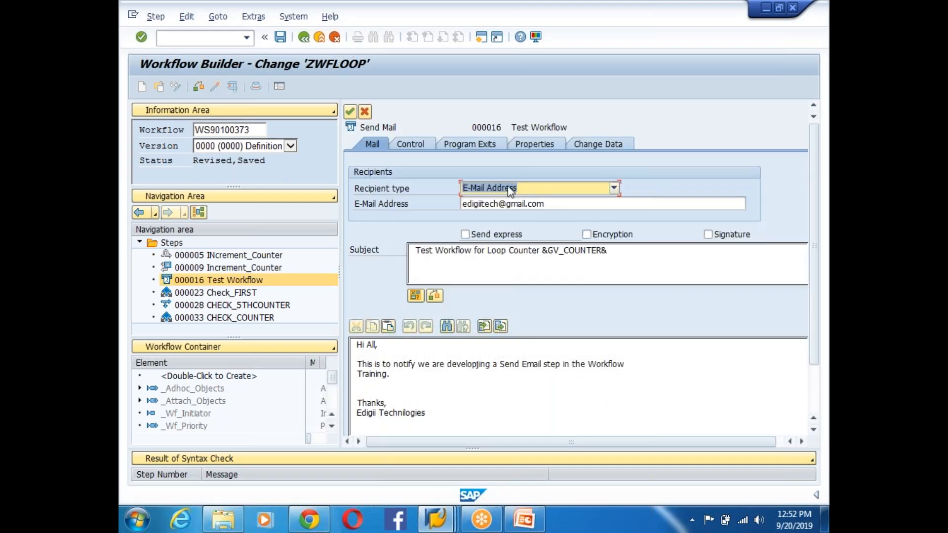
pyautogui.click(511, 191)
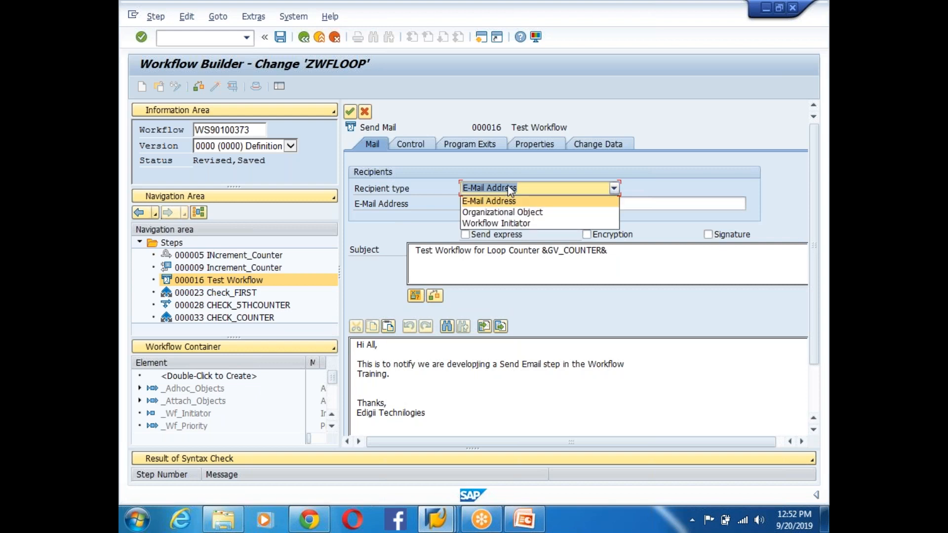
pyautogui.click(511, 200)
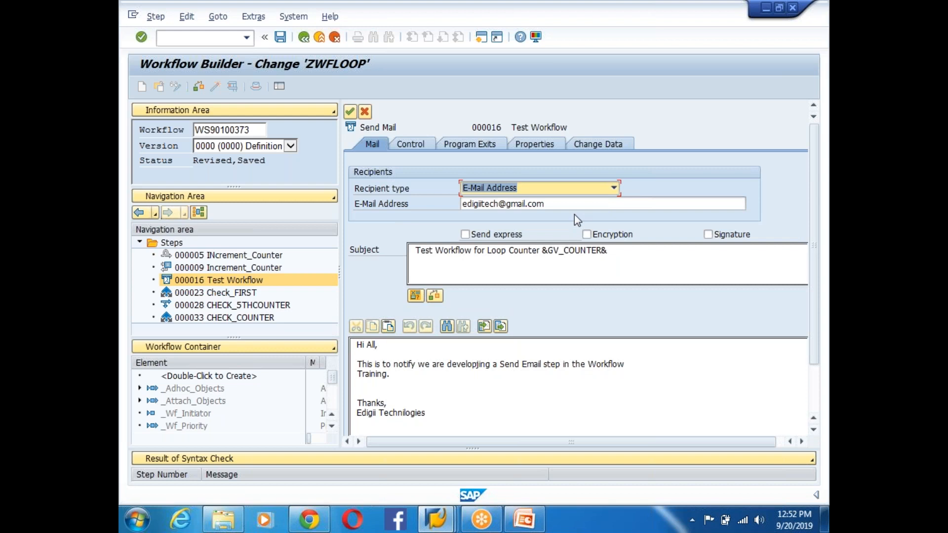
pyautogui.click(576, 203)
pyautogui.press('BackSpace')
pyautogui.press('BackSpace')
pyautogui.press('BackSpace')
pyautogui.press('BackSpace')
pyautogui.press('BackSpace')
pyautogui.press('BackSpace')
pyautogui.press('BackSpace')
pyautogui.press('BackSpace')
pyautogui.press('BackSpace')
pyautogui.press('BackSpace')
pyautogui.press('BackSpace')
pyautogui.press('BackSpace')
pyautogui.press('BackSpace')
pyautogui.press('BackSpace')
pyautogui.press('BackSpace')
pyautogui.press('BackSpace')
pyautogui.press('BackSpace')
pyautogui.press('BackSpace')
pyautogui.press('BackSpace')
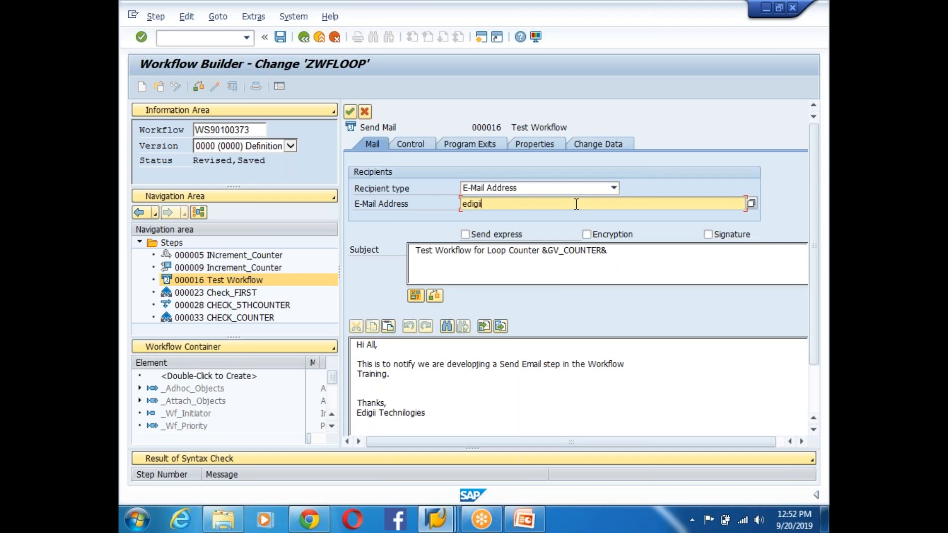
pyautogui.click(751, 204)
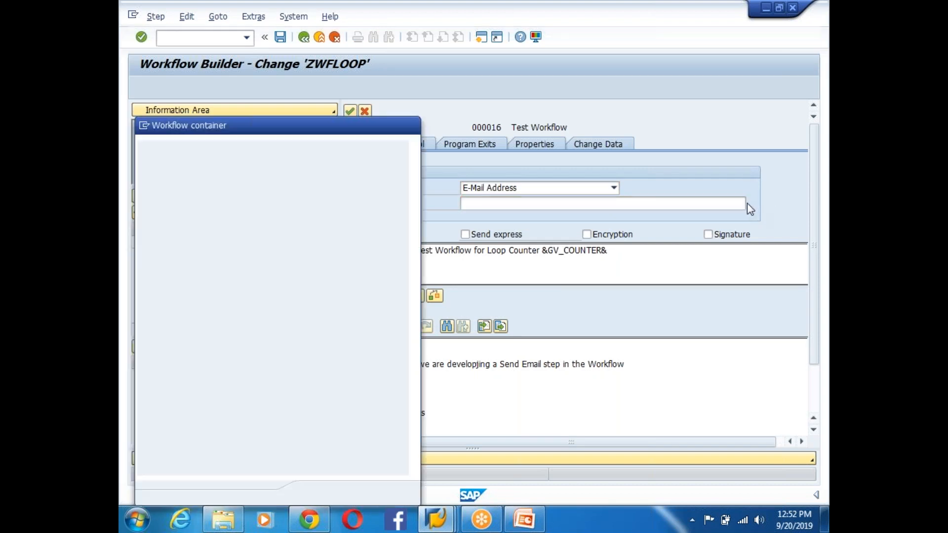
pyautogui.click(204, 300)
pyautogui.doubleClick(204, 300)
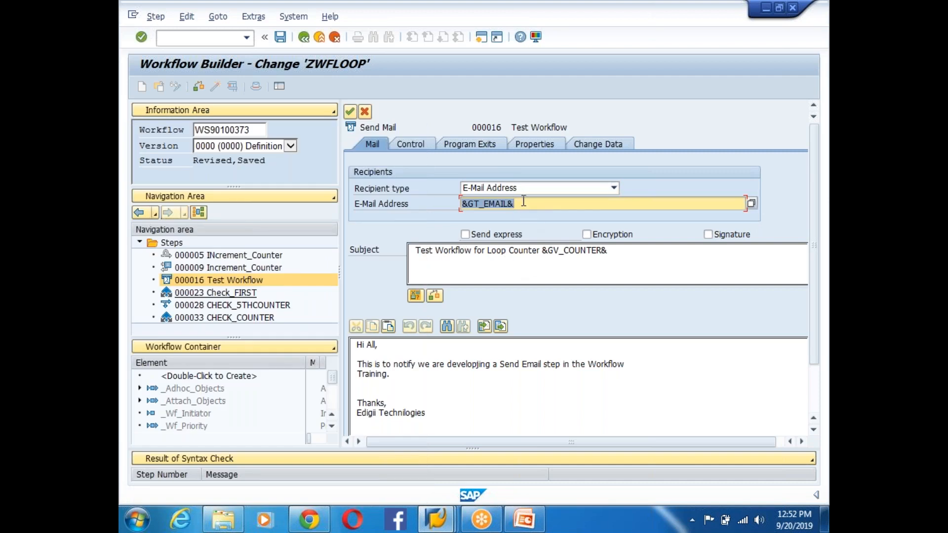
pyautogui.moveTo(522, 204); pyautogui.dragTo(455, 207)
pyautogui.moveTo(541, 203); pyautogui.dragTo(466, 206)
pyautogui.click(352, 111)
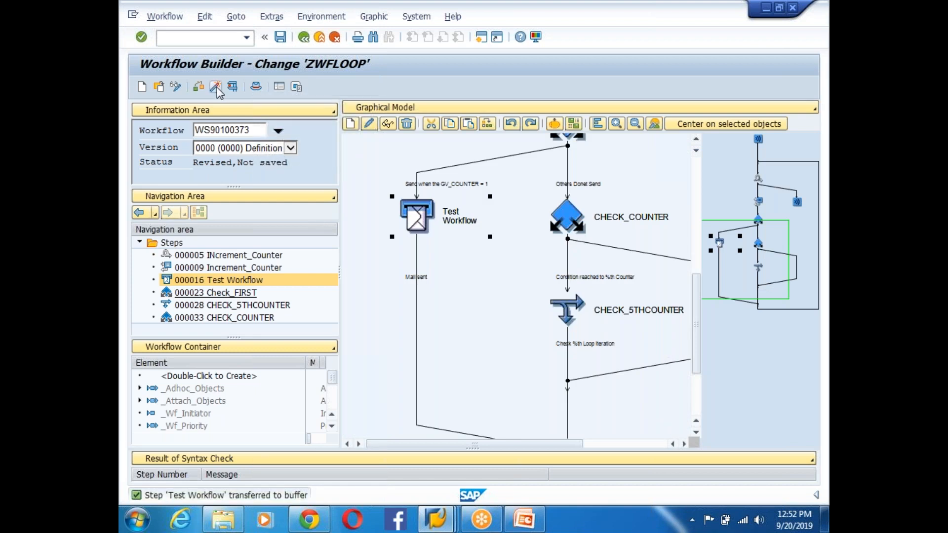
# - Start a test run of ZWFLOOP and execute it
pyautogui.click(232, 87)
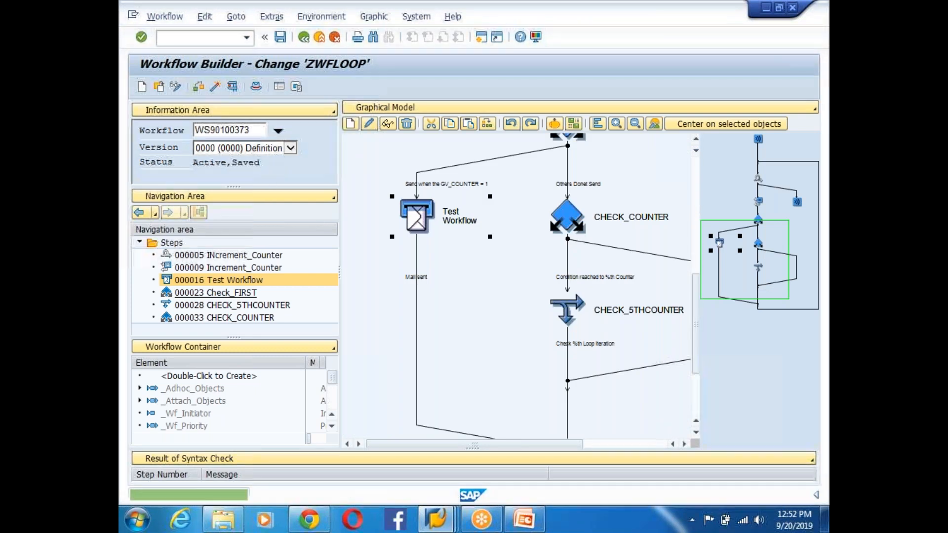
pyautogui.click(232, 87)
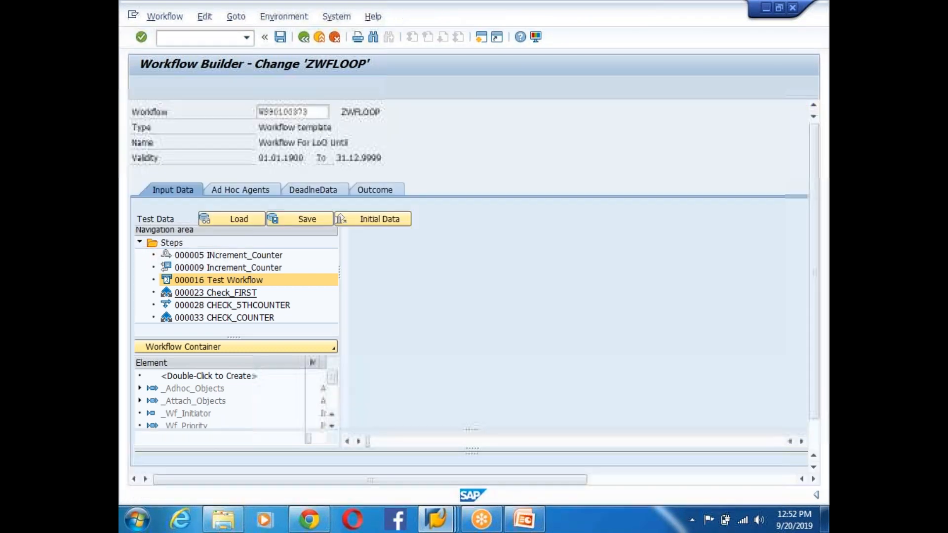
pyautogui.click(140, 87)
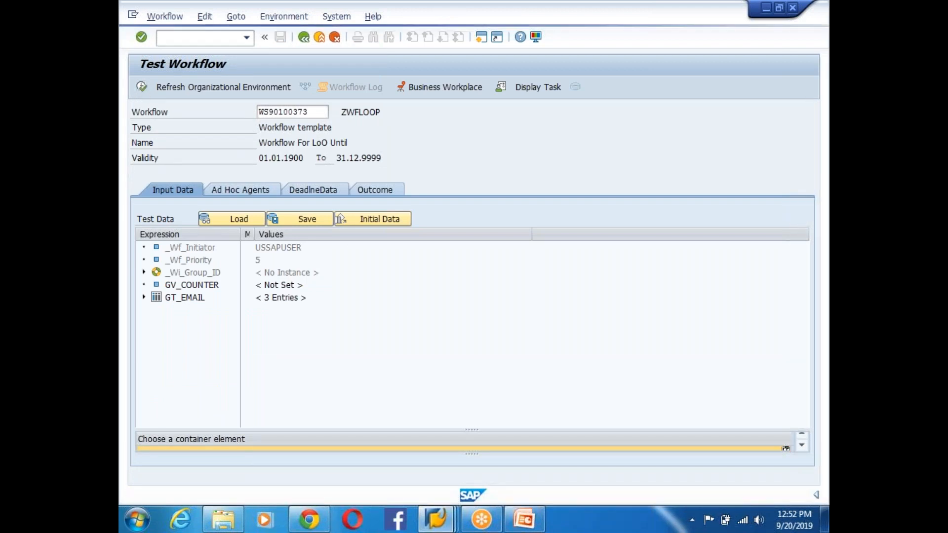
# - Refresh the workflow log until the run shows Completed, ending at CHECK_5THCOUNTER
pyautogui.click(346, 88)
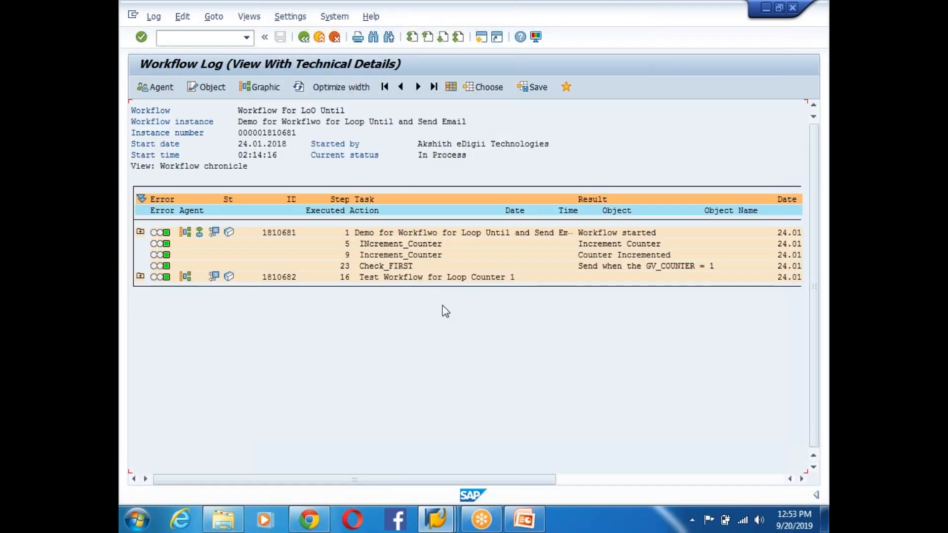
pyautogui.click(299, 87)
pyautogui.click(299, 87)
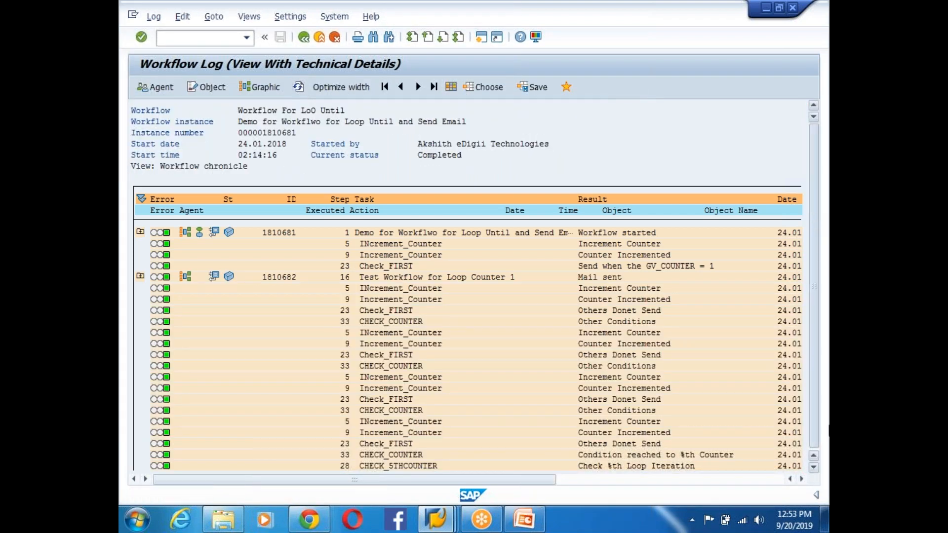
pyautogui.scroll(-1, 268, 394)
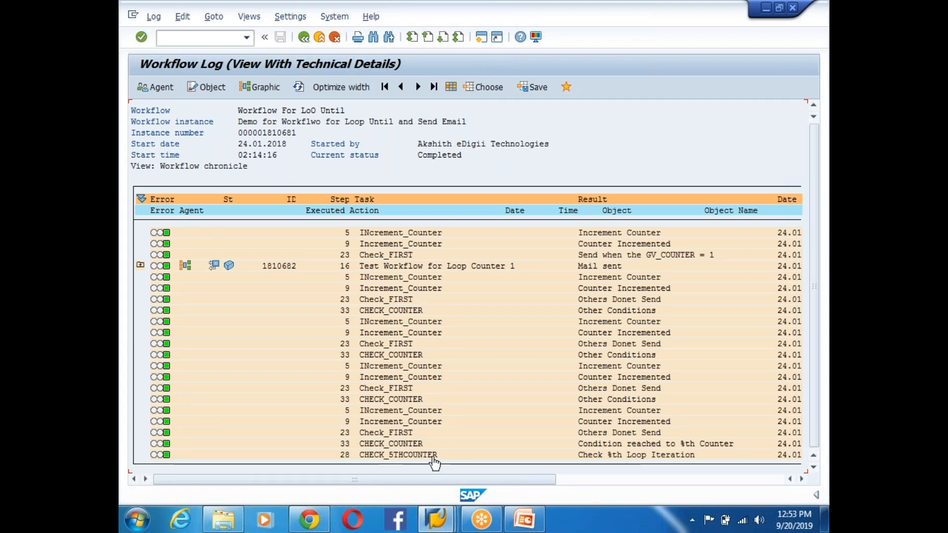
pyautogui.click(435, 518)
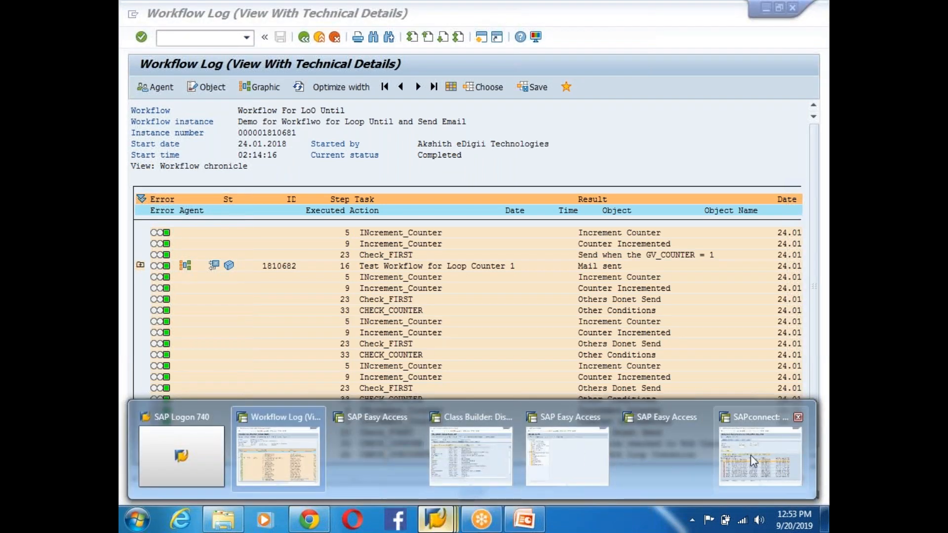
# - Refresh SAPconnect and mark the new waiting Loop Counter 1 mails queued at 08:14:25, then return to the log
pyautogui.click(751, 455)
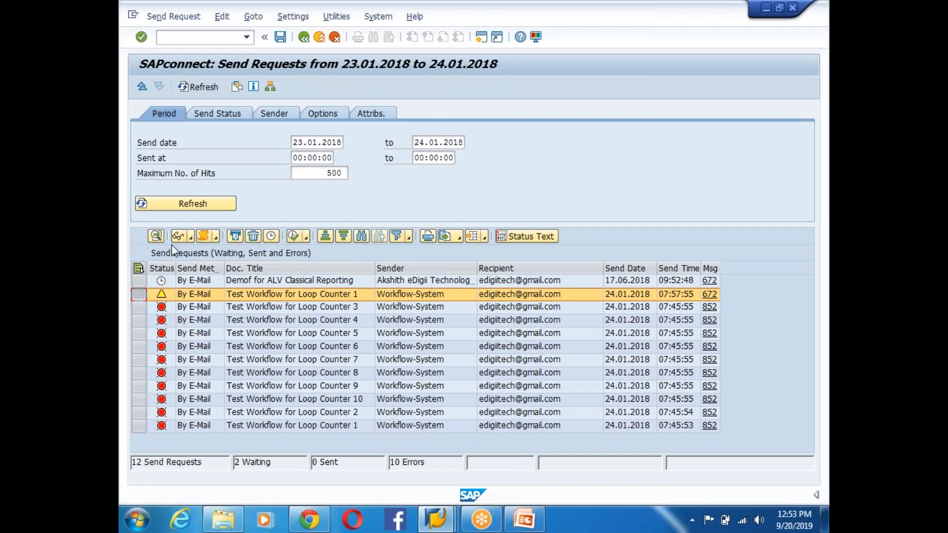
pyautogui.click(154, 206)
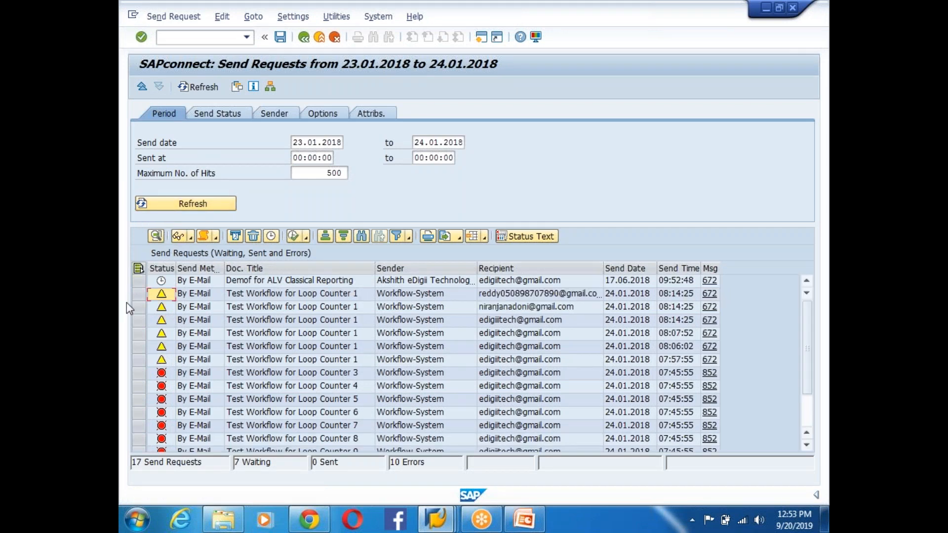
pyautogui.moveTo(138, 294); pyautogui.dragTo(137, 360)
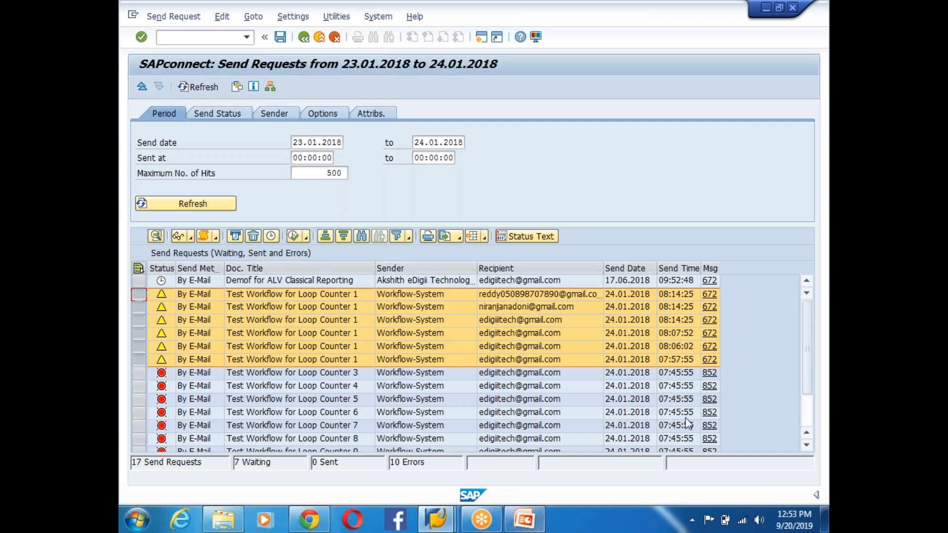
pyautogui.click(434, 519)
pyautogui.click(263, 444)
pyautogui.click(304, 37)
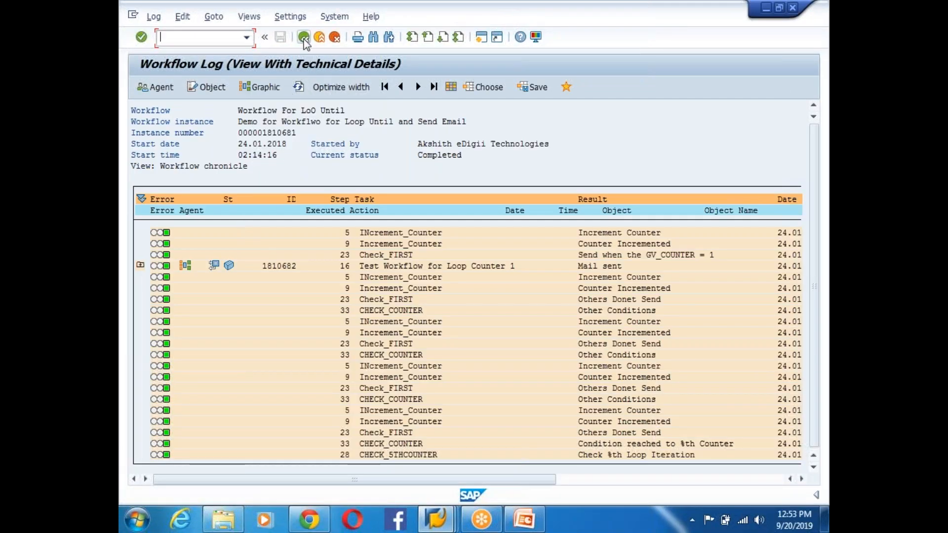
# - Back in Workflow Builder, verify the Test Workflow step's recipient reads &GT_EMAIL&
pyautogui.click(304, 37)
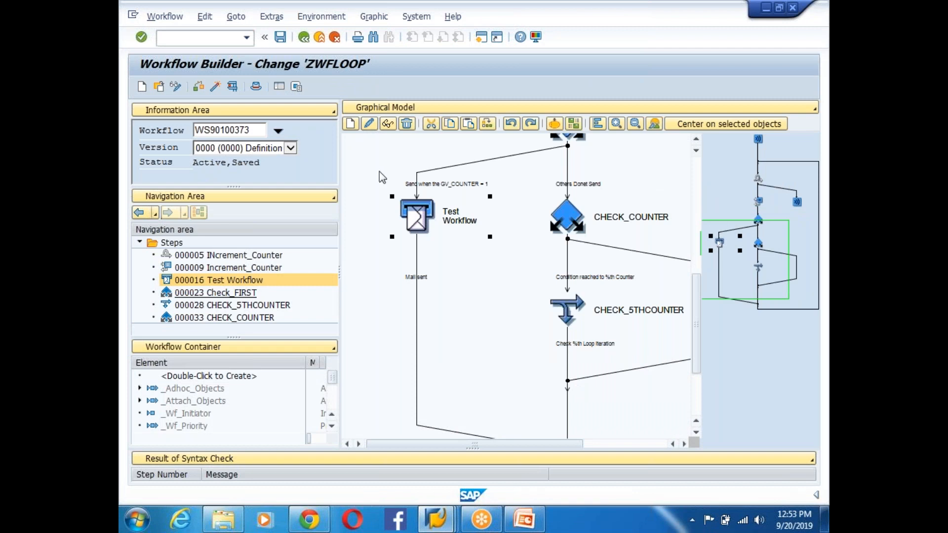
pyautogui.doubleClick(420, 219)
pyautogui.moveTo(515, 203); pyautogui.dragTo(444, 204)
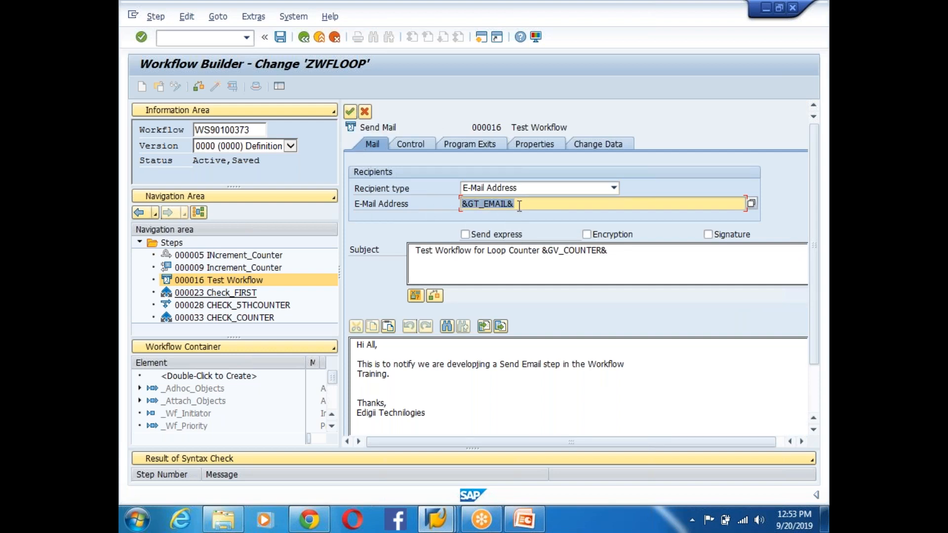
pyautogui.click(350, 113)
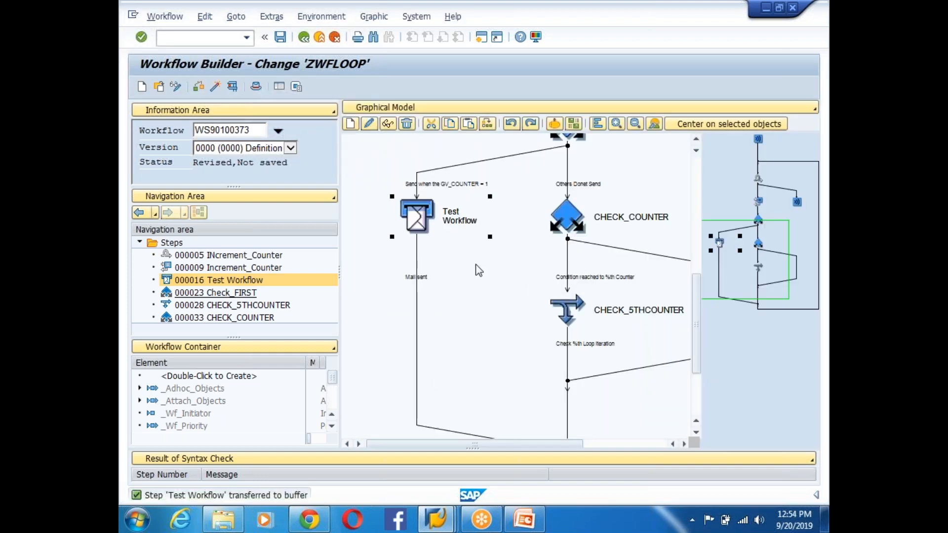
# - Inspect the CHECK_COUNTER, CHECK_5THCOUNTER and Increment_Counter loop steps in the diagram
pyautogui.click(567, 217)
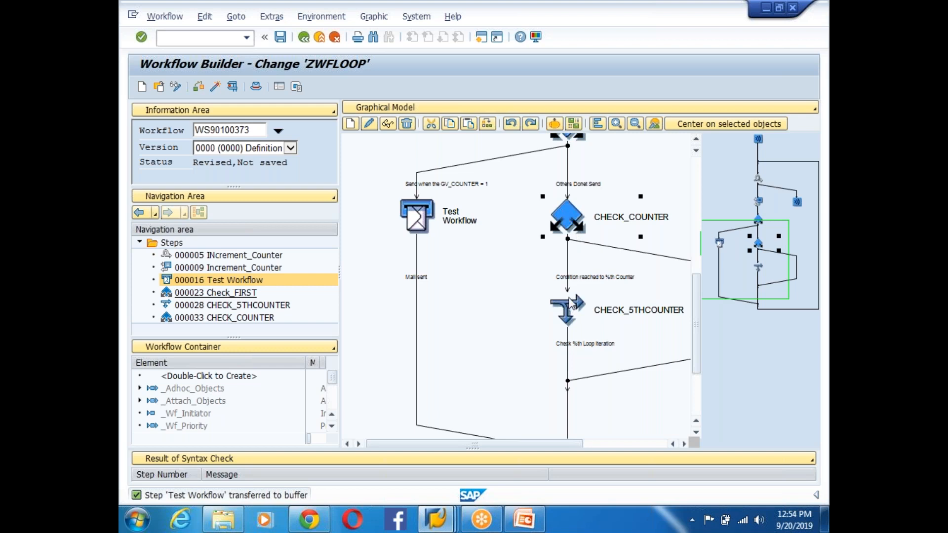
pyautogui.click(571, 307)
pyautogui.click(517, 458)
pyautogui.click(666, 457)
pyautogui.moveTo(698, 328); pyautogui.dragTo(703, 215)
pyautogui.click(567, 375)
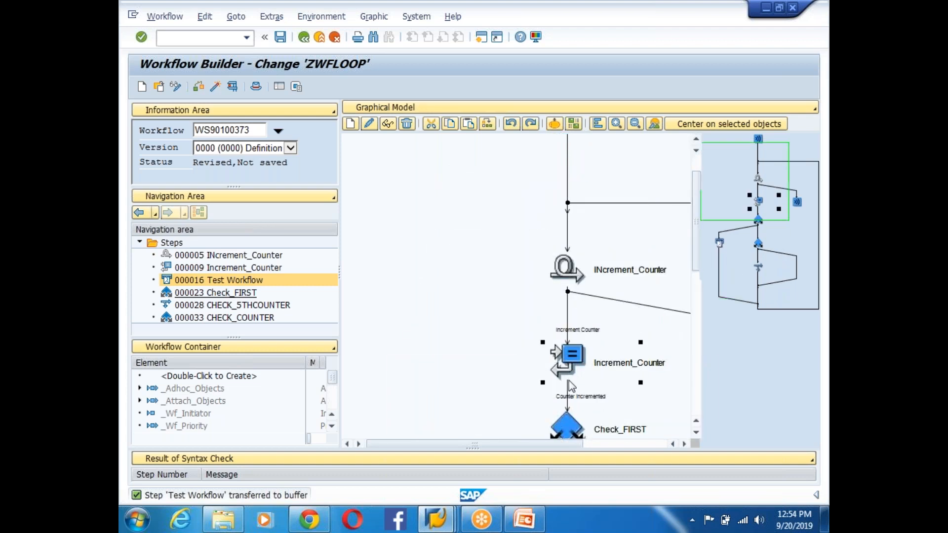
pyautogui.click(563, 285)
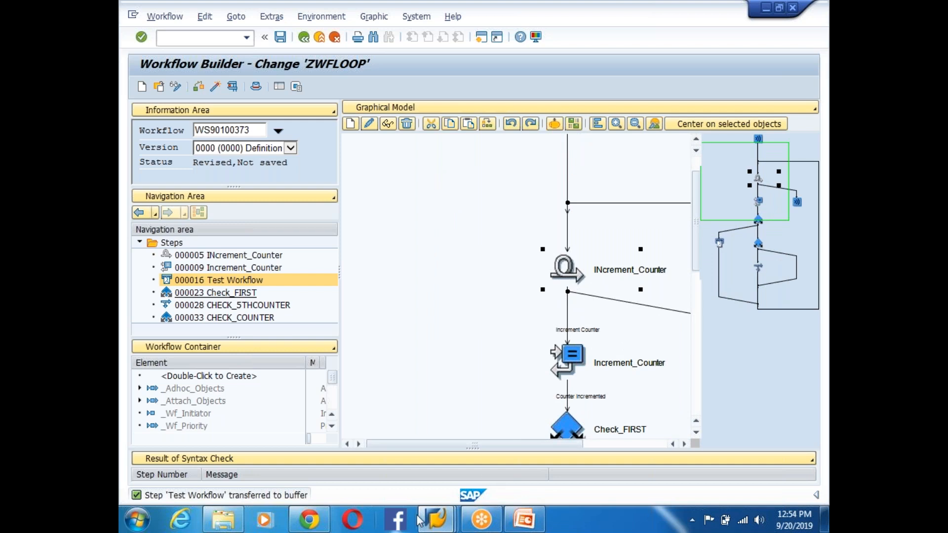
pyautogui.moveTo(428, 522)
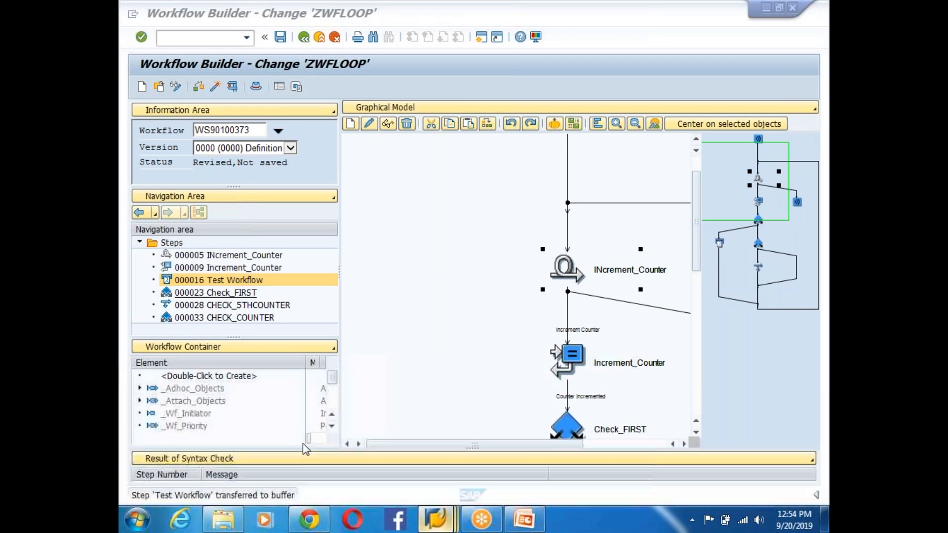
pyautogui.click(567, 168)
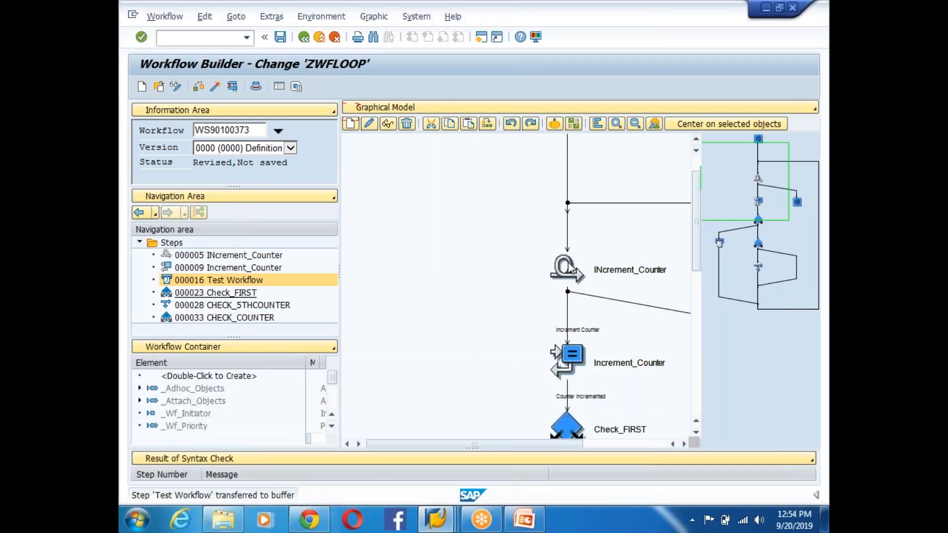
pyautogui.rightClick(567, 237)
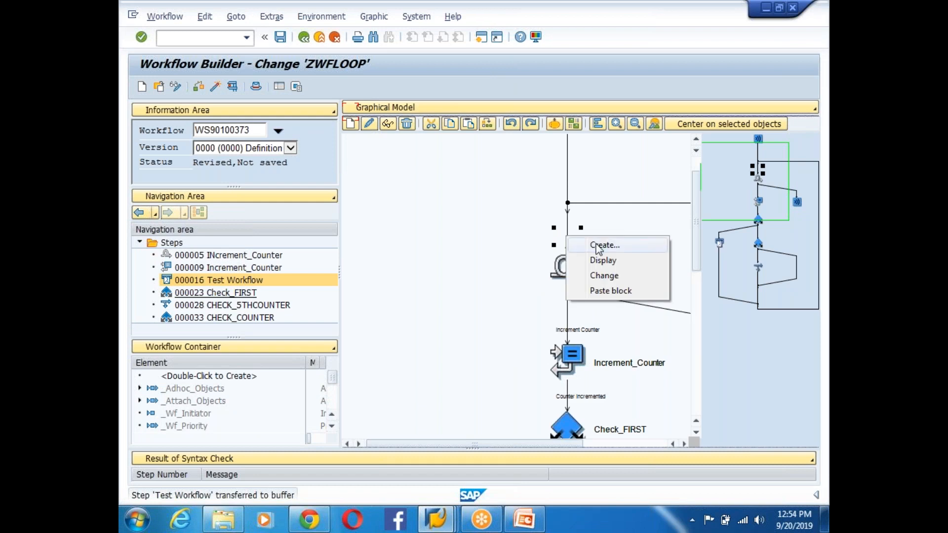
pyautogui.click(599, 246)
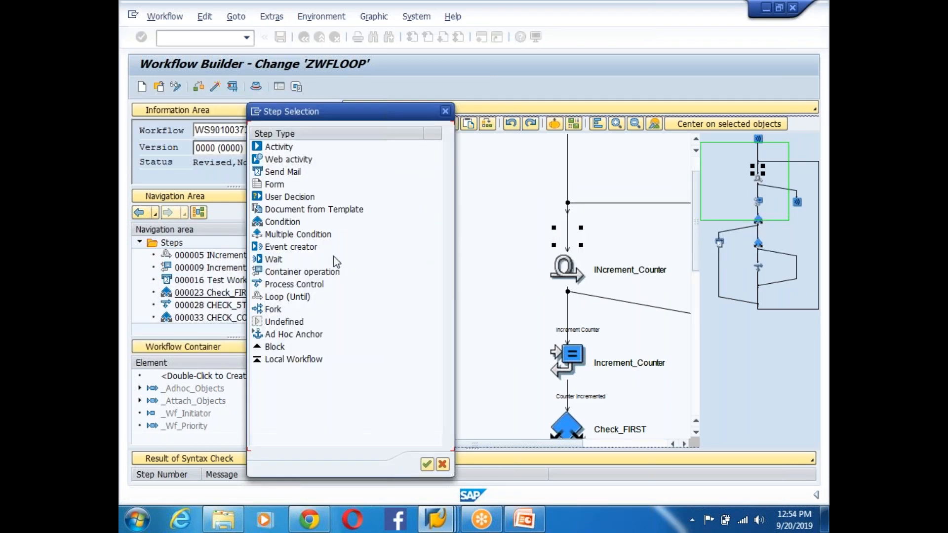
pyautogui.click(302, 248)
pyautogui.click(281, 260)
pyautogui.click(285, 250)
pyautogui.click(268, 261)
pyautogui.click(288, 251)
pyautogui.click(280, 261)
pyautogui.click(277, 285)
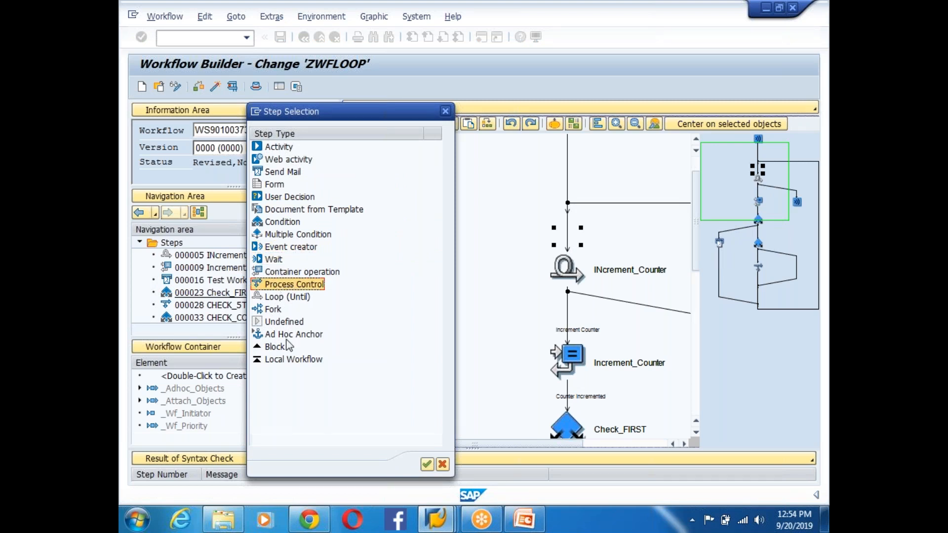
pyautogui.click(284, 298)
pyautogui.click(275, 310)
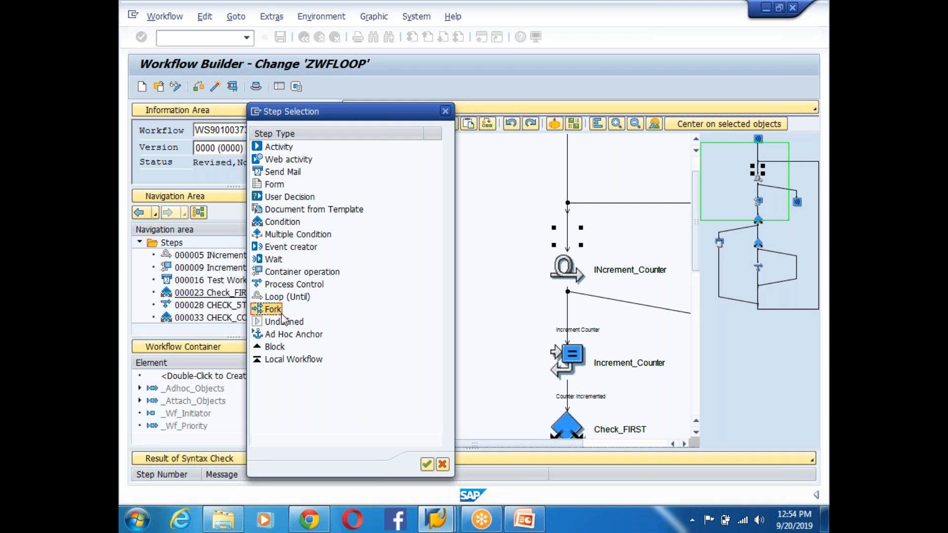
pyautogui.click(278, 198)
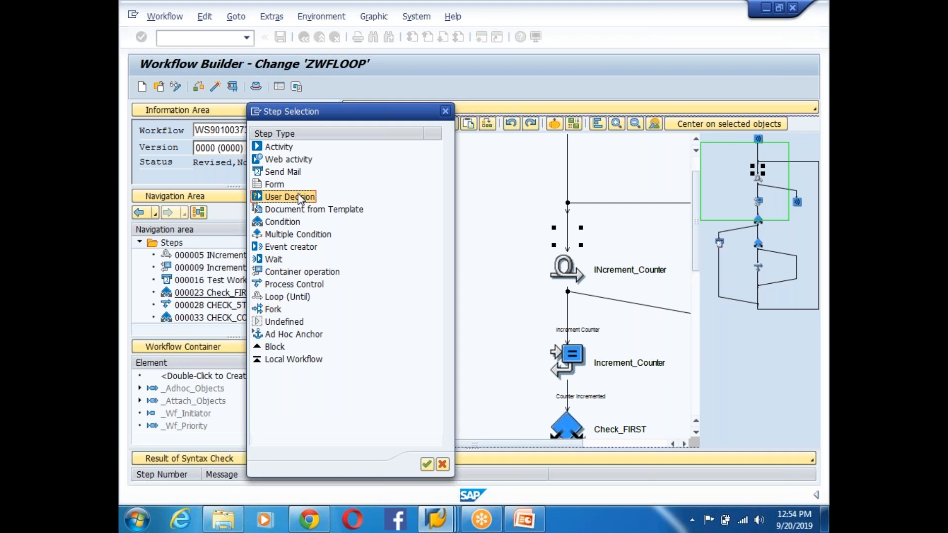
pyautogui.click(445, 111)
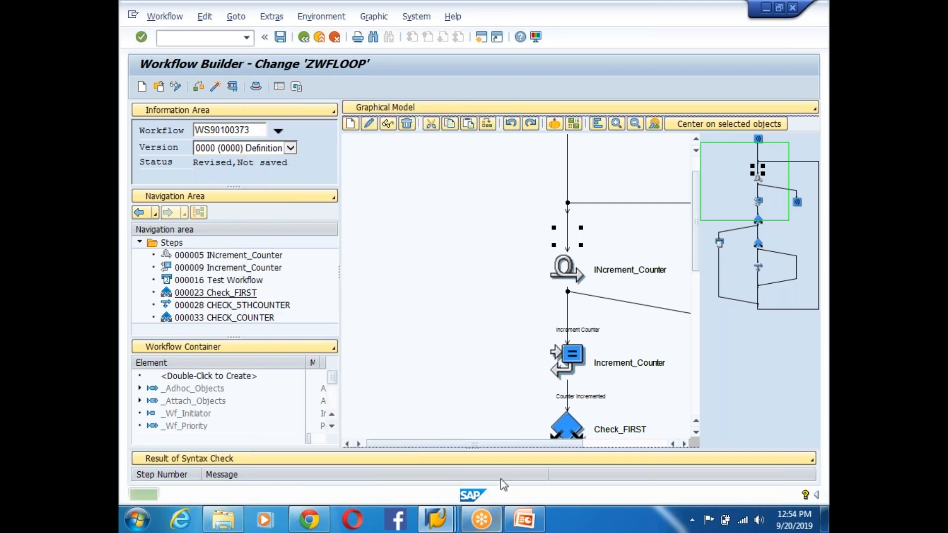
pyautogui.click(436, 518)
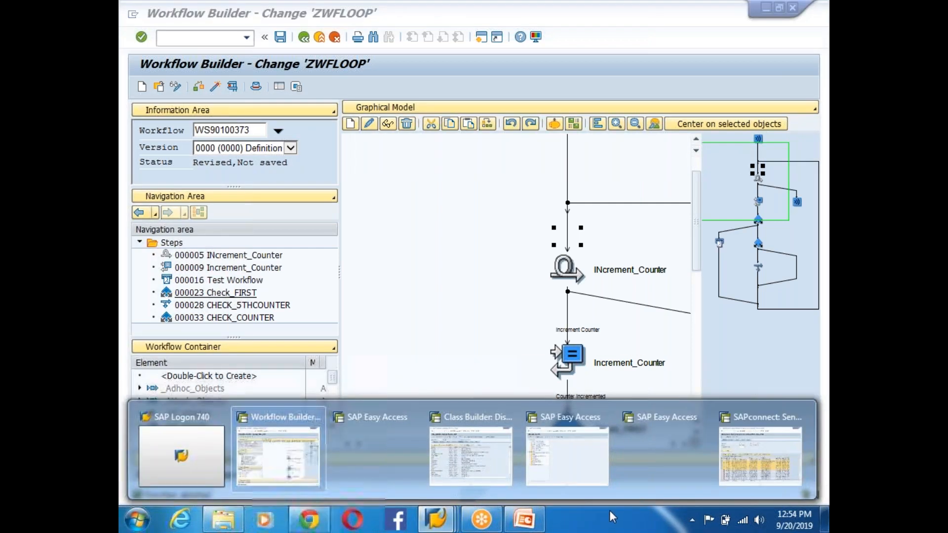
# - On slide 171, add a new line '8. User Decision:' after 'Programs.' under Process Control
pyautogui.click(525, 518)
pyautogui.click(391, 271)
pyautogui.press('Return')
pyautogui.press('Return')
pyautogui.write('8. User Decision')
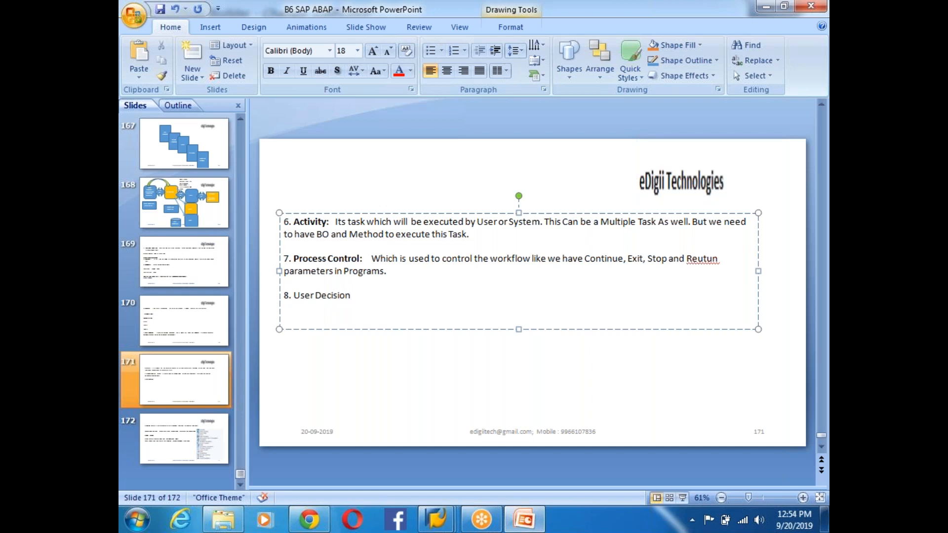
pyautogui.hotkey('shift', 'Left')
pyautogui.hotkey('shift', 'Left')
pyautogui.hotkey('shift', 'Left')
pyautogui.hotkey('shift', 'Left')
pyautogui.hotkey('shift', 'Left')
pyautogui.hotkey('shift', 'Left')
pyautogui.hotkey('shift', 'Left')
pyautogui.hotkey('shift', 'Left')
pyautogui.hotkey('shift', 'Left')
pyautogui.hotkey('shift', 'Left')
pyautogui.hotkey('shift', 'Left')
pyautogui.hotkey('shift', 'Left')
pyautogui.hotkey('shift', 'Left')
pyautogui.hotkey('shift', 'Left')
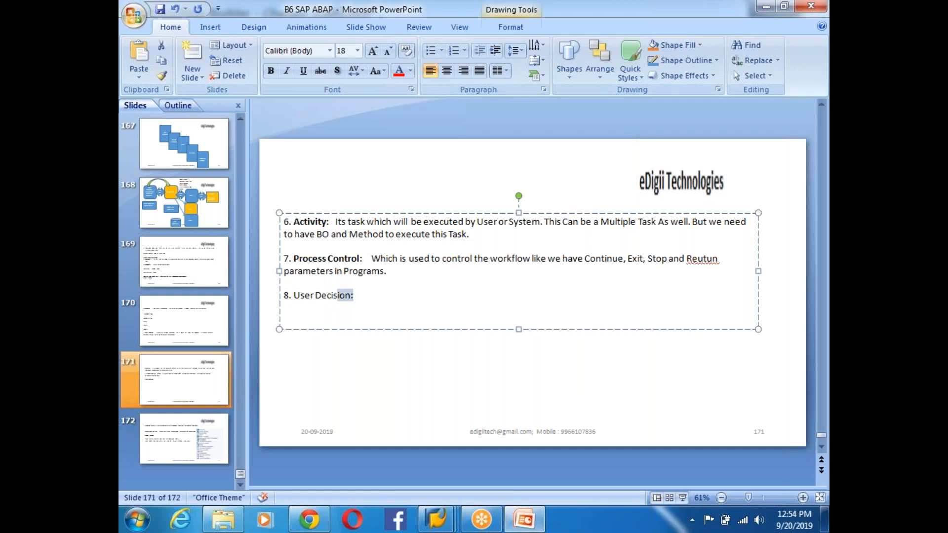
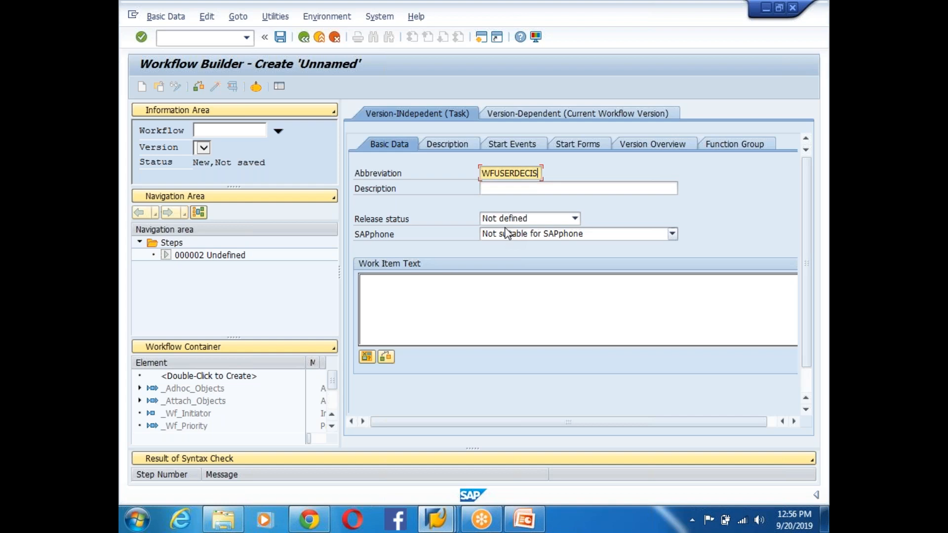
# - Enter description 'Foreground Task' and work item text 'Approve Leave Request' for the new workflow
pyautogui.click(534, 187)
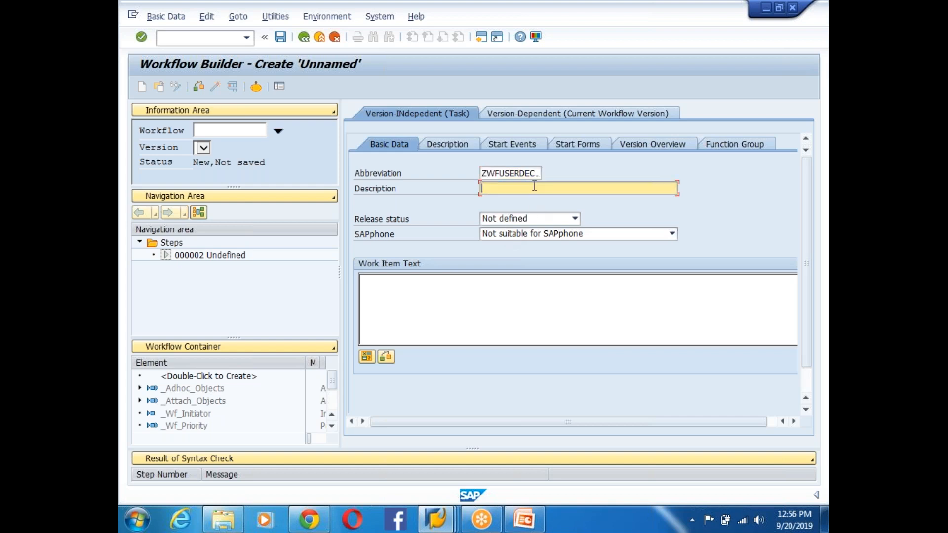
pyautogui.write('Foreground O')
pyautogui.press('BackSpace')
pyautogui.press('BackSpace')
pyautogui.click(394, 293)
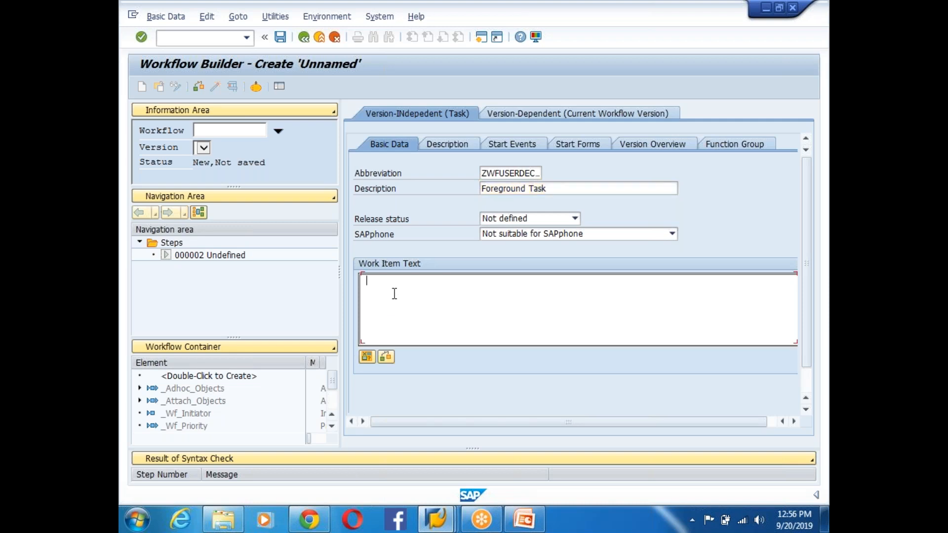
pyautogui.write('Approve Leave Request')
# - Save the workflow in package ZEDG8 under transport request Y01K900377
pyautogui.click(281, 37)
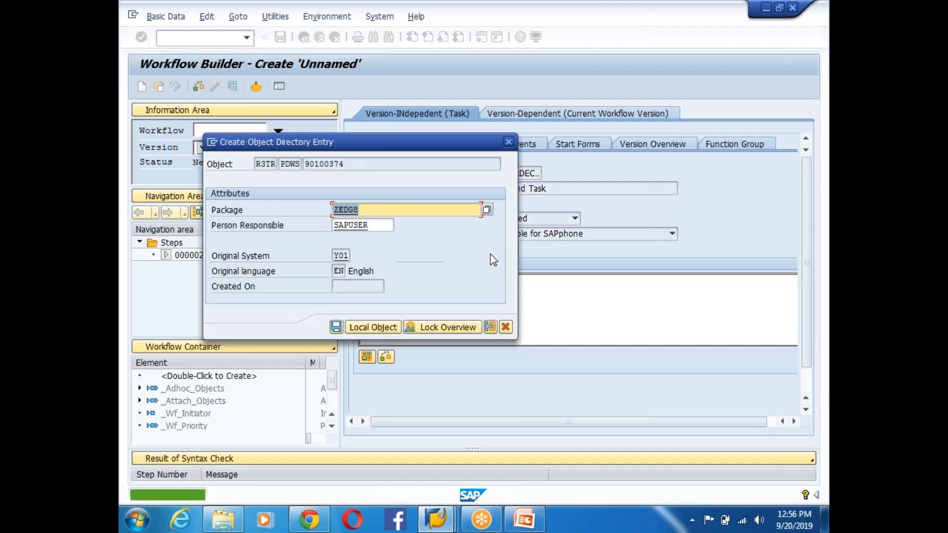
pyautogui.click(336, 327)
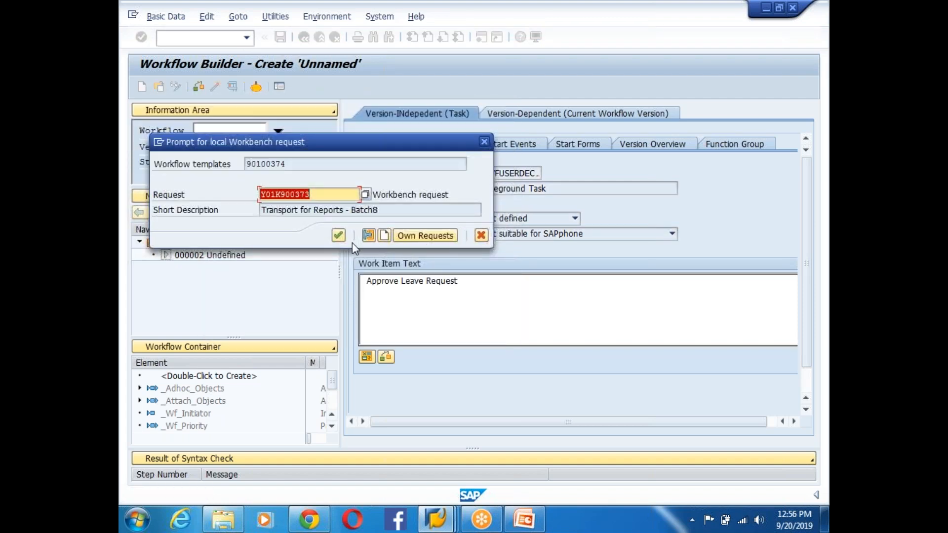
pyautogui.click(338, 236)
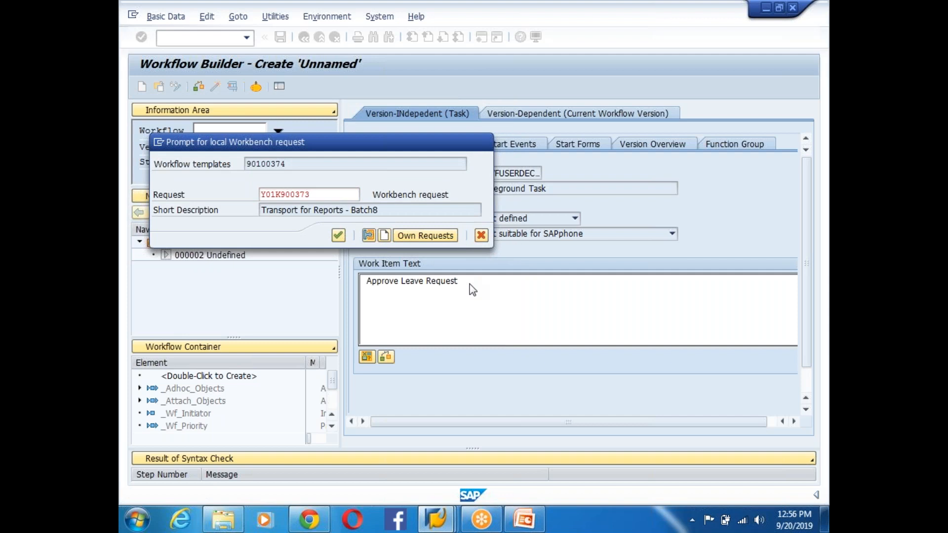
pyautogui.click(216, 269)
pyautogui.doubleClick(216, 269)
# - Confirm the request and make the undefined step a User Decision titled 'Please Approve Leave Request'
pyautogui.click(338, 236)
pyautogui.doubleClick(167, 257)
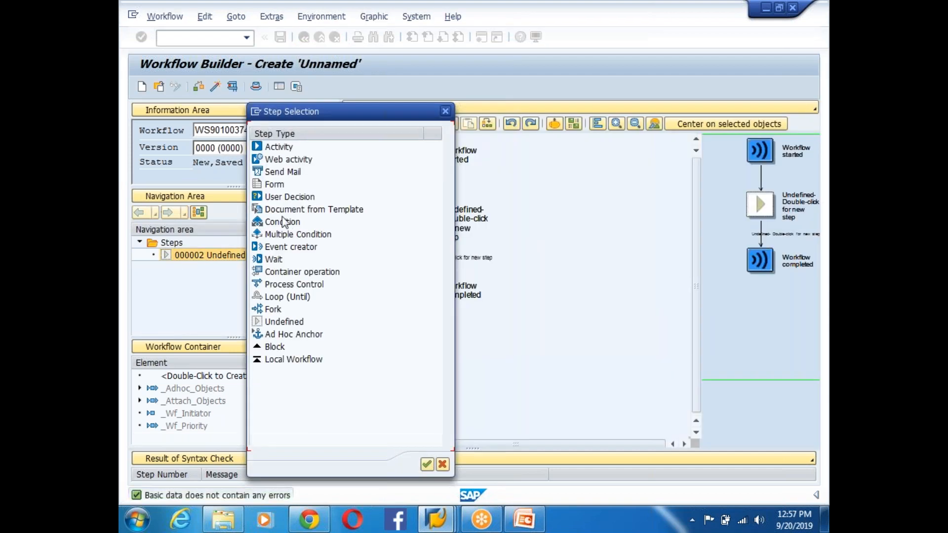
pyautogui.doubleClick(288, 198)
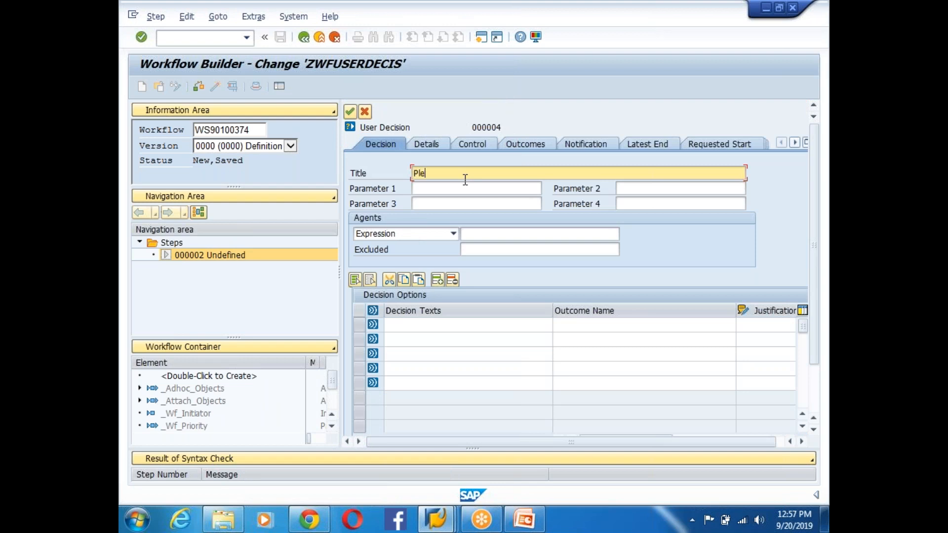
pyautogui.write('Please Approve Leave Request')
# - Set the decision's agent type to User and enter the agent's user ID
pyautogui.click(453, 233)
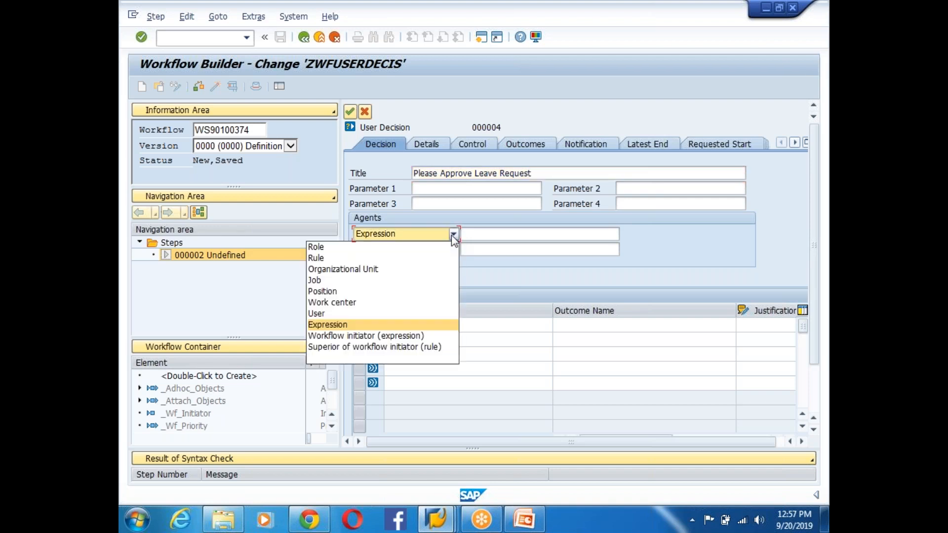
pyautogui.click(328, 314)
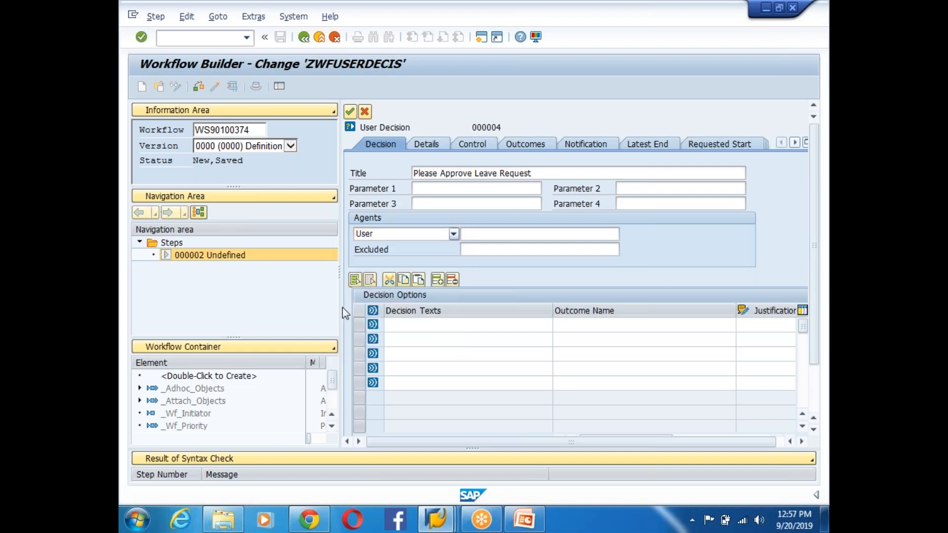
pyautogui.click(518, 231)
pyautogui.write('IDADMIN')
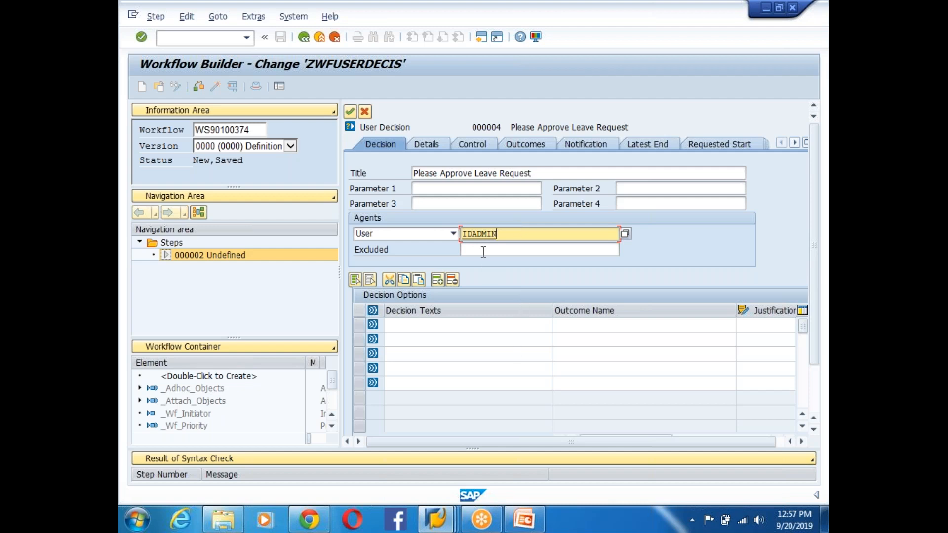
pyautogui.moveTo(502, 237); pyautogui.dragTo(448, 238)
# - In PowerPoint, move through the slide thumbnails to the SAP WORKFLOW Architecture slide 154
pyautogui.click(524, 518)
pyautogui.click(187, 159)
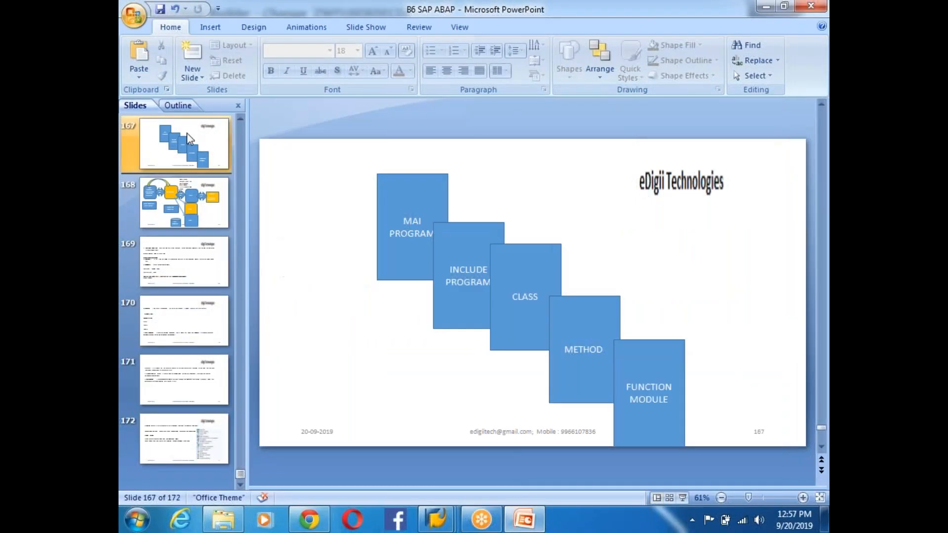
pyautogui.scroll(5, 196, 189)
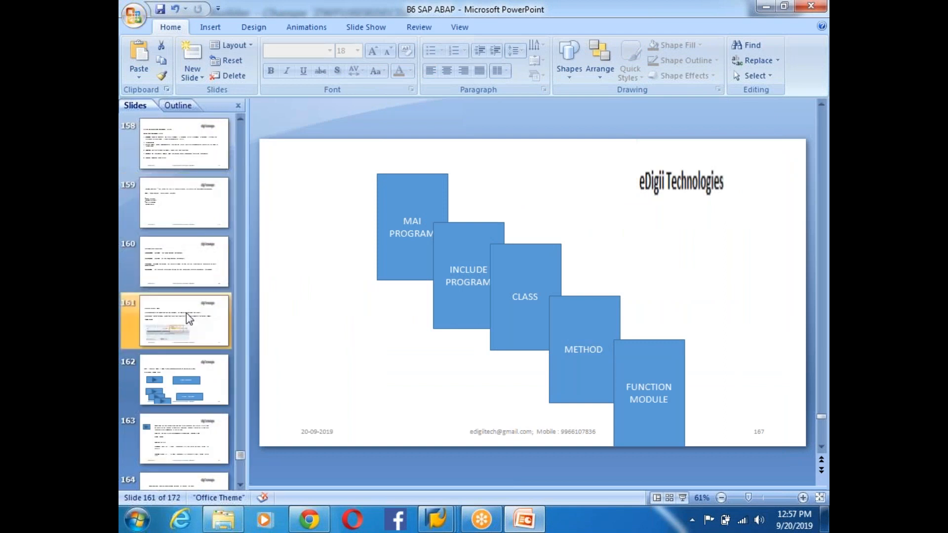
pyautogui.click(184, 239)
pyautogui.press('Up')
pyautogui.press('Up')
pyautogui.press('Up')
pyautogui.press('Up')
pyautogui.press('Up')
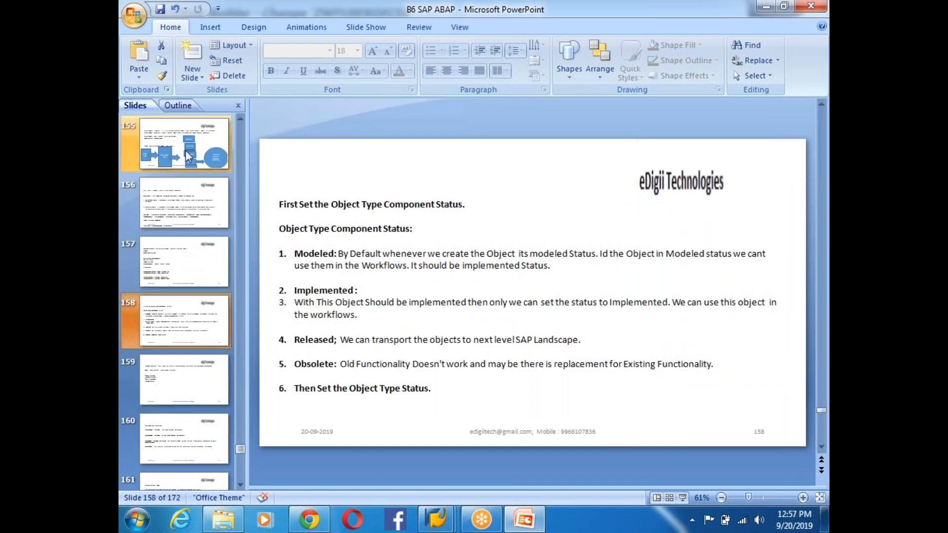
pyautogui.press('Up')
pyautogui.press('Up')
pyautogui.press('Up')
pyautogui.press('Down')
pyautogui.press('Down')
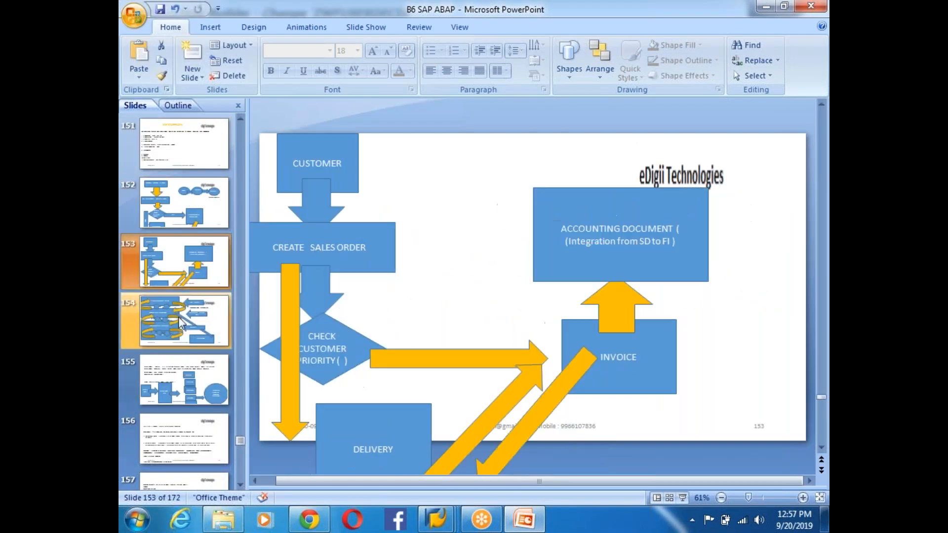
# - Walk through the HR OM, ABAP Programs, Workflow layers and Right Person arrow, then return to SAP
pyautogui.click(467, 159)
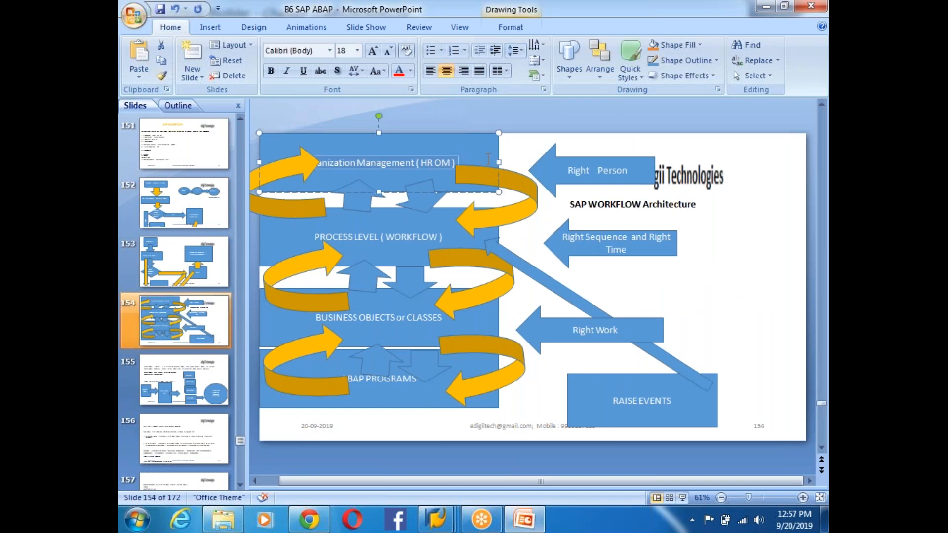
pyautogui.click(376, 388)
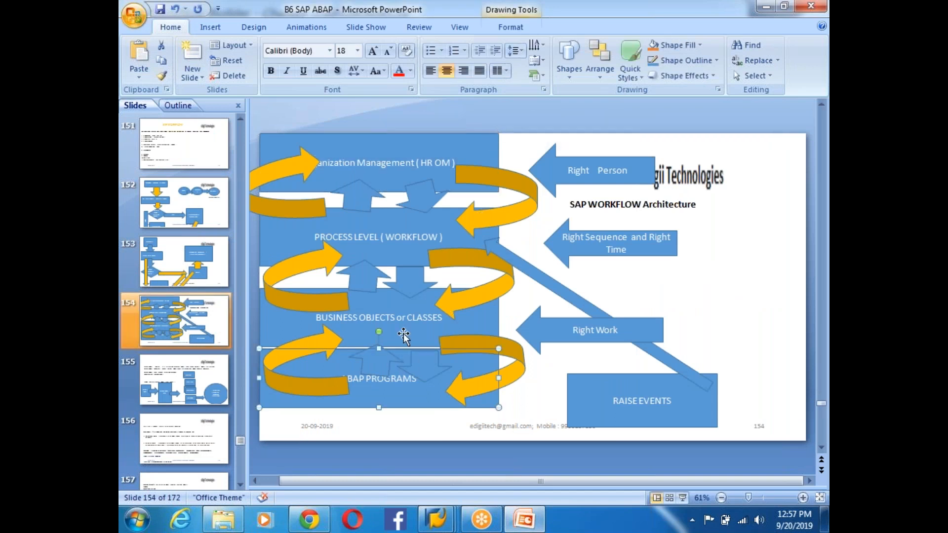
pyautogui.click(390, 239)
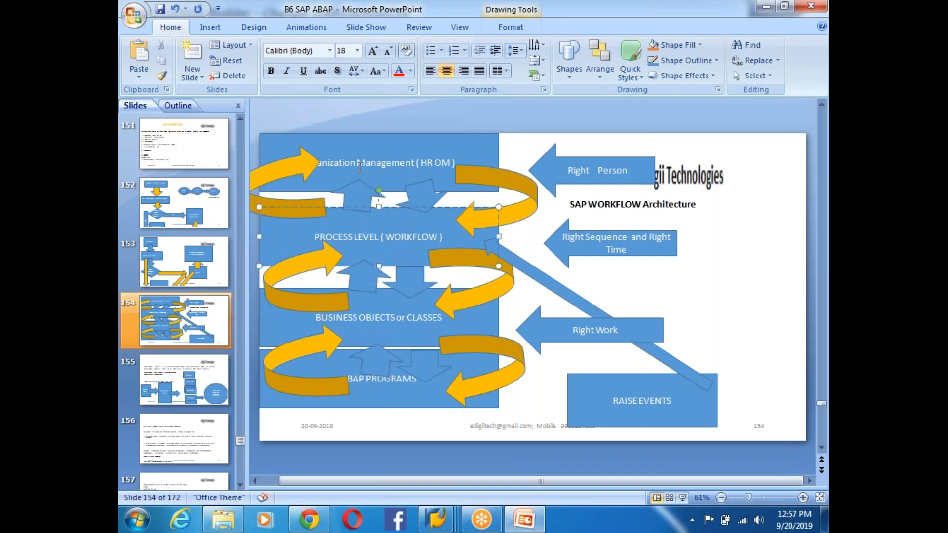
pyautogui.click(345, 160)
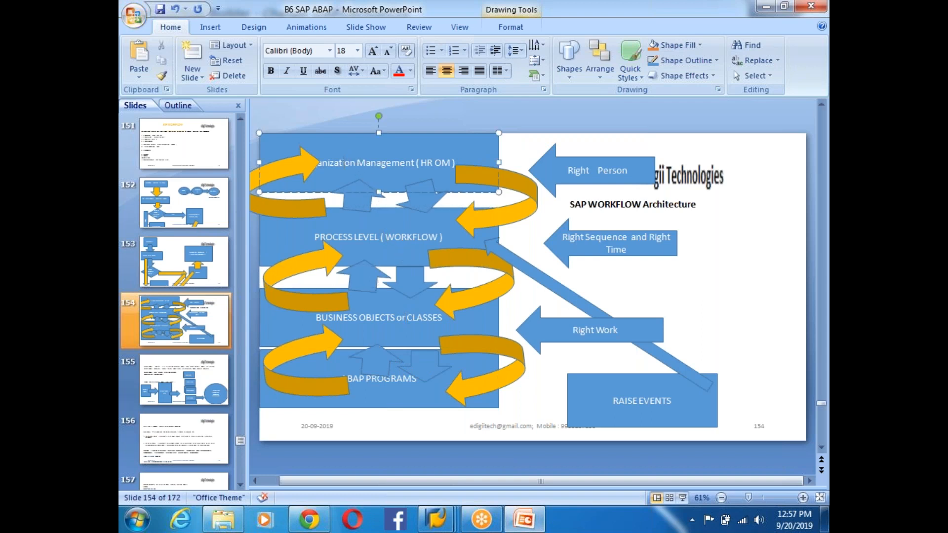
pyautogui.click(548, 184)
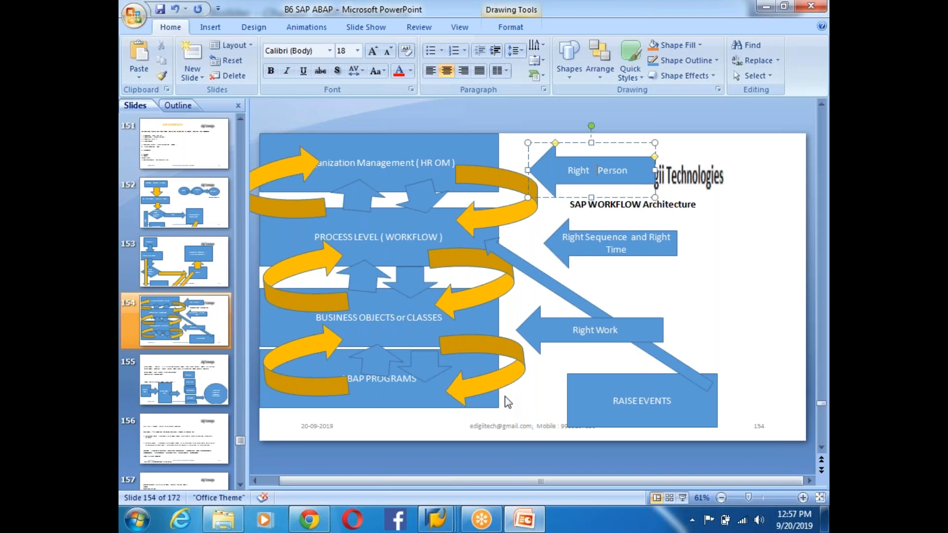
pyautogui.hotkey('alt', 'Tab')
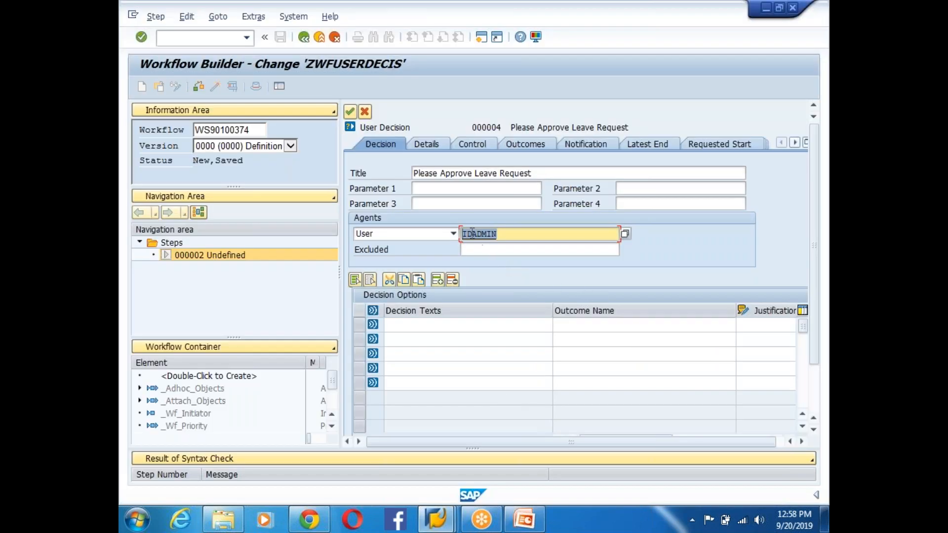
# - Give the decision options Approve/Reject with outcomes Approved/Rejected and transfer it to the graph
pyautogui.click(522, 233)
pyautogui.click(443, 323)
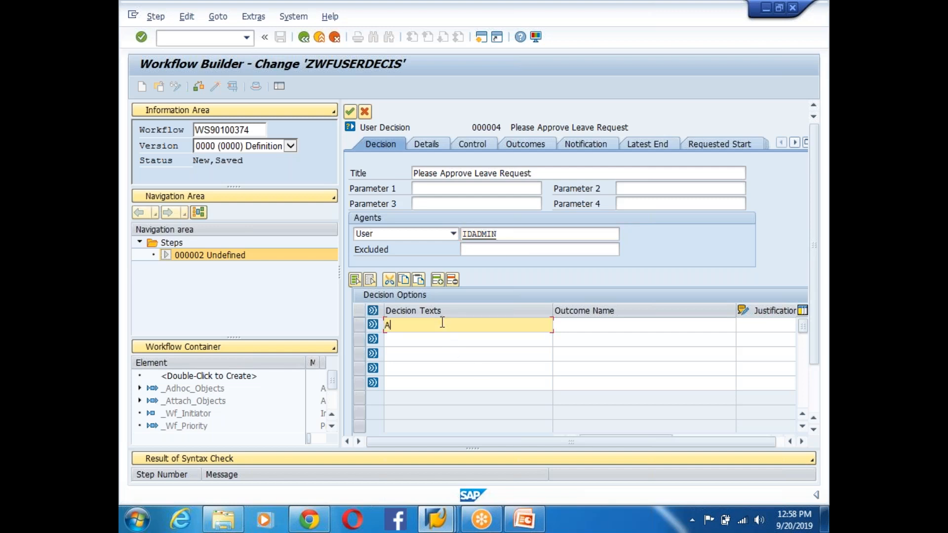
pyautogui.write('Approve')
pyautogui.click(421, 342)
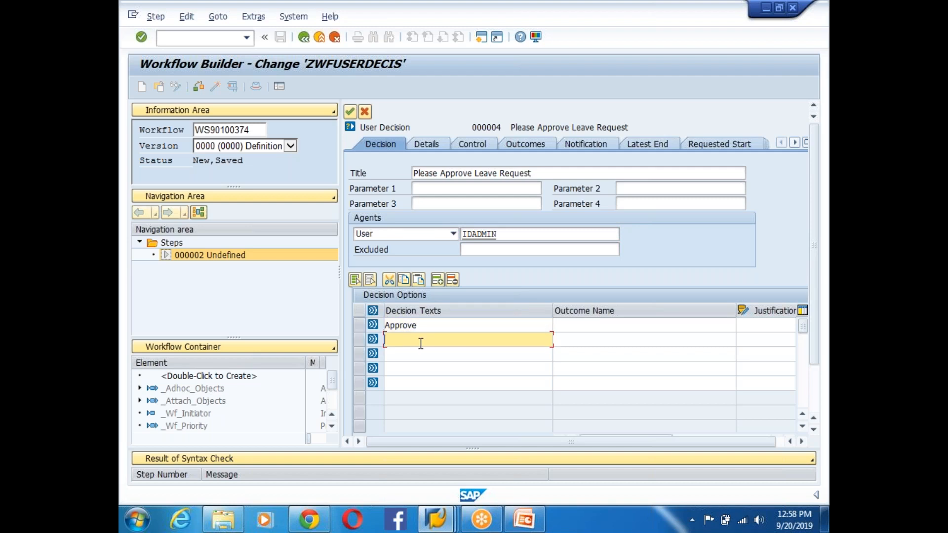
pyautogui.write('Reject')
pyautogui.click(570, 324)
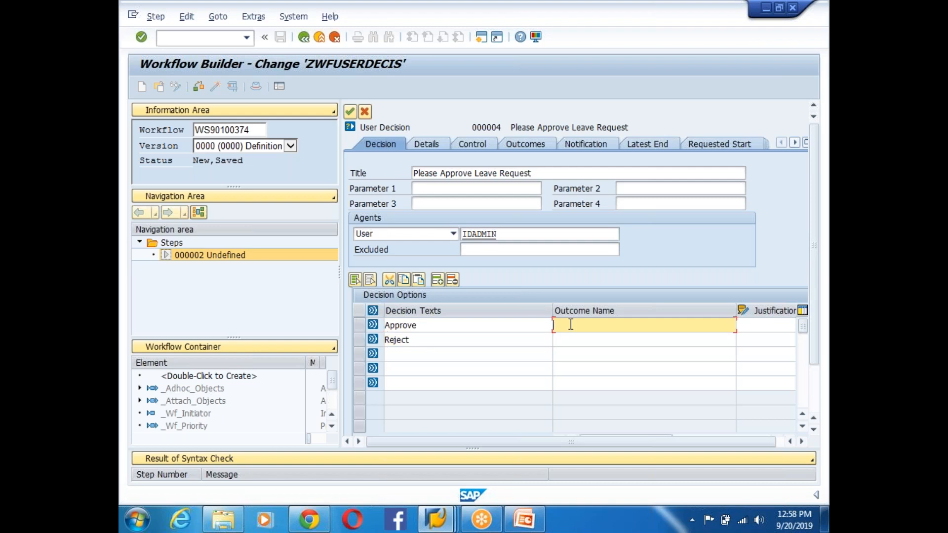
pyautogui.write('Approved')
pyautogui.click(567, 340)
pyautogui.write('R')
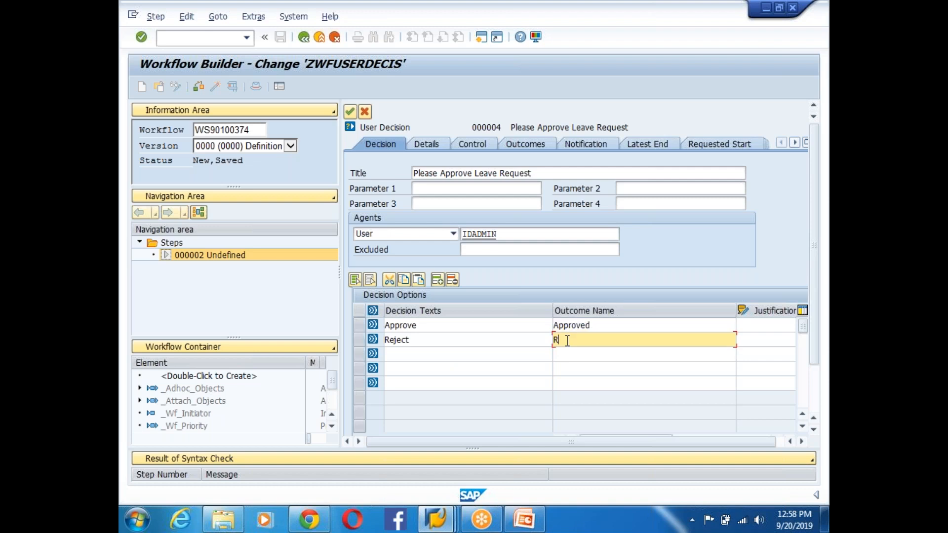
pyautogui.write('ejected')
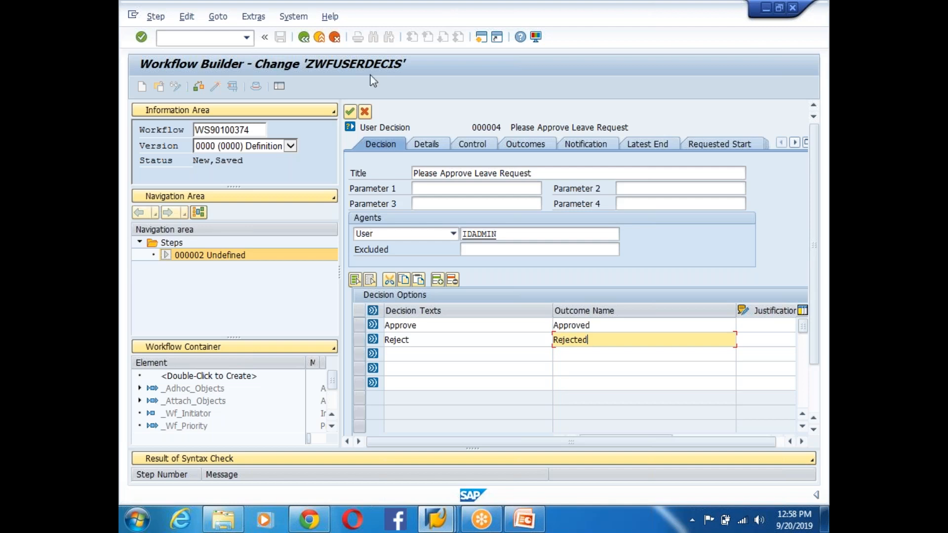
pyautogui.click(349, 113)
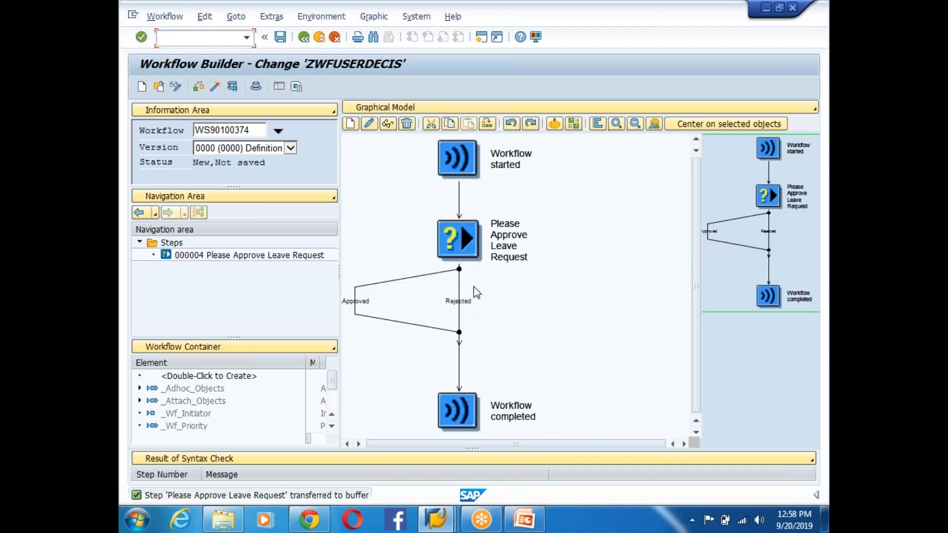
# - From the Approved outcome branch's context menu, choose Create to add a new step
pyautogui.click(458, 241)
pyautogui.click(361, 310)
pyautogui.click(458, 305)
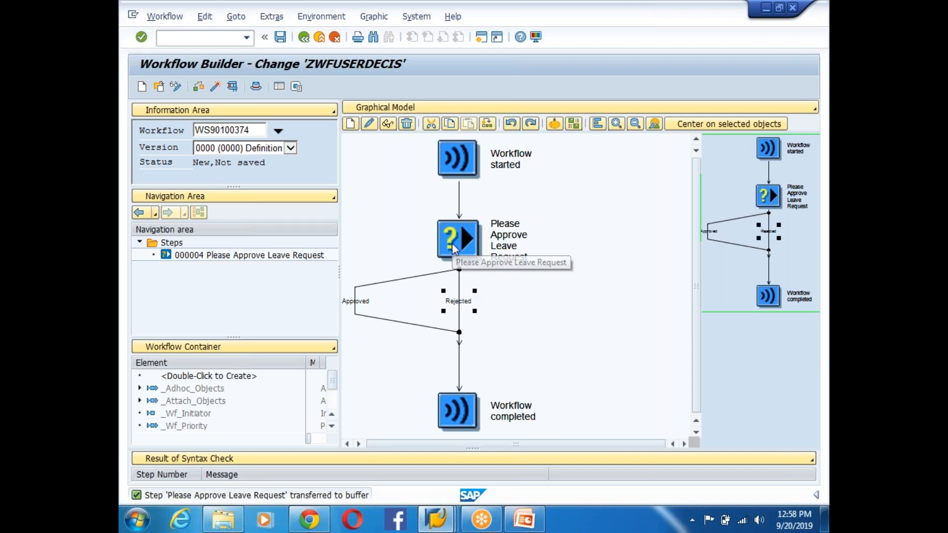
pyautogui.click(361, 305)
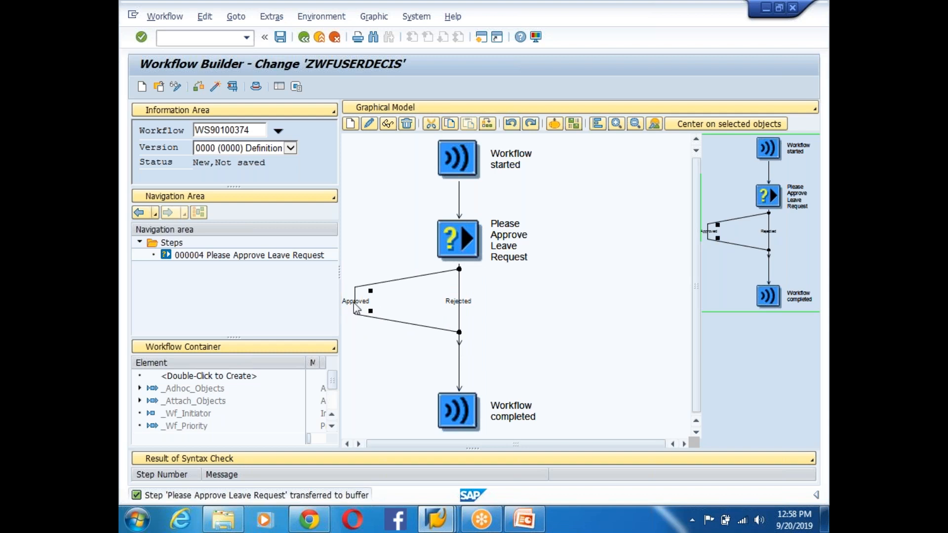
pyautogui.click(465, 305)
pyautogui.click(359, 306)
pyautogui.rightClick(355, 299)
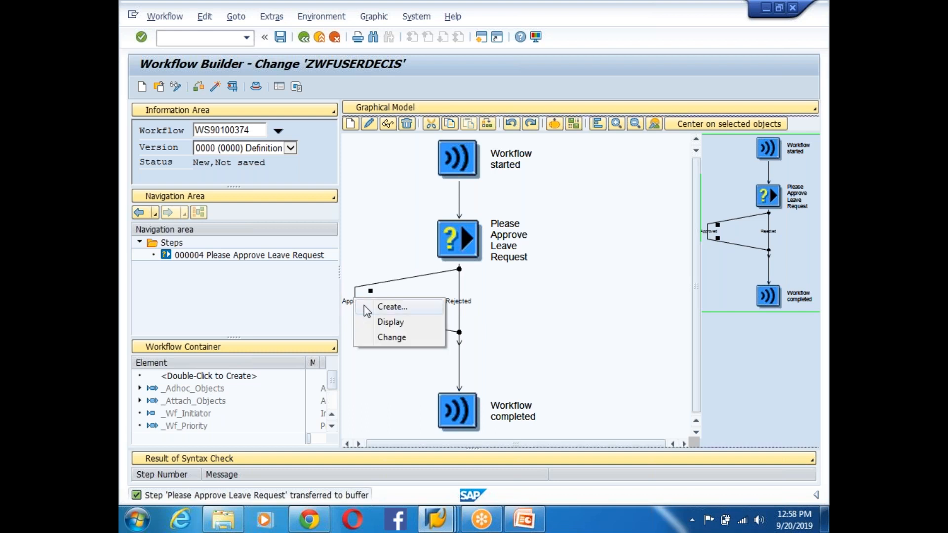
pyautogui.click(393, 307)
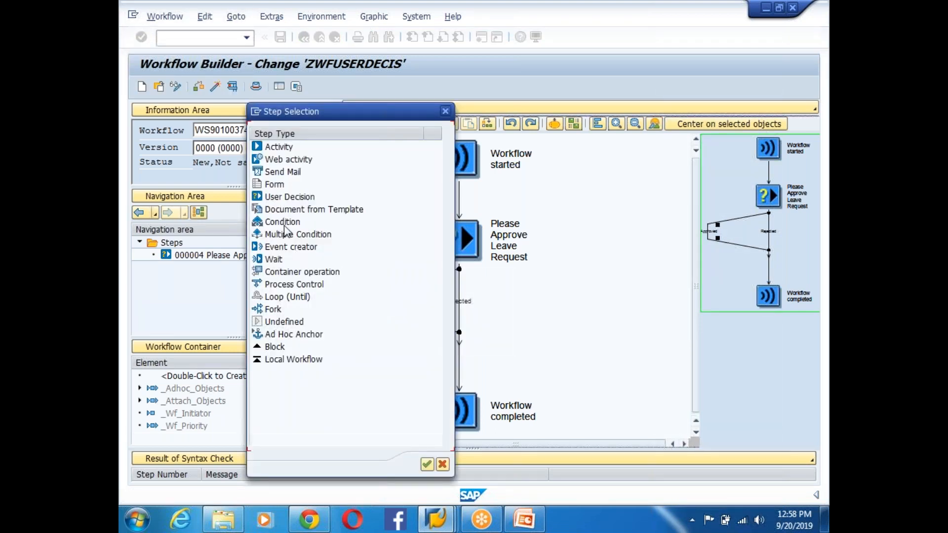
# - Insert a Send Mail step with subject and body 'Leave Request Has Been Approved'
pyautogui.doubleClick(279, 172)
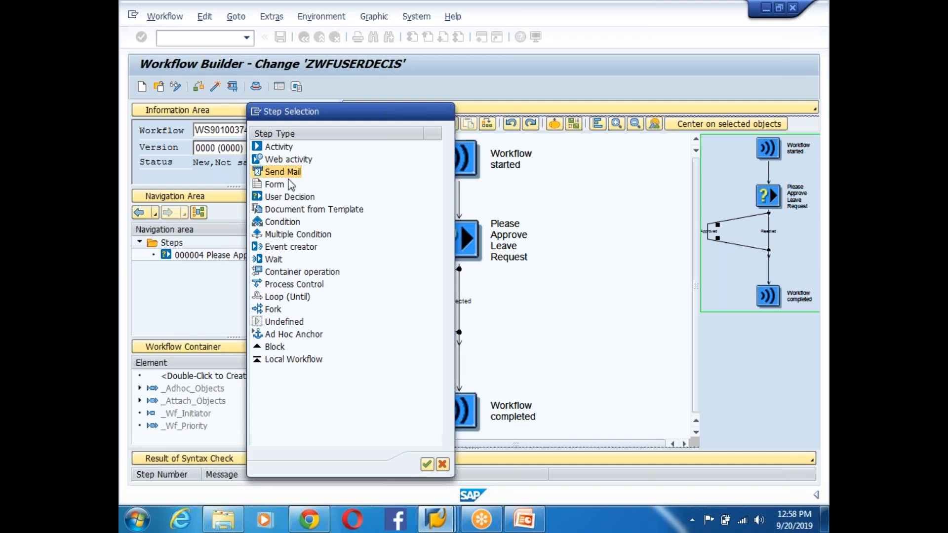
pyautogui.click(478, 256)
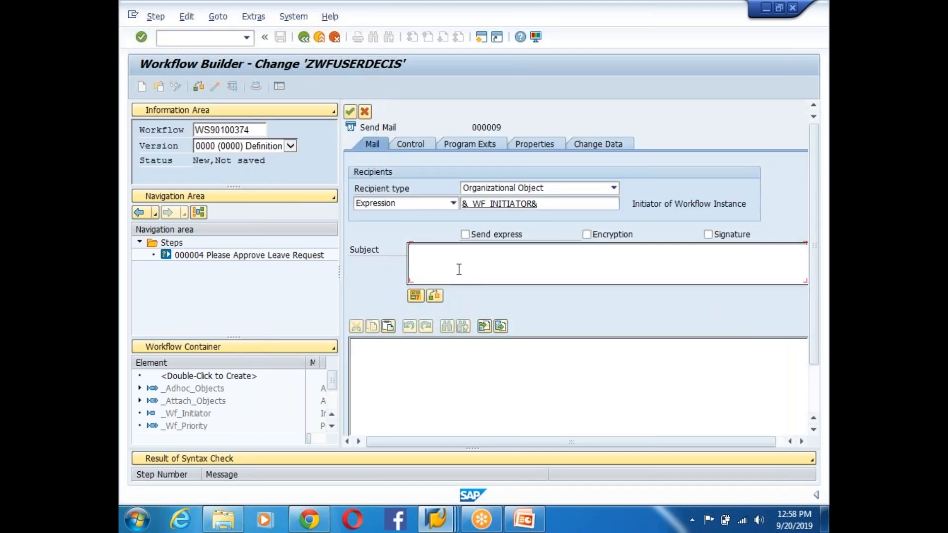
pyautogui.write('Leave Request Has Been ')
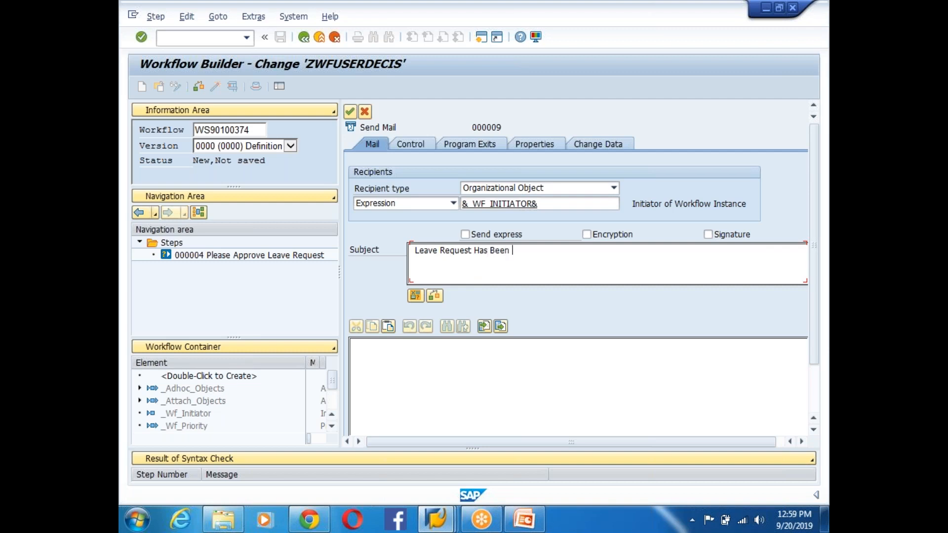
pyautogui.write('Approved')
pyautogui.moveTo(549, 251); pyautogui.dragTo(415, 252)
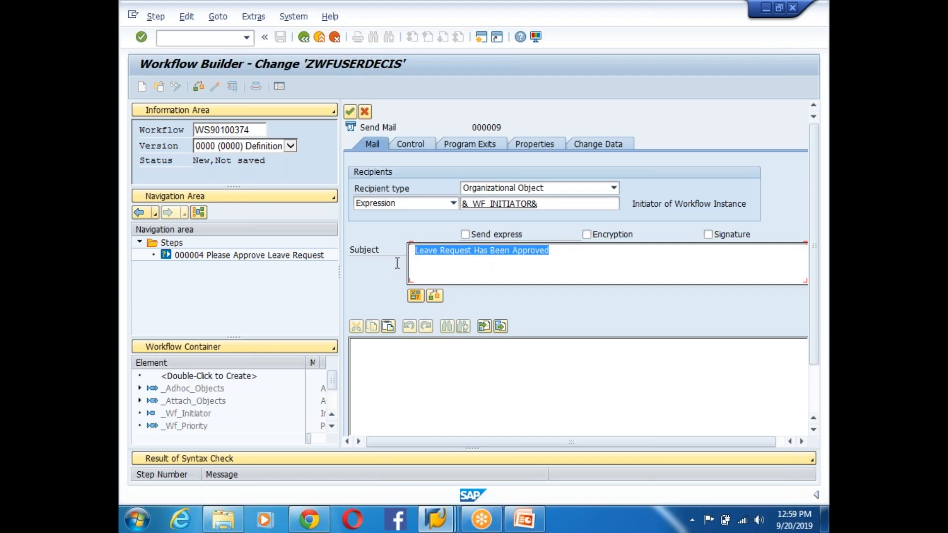
pyautogui.write('CL_BCS')
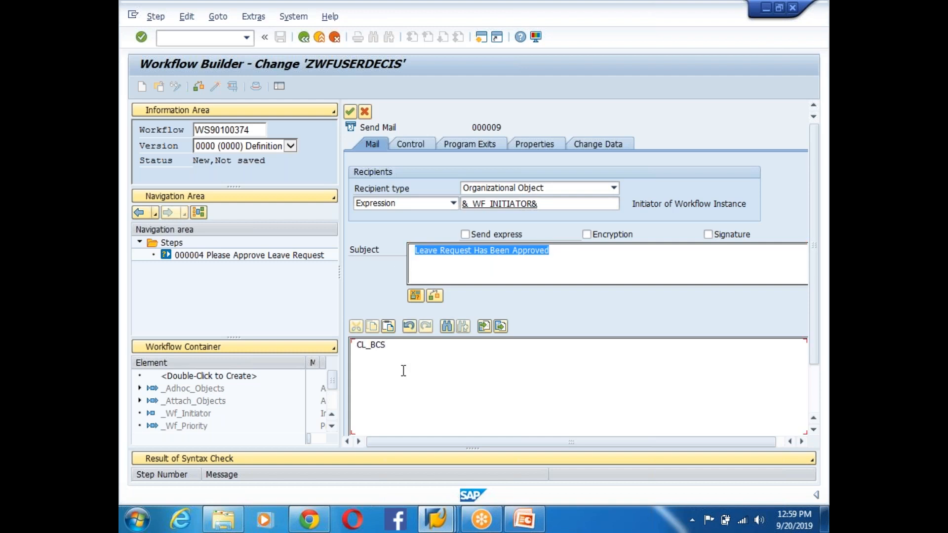
pyautogui.press('BackSpace')
pyautogui.press('BackSpace')
pyautogui.press('BackSpace')
pyautogui.press('BackSpace')
pyautogui.press('BackSpace')
pyautogui.press('BackSpace')
pyautogui.click(550, 250)
pyautogui.moveTo(552, 251); pyautogui.dragTo(404, 255)
pyautogui.hotkey('ctrl', 'c')
pyautogui.click(369, 358)
pyautogui.hotkey('ctrl', 'v')
pyautogui.click(397, 375)
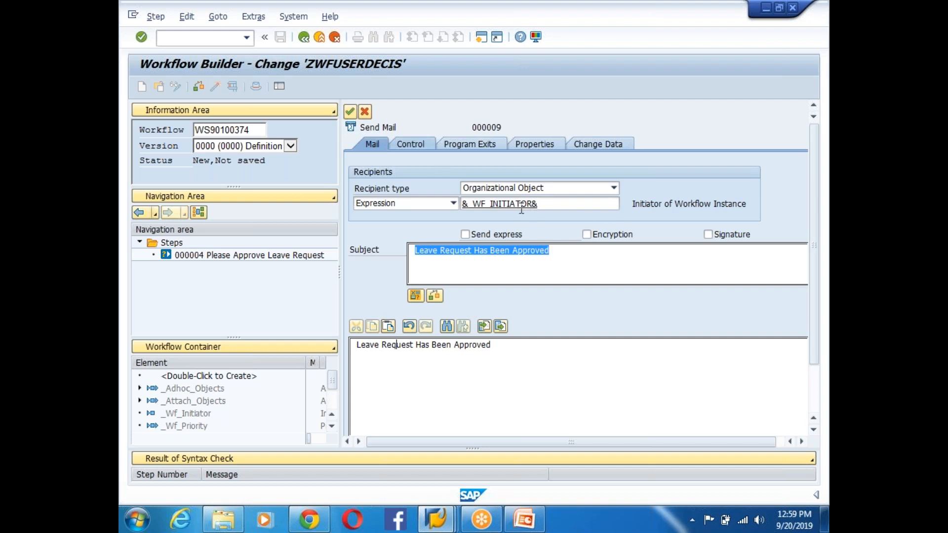
# - Replace the initiator recipient with recipient type E-Mail Address and enter the recipient's e-mail
pyautogui.click(553, 206)
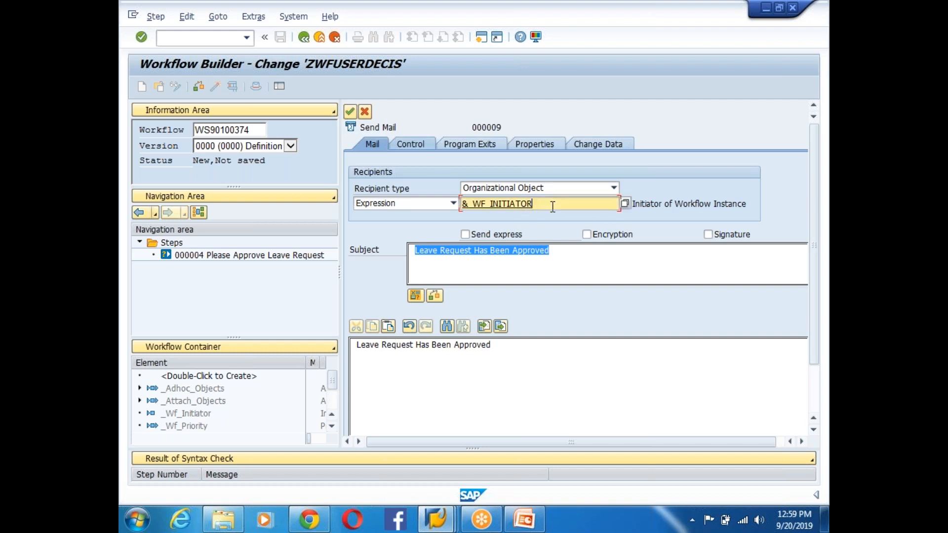
pyautogui.press('BackSpace')
pyautogui.press('BackSpace')
pyautogui.press('BackSpace')
pyautogui.press('BackSpace')
pyautogui.press('BackSpace')
pyautogui.press('BackSpace')
pyautogui.press('BackSpace')
pyautogui.press('BackSpace')
pyautogui.press('BackSpace')
pyautogui.press('BackSpace')
pyautogui.press('BackSpace')
pyautogui.press('BackSpace')
pyautogui.click(613, 187)
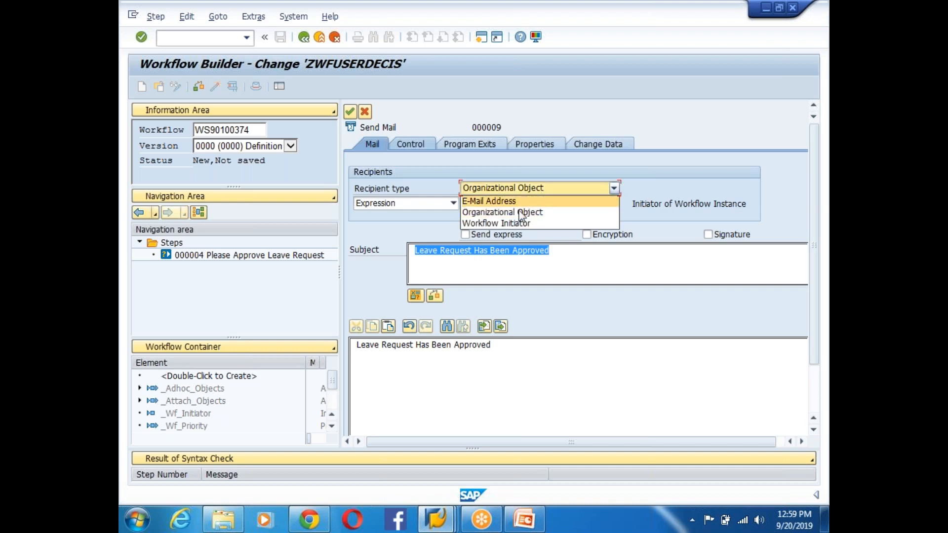
pyautogui.click(504, 201)
pyautogui.click(453, 203)
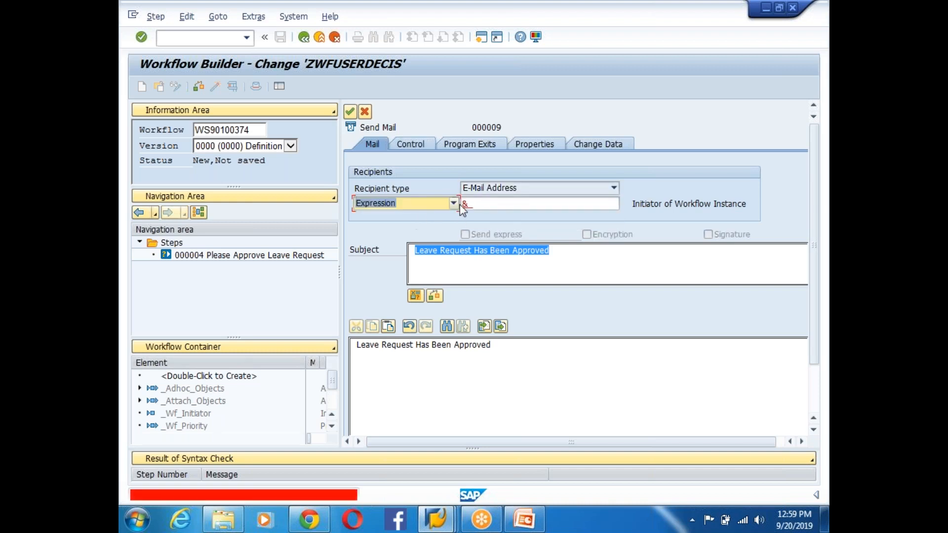
pyautogui.click(486, 204)
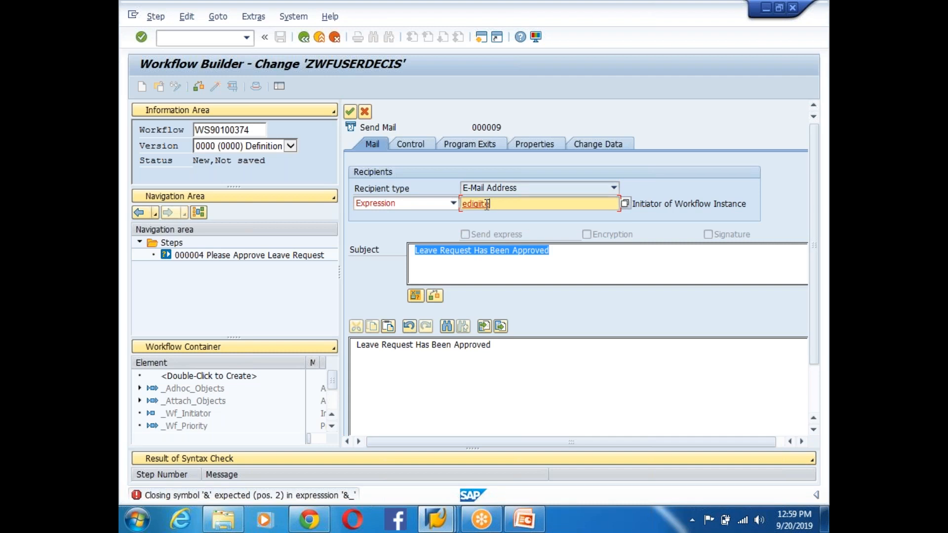
# - Create the mail step's task as ZWFAPPROVE named 'Approval Email' and confirm the object entry
pyautogui.click(351, 116)
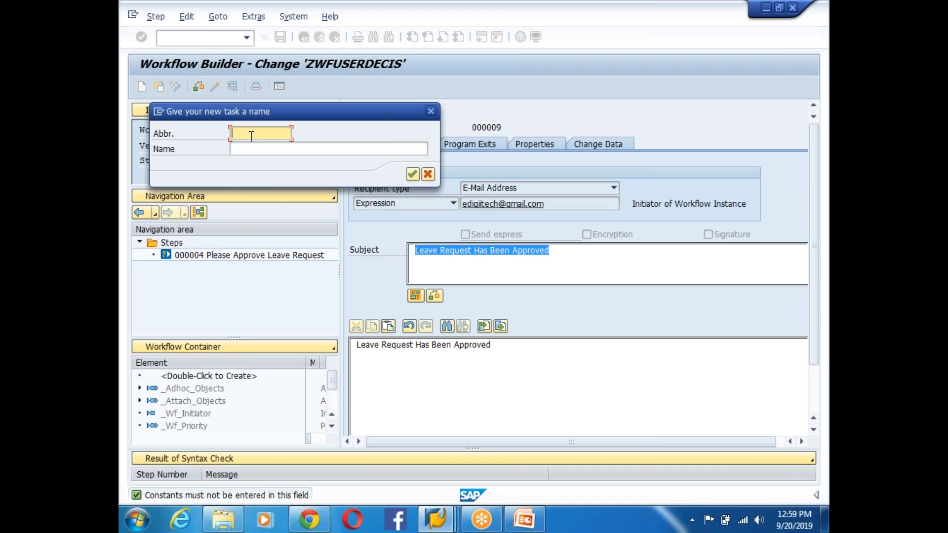
pyautogui.write('ZWFAPPROVE')
pyautogui.click(324, 147)
pyautogui.write('Approval Ema')
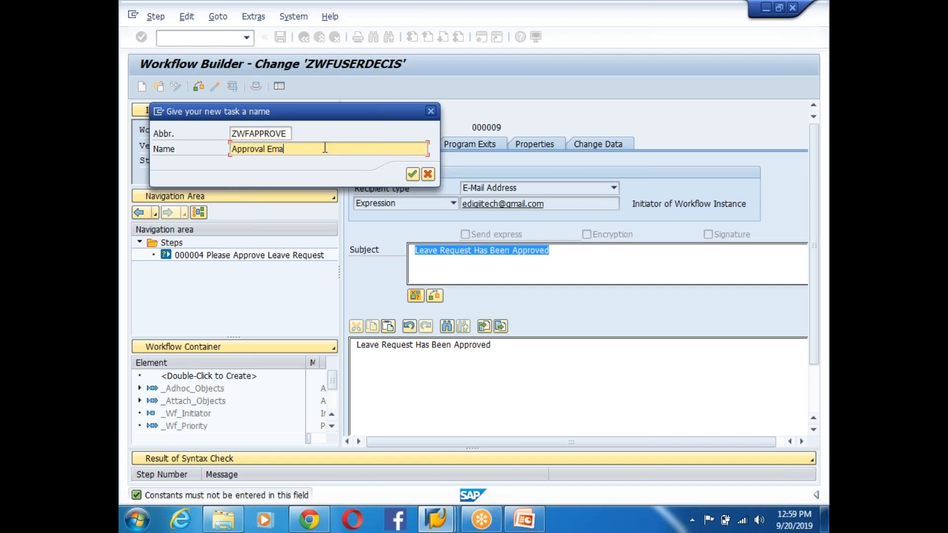
pyautogui.write('il')
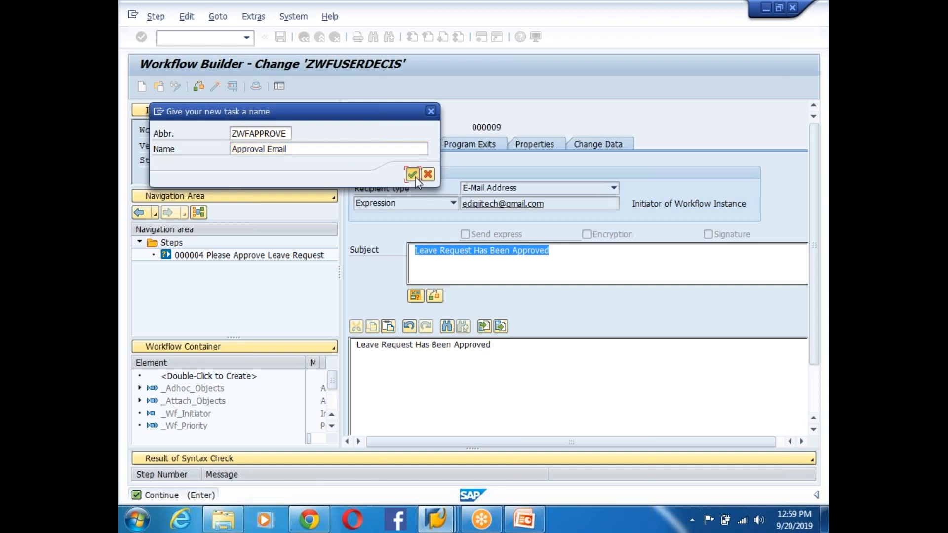
pyautogui.click(412, 173)
pyautogui.click(337, 327)
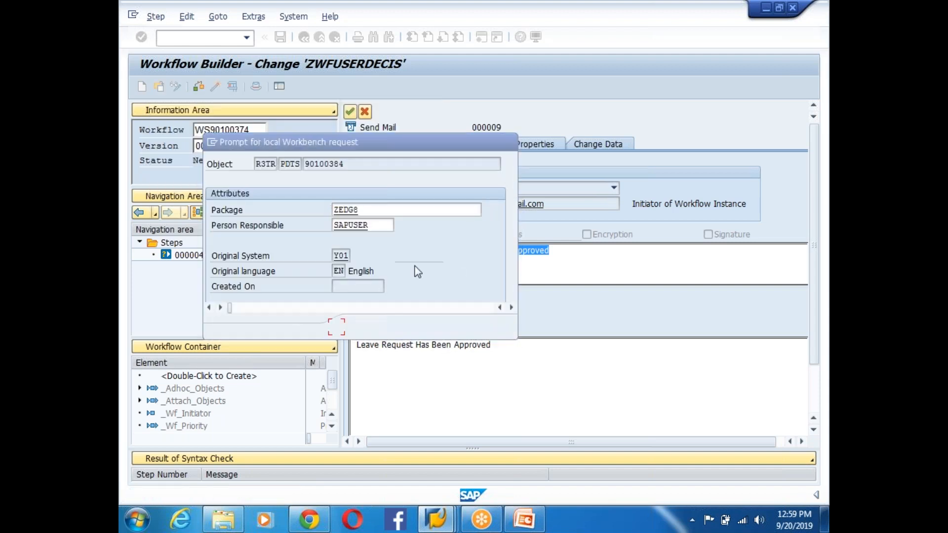
# - Confirm the workbench request, then copy the approval mail step onto the Rejected branch
pyautogui.click(338, 235)
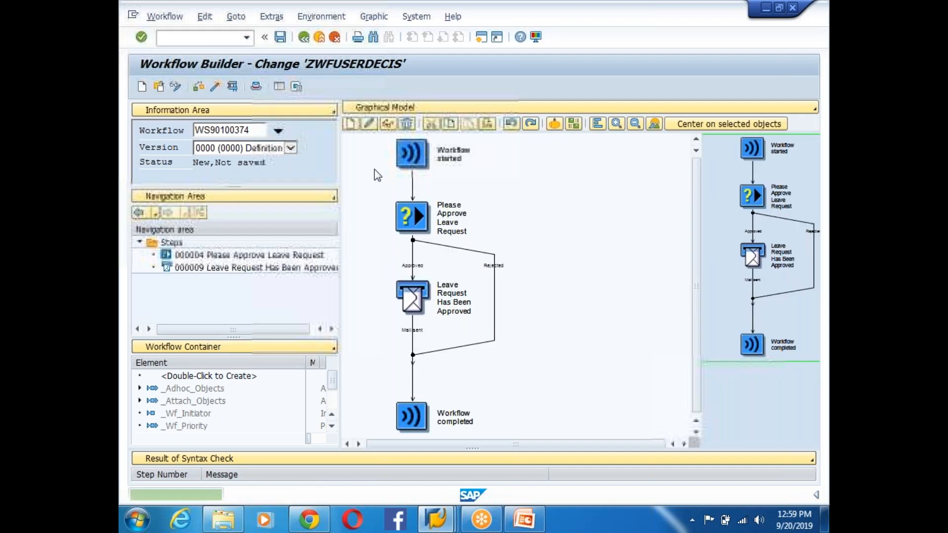
pyautogui.rightClick(409, 293)
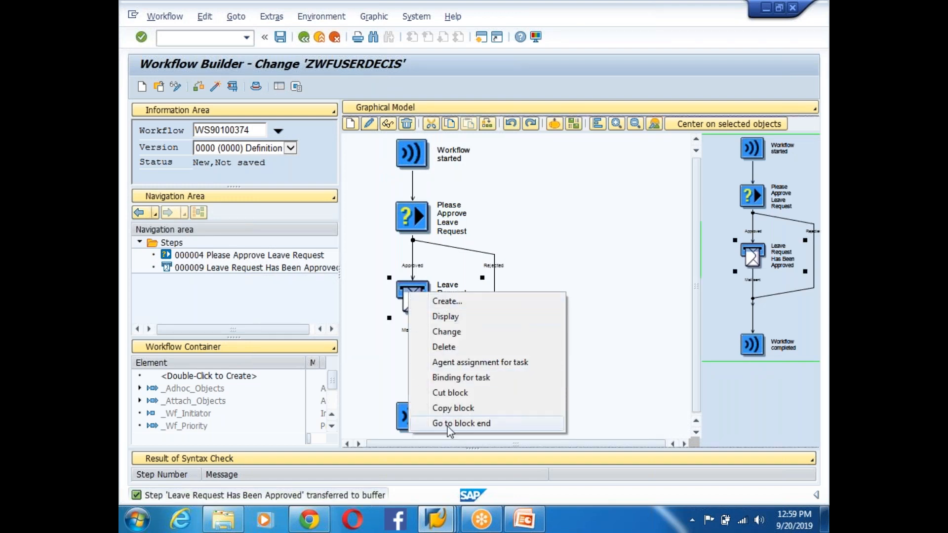
pyautogui.click(454, 409)
pyautogui.rightClick(495, 269)
pyautogui.click(533, 326)
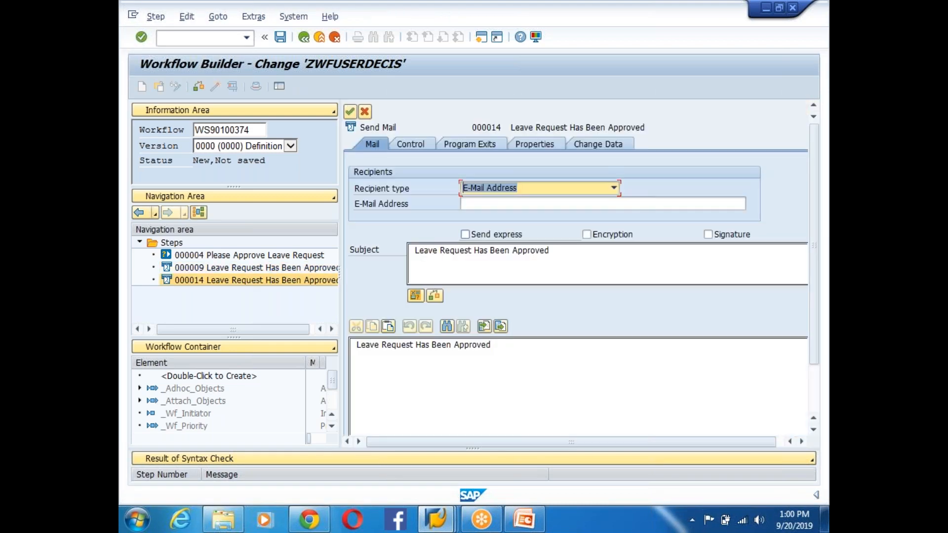
# - Fix the copy's e-mail address and change subject and body to 'Leave Request Has Been Rejected'
pyautogui.click(485, 204)
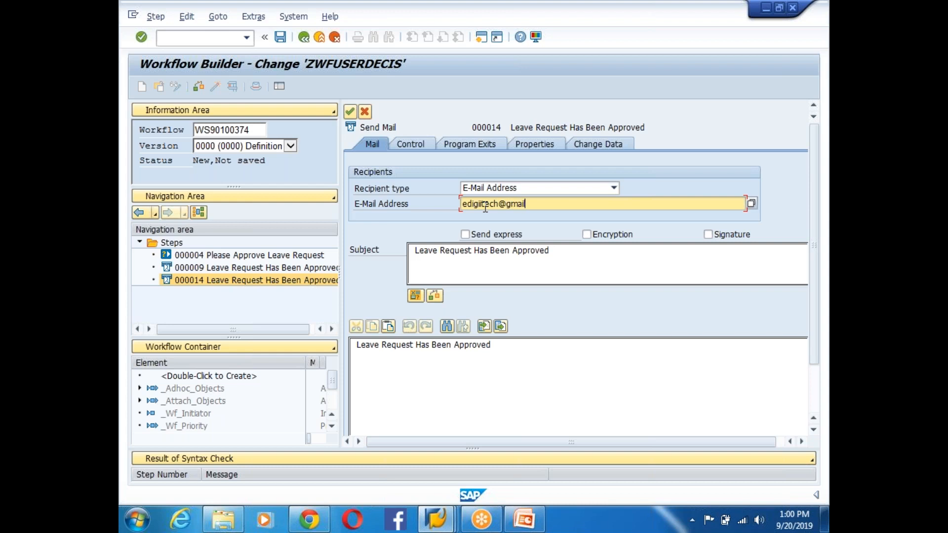
pyautogui.write('com')
pyautogui.click(551, 251)
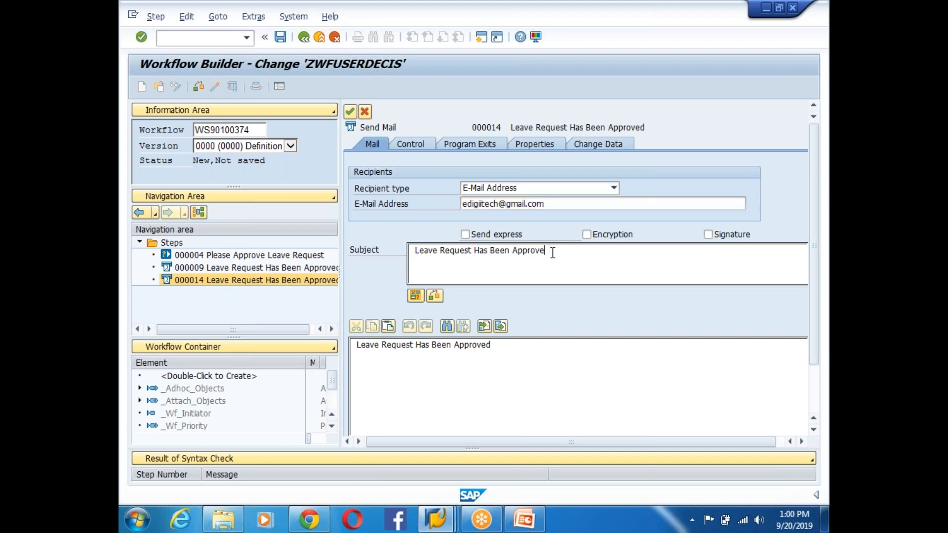
pyautogui.write('Reject')
pyautogui.press('BackSpace')
pyautogui.press('BackSpace')
pyautogui.write('Rejecty')
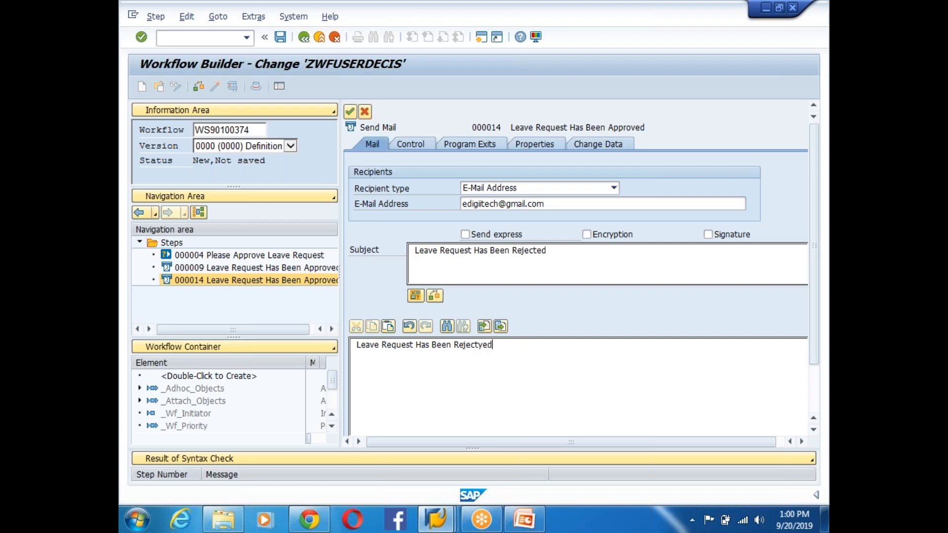
pyautogui.click(350, 111)
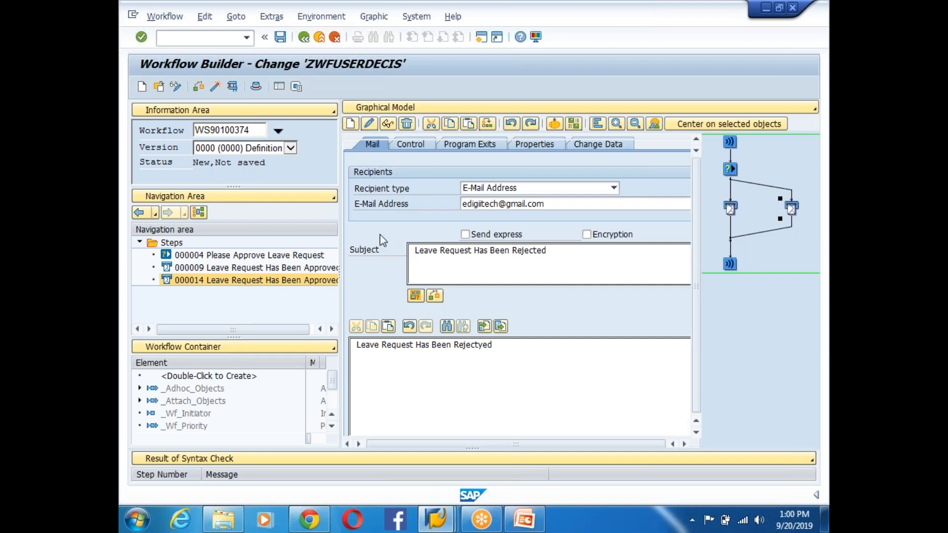
# - Review the decision and both mail steps, then save and activate workflow ZWFUSERDECIS
pyautogui.click(413, 226)
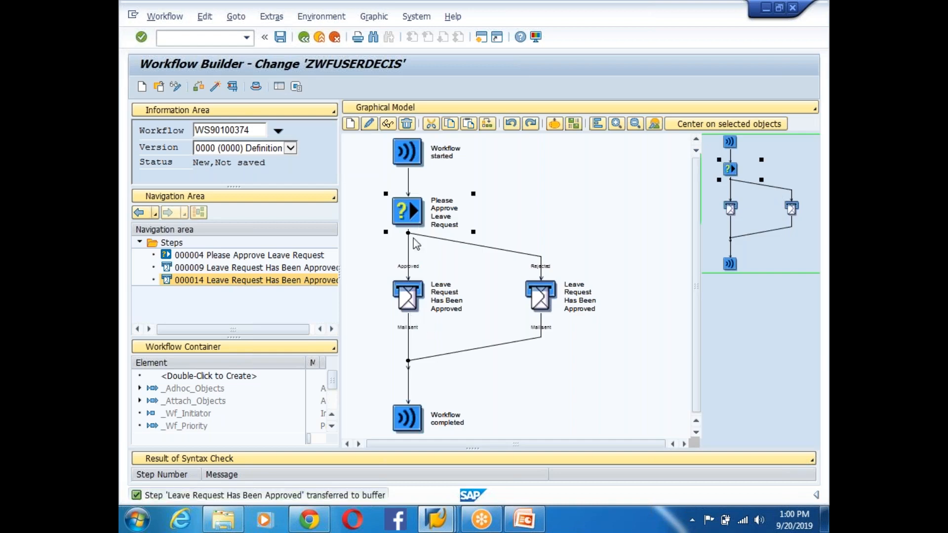
pyautogui.click(413, 292)
pyautogui.click(538, 302)
pyautogui.click(215, 86)
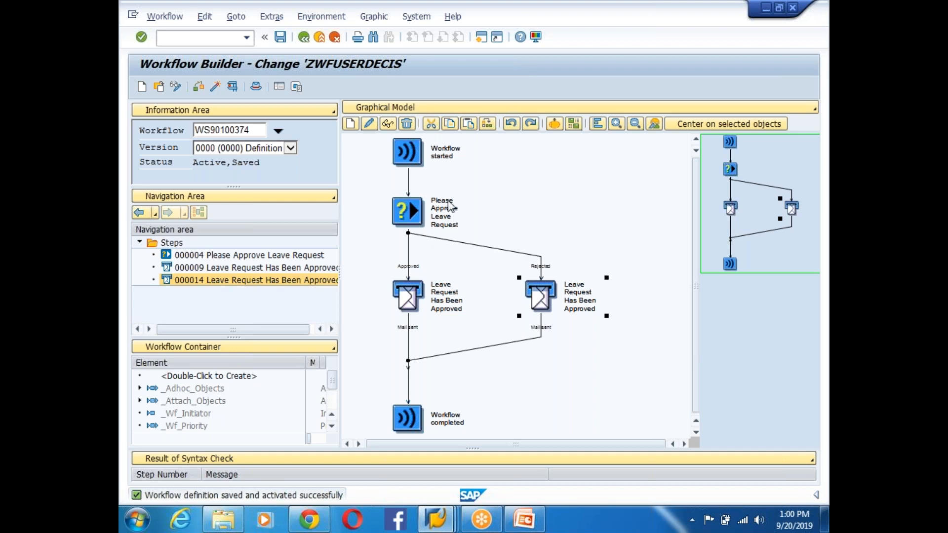
pyautogui.click(410, 217)
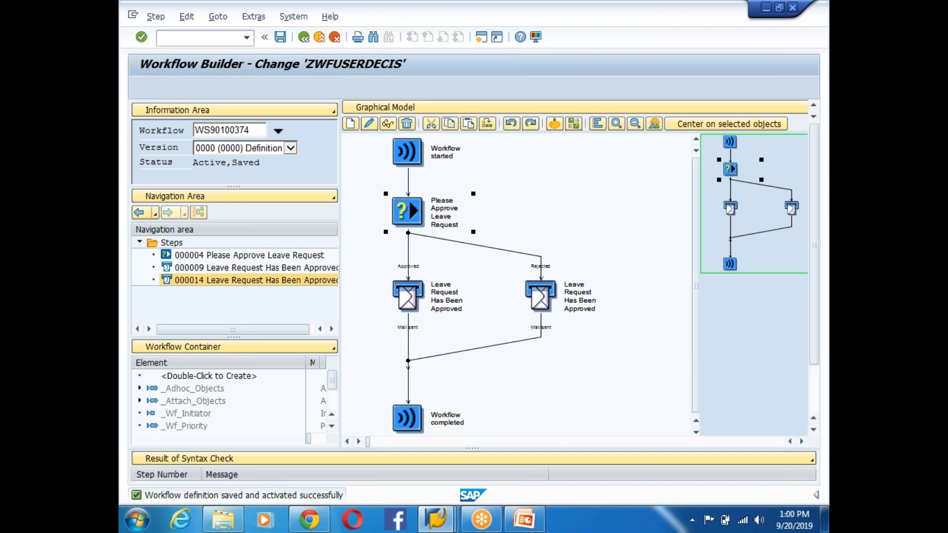
# - Open the Generic decision task 8267 behind step 000004 in change mode, accepting the repair warning
pyautogui.doubleClick(454, 209)
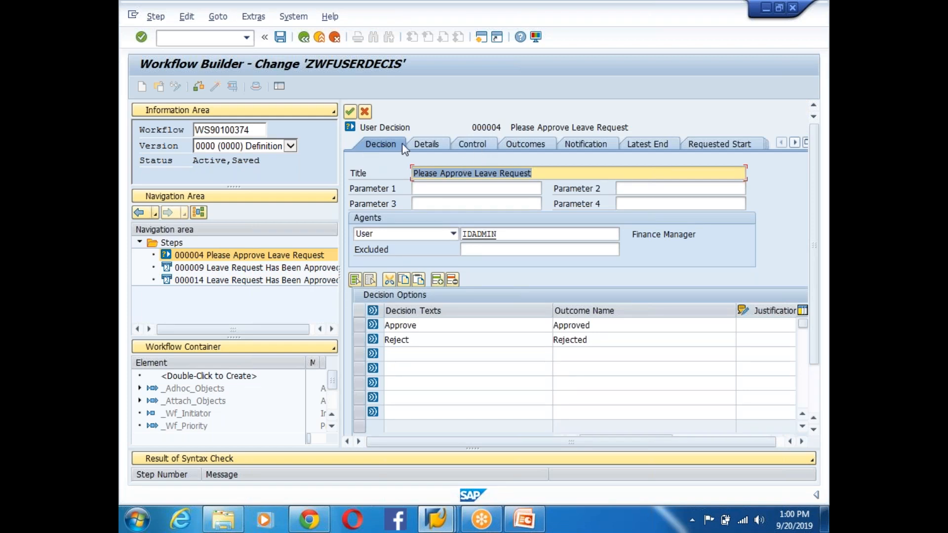
pyautogui.click(482, 146)
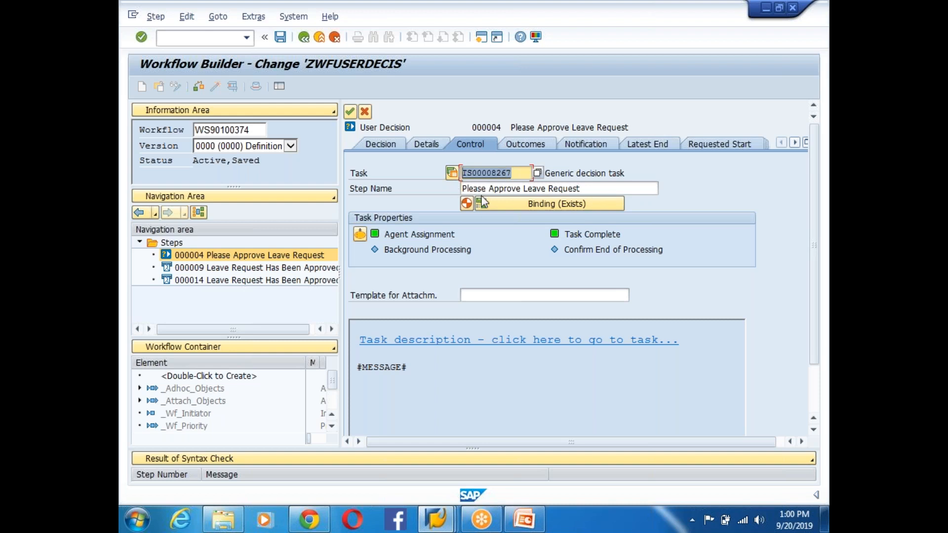
pyautogui.doubleClick(486, 173)
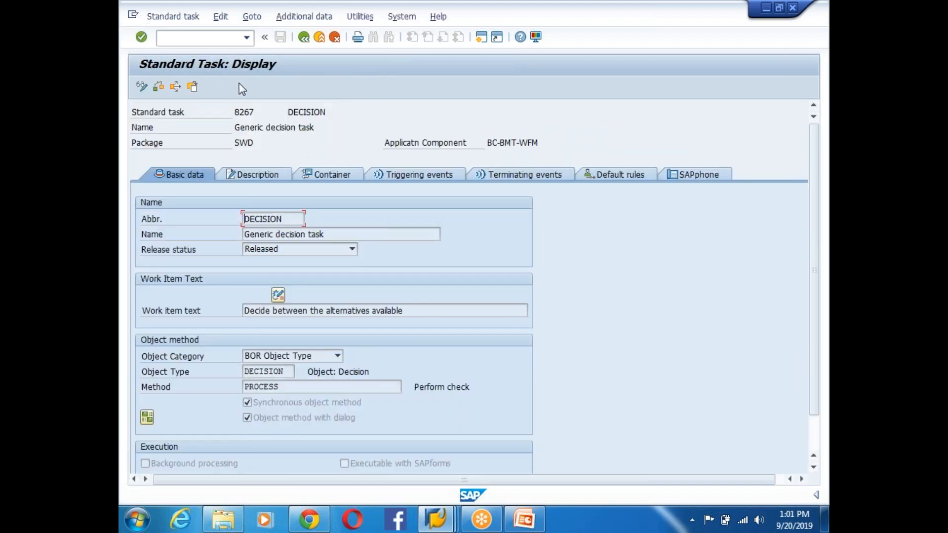
pyautogui.click(142, 87)
pyautogui.click(451, 405)
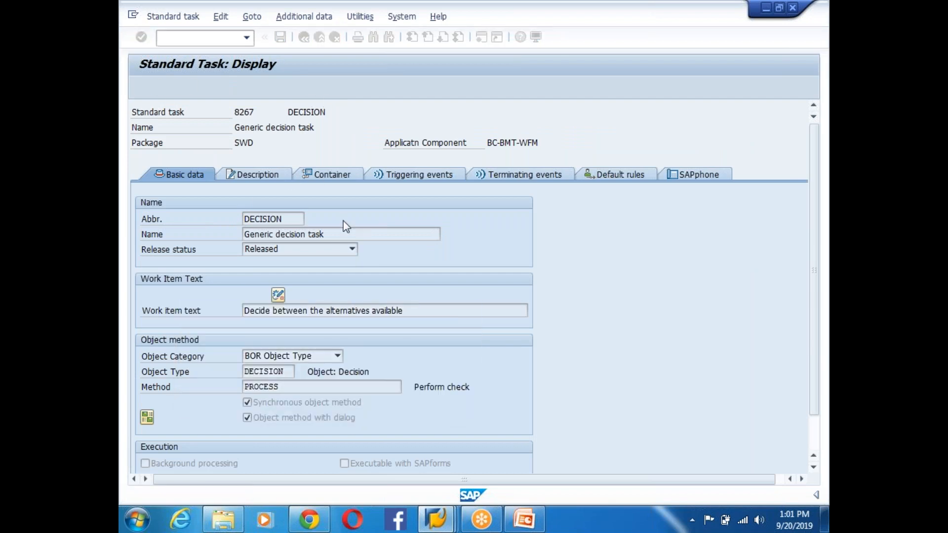
# - Via Agent assignment maintenance, classify the task as a General Task and return to the workflow step
pyautogui.click(252, 18)
pyautogui.moveTo(216, 24)
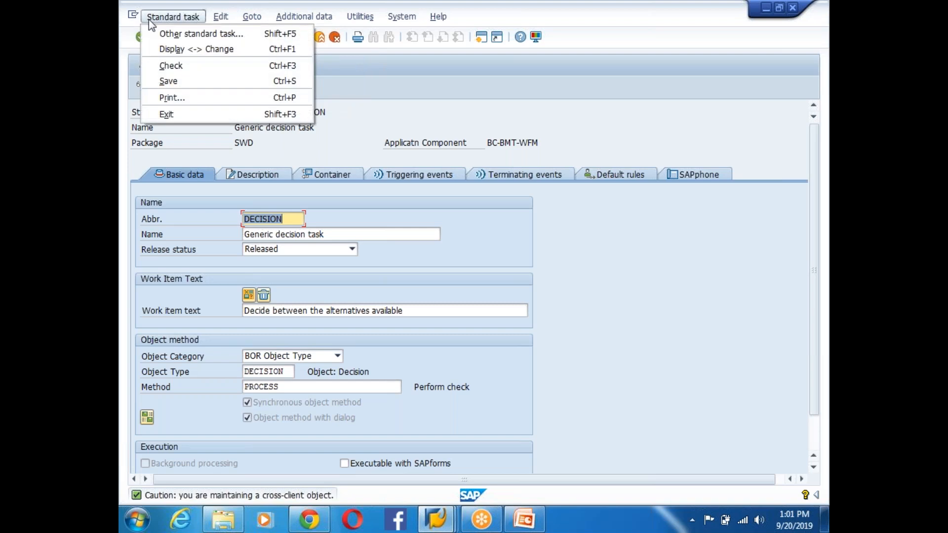
pyautogui.moveTo(245, 20)
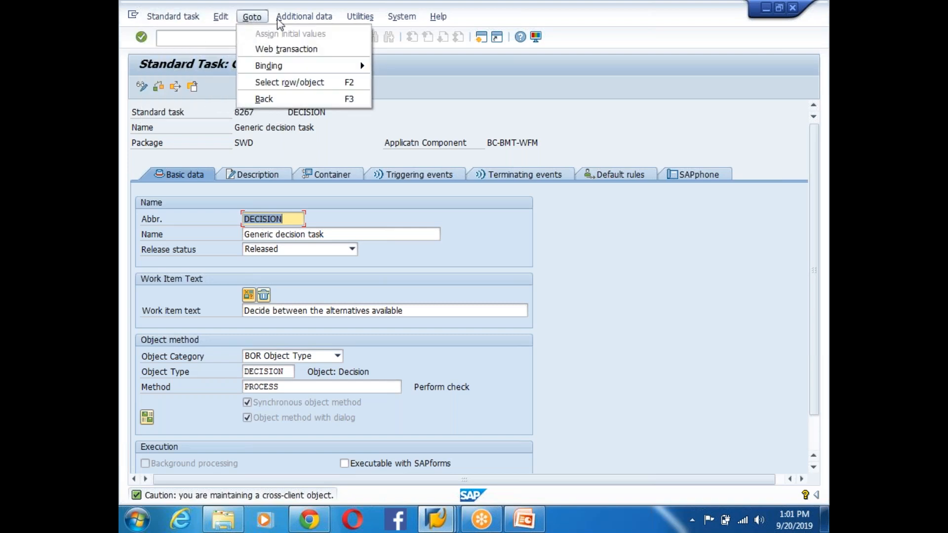
pyautogui.moveTo(308, 23)
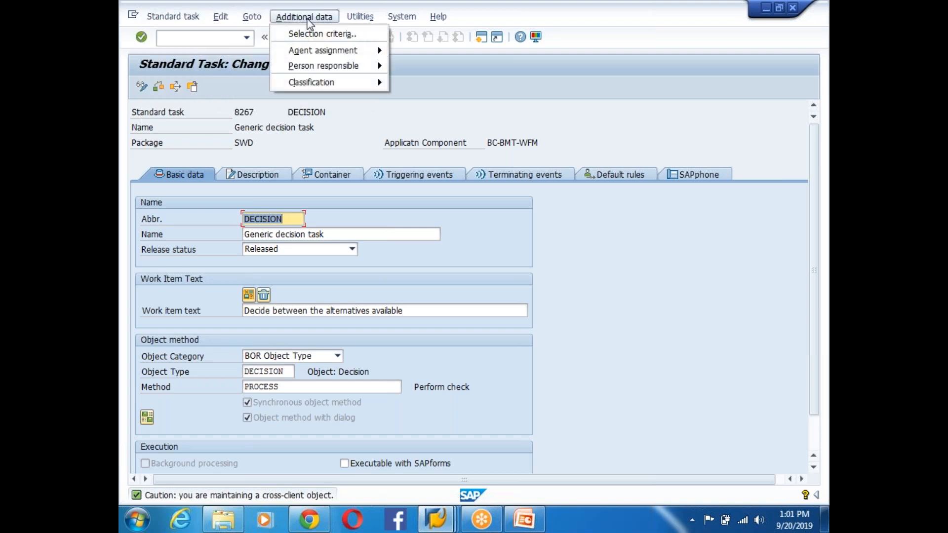
pyautogui.moveTo(327, 52)
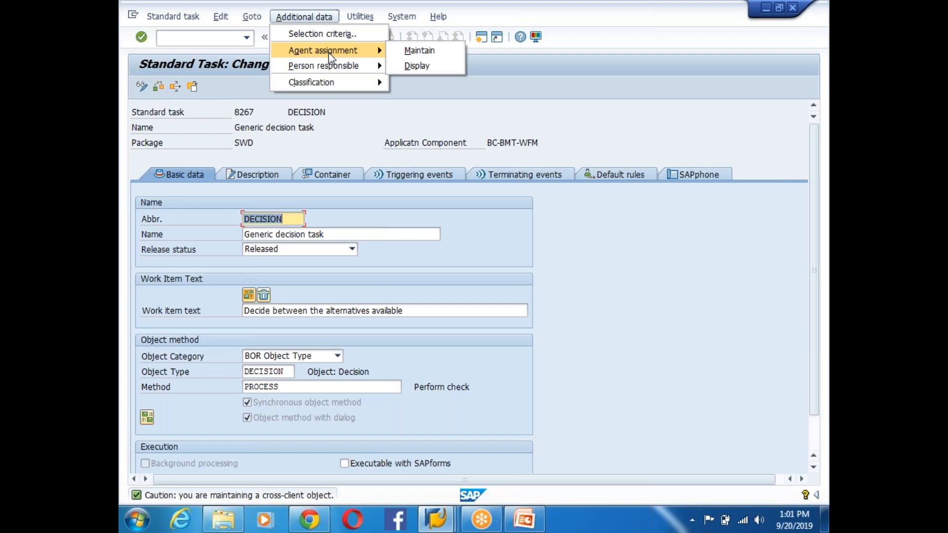
pyautogui.click(419, 51)
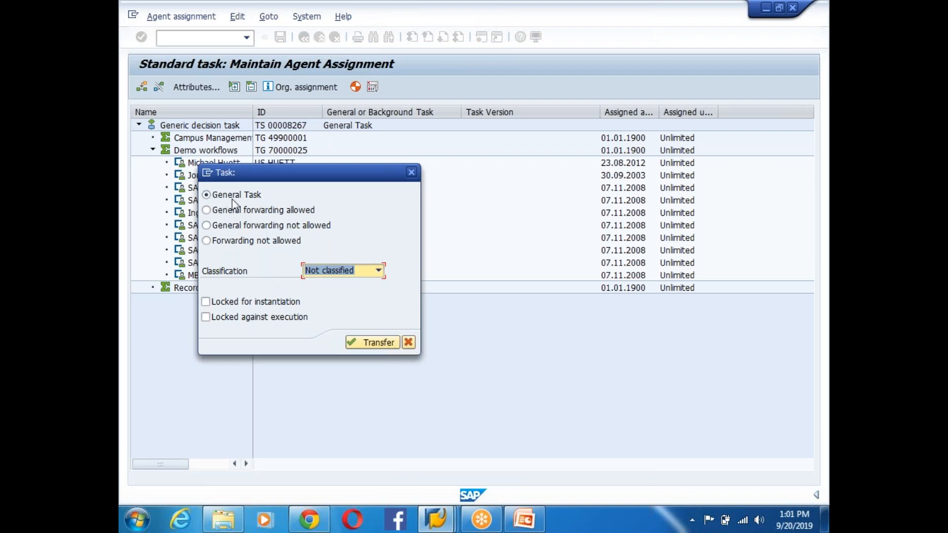
pyautogui.click(365, 342)
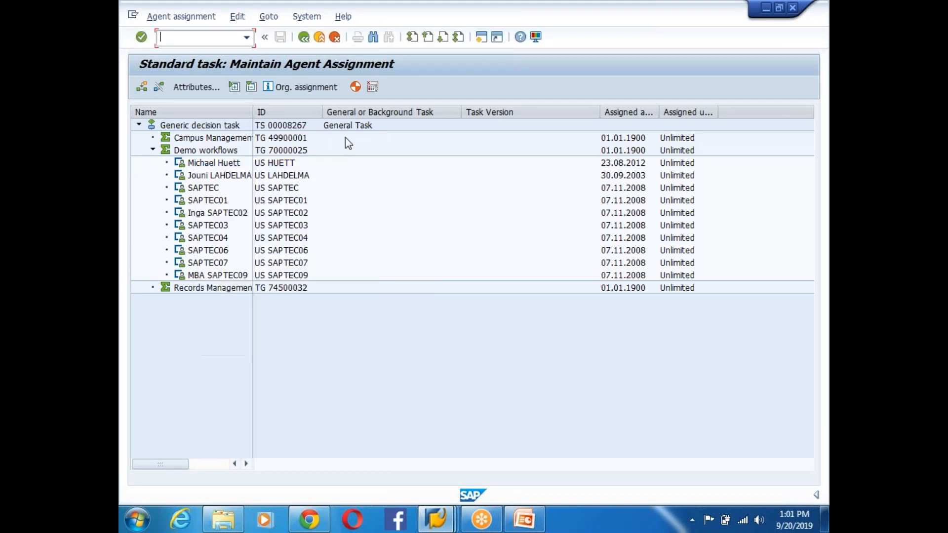
pyautogui.click(303, 37)
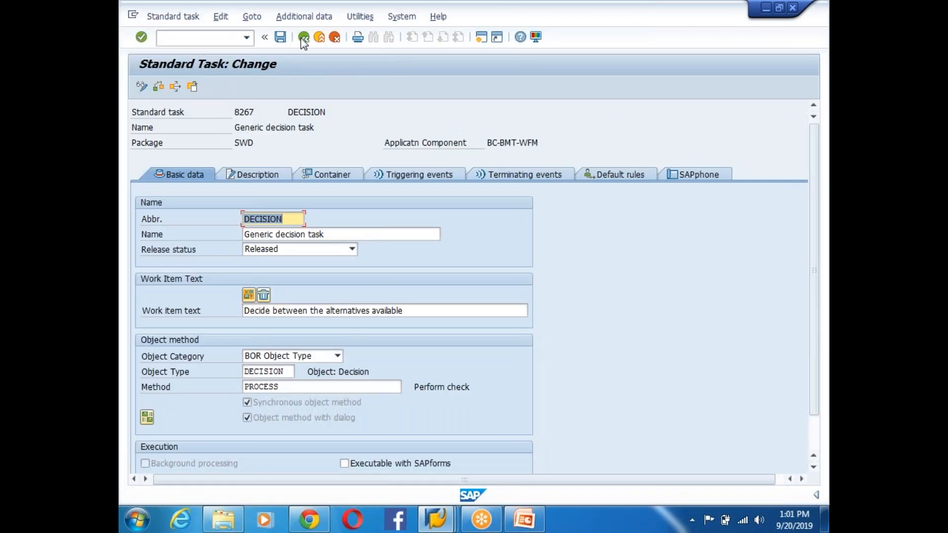
pyautogui.click(303, 38)
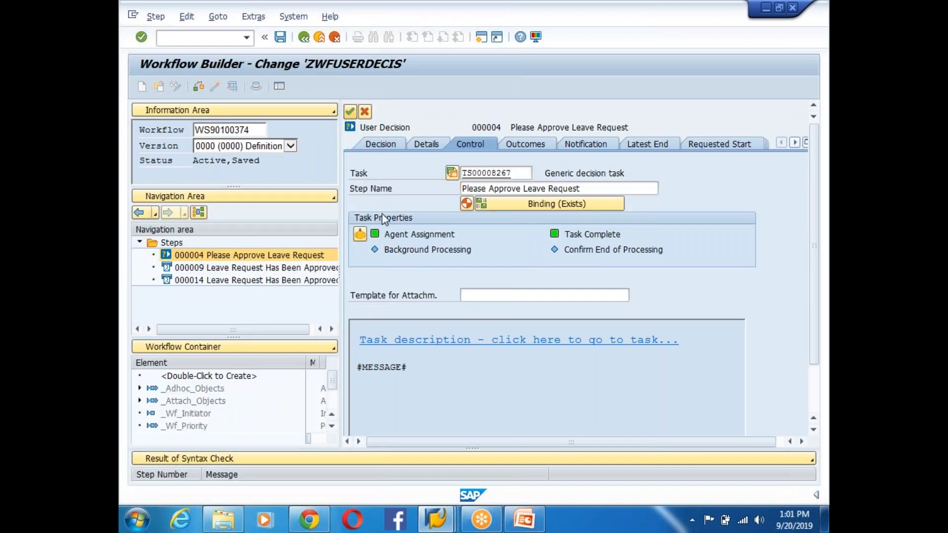
# - Transfer the step, save and activate the workflow, and recheck the decision step's assigned agent
pyautogui.click(350, 111)
pyautogui.click(215, 87)
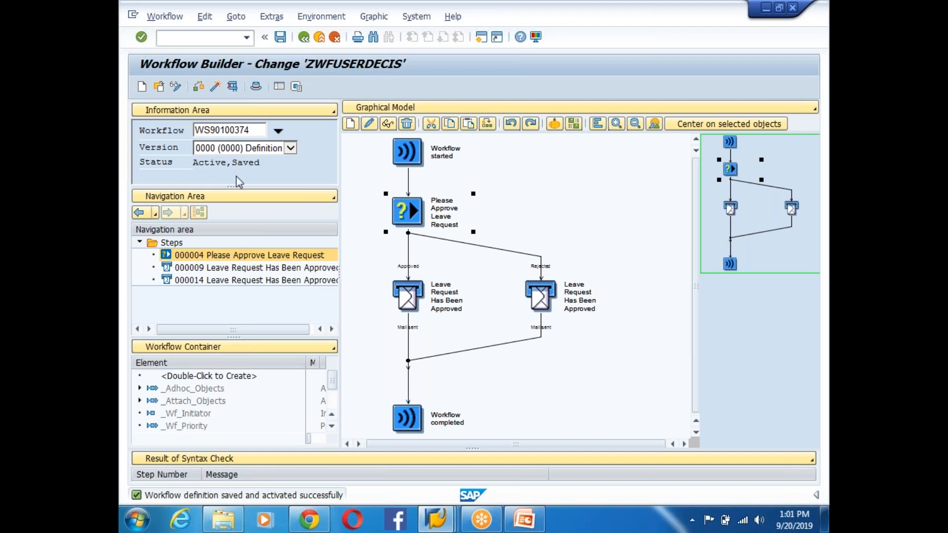
pyautogui.click(233, 88)
pyautogui.doubleClick(411, 207)
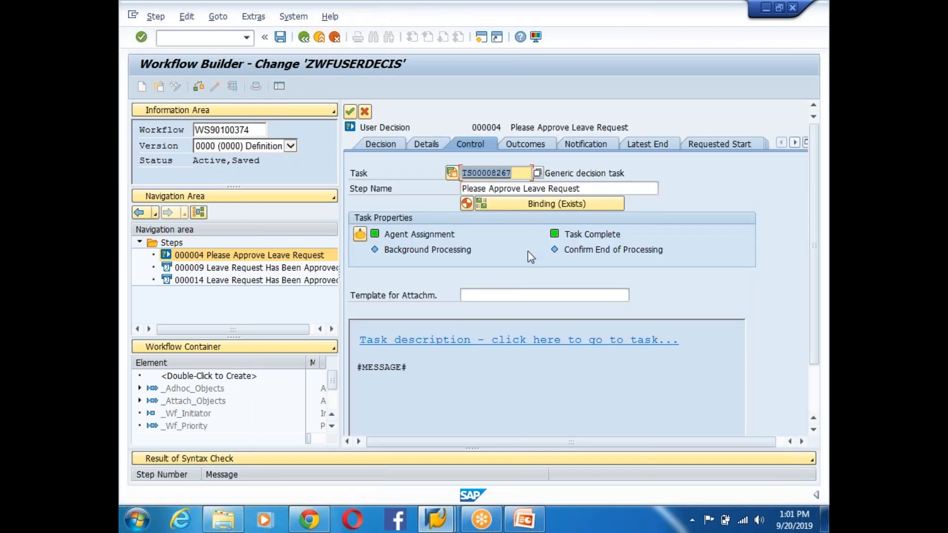
pyautogui.click(381, 144)
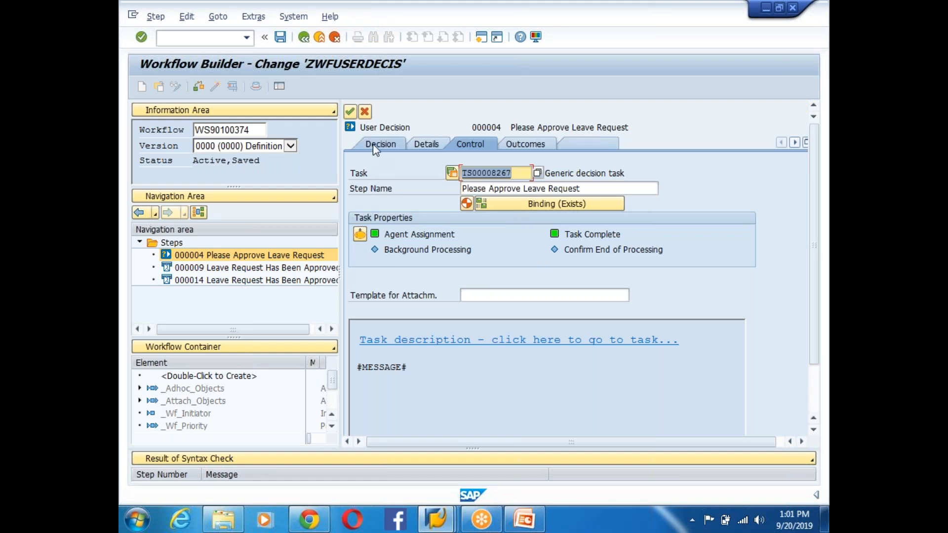
pyautogui.moveTo(508, 234); pyautogui.dragTo(447, 236)
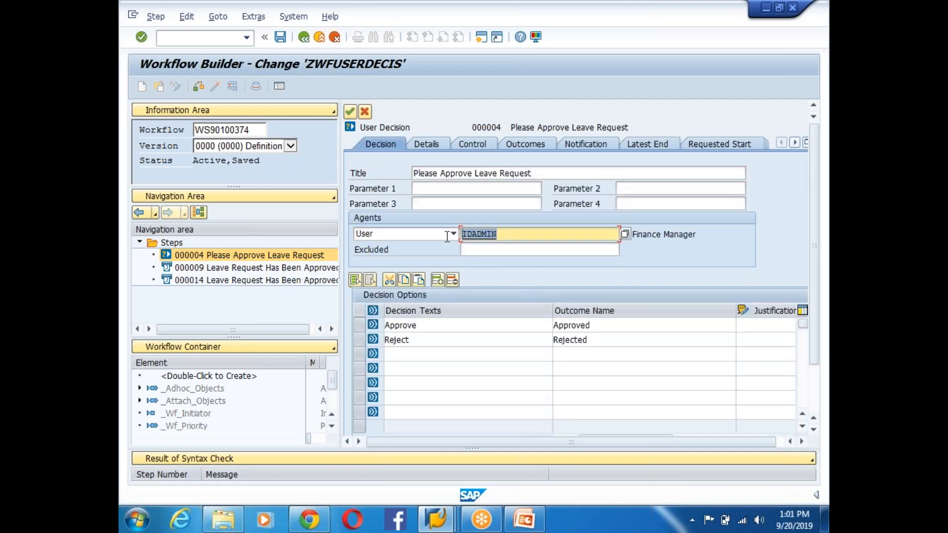
pyautogui.click(350, 112)
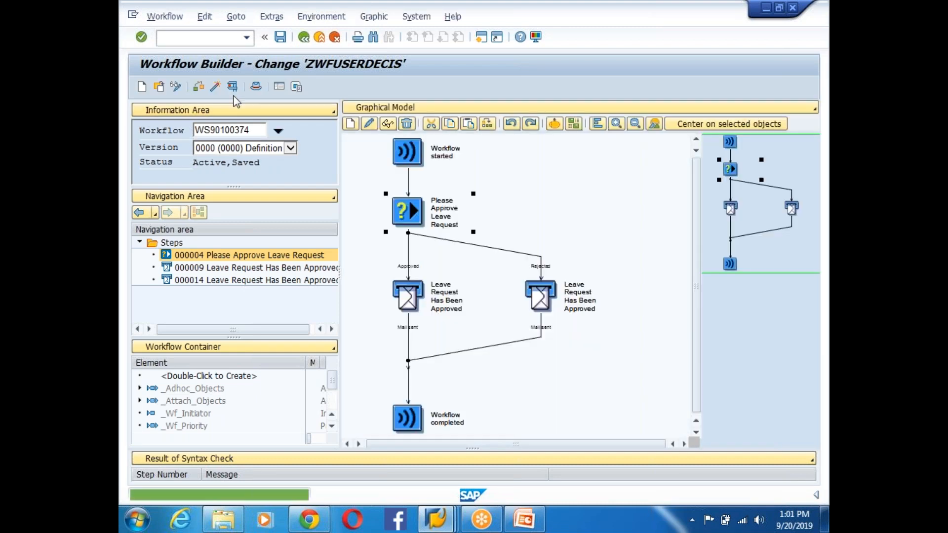
# - Execute the workflow test, starting work item 1810683, then bring up the SAP Logon window
pyautogui.click(234, 88)
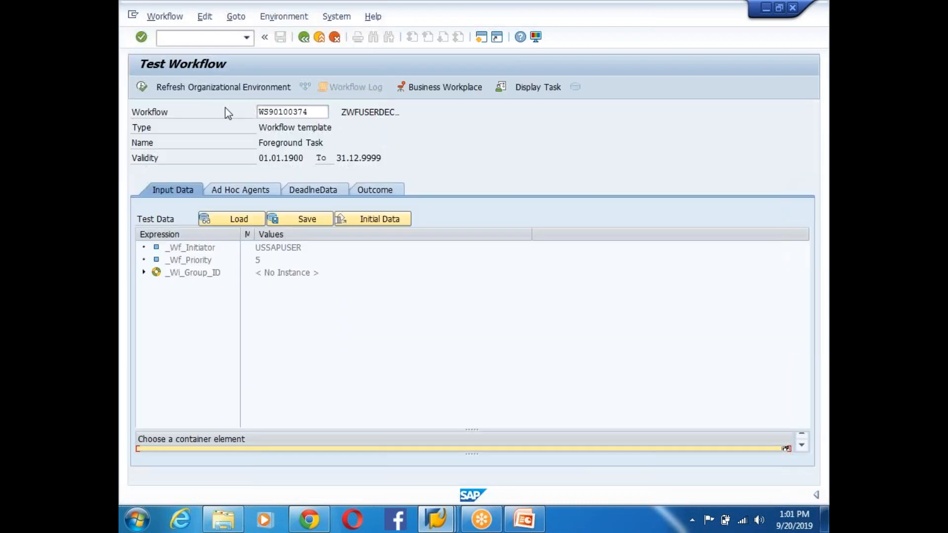
pyautogui.click(143, 87)
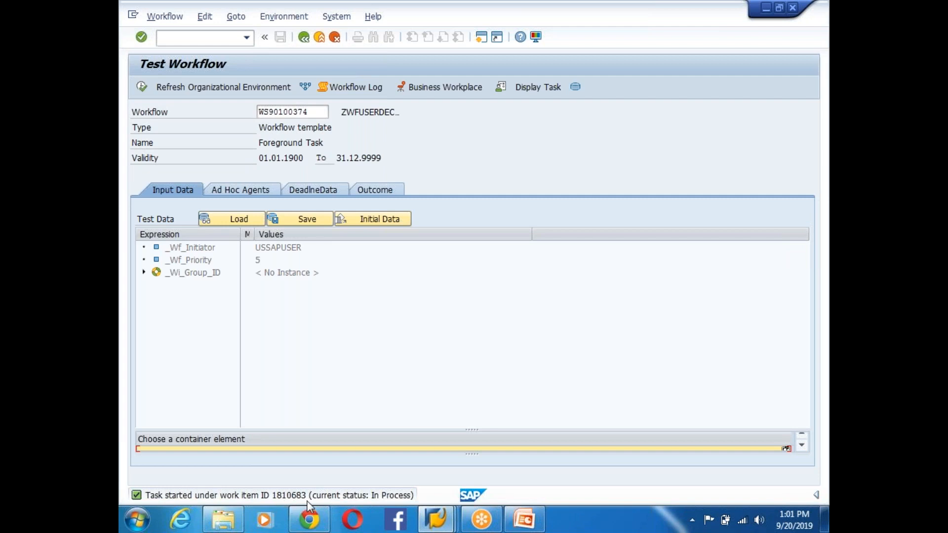
pyautogui.click(435, 511)
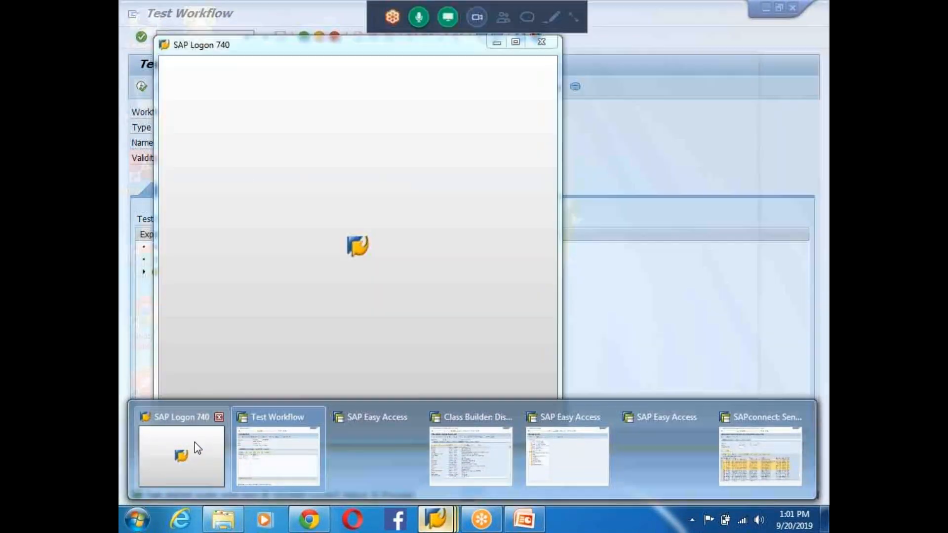
pyautogui.click(194, 447)
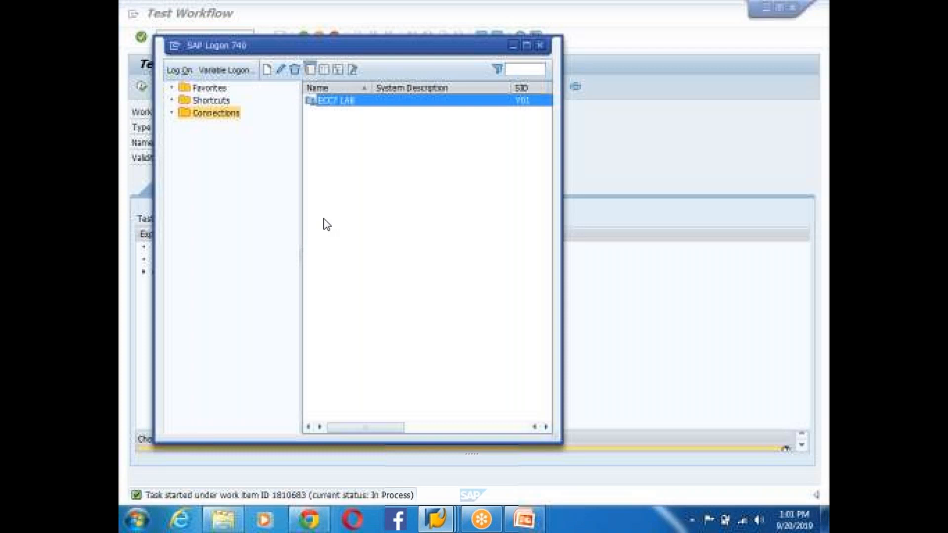
# - Log on to ECC7 LAB client 800 with the admin user and password, then return to the PowerPoint deck
pyautogui.doubleClick(334, 101)
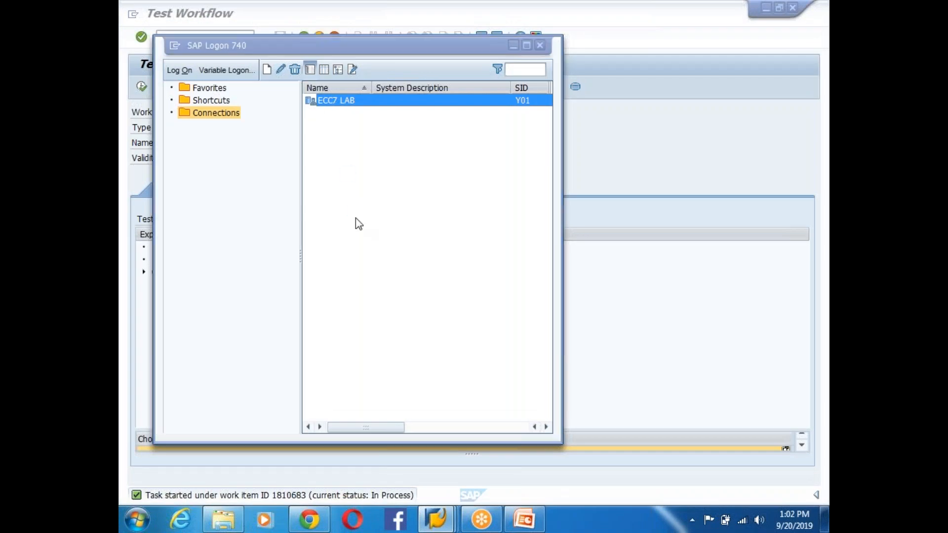
pyautogui.write('i')
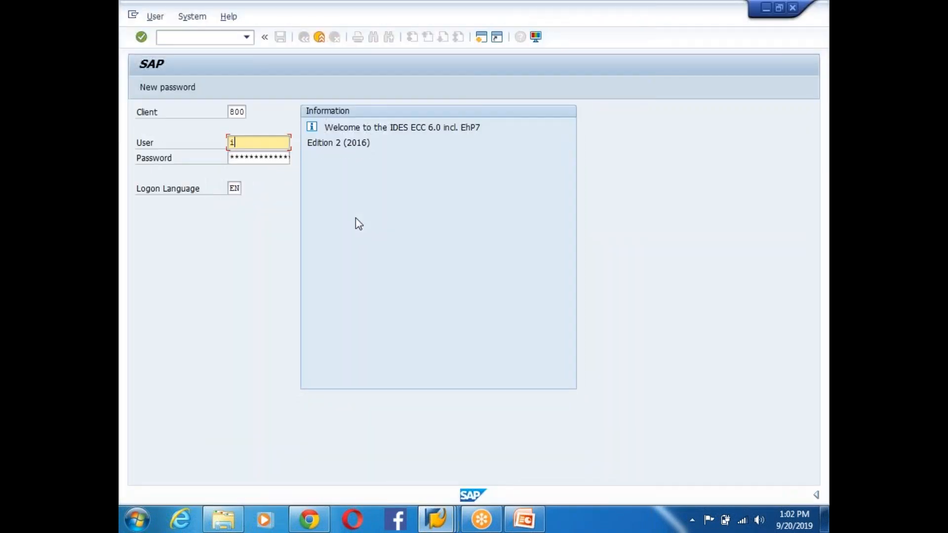
pyautogui.write('dadmin')
pyautogui.press('Tab')
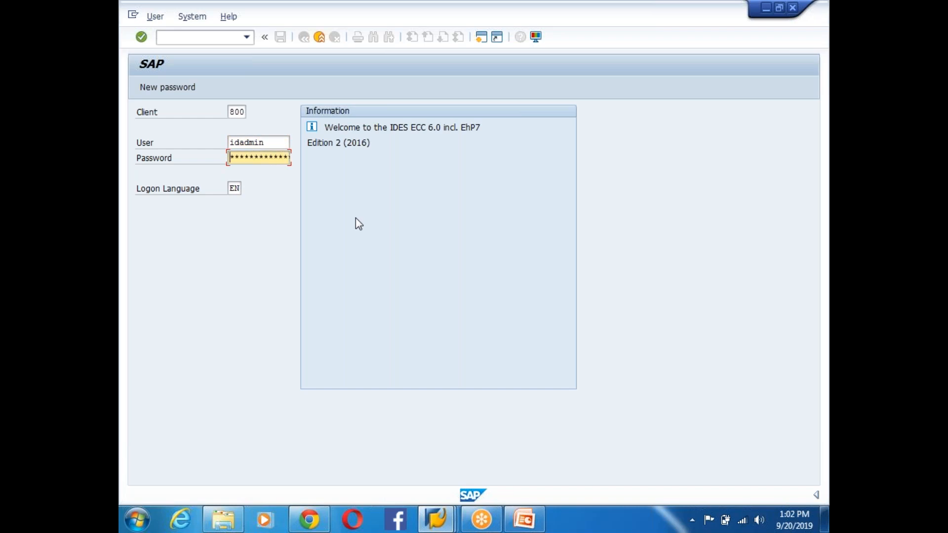
pyautogui.write('*****')
pyautogui.press('Return')
pyautogui.press('Return')
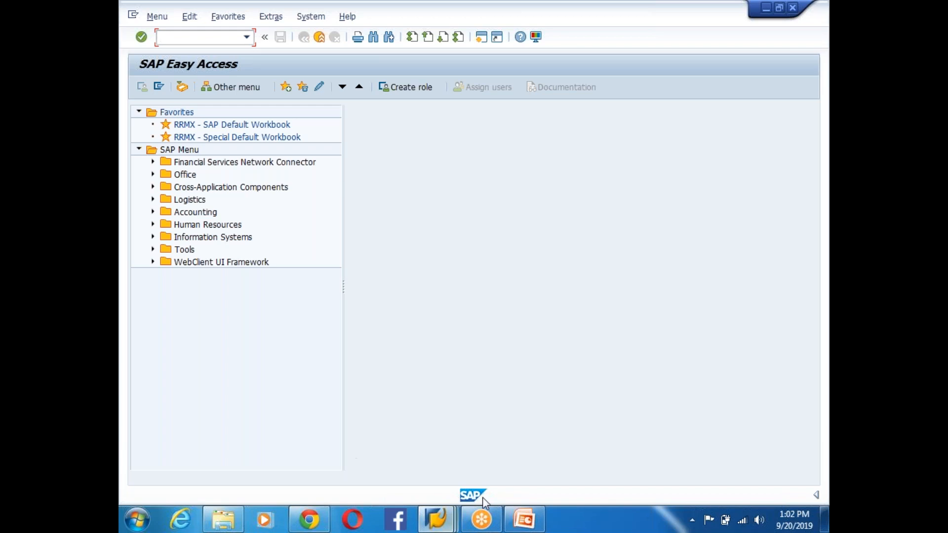
pyautogui.click(524, 519)
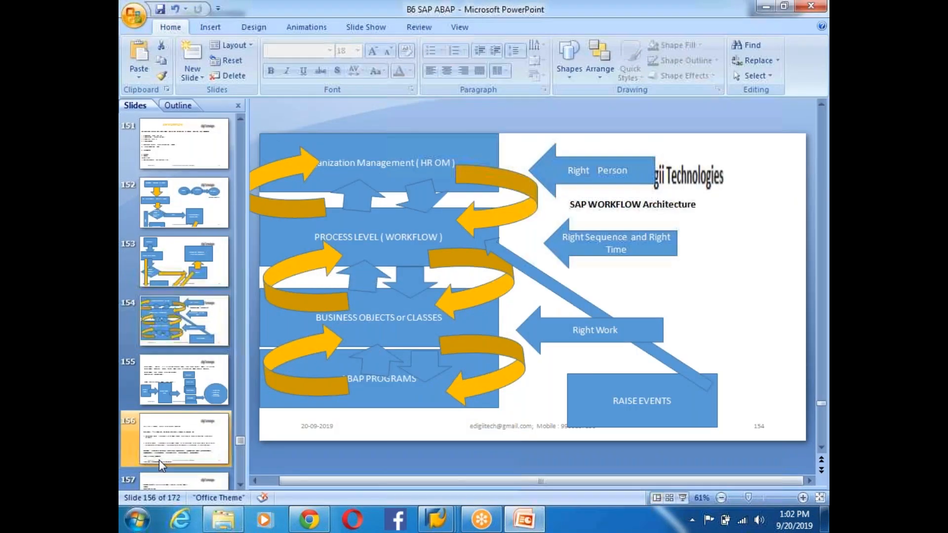
# - Move through the slide thumbnails from slide 156 to slide 171
pyautogui.click(159, 459)
pyautogui.scroll(-5, 180, 440)
pyautogui.scroll(-5, 182, 445)
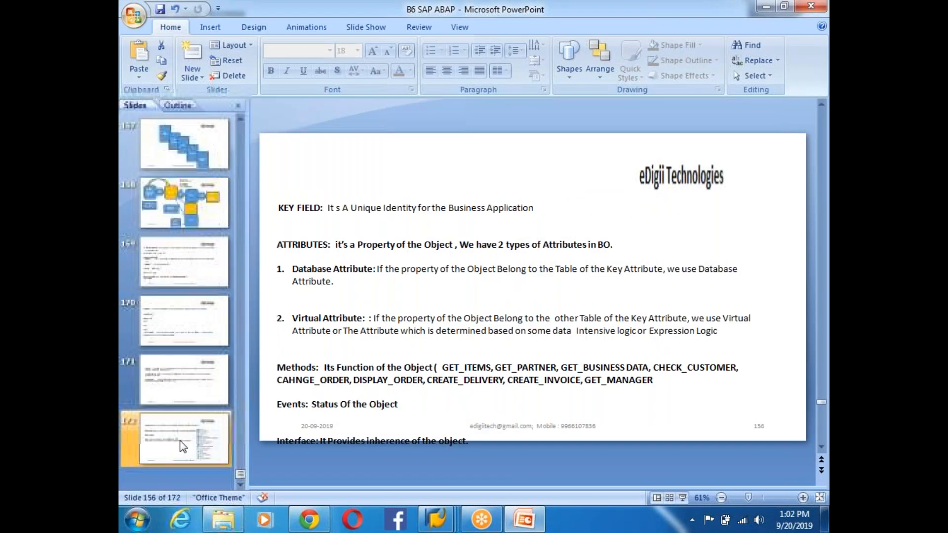
pyautogui.click(182, 446)
pyautogui.rightClick(182, 446)
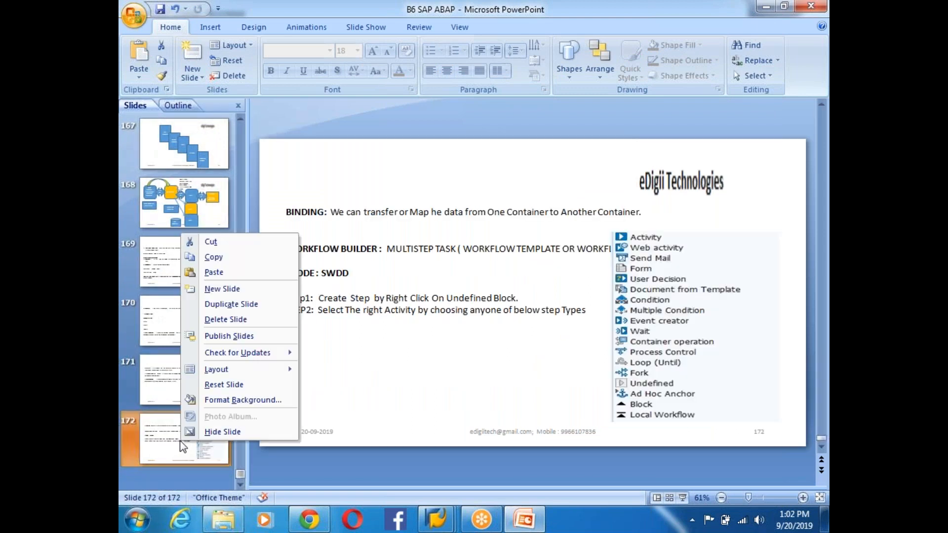
pyautogui.click(164, 393)
pyautogui.click(164, 312)
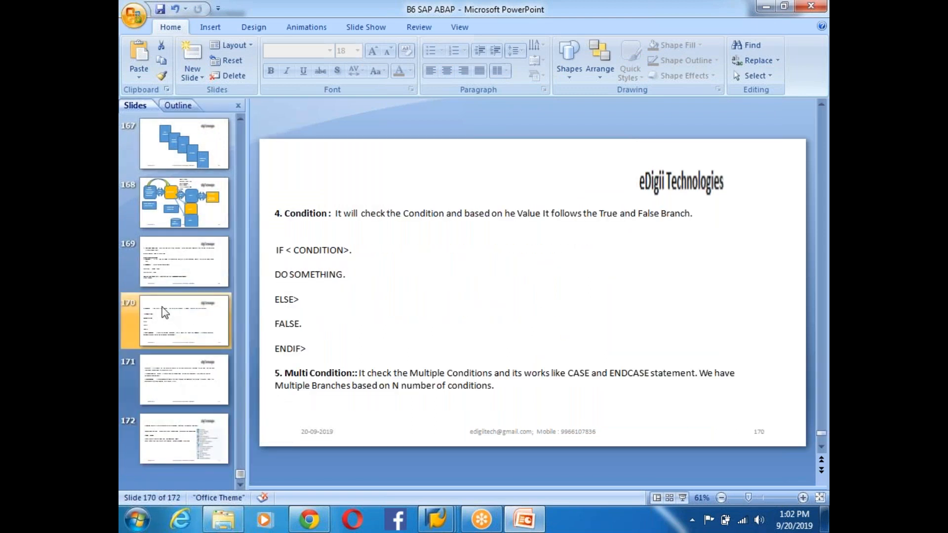
pyautogui.click(168, 377)
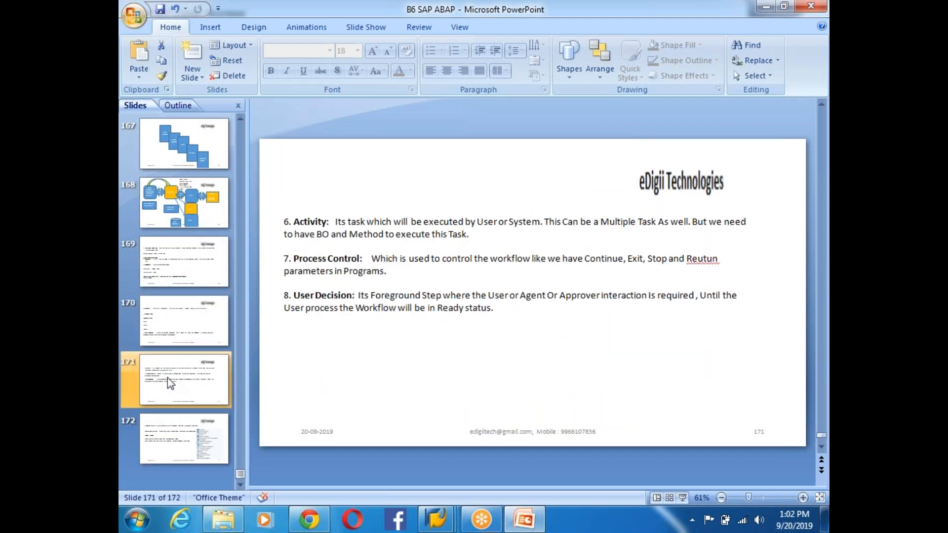
# - Add a bold 'SBWP : SAP Business Work Place' line below the User Decision paragraph
pyautogui.click(493, 308)
pyautogui.press('Return')
pyautogui.press('Return')
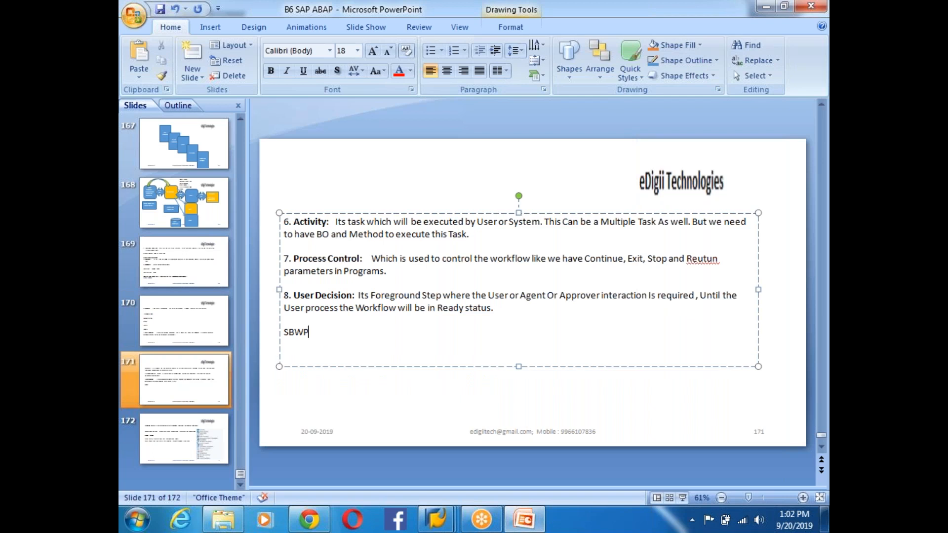
pyautogui.write('SBWP : SAP Business WOrk')
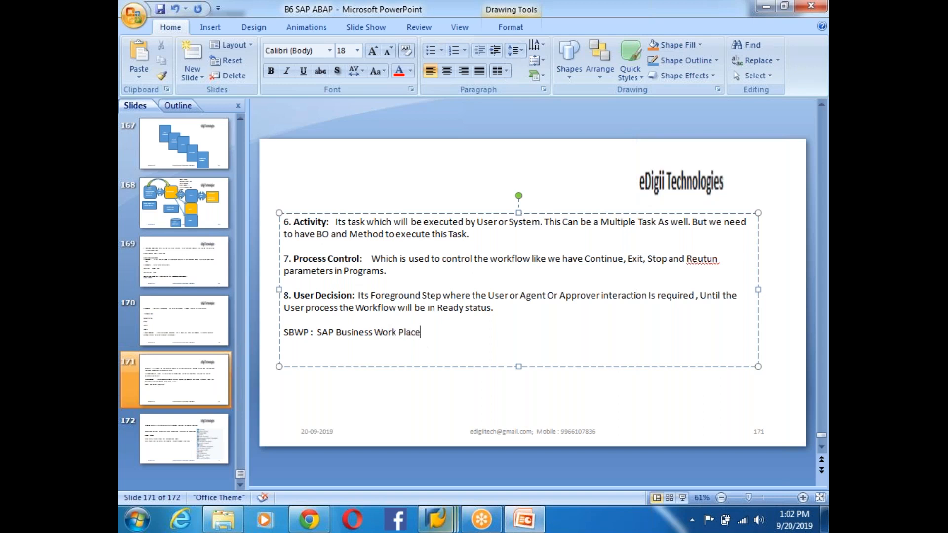
pyautogui.moveTo(315, 334); pyautogui.dragTo(451, 337)
pyautogui.write('Leave Request Has Been Approved')
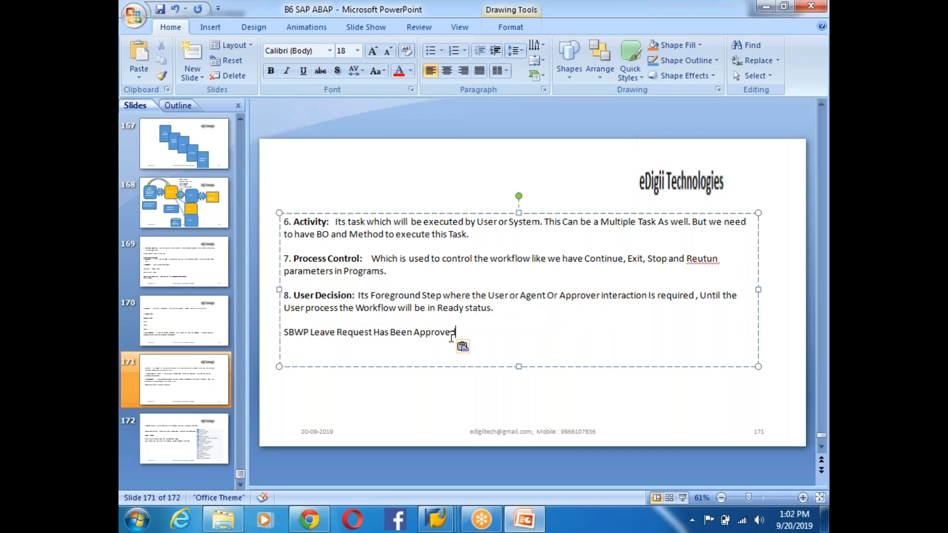
pyautogui.hotkey('ctrl', 'z')
pyautogui.hotkey('ctrl', 'b')
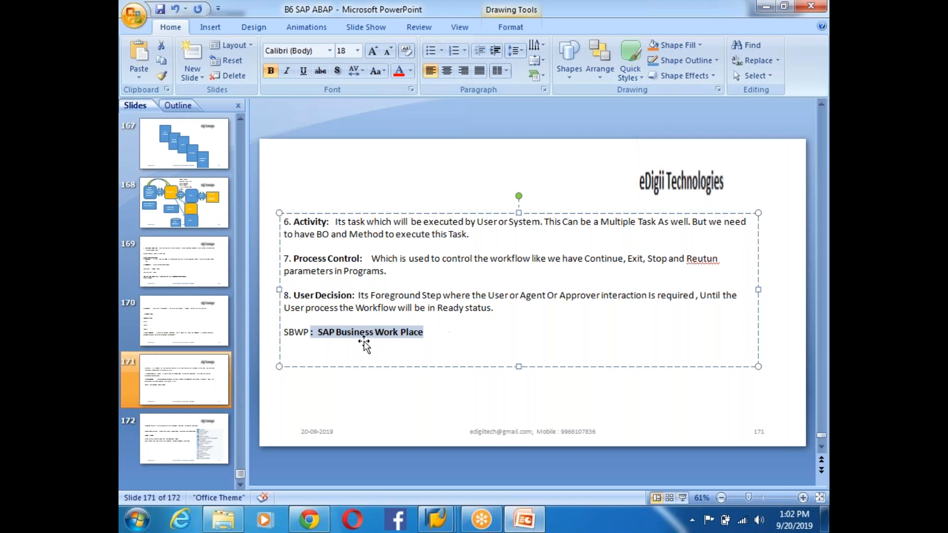
pyautogui.press('Escape')
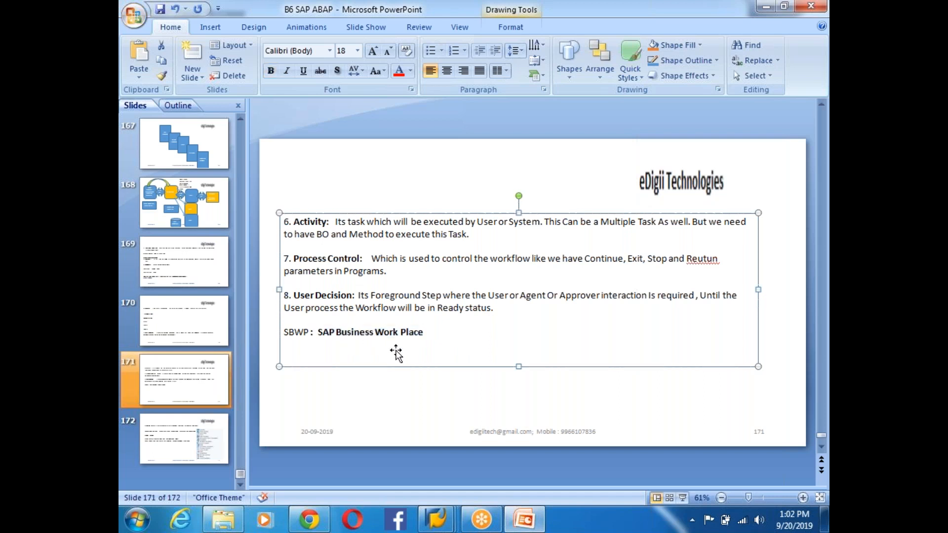
# - Save the presentation and bring SAP Easy Access back to the front
pyautogui.click(161, 12)
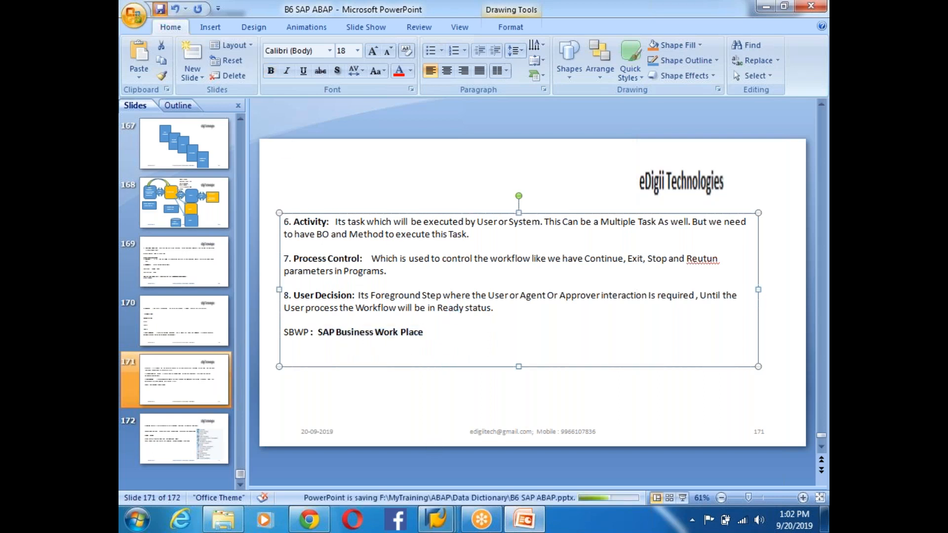
pyautogui.moveTo(437, 518)
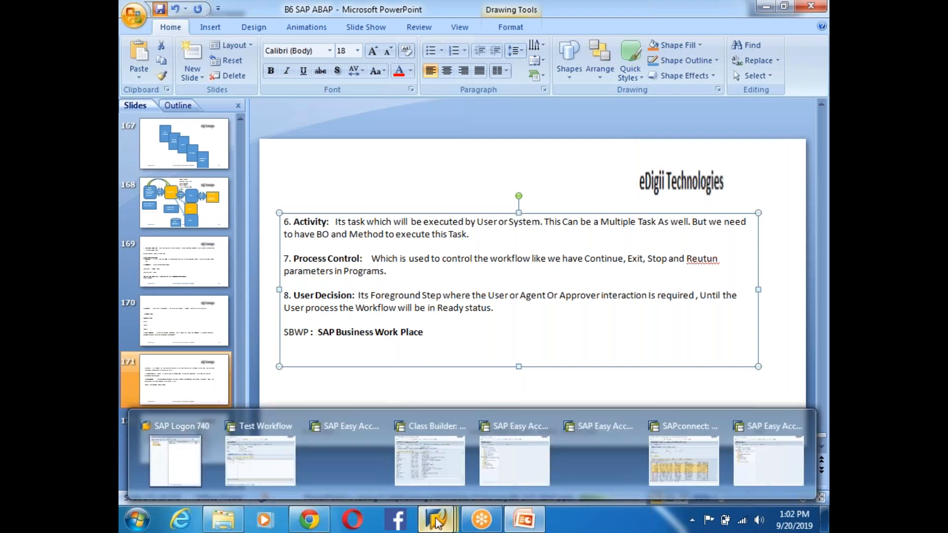
pyautogui.click(762, 464)
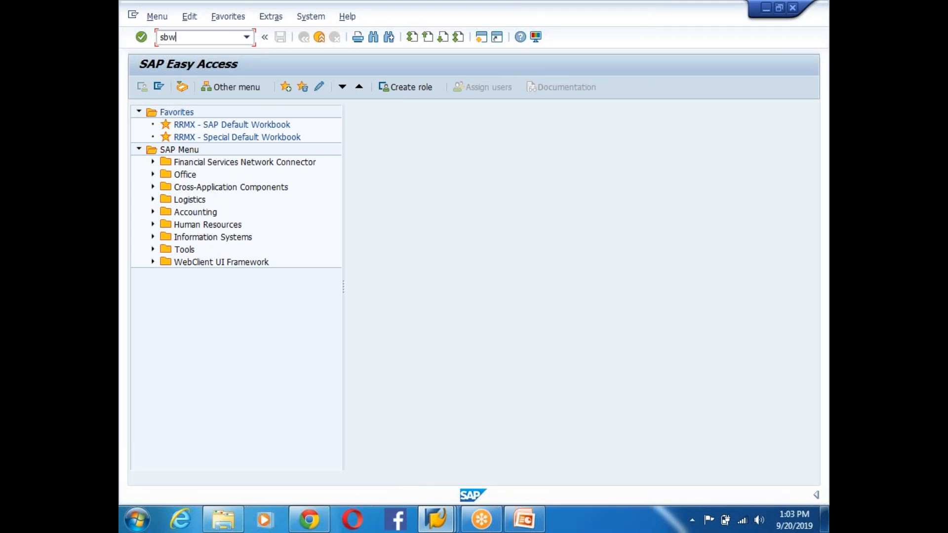
# - Run SBWP and open the Inbox's Workflow folder, which lists seven items
pyautogui.press('Return')
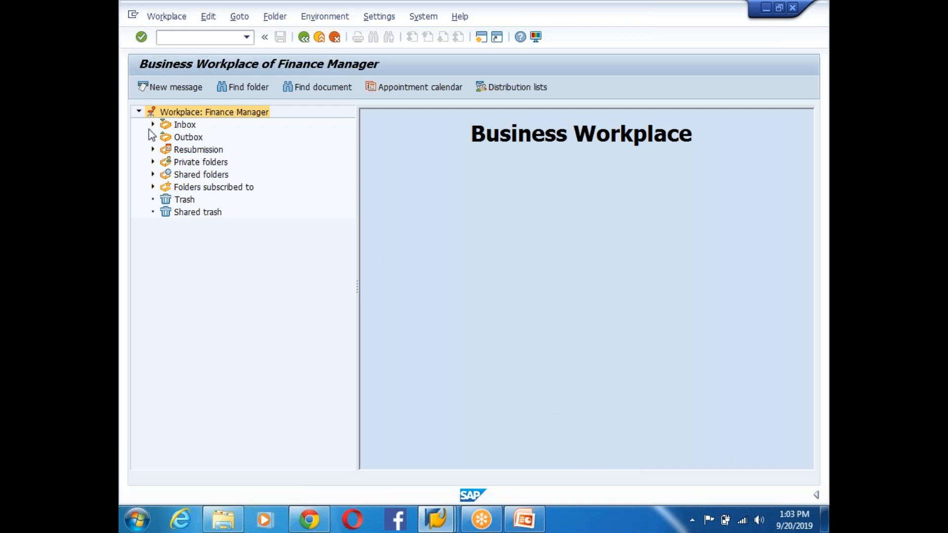
pyautogui.click(181, 126)
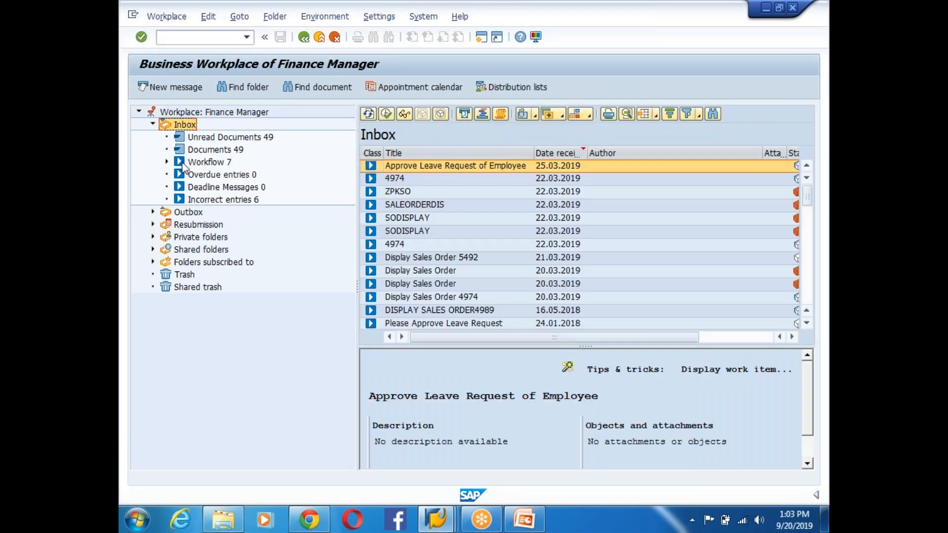
pyautogui.click(217, 163)
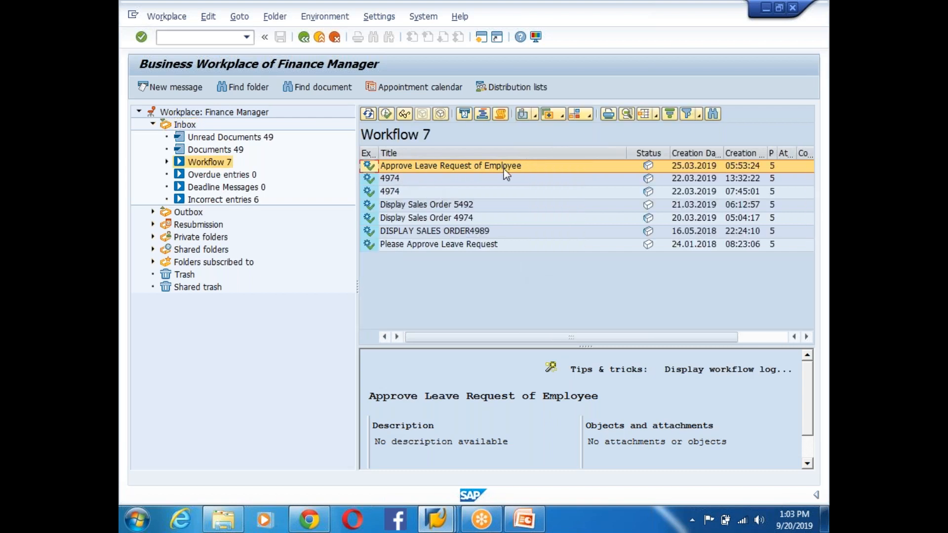
# - Open the Approve Leave Request of Employee item, then close it and return to the inbox
pyautogui.doubleClick(456, 168)
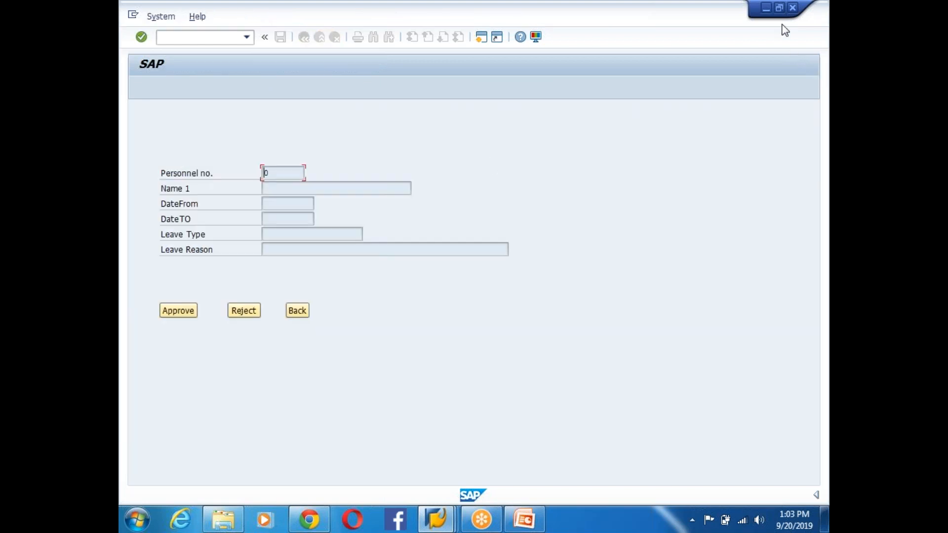
pyautogui.click(791, 8)
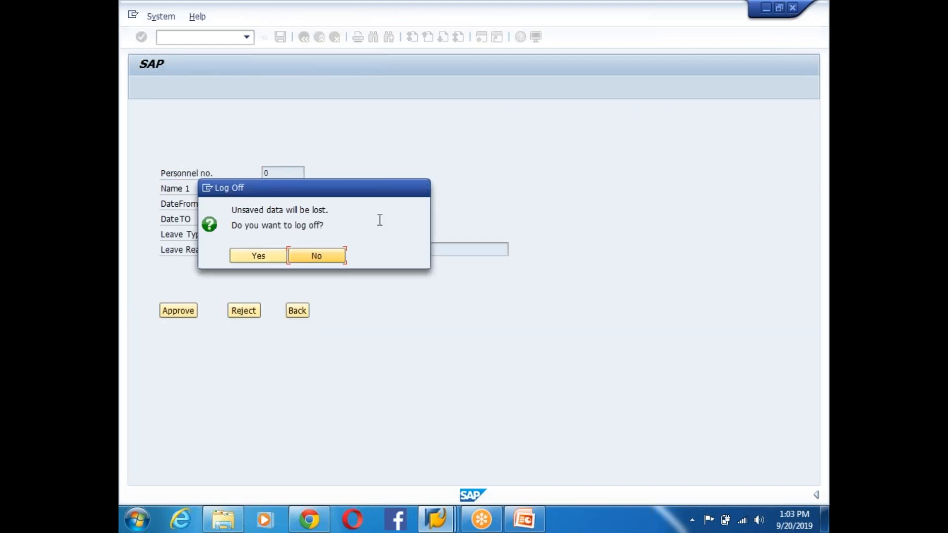
pyautogui.click(327, 254)
pyautogui.click(297, 310)
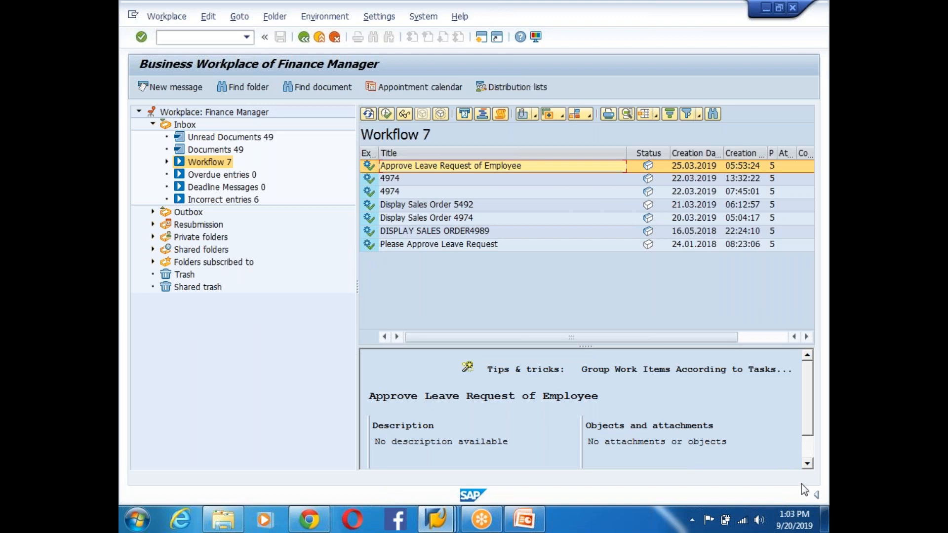
pyautogui.click(271, 357)
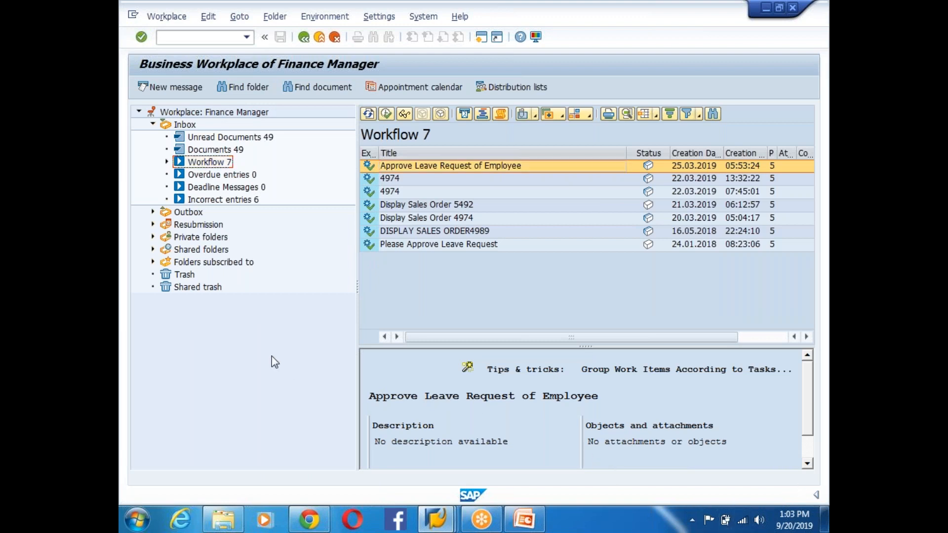
# - Open the Please Approve Leave Request decision and choose Approve
pyautogui.click(486, 243)
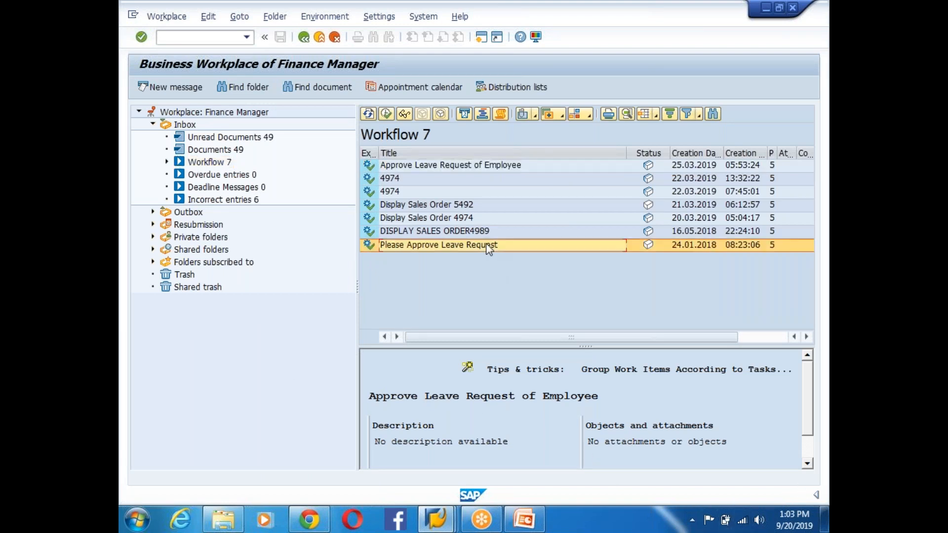
pyautogui.doubleClick(486, 245)
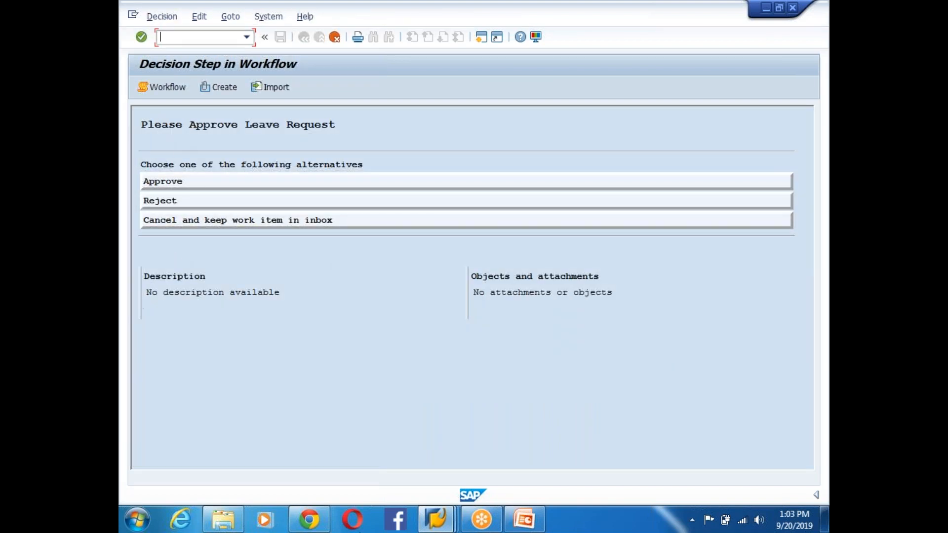
pyautogui.click(183, 188)
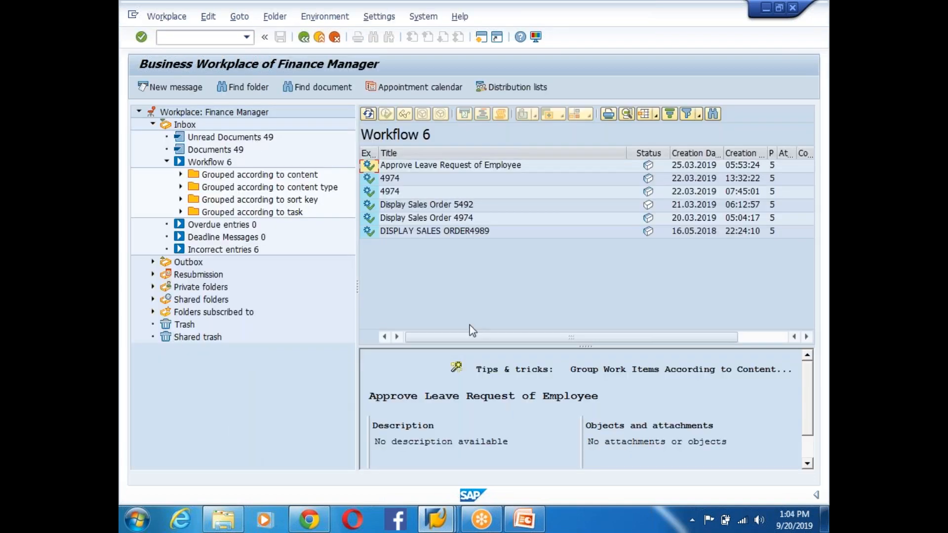
# - Switch to the Test Workflow window and open the test run's Workflow Log
pyautogui.click(424, 236)
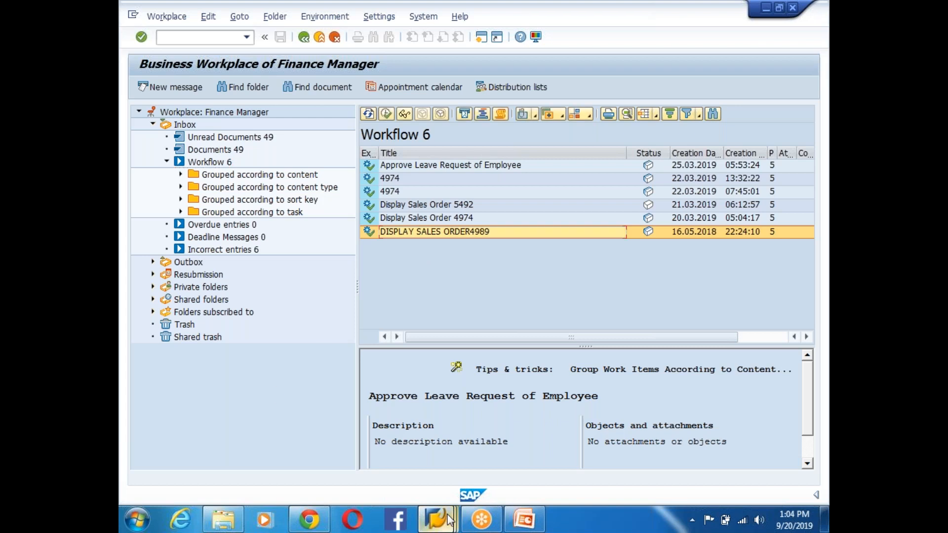
pyautogui.click(449, 520)
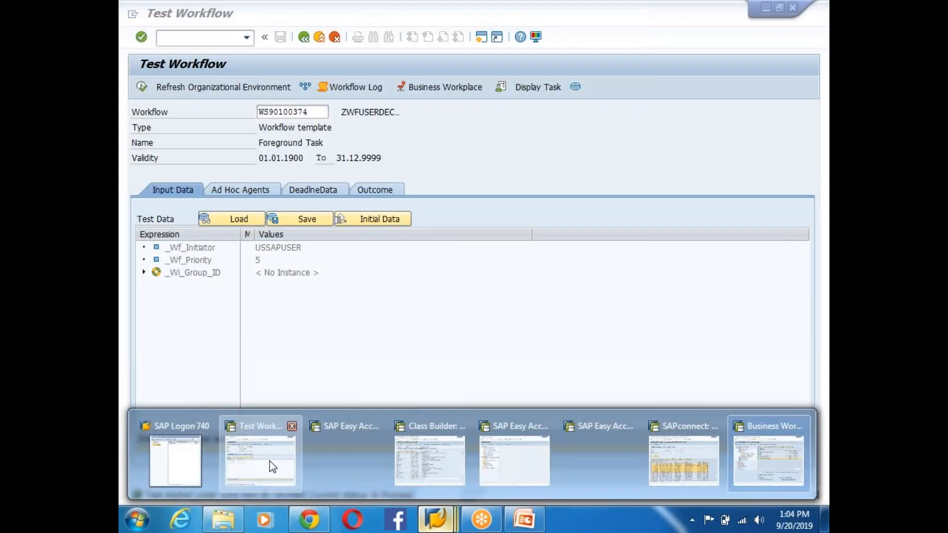
pyautogui.click(272, 466)
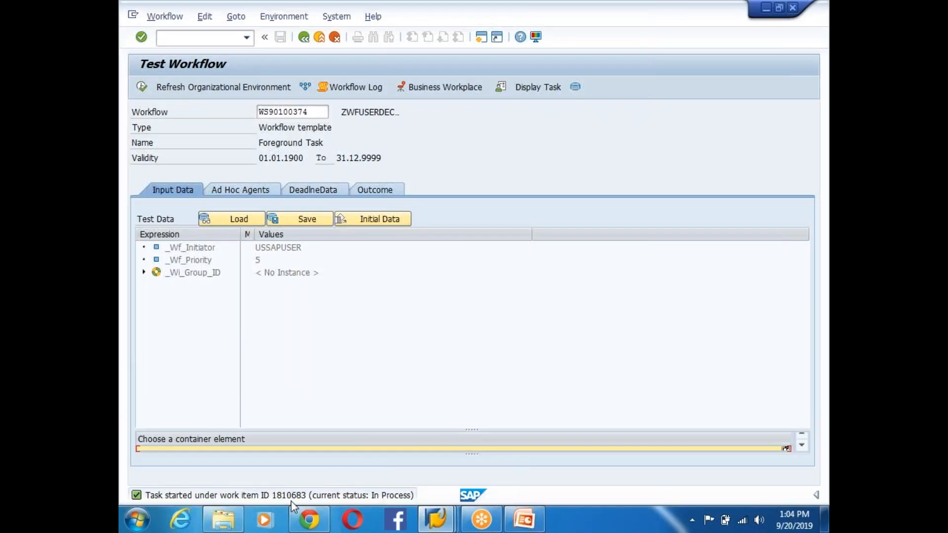
pyautogui.click(358, 87)
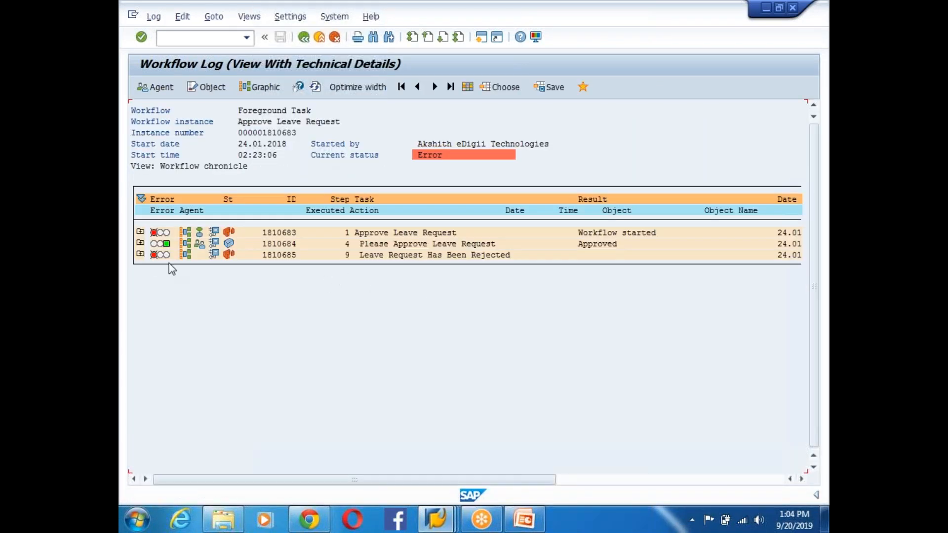
# - Expand the log steps, dismiss the SENDTASKDESCRIPTION error, and show the log as a graphic
pyautogui.click(140, 231)
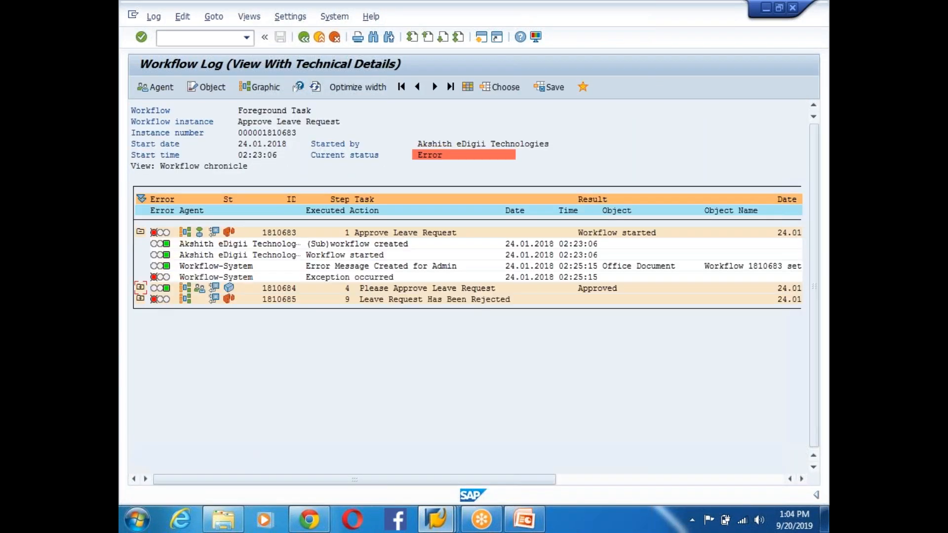
pyautogui.click(140, 286)
pyautogui.click(141, 343)
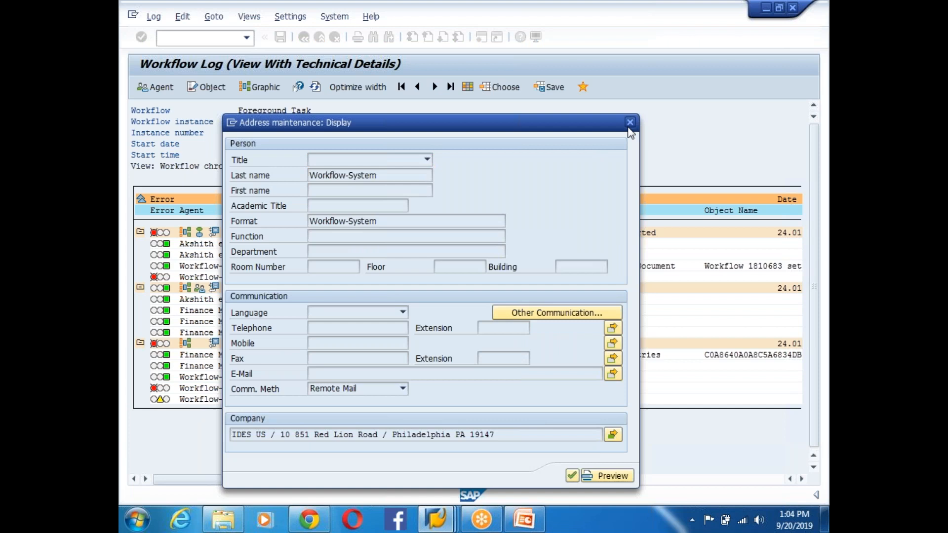
pyautogui.click(630, 123)
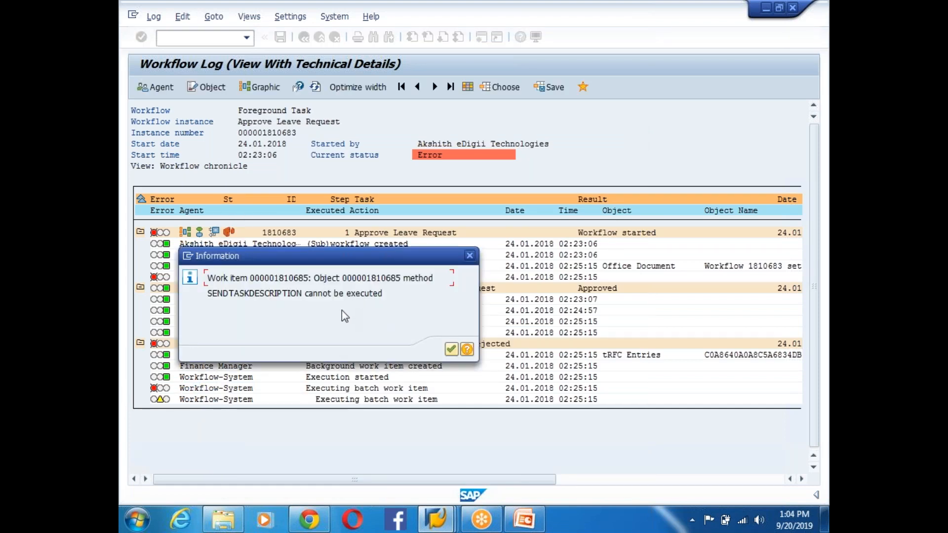
pyautogui.click(452, 350)
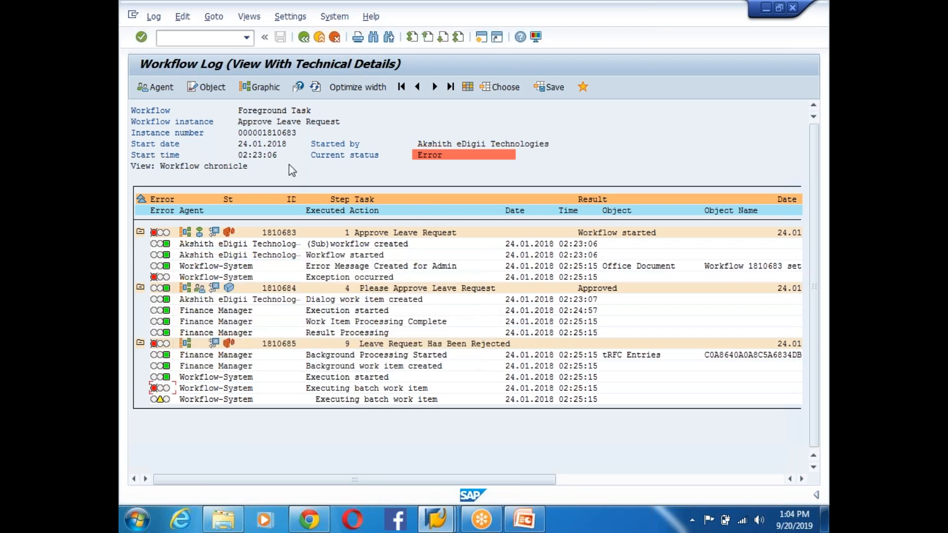
pyautogui.click(260, 87)
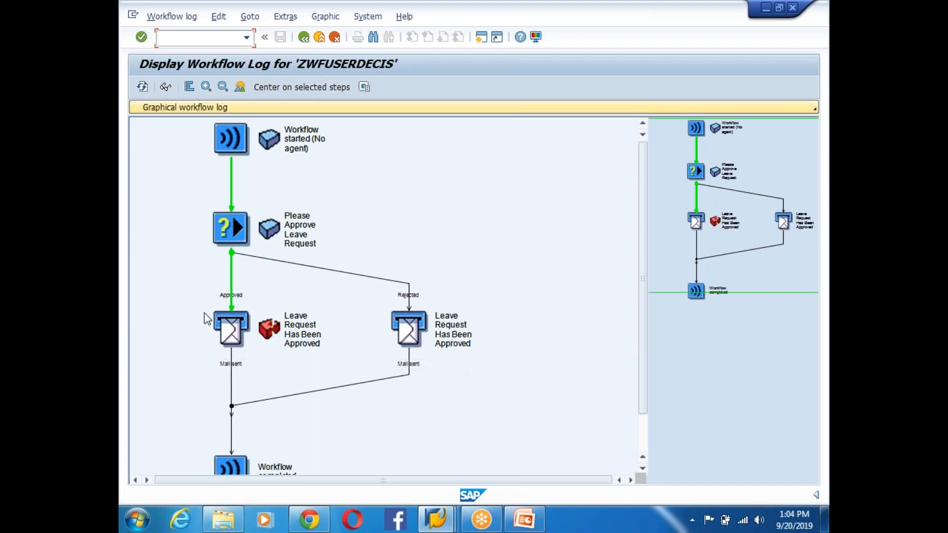
# - Check the failed mail work item's 'could not be sent' message, then go back to the Workflow Builder
pyautogui.doubleClick(235, 326)
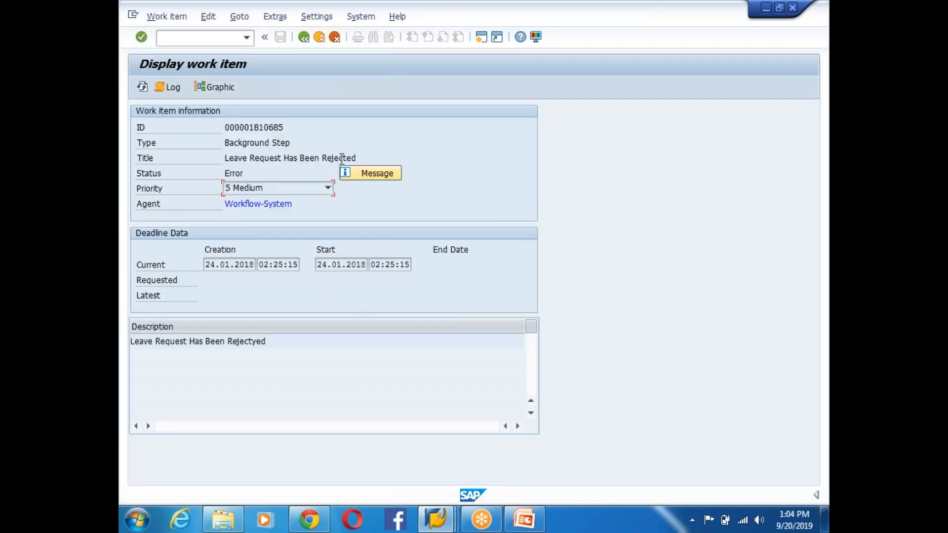
pyautogui.click(382, 176)
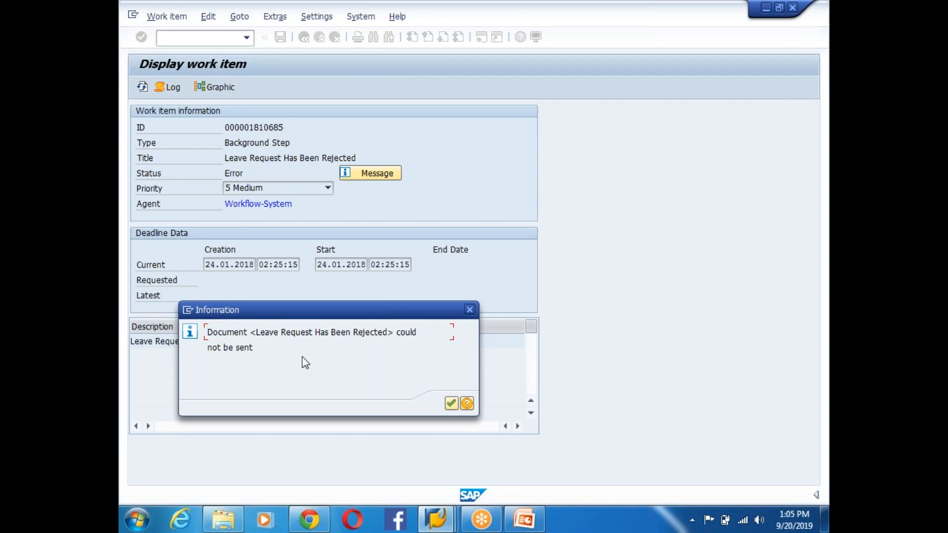
pyautogui.click(451, 403)
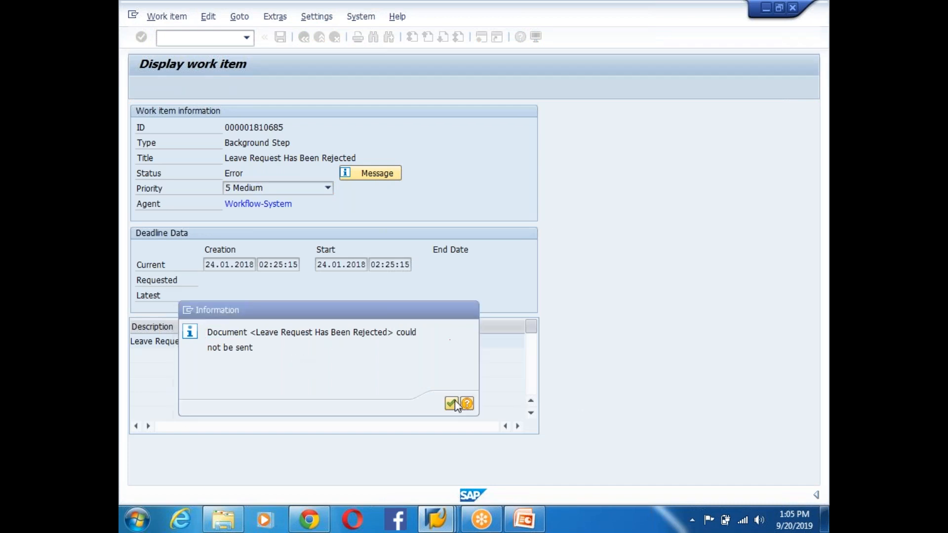
pyautogui.click(436, 523)
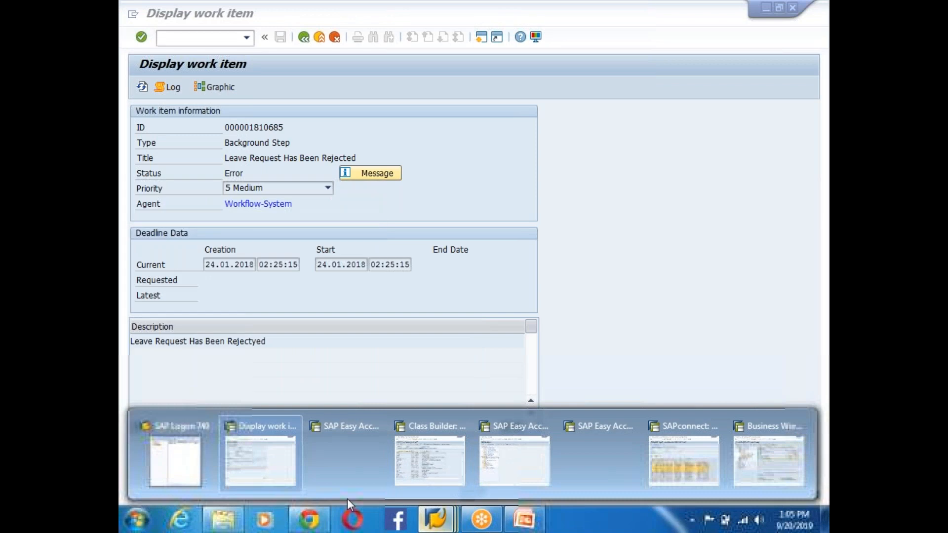
pyautogui.click(266, 467)
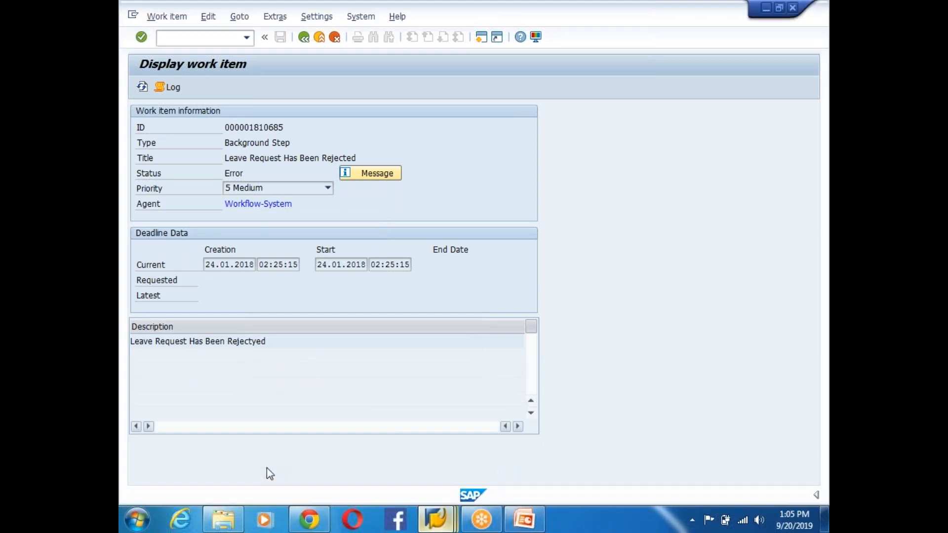
pyautogui.click(303, 37)
pyautogui.click(303, 37)
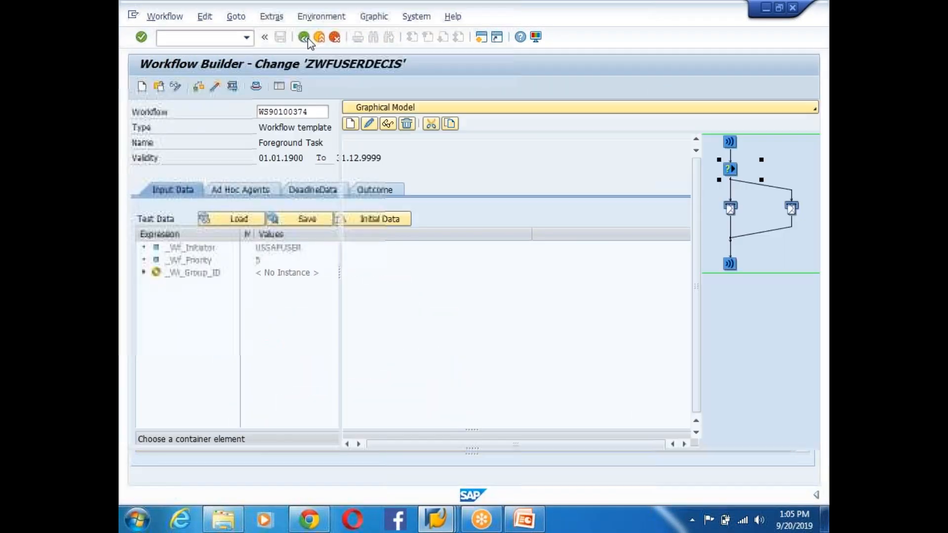
# - Check the recipient e-mail in Send Mail step 000009 and transfer it back
pyautogui.doubleClick(409, 298)
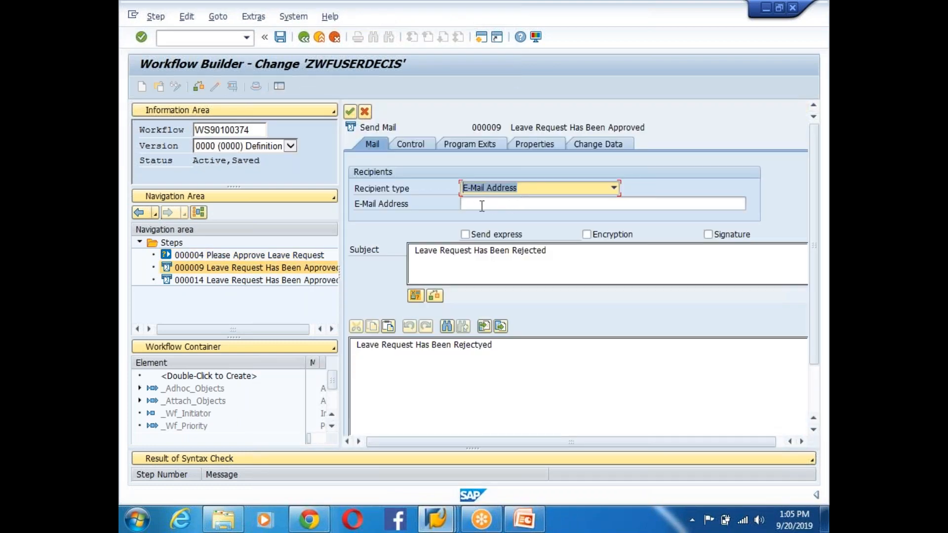
pyautogui.click(482, 205)
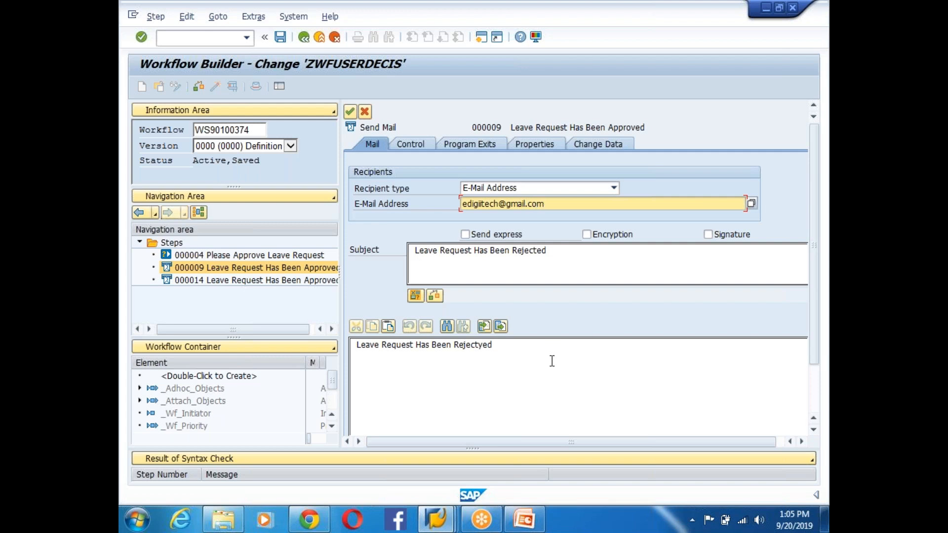
pyautogui.click(350, 111)
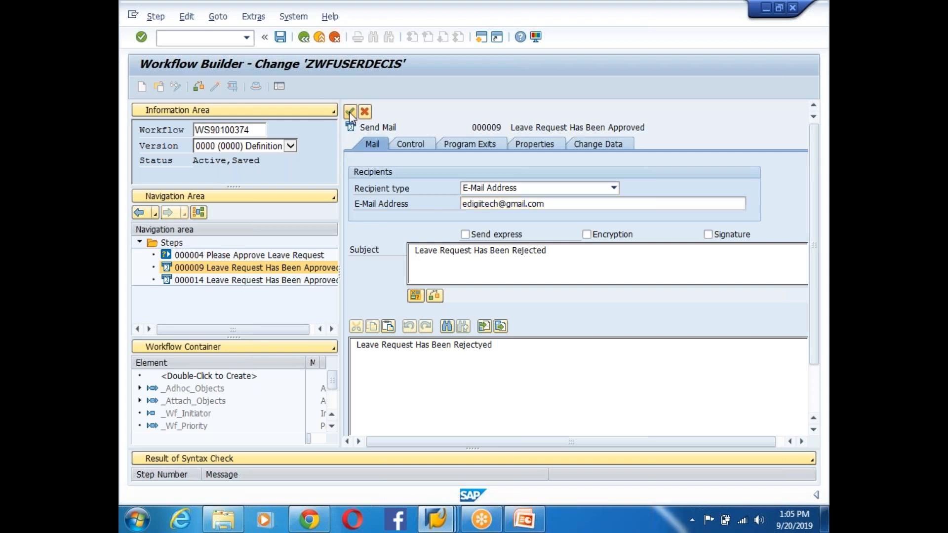
# - Review the Rejected mail step 000014 and Approved mail step 000009, transferring each back
pyautogui.doubleClick(532, 314)
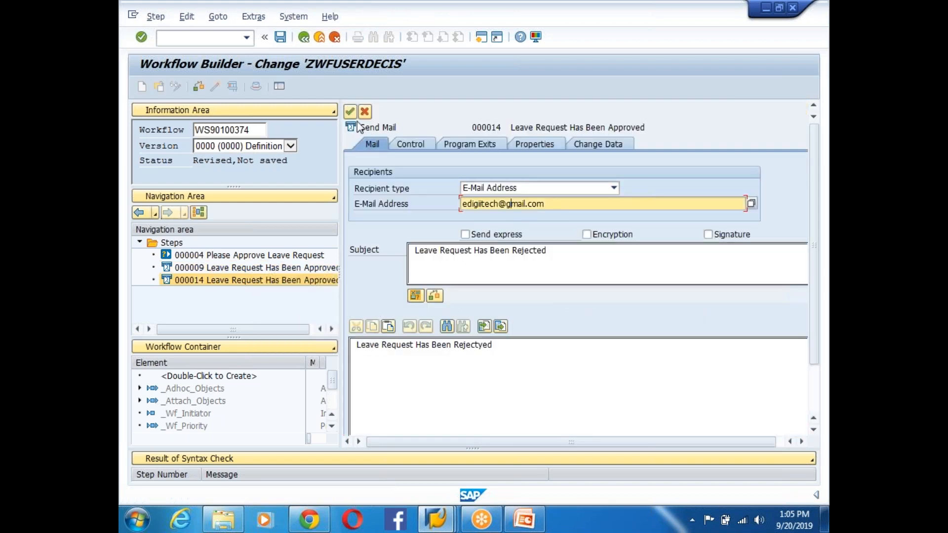
pyautogui.click(349, 111)
pyautogui.doubleClick(412, 293)
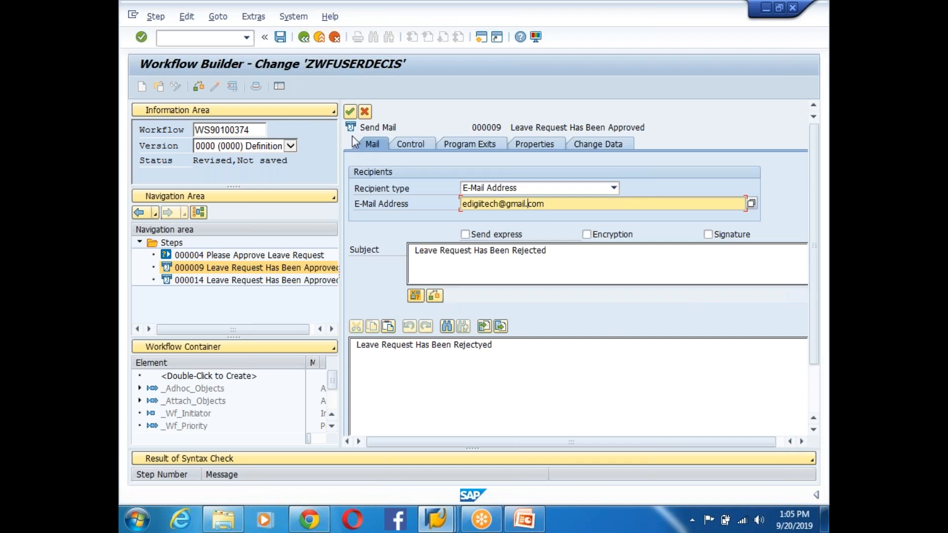
pyautogui.click(350, 111)
# - Activate ZWFUSERDECIS and execute a test run
pyautogui.click(215, 86)
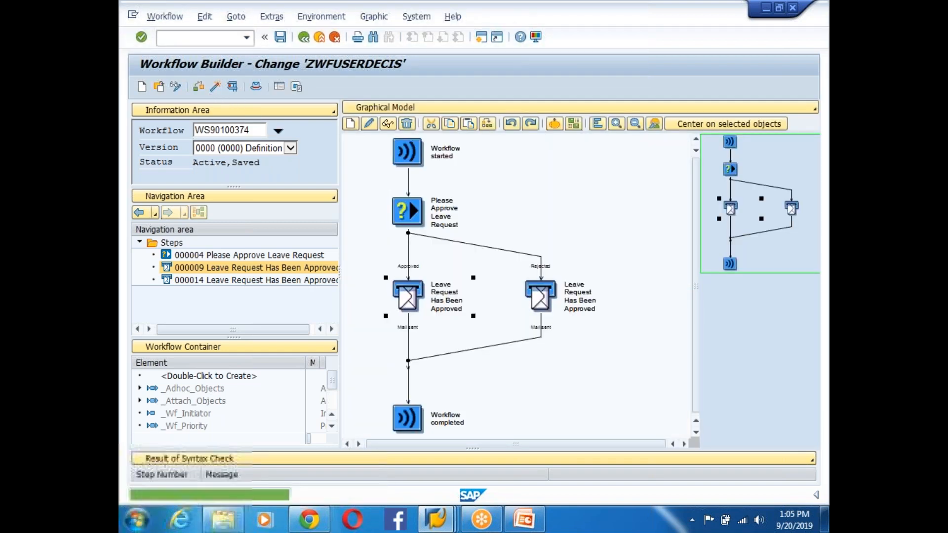
pyautogui.click(233, 87)
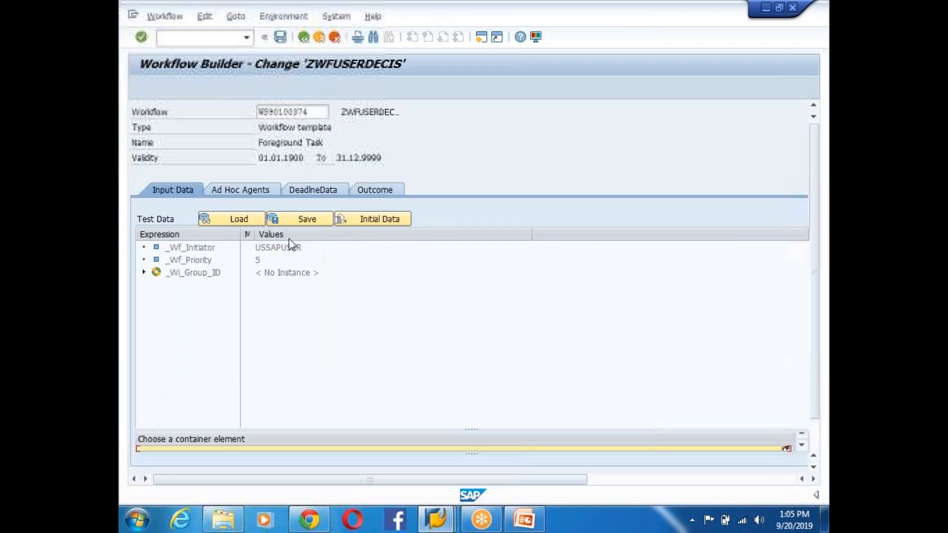
pyautogui.click(150, 87)
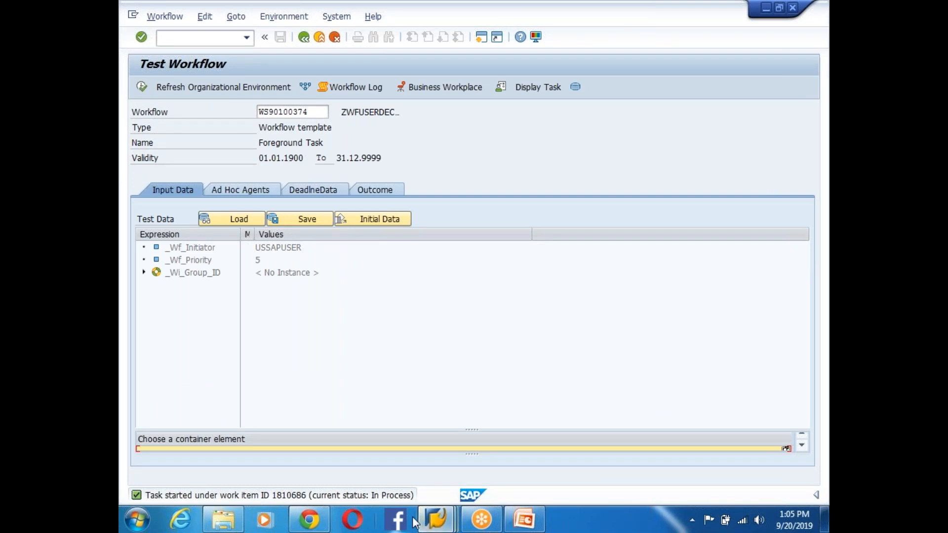
# - Refresh the Business Workplace inbox and select the new Please Approve Leave Request item
pyautogui.click(436, 519)
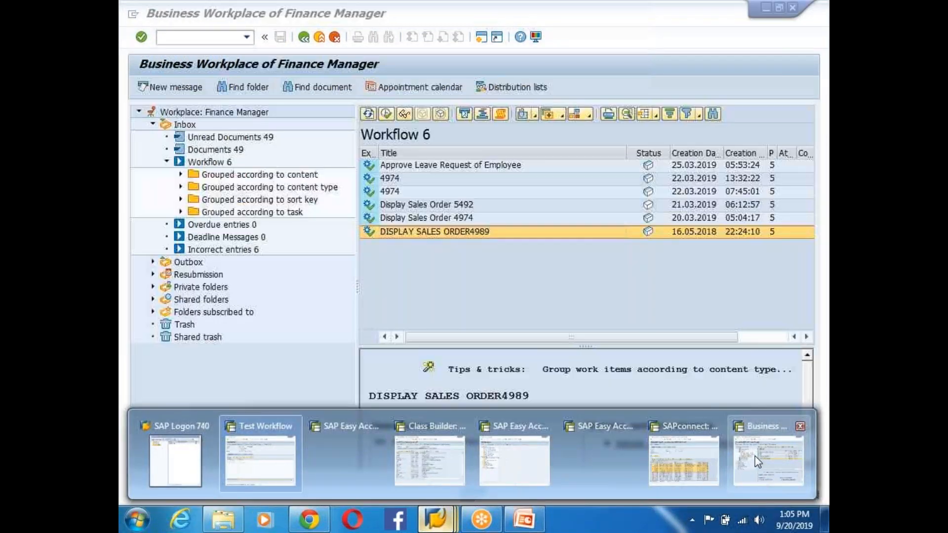
pyautogui.click(760, 464)
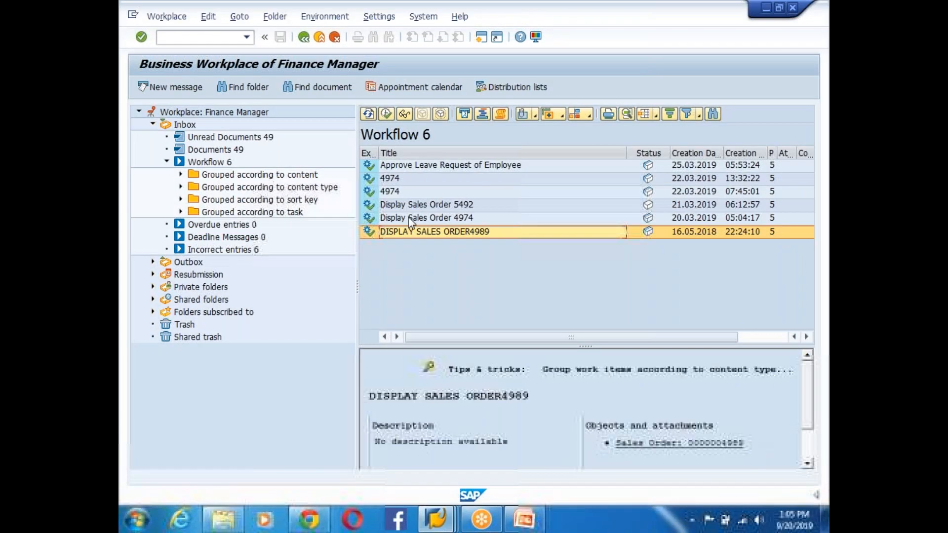
pyautogui.click(367, 113)
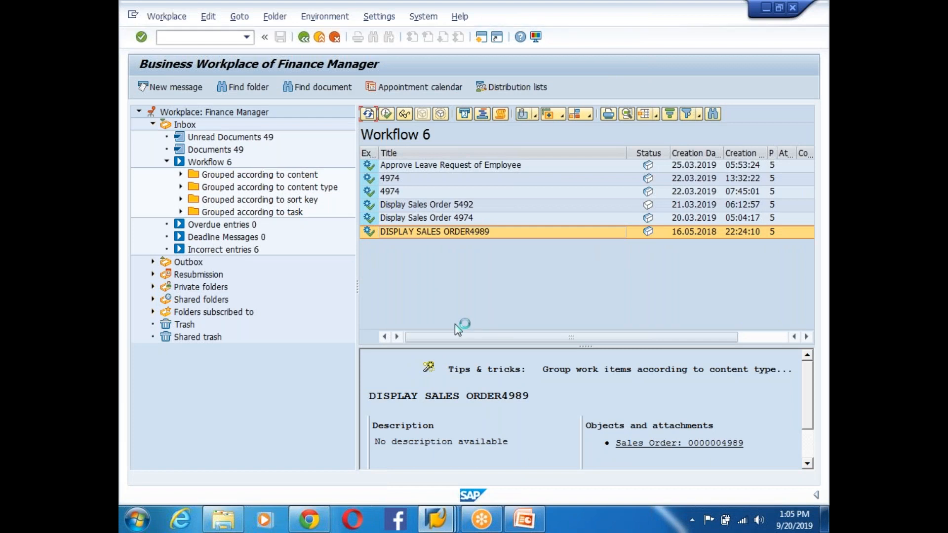
pyautogui.click(455, 247)
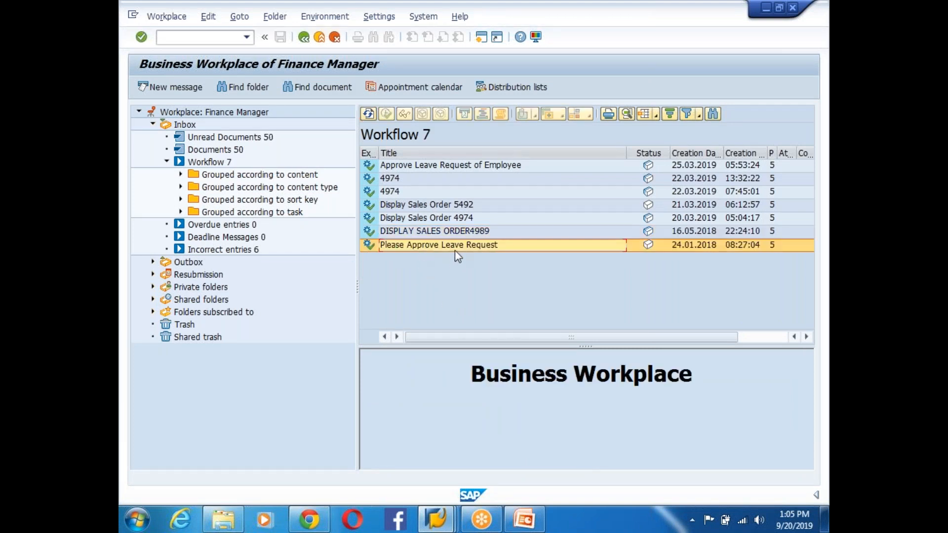
# - Approve the new leave request and expand steps 1810687 and 1810688 in the workflow log
pyautogui.doubleClick(457, 246)
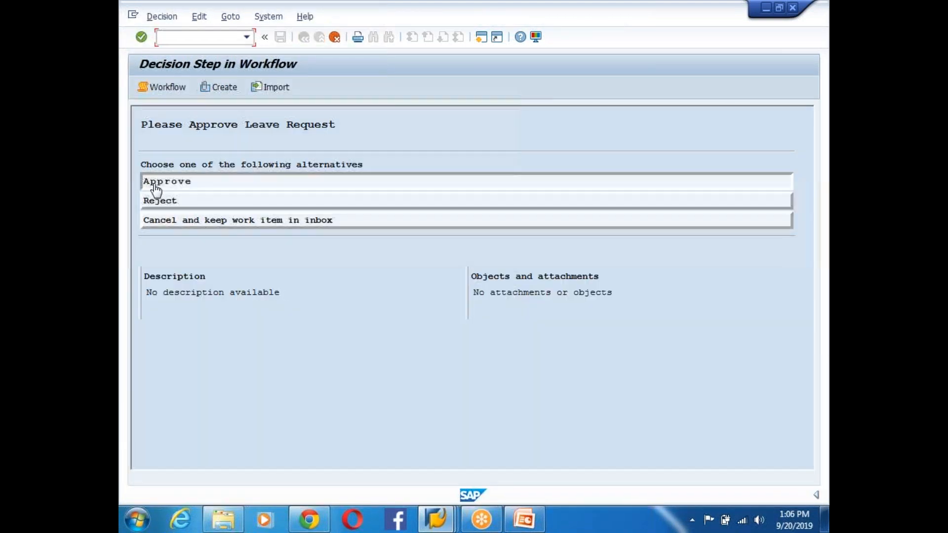
pyautogui.click(156, 186)
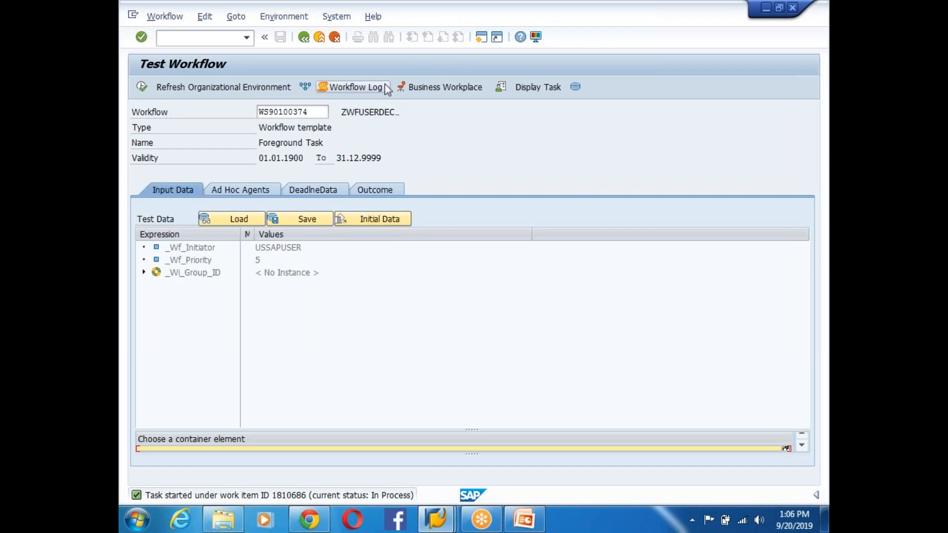
pyautogui.click(364, 87)
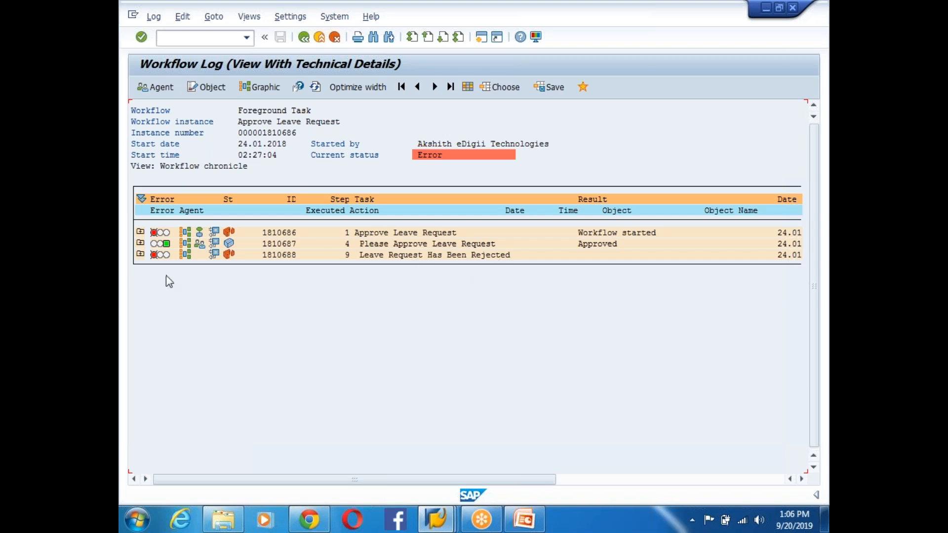
pyautogui.click(140, 243)
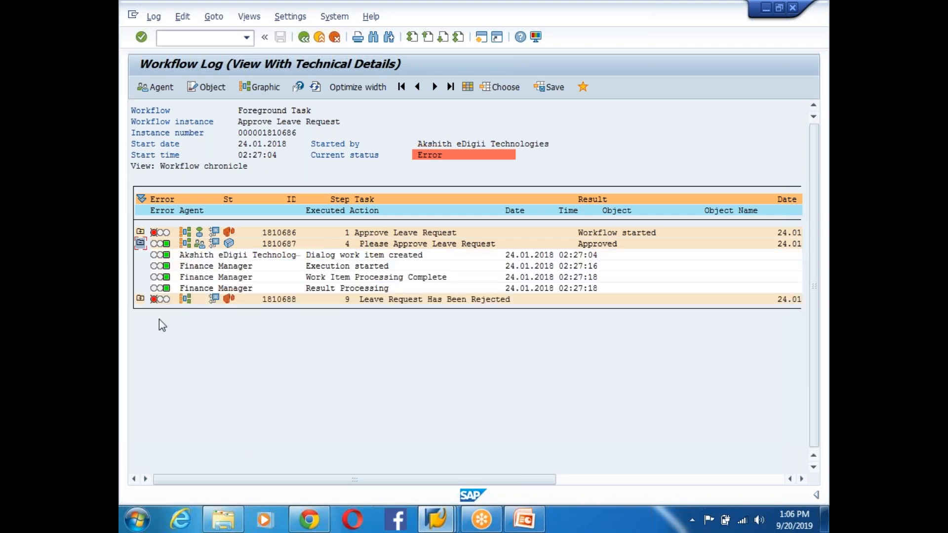
pyautogui.click(140, 299)
# - Read the failed mail step's error, then go back to the Test Workflow screen for WS90100374
pyautogui.click(154, 344)
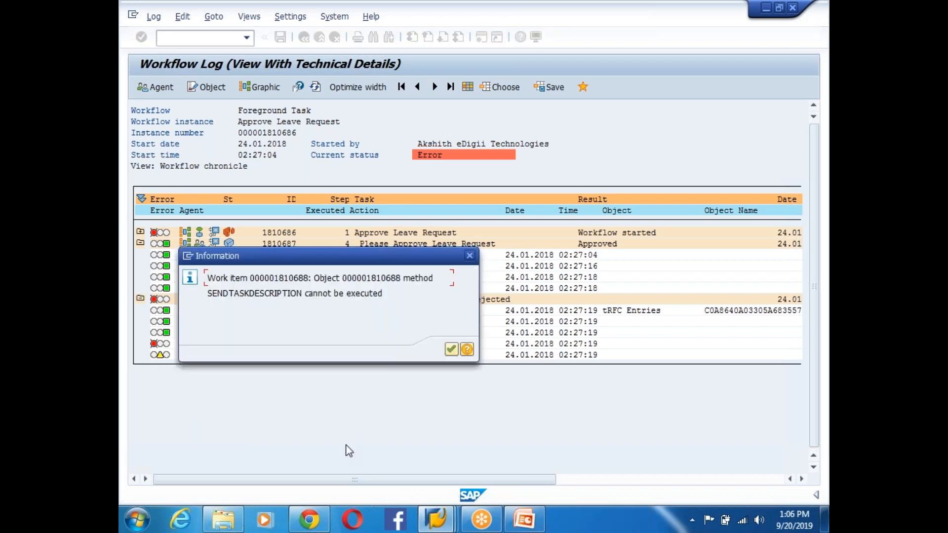
pyautogui.click(451, 349)
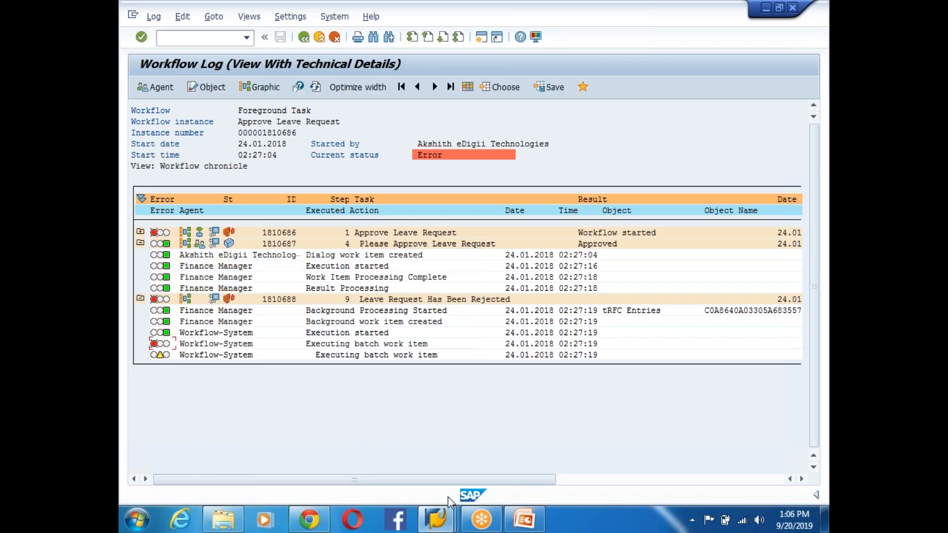
pyautogui.click(435, 518)
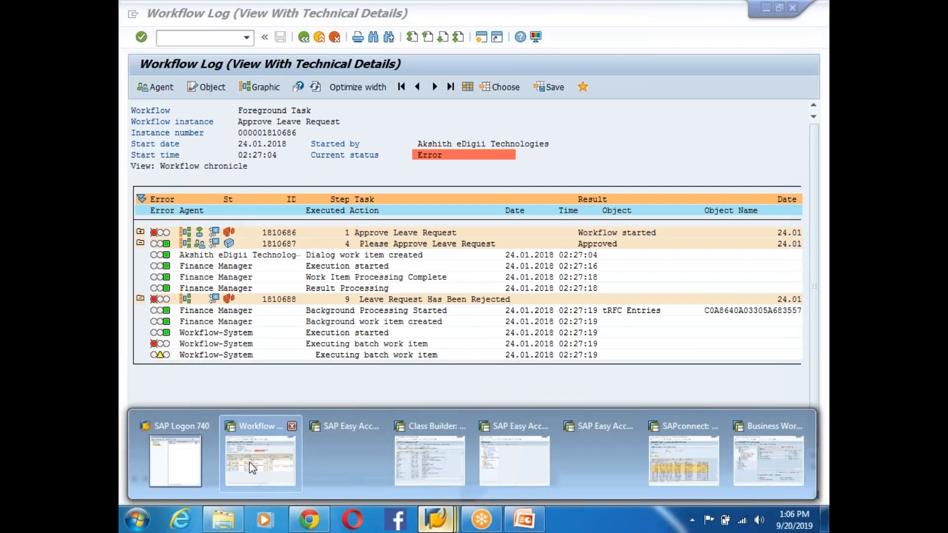
pyautogui.click(259, 459)
pyautogui.click(300, 39)
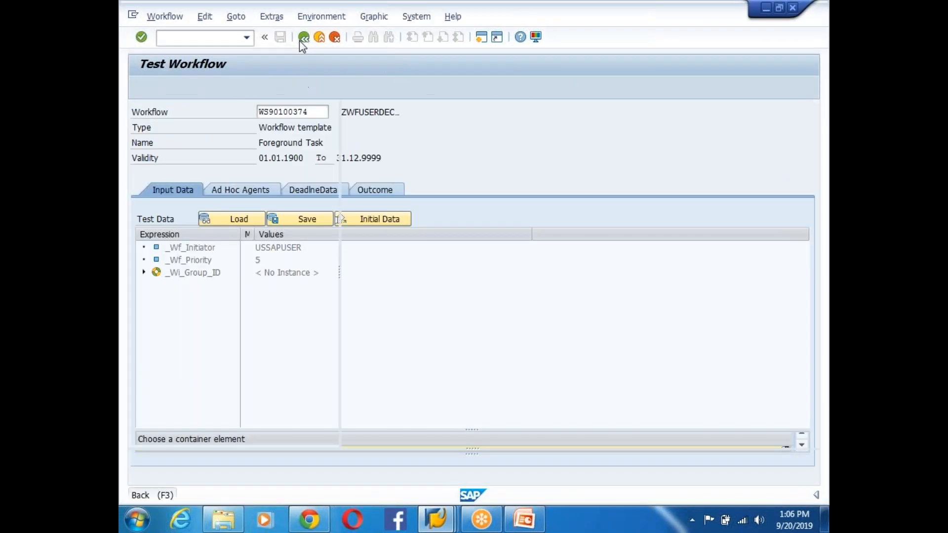
# - Back in the Workflow Builder, review the subjects of mail steps 000009 and 000014
pyautogui.click(299, 41)
pyautogui.doubleClick(409, 296)
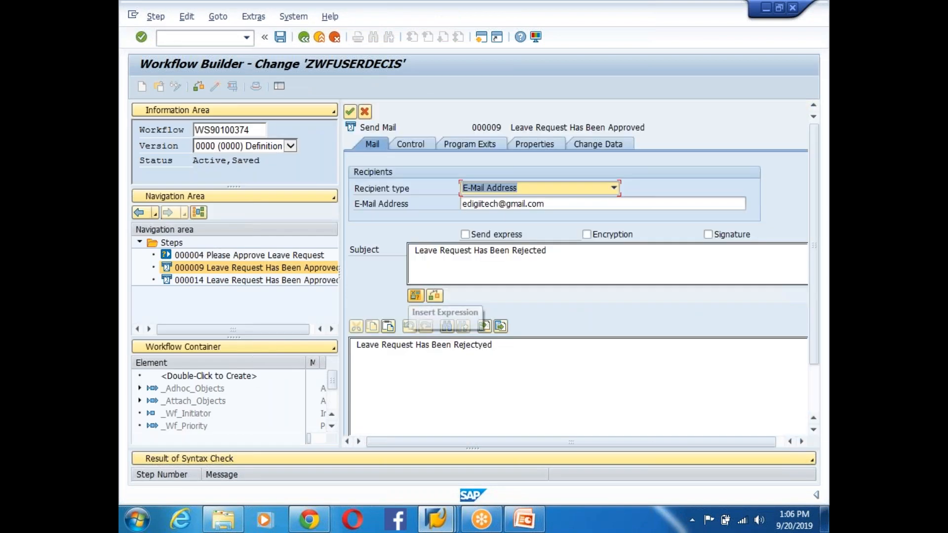
pyautogui.click(560, 255)
pyautogui.click(350, 112)
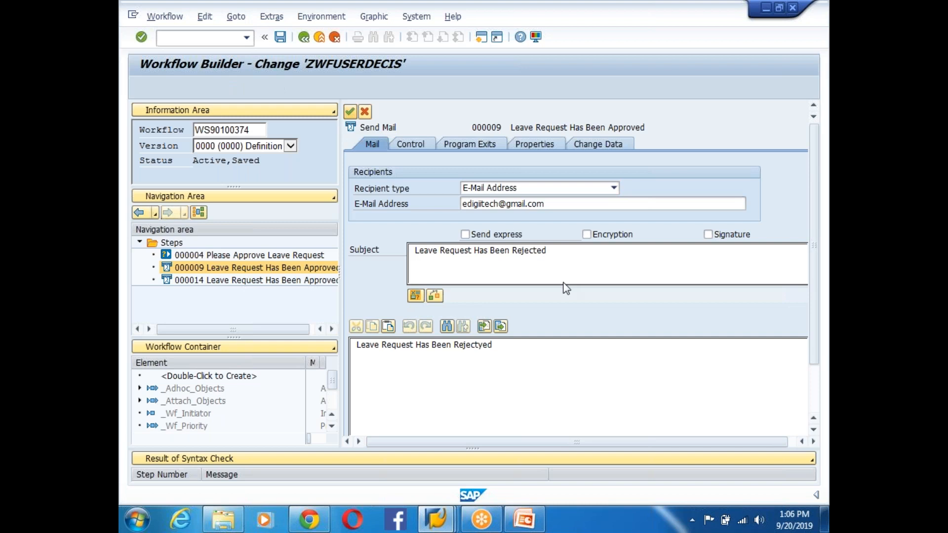
pyautogui.doubleClick(541, 296)
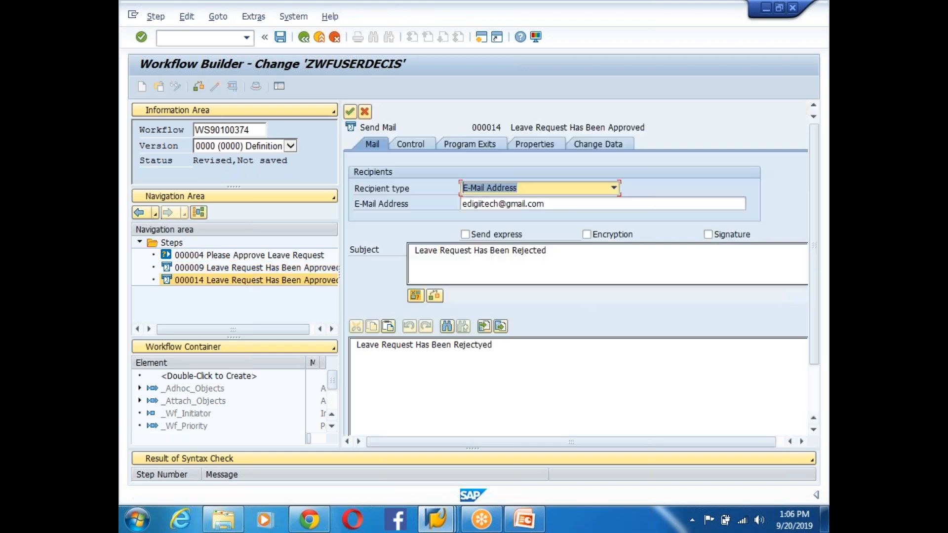
pyautogui.click(547, 256)
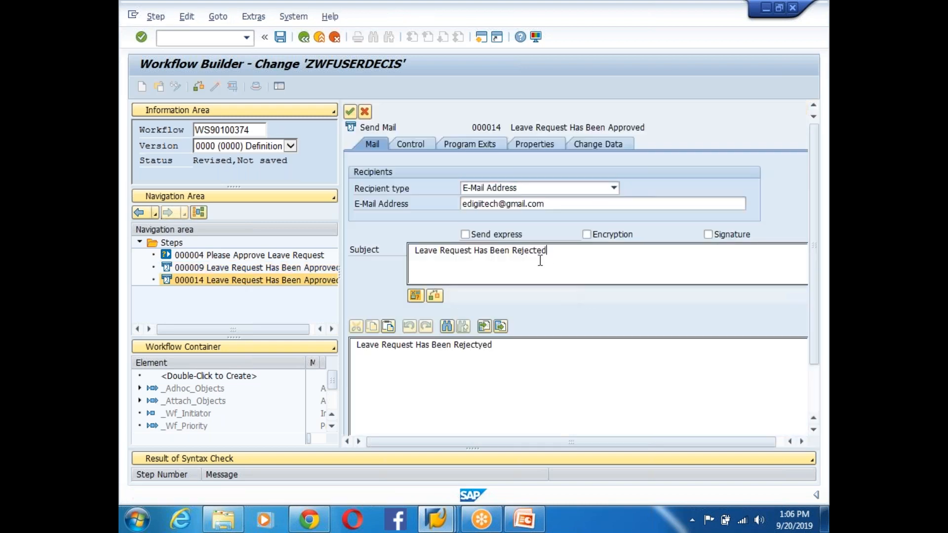
pyautogui.click(350, 112)
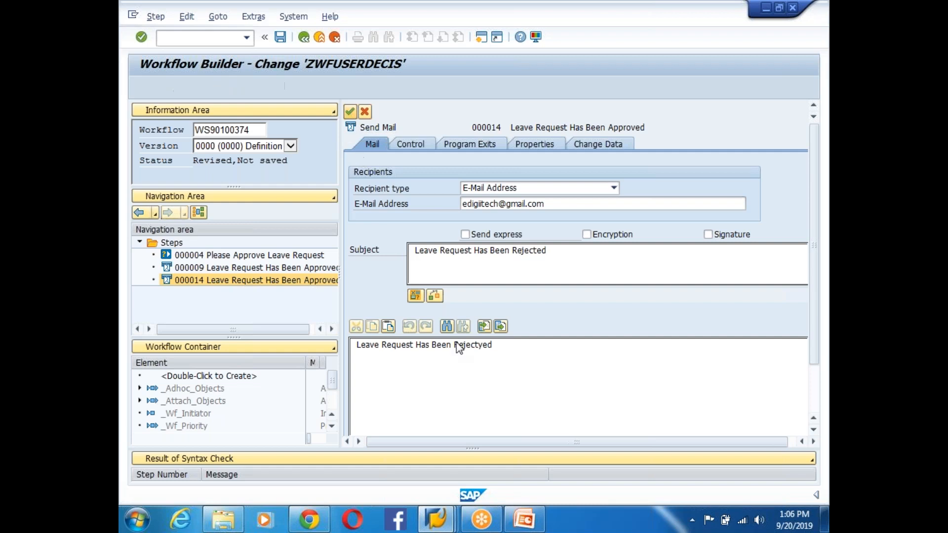
# - Cut the Rejected-branch Send Mail step out of the workflow
pyautogui.click(411, 315)
pyautogui.rightClick(548, 305)
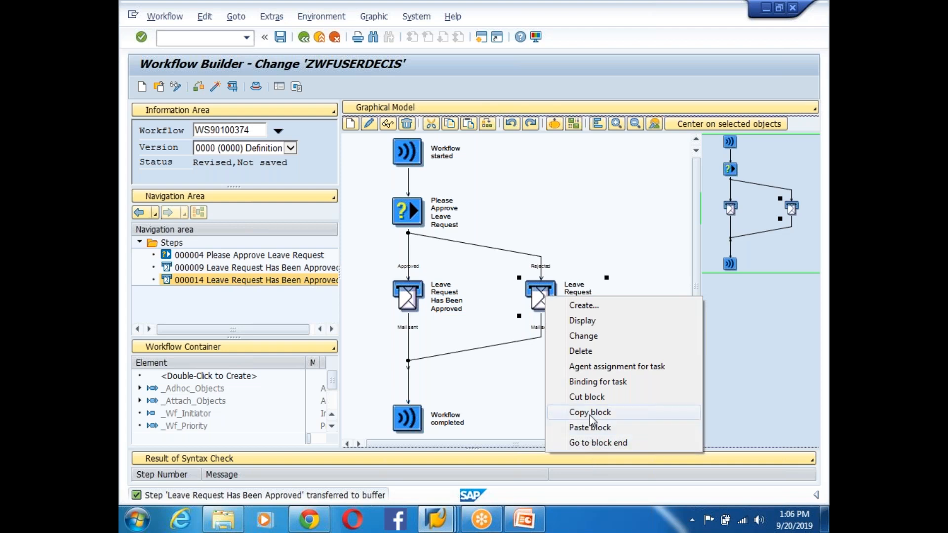
pyautogui.click(590, 397)
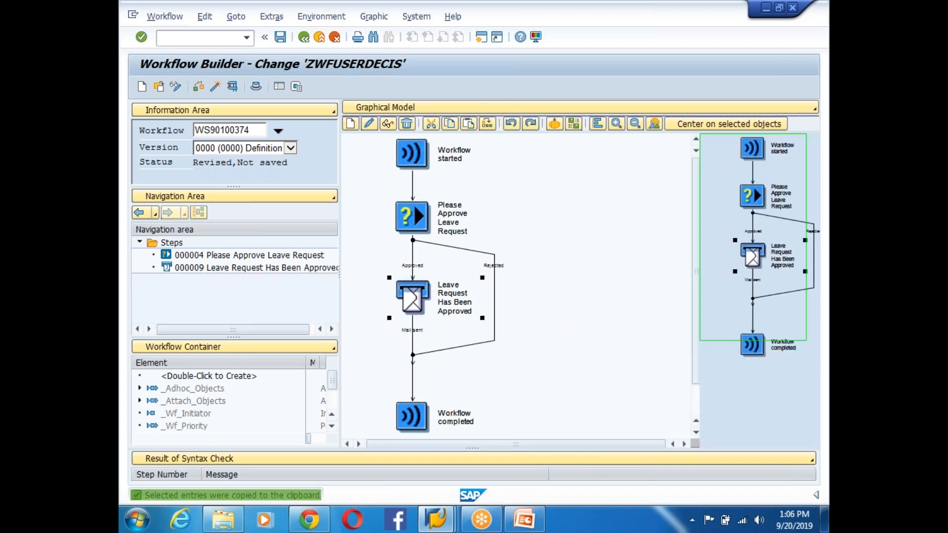
# - Reword step 000009's mail to 'Leave Request Has Been Approved', check its Control tab, and confirm
pyautogui.doubleClick(413, 294)
pyautogui.click(525, 265)
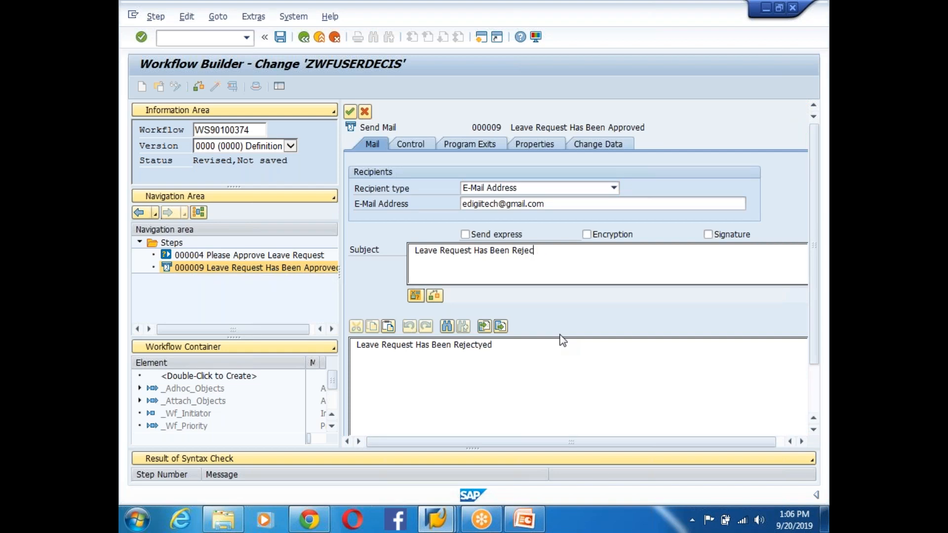
pyautogui.write('A')
pyautogui.press('BackSpace')
pyautogui.press('BackSpace')
pyautogui.press('BackSpace')
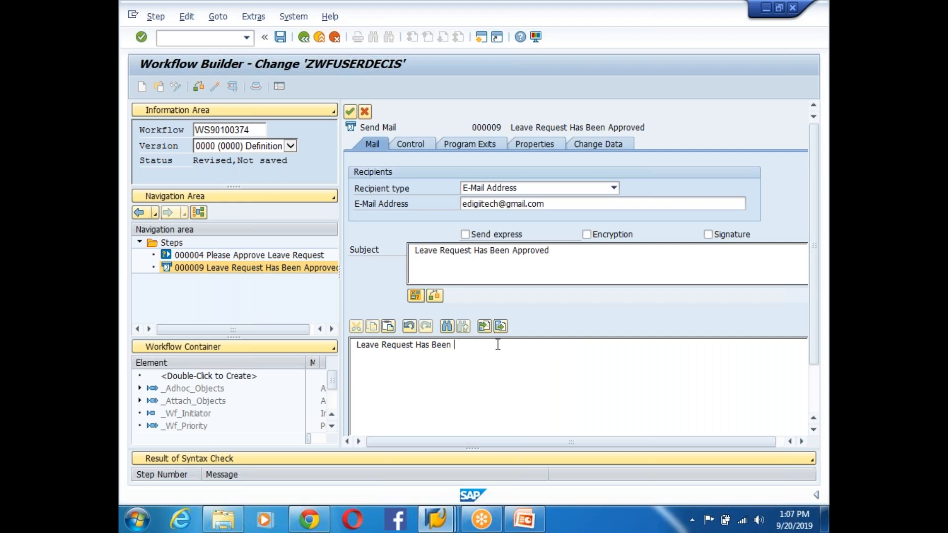
pyautogui.write('Approved')
pyautogui.click(421, 145)
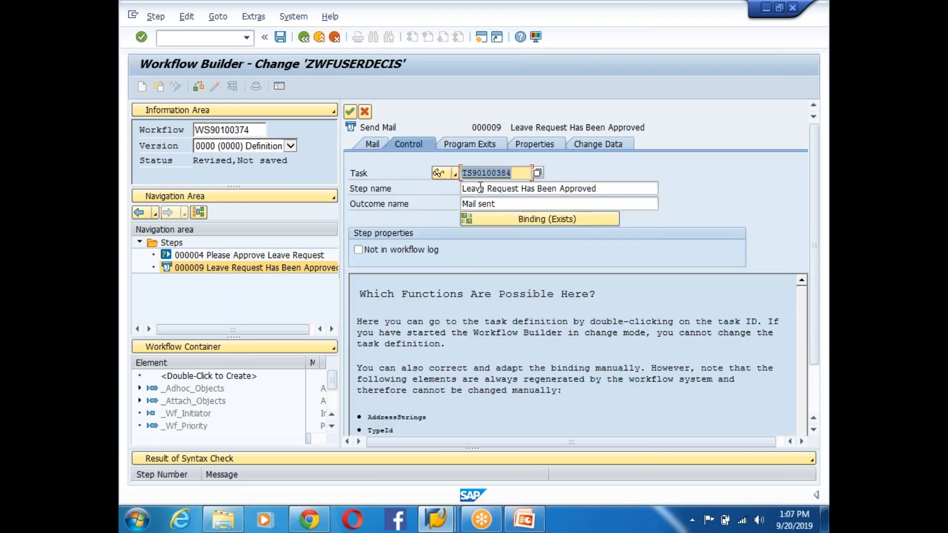
pyautogui.click(350, 112)
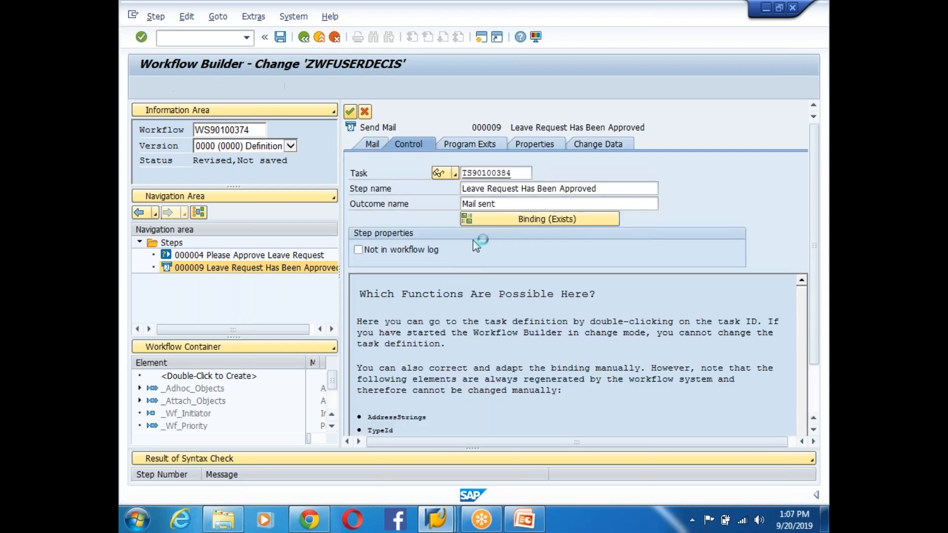
# - Add a new Send Mail step on the Rejected branch of the workflow
pyautogui.rightClick(496, 267)
pyautogui.click(541, 277)
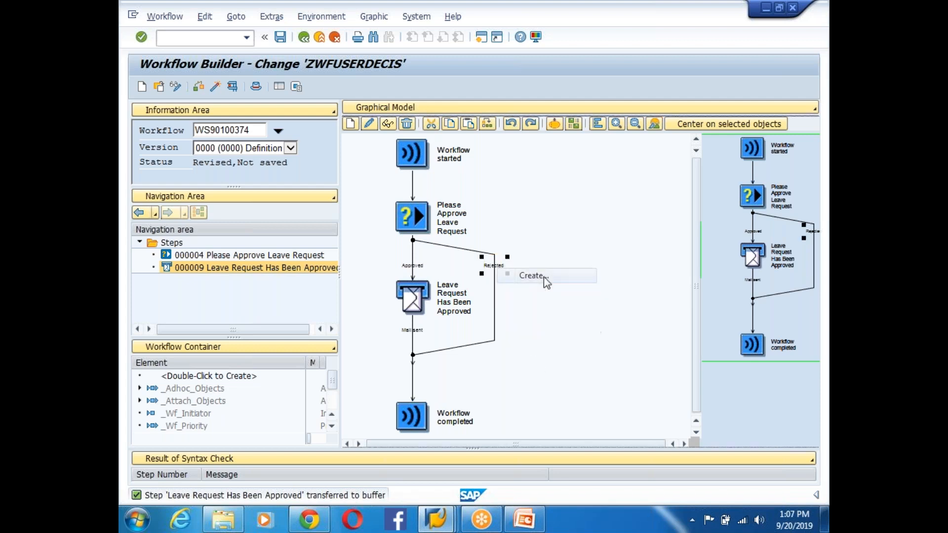
pyautogui.press('Return')
pyautogui.doubleClick(281, 171)
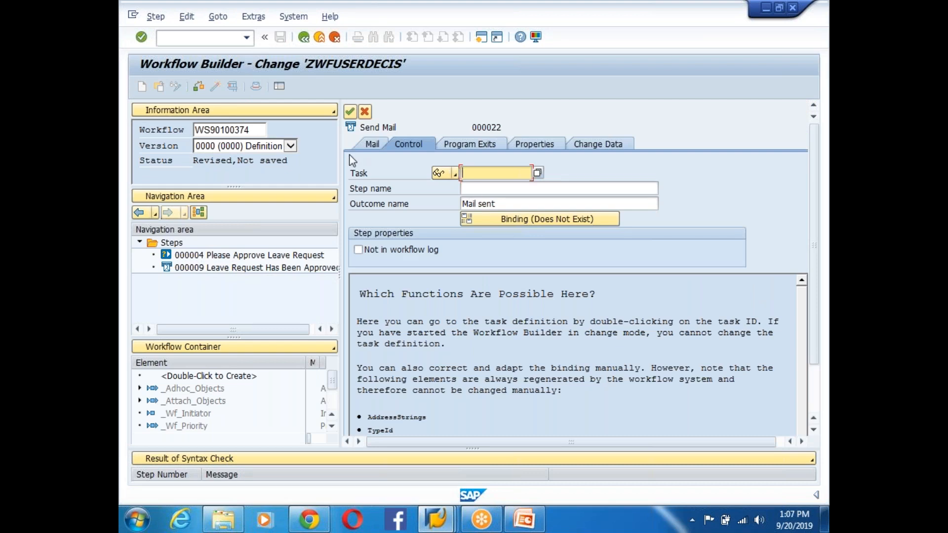
# - Send the mail to an e-mail address with subject and body 'Leacve Request Has Been Rejected'
pyautogui.click(372, 144)
pyautogui.click(542, 189)
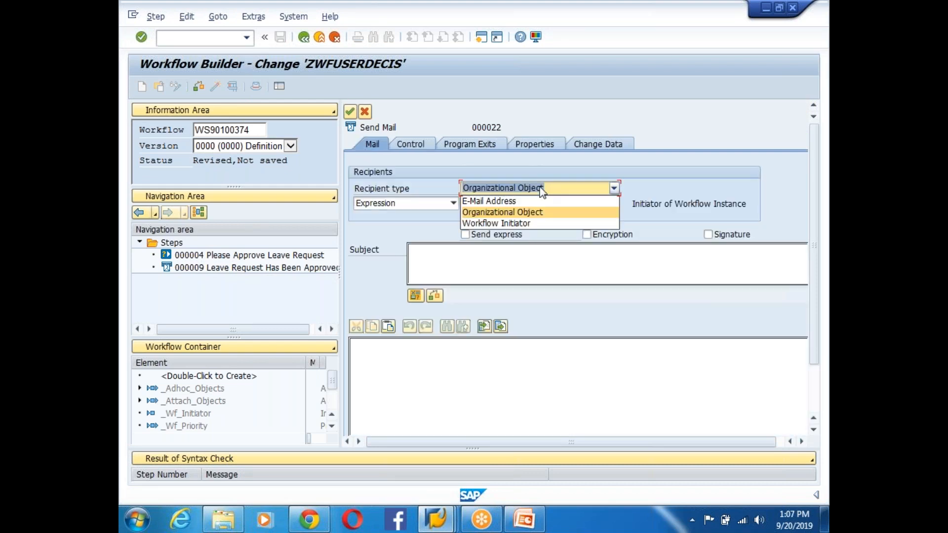
pyautogui.click(488, 200)
pyautogui.click(520, 205)
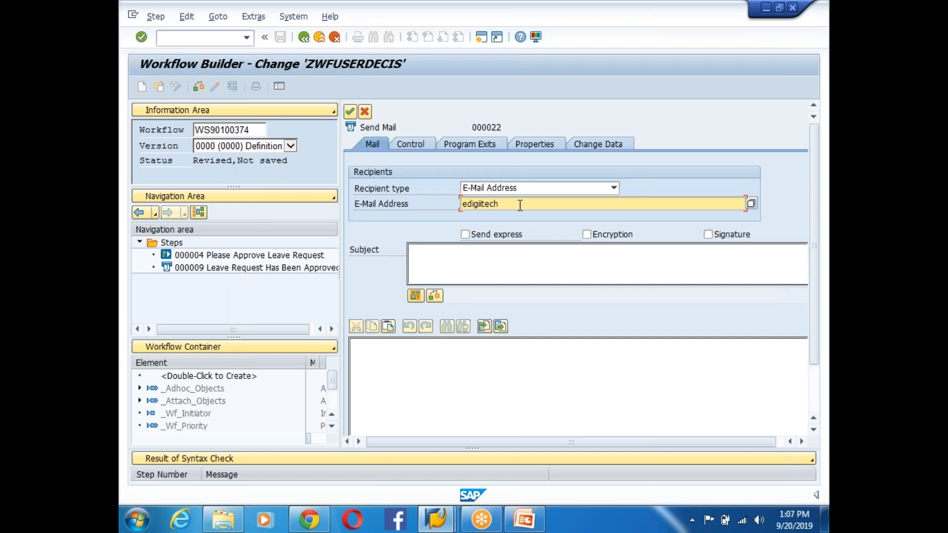
pyautogui.click(498, 265)
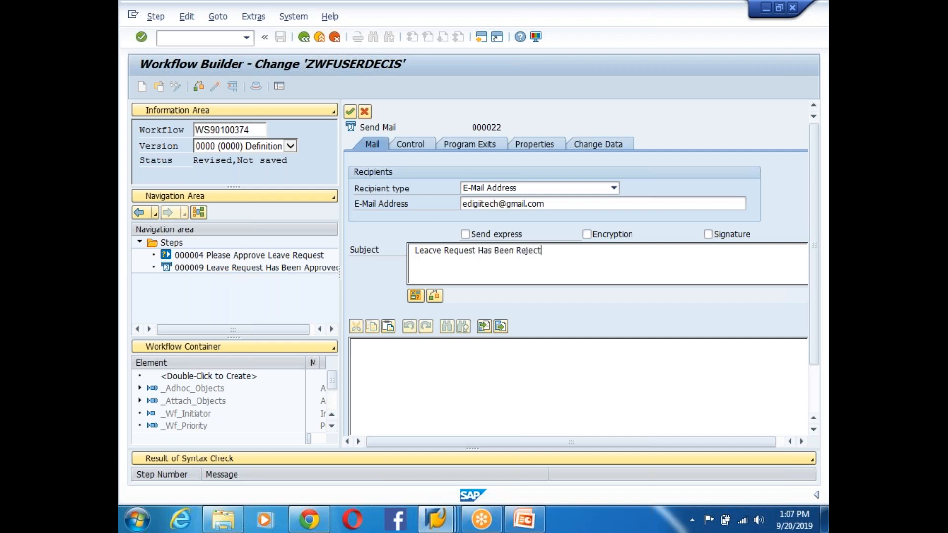
pyautogui.moveTo(562, 250); pyautogui.dragTo(414, 251)
pyautogui.click(374, 365)
pyautogui.hotkey('ctrl', 'v')
pyautogui.click(350, 112)
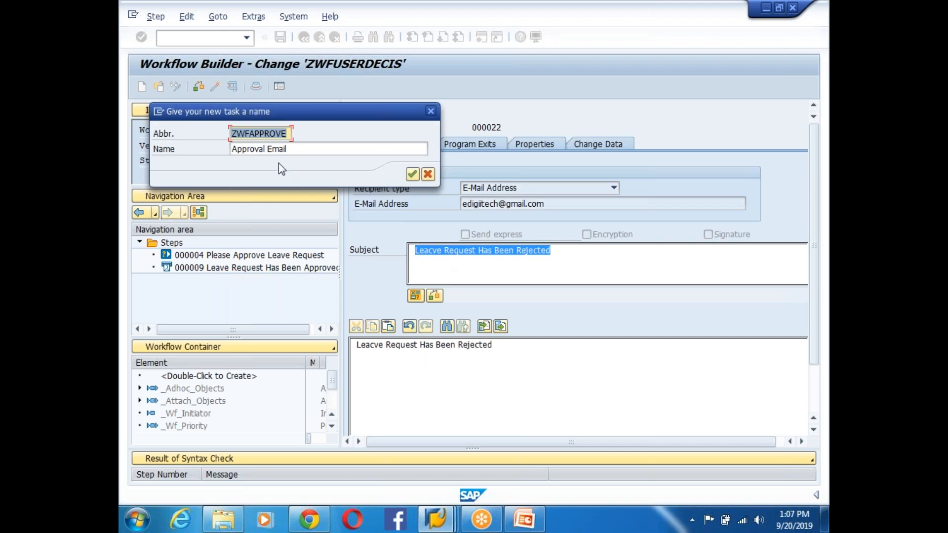
# - Rename the new task to 'Rejecteed Email' and save it as a local object
pyautogui.click(268, 148)
pyautogui.press('BackSpace')
pyautogui.press('BackSpace')
pyautogui.press('BackSpace')
pyautogui.press('BackSpace')
pyautogui.press('BackSpace')
pyautogui.press('BackSpace')
pyautogui.press('BackSpace')
pyautogui.press('BackSpace')
pyautogui.press('BackSpace')
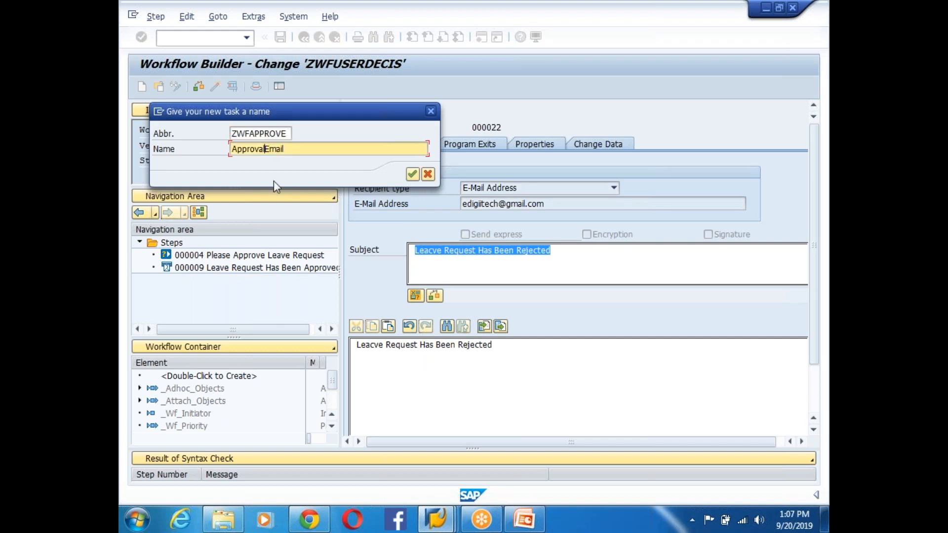
pyautogui.write('Rejecteed')
pyautogui.click(411, 175)
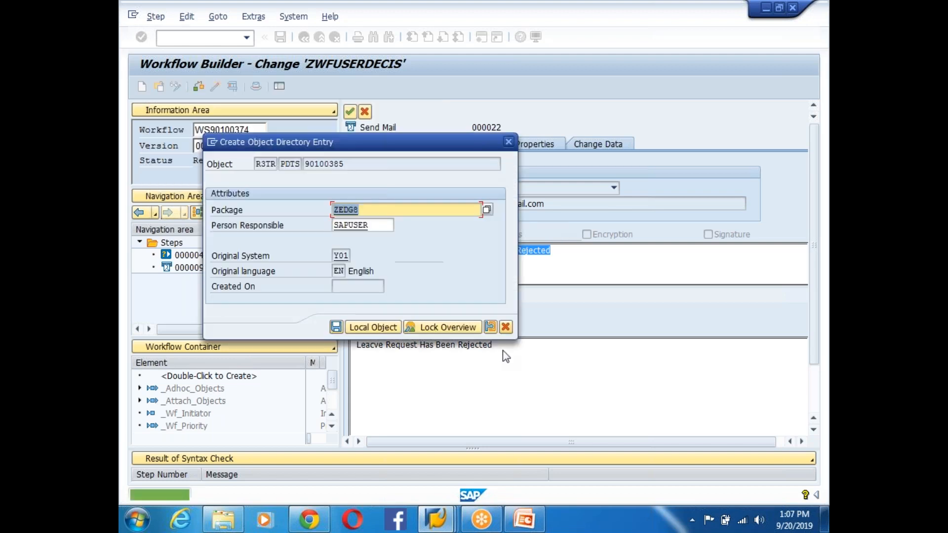
pyautogui.click(368, 325)
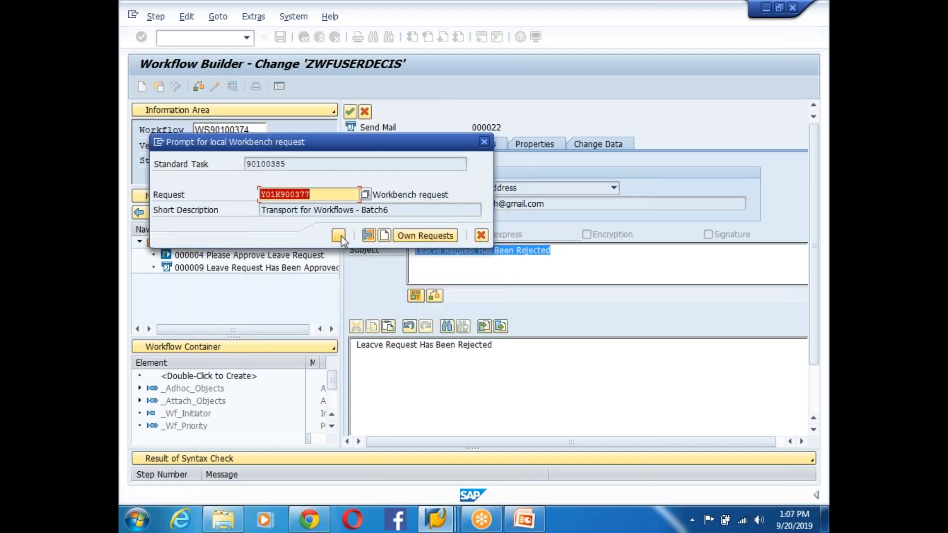
pyautogui.click(338, 235)
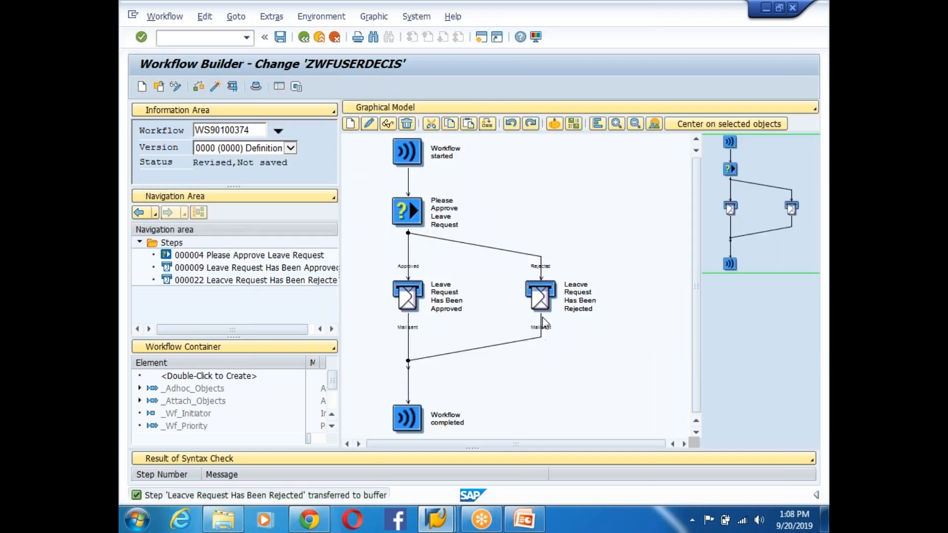
# - Review the Approved mail step's binding rows for &TYPEID& and &ADDRESSSTRINGS&
pyautogui.click(541, 265)
pyautogui.doubleClick(417, 292)
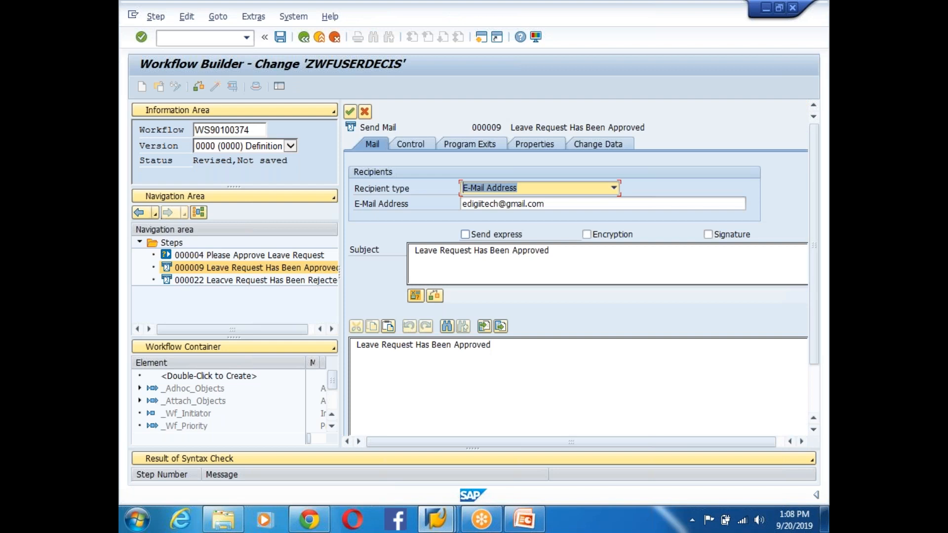
pyautogui.click(416, 146)
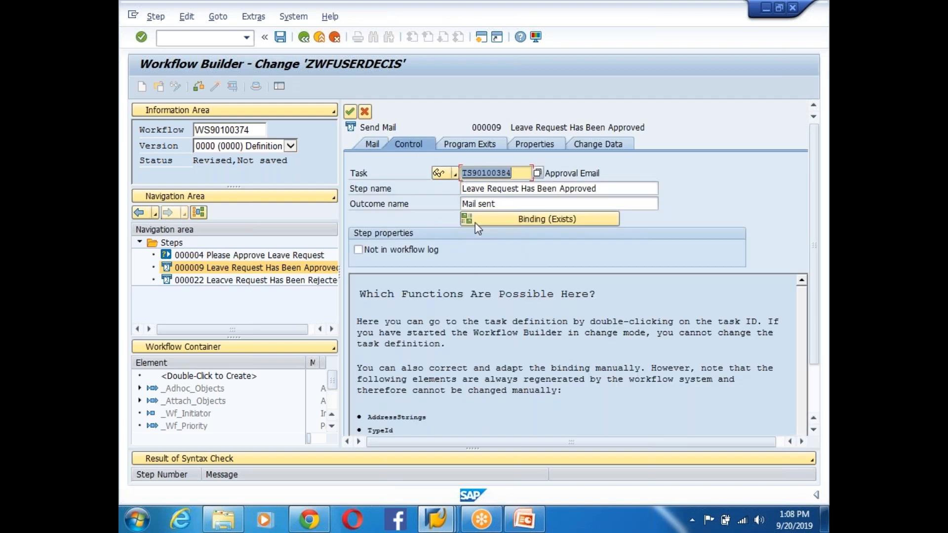
pyautogui.click(511, 221)
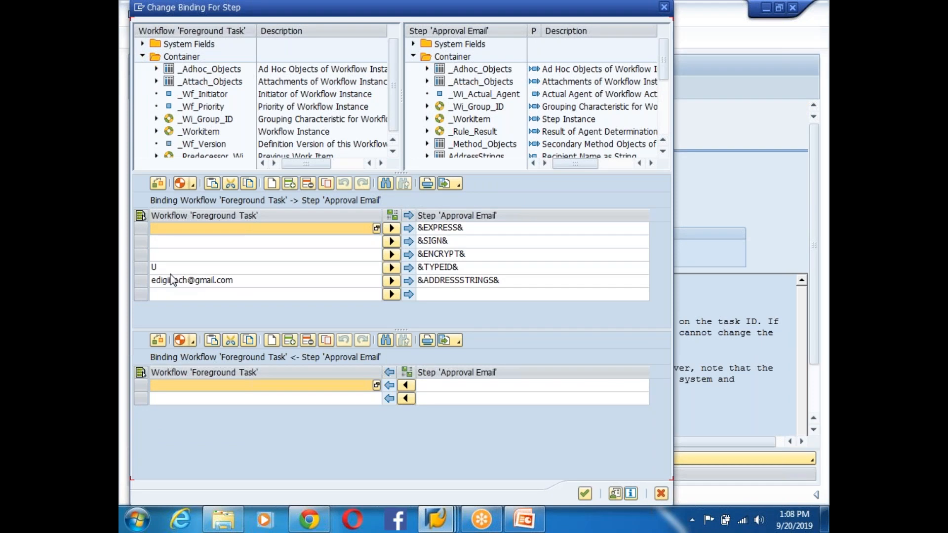
pyautogui.click(165, 272)
pyautogui.click(433, 267)
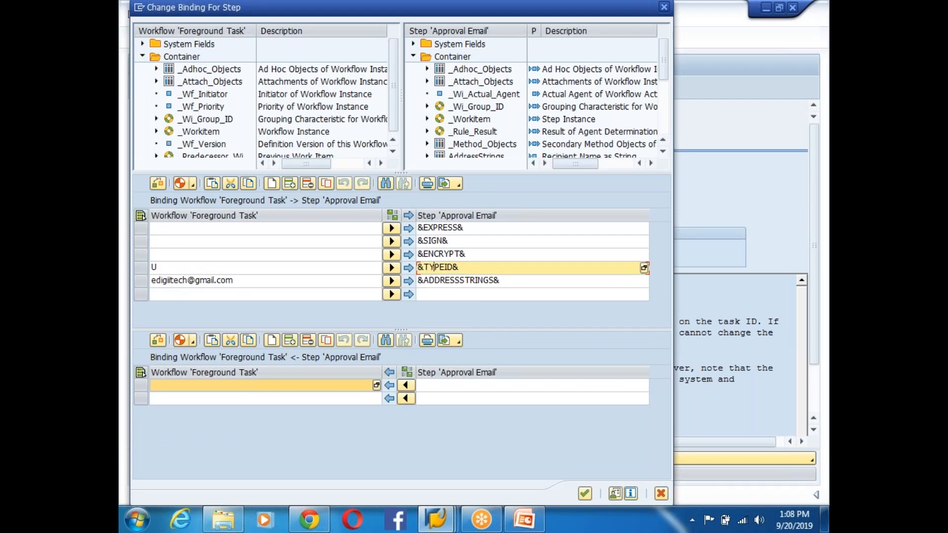
pyautogui.click(196, 285)
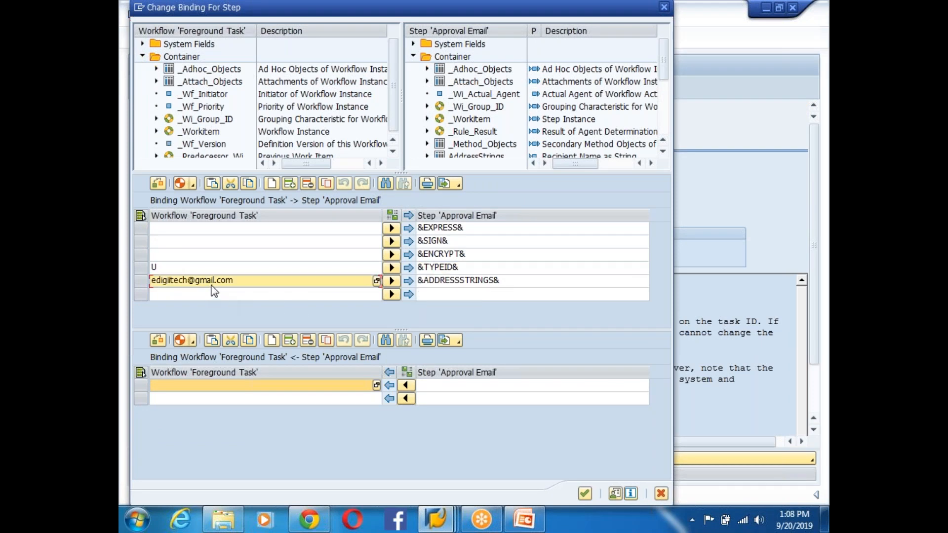
pyautogui.click(452, 284)
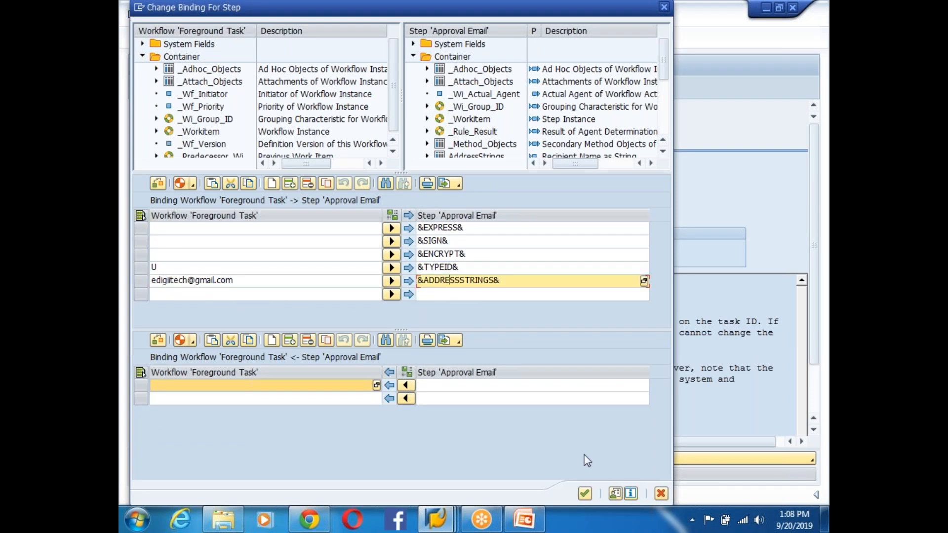
pyautogui.click(584, 493)
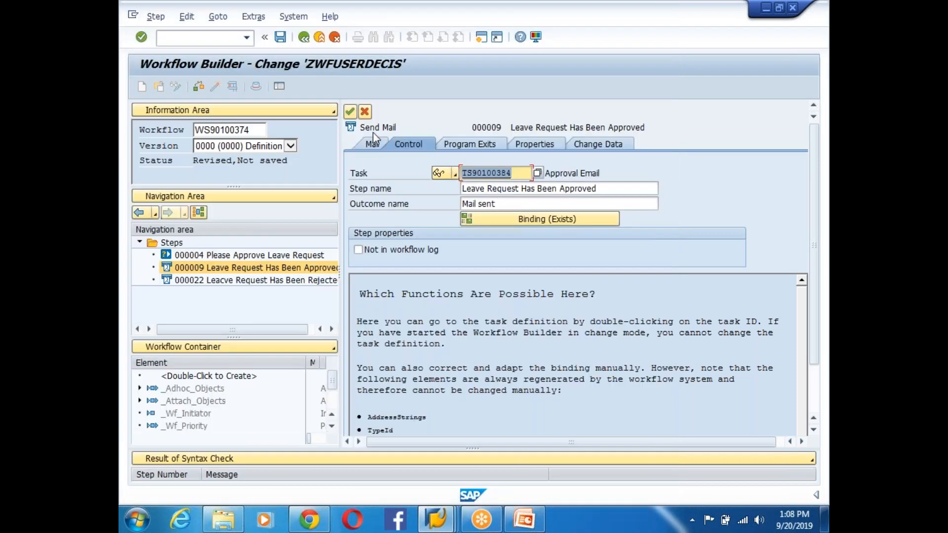
# - Activate and save workflow ZWFUSERDECIS, then launch its test
pyautogui.click(350, 111)
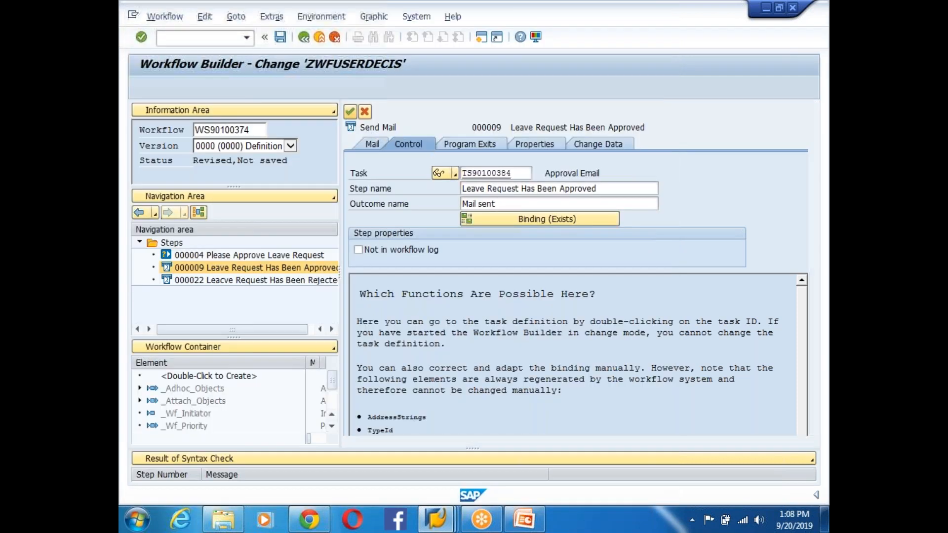
pyautogui.click(214, 89)
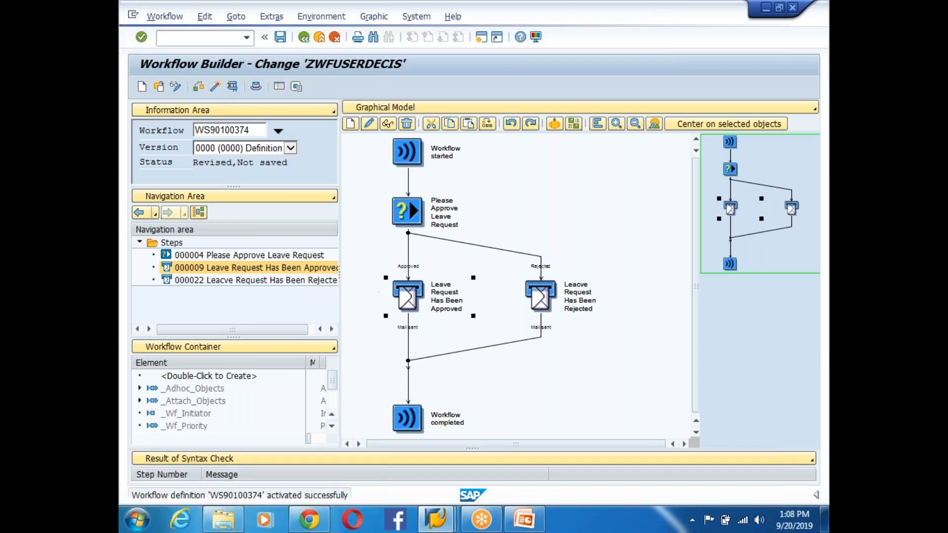
pyautogui.click(232, 86)
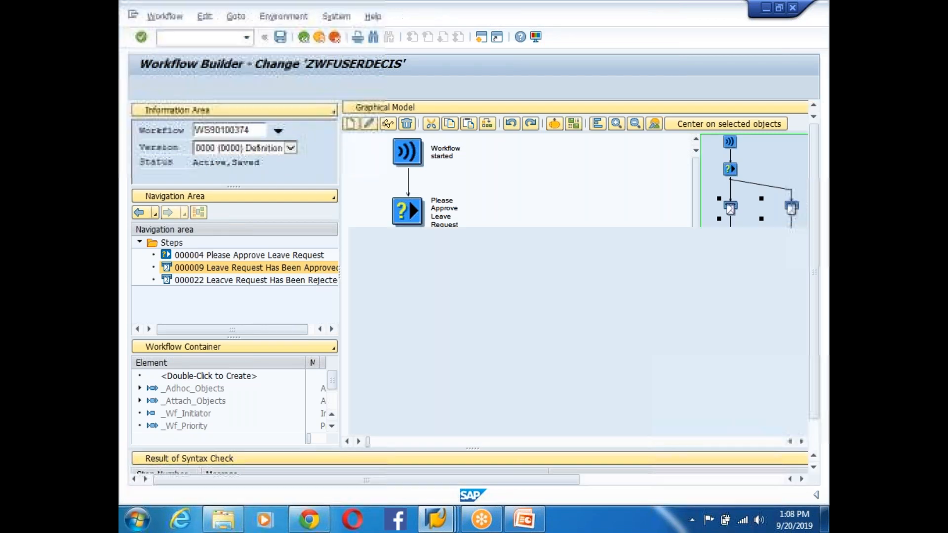
# - Run a test instance and approve the leave request work item in the Business Workplace
pyautogui.click(142, 88)
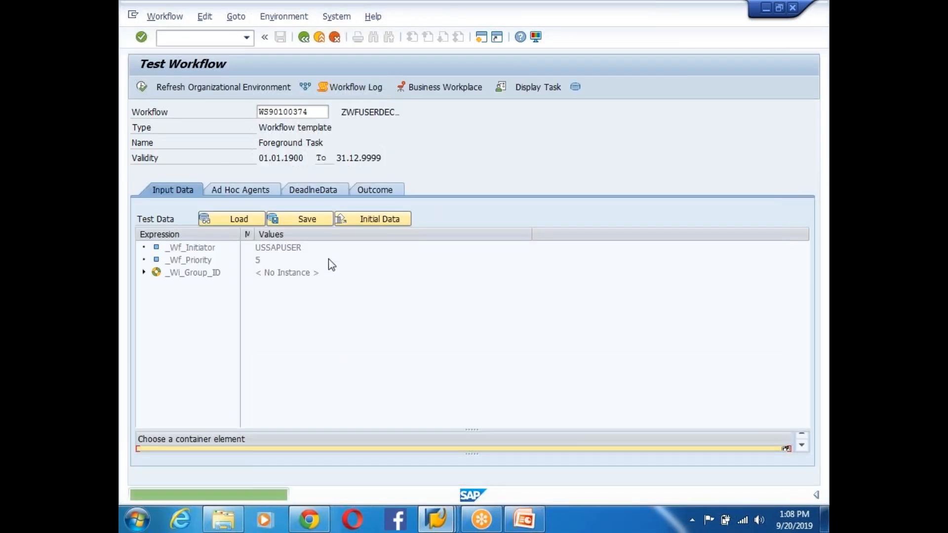
pyautogui.click(436, 518)
pyautogui.click(736, 456)
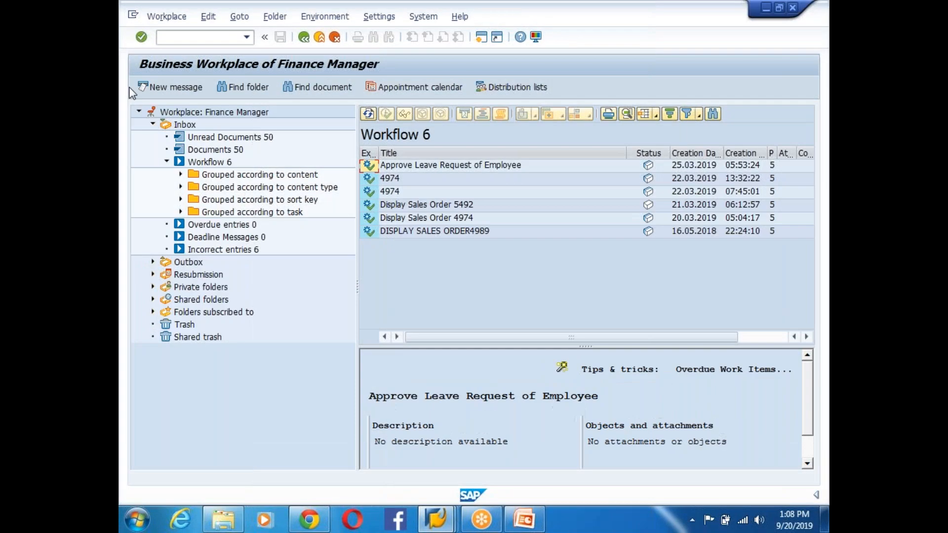
pyautogui.click(368, 114)
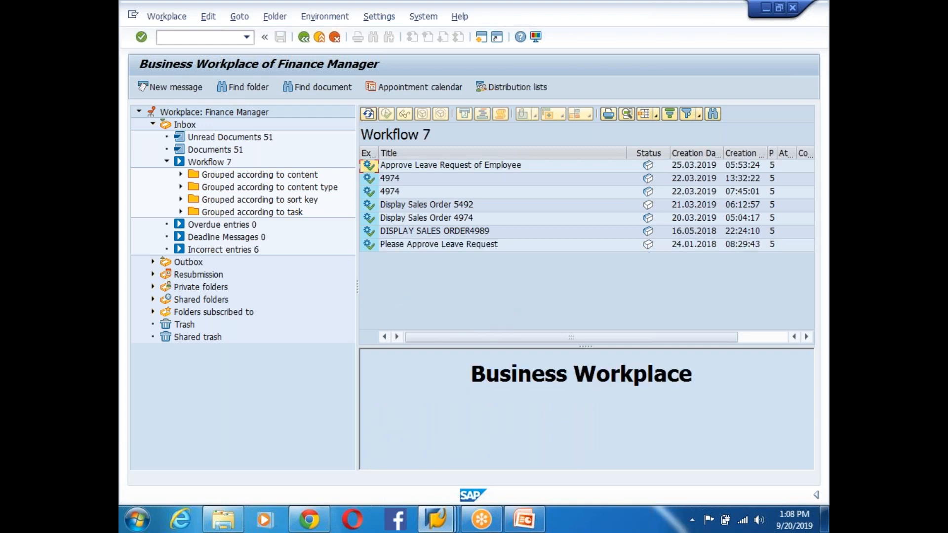
pyautogui.doubleClick(455, 246)
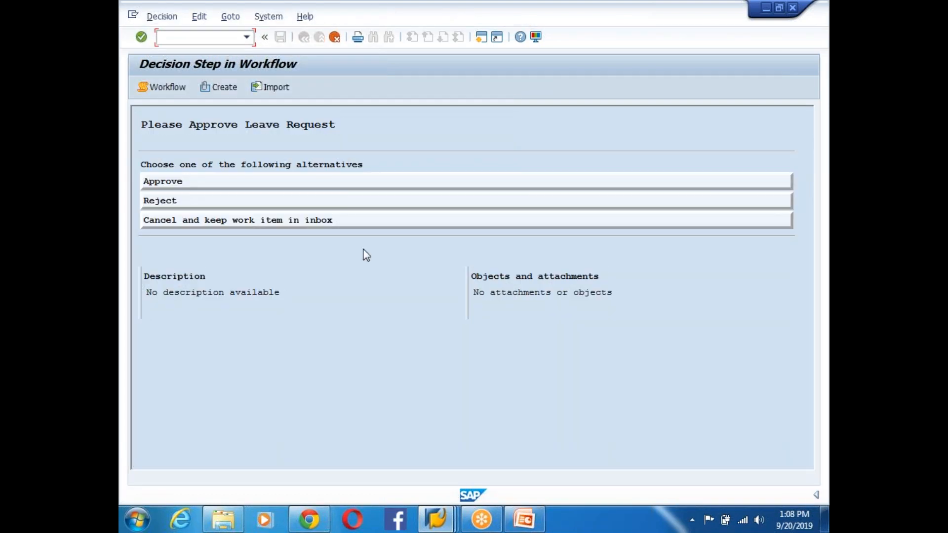
pyautogui.click(166, 183)
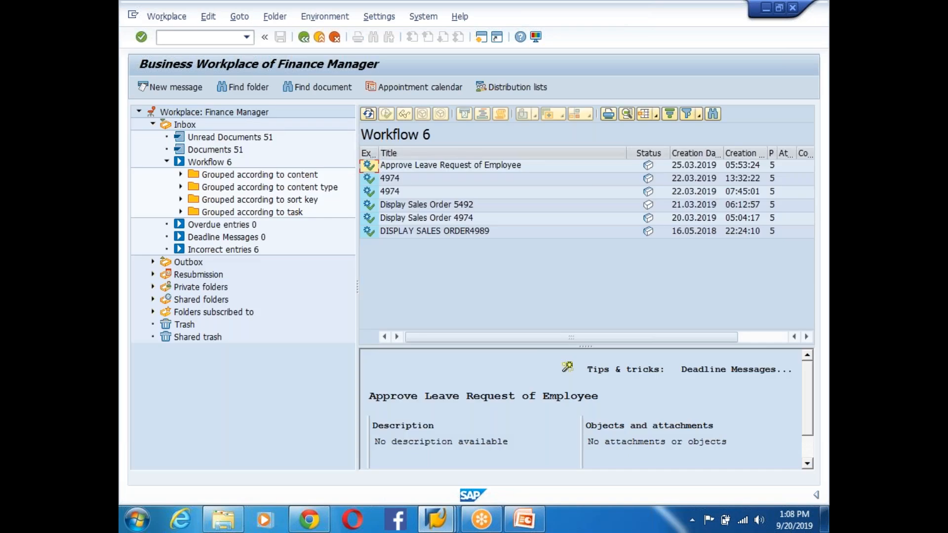
# - Check the test run's log, reviewing the Error on the approved mail step, then leave it
pyautogui.hotkey('alt', 'Tab')
pyautogui.click(361, 87)
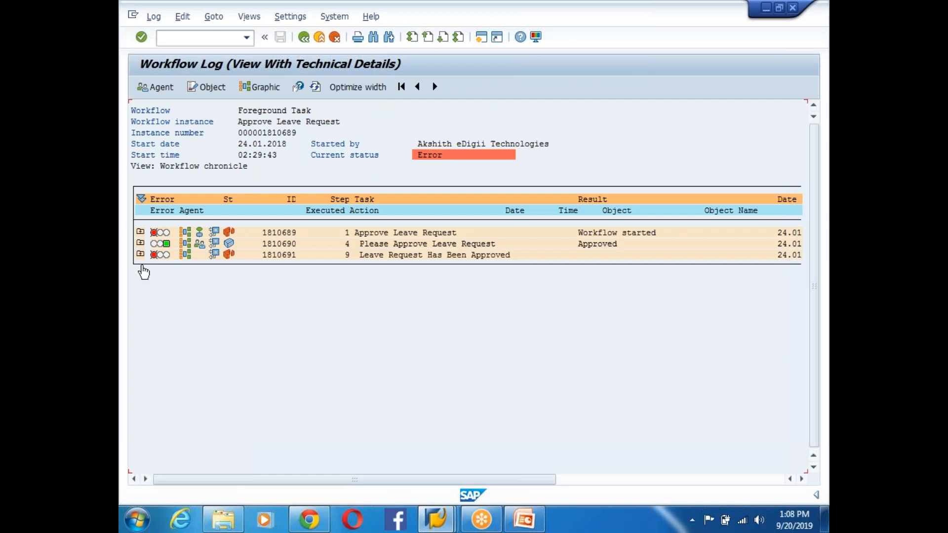
pyautogui.click(141, 231)
pyautogui.click(141, 287)
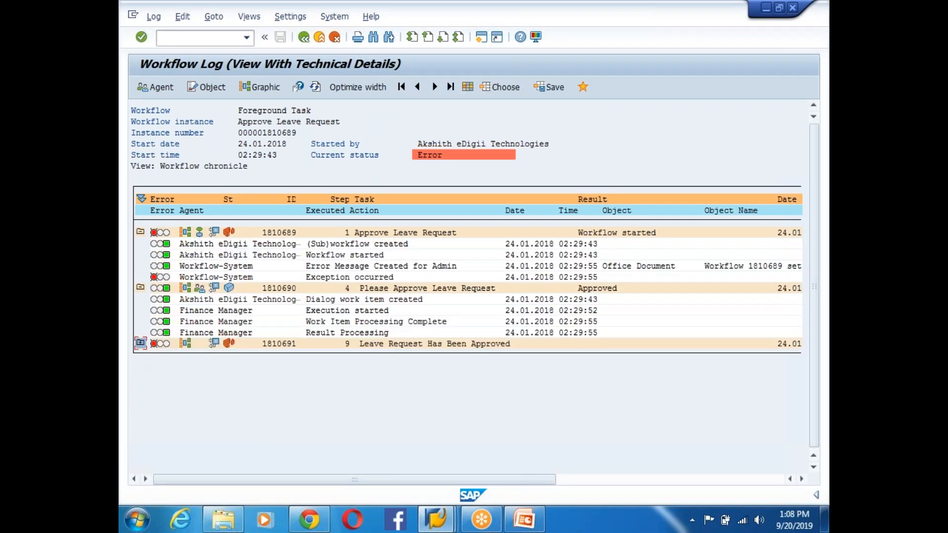
pyautogui.click(140, 342)
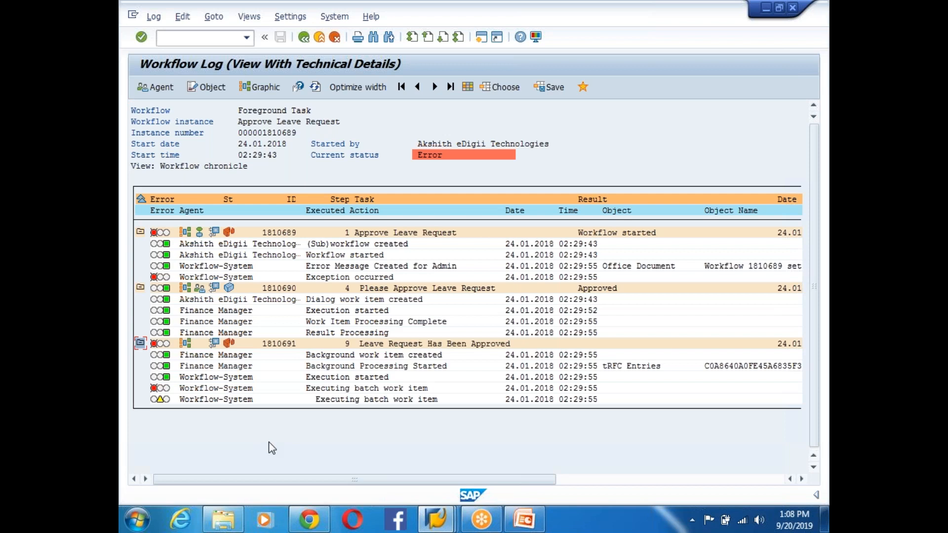
pyautogui.click(154, 389)
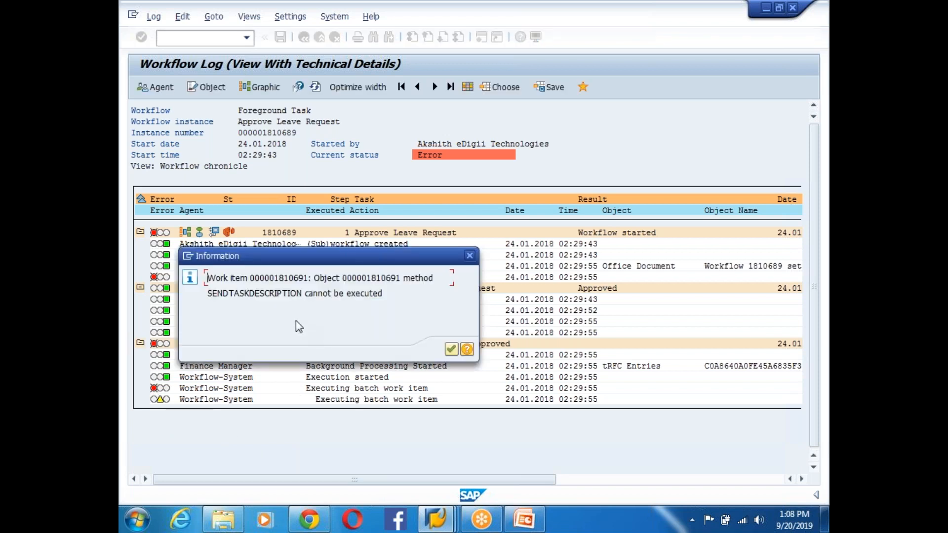
pyautogui.moveTo(388, 295); pyautogui.dragTo(435, 279)
pyautogui.click(450, 350)
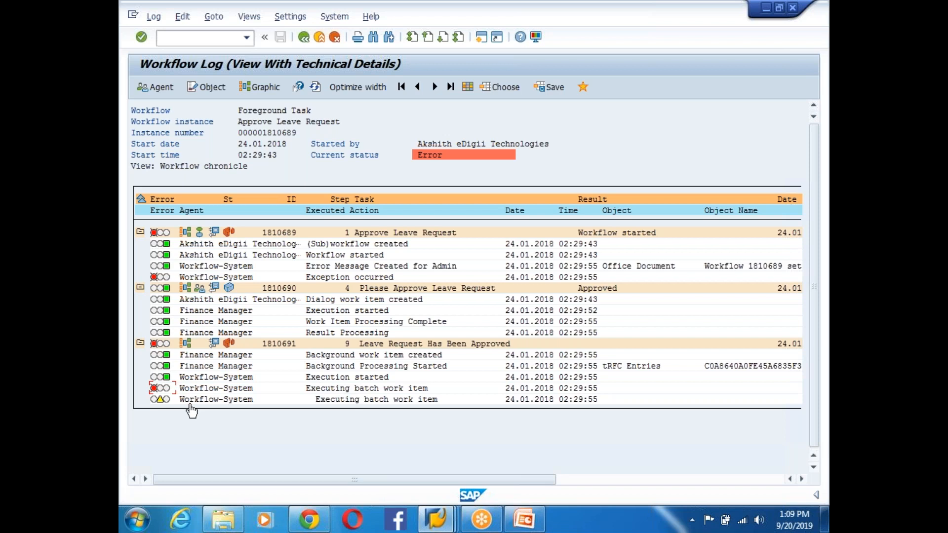
pyautogui.click(154, 388)
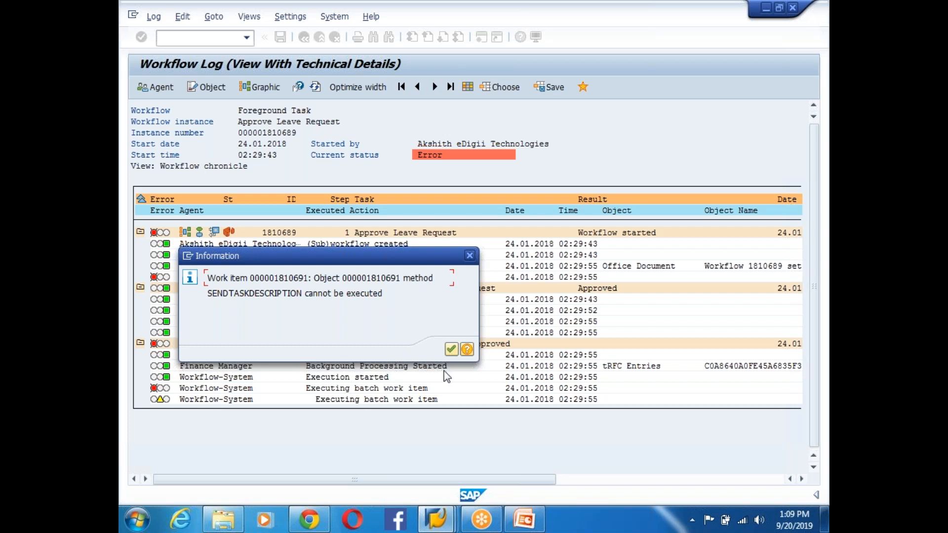
pyautogui.click(453, 352)
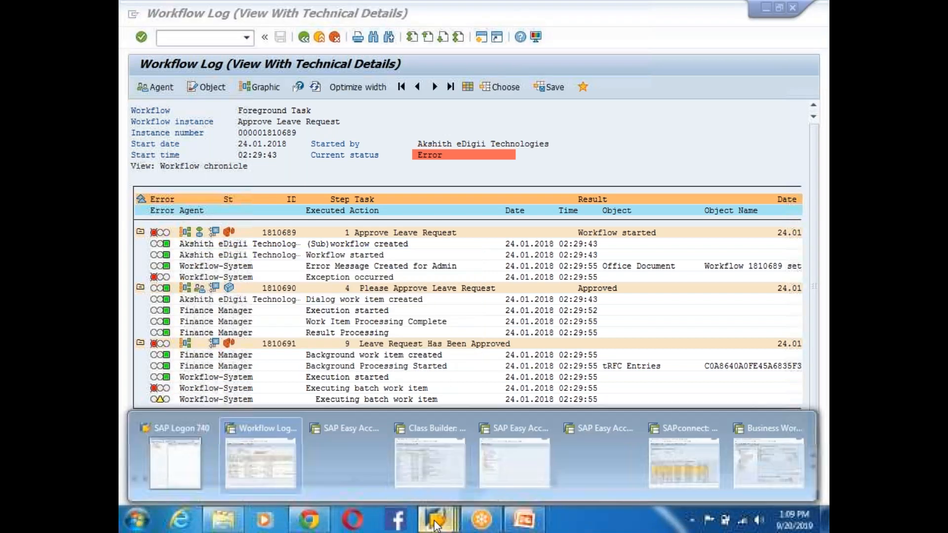
pyautogui.click(304, 37)
# - Return to the Workflow Builder and open step 000009's binding, checking &TYPEID& and &ADDRESSSTRINGS&
pyautogui.click(303, 37)
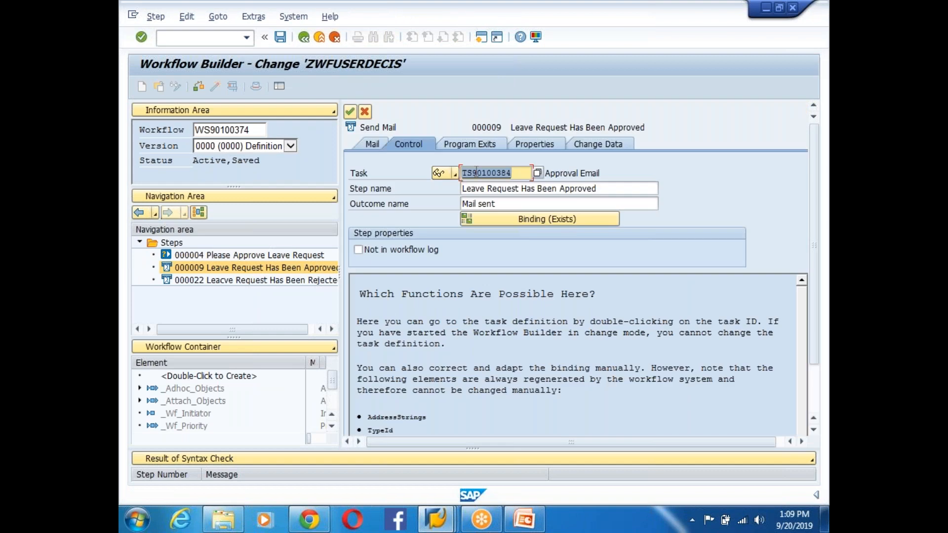
pyautogui.click(529, 221)
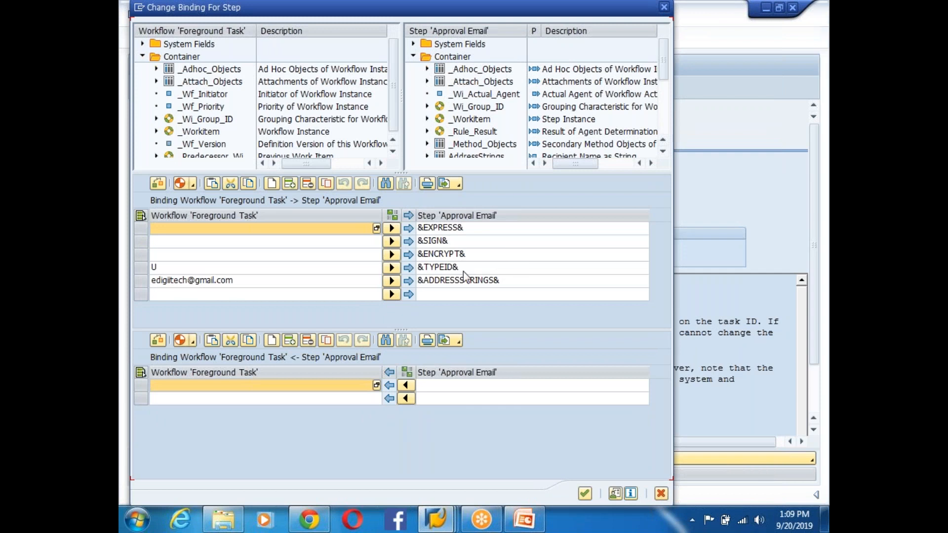
pyautogui.click(453, 268)
pyautogui.click(458, 280)
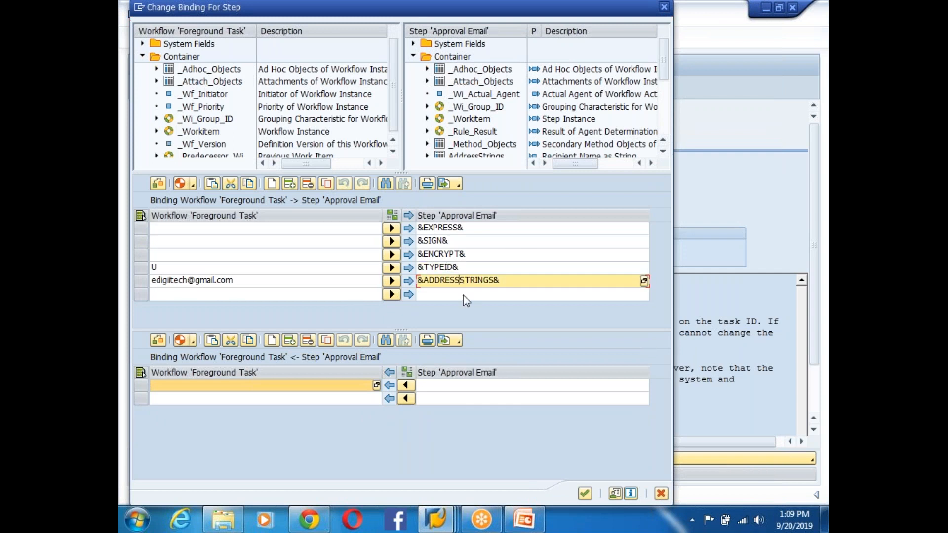
pyautogui.moveTo(193, 143); pyautogui.dragTo(486, 126)
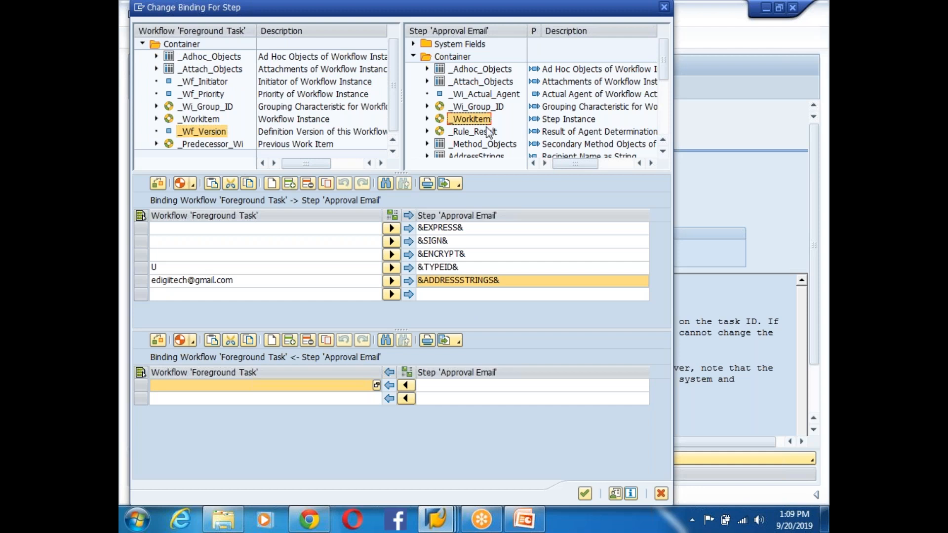
pyautogui.scroll(-4, 487, 132)
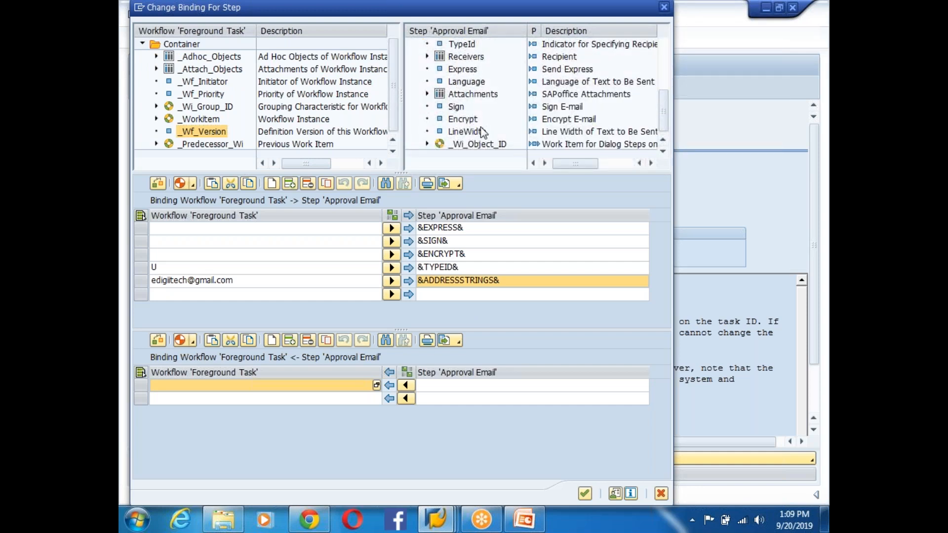
# - Examine the step's Receivers, AddressStrings and TypeId elements, closing the binding unchanged
pyautogui.click(462, 119)
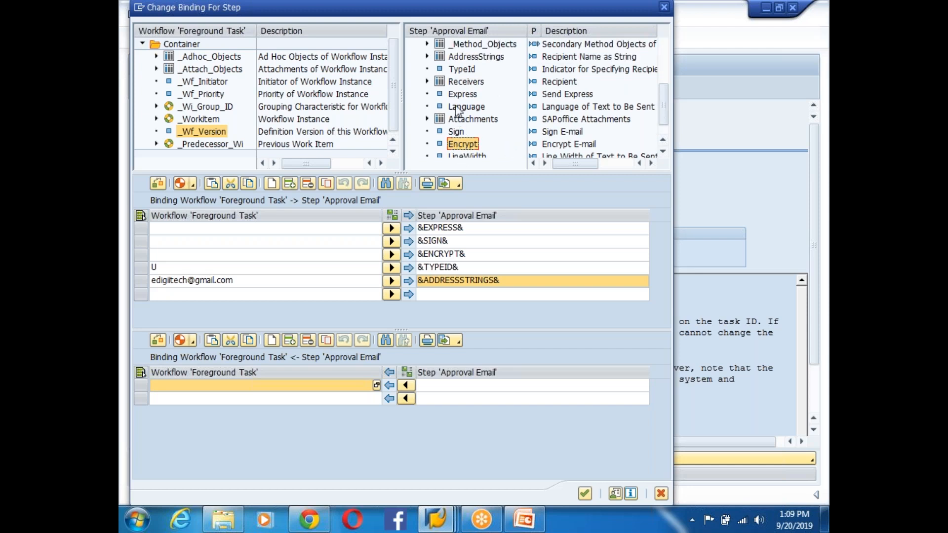
pyautogui.click(457, 83)
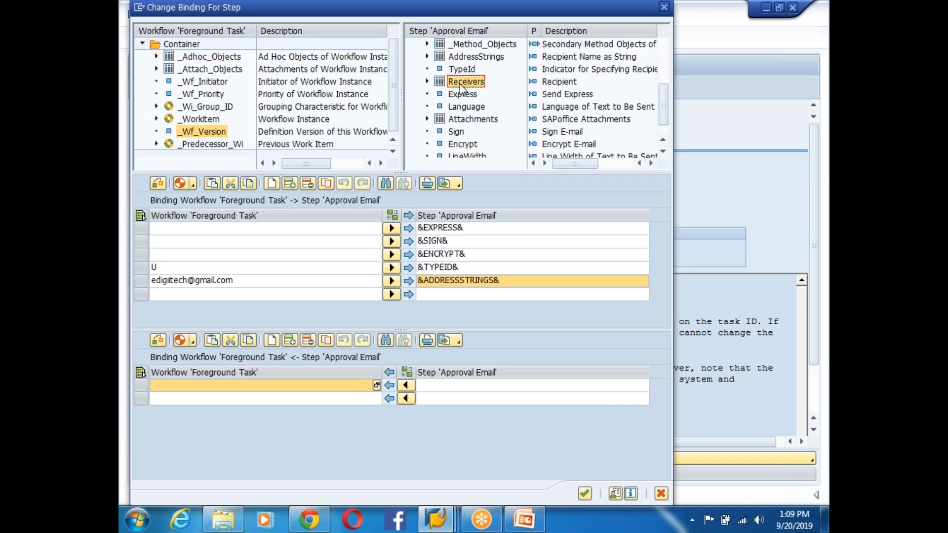
pyautogui.click(471, 57)
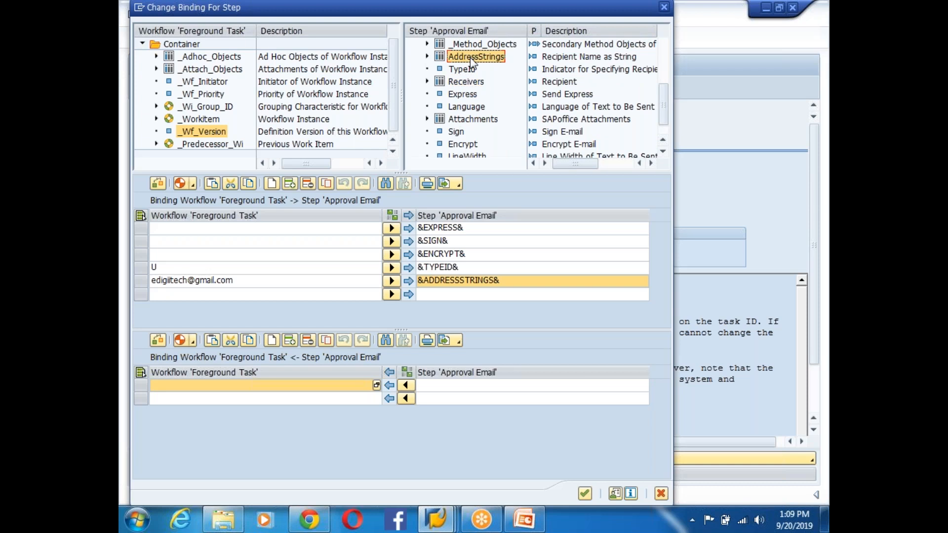
pyautogui.click(468, 83)
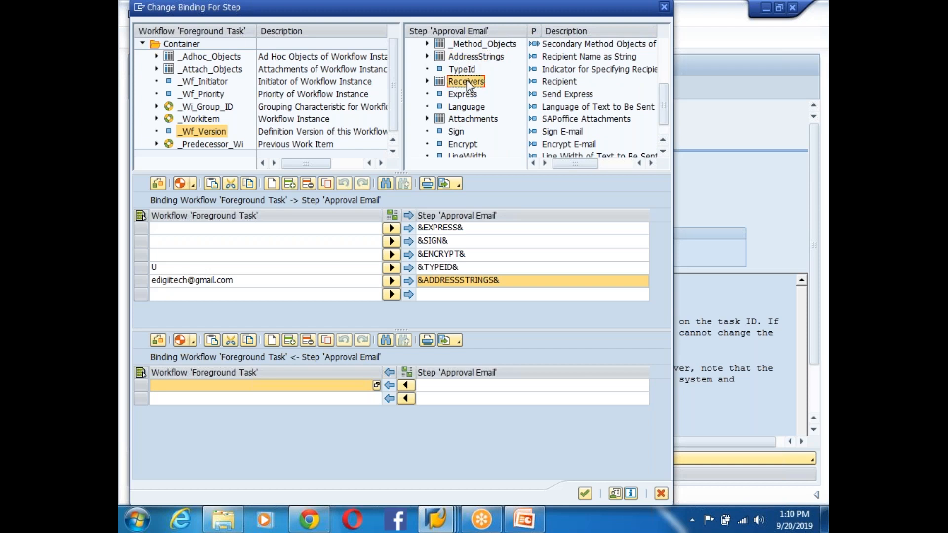
pyautogui.click(427, 83)
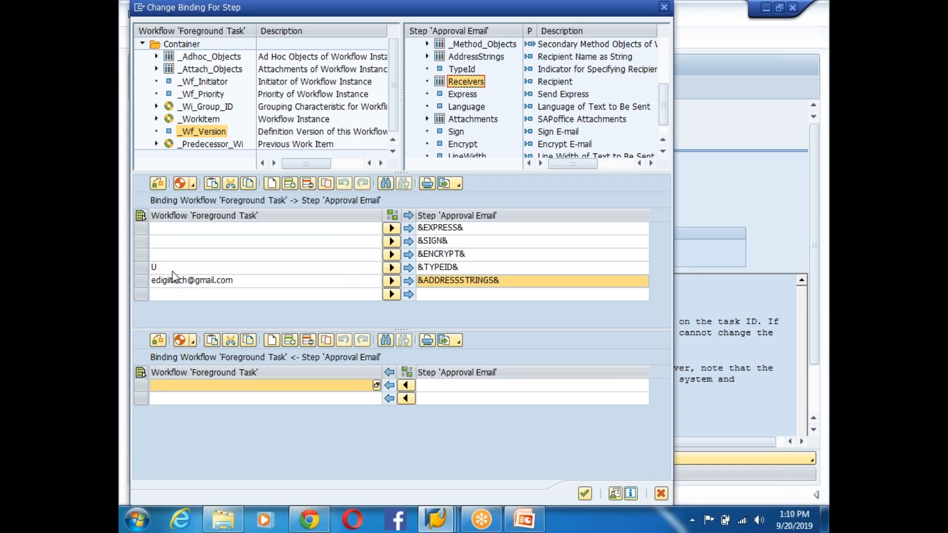
pyautogui.click(253, 269)
pyautogui.click(463, 266)
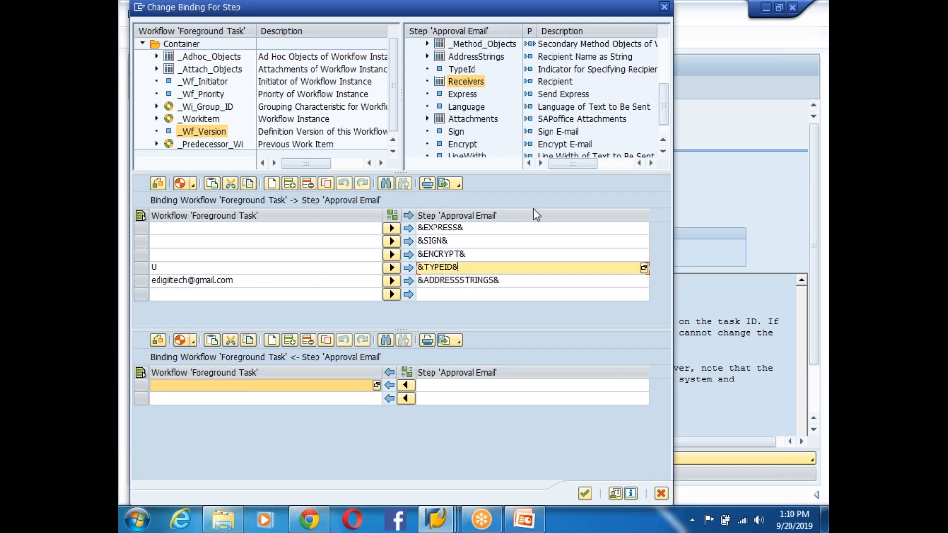
pyautogui.click(462, 121)
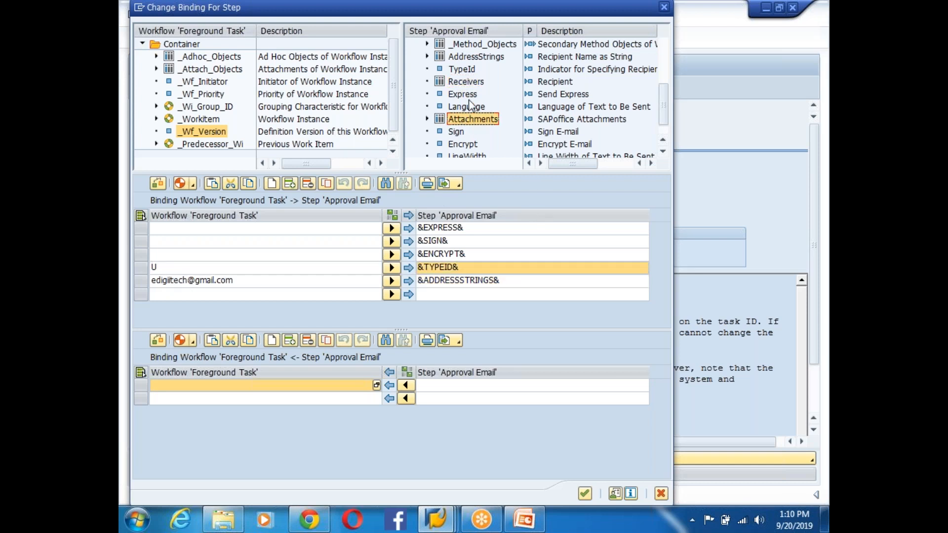
pyautogui.click(466, 83)
pyautogui.click(472, 48)
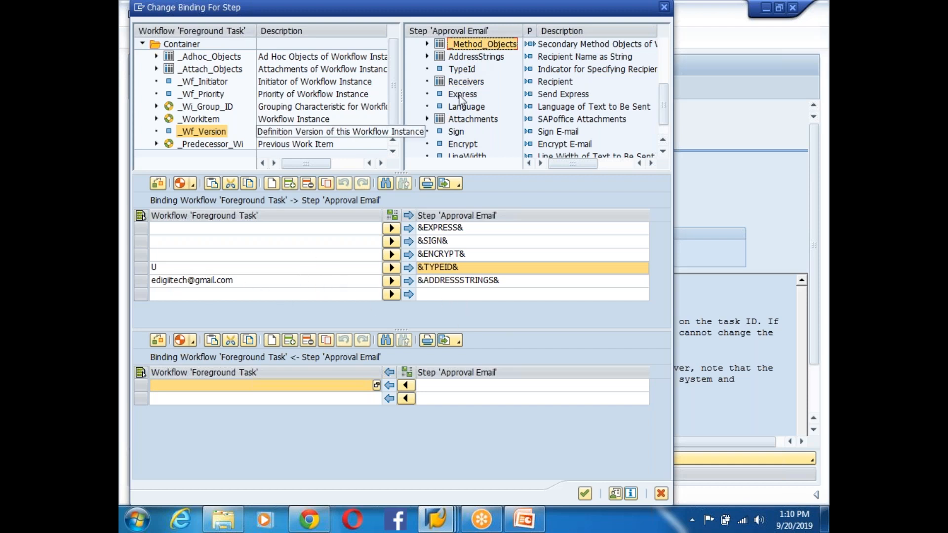
pyautogui.click(468, 58)
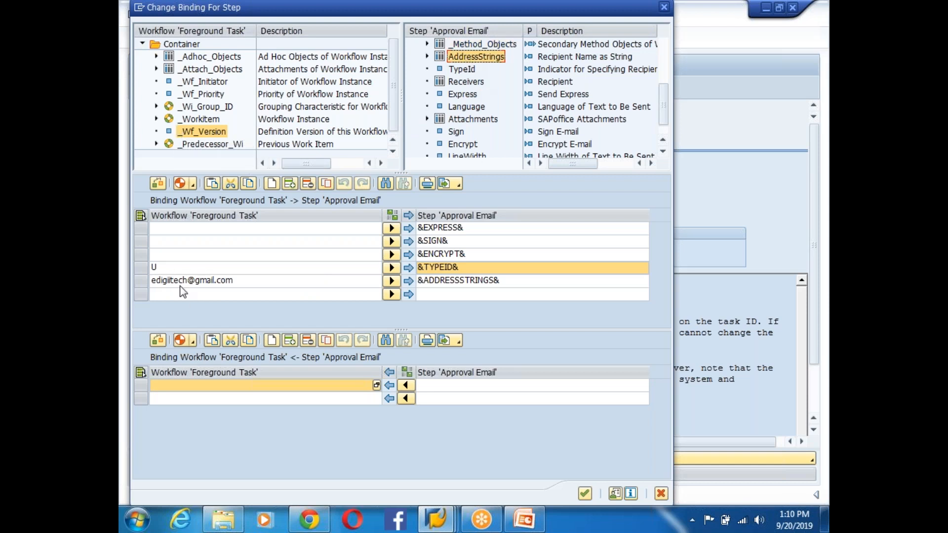
pyautogui.click(458, 71)
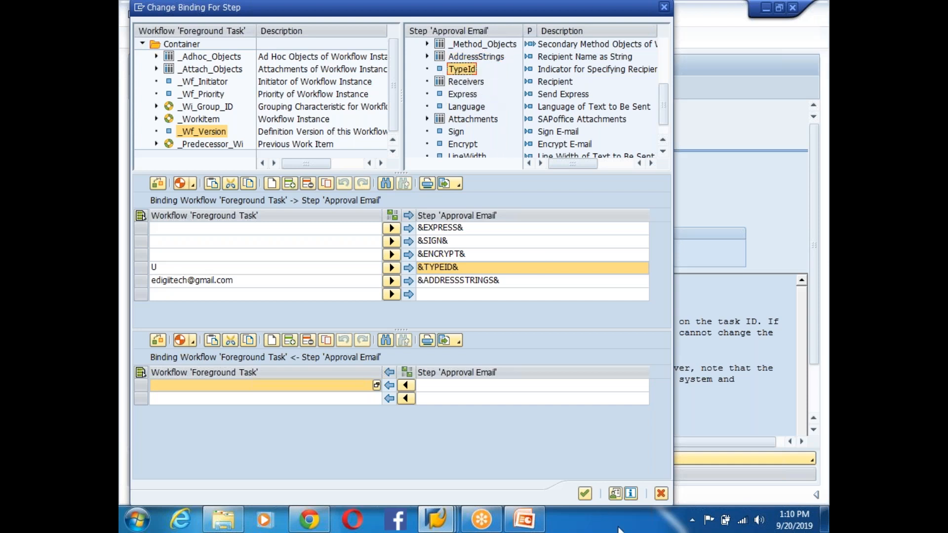
pyautogui.click(588, 495)
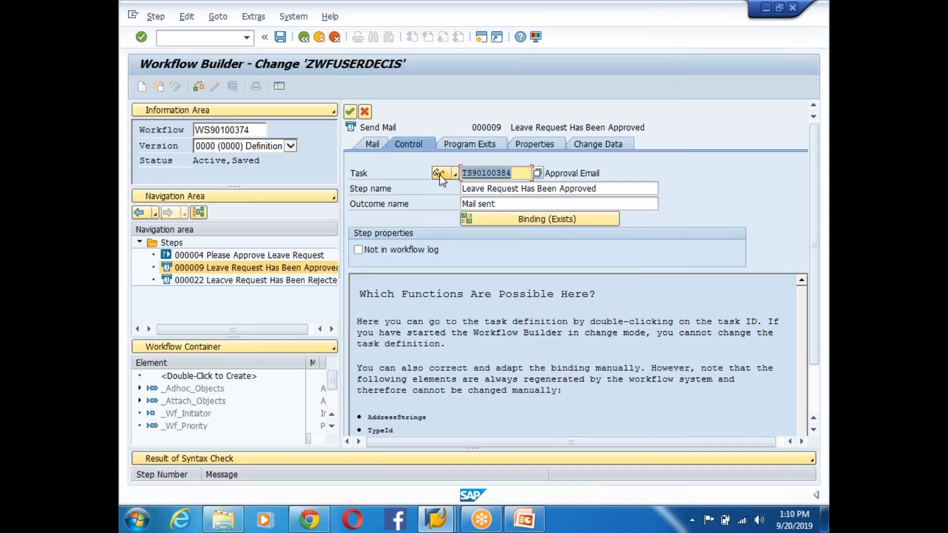
# - Open task 90100384 Approval Email in display mode and inspect its Recipient Type container element
pyautogui.doubleClick(470, 173)
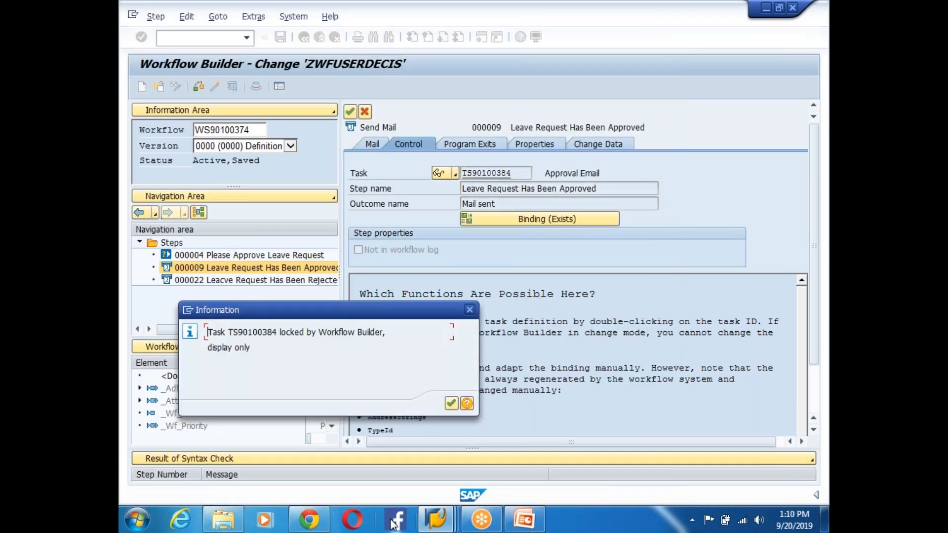
pyautogui.click(450, 403)
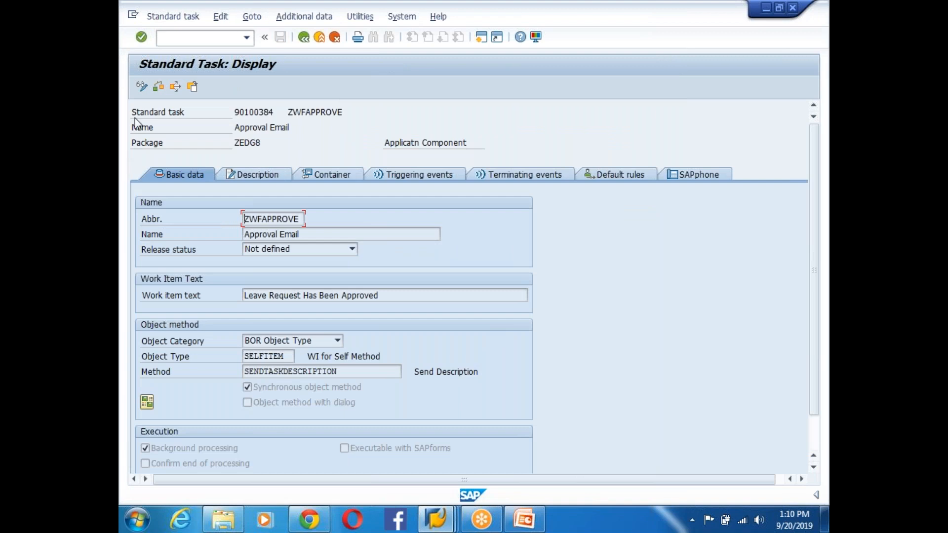
pyautogui.click(141, 88)
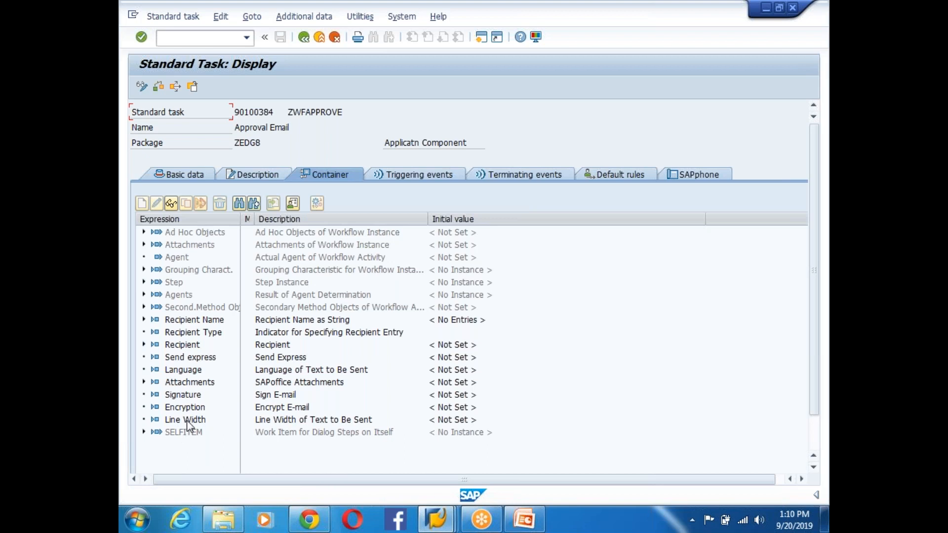
pyautogui.click(190, 323)
pyautogui.click(190, 334)
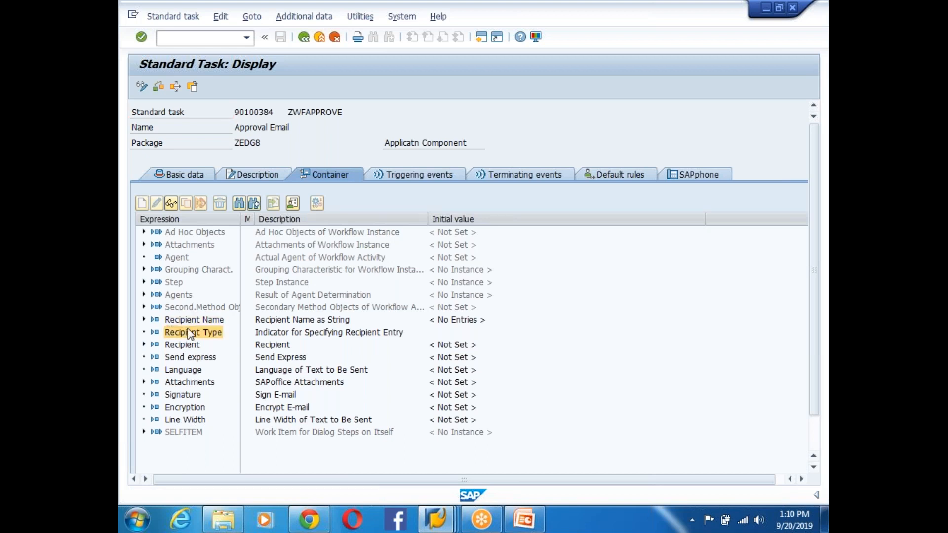
pyautogui.doubleClick(190, 334)
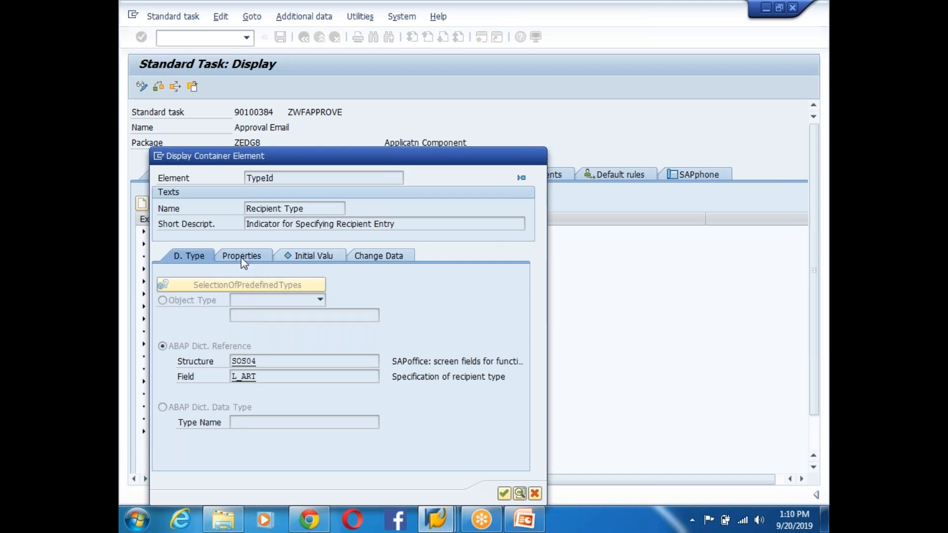
pyautogui.click(243, 257)
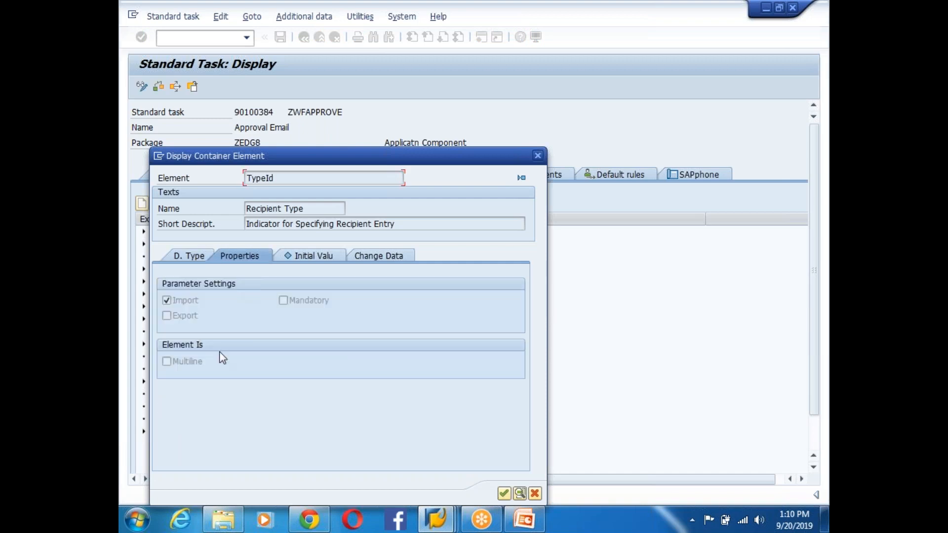
pyautogui.click(504, 493)
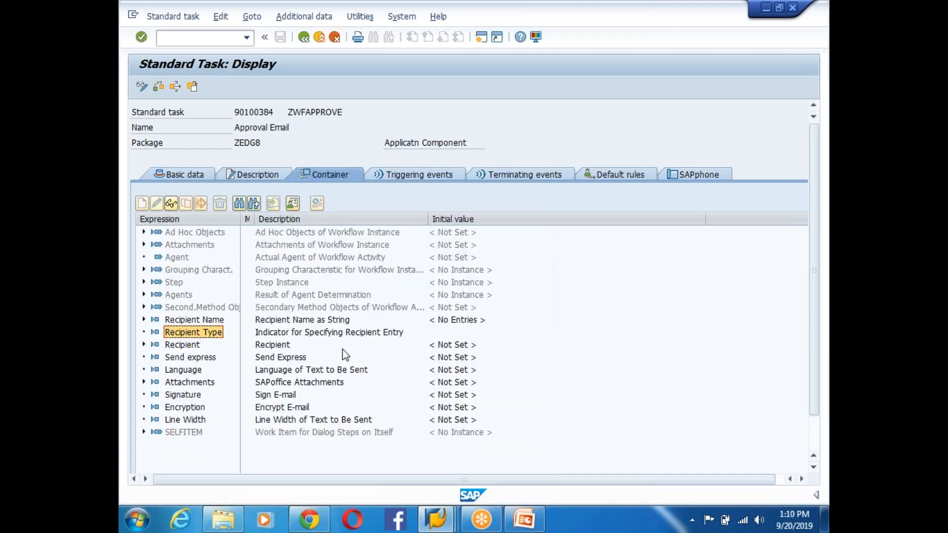
pyautogui.click(190, 345)
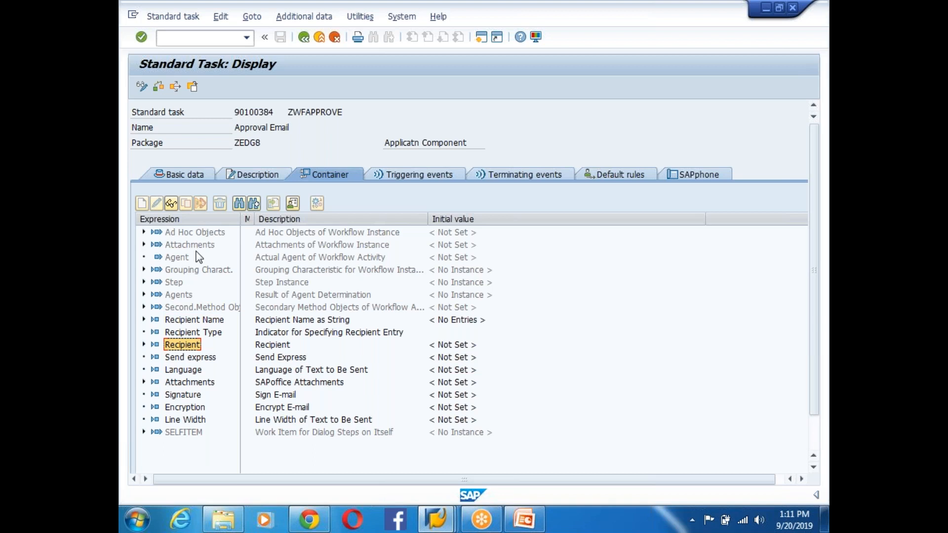
# - Step through task 90100384's container element descriptions up to Ad Hoc Objects
pyautogui.click(270, 394)
pyautogui.click(279, 407)
pyautogui.click(286, 431)
pyautogui.click(283, 419)
pyautogui.click(278, 394)
pyautogui.click(279, 356)
pyautogui.click(276, 345)
pyautogui.click(279, 333)
pyautogui.click(282, 319)
pyautogui.click(285, 307)
pyautogui.click(288, 295)
pyautogui.click(291, 282)
pyautogui.click(294, 269)
pyautogui.click(296, 257)
pyautogui.click(296, 245)
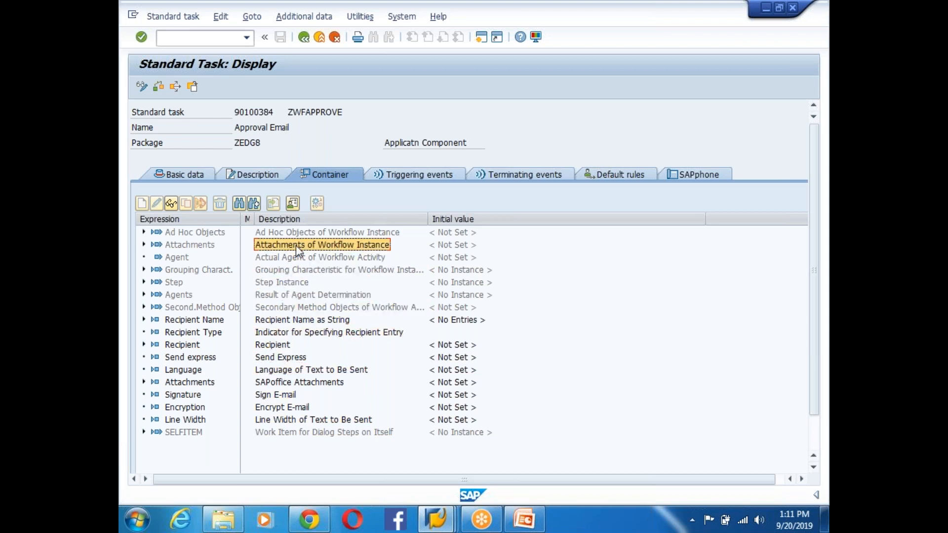
pyautogui.click(294, 232)
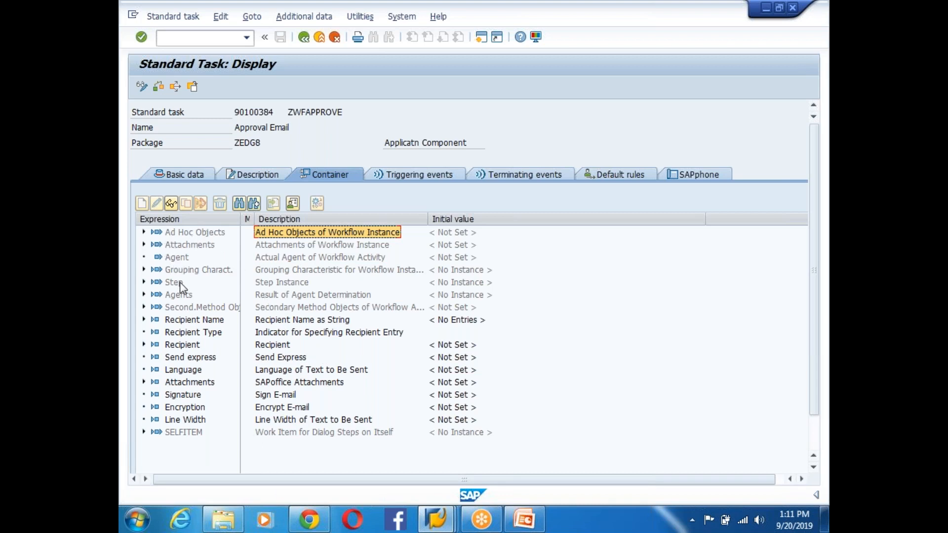
# - Inspect the Agents, Recipient Type, Recipient, Send express, Signature and Encryption element details
pyautogui.doubleClick(179, 295)
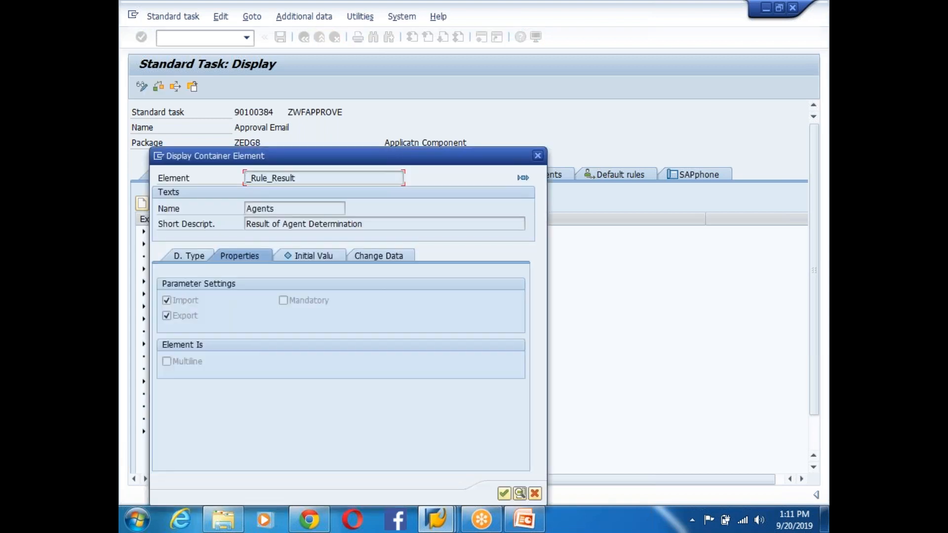
pyautogui.click(533, 494)
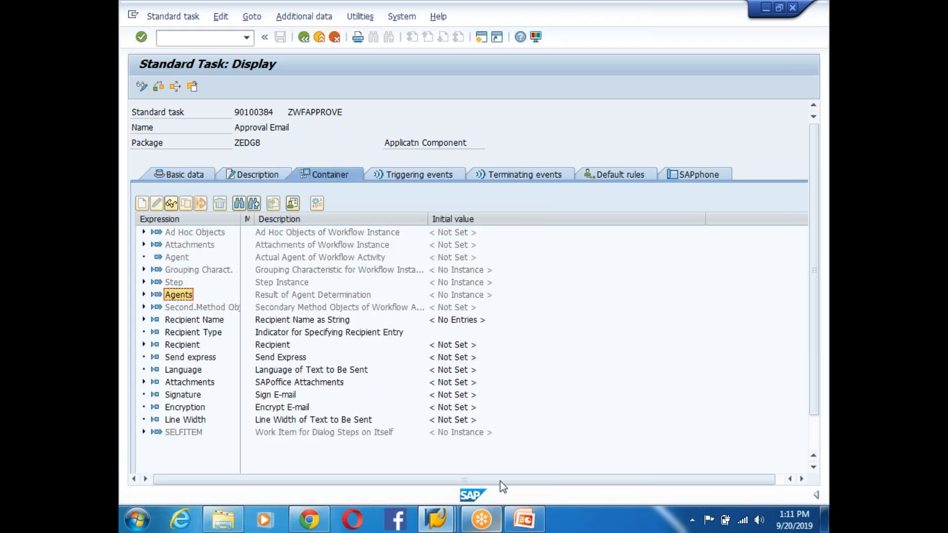
pyautogui.doubleClick(196, 335)
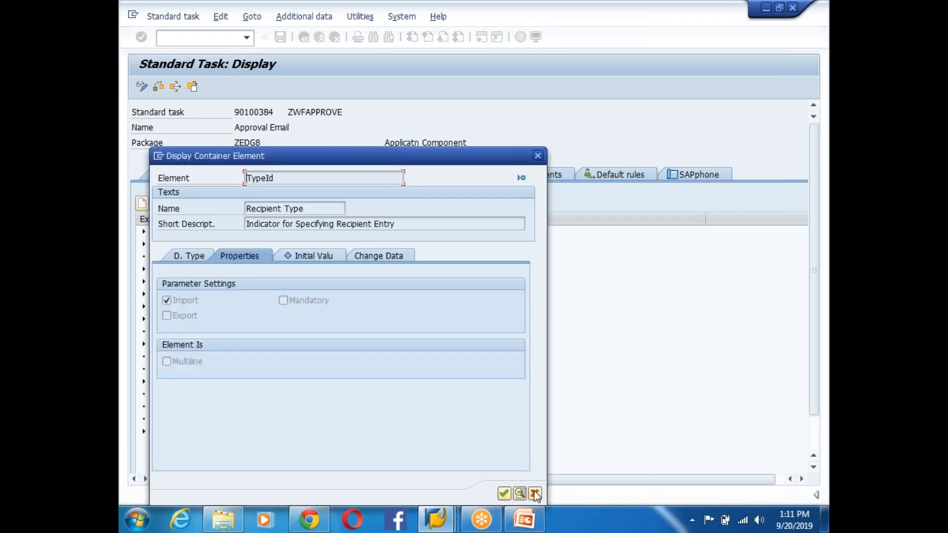
pyautogui.click(534, 494)
pyautogui.doubleClick(197, 345)
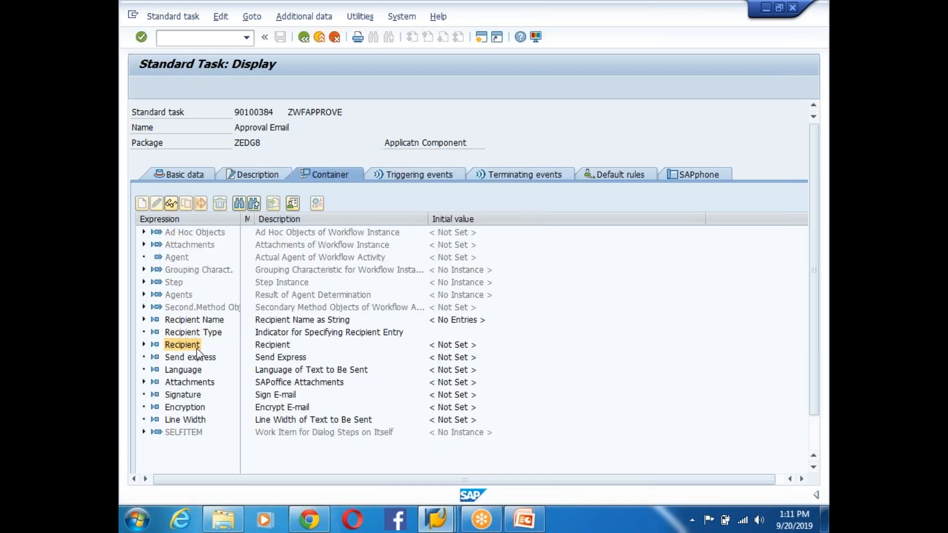
pyautogui.click(503, 493)
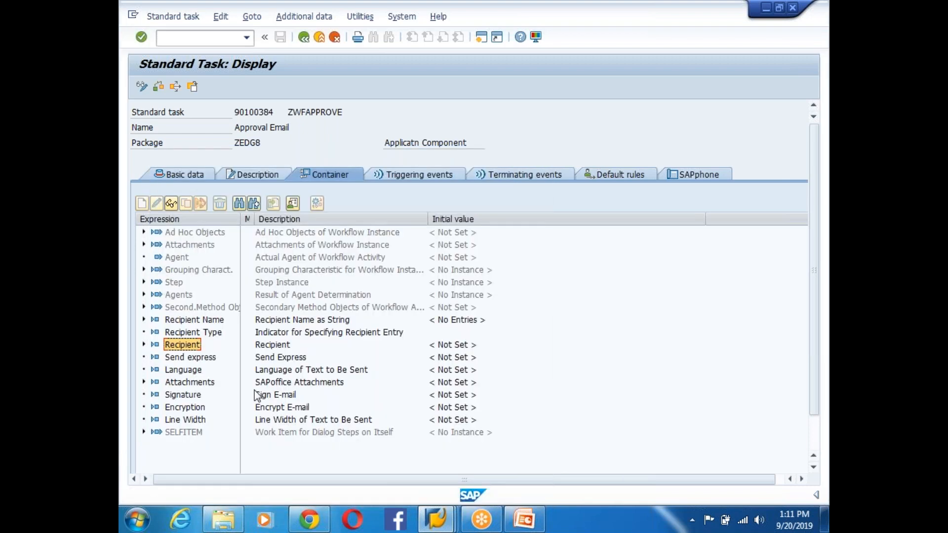
pyautogui.doubleClick(193, 360)
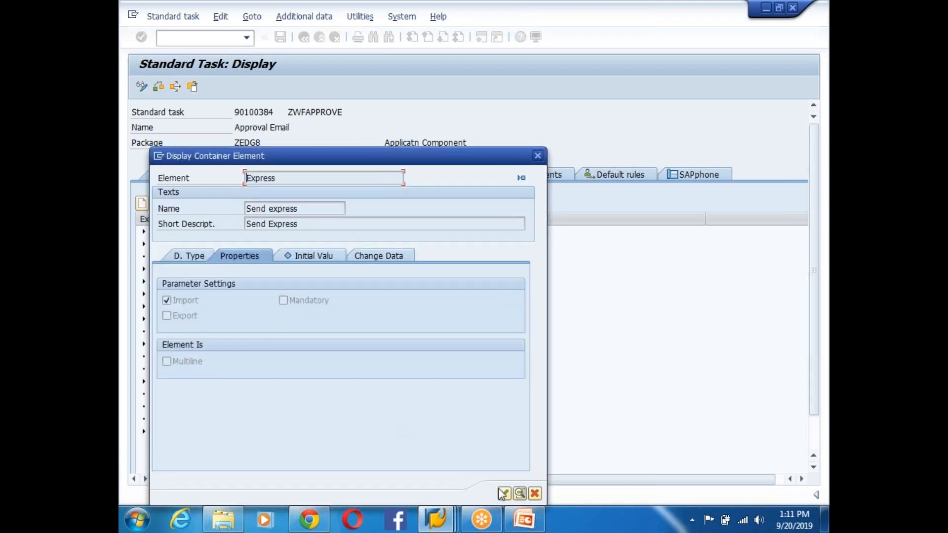
pyautogui.click(503, 492)
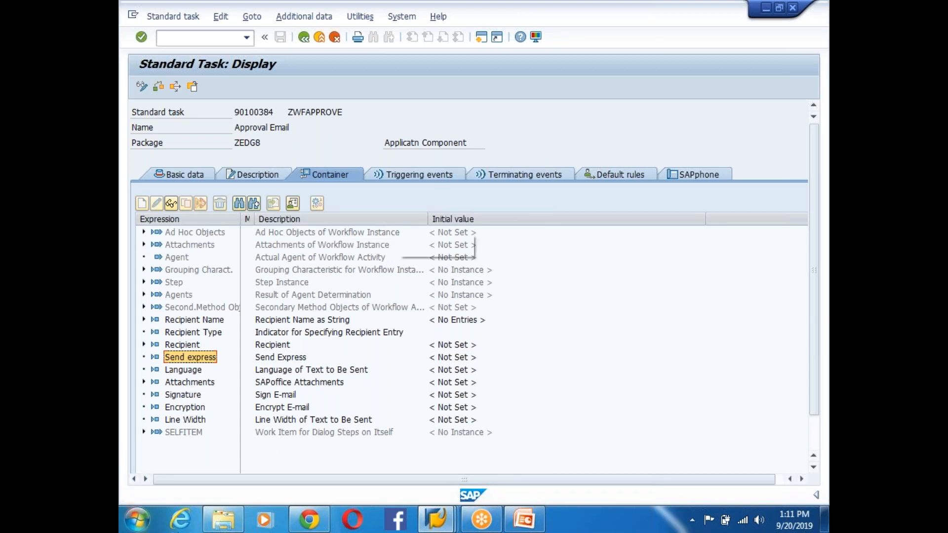
pyautogui.doubleClick(178, 395)
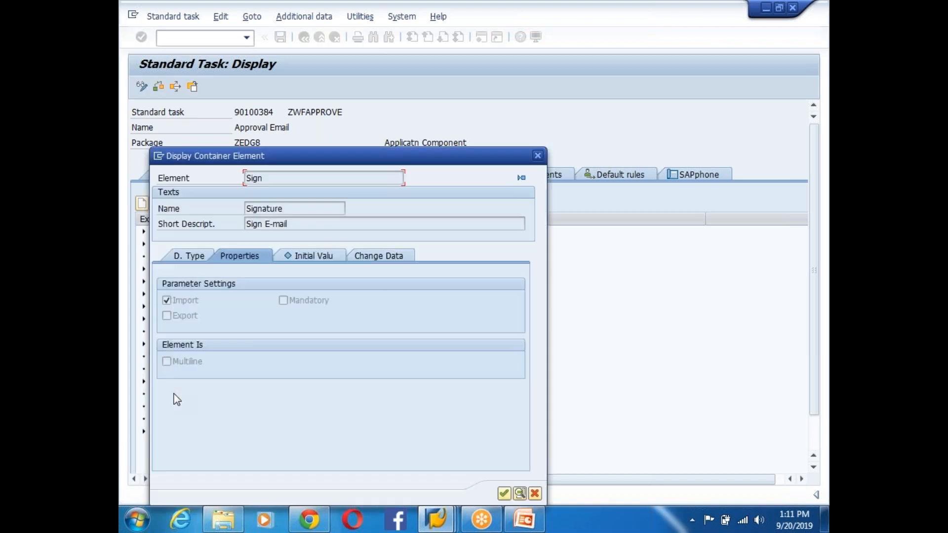
pyautogui.click(503, 493)
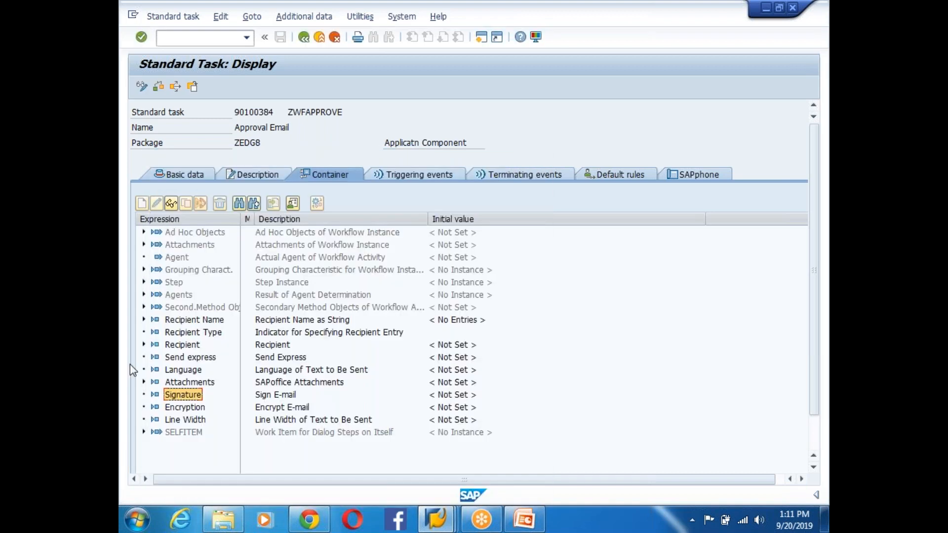
pyautogui.click(193, 408)
pyautogui.doubleClick(193, 413)
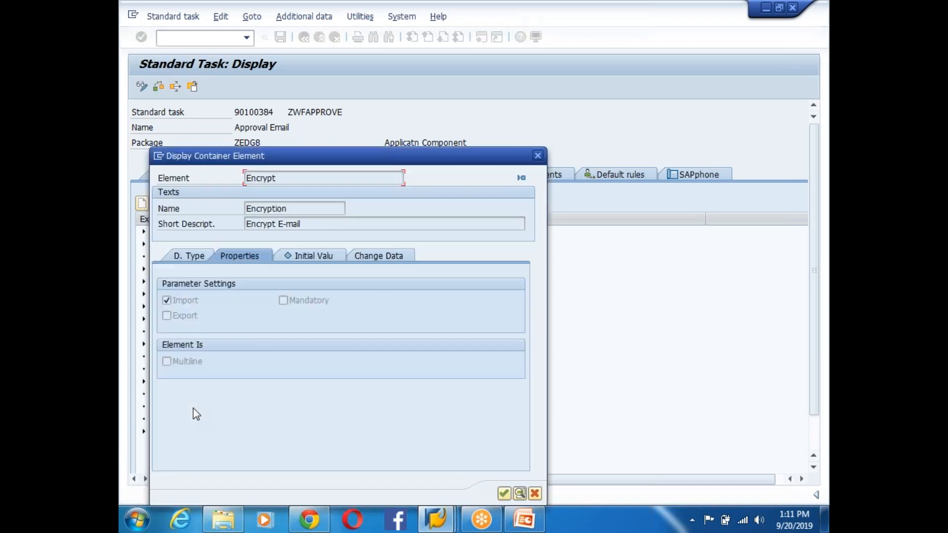
pyautogui.click(503, 493)
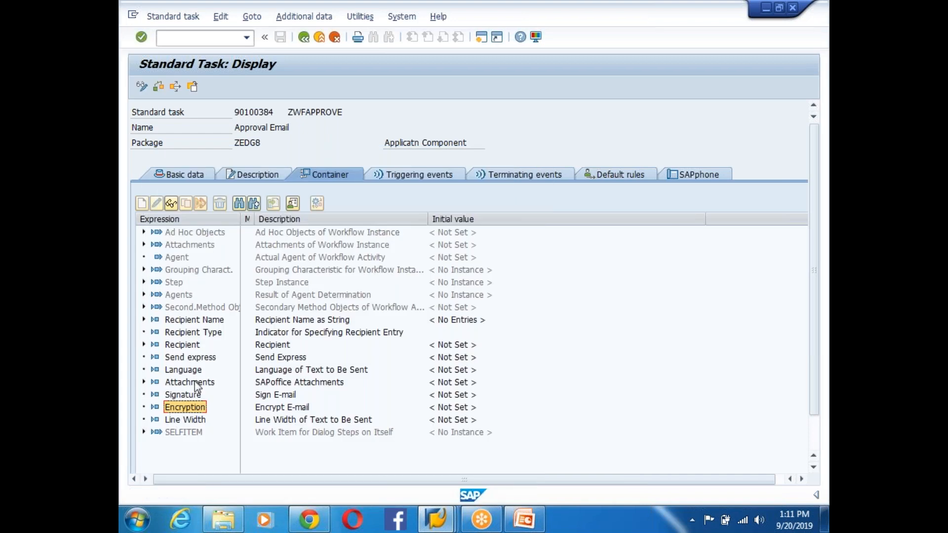
# - Inspect the Second.Method Object, Agents, Step and Grouping Charact. element details
pyautogui.doubleClick(178, 307)
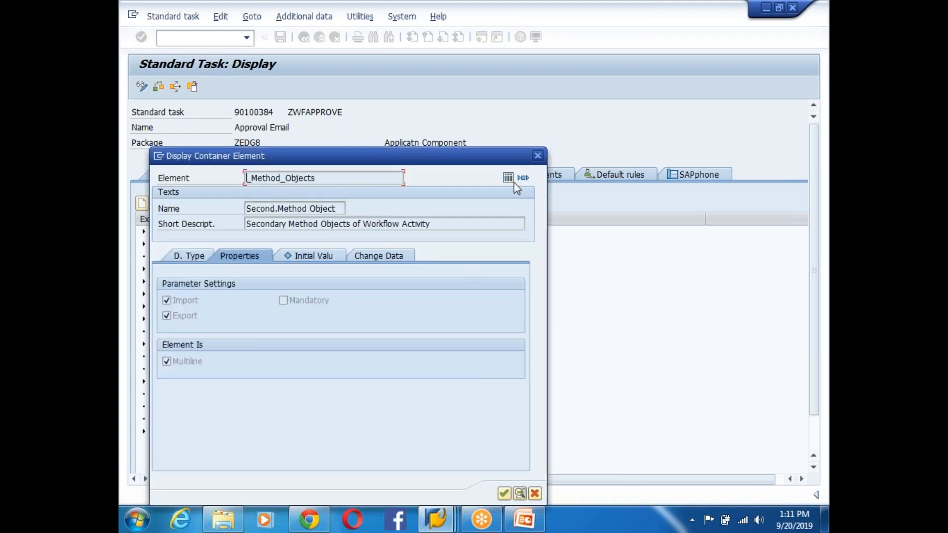
pyautogui.click(537, 155)
pyautogui.doubleClick(184, 292)
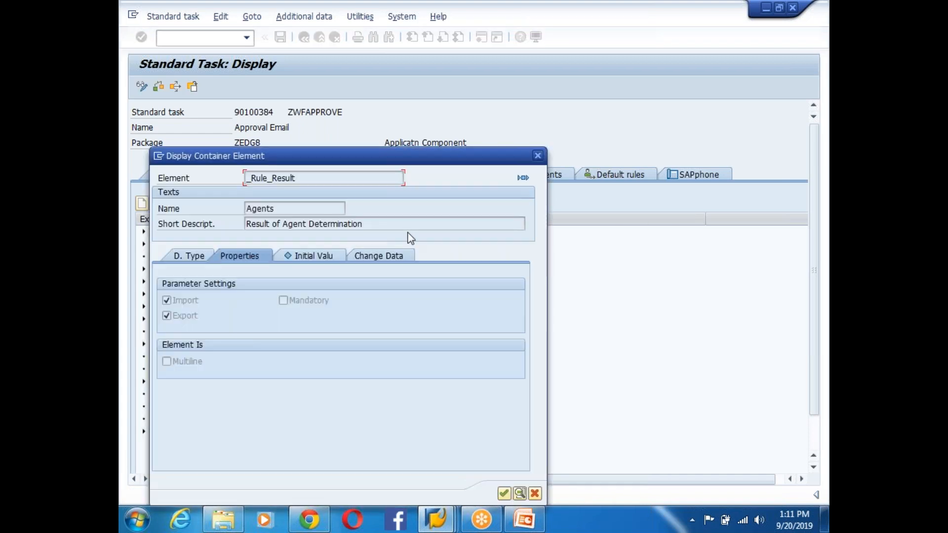
pyautogui.click(538, 156)
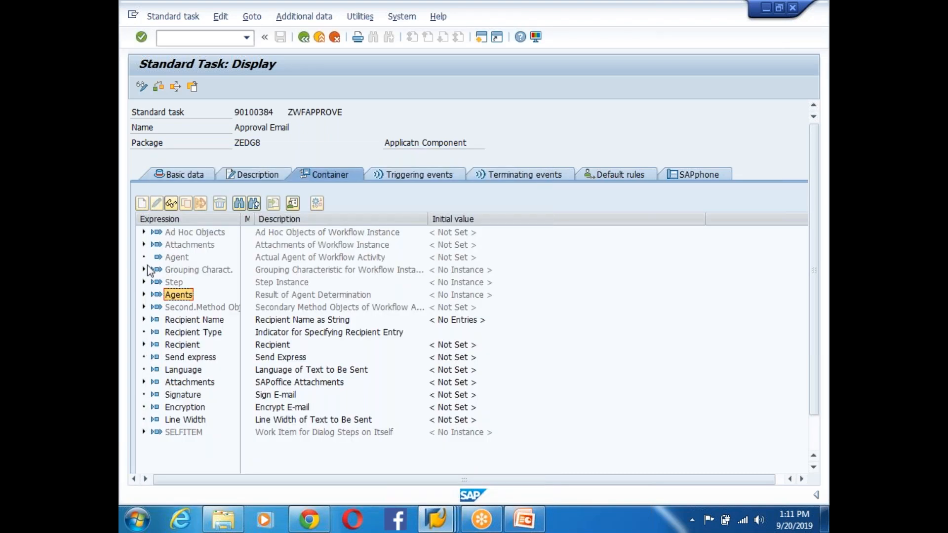
pyautogui.doubleClick(173, 283)
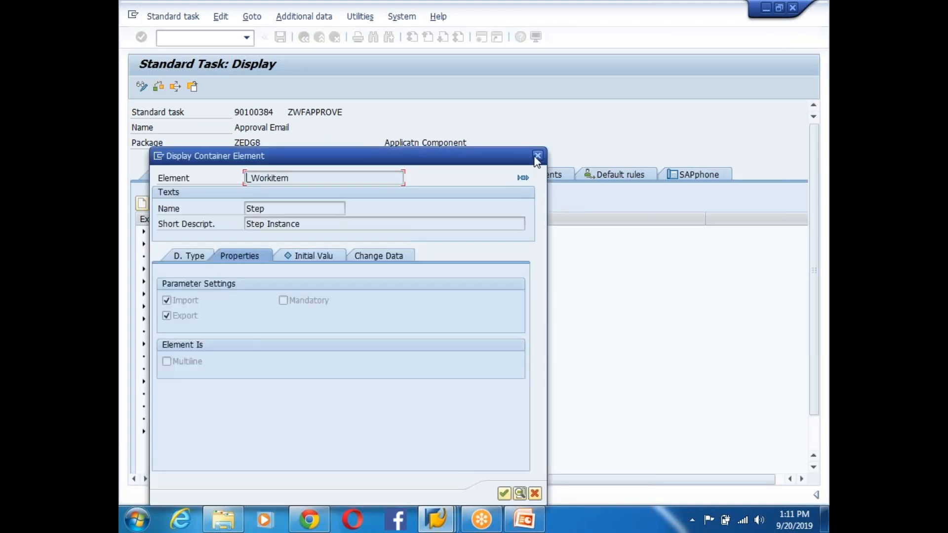
pyautogui.click(537, 155)
pyautogui.doubleClick(186, 269)
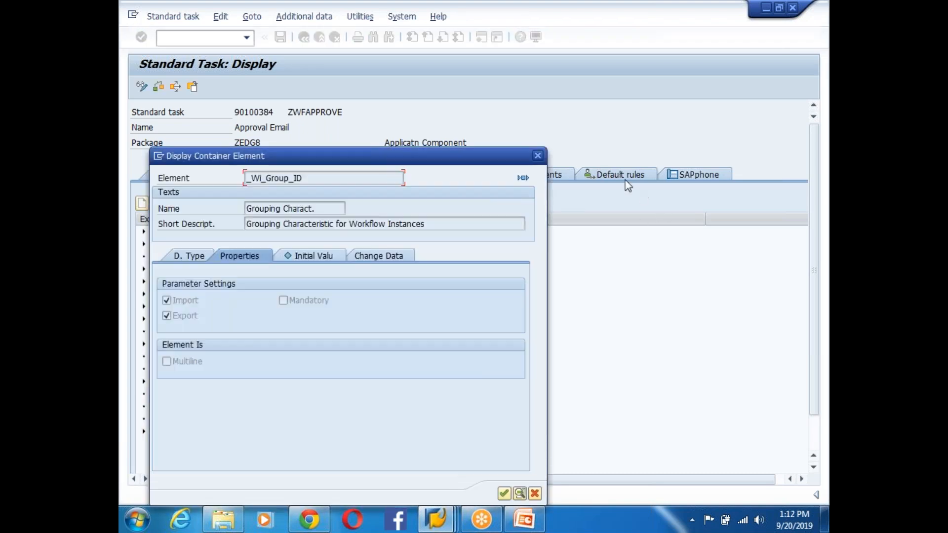
pyautogui.click(537, 156)
# - Inspect the Agent, Attachments, Second.Method Object and SELFITEM element details
pyautogui.click(189, 244)
pyautogui.click(176, 257)
pyautogui.doubleClick(176, 257)
pyautogui.click(538, 156)
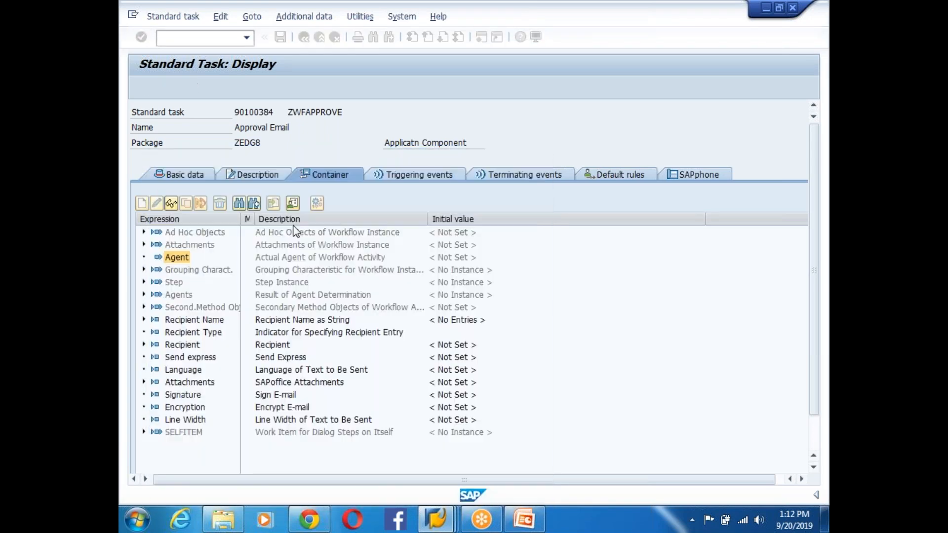
pyautogui.doubleClick(175, 244)
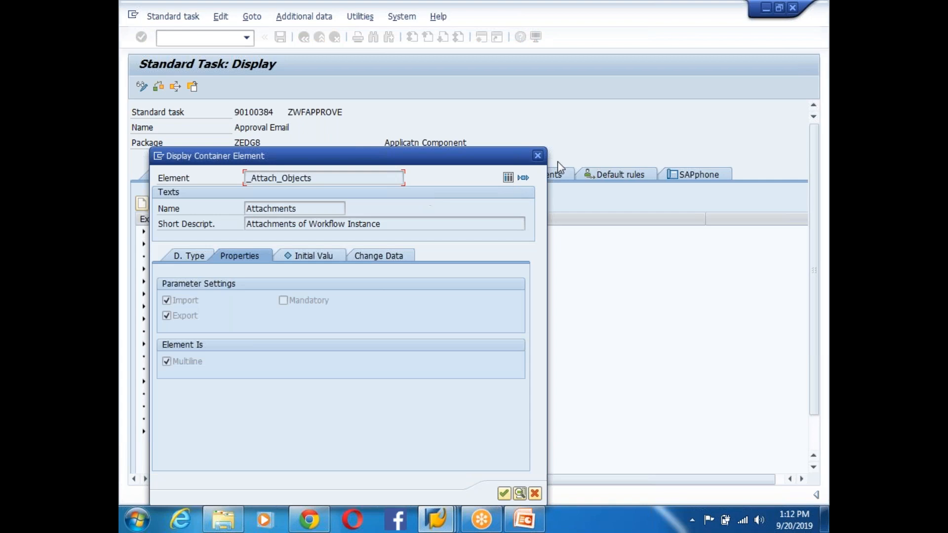
pyautogui.click(537, 155)
pyautogui.click(179, 308)
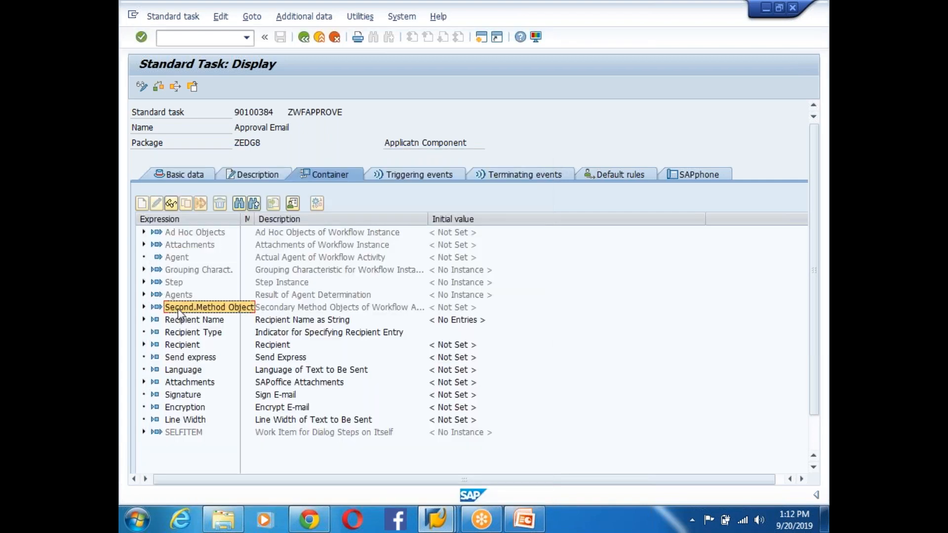
pyautogui.doubleClick(178, 309)
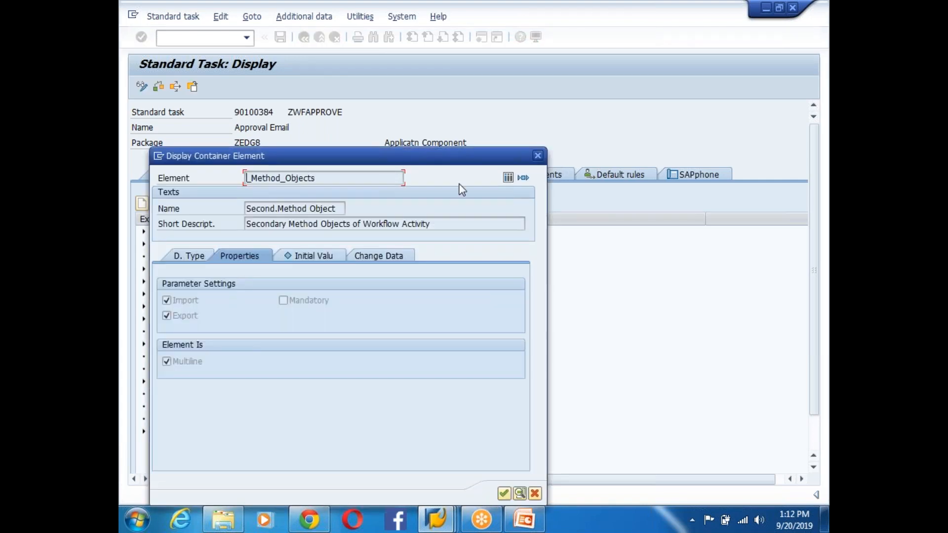
pyautogui.click(538, 155)
pyautogui.doubleClick(196, 431)
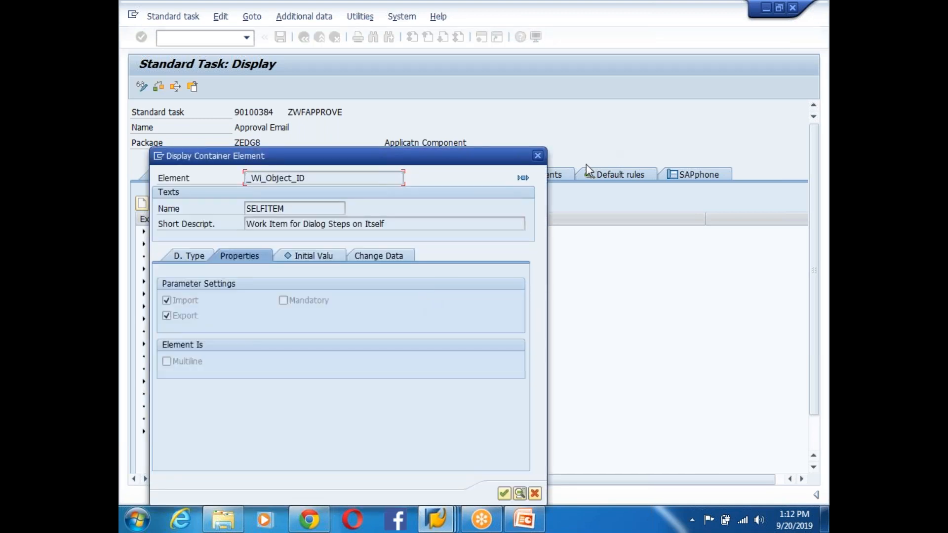
pyautogui.click(537, 156)
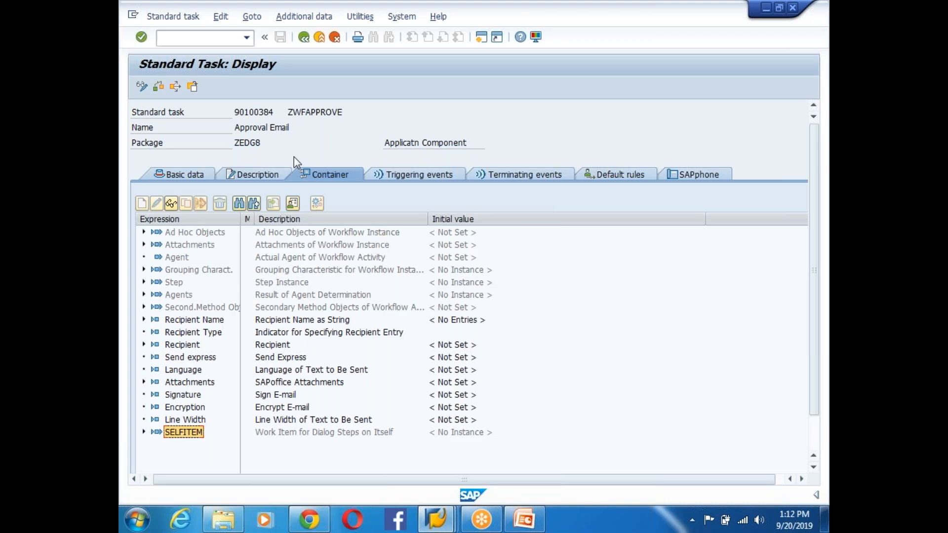
# - Reopen the Approval Email step's binding and review its &TYPEID& and &ADDRESSSTRINGS& entries
pyautogui.click(304, 38)
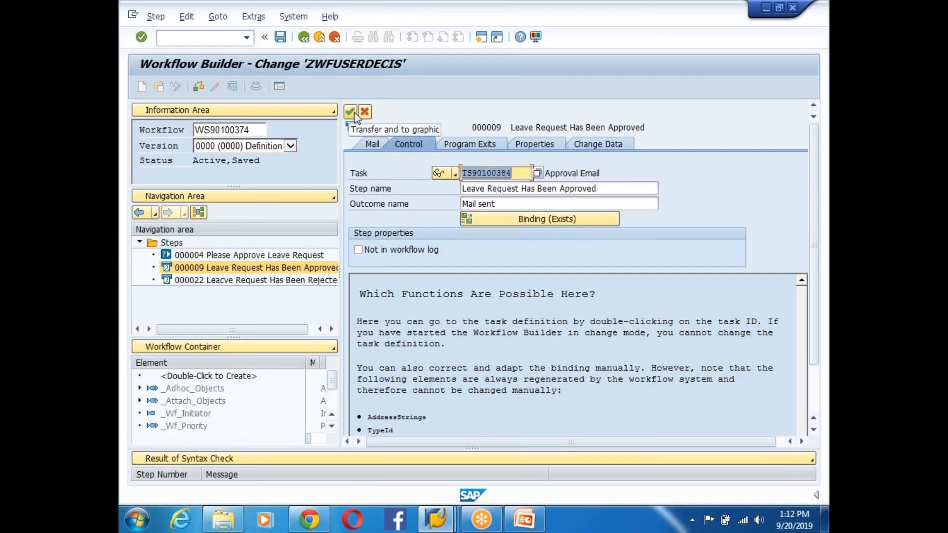
pyautogui.click(516, 223)
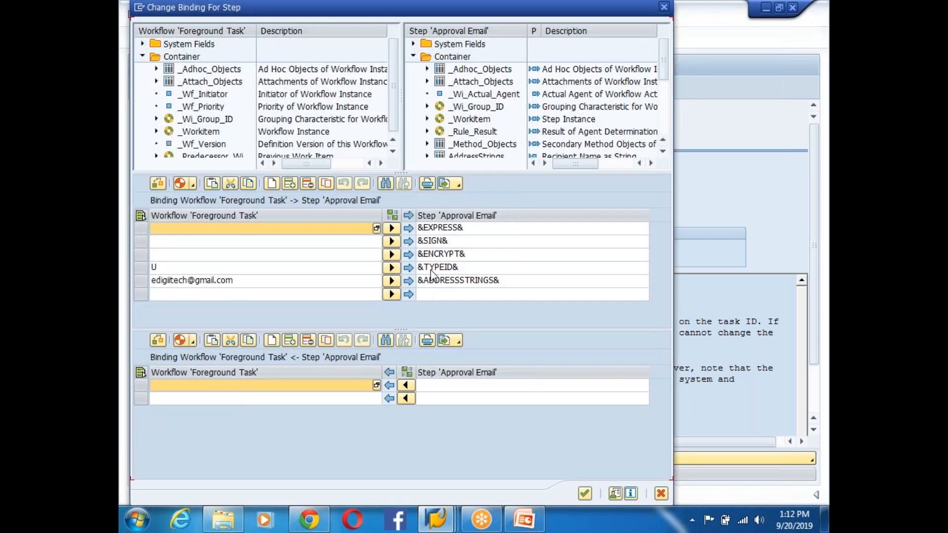
pyautogui.click(431, 269)
pyautogui.click(444, 280)
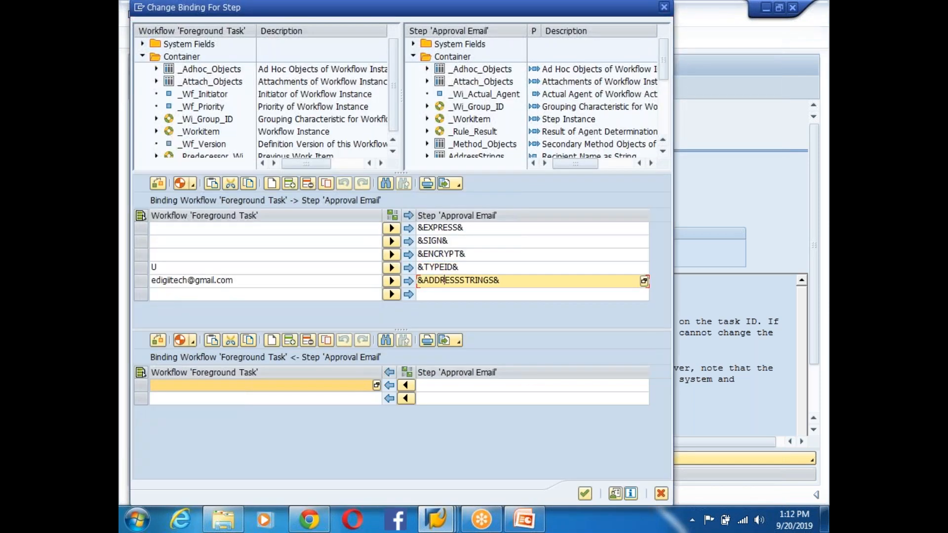
# - Replace the U constant feeding &TYPEID& with A (External address) and accept the binding
pyautogui.click(200, 269)
pyautogui.click(376, 268)
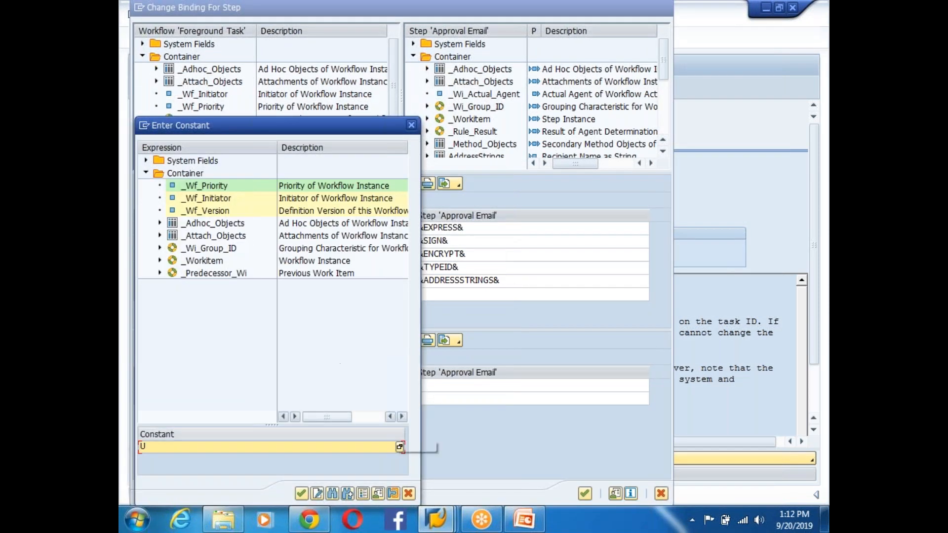
pyautogui.click(399, 447)
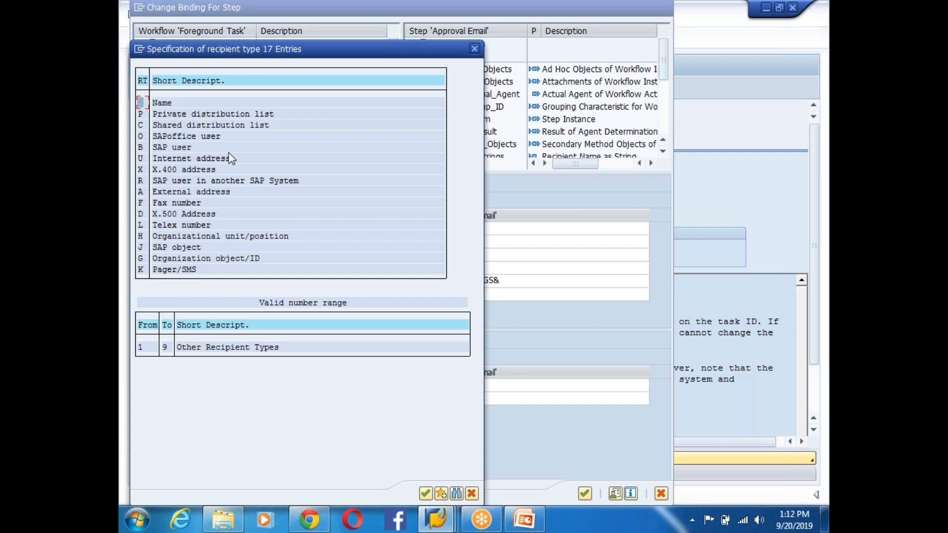
pyautogui.click(169, 195)
pyautogui.doubleClick(157, 193)
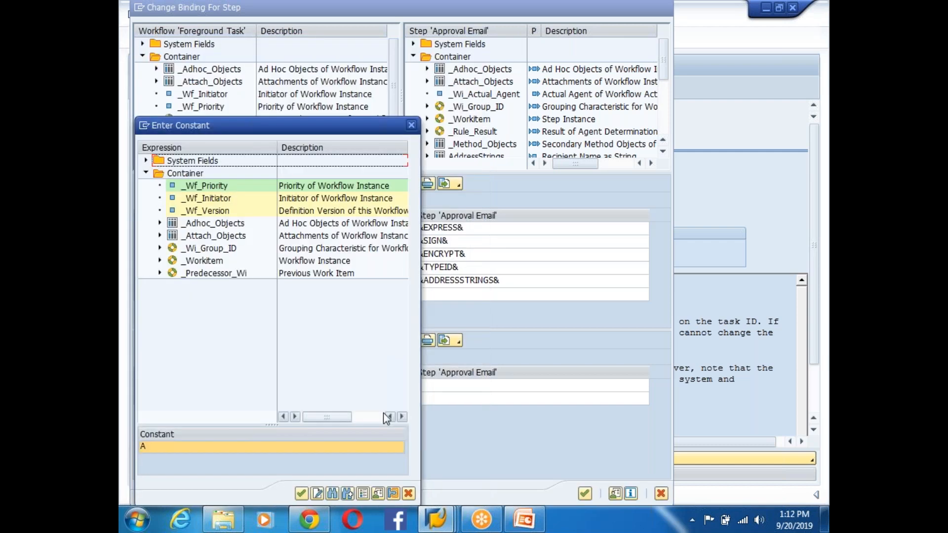
pyautogui.click(301, 494)
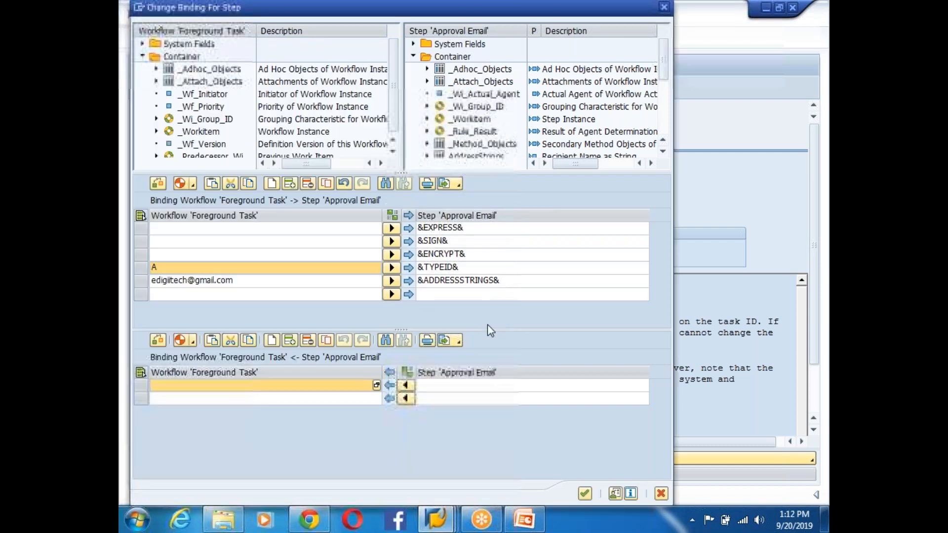
pyautogui.click(584, 493)
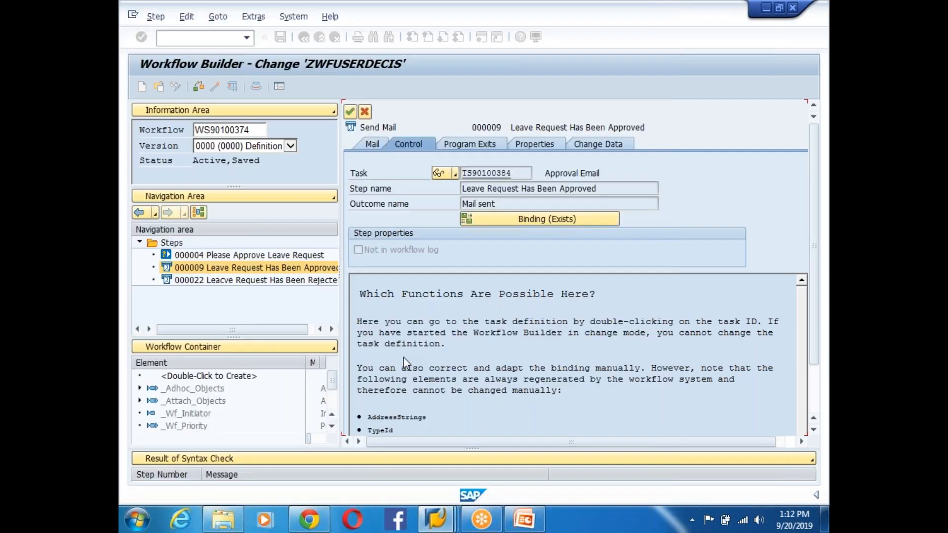
# - Confirm the mail step, activate workflow WS90100374, and launch a test run
pyautogui.click(355, 116)
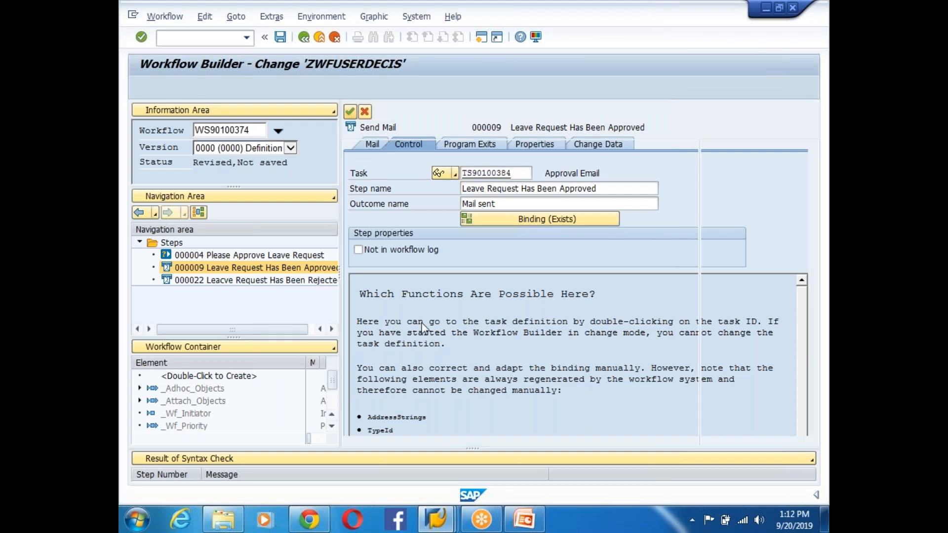
pyautogui.click(215, 88)
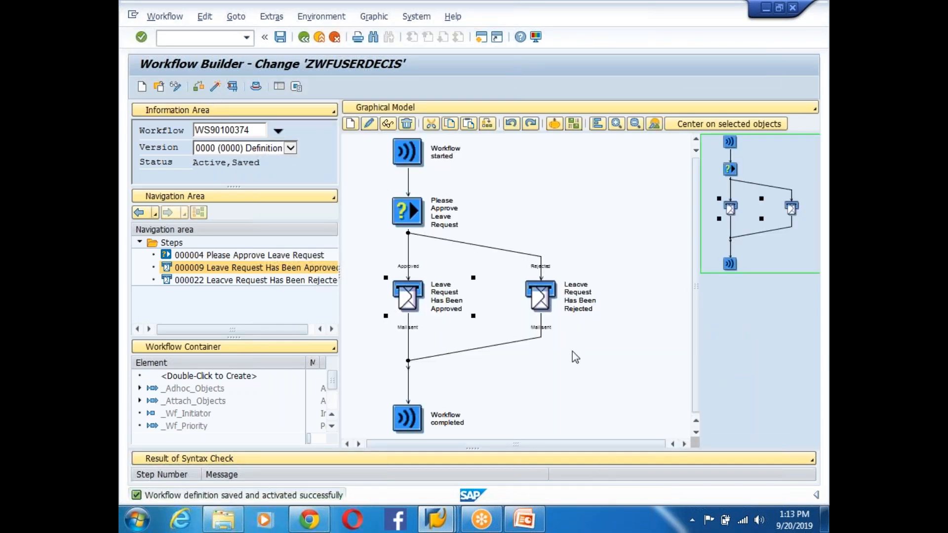
pyautogui.click(214, 87)
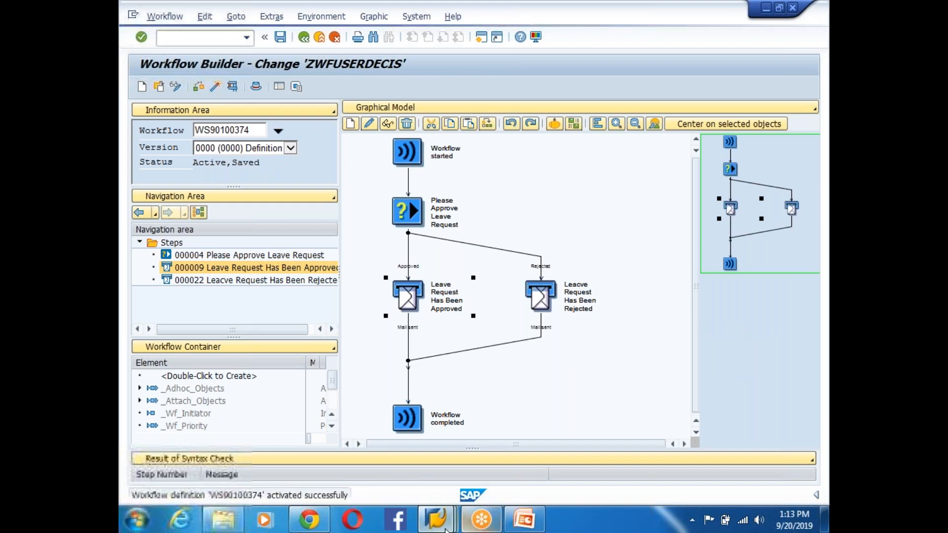
pyautogui.moveTo(446, 528)
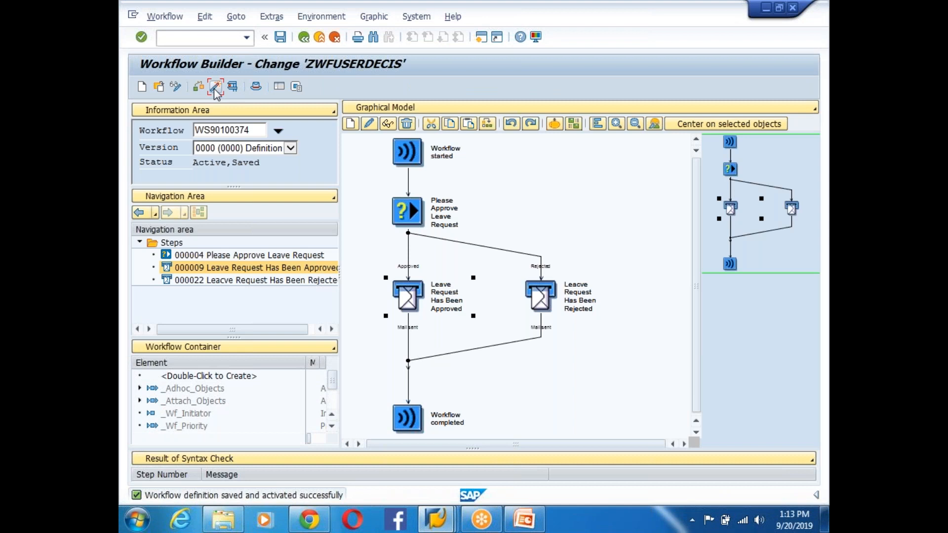
pyautogui.click(216, 87)
pyautogui.click(232, 87)
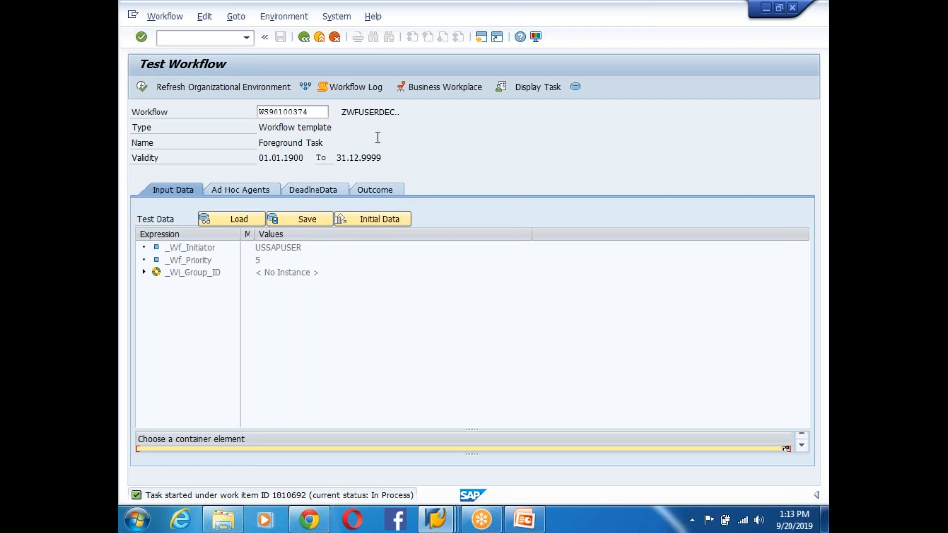
# - Open the test instance's log, expand both steps, and confirm Finance Manager as approval agent
pyautogui.click(356, 87)
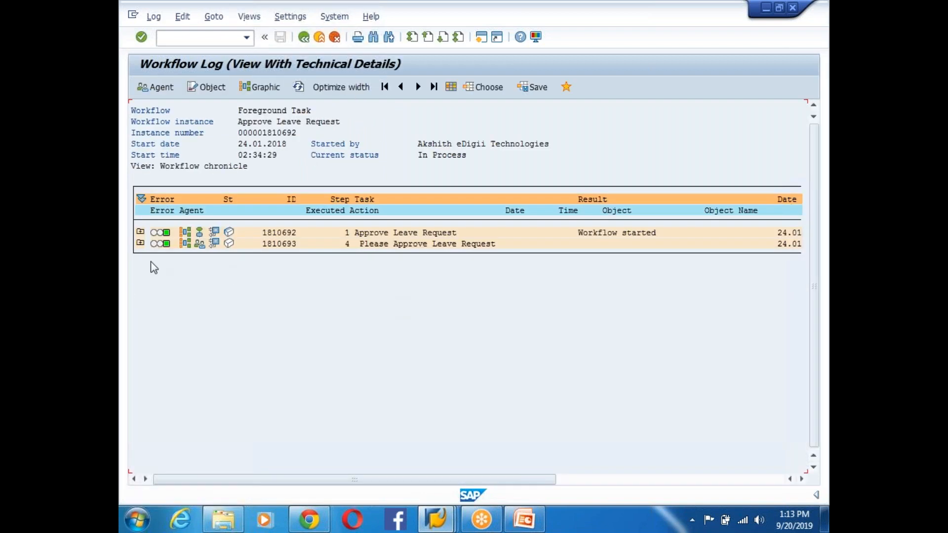
pyautogui.click(140, 232)
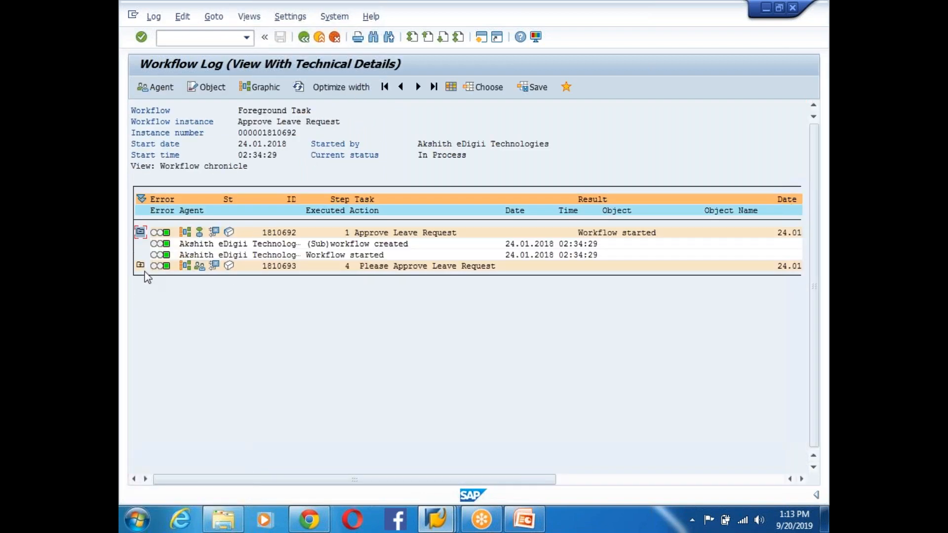
pyautogui.click(140, 266)
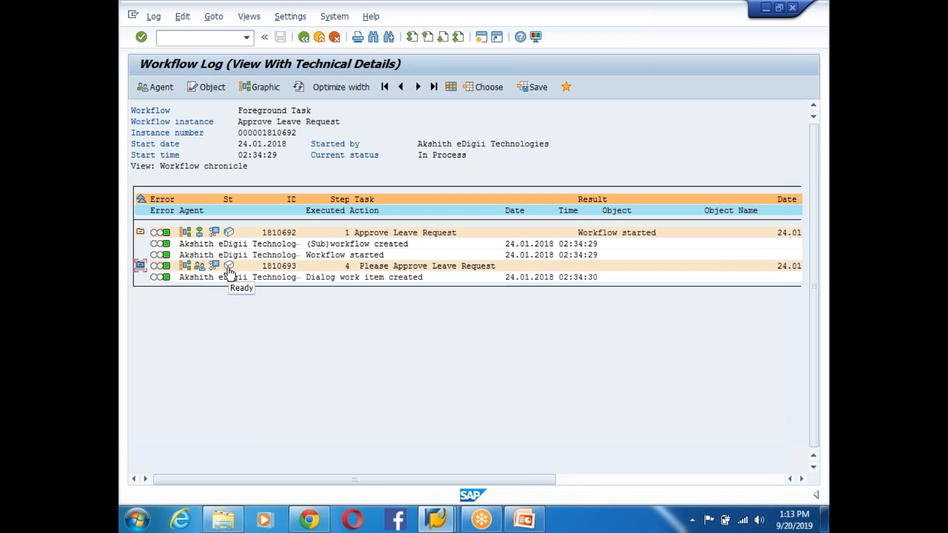
pyautogui.click(199, 266)
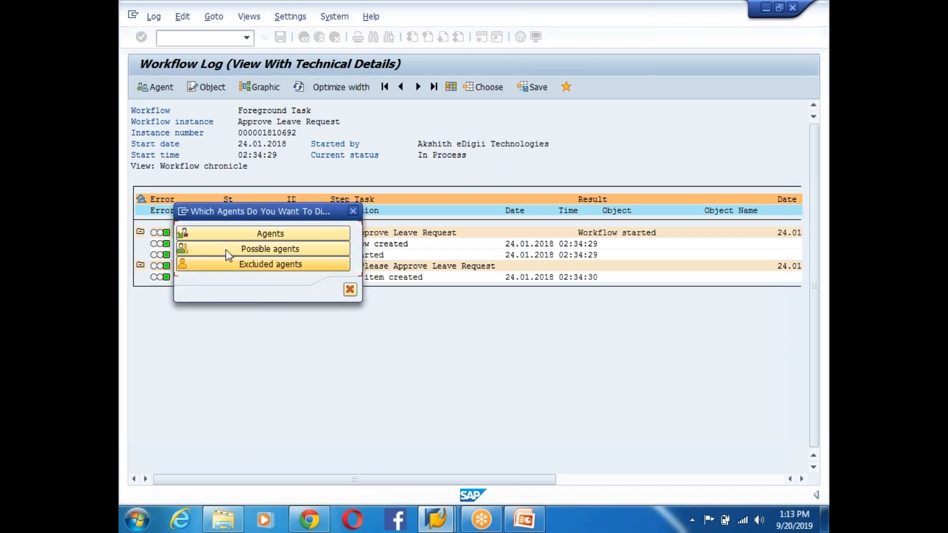
pyautogui.click(250, 234)
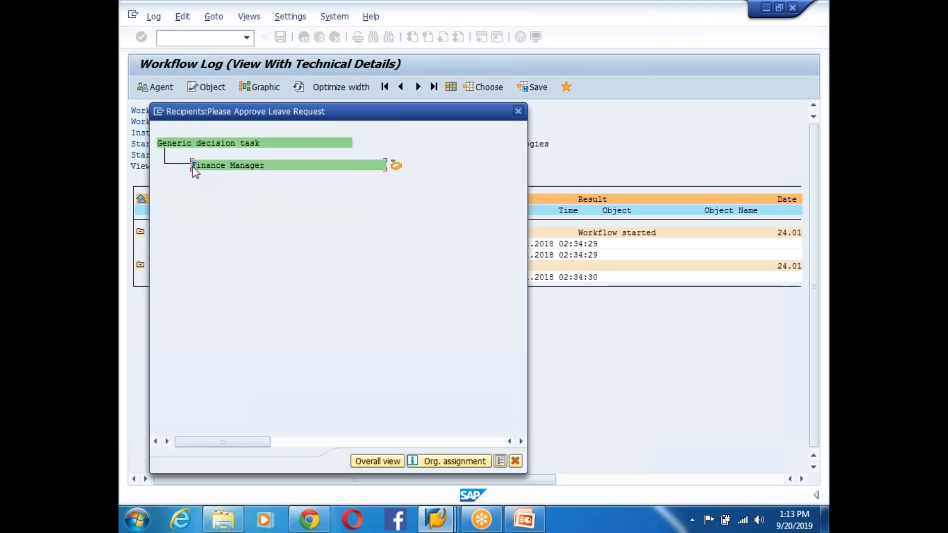
pyautogui.click(515, 460)
pyautogui.moveTo(429, 527)
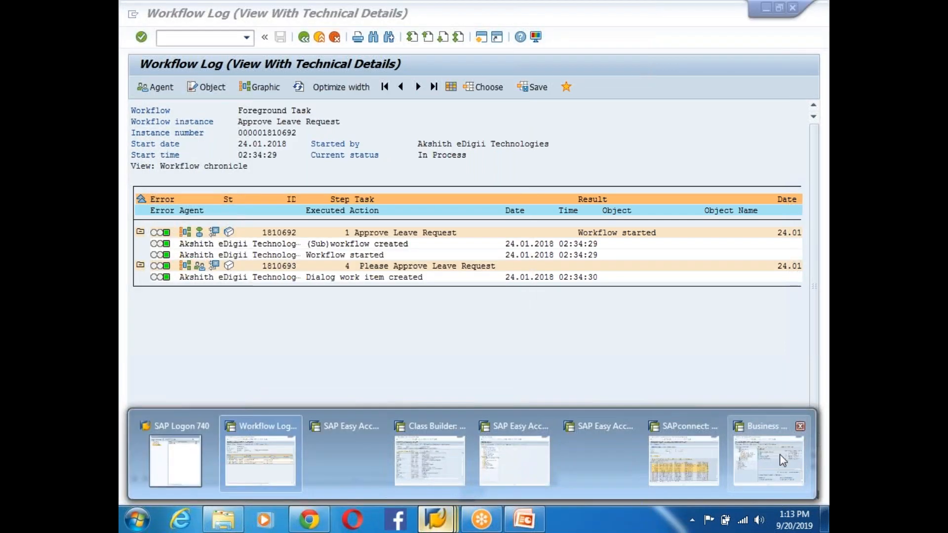
pyautogui.click(785, 452)
pyautogui.click(367, 113)
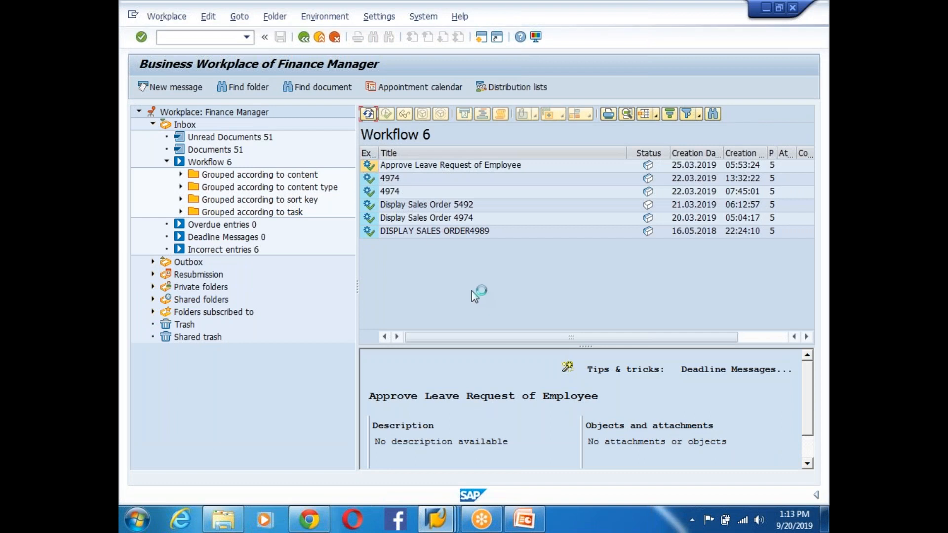
pyautogui.doubleClick(446, 243)
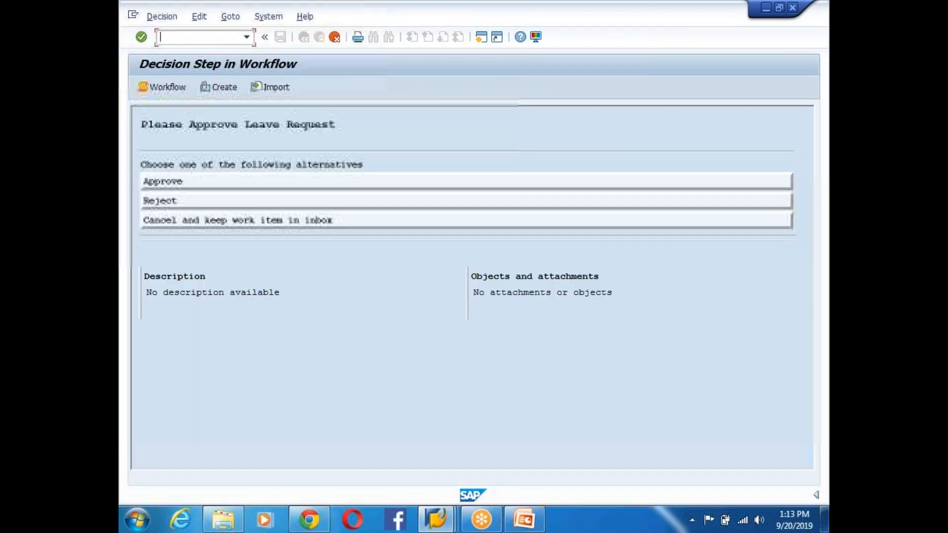
pyautogui.click(153, 187)
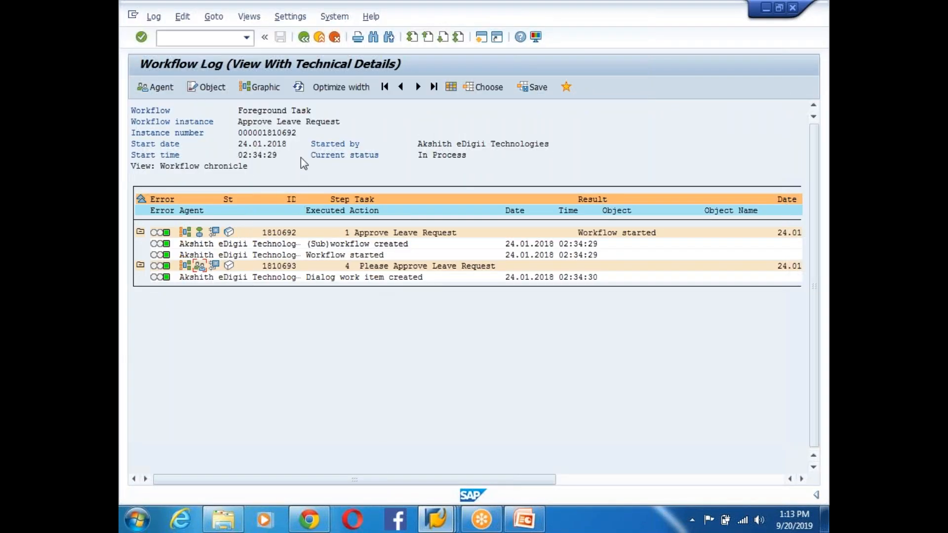
pyautogui.click(299, 87)
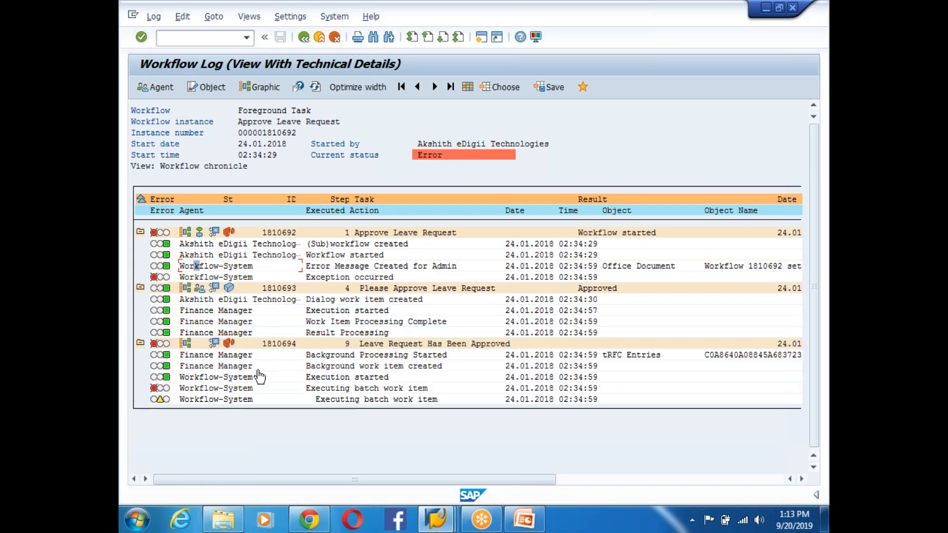
pyautogui.click(216, 343)
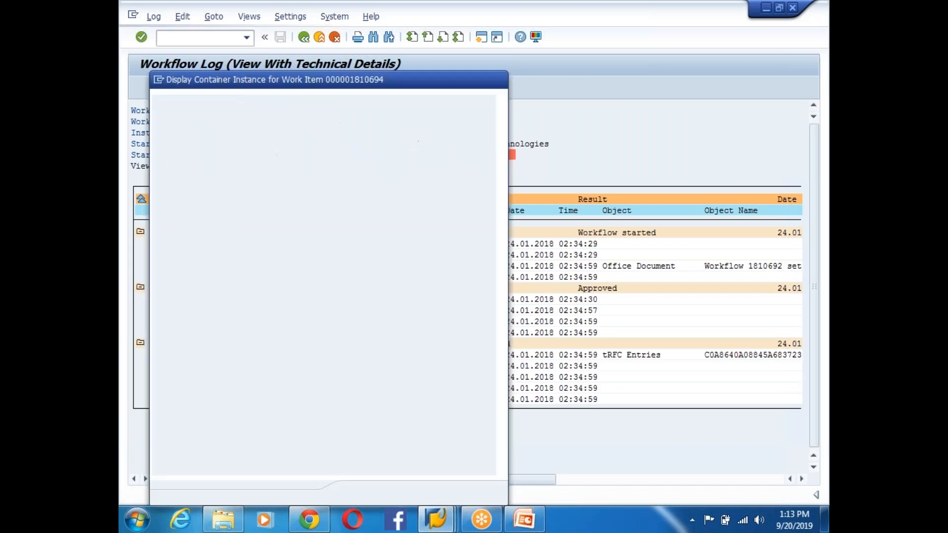
pyautogui.click(203, 219)
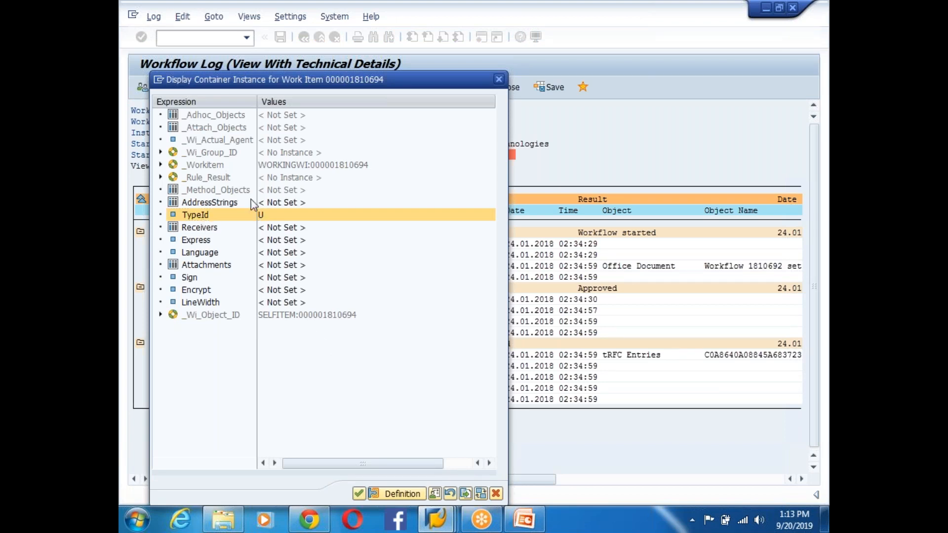
pyautogui.click(205, 205)
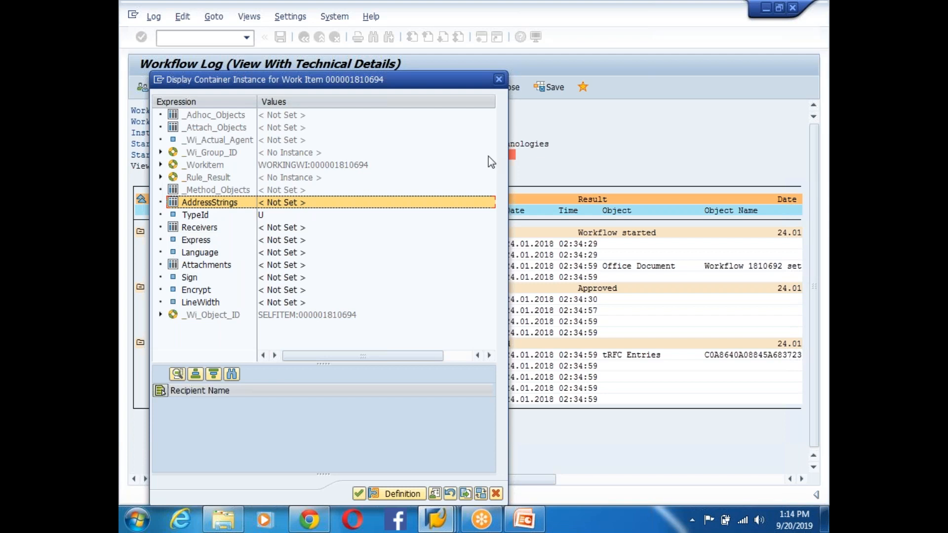
pyautogui.click(498, 79)
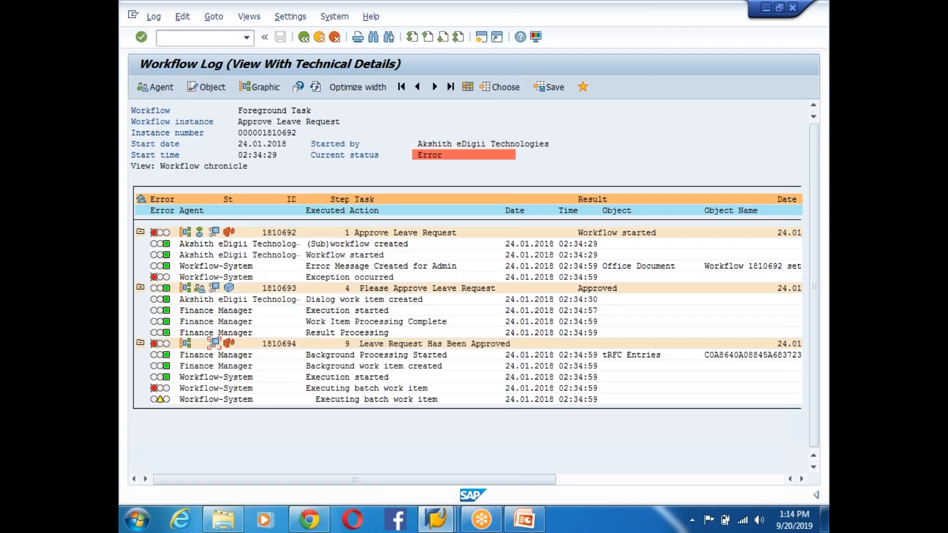
# - Leave the workflow log and return to ZWFUSERDECIS's graphical model
pyautogui.click(439, 519)
pyautogui.click(259, 462)
pyautogui.click(304, 38)
pyautogui.click(304, 37)
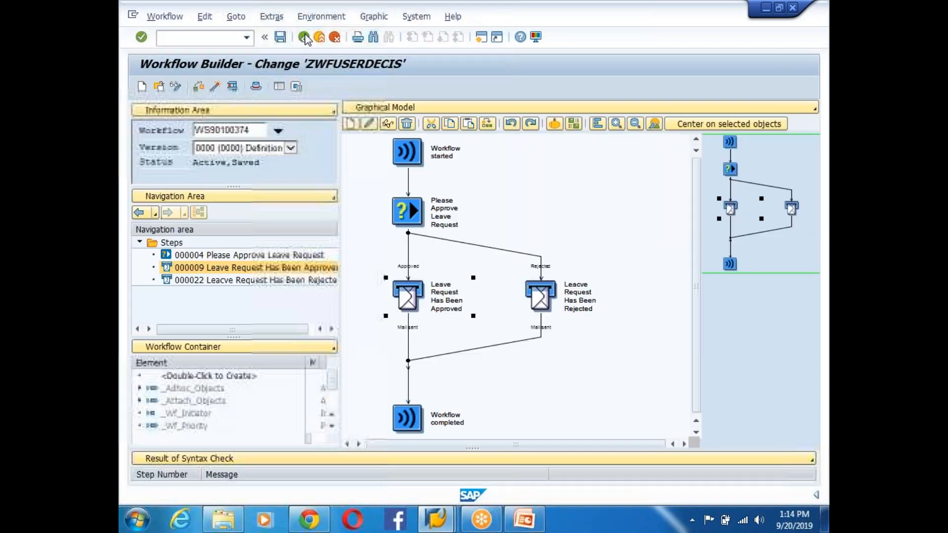
# - Reopen mail step 000009, set recipient type to E-Mail Address, and close the step
pyautogui.doubleClick(409, 298)
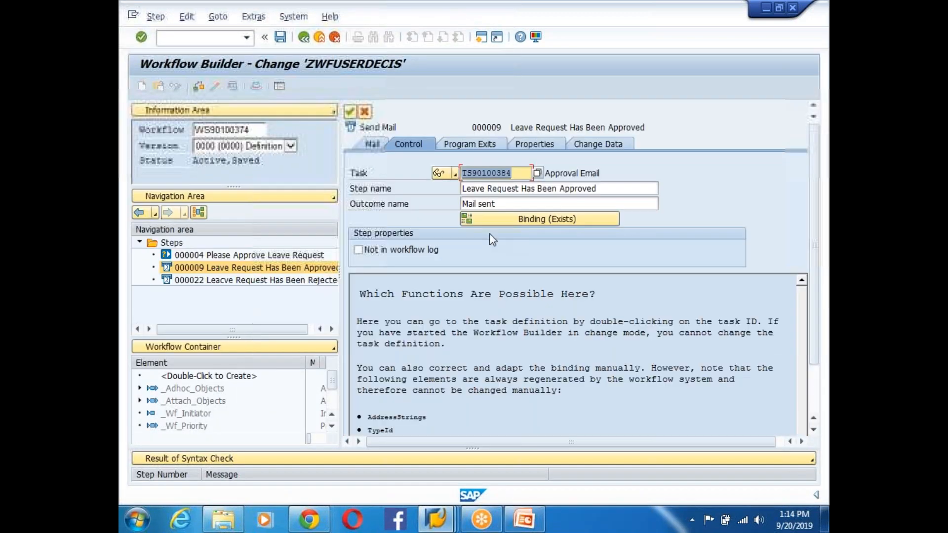
pyautogui.click(371, 145)
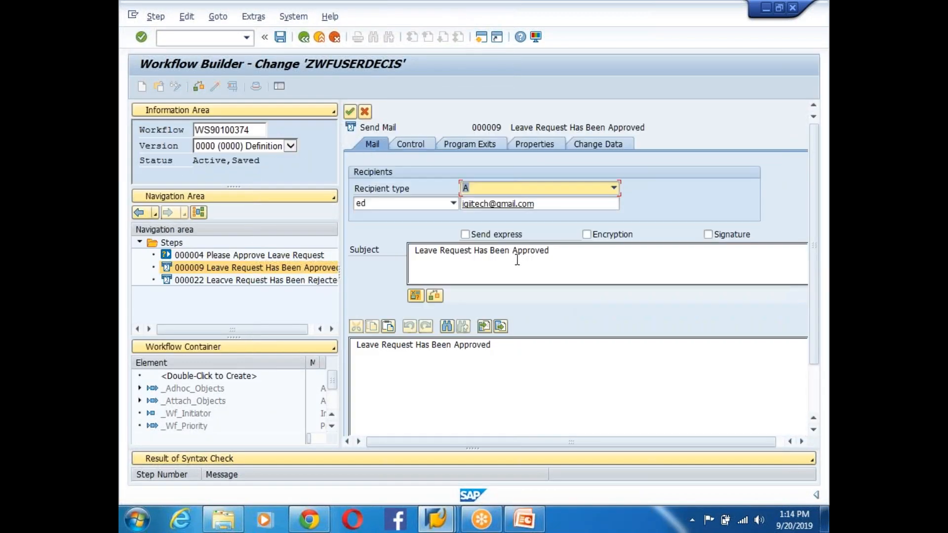
pyautogui.click(502, 193)
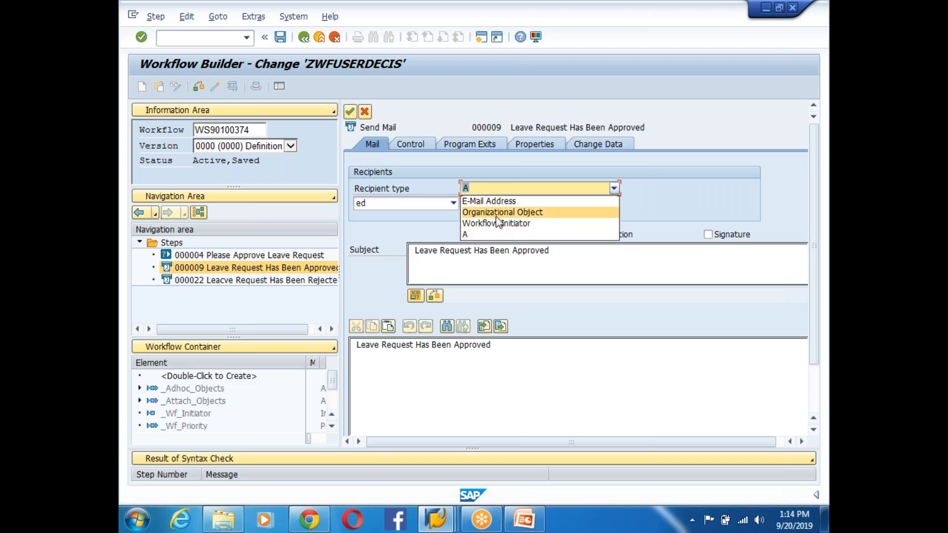
pyautogui.click(495, 202)
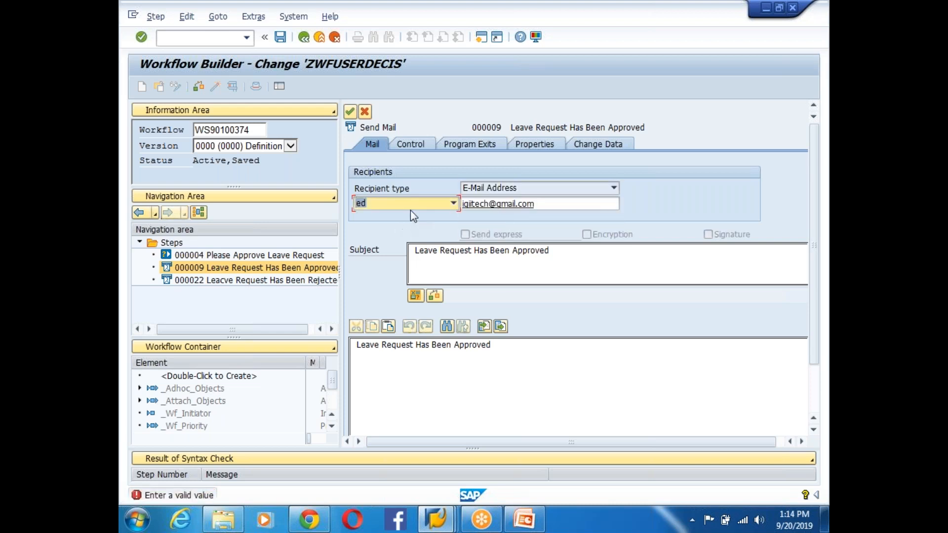
pyautogui.click(453, 202)
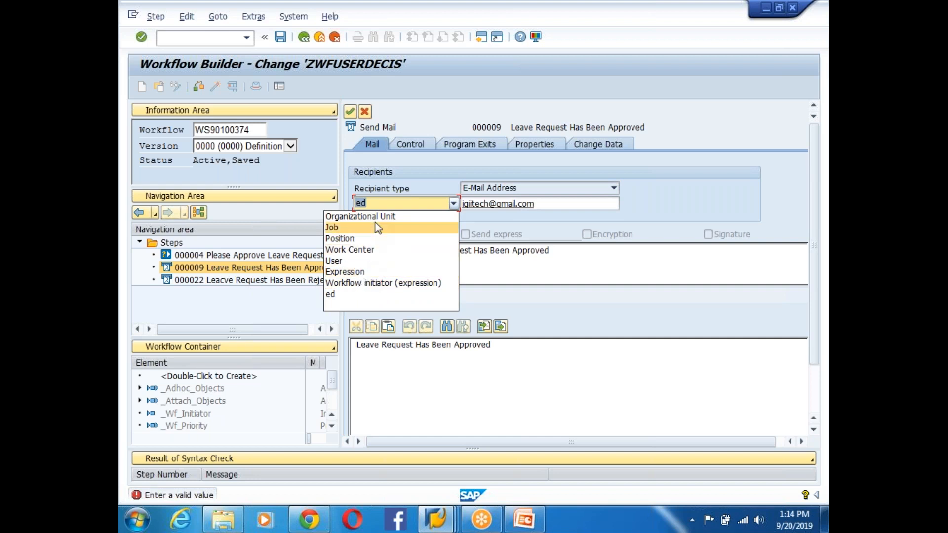
pyautogui.click(671, 211)
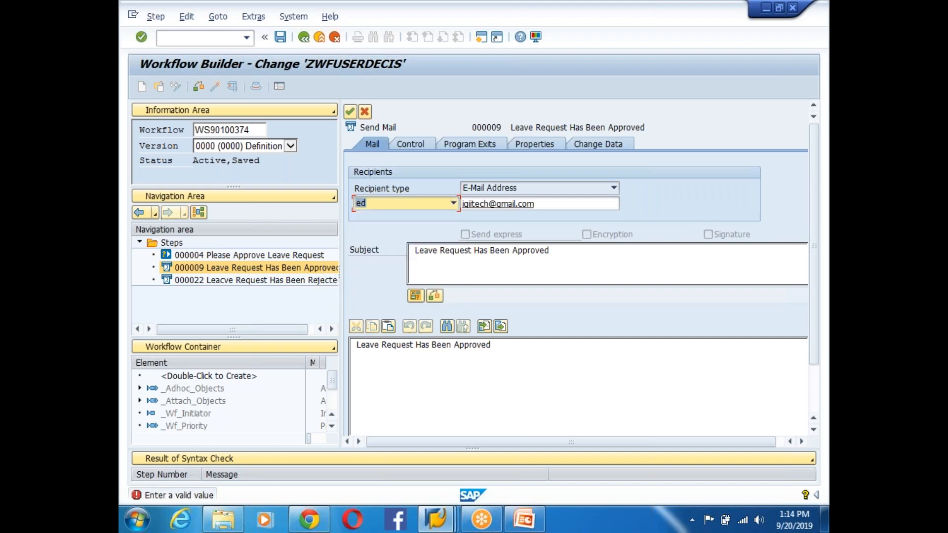
pyautogui.click(523, 204)
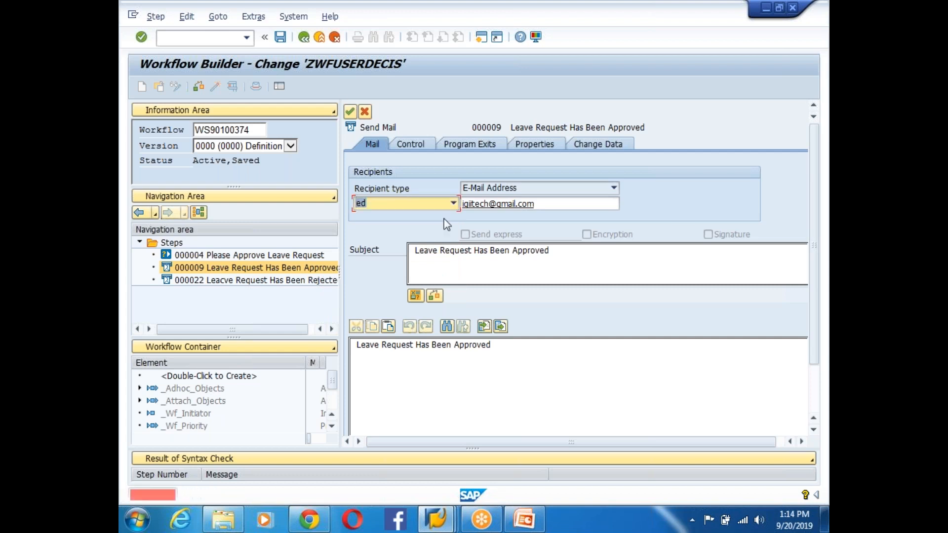
pyautogui.click(350, 112)
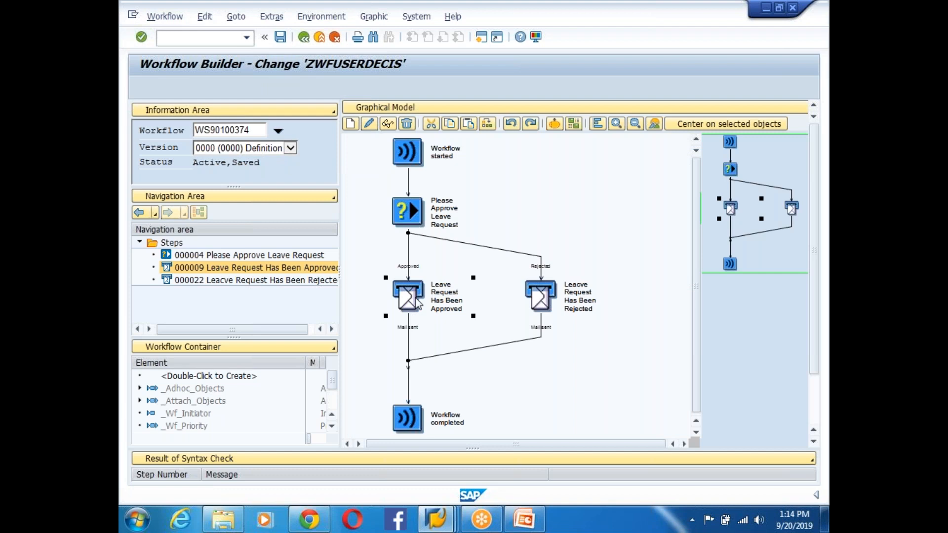
# - Give step 000009 an E-Mail Address recipient via Expression, confirm, and reopen its control settings
pyautogui.doubleClick(417, 305)
pyautogui.click(587, 188)
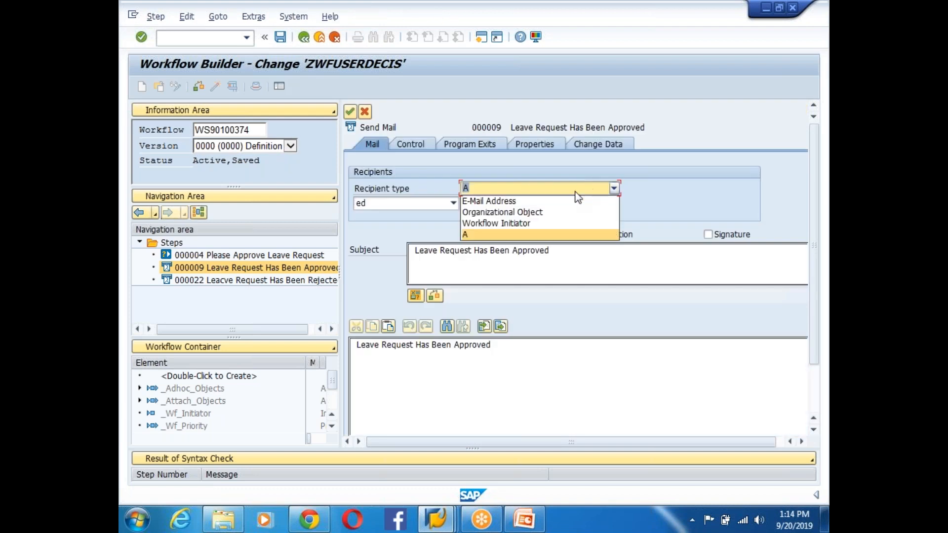
pyautogui.click(508, 197)
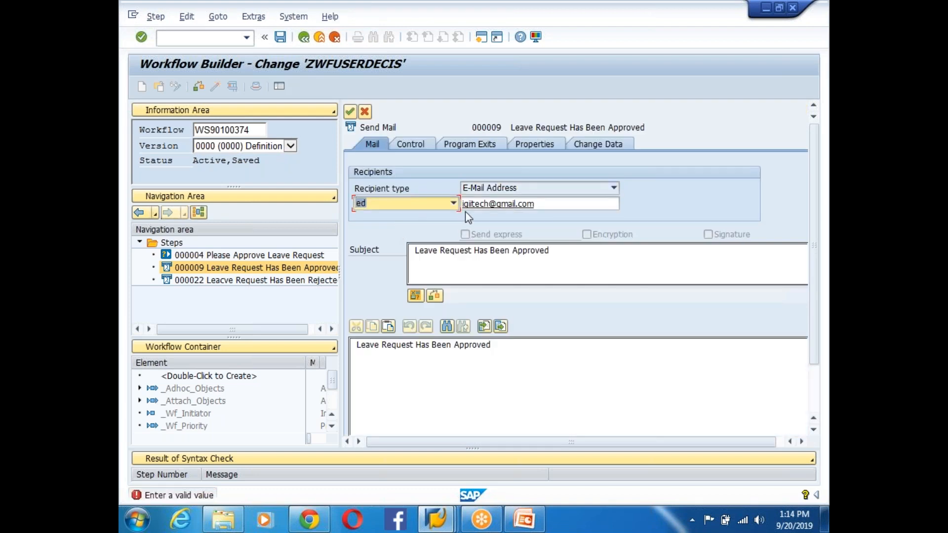
pyautogui.click(453, 205)
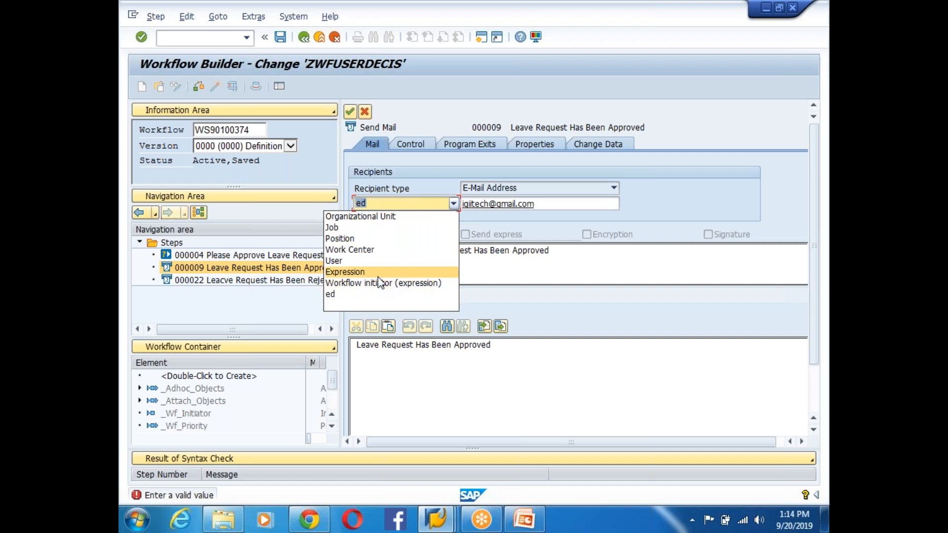
pyautogui.click(380, 272)
pyautogui.click(492, 207)
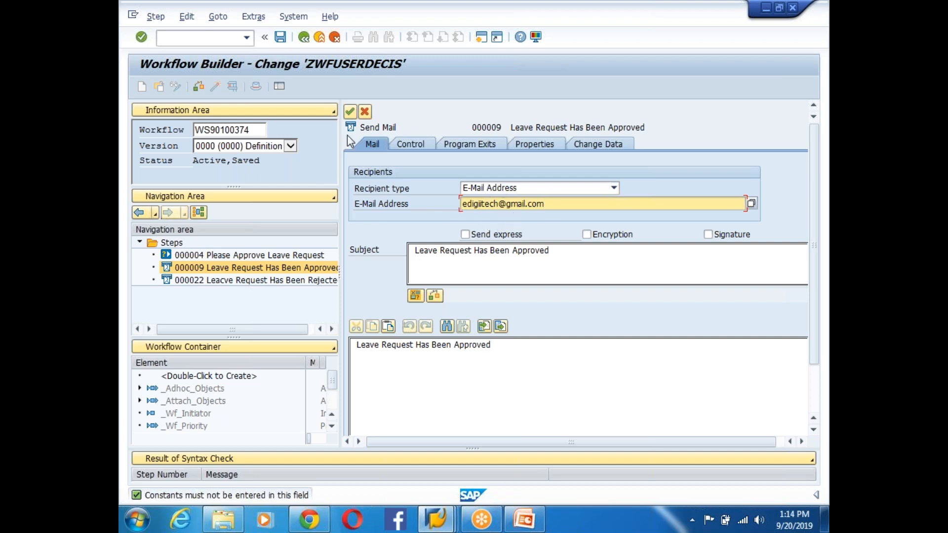
pyautogui.click(350, 111)
pyautogui.doubleClick(418, 297)
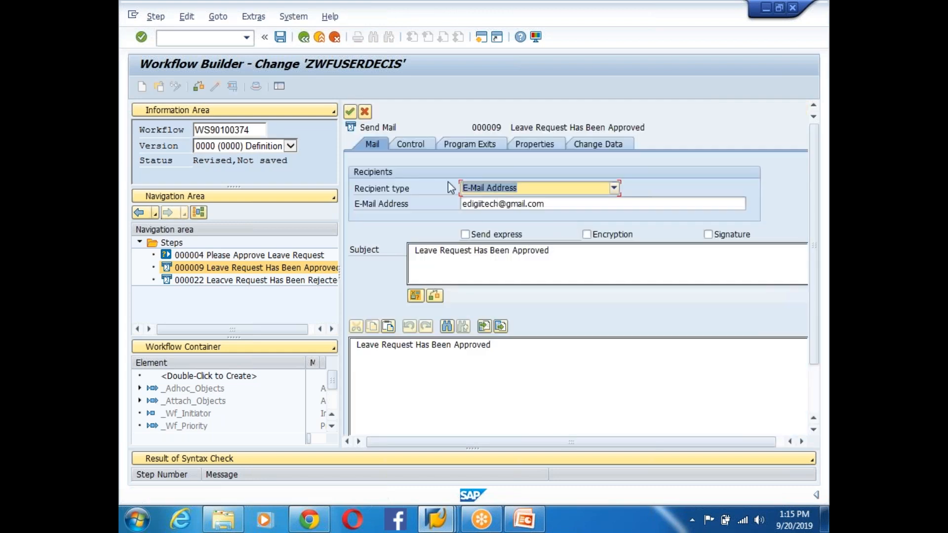
pyautogui.click(404, 145)
pyautogui.click(525, 221)
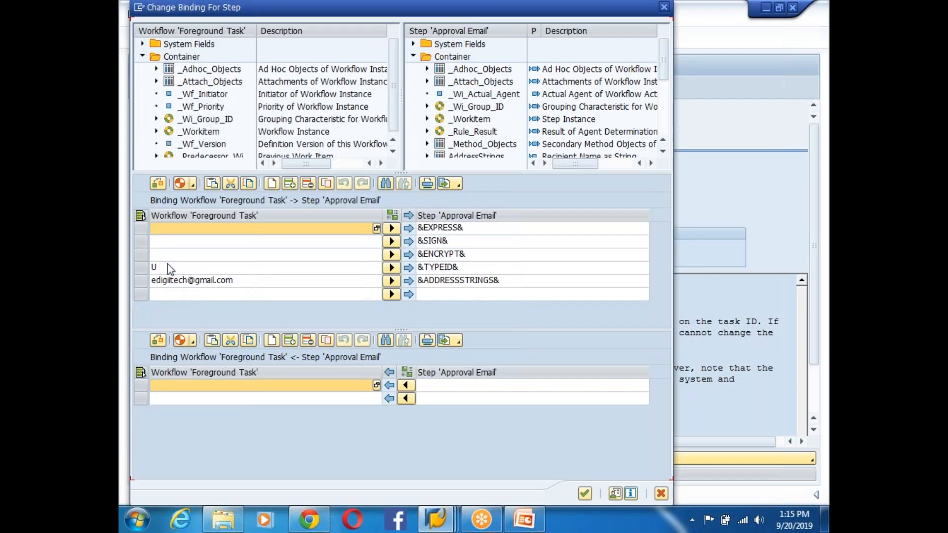
pyautogui.click(162, 269)
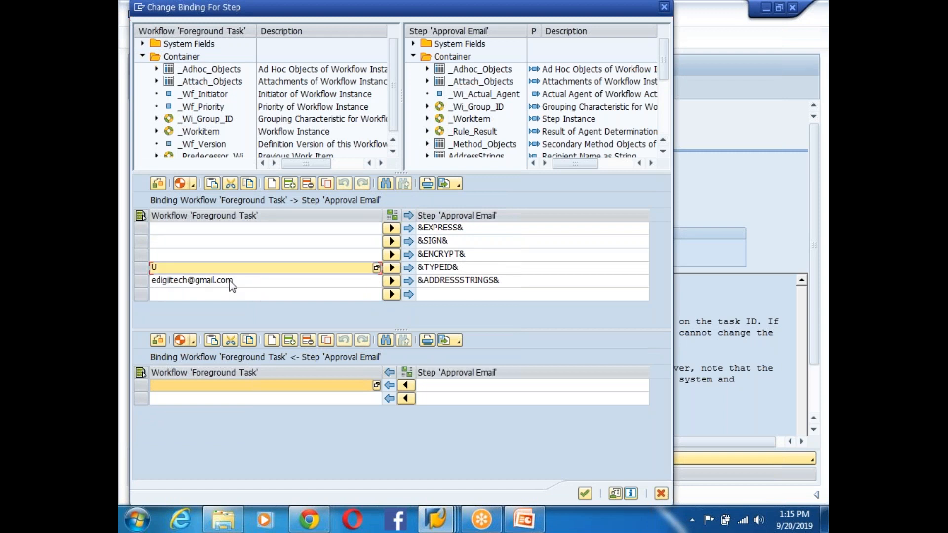
pyautogui.click(227, 282)
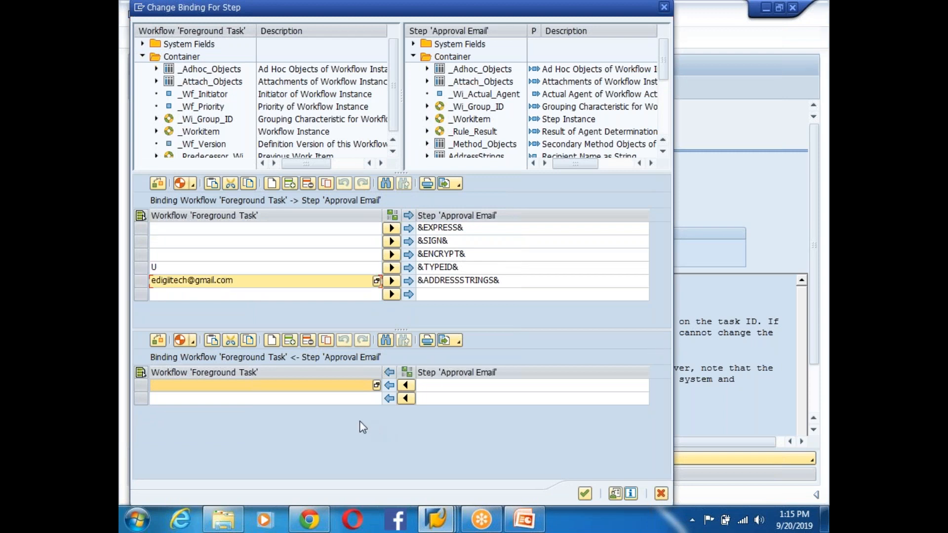
pyautogui.click(585, 493)
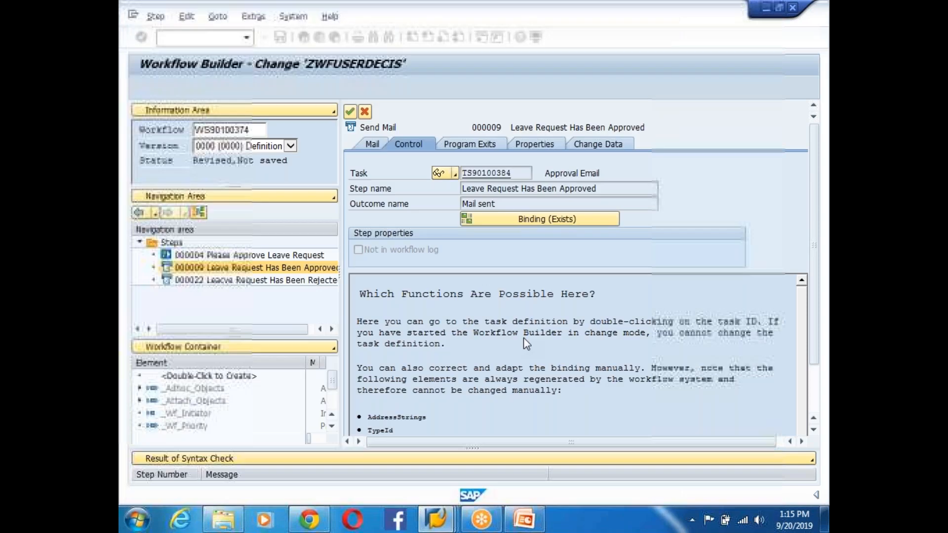
# - Activate WS90100374 and review rejection mail step 000022's e-mail recipient on its Mail tab
pyautogui.click(351, 114)
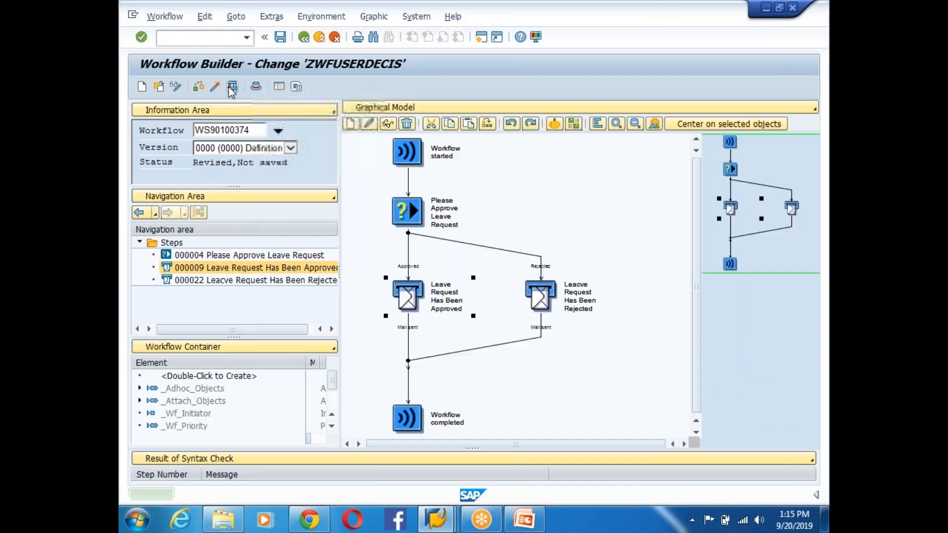
pyautogui.click(216, 89)
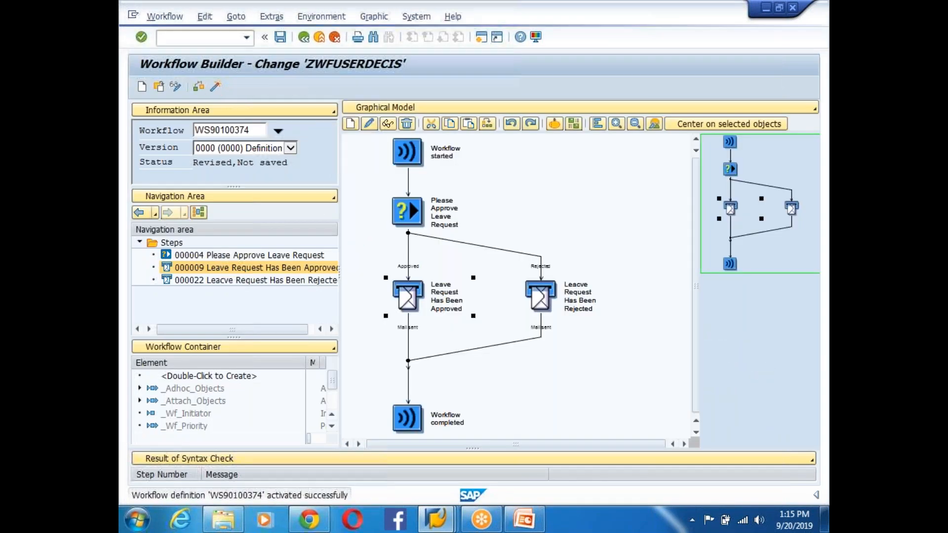
pyautogui.doubleClick(550, 298)
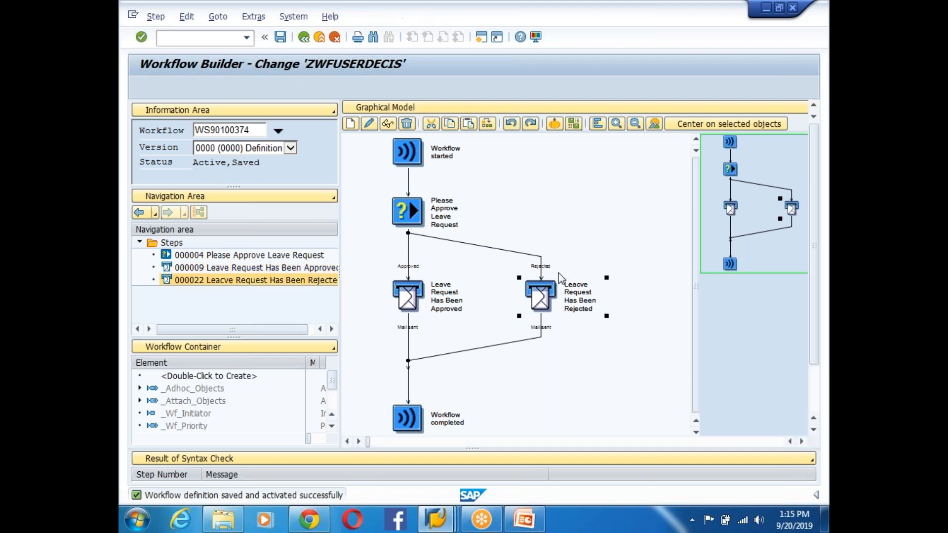
pyautogui.click(369, 145)
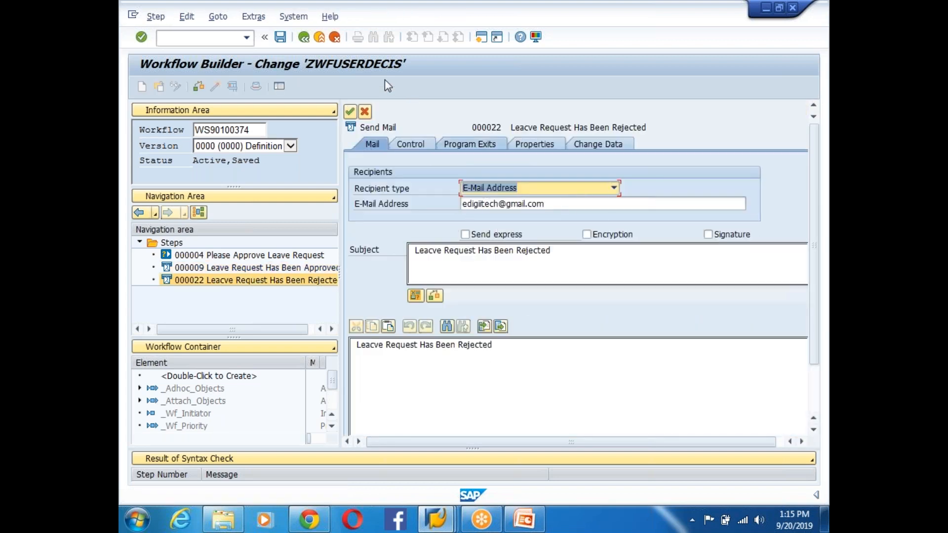
pyautogui.click(350, 113)
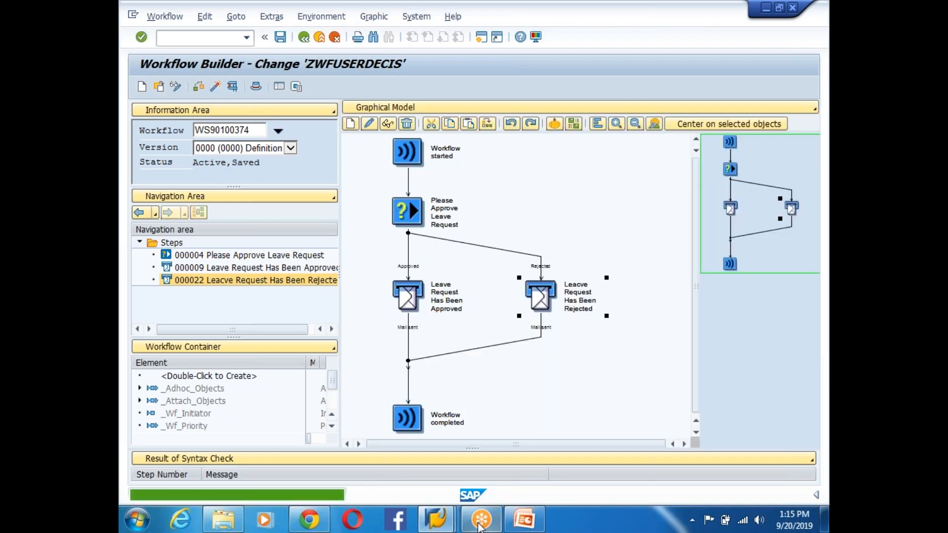
# - Test-run the workflow, confirm Finance Manager as approval agent, and switch to their Business Workplace
pyautogui.moveTo(461, 524)
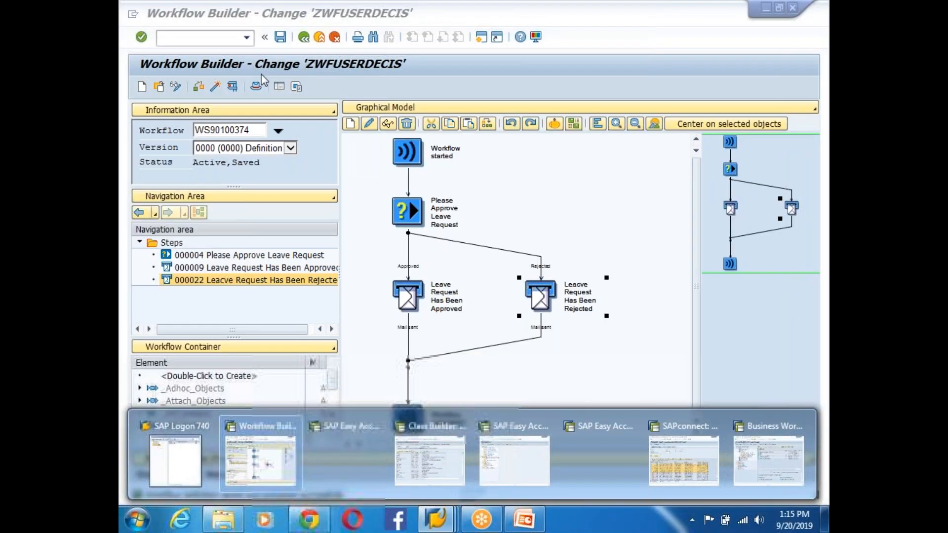
pyautogui.click(234, 88)
pyautogui.click(142, 87)
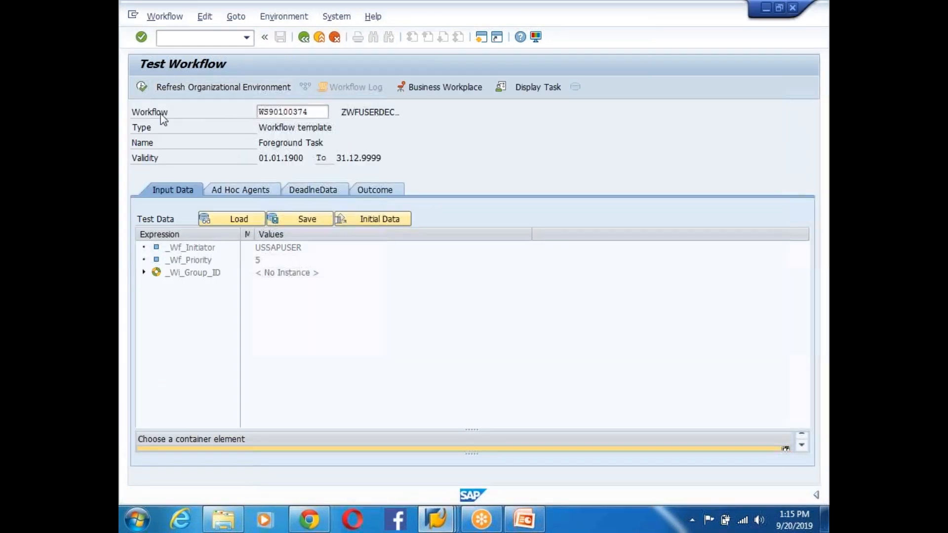
pyautogui.click(359, 91)
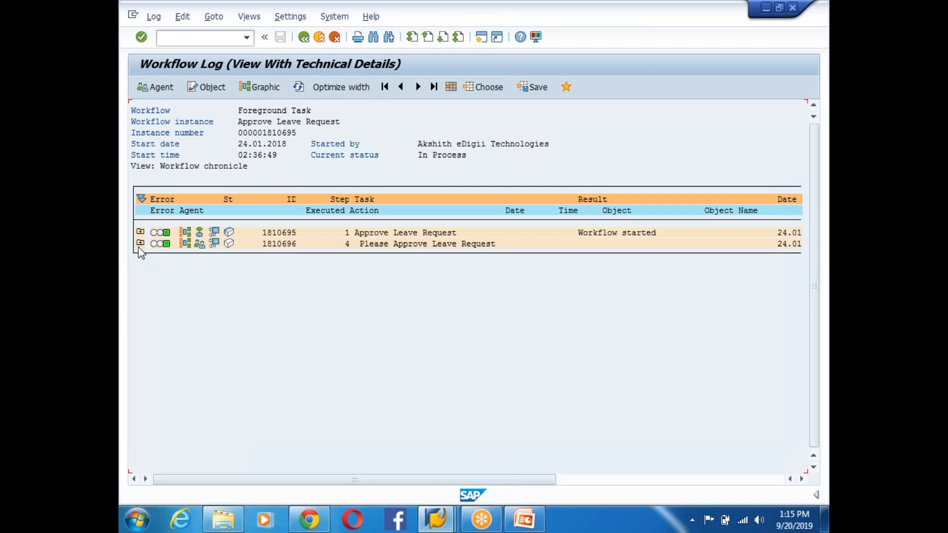
pyautogui.click(140, 243)
pyautogui.click(200, 243)
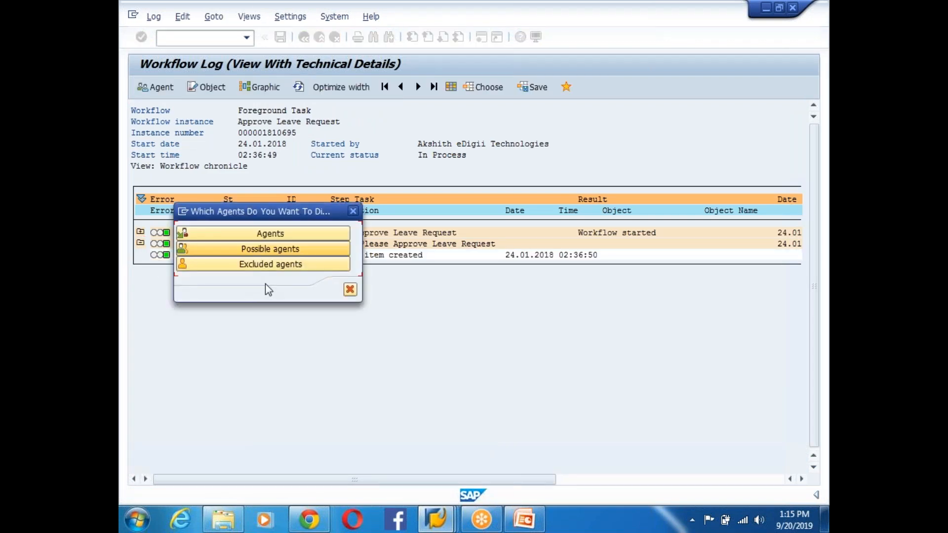
pyautogui.click(265, 234)
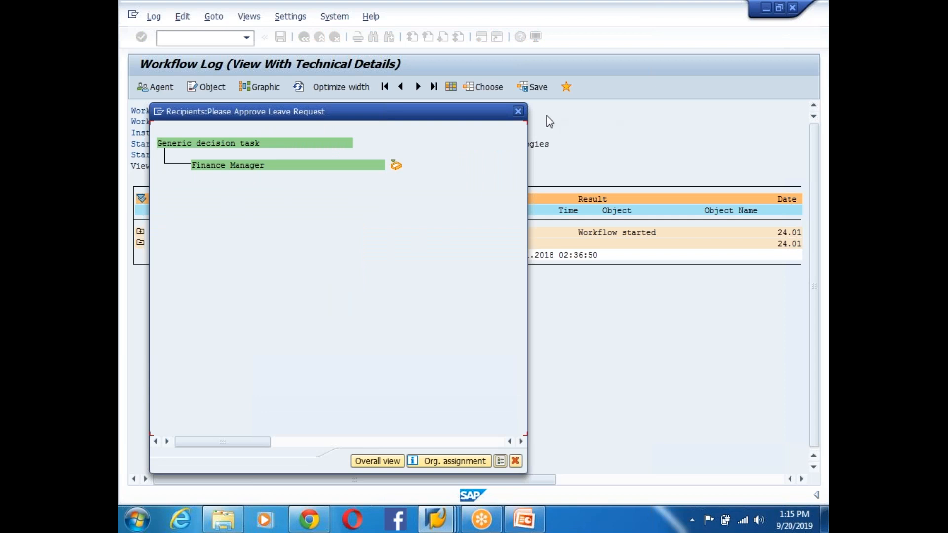
pyautogui.click(518, 111)
pyautogui.click(436, 519)
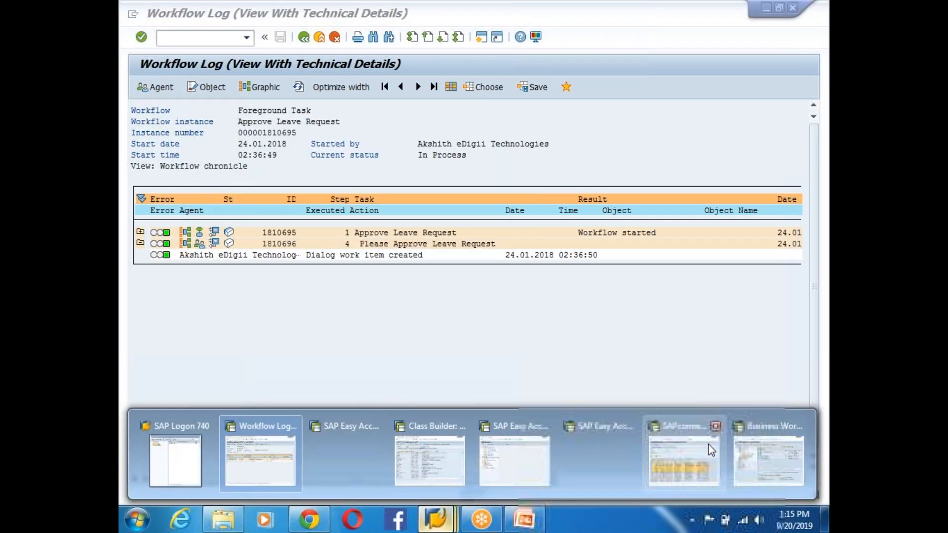
pyautogui.click(767, 457)
# - Refresh the inbox, approve the Approve Leave Request work item, and return to the workflow log
pyautogui.click(368, 114)
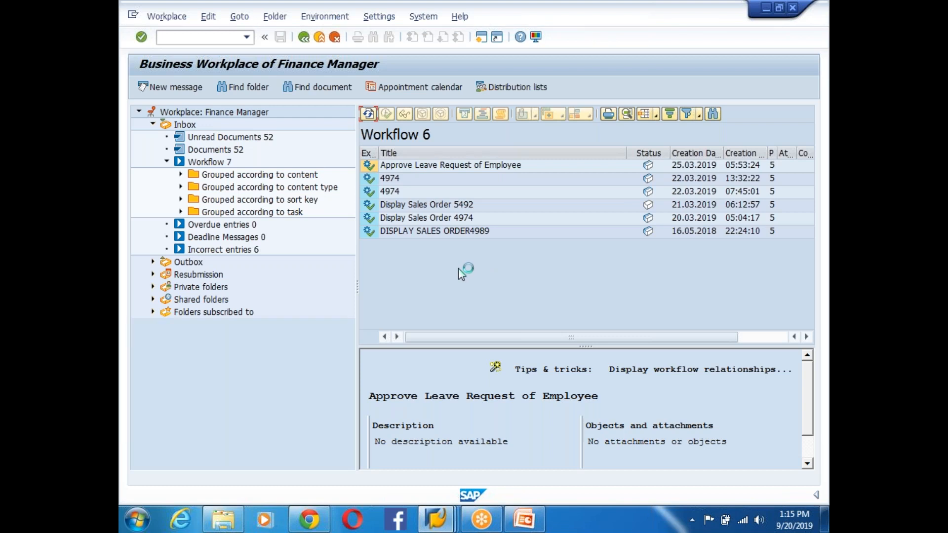
pyautogui.doubleClick(454, 249)
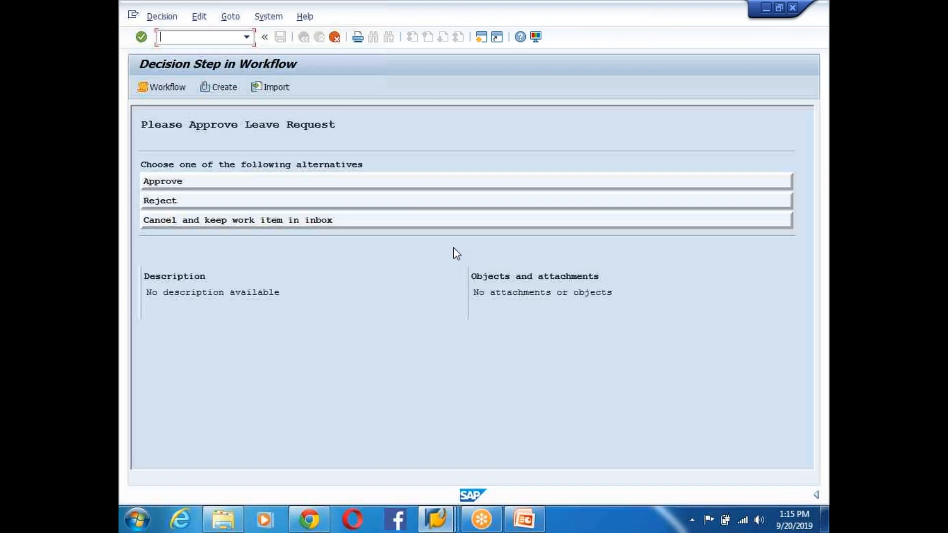
pyautogui.click(205, 200)
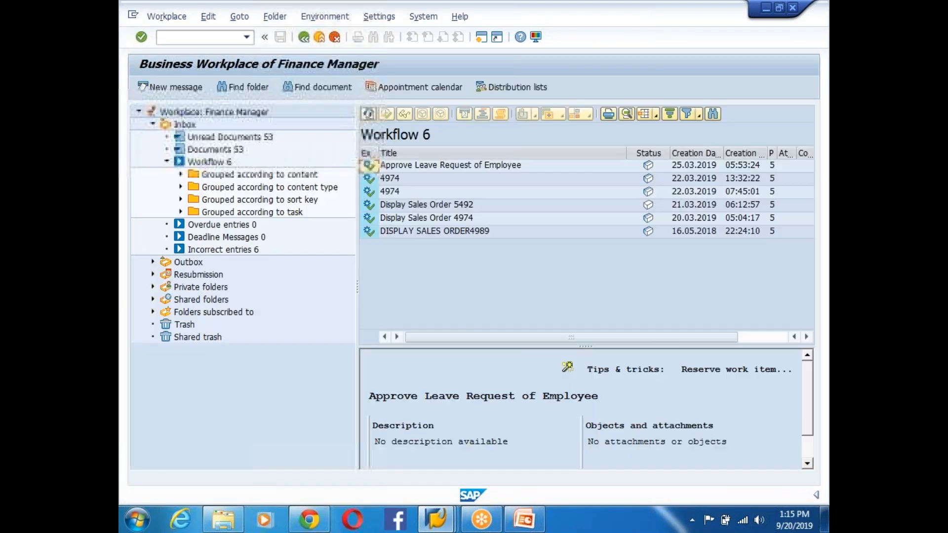
pyautogui.click(437, 518)
pyautogui.click(260, 444)
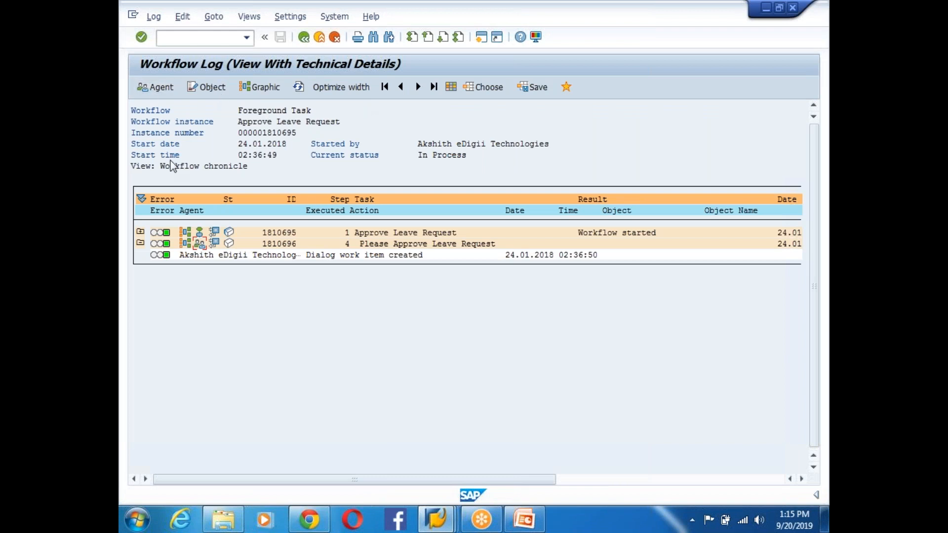
# - Refresh the log and read the mail step's error messages about the unsent document
pyautogui.click(300, 88)
pyautogui.click(139, 254)
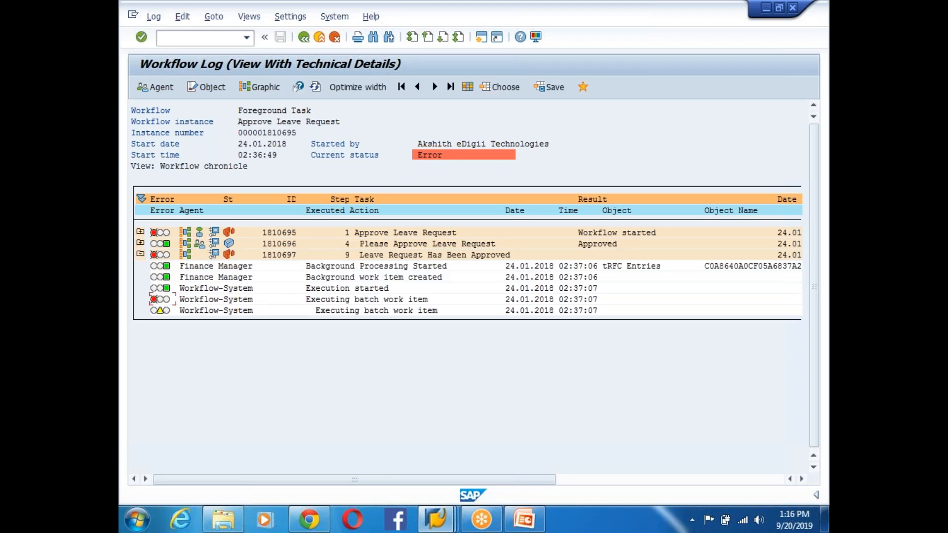
pyautogui.click(154, 300)
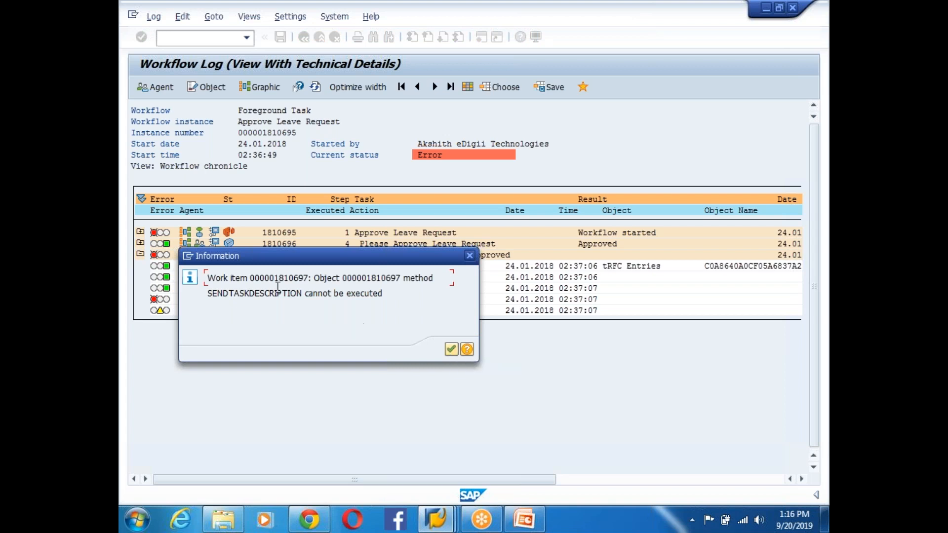
pyautogui.click(450, 349)
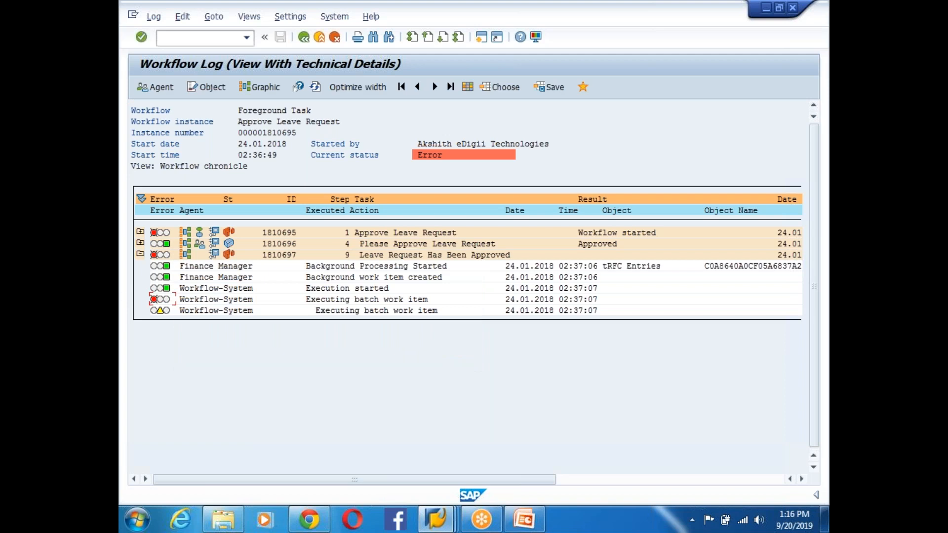
pyautogui.click(152, 300)
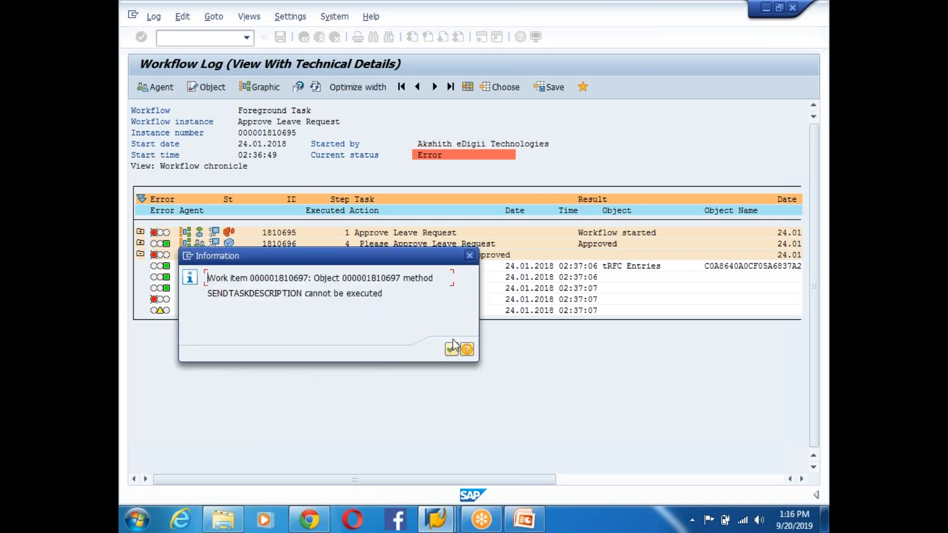
pyautogui.click(451, 349)
pyautogui.click(154, 311)
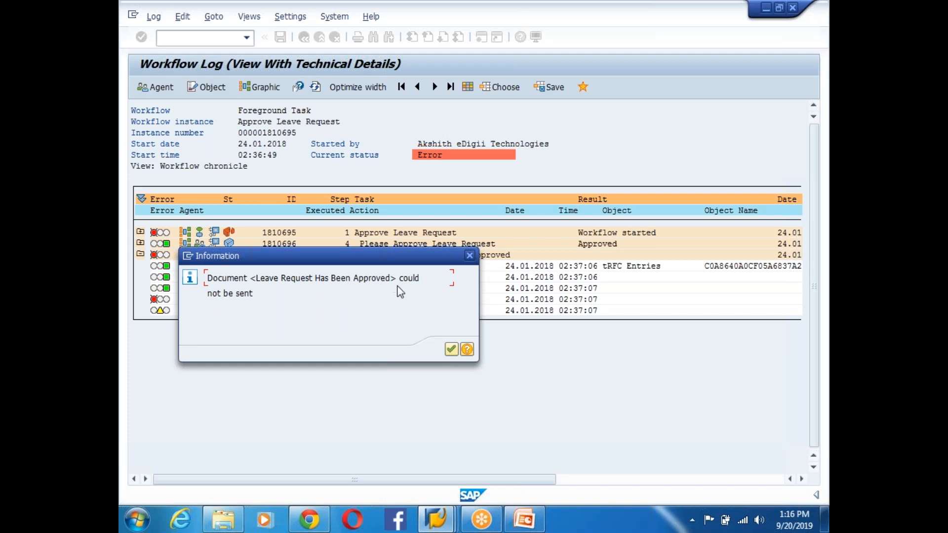
pyautogui.moveTo(265, 297); pyautogui.dragTo(205, 294)
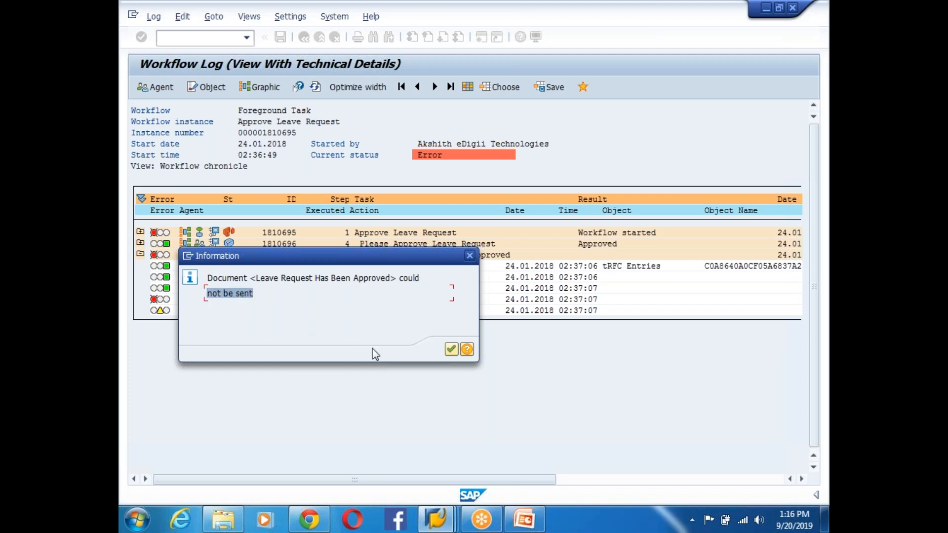
pyautogui.click(451, 349)
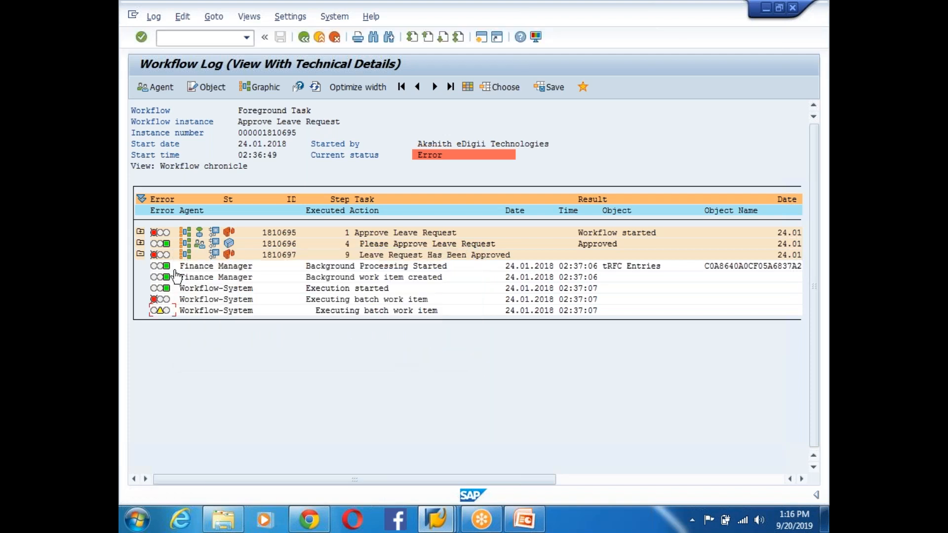
# - Expand both approval steps, dismiss the session limit warning, and switch to Class Builder
pyautogui.click(140, 243)
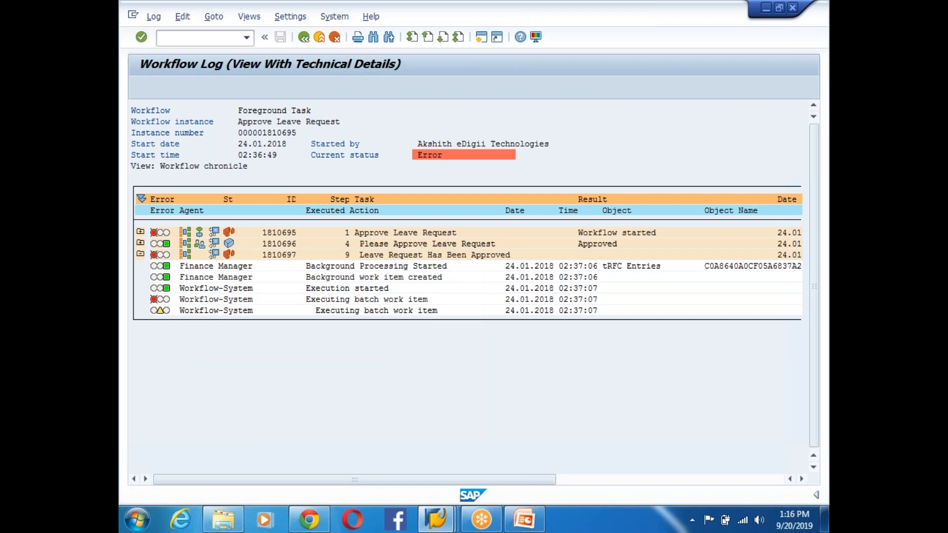
pyautogui.click(140, 231)
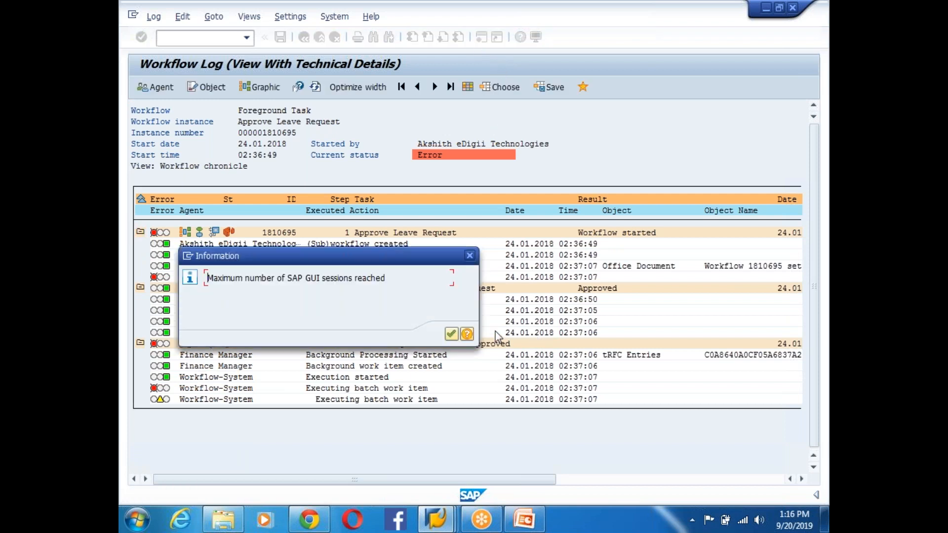
pyautogui.click(450, 334)
pyautogui.click(432, 521)
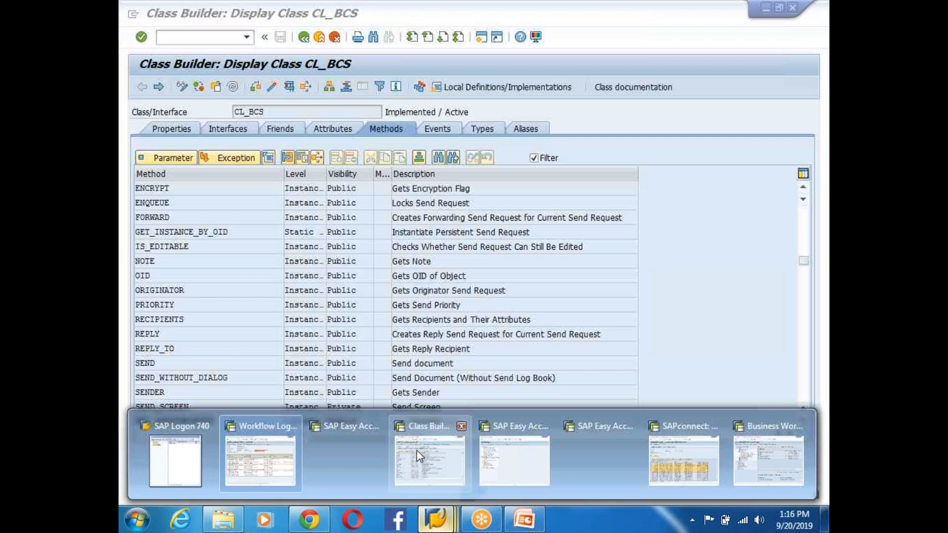
pyautogui.click(419, 451)
# - From the SAP Easy Access start screen, open the SAPconnect send request overview with SOST
pyautogui.click(303, 37)
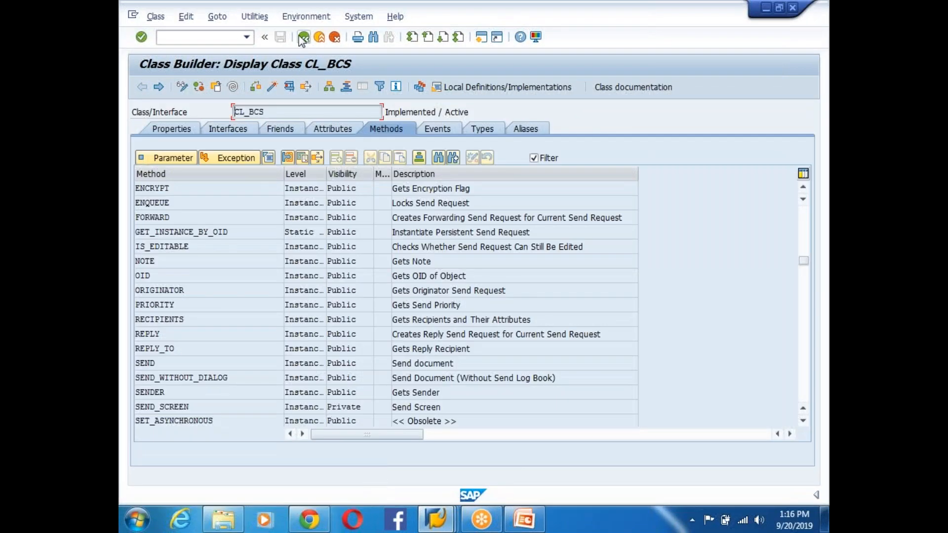
pyautogui.write('s')
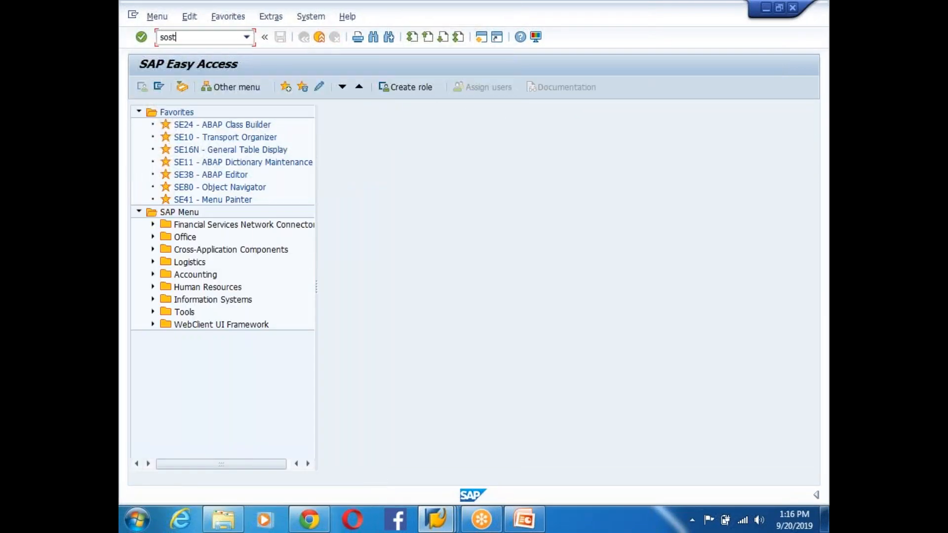
pyautogui.write('ost')
pyautogui.press('Return')
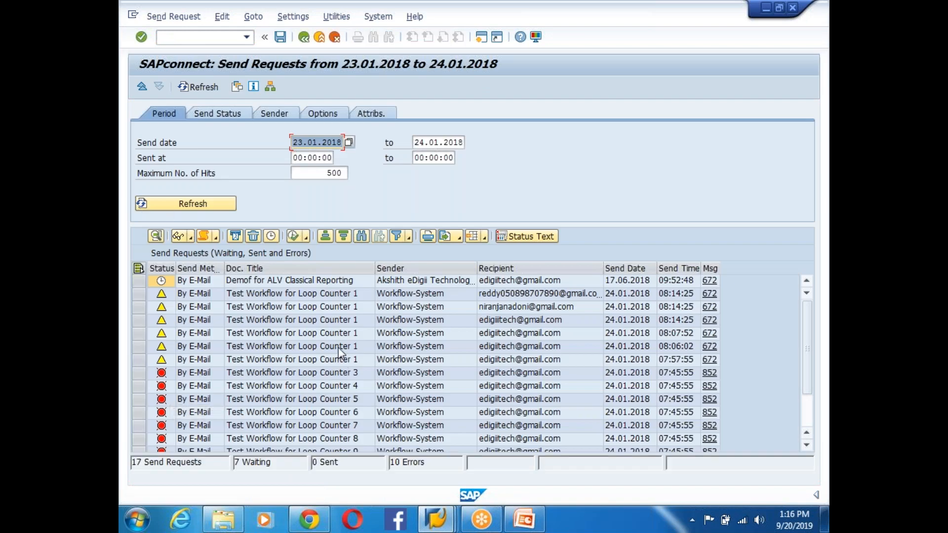
# - Review the 17 send requests (7 waiting, 10 errors) and the waiting Loop Counter 1 request, then return to the workflow log
pyautogui.moveTo(805, 319); pyautogui.dragTo(813, 402)
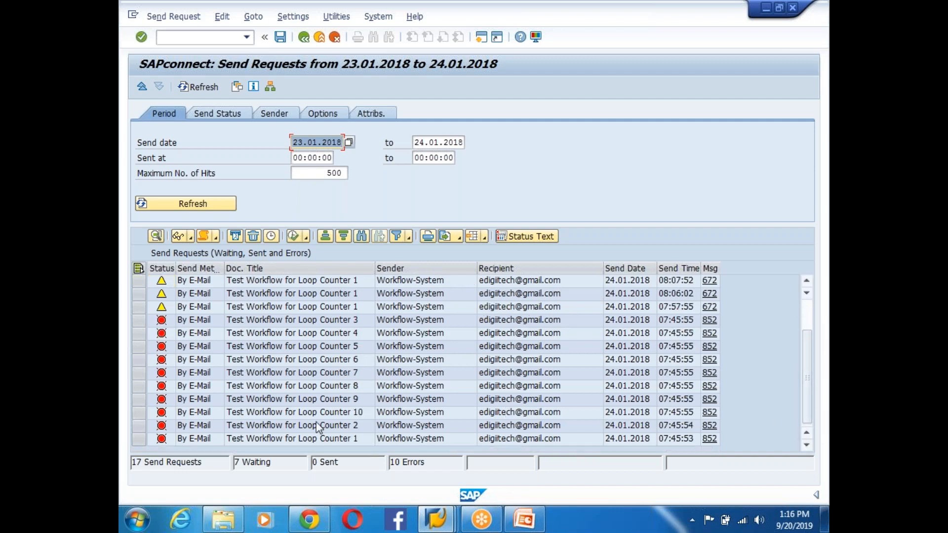
pyautogui.scroll(2, 345, 442)
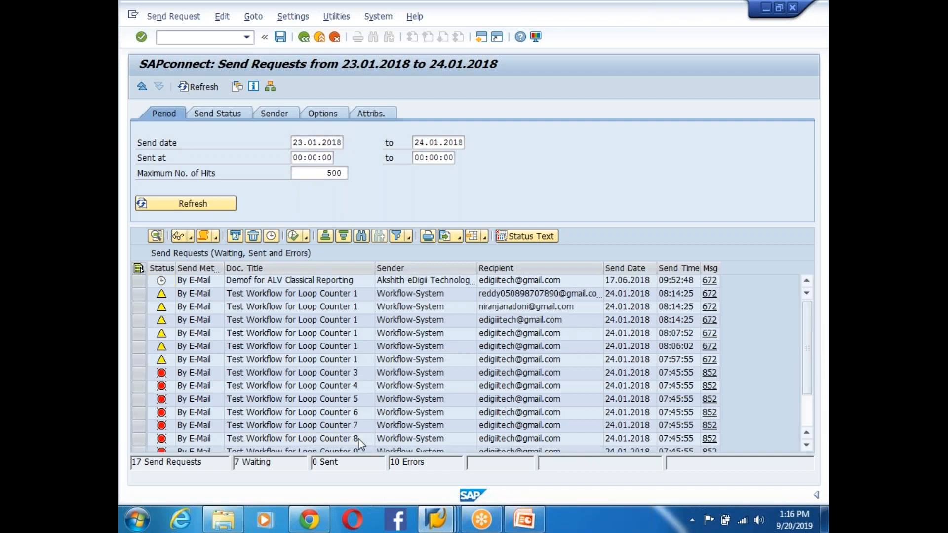
pyautogui.click(297, 321)
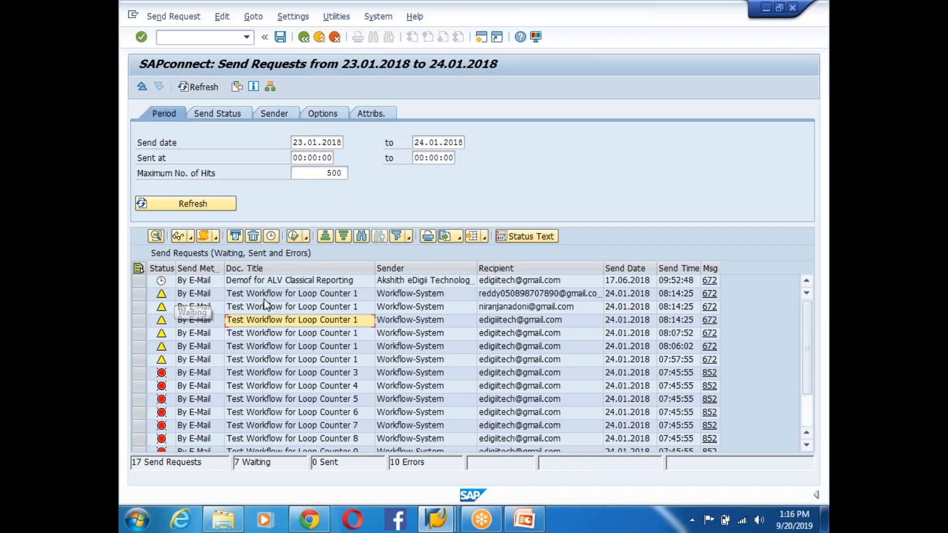
pyautogui.hotkey('alt', 'Tab')
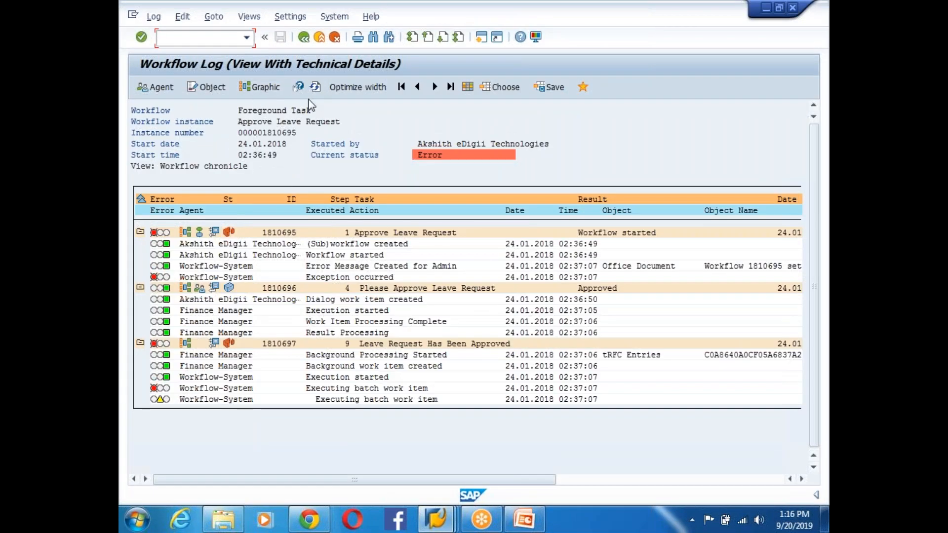
pyautogui.click(315, 87)
pyautogui.click(315, 87)
pyautogui.click(229, 344)
pyautogui.click(155, 389)
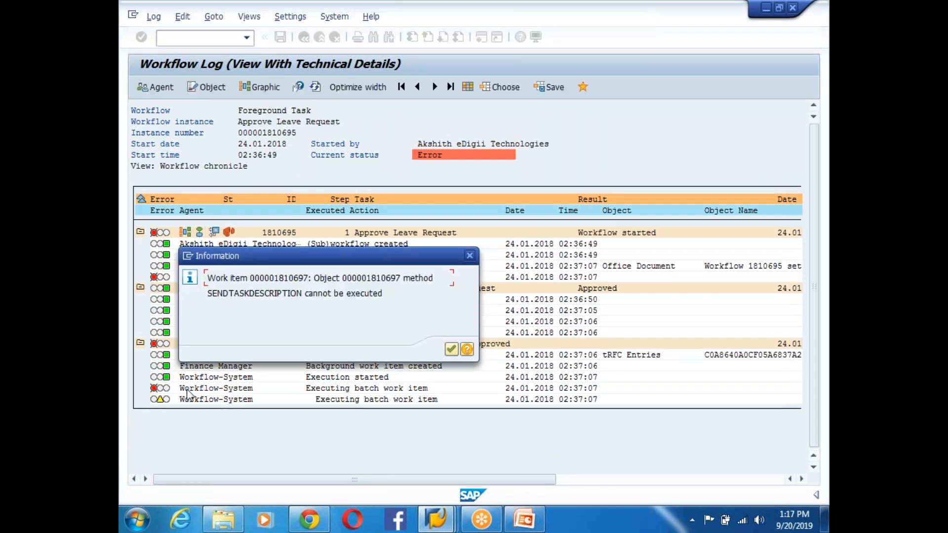
pyautogui.click(448, 351)
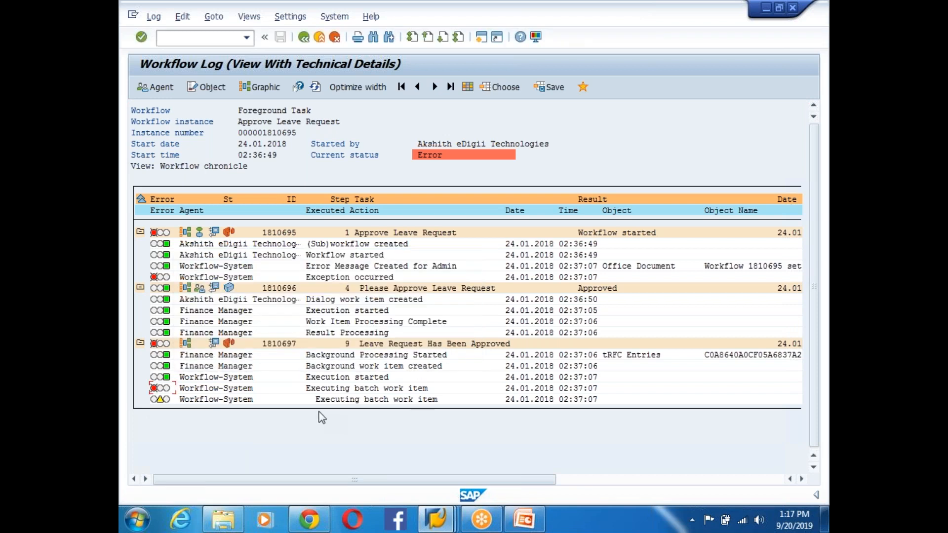
pyautogui.click(632, 356)
pyautogui.click(751, 355)
pyautogui.click(155, 388)
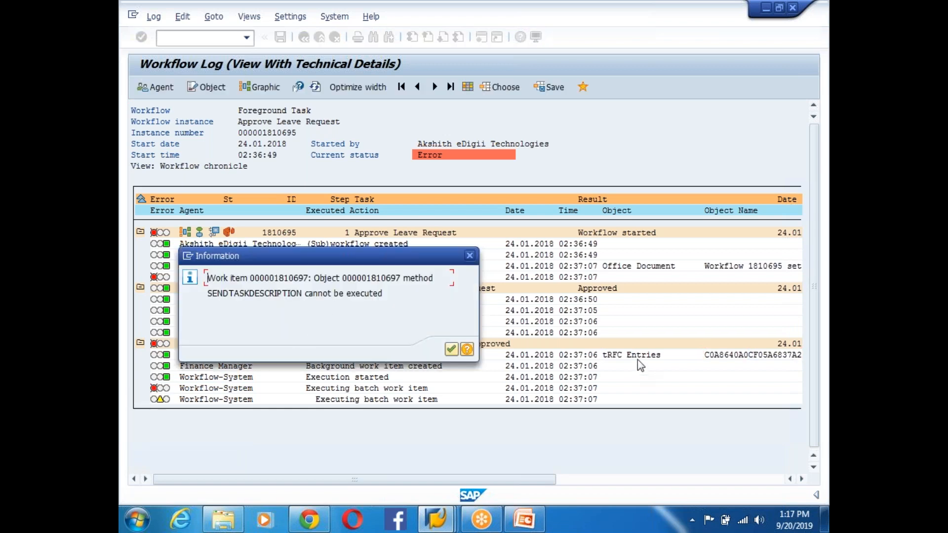
pyautogui.click(450, 351)
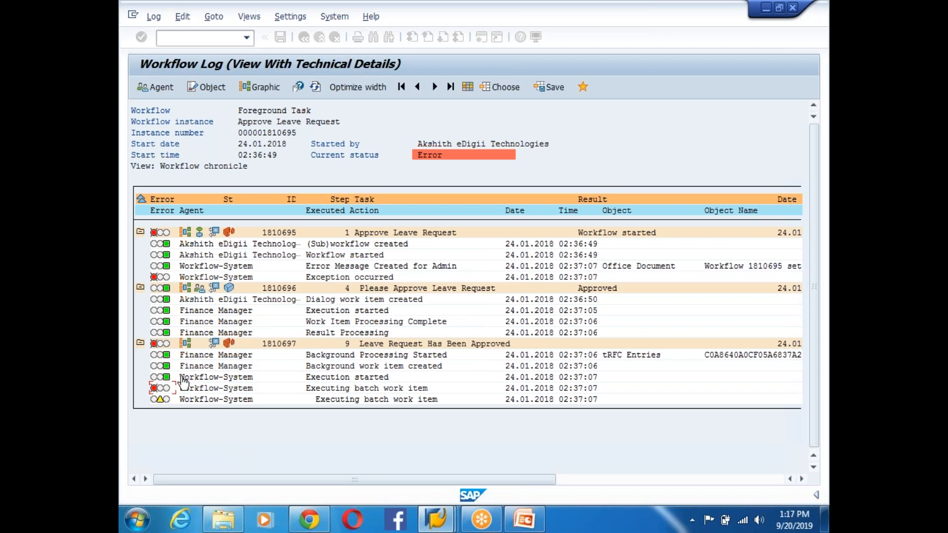
pyautogui.click(155, 389)
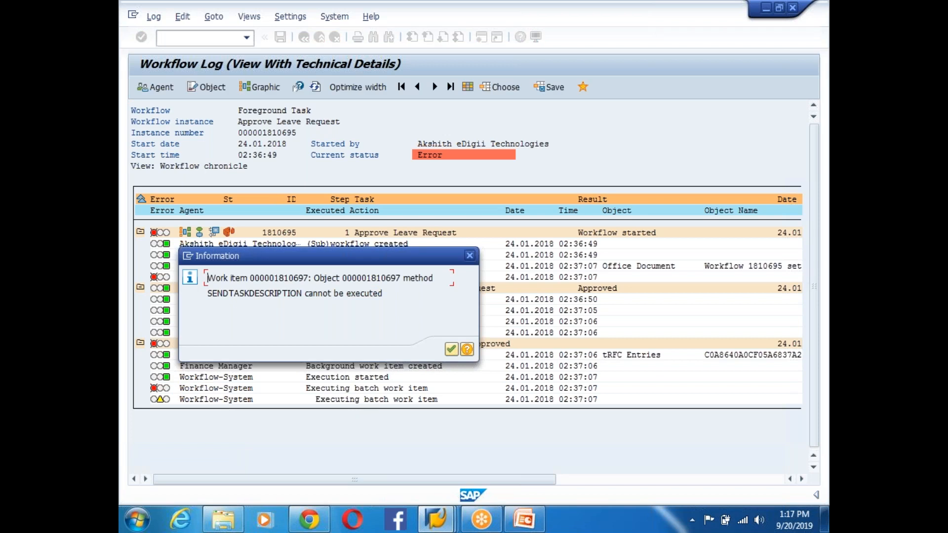
pyautogui.moveTo(322, 278); pyautogui.dragTo(434, 279)
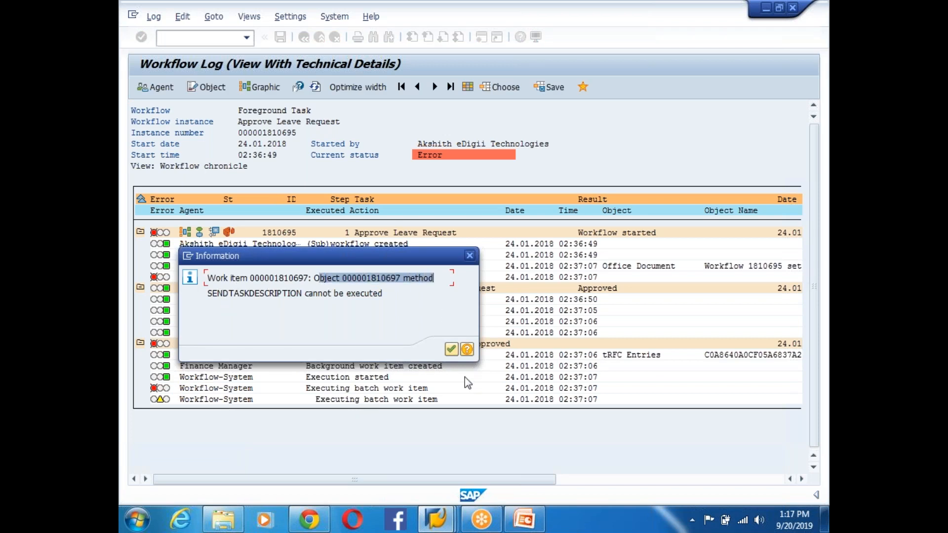
pyautogui.click(451, 349)
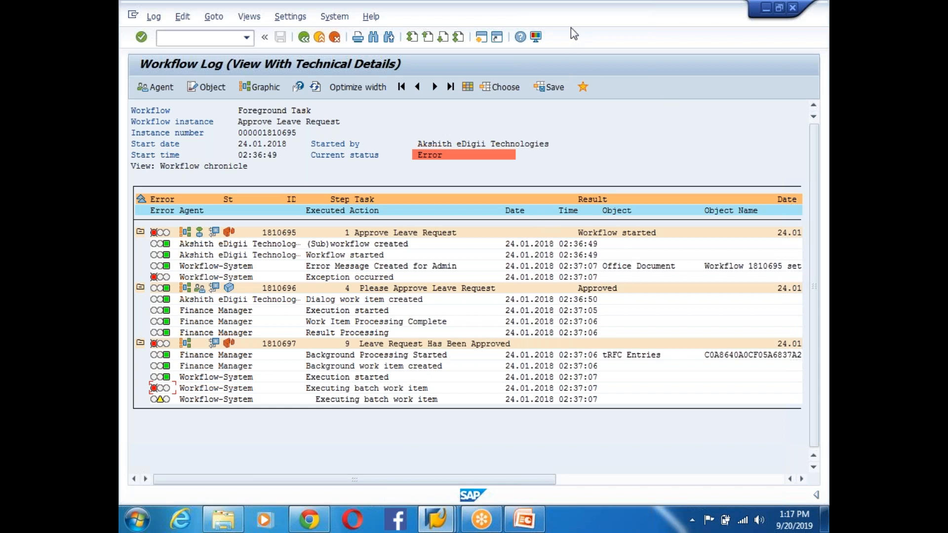
pyautogui.hotkey('alt', 'Tab')
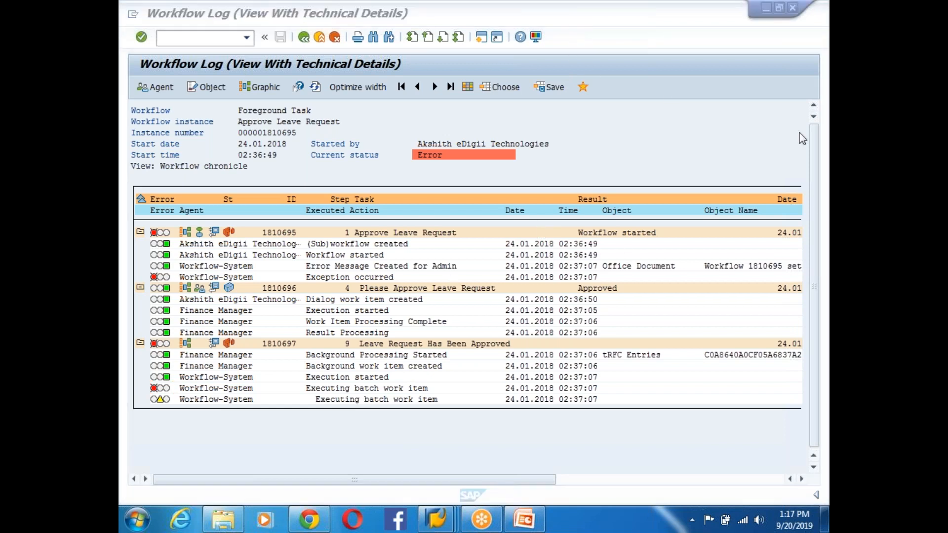